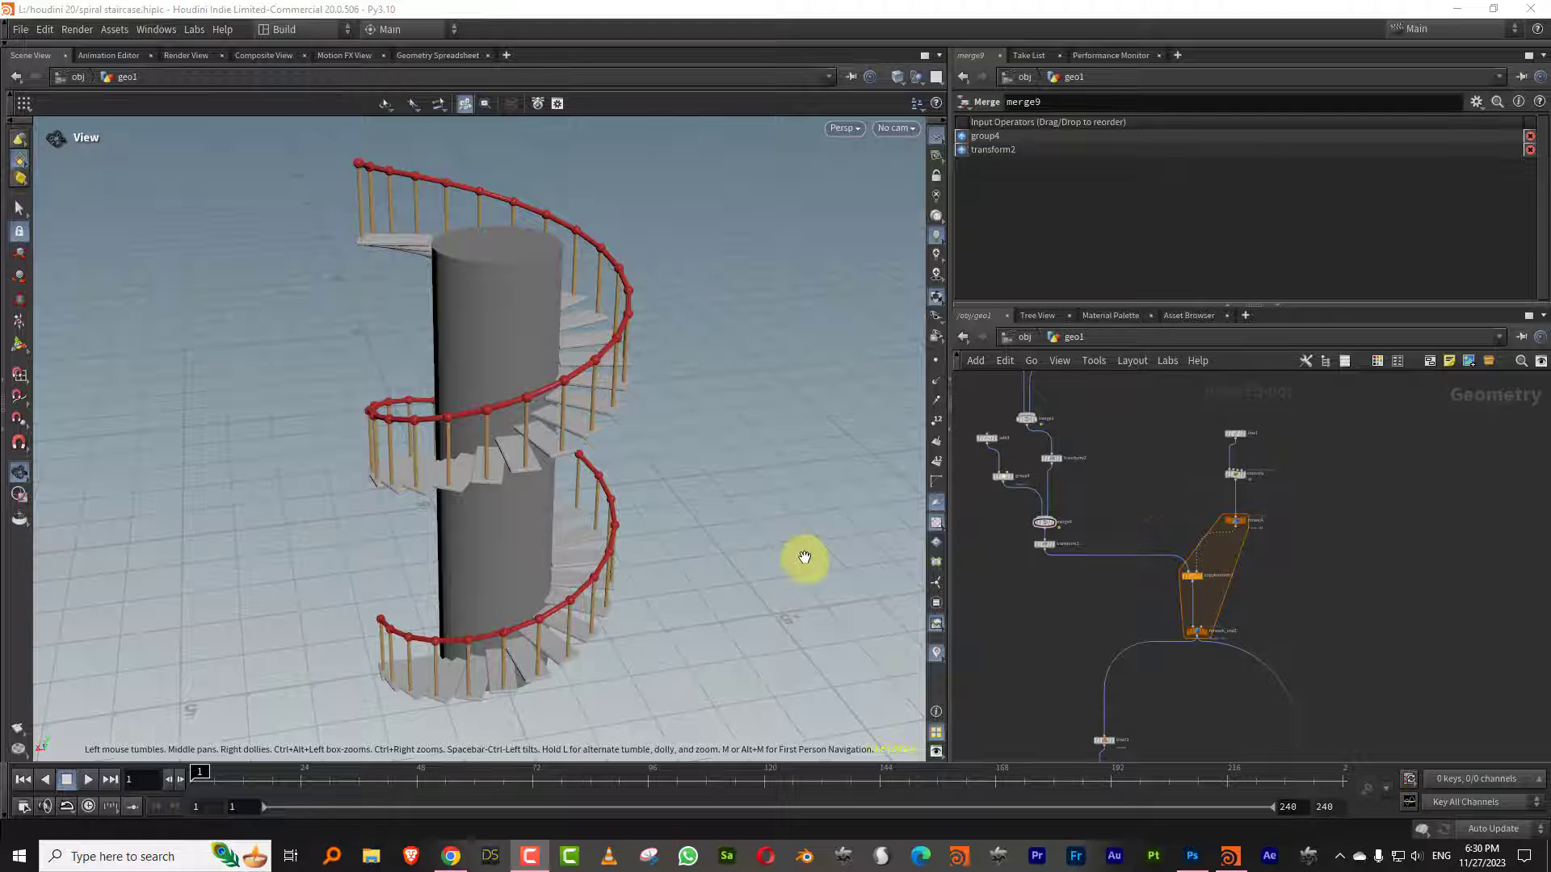
Switch to the browser, look over the training site's Black Friday sale offer on the home page, and return to Houdini
click(452, 855)
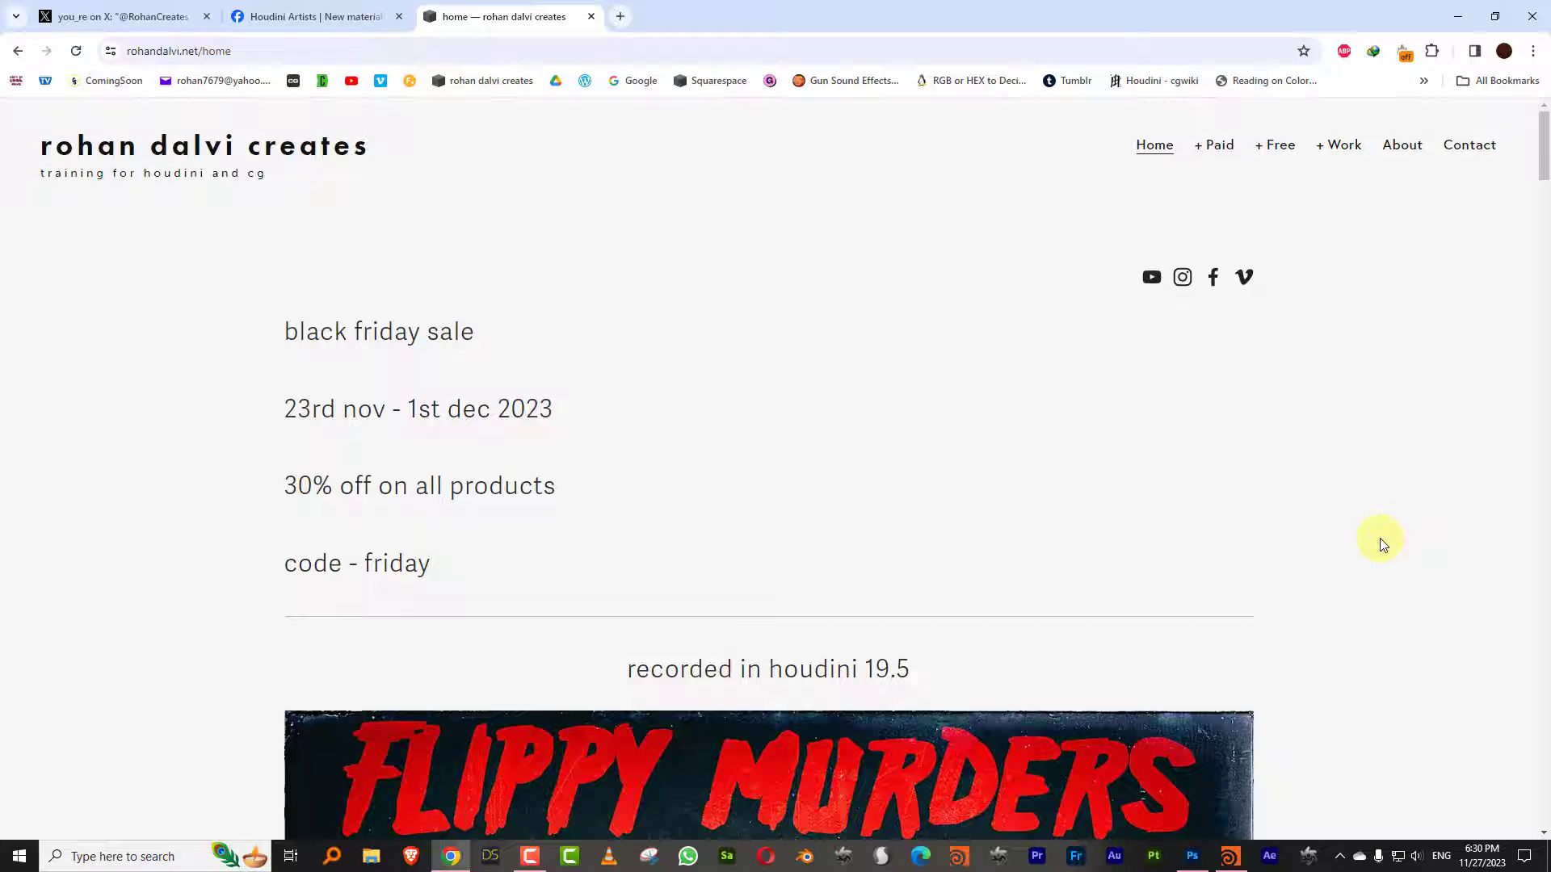
scroll(1381, 543, down, 6)
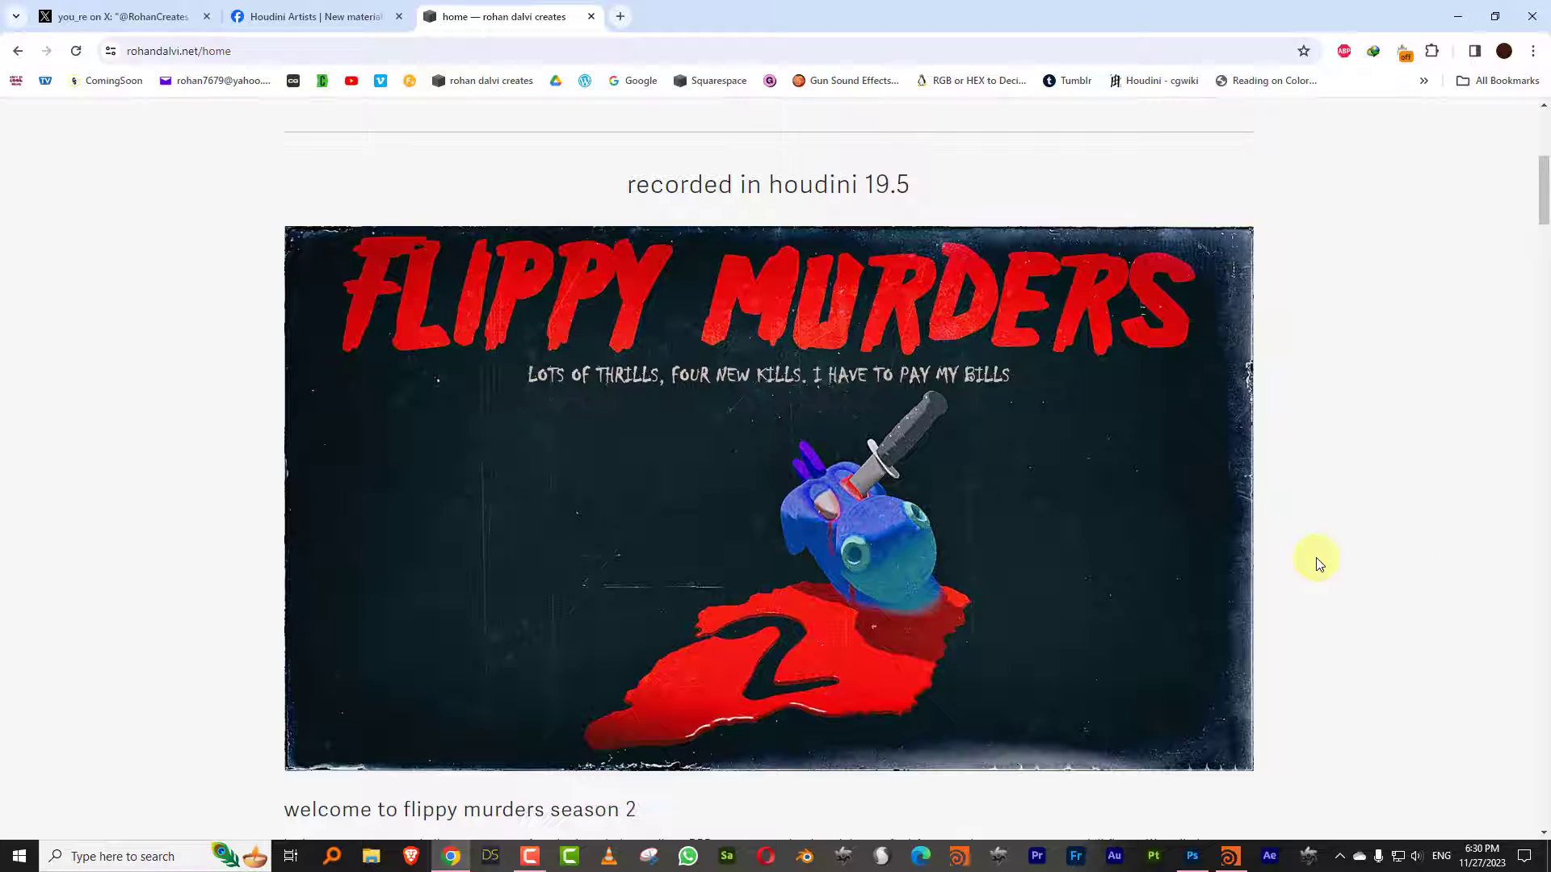
scroll(1318, 563, up, 5)
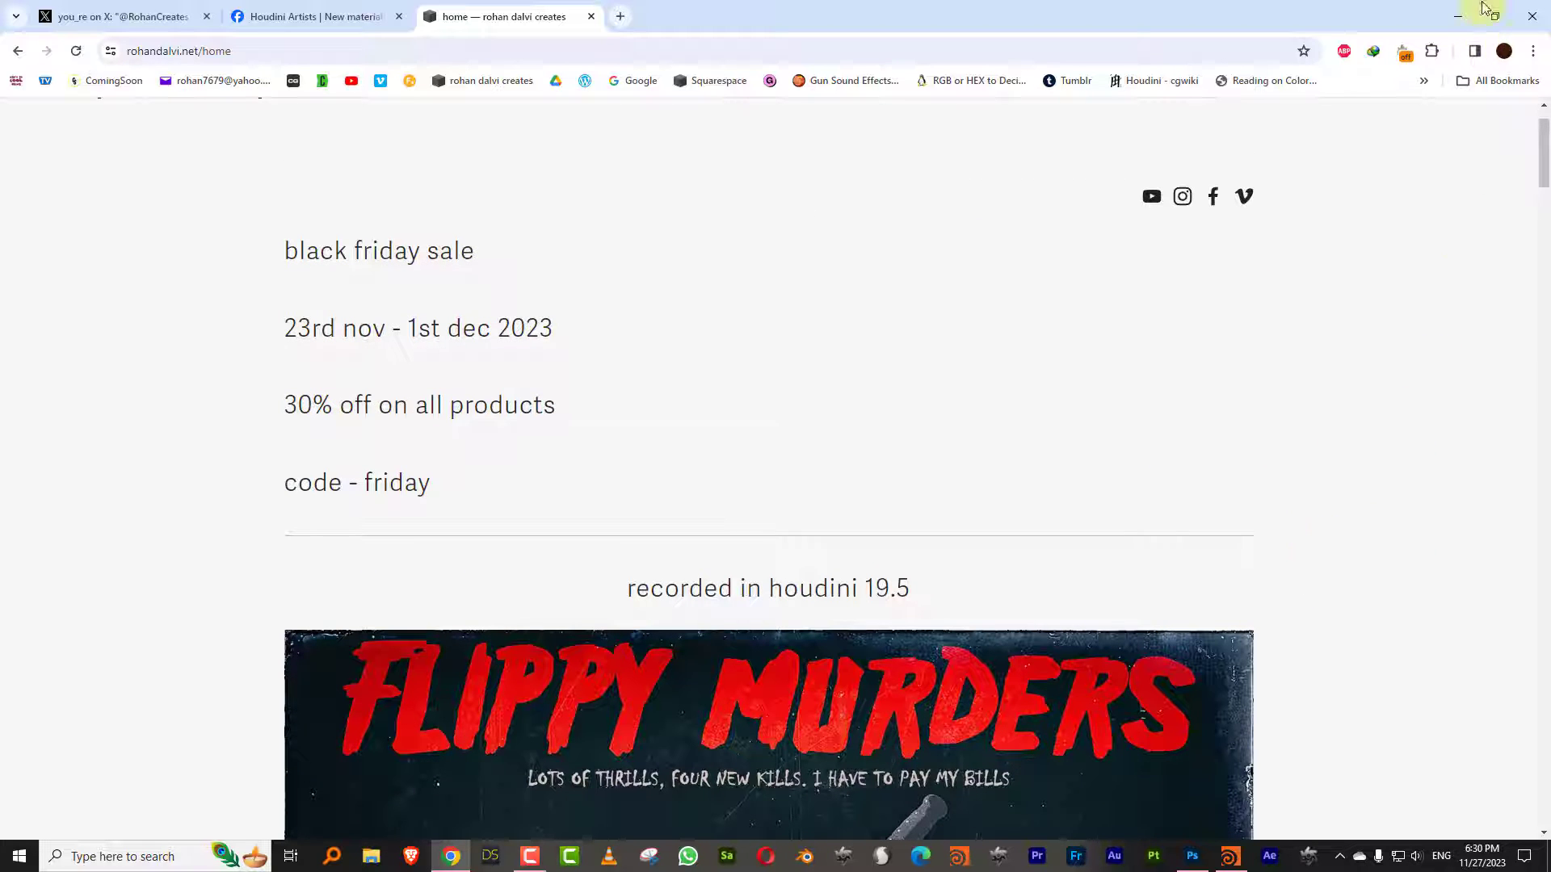
click(1457, 15)
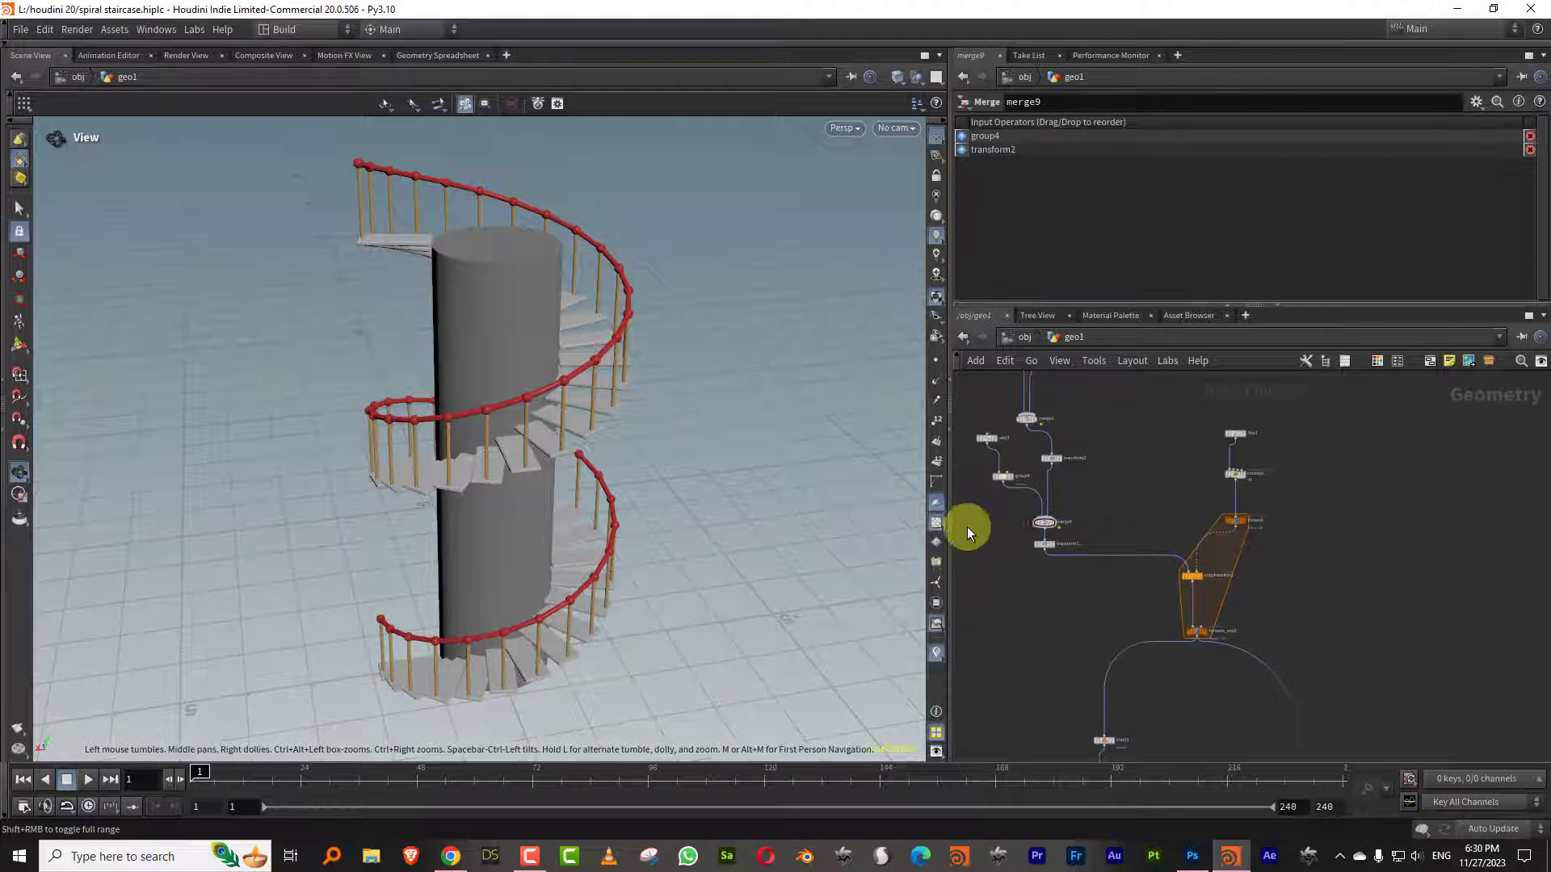
Enlarge the network editor by shrinking the scene view and parameter areas, and move the staircase network's top-left node slightly upward
drag(949, 530, 762, 554)
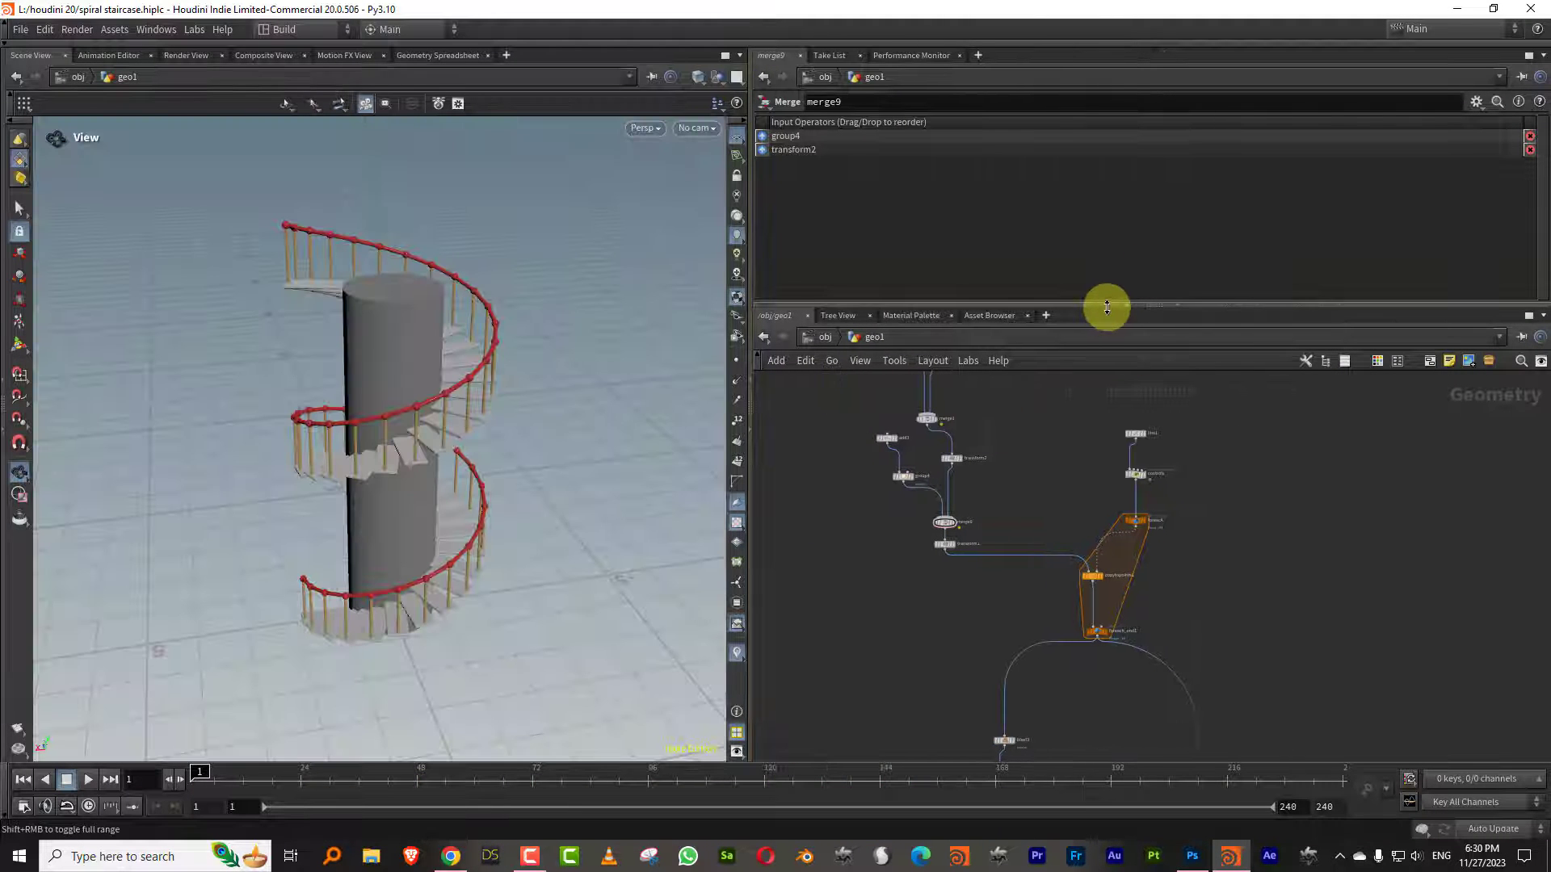
drag(1107, 307, 1109, 235)
scroll(1273, 502, down, 4)
middle_drag(1277, 514, 1137, 575)
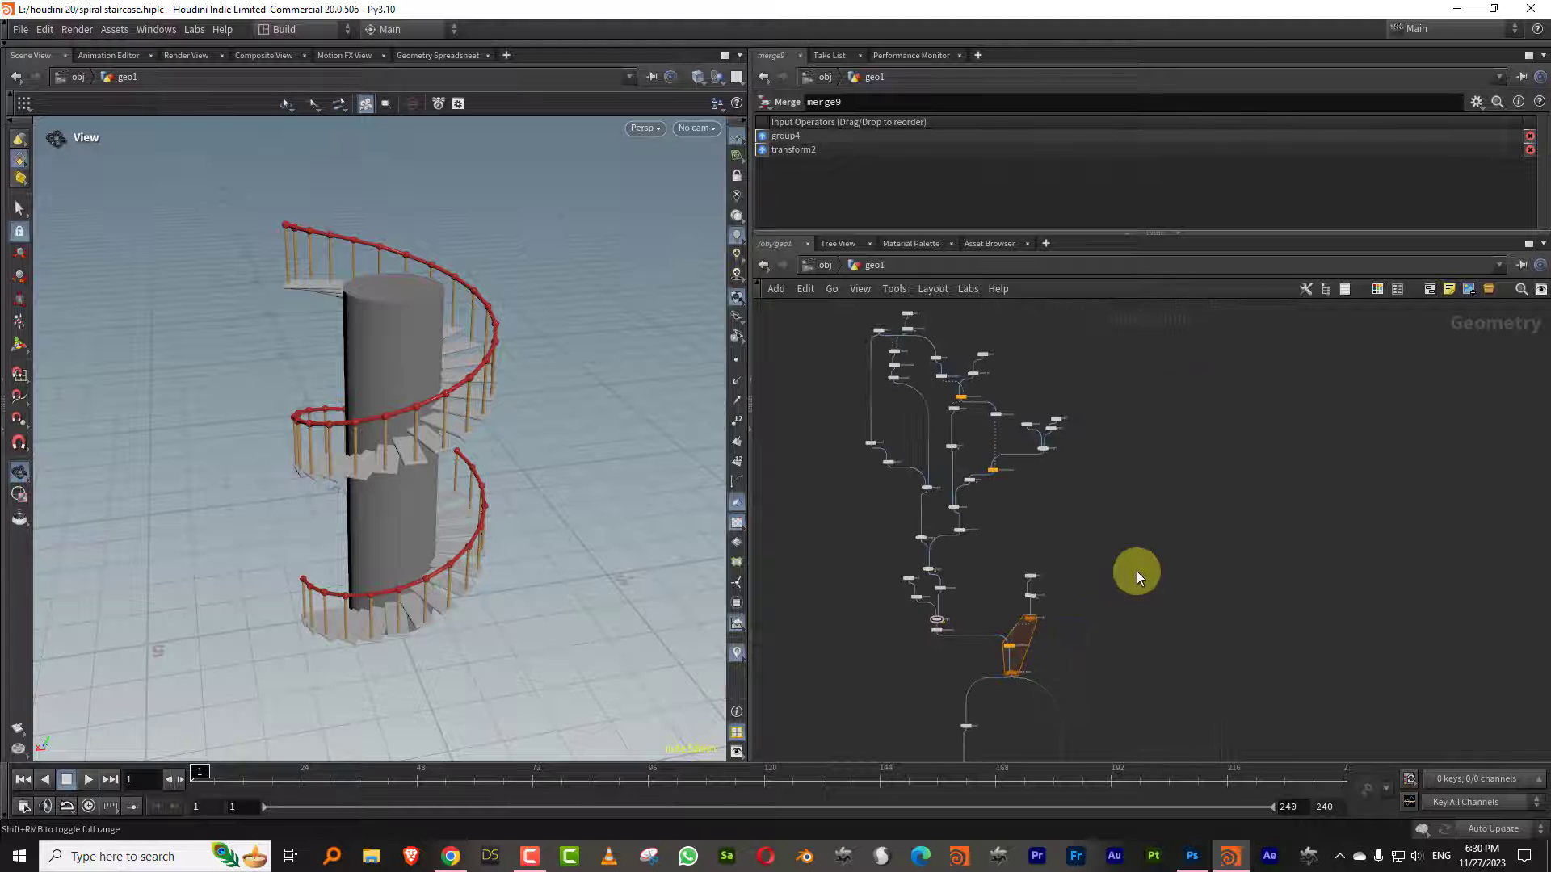
scroll(1136, 570, down, 2)
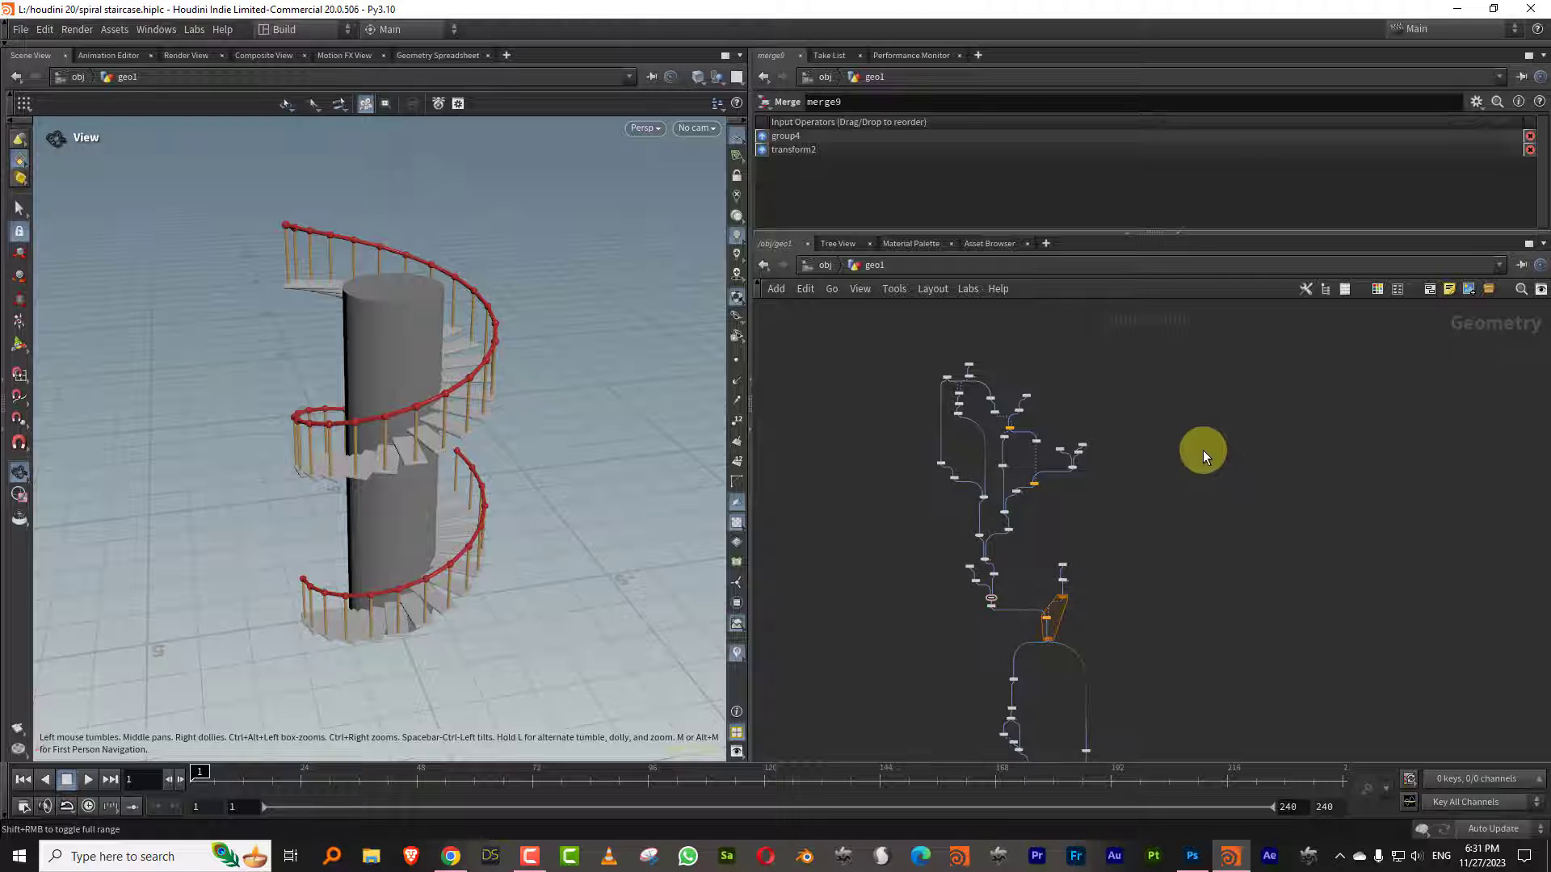
middle_drag(1203, 449, 1125, 515)
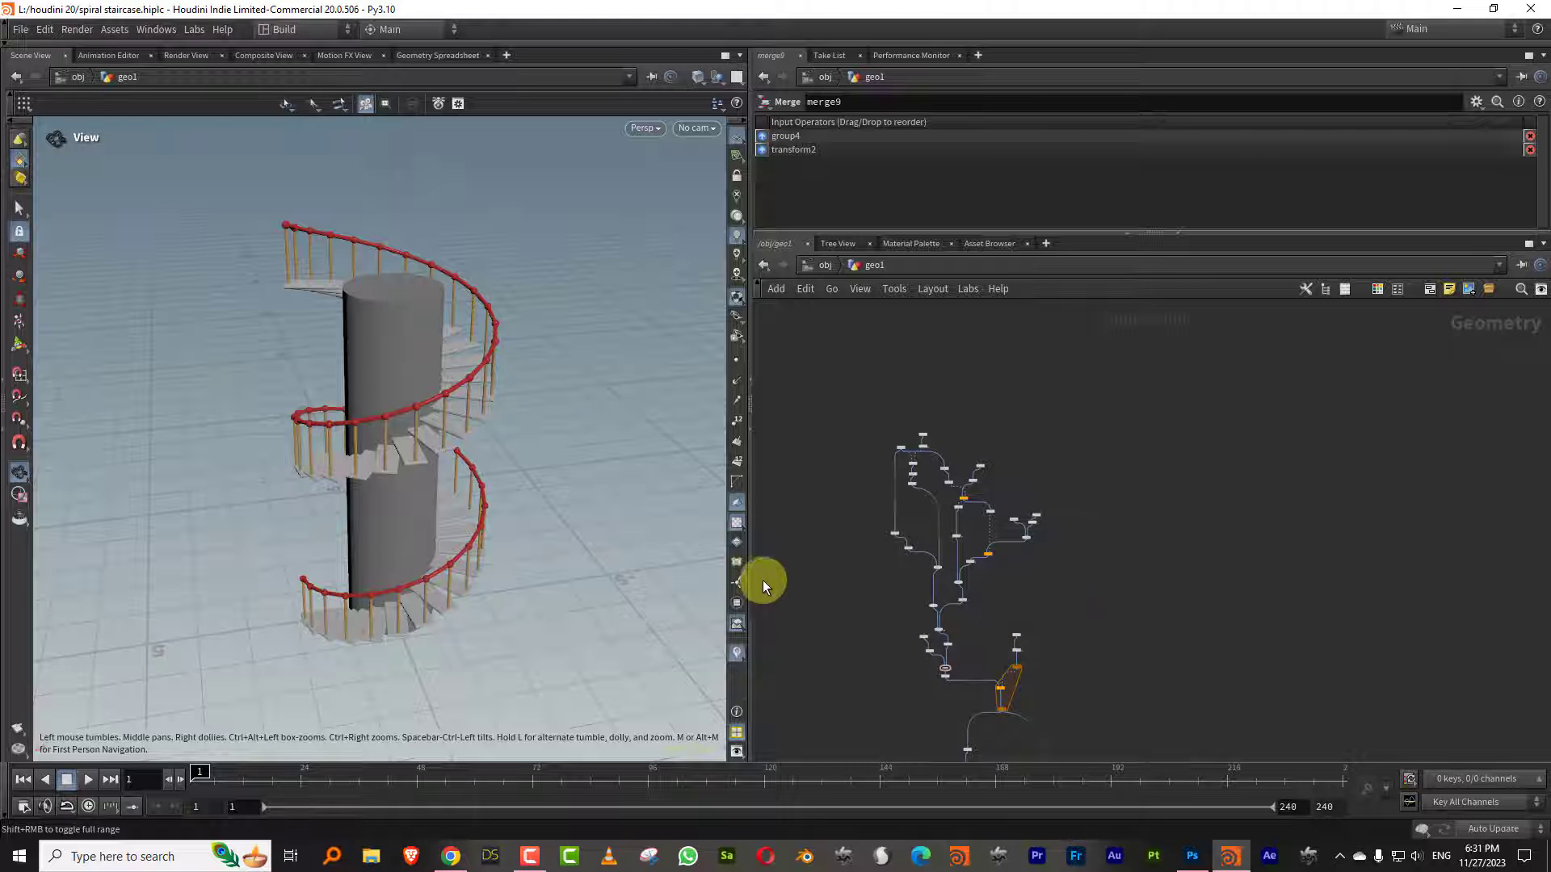
drag(751, 582, 642, 595)
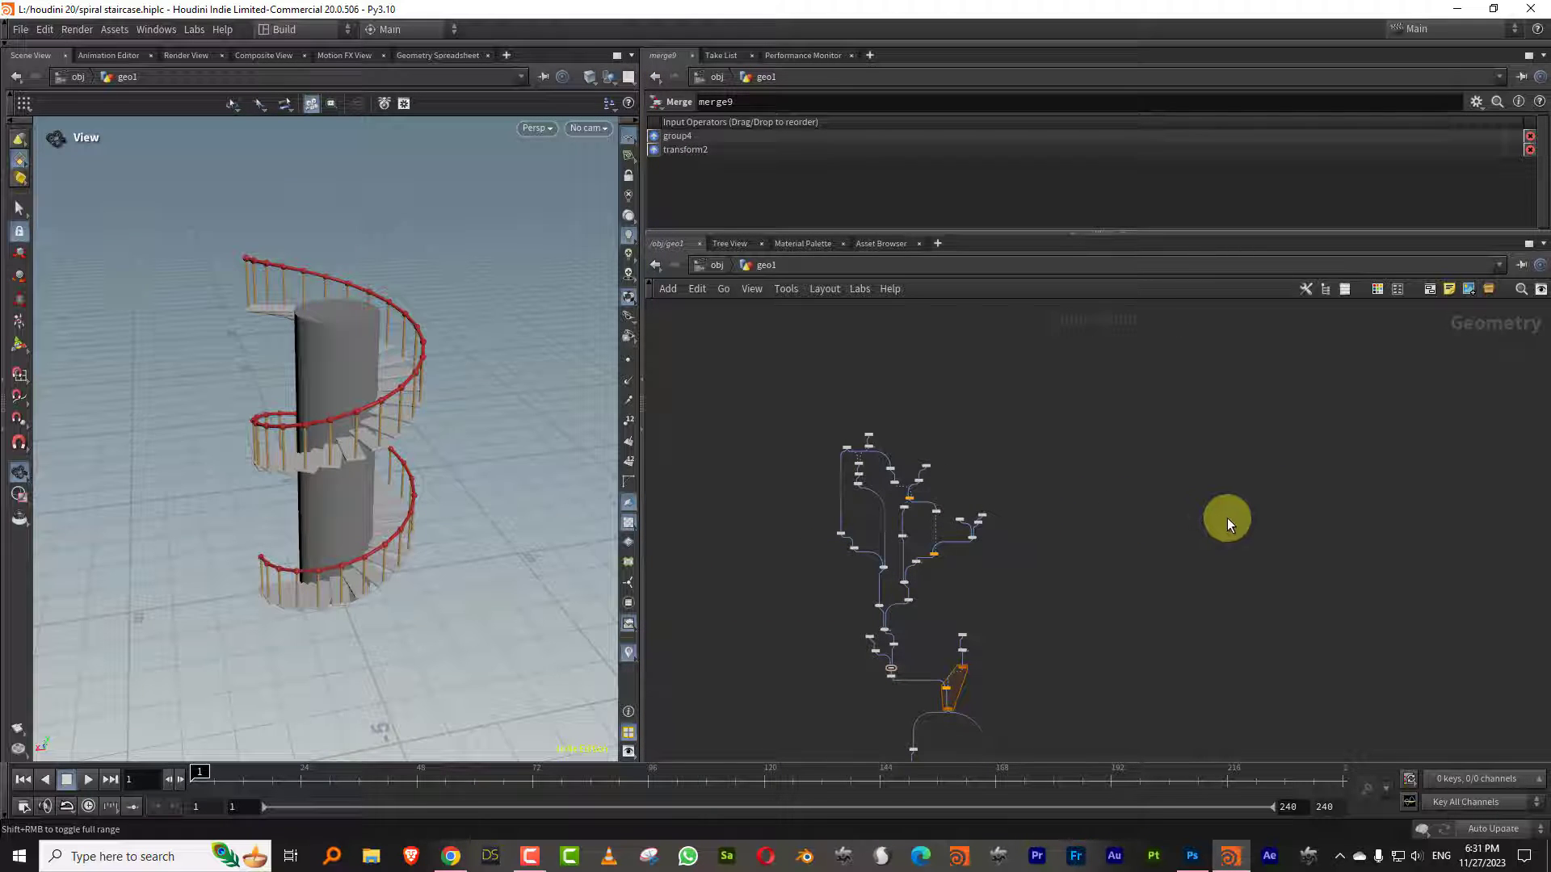
middle_drag(1189, 520, 1156, 519)
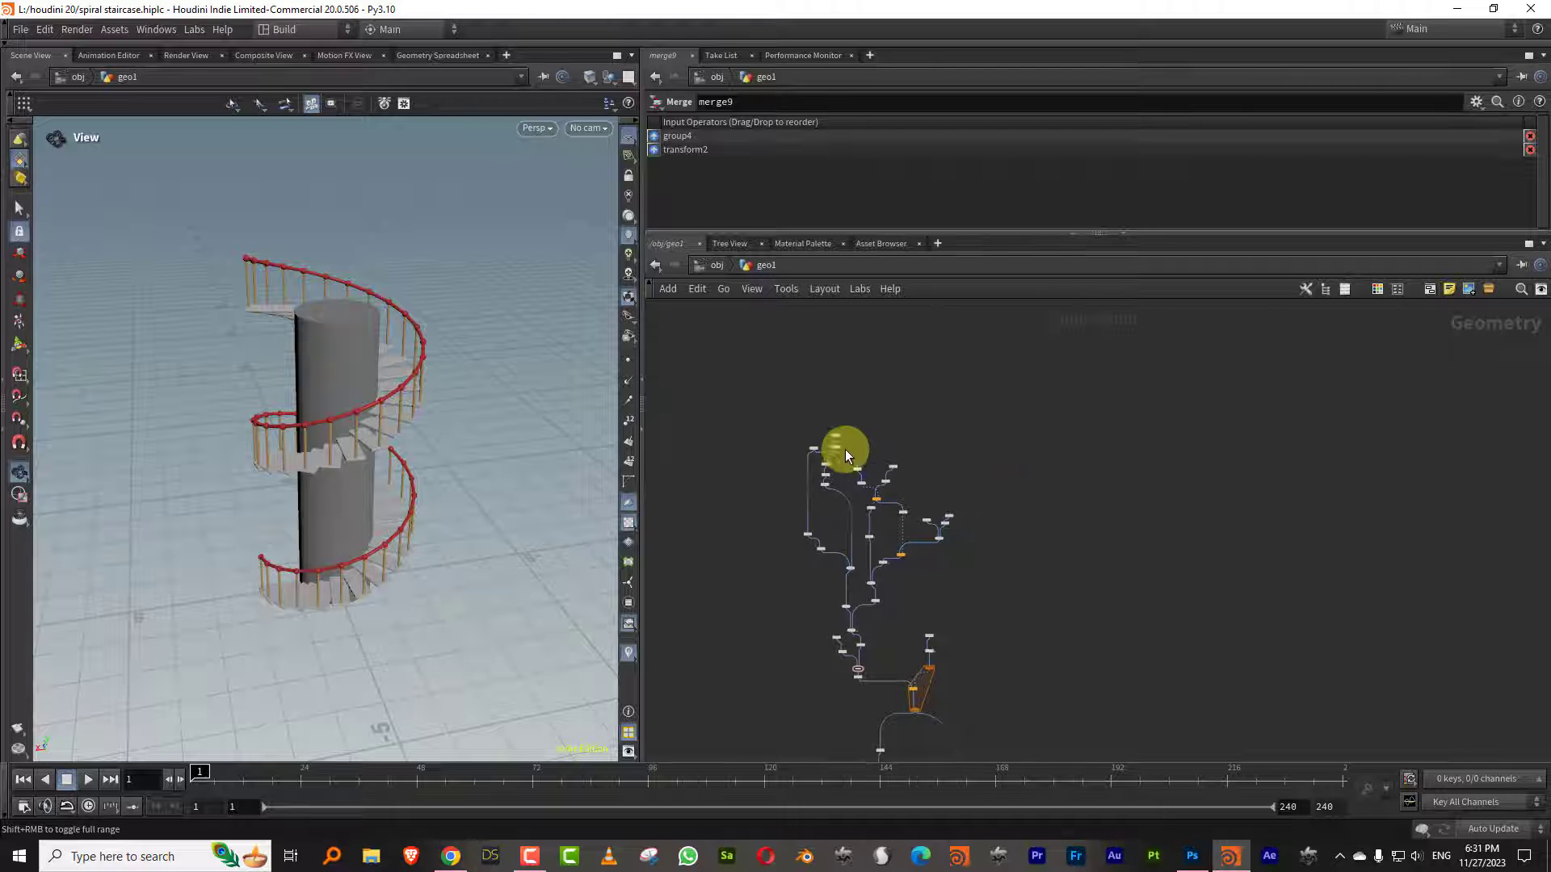
drag(845, 451, 823, 412)
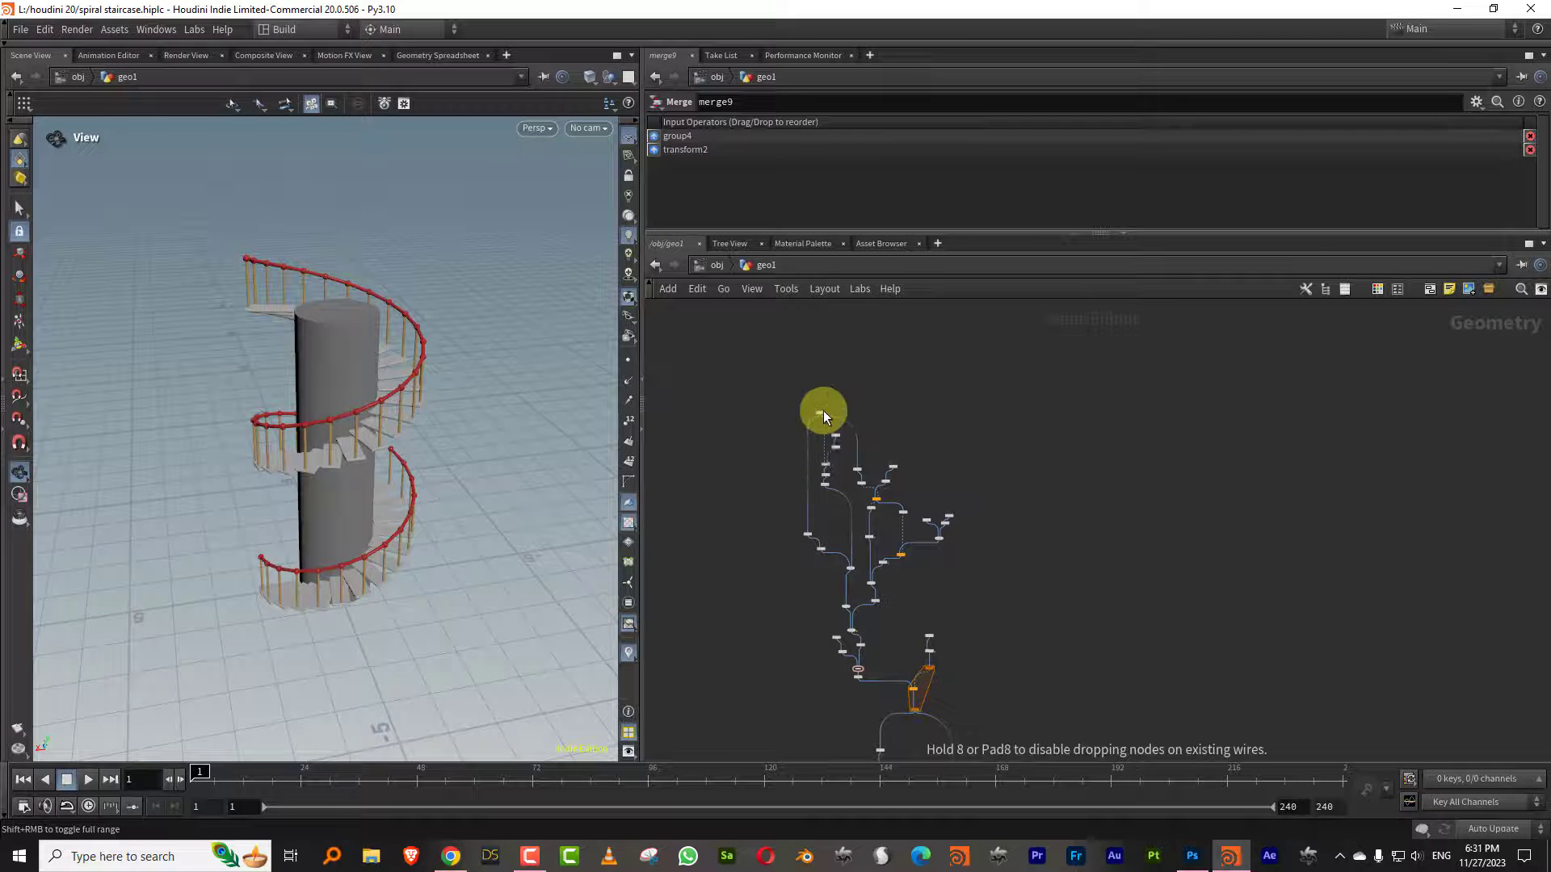
Add a Line node in an empty area of the geo1 network, away from the finished staircase nodes
middle_drag(1198, 447, 864, 478)
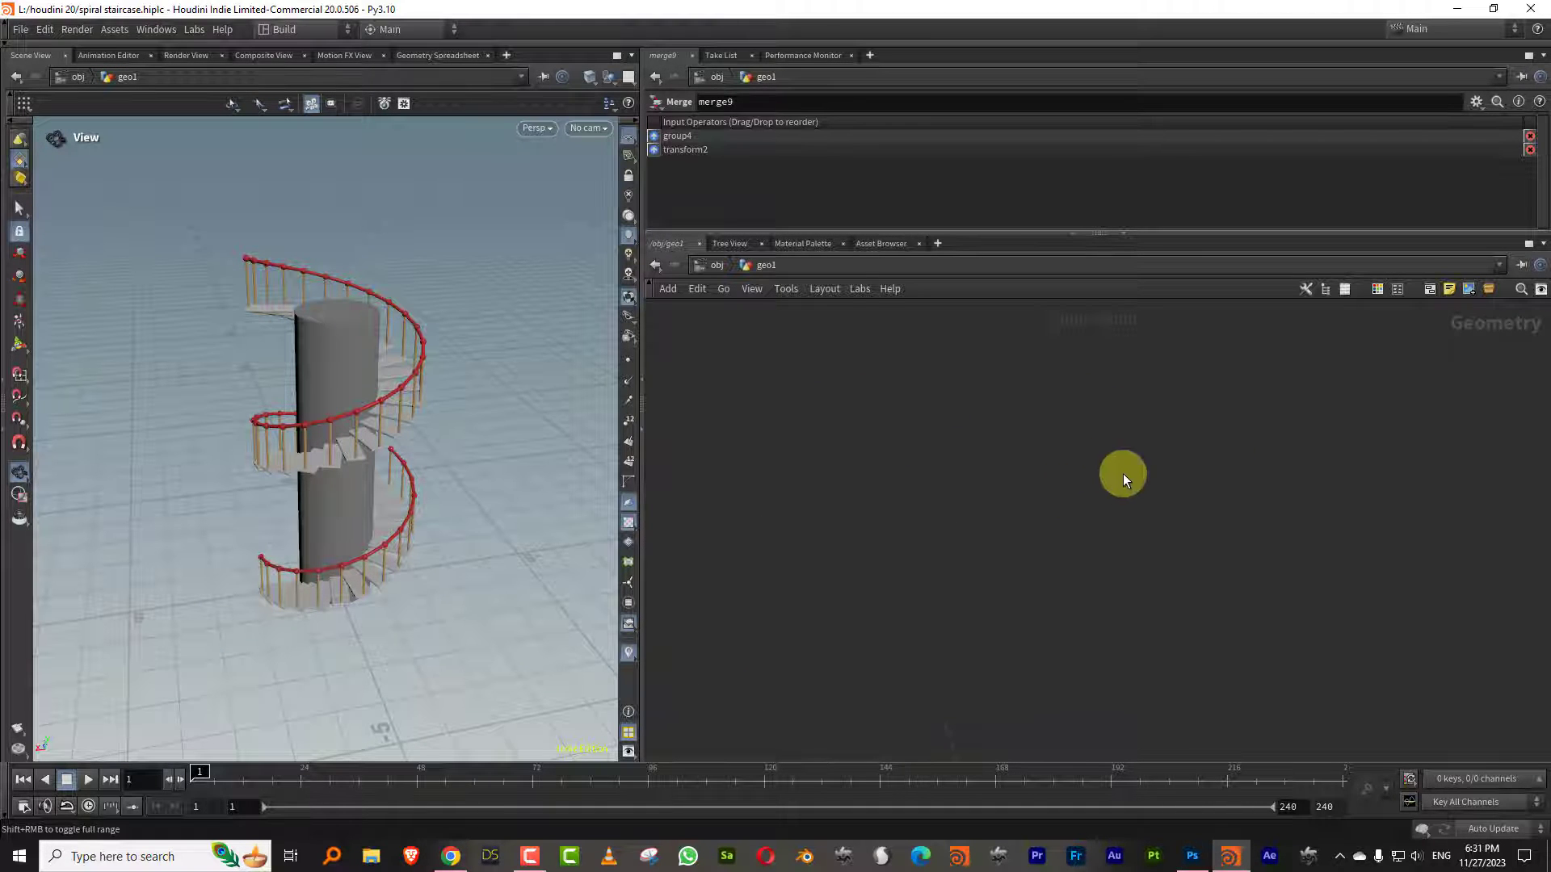
drag(368, 453, 440, 464)
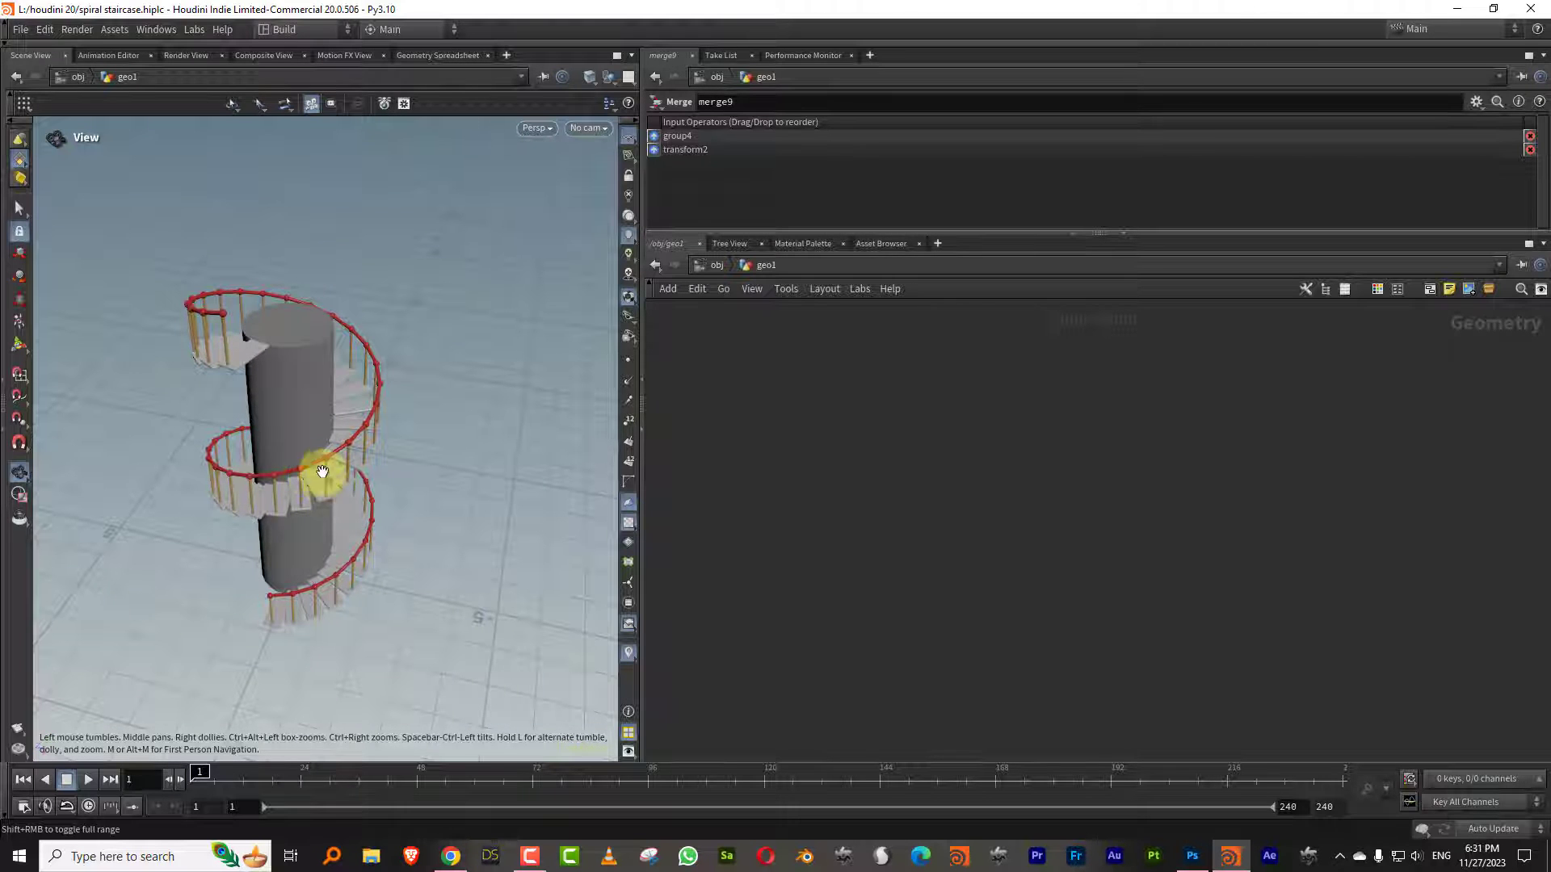
right_drag(329, 484, 450, 388)
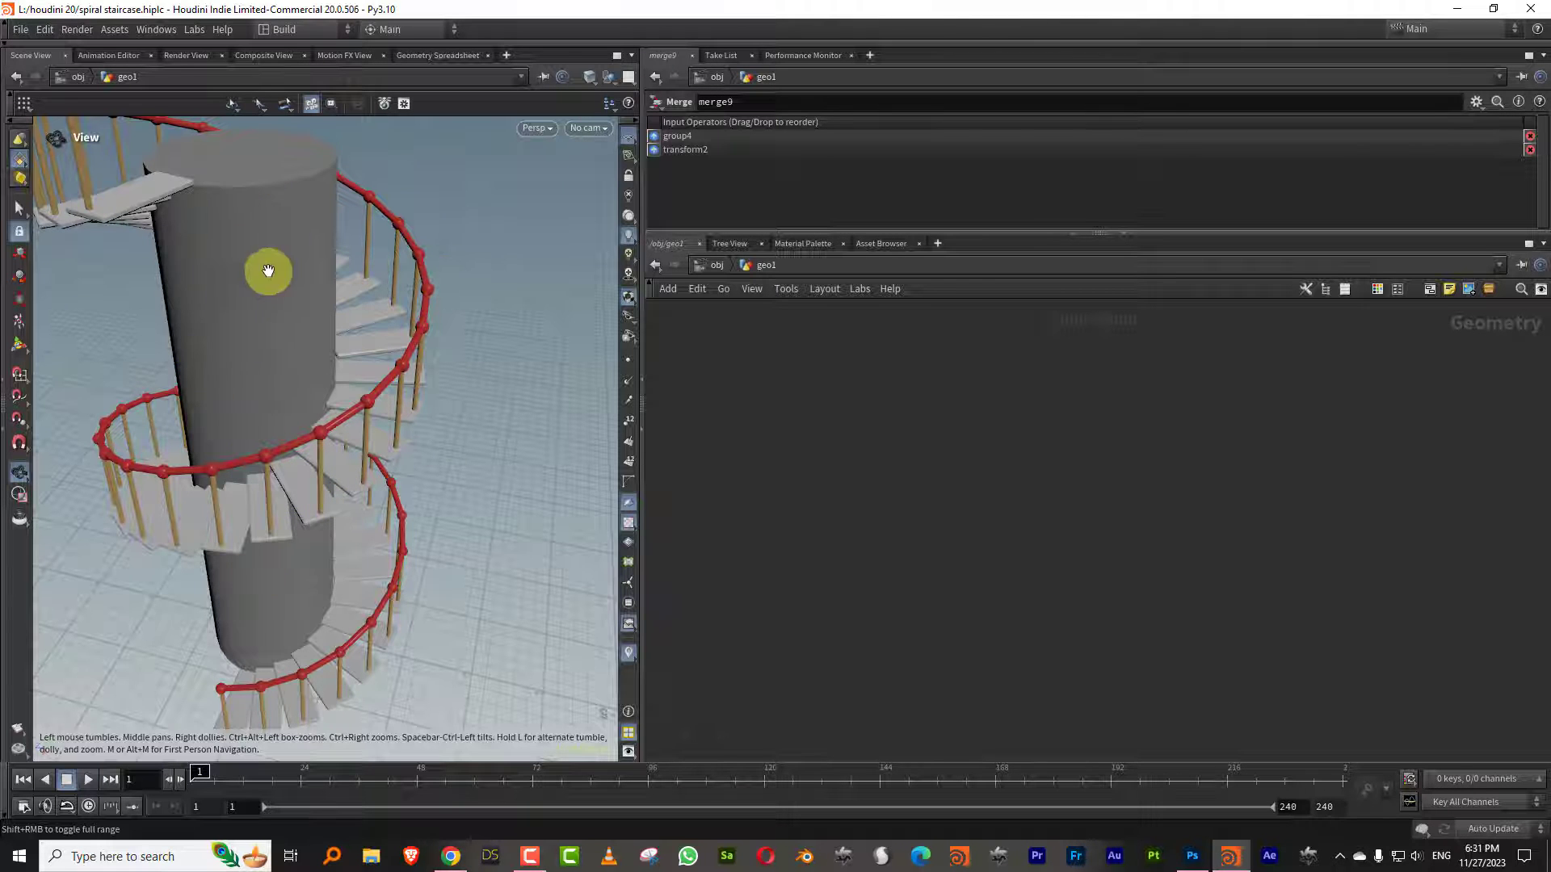
key(Tab)
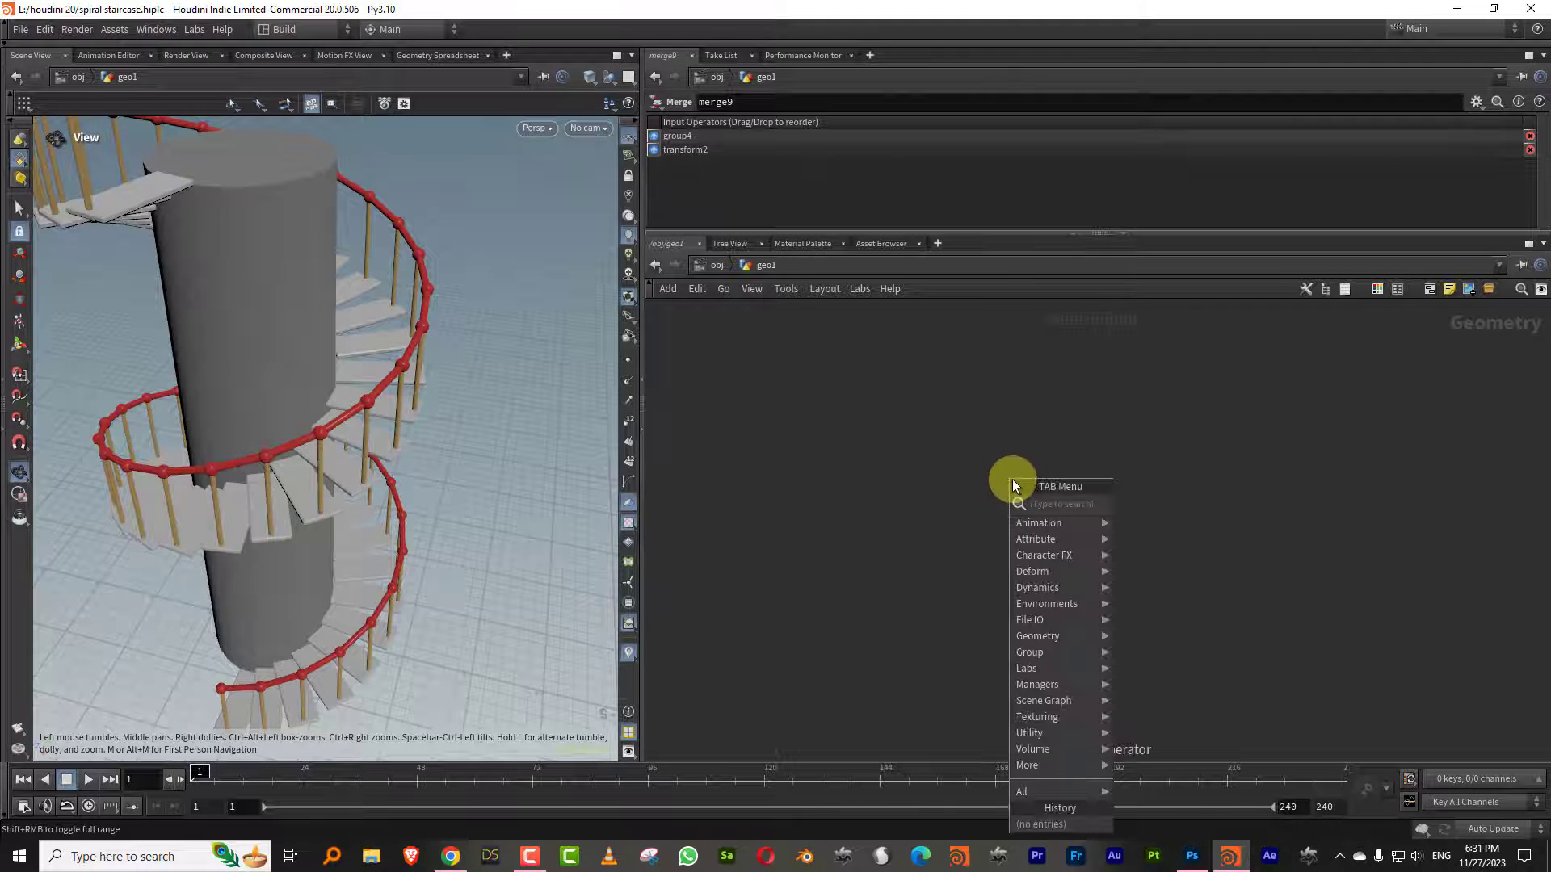
text(line)
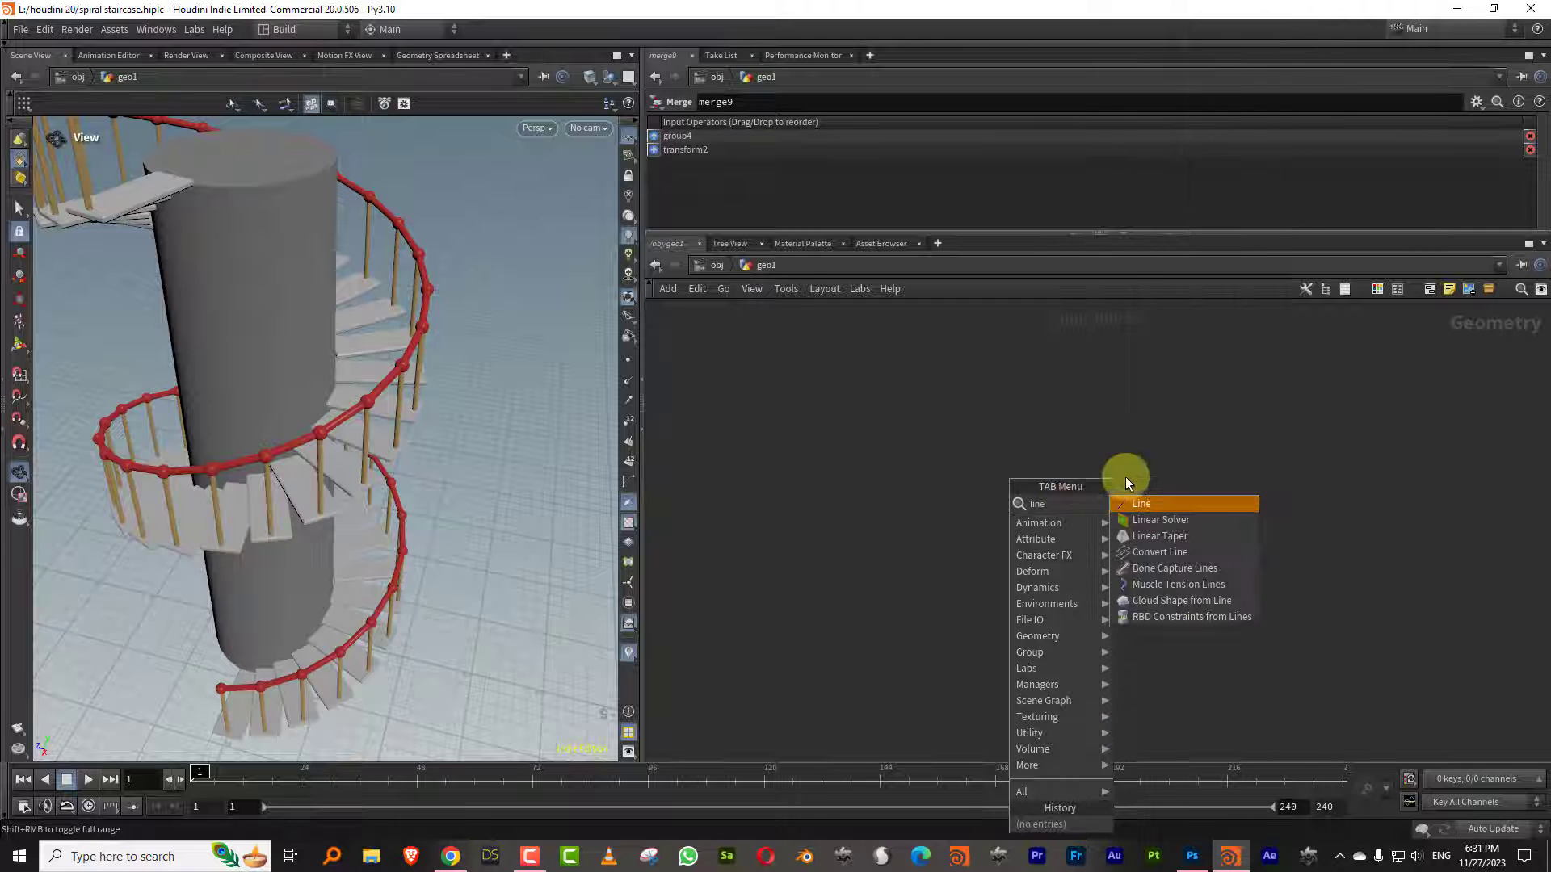
click(1171, 501)
click(1018, 446)
key(Return)
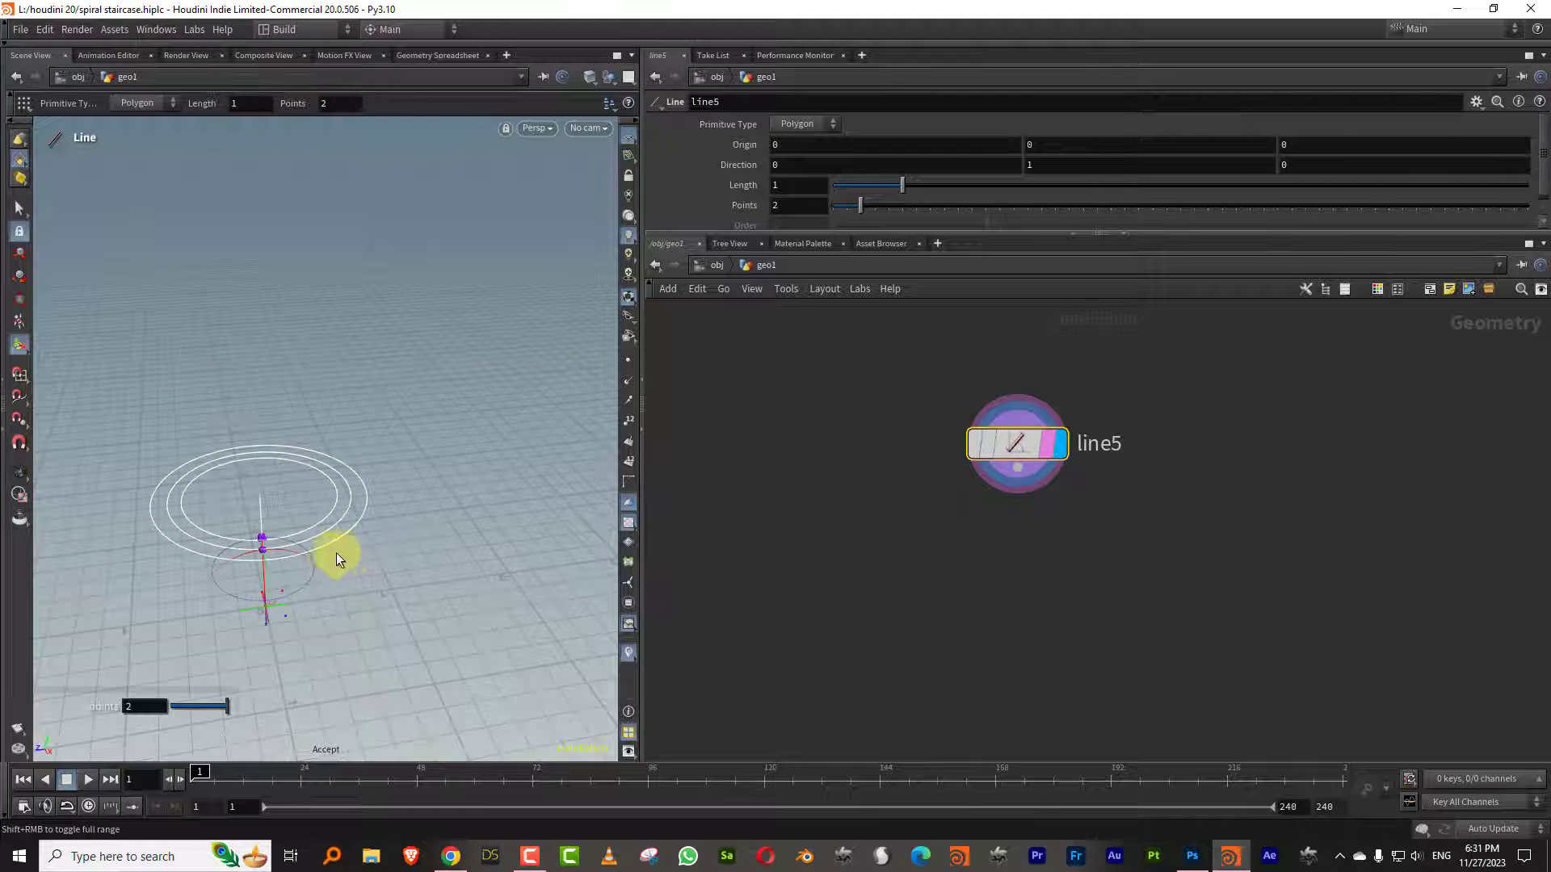
key(Escape)
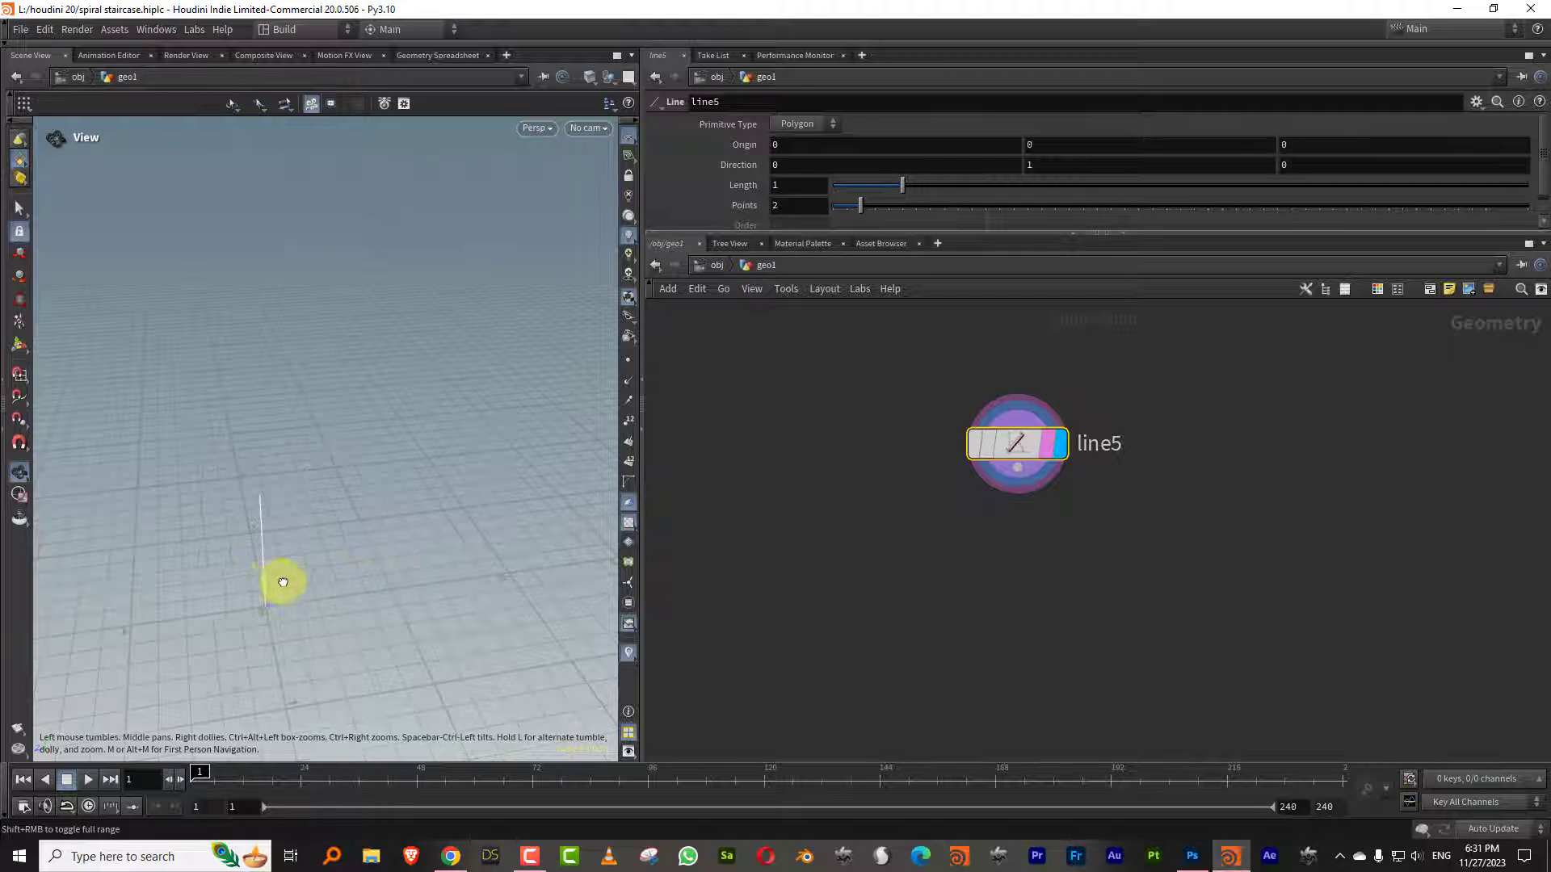
Set the new line's direction to 1, 0, 0 so it runs along the X axis
drag(284, 582, 390, 567)
middle_drag(332, 620, 414, 334)
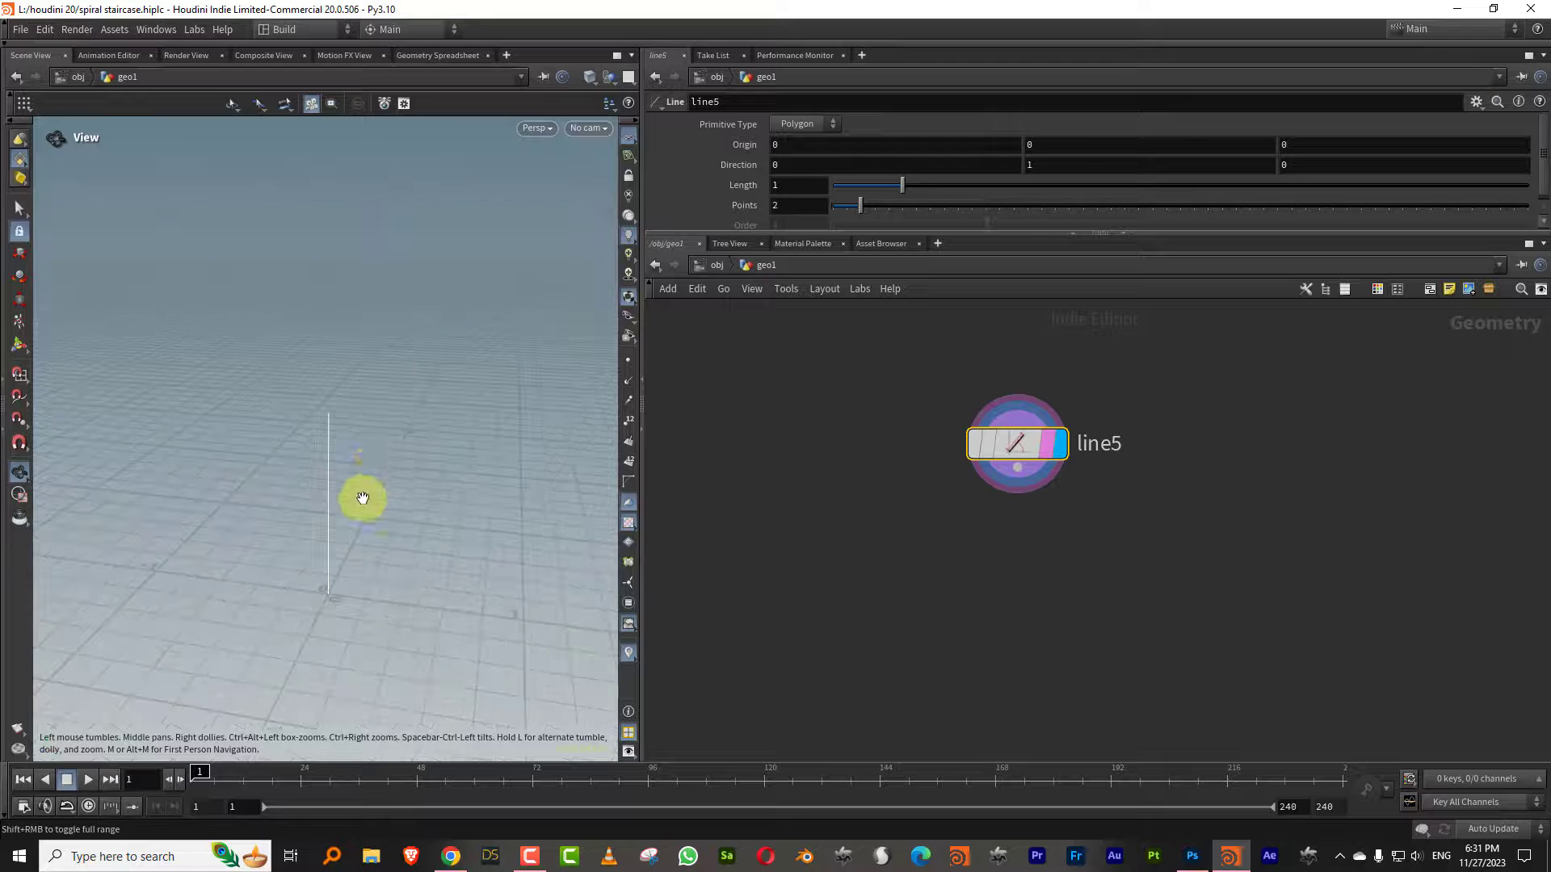
click(775, 164)
text(1)
key(Tab)
text(0)
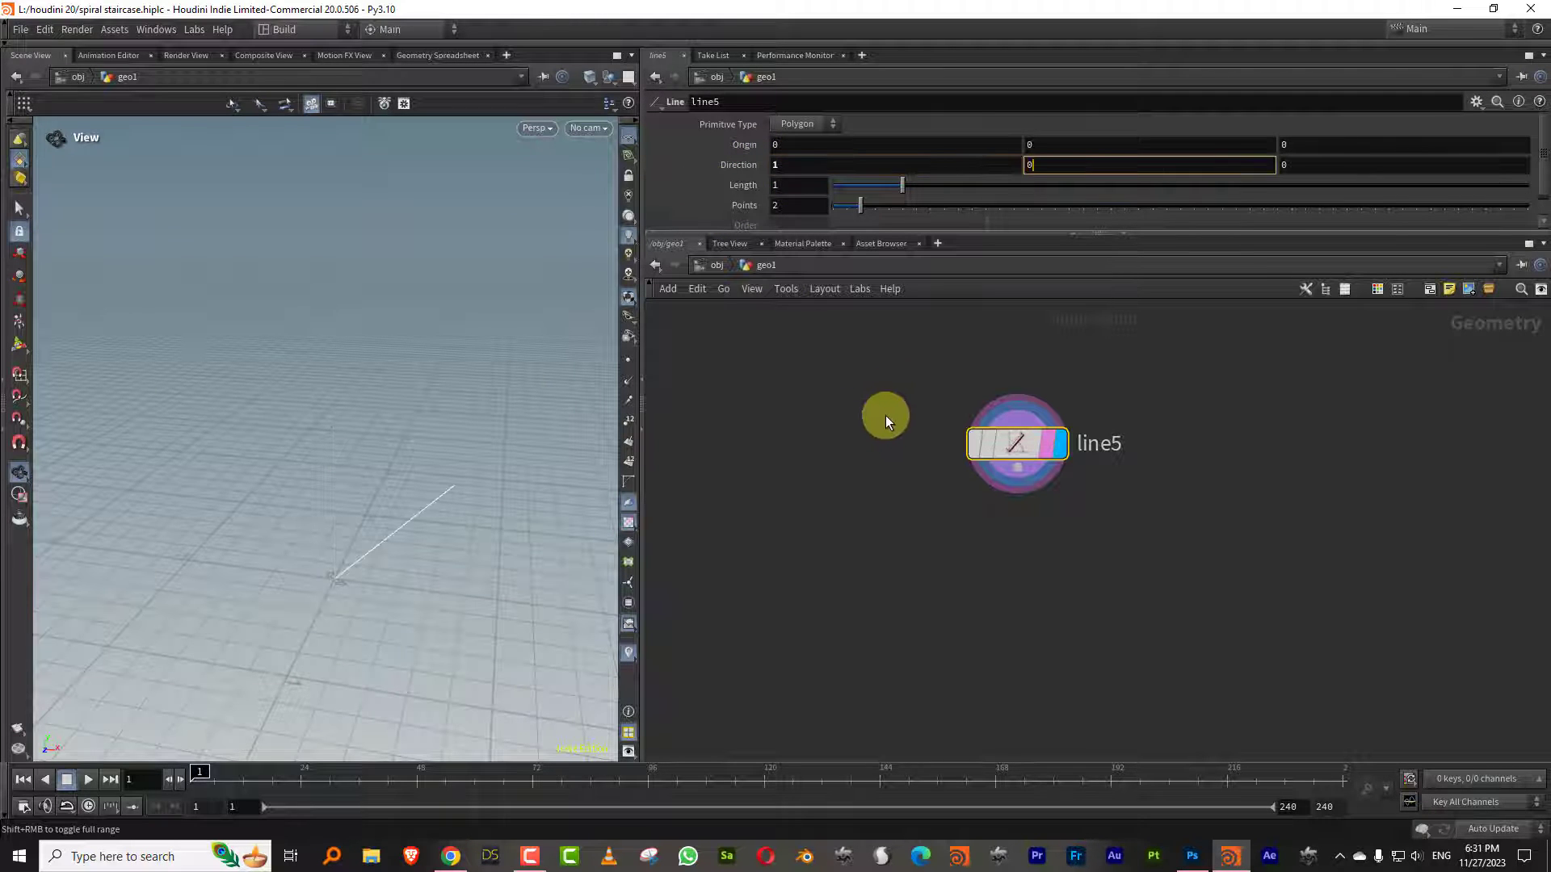
key(Return)
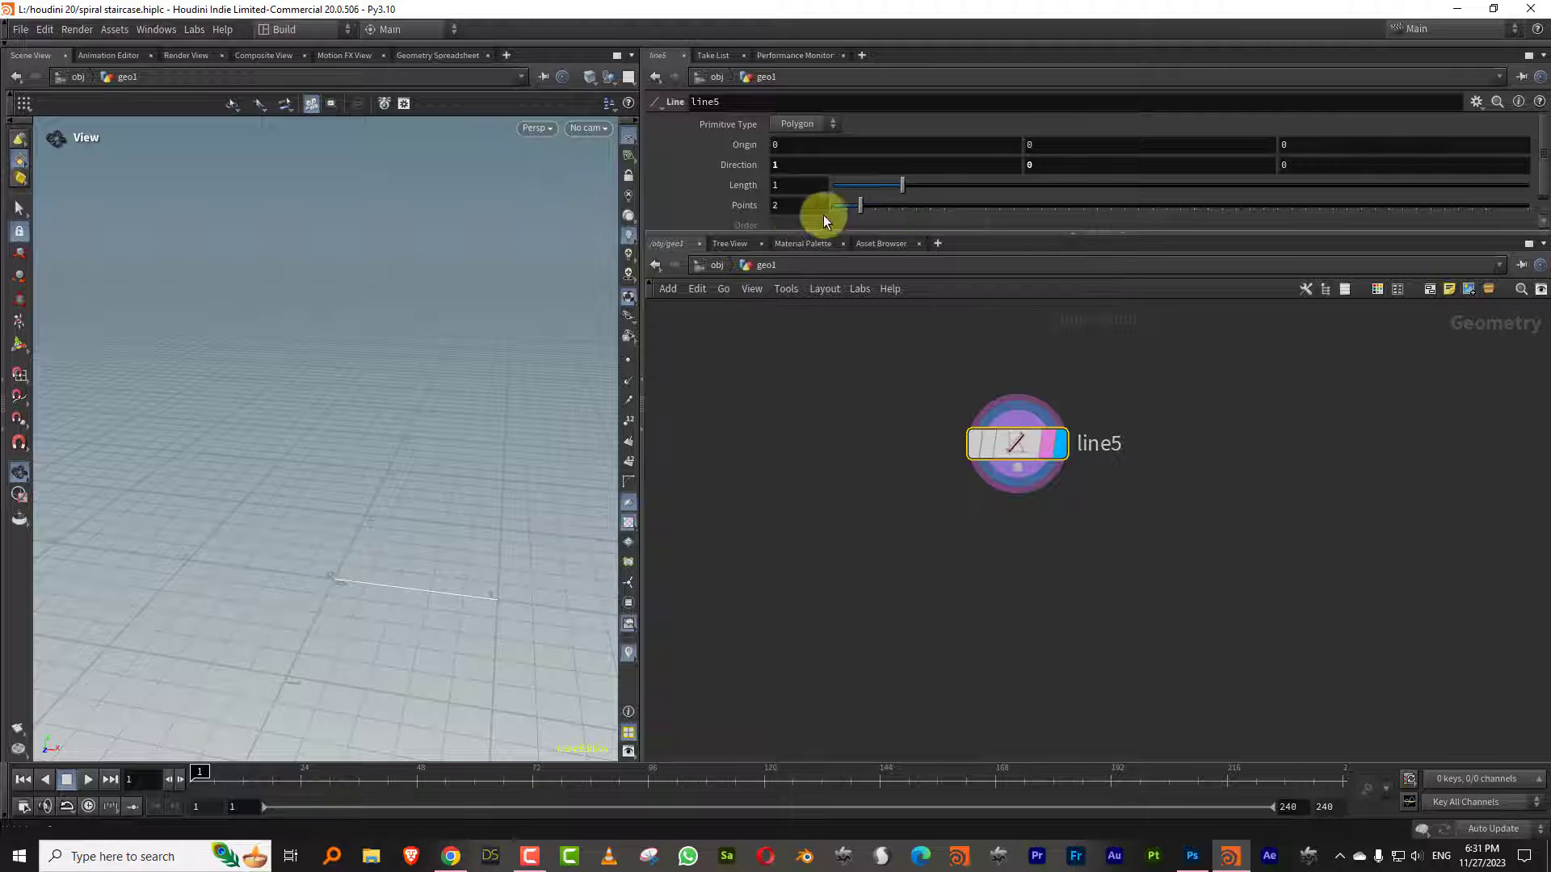
click(629, 359)
Add a second Line node beside the first one and display it
key(Tab)
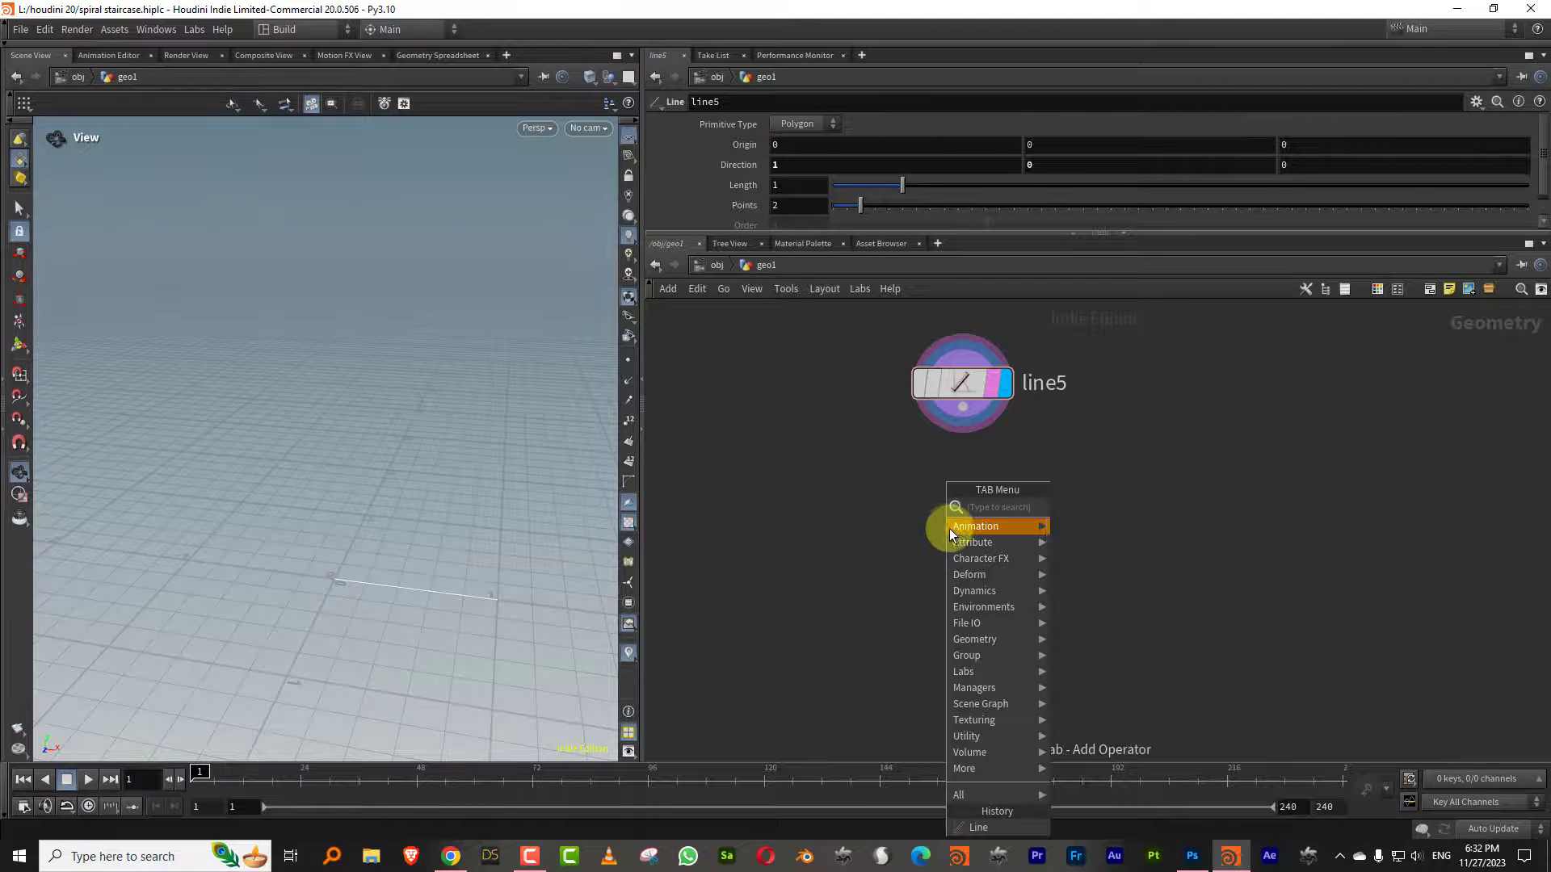
text(lin)
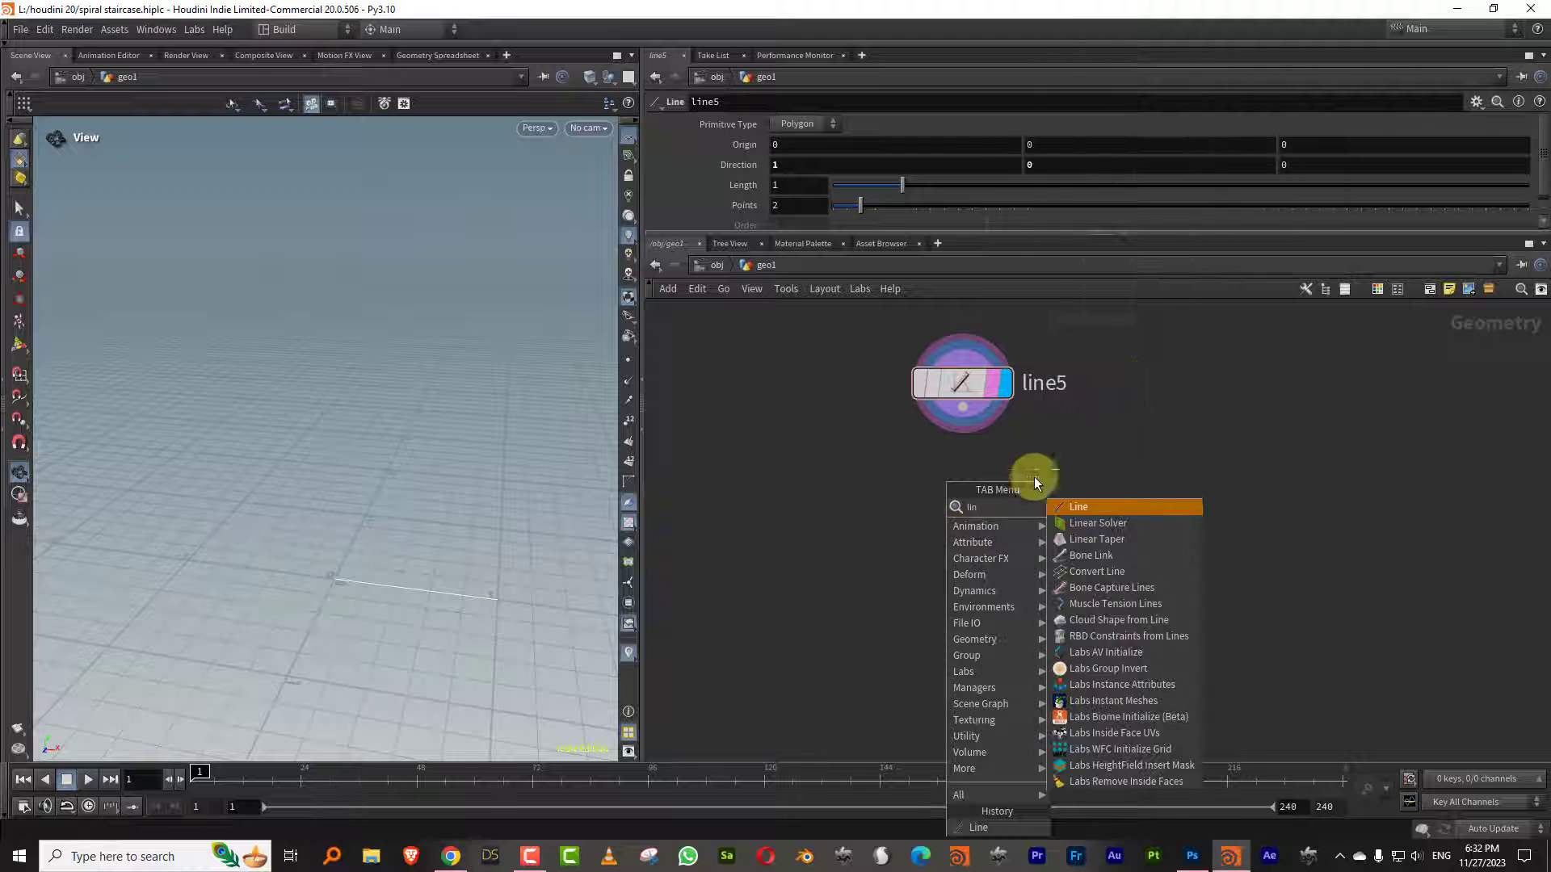
click(1118, 503)
click(1233, 394)
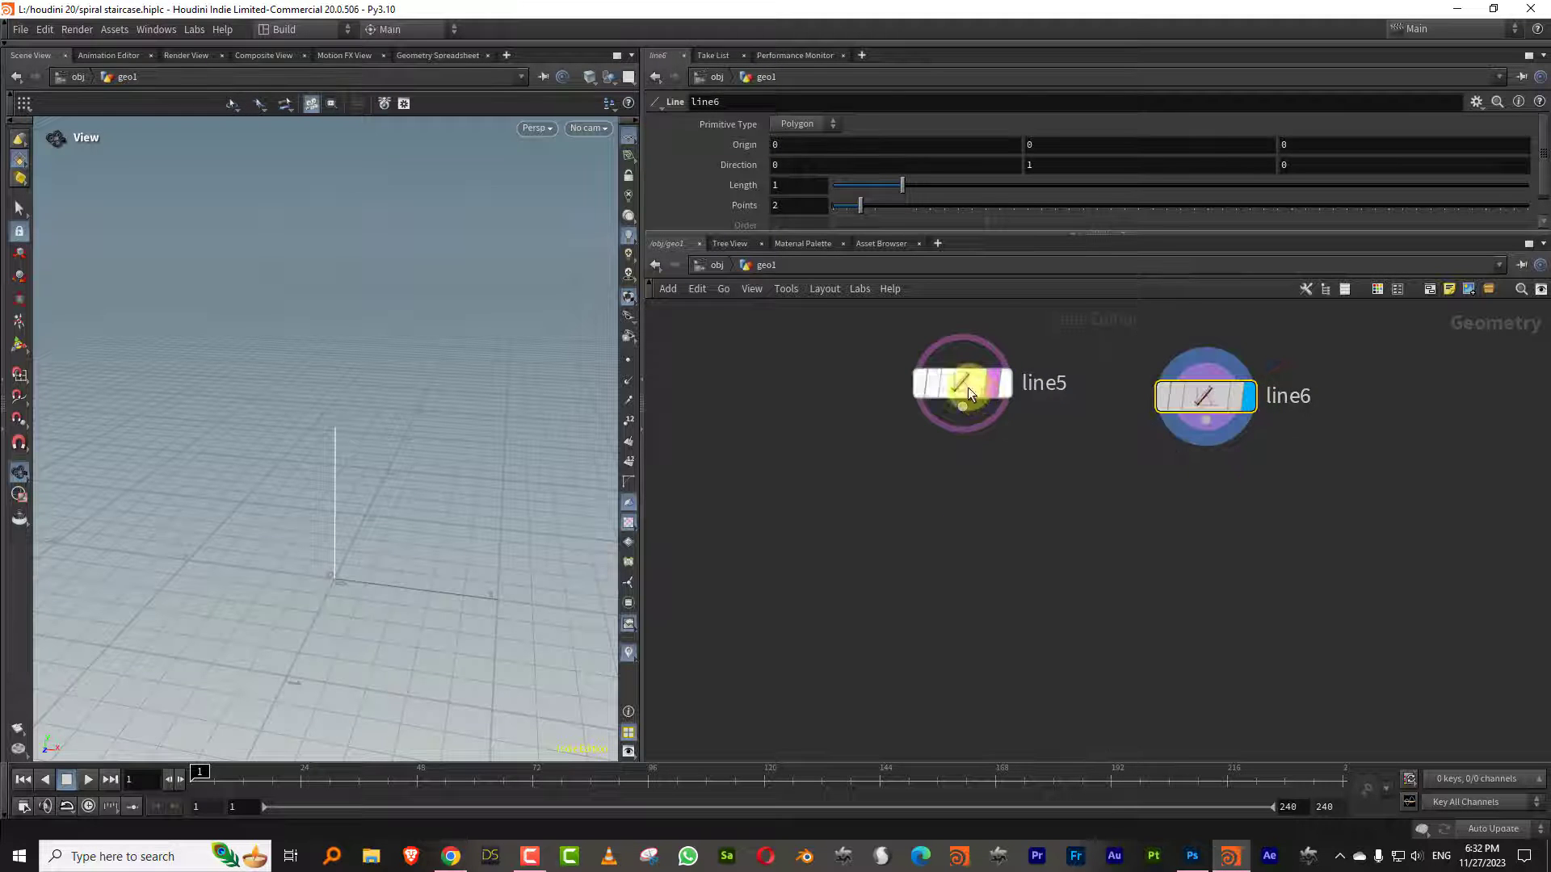
Rename the first line node step_length and the second one step_width, spacing them apart
drag(967, 388, 860, 400)
click(925, 393)
text(step_length)
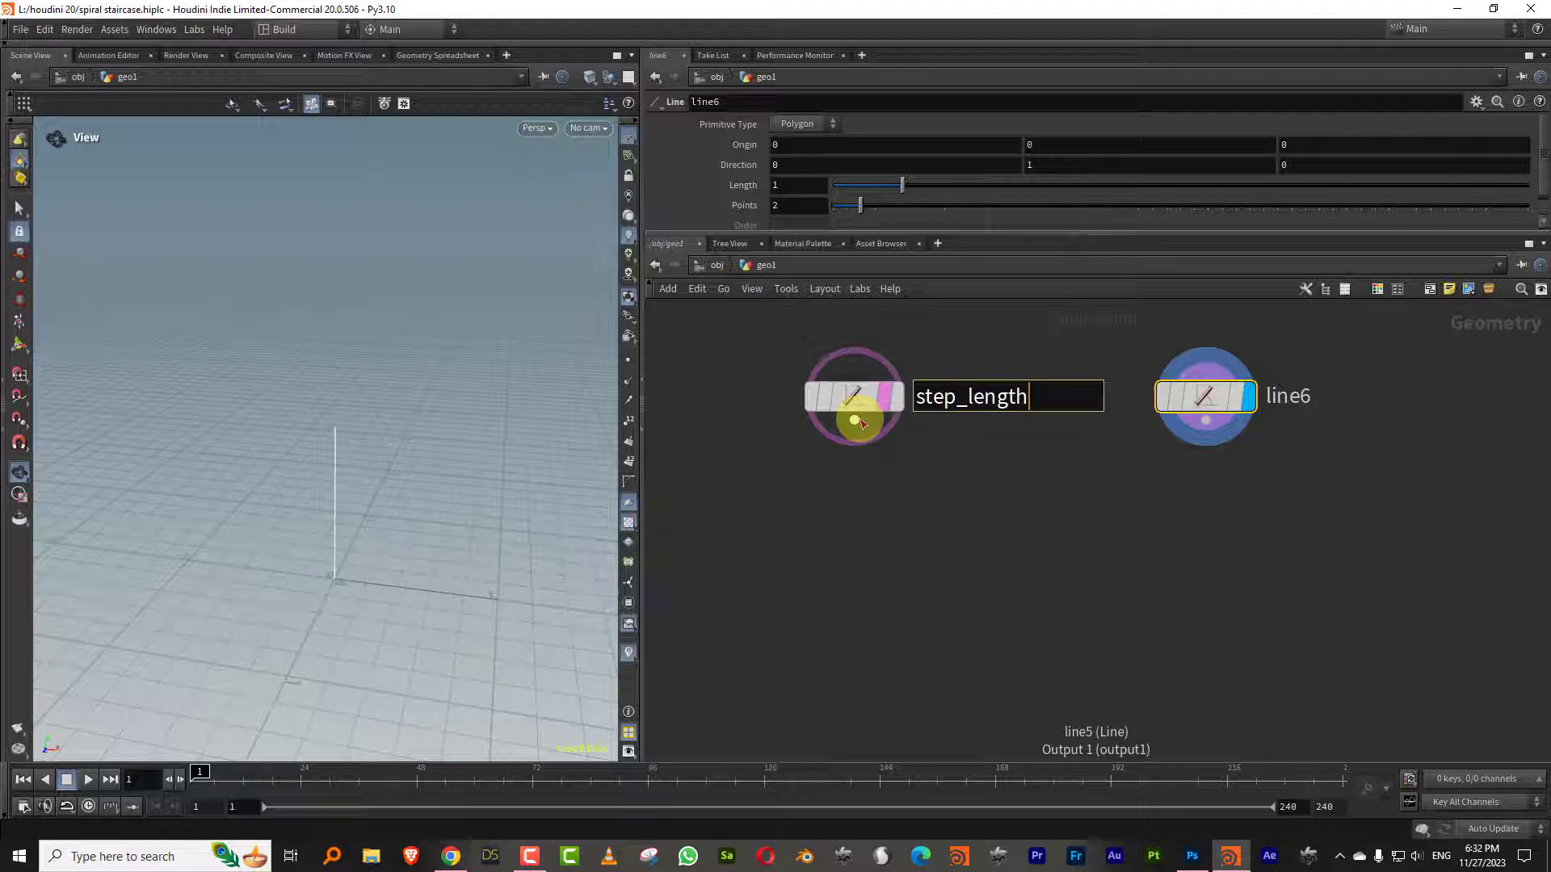
key(Return)
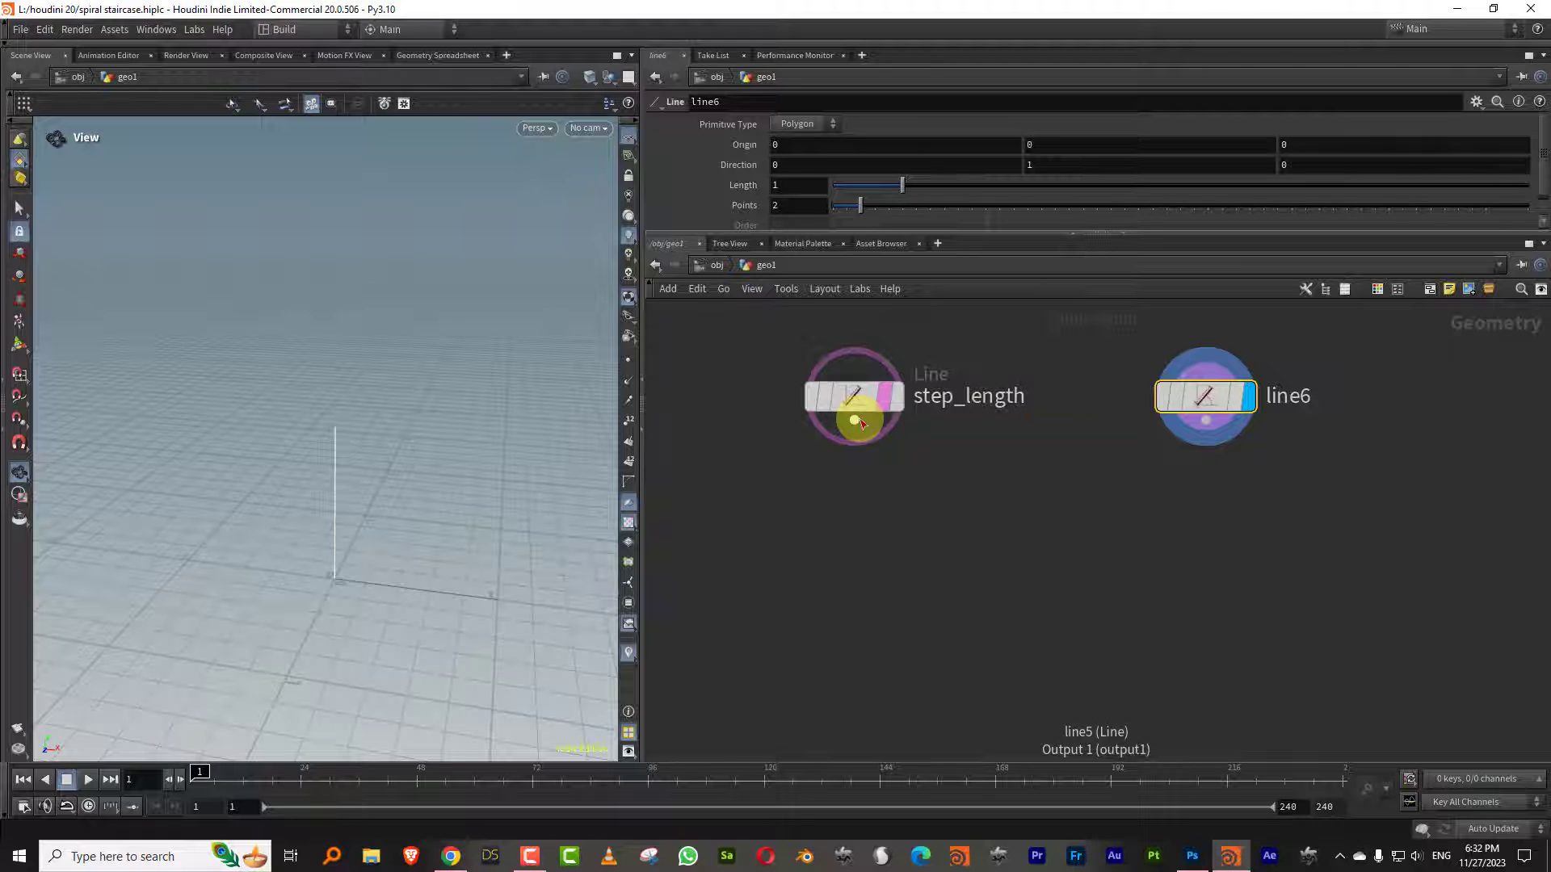
click(1290, 395)
text(s)
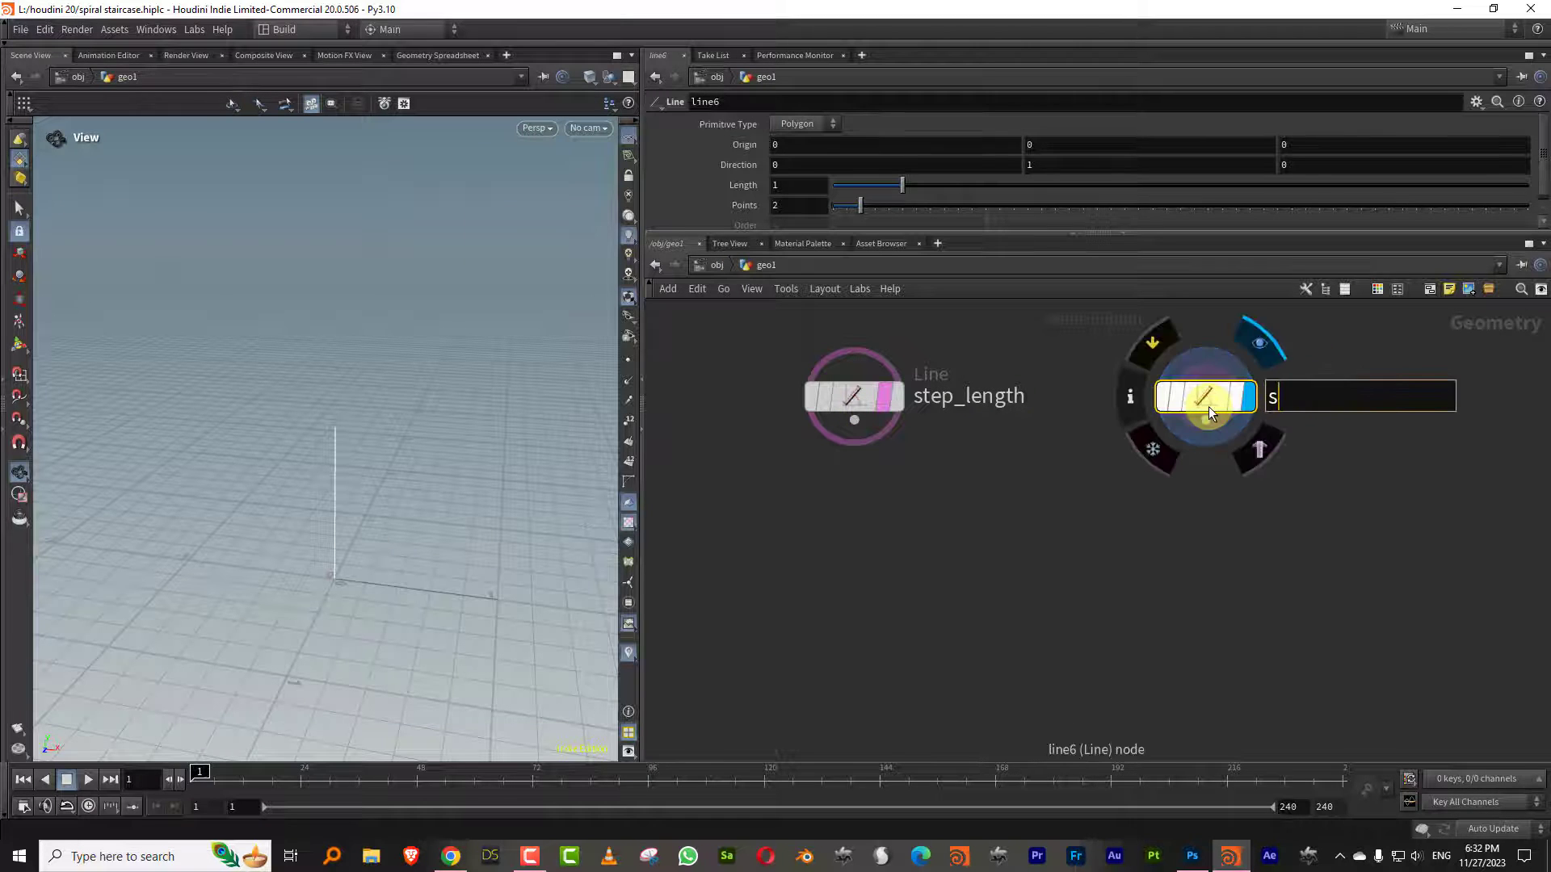
text(tep_width)
key(Return)
Colour both the step_length and step_width nodes yellow and adjust the position of step_width
drag(1394, 353, 880, 449)
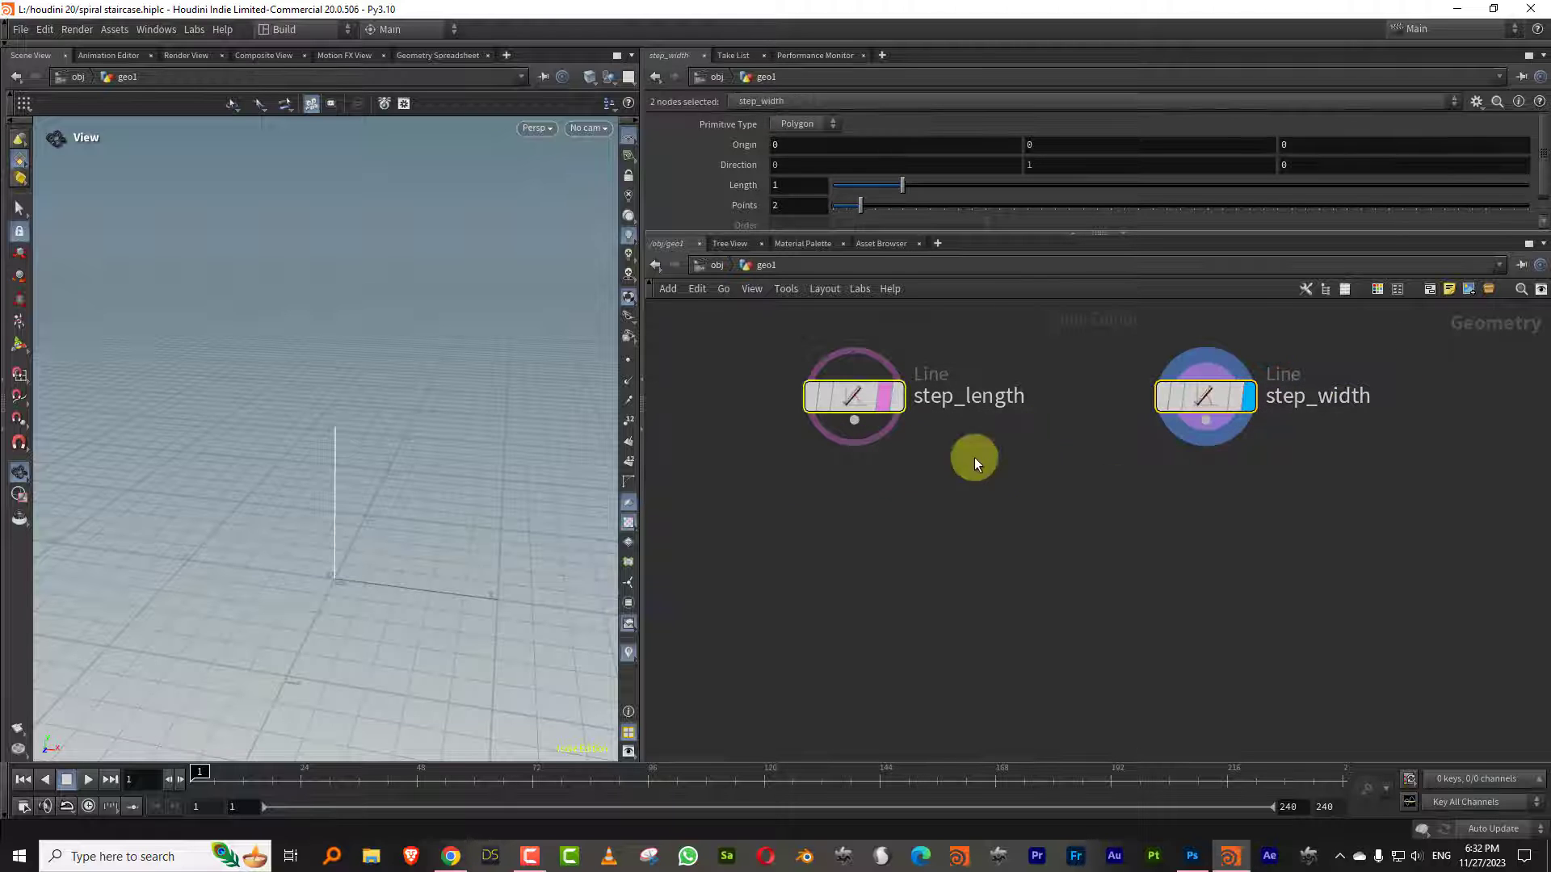
key(c)
click(1513, 670)
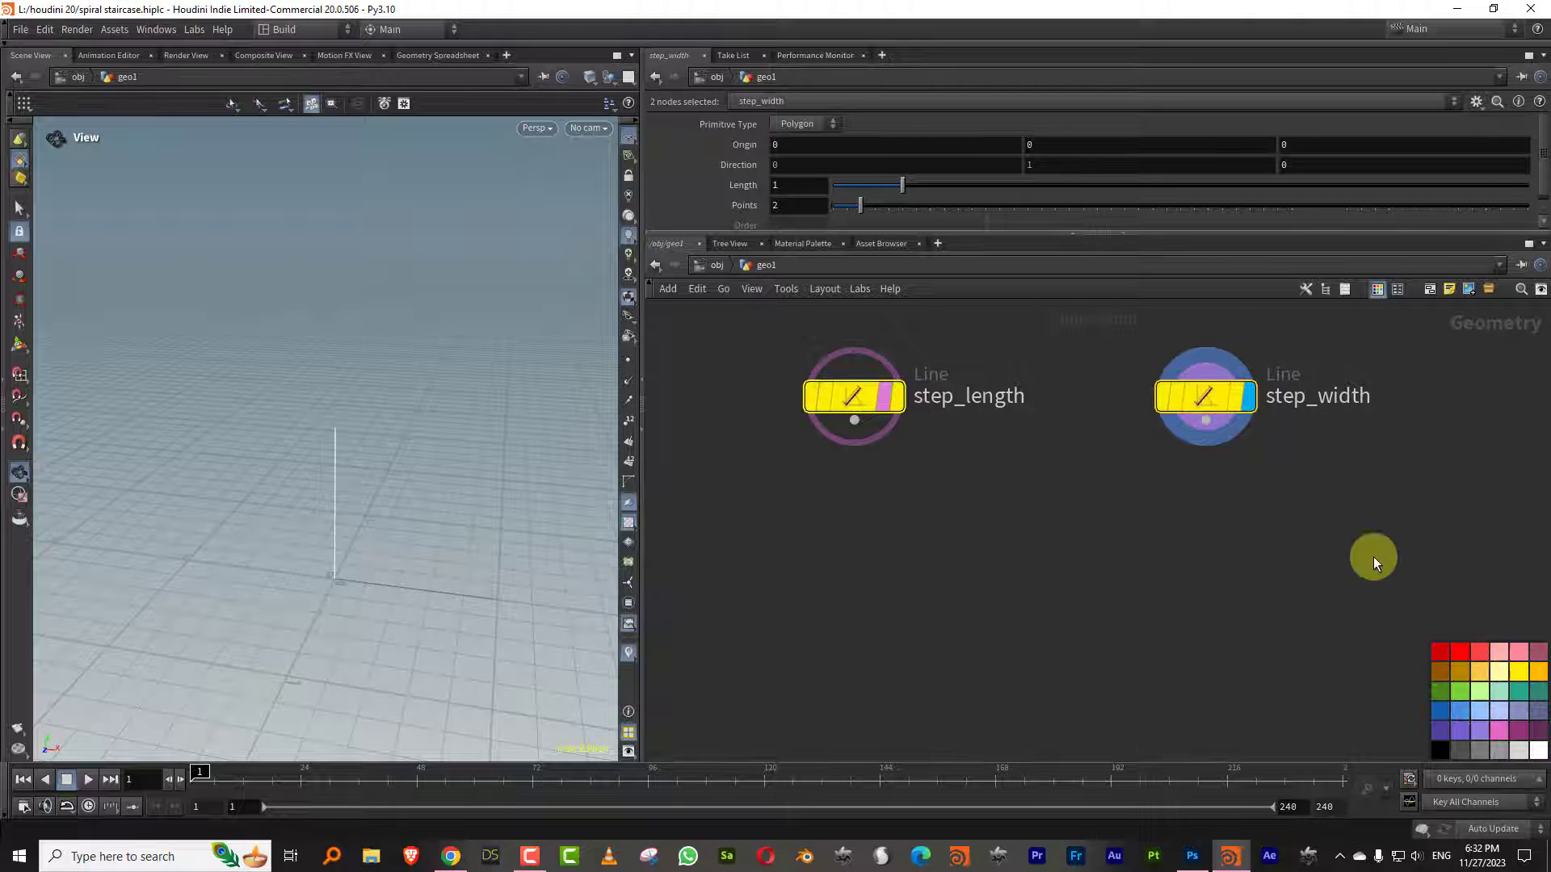
key(c)
drag(1234, 376, 1239, 374)
drag(1154, 397, 1202, 399)
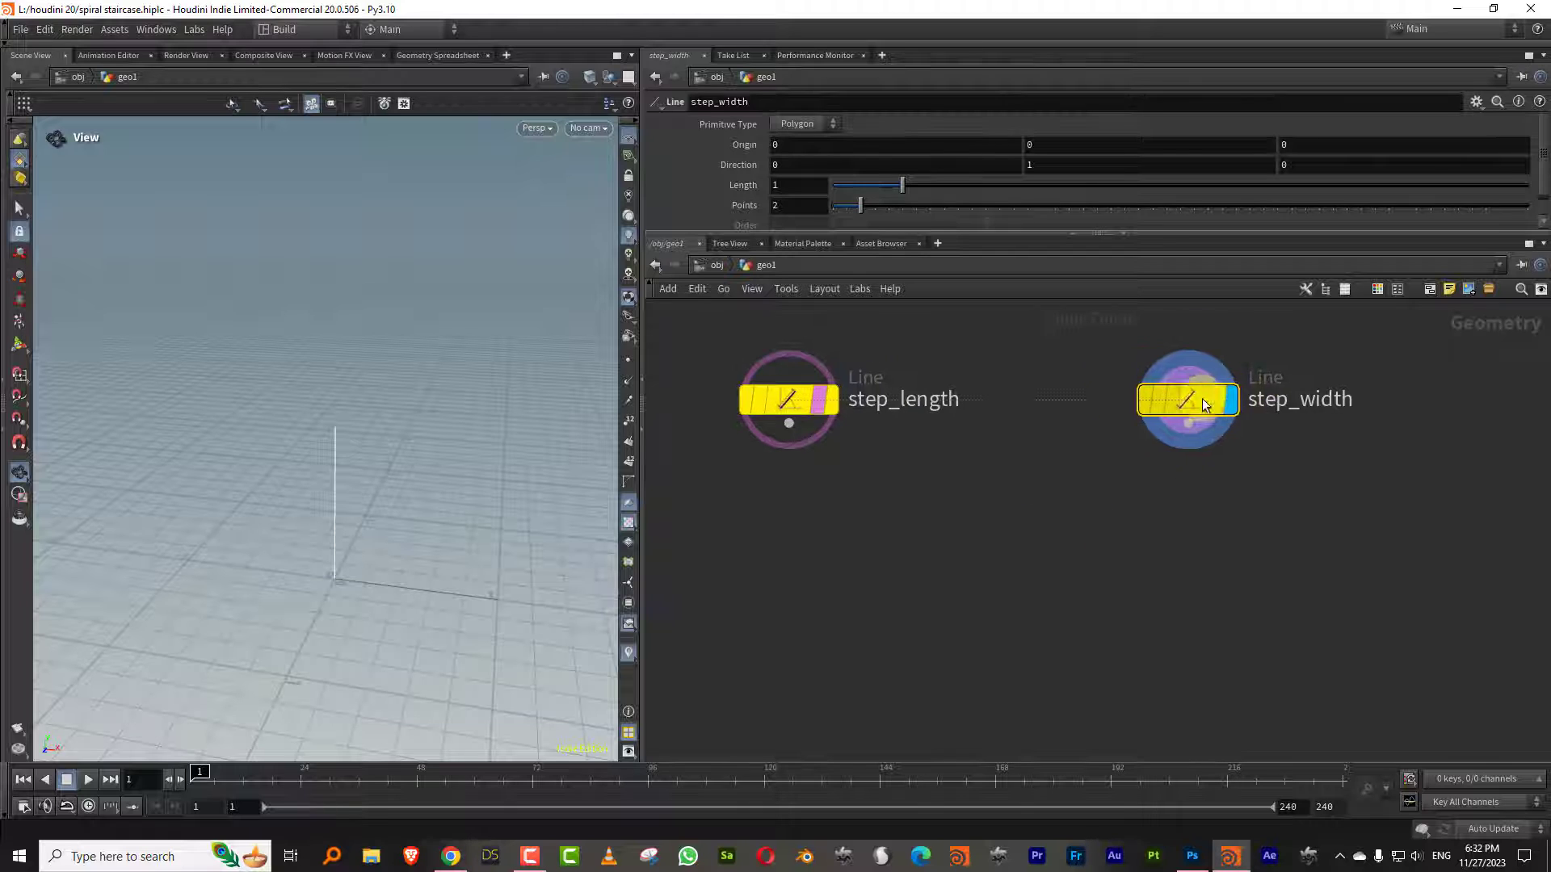
Set the step_width line's direction to 0, 0, 1 and return the timeline to frame 1
click(1290, 170)
text(1)
key(Return)
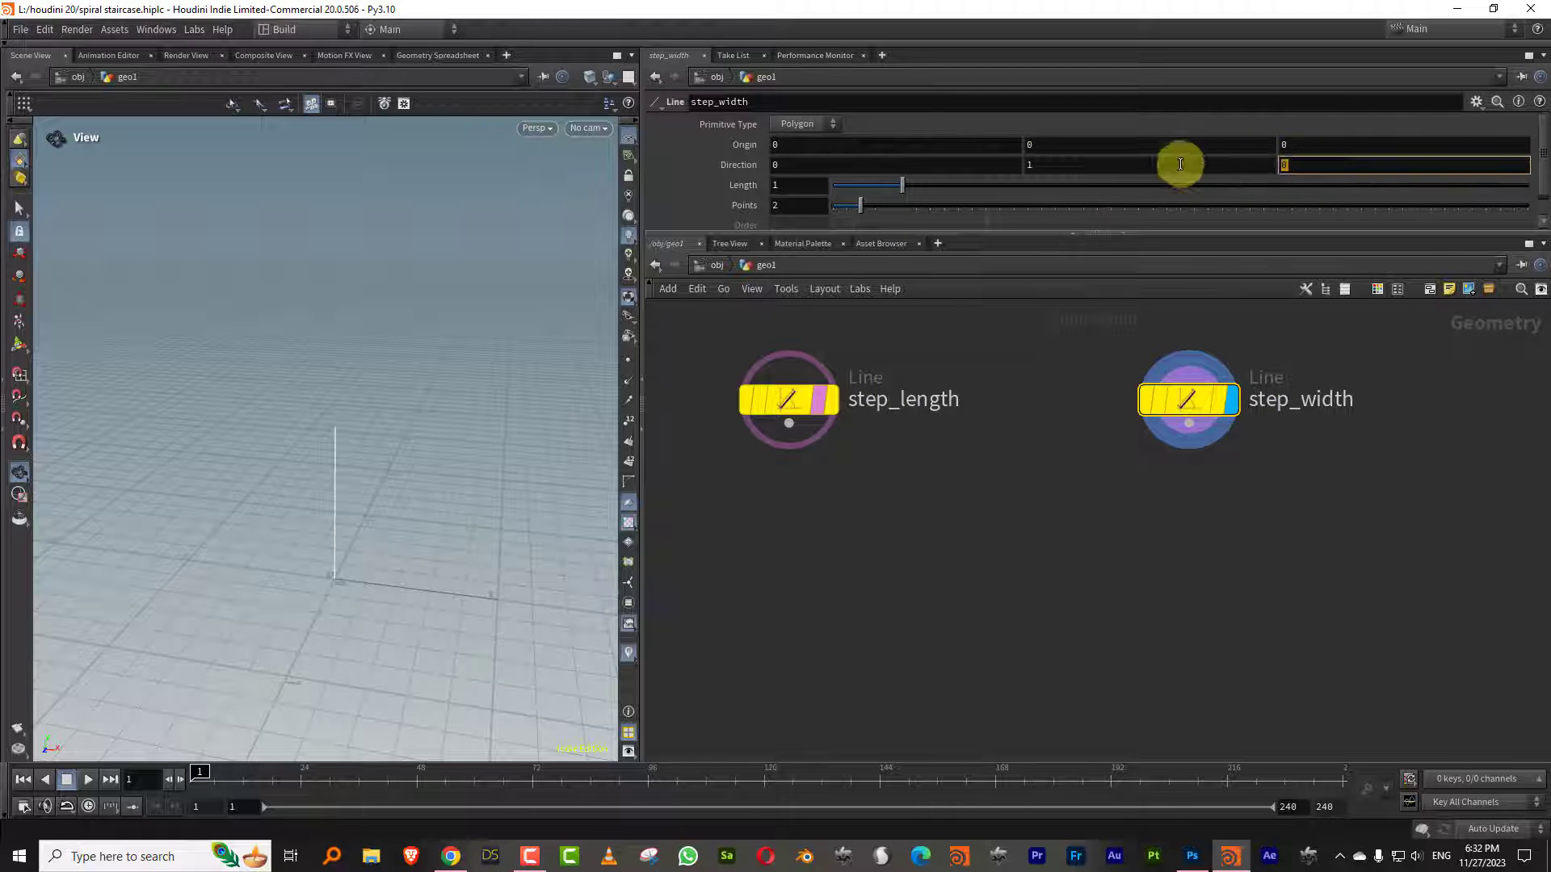
click(1050, 165)
text(0)
key(Return)
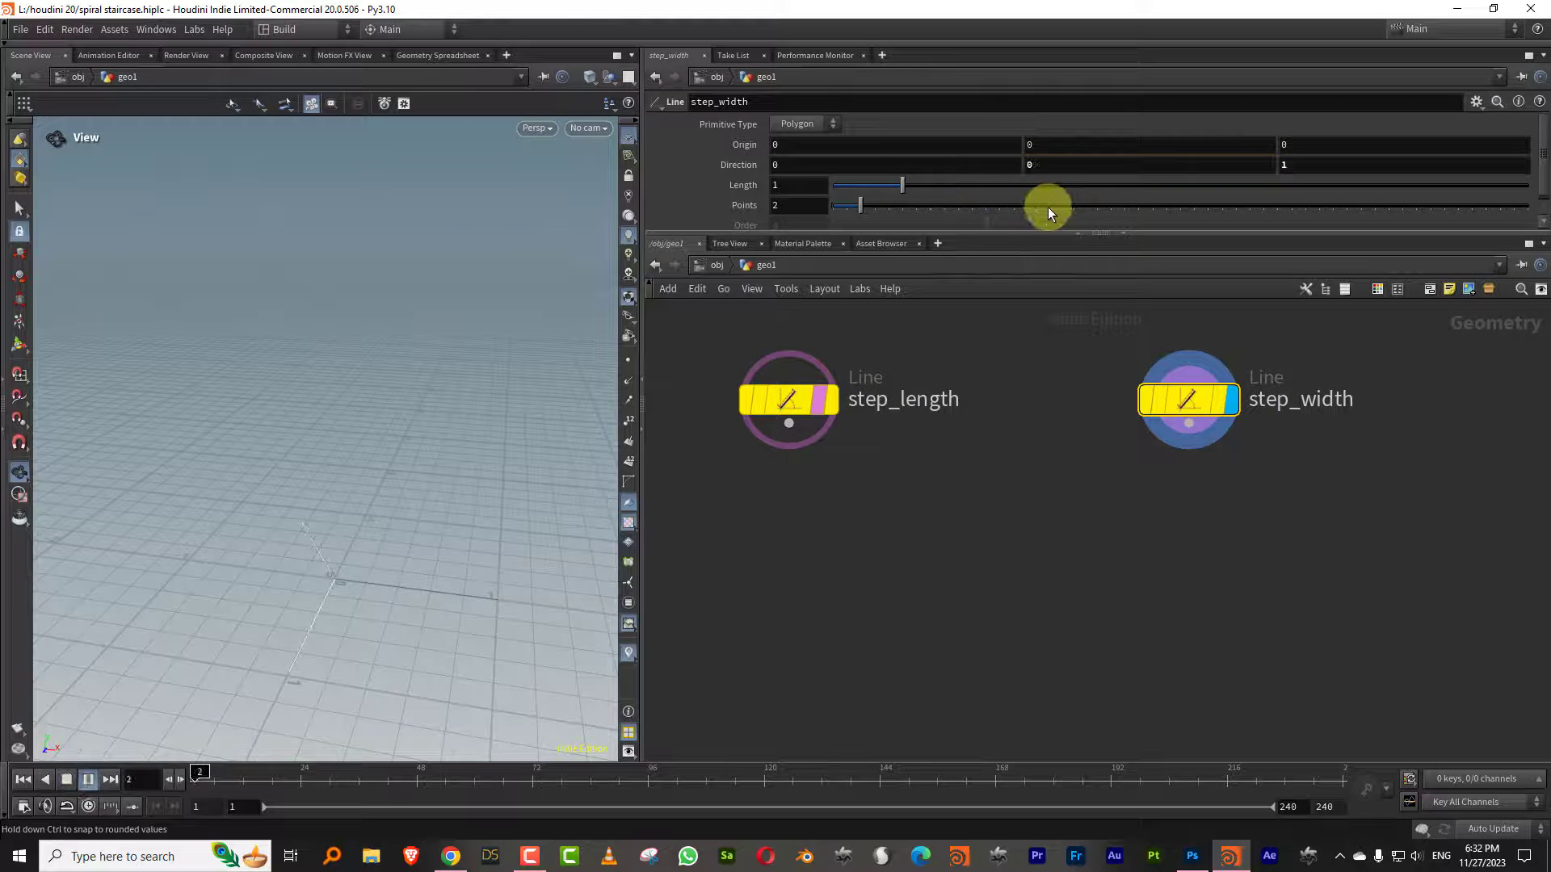
drag(381, 775, 129, 788)
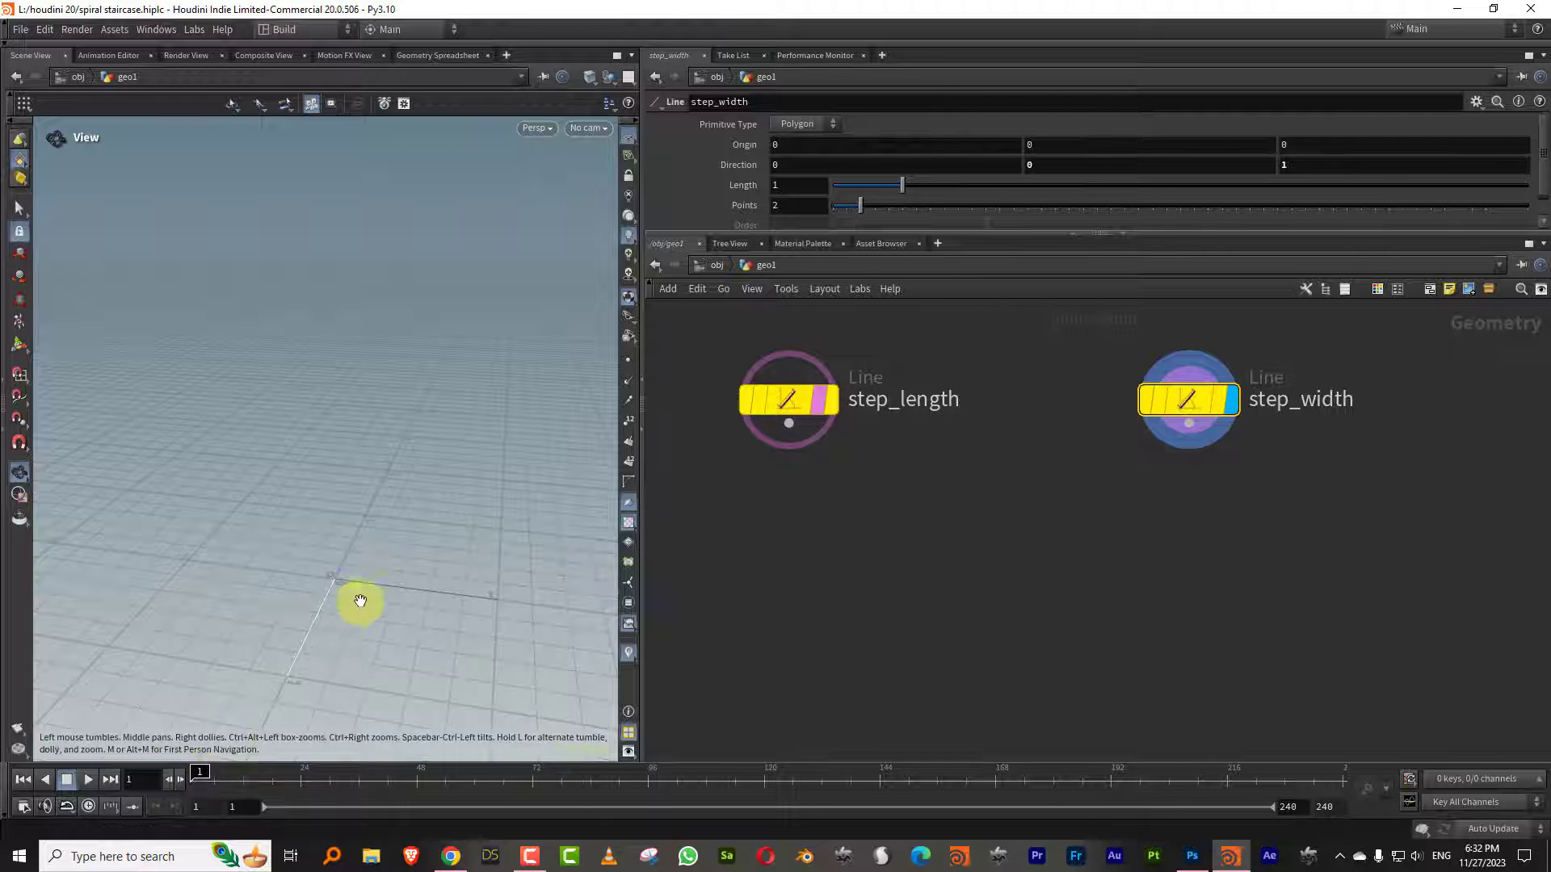
Add a Match Size node below step_width, connect the width line to its first input and display it
drag(361, 602, 298, 644)
drag(293, 493, 327, 477)
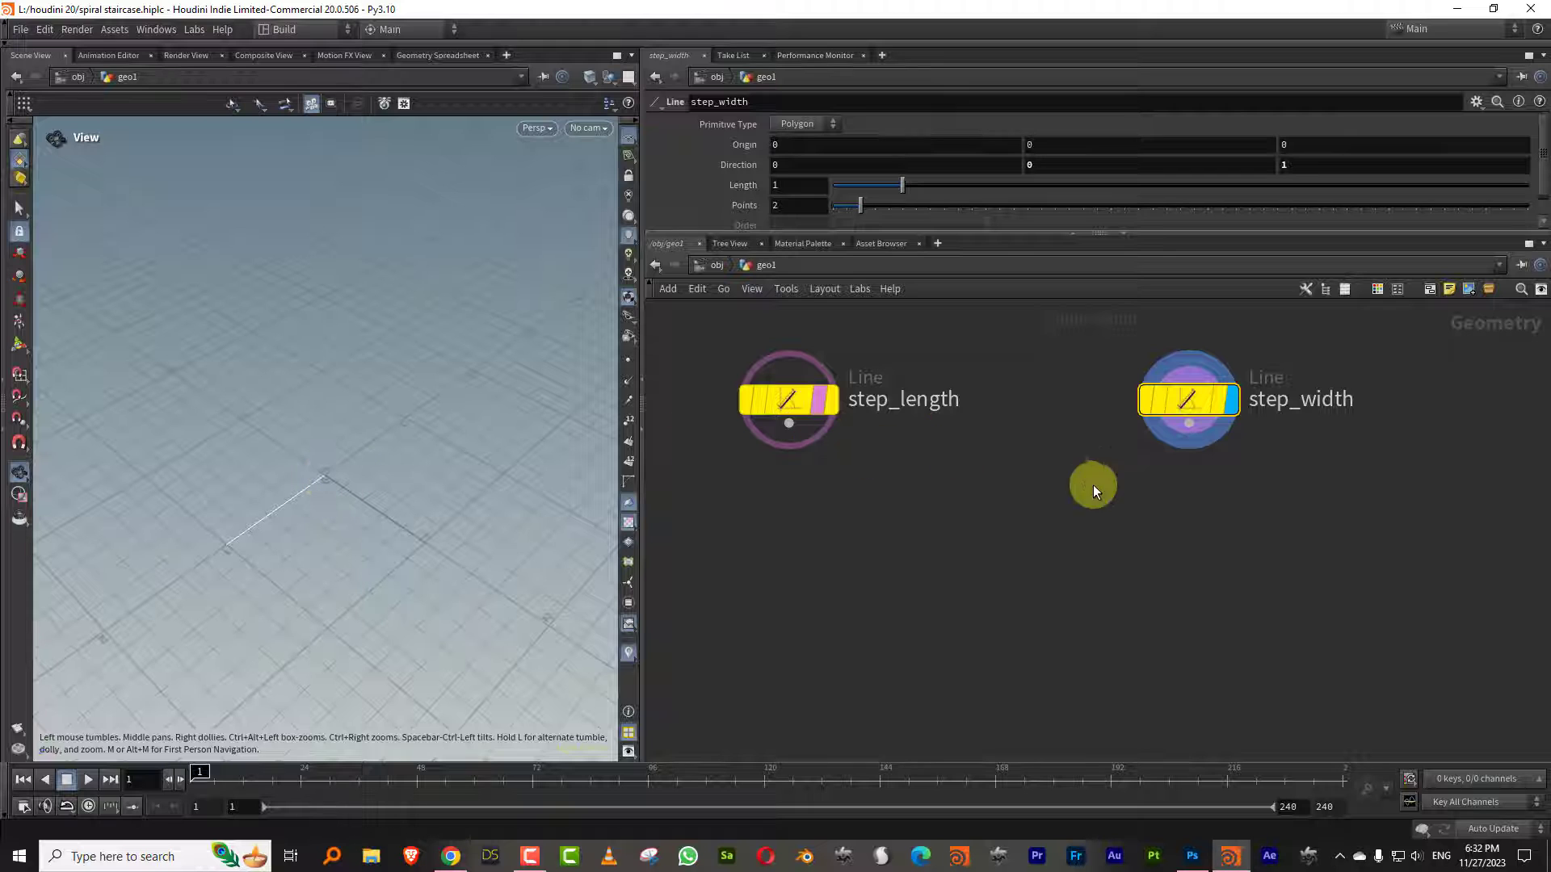
middle_drag(1070, 492, 1012, 497)
key(Tab)
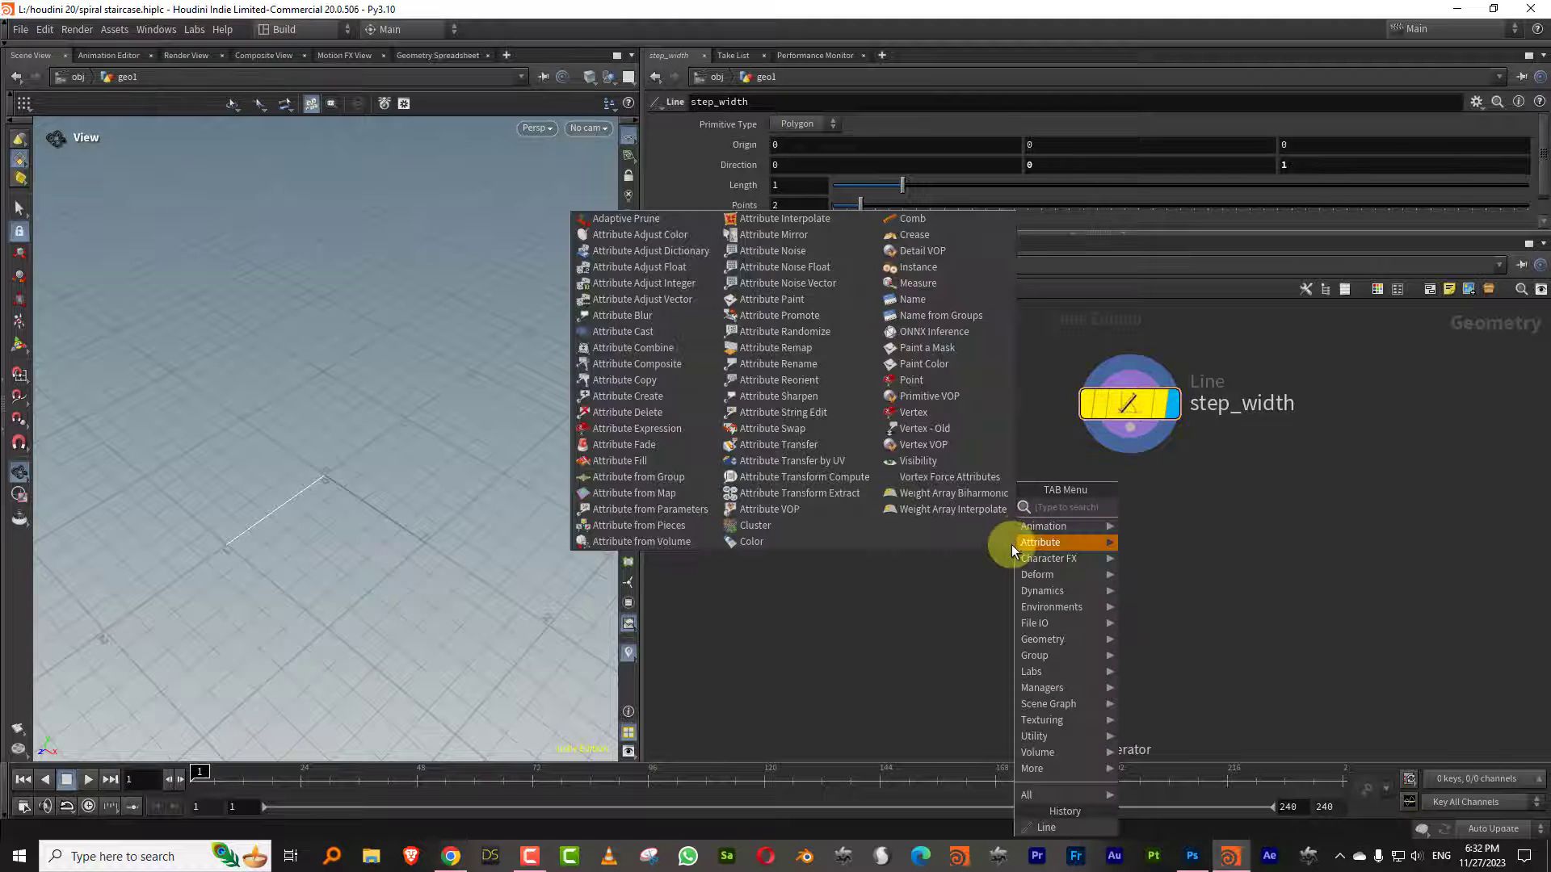
text(size)
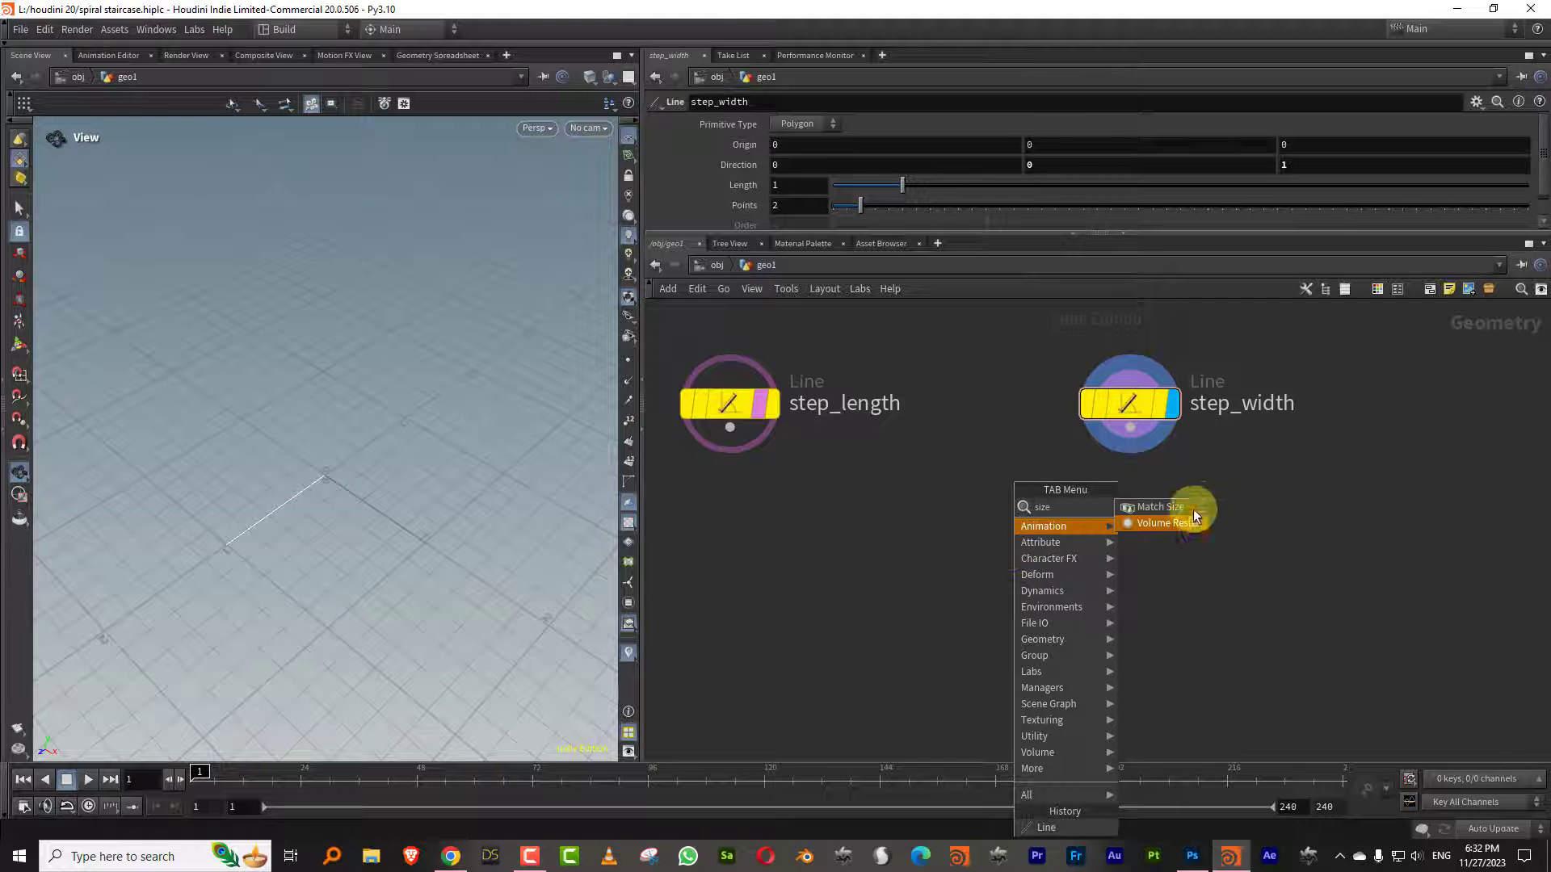
click(1194, 509)
click(1131, 519)
drag(1130, 428, 1099, 496)
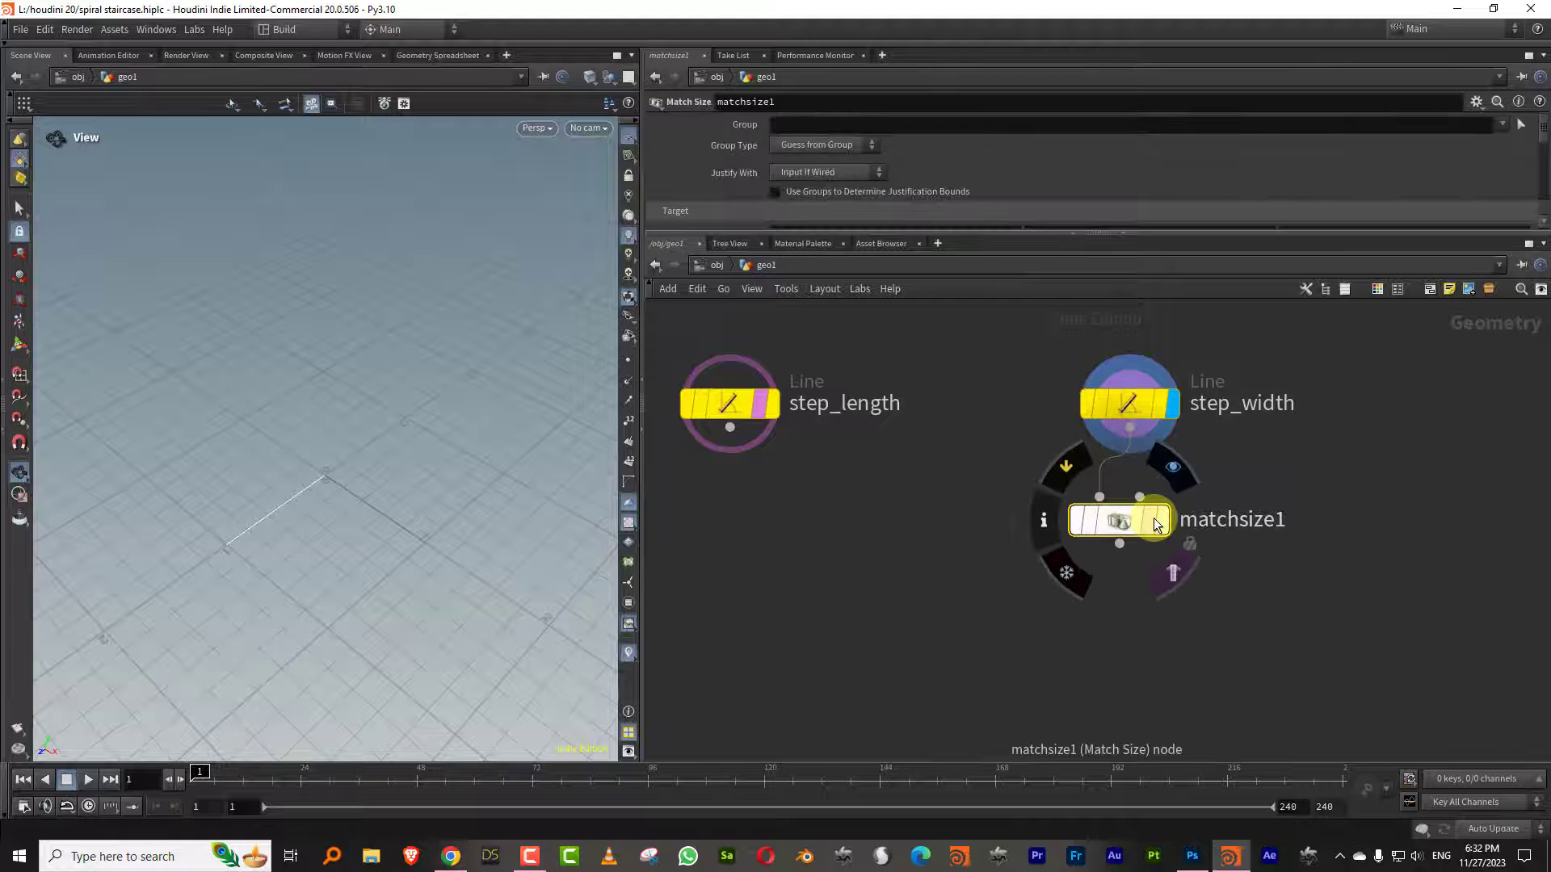
click(1163, 520)
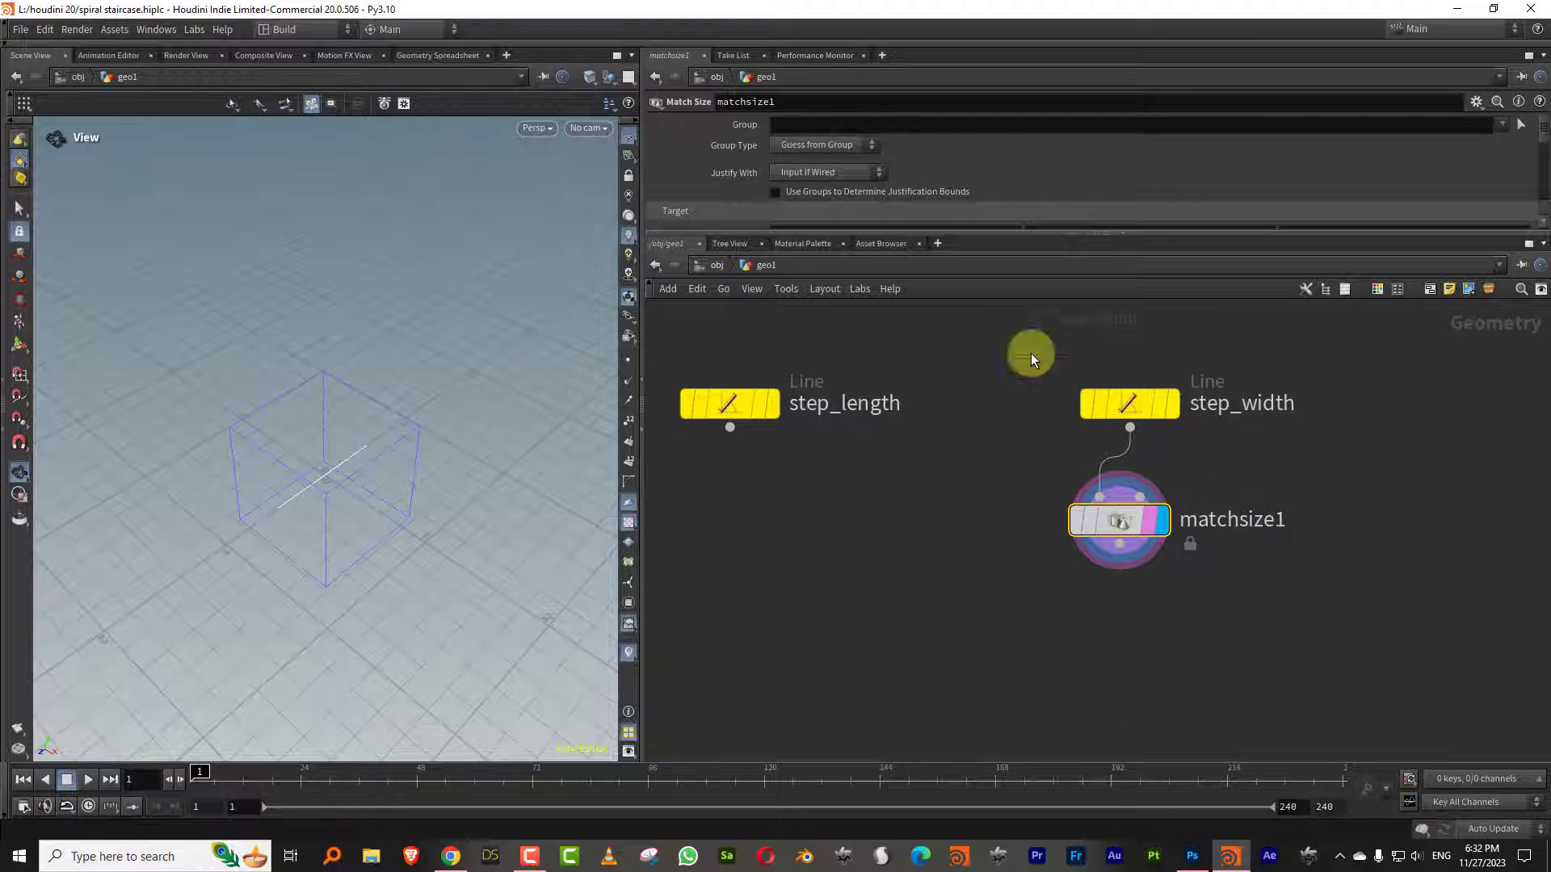
Set the step_width line's length to 0.4
drag(964, 236, 878, 386)
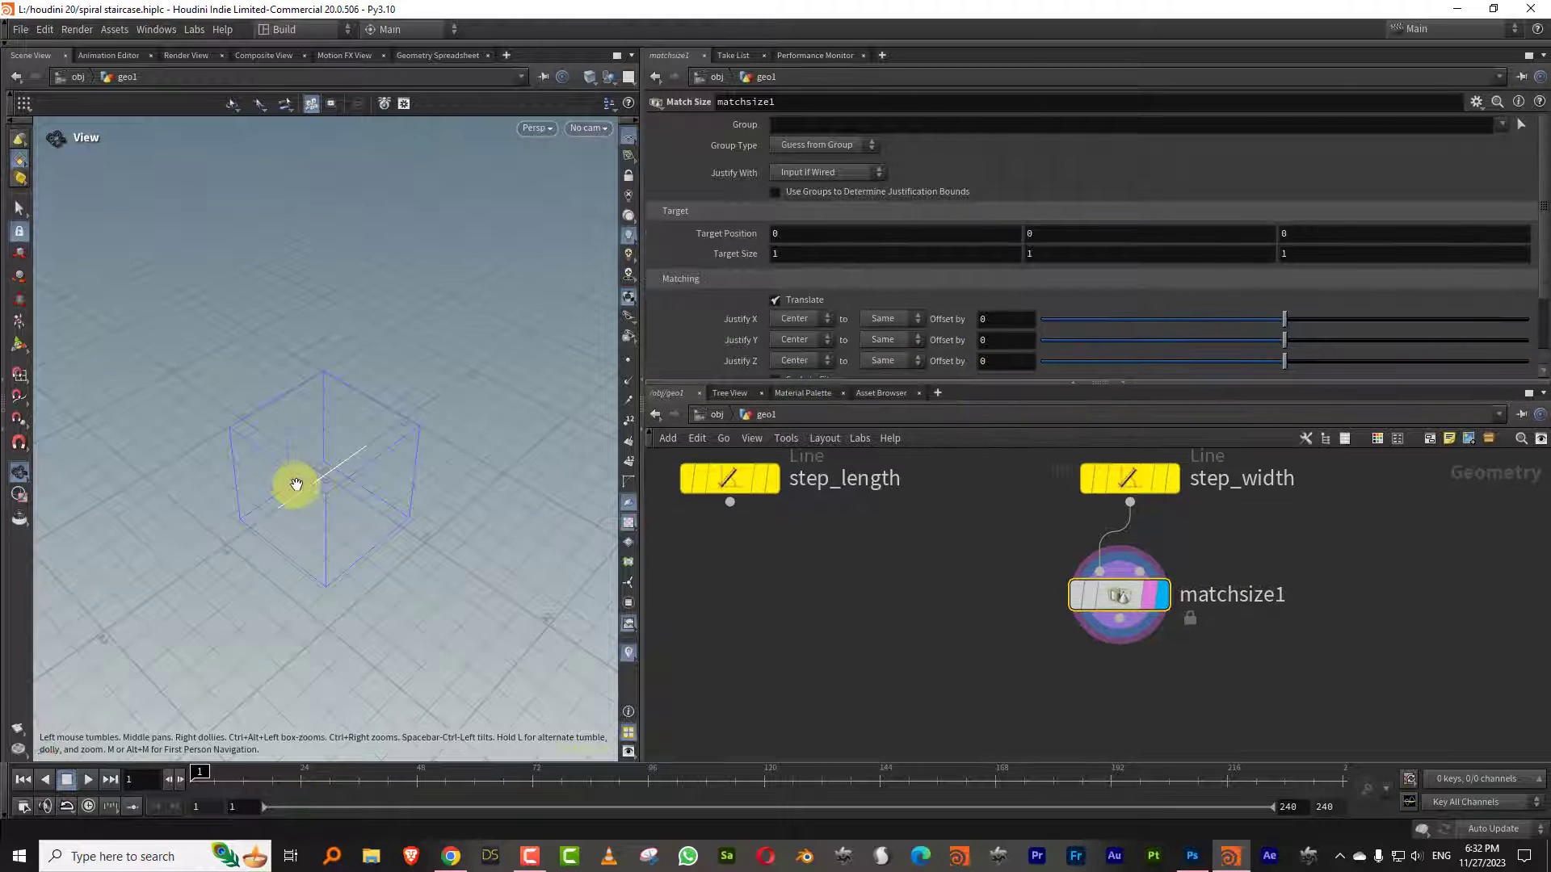
drag(293, 484, 400, 477)
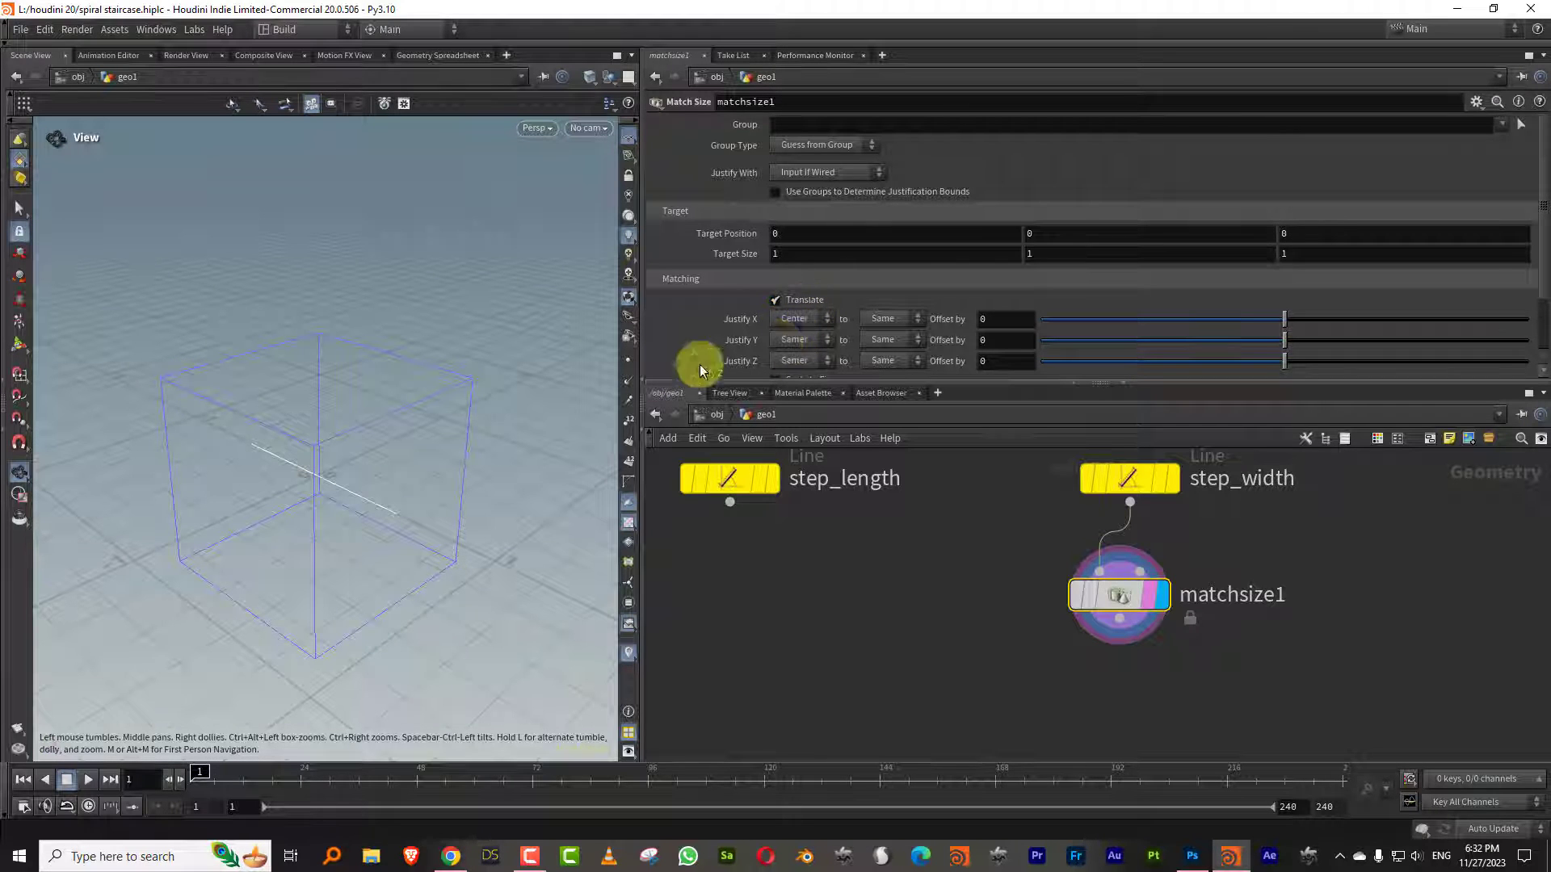
click(1129, 478)
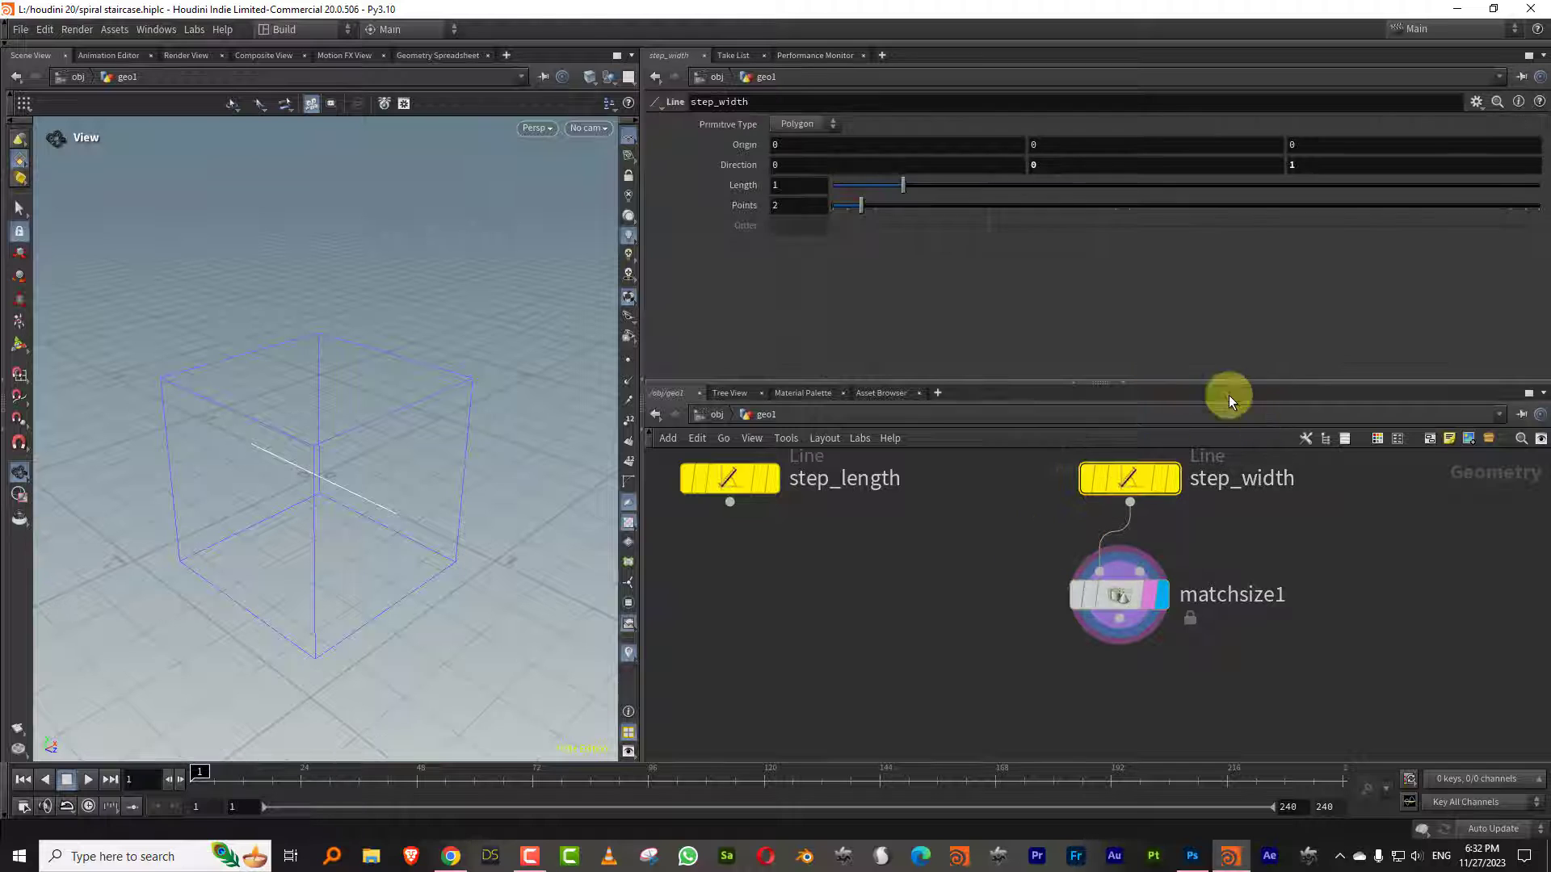
drag(902, 184, 861, 183)
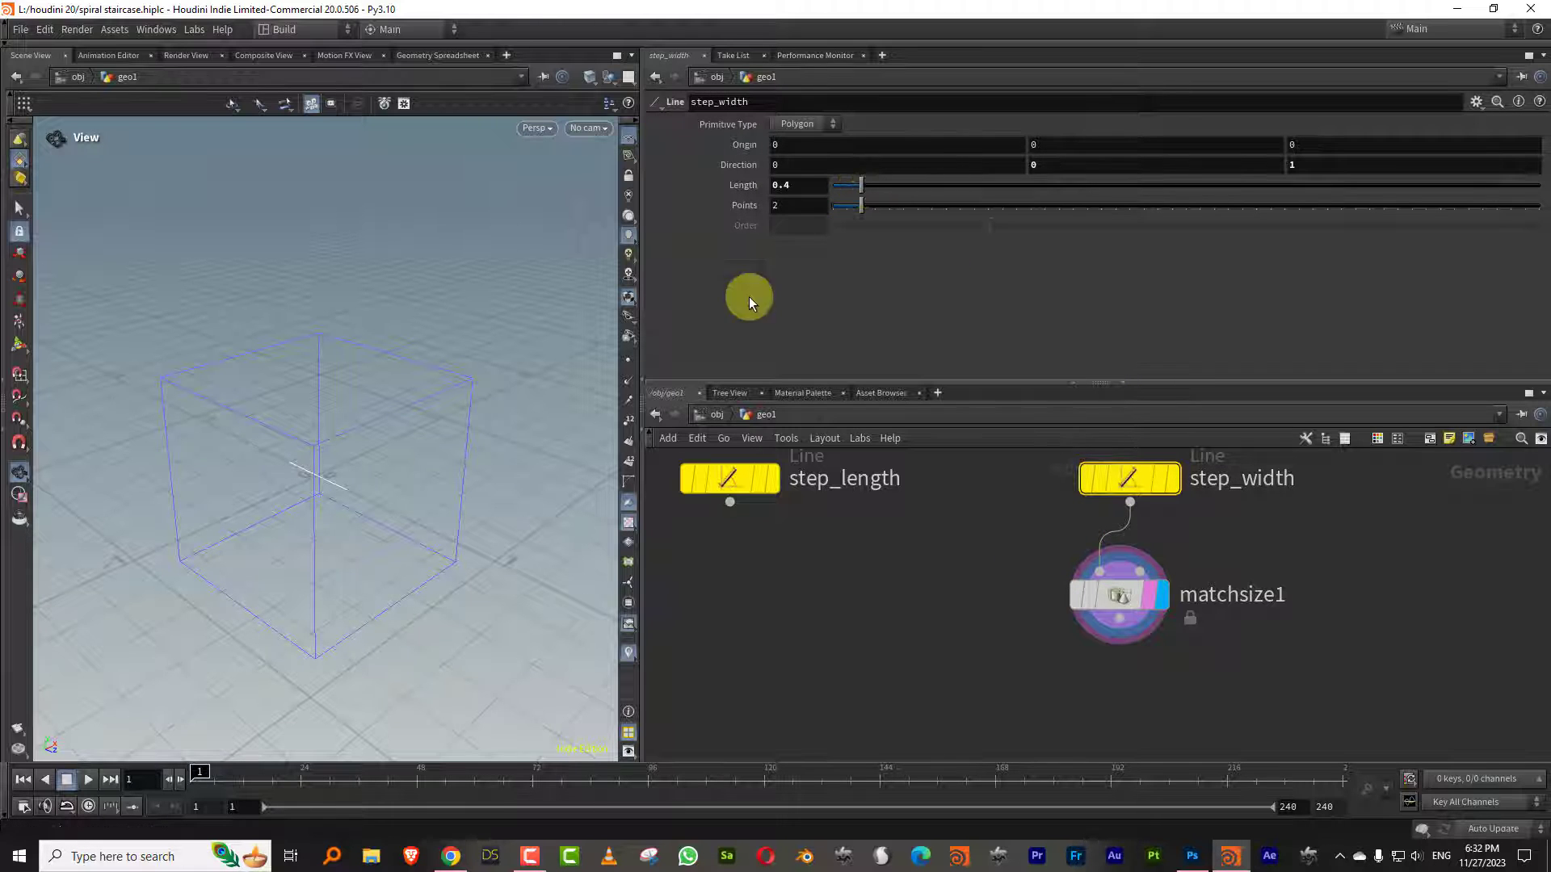
drag(368, 483, 353, 501)
drag(982, 383, 979, 211)
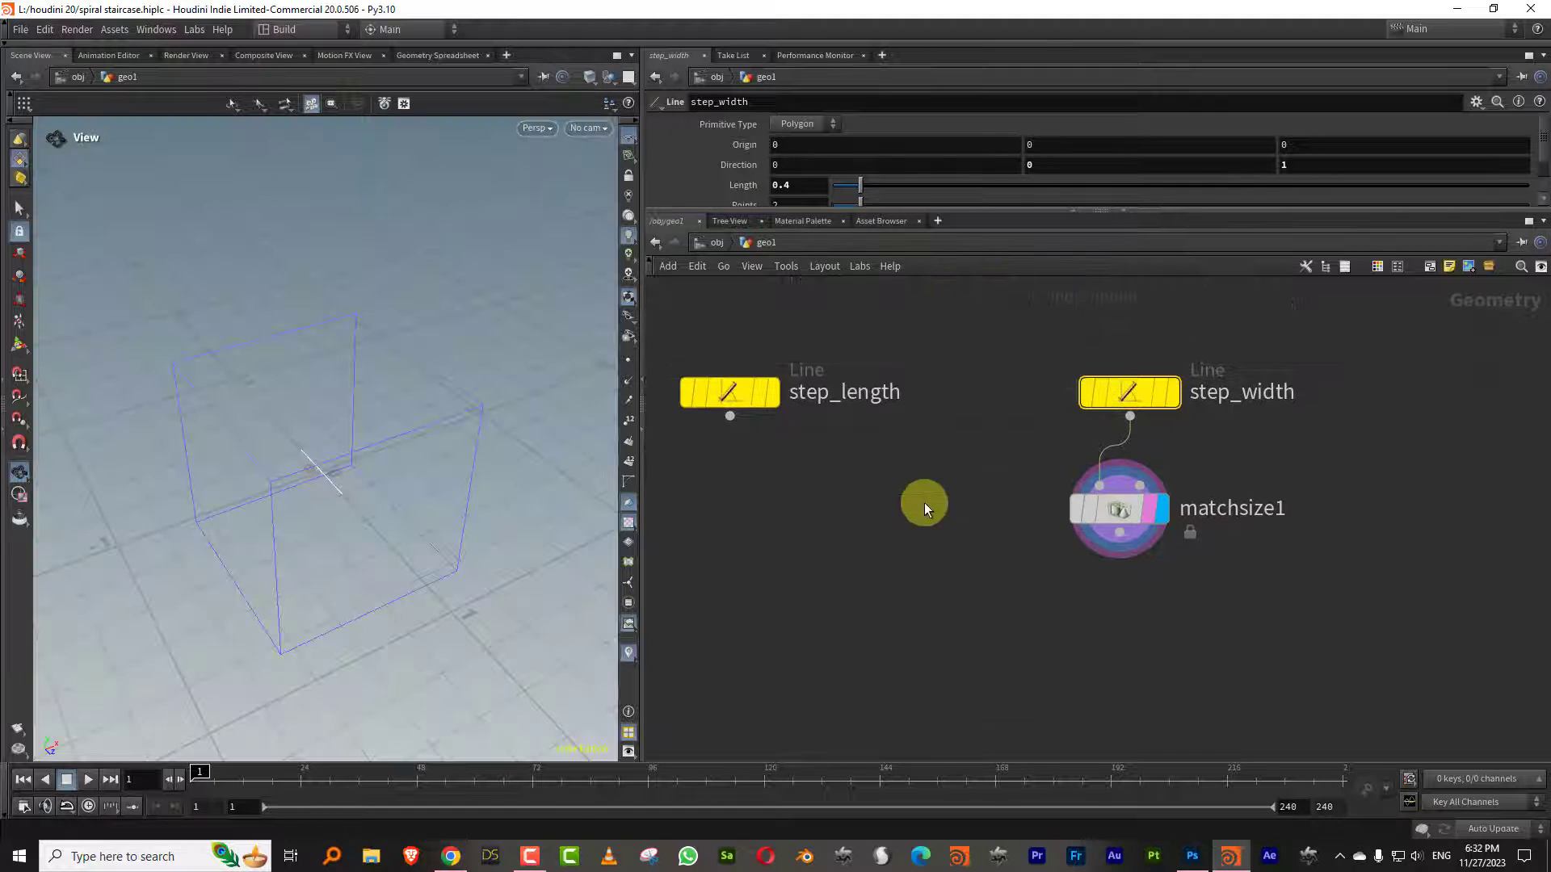
Add a Sweep node below the step_length and Match Size nodes
middle_drag(924, 502, 984, 369)
key(Tab)
text(swe)
click(1112, 485)
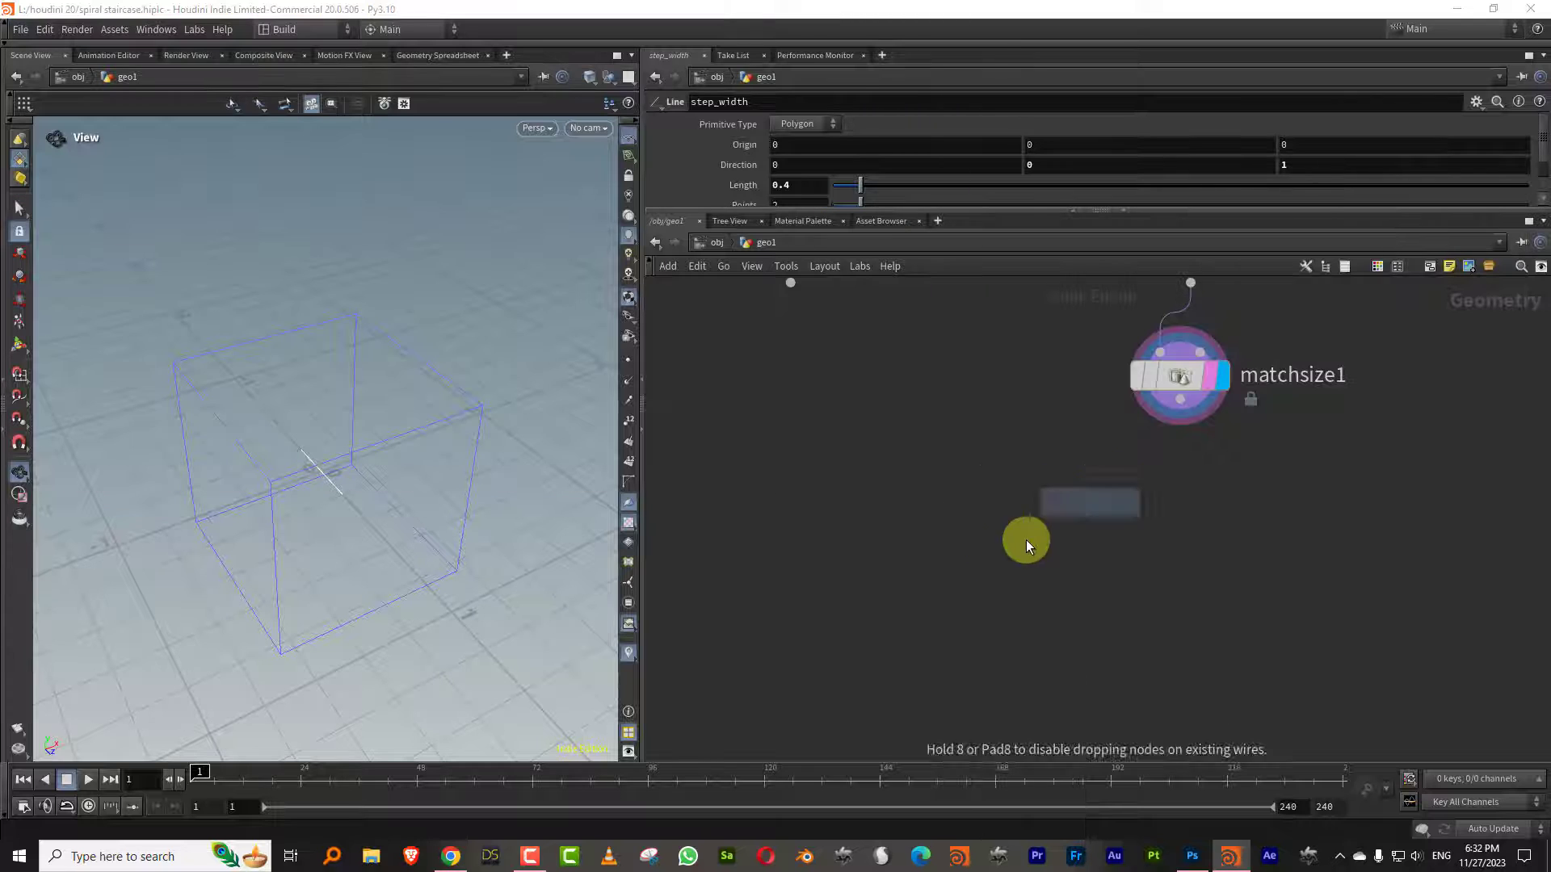
click(976, 583)
middle_drag(983, 511, 942, 622)
scroll(953, 508, down, 3)
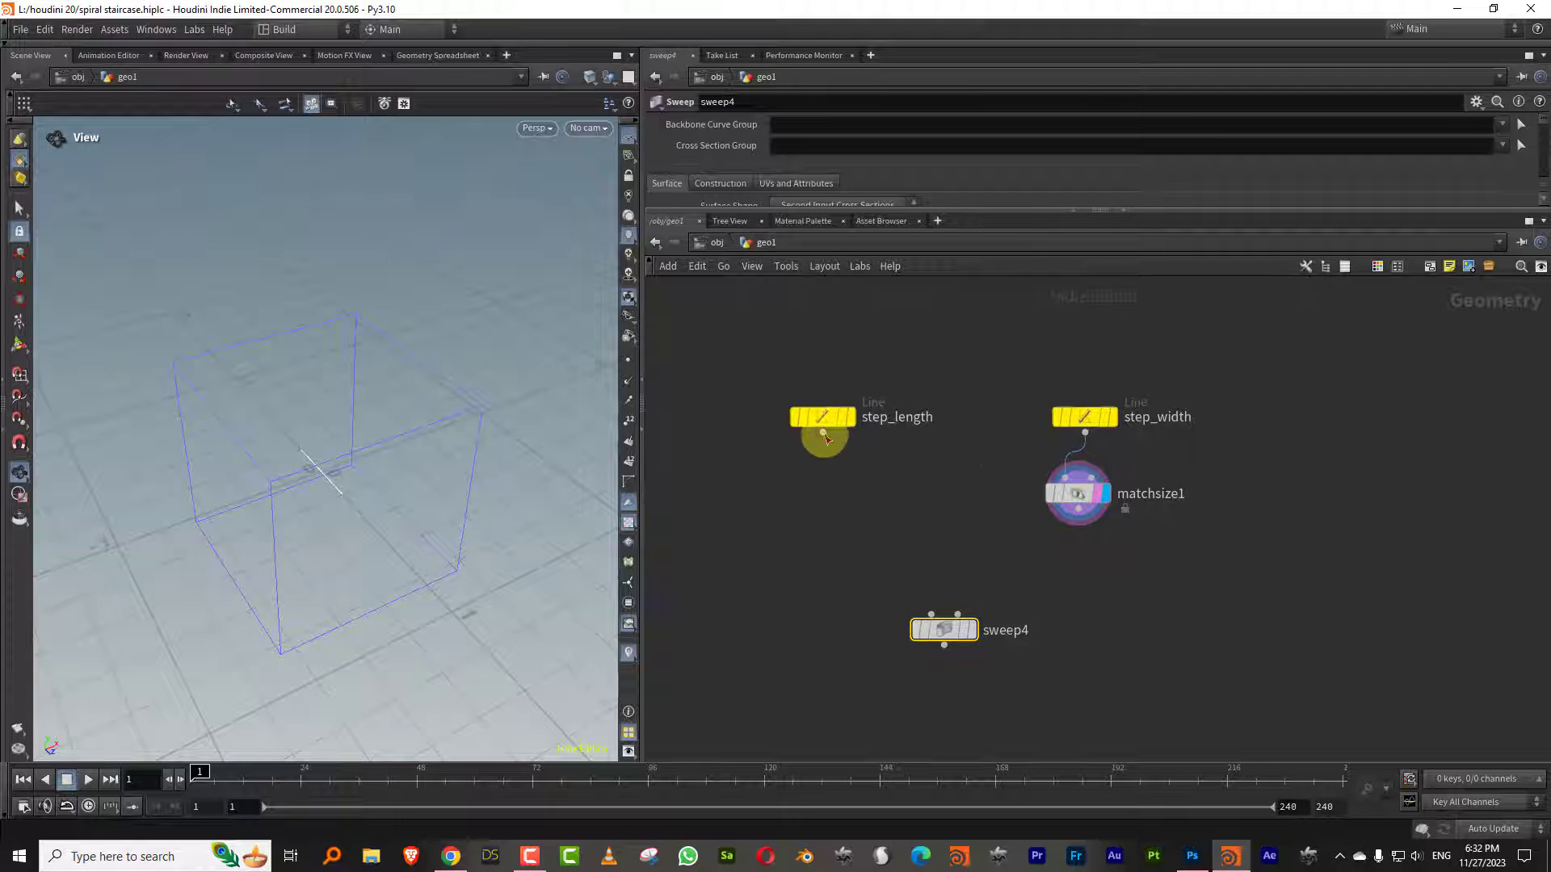
Connect step_length to the sweep's first input and the Match Size node to its second, and display the sweep
drag(825, 436, 939, 614)
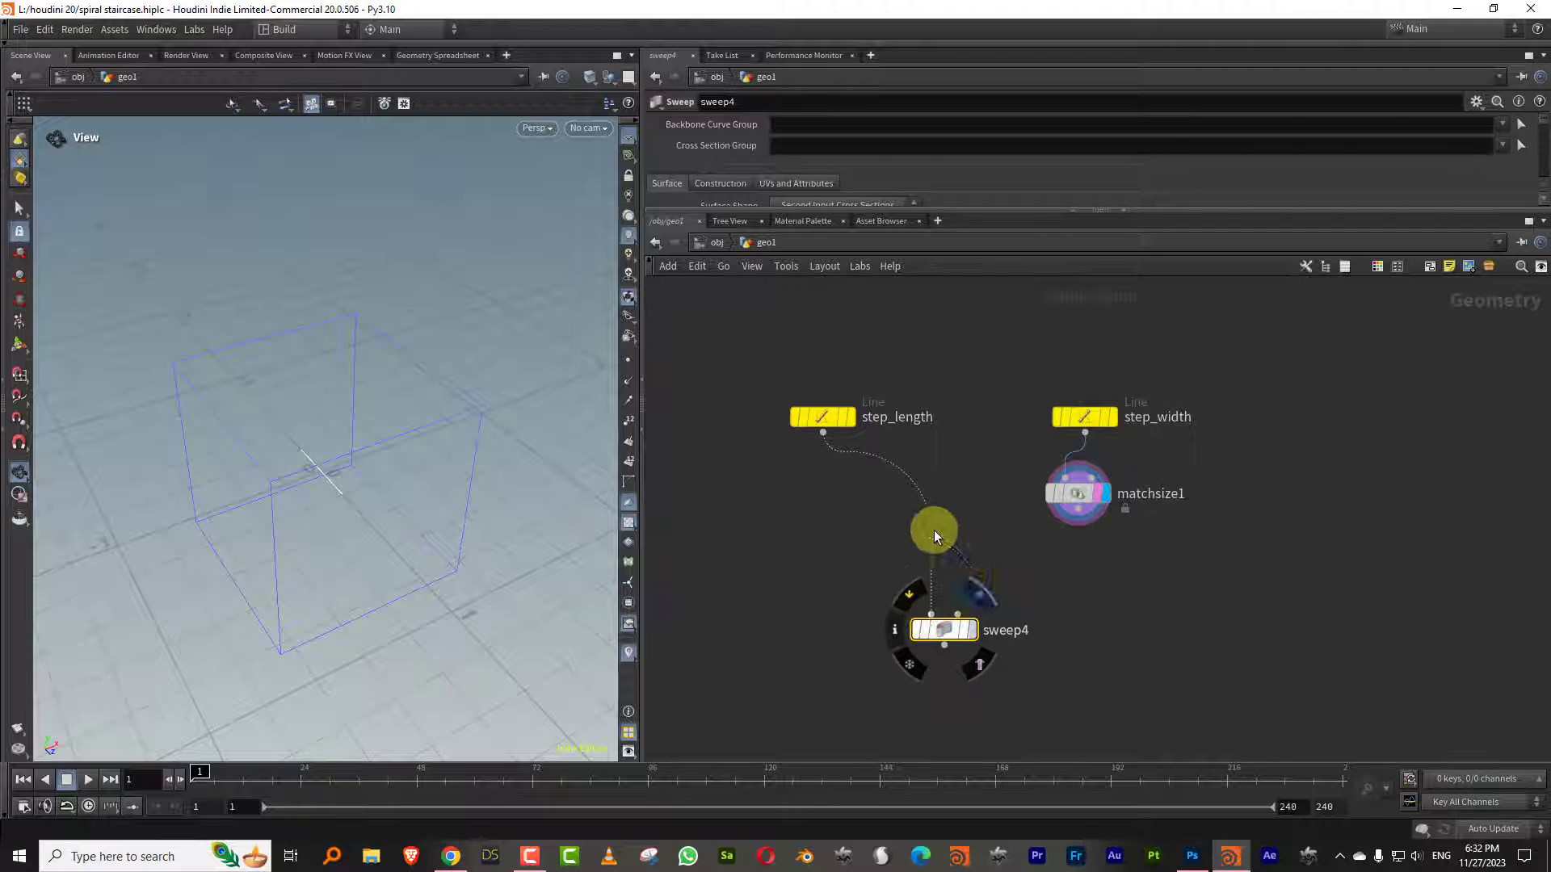
drag(1078, 510, 965, 638)
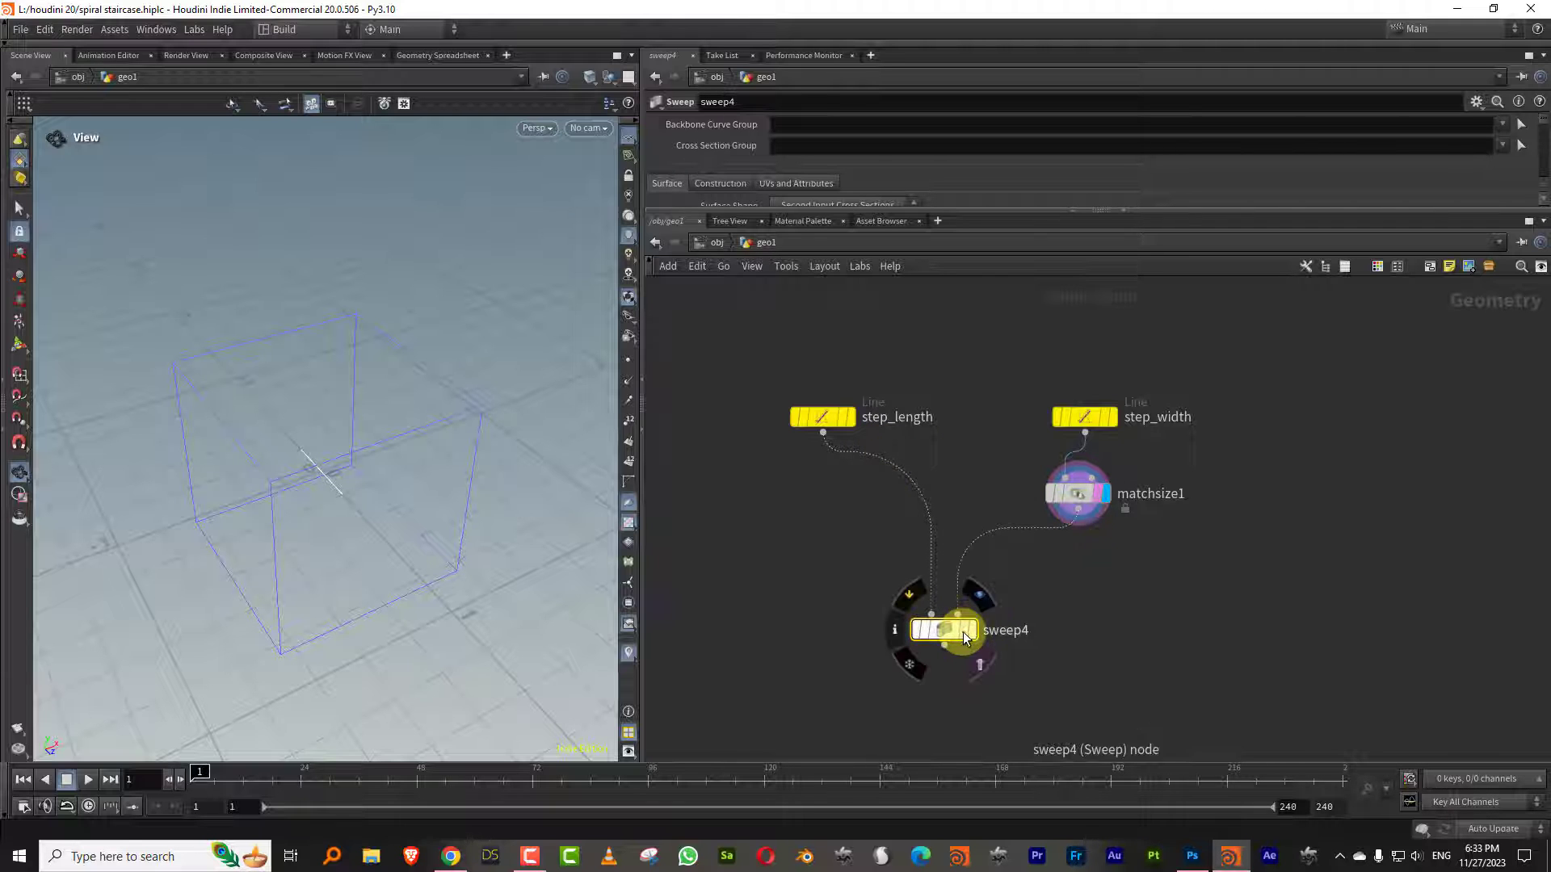
click(968, 630)
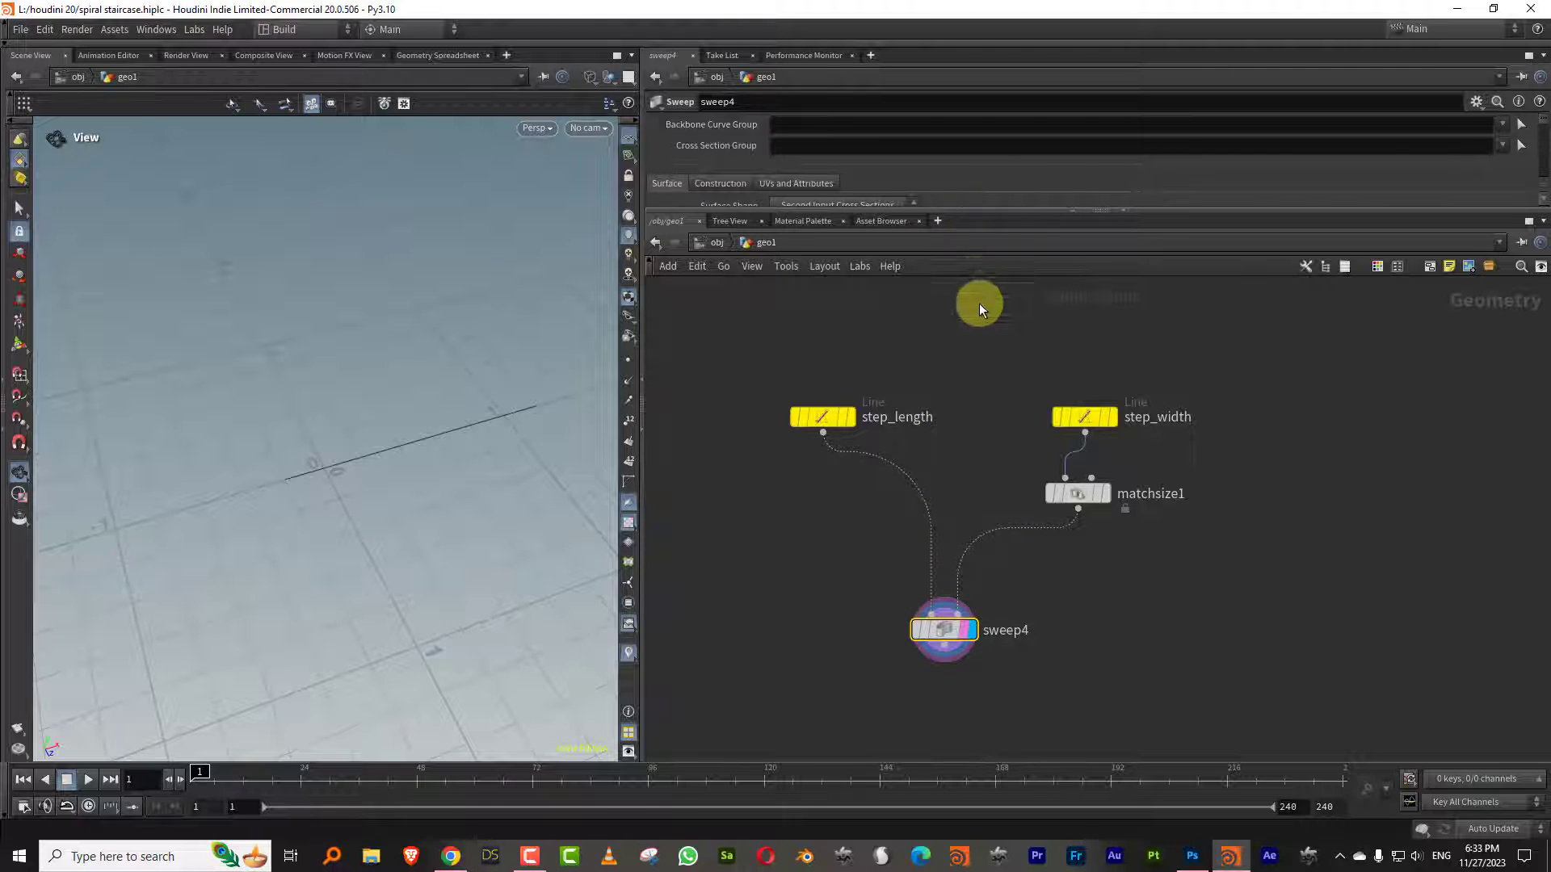
Turn off Apply Roll or Twist on the sweep, enable Apply Yaw and set the yaw to 90
drag(982, 212, 986, 394)
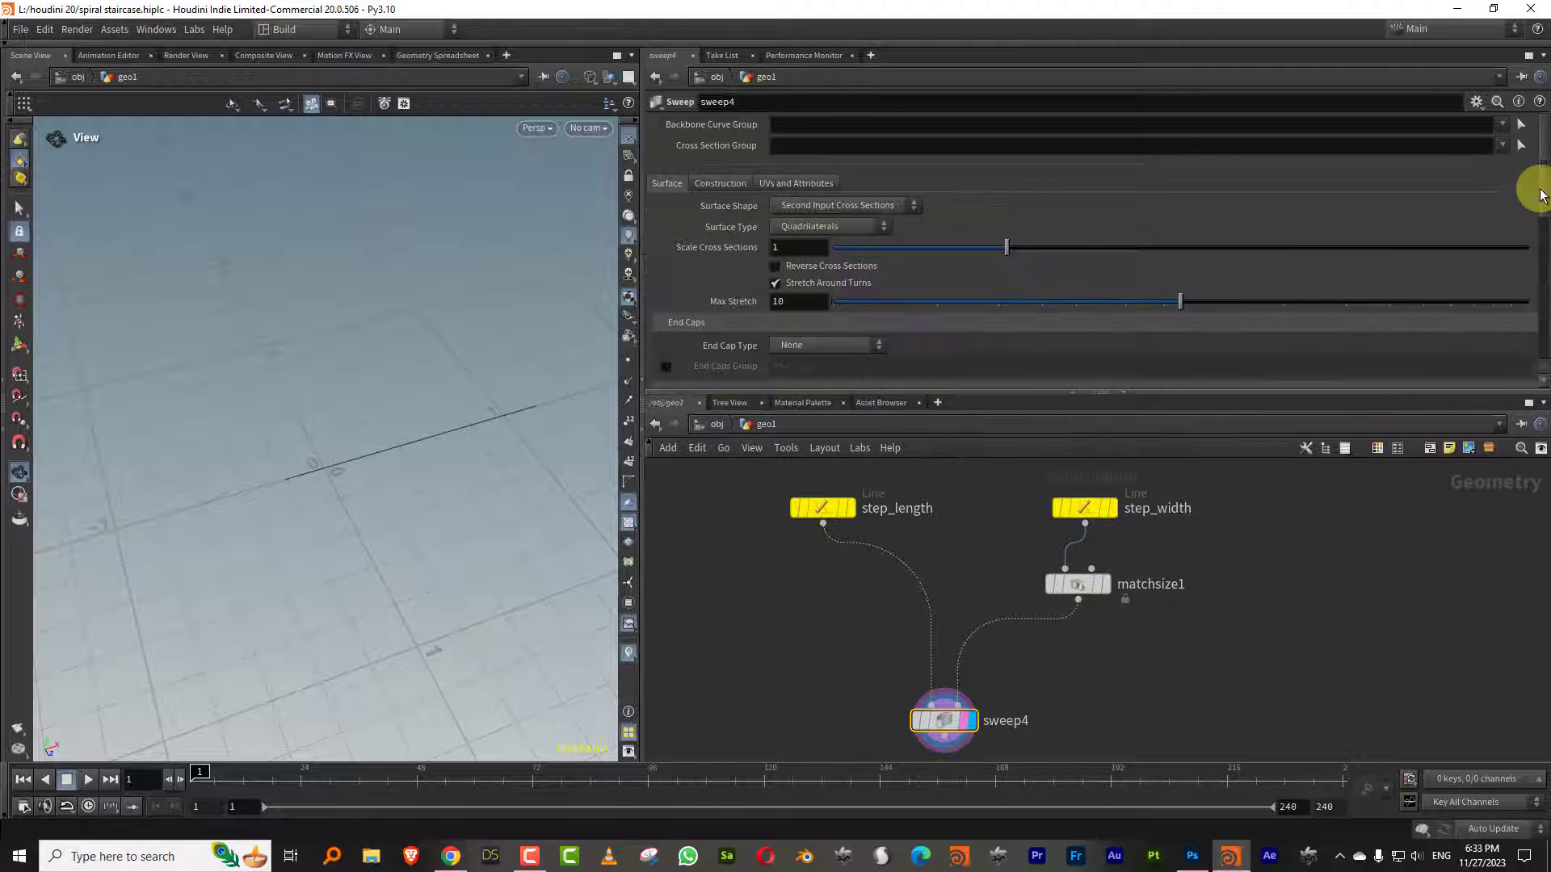
drag(1541, 194, 1532, 330)
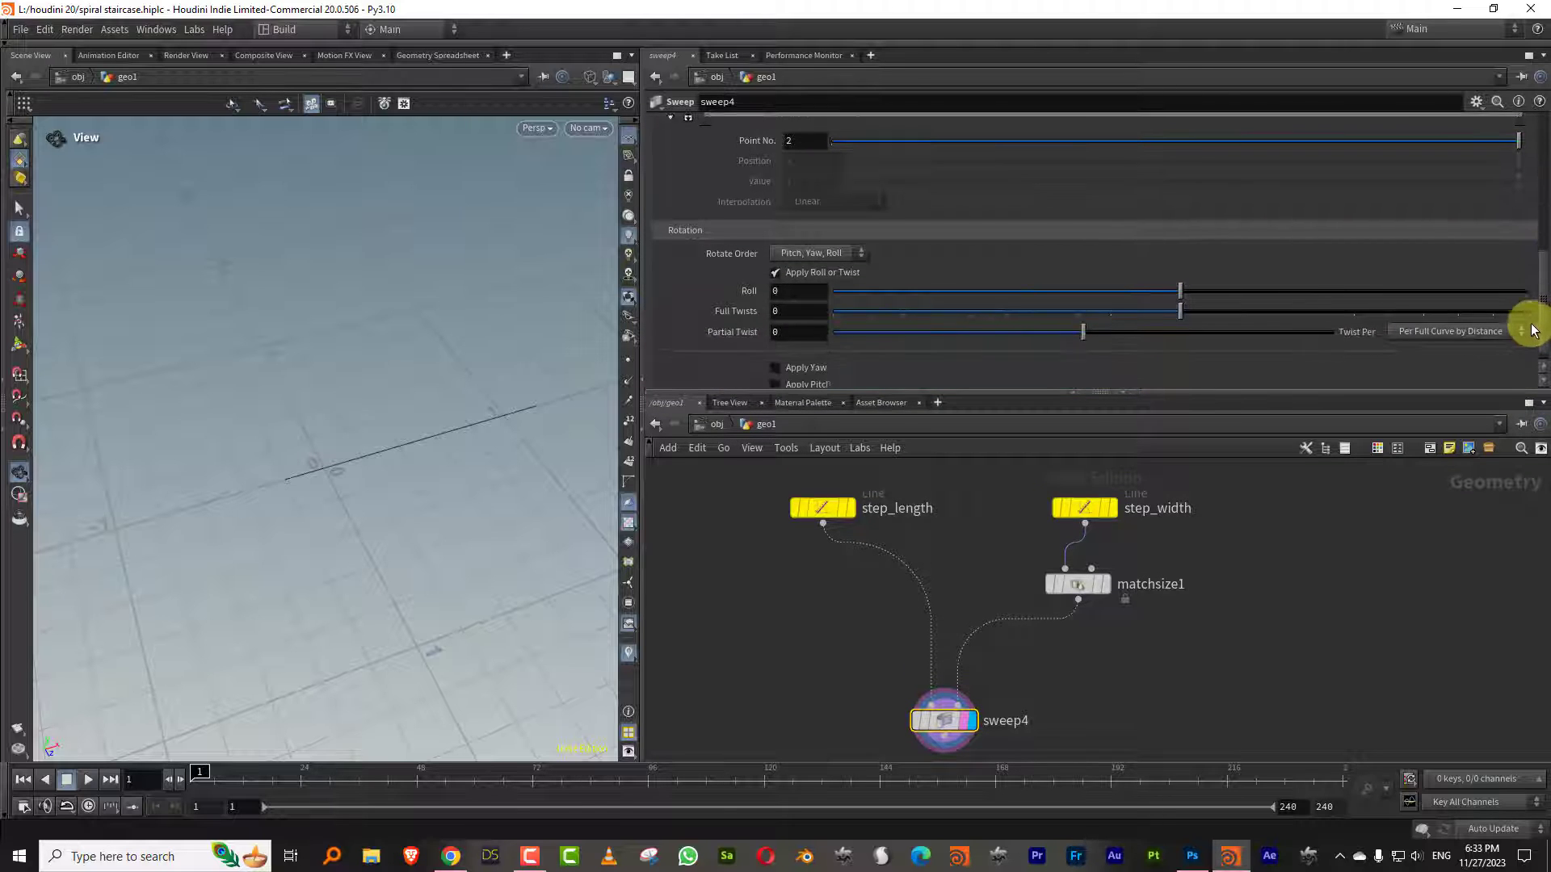
click(840, 272)
click(803, 353)
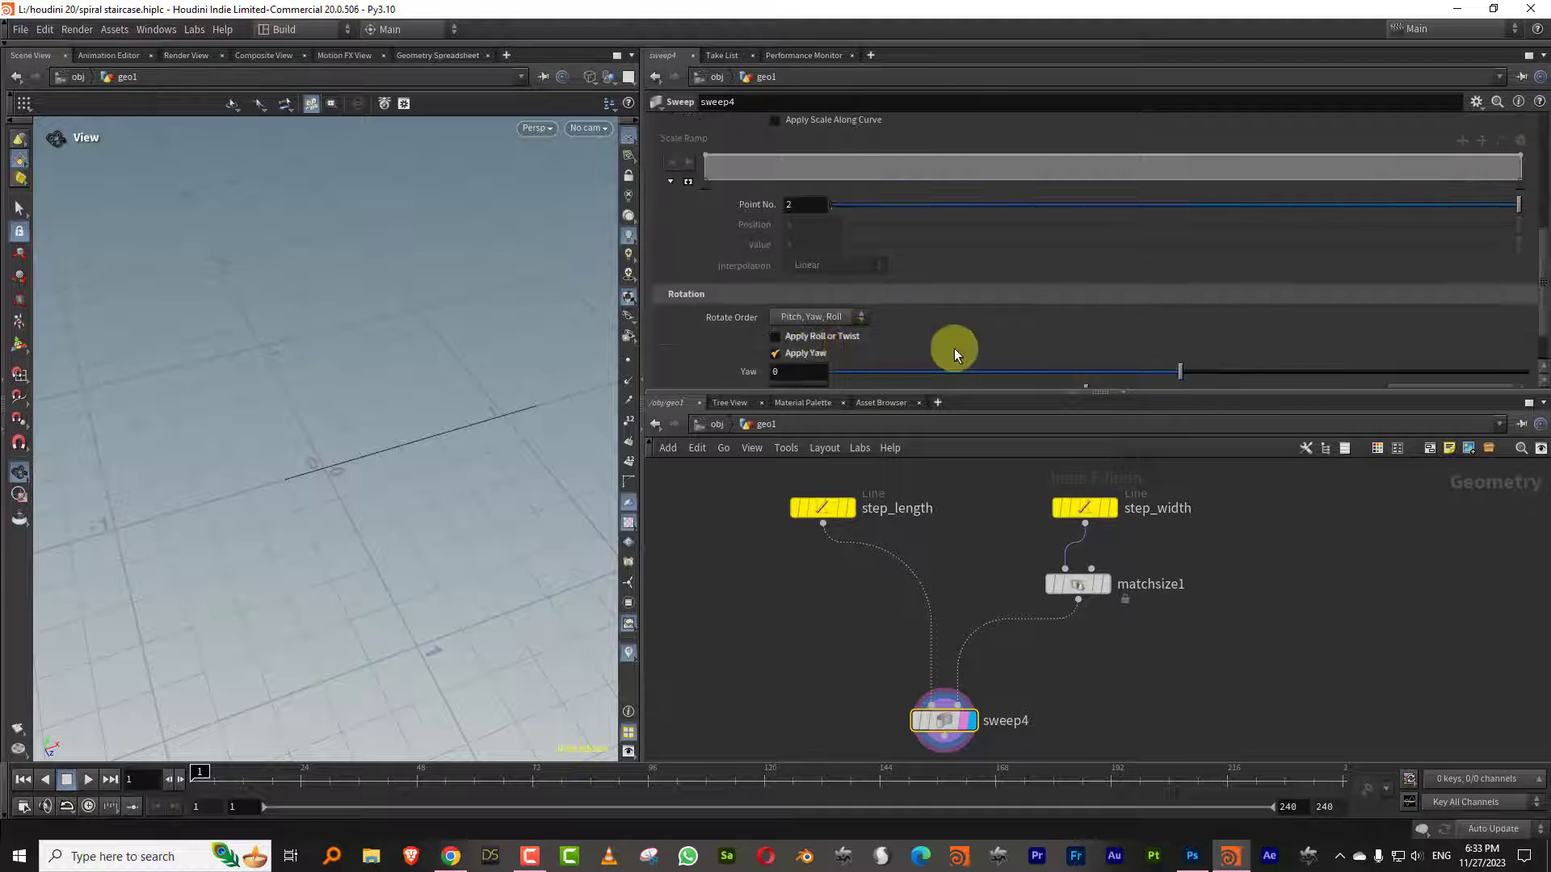
drag(1216, 371, 1309, 372)
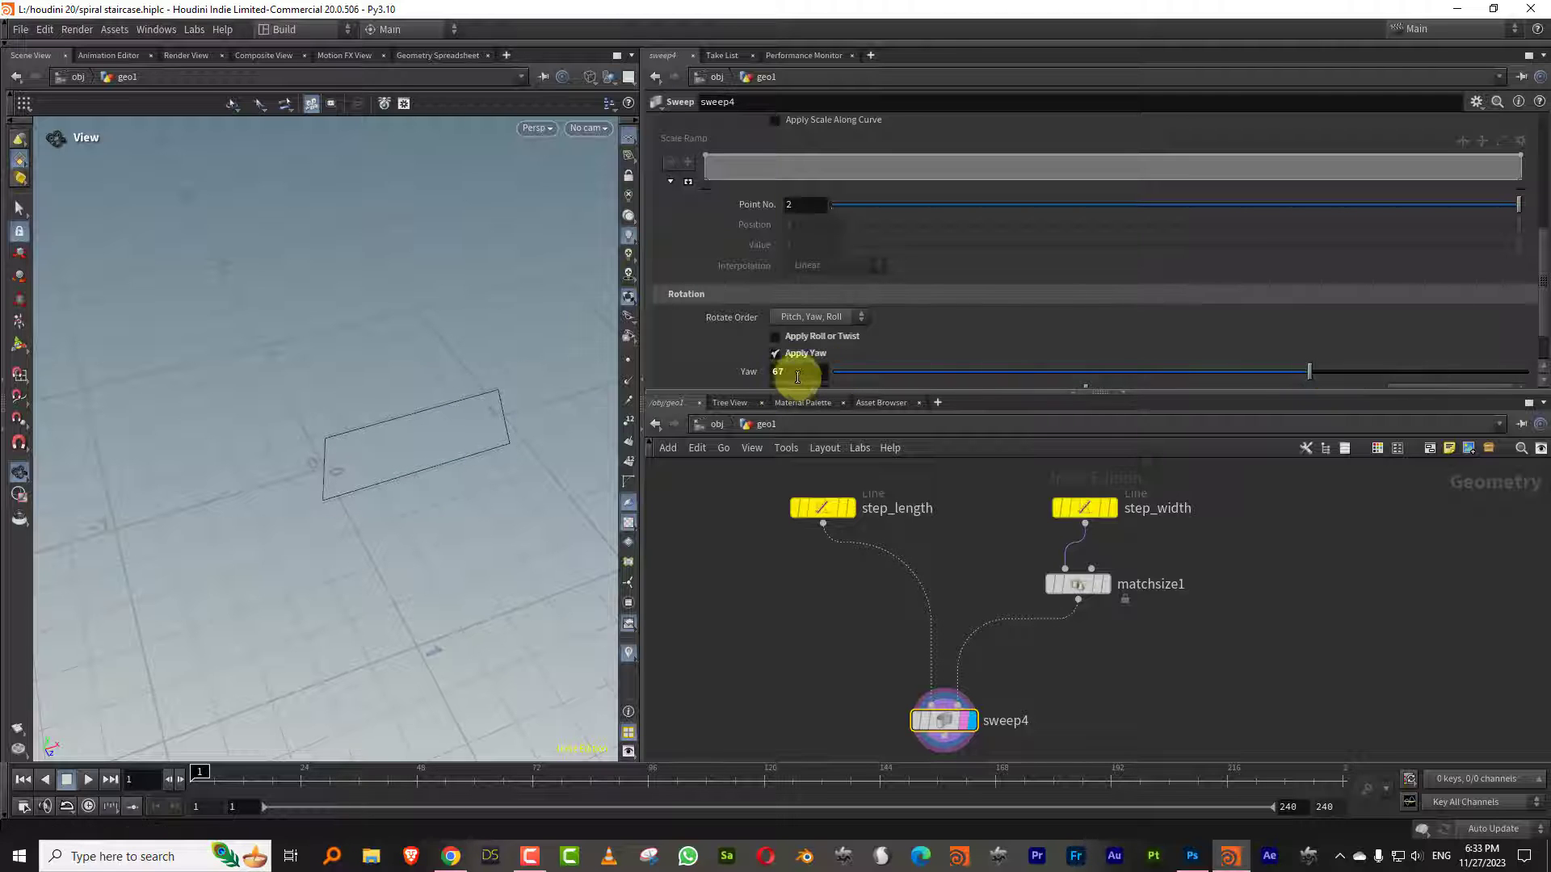
text(90)
key(Return)
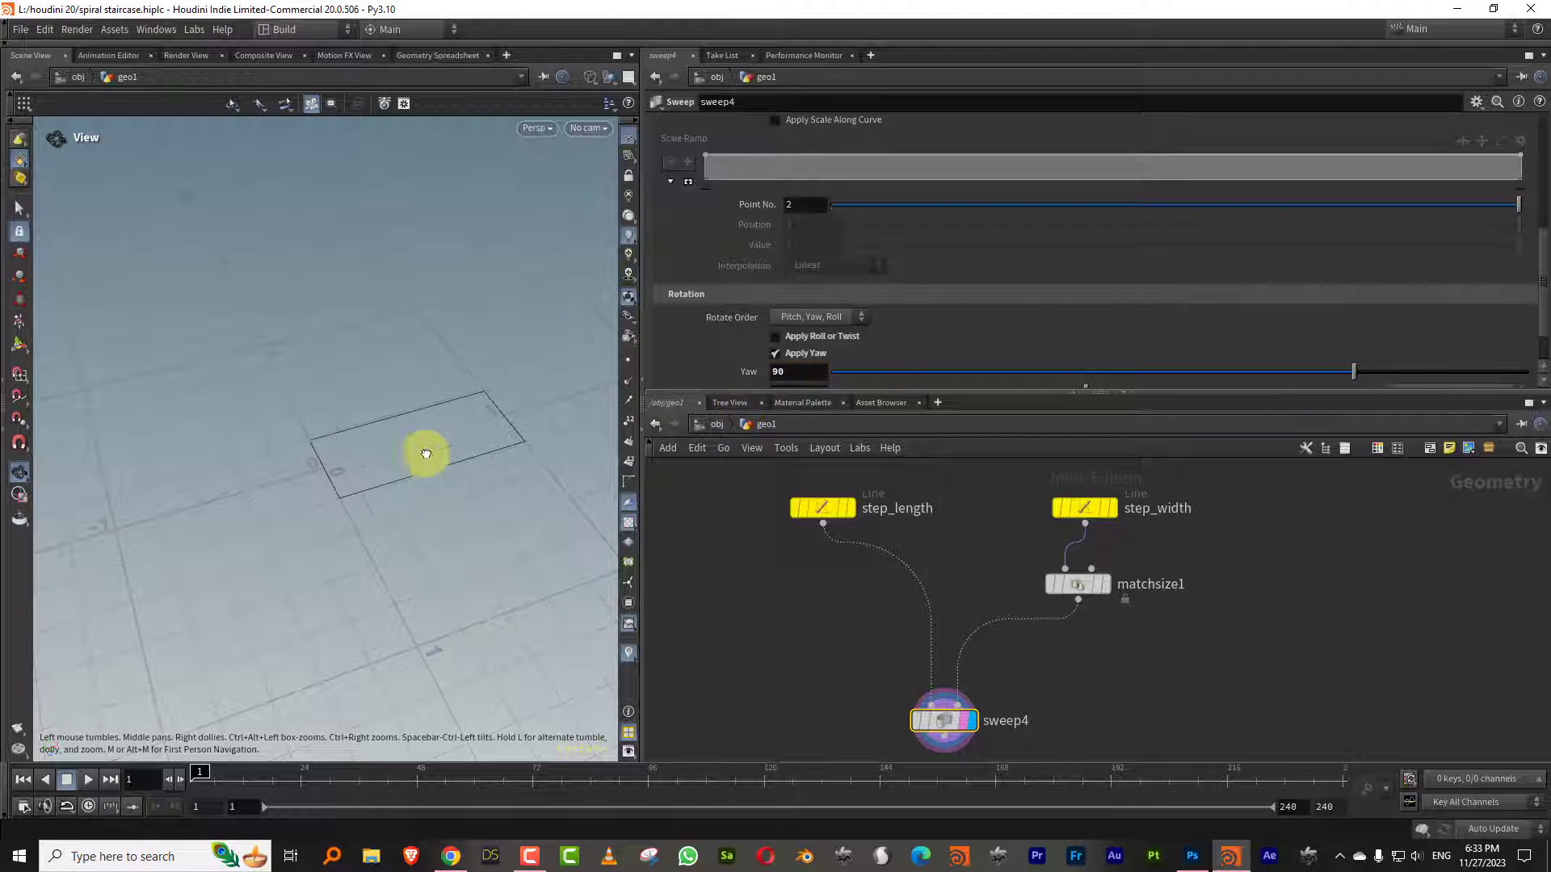
drag(425, 454, 442, 504)
Try changing the lengths of the step's line nodes and undo the change
drag(1038, 391, 1081, 284)
click(990, 462)
drag(903, 194, 892, 185)
click(1163, 480)
key(ctrl+z)
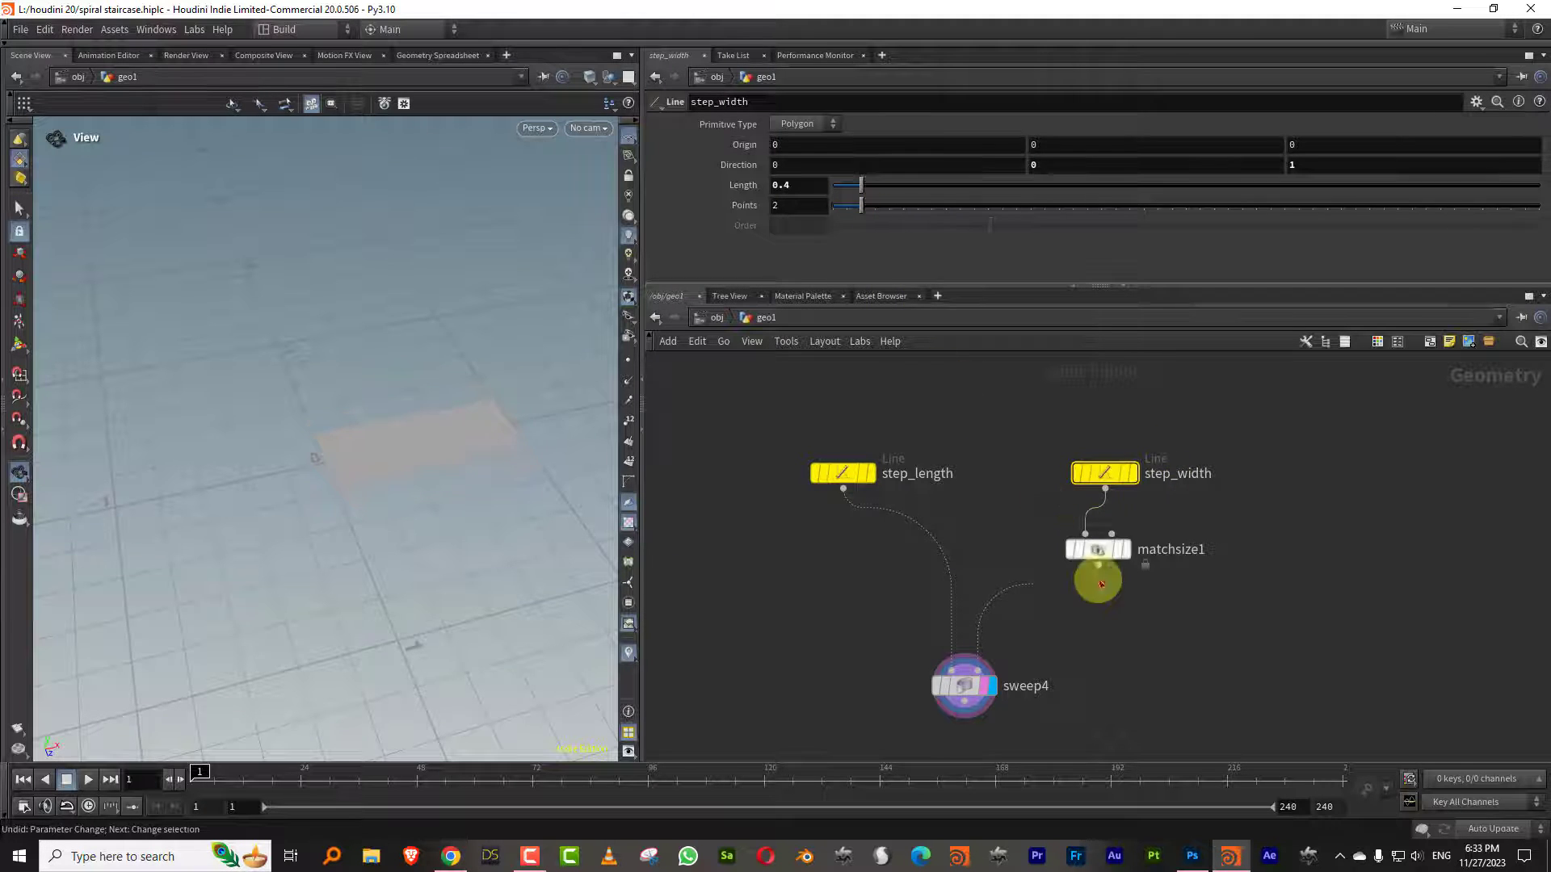
Add a PolyExtrude node after the sweep, connected and displayed
middle_drag(1083, 643, 1072, 541)
click(955, 584)
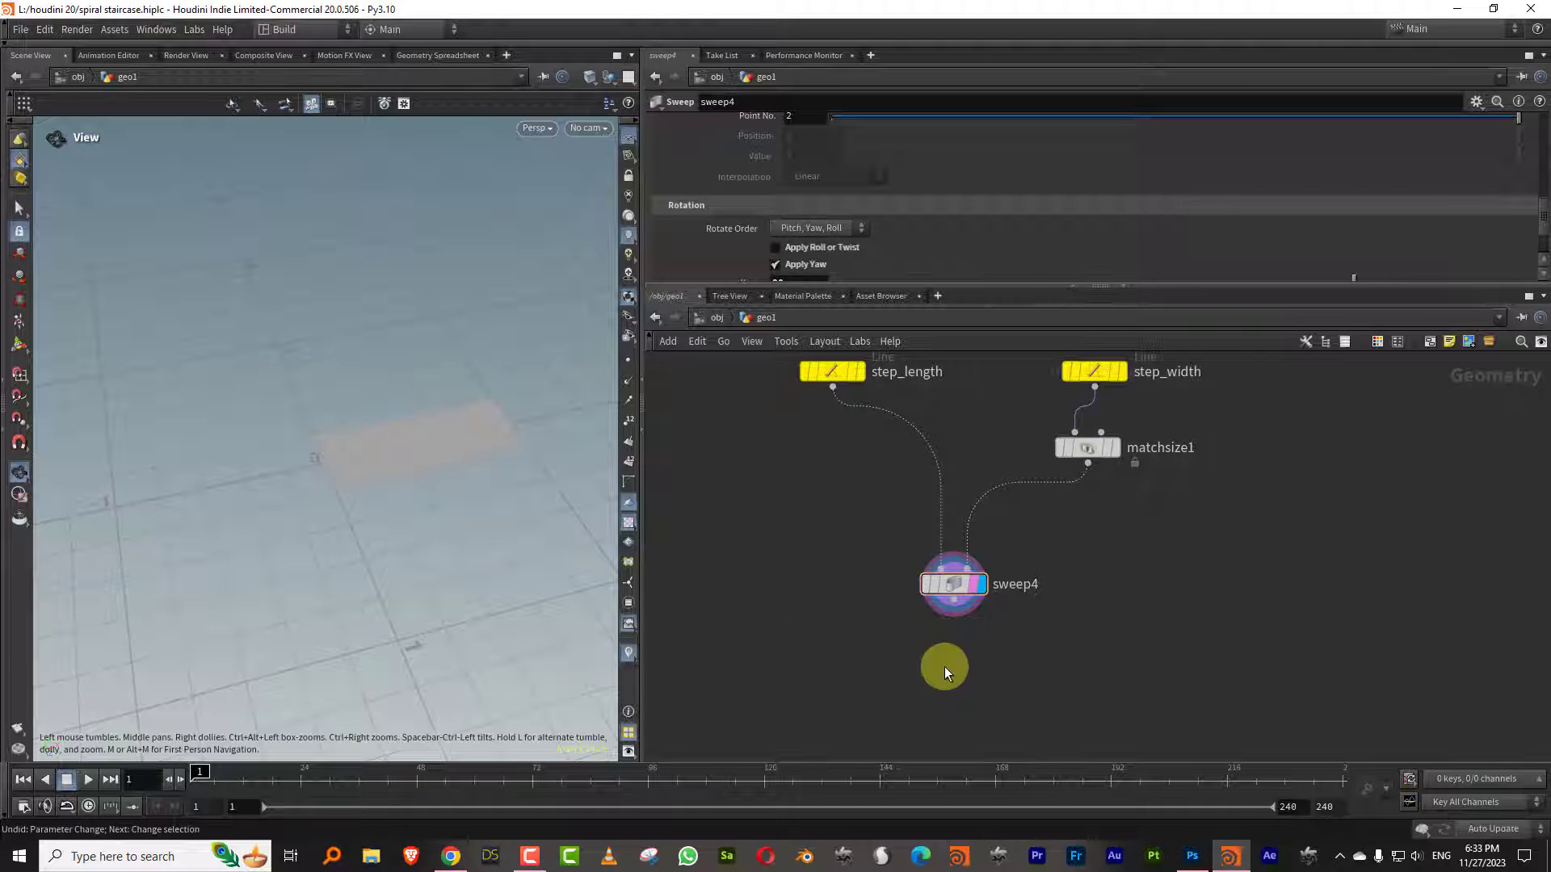
key(Tab)
text(po)
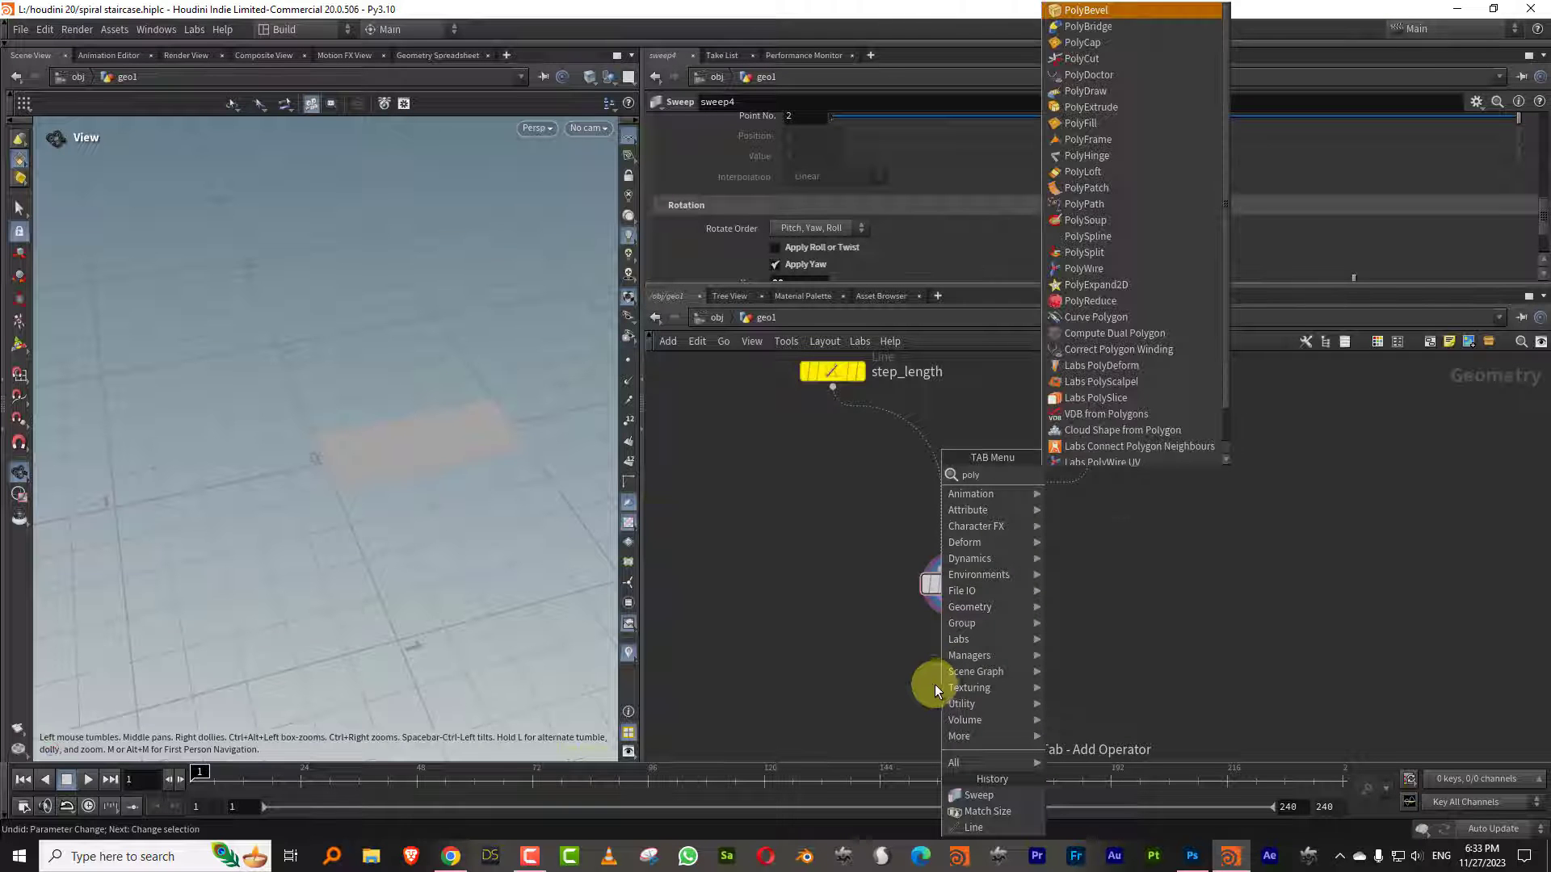
click(1087, 488)
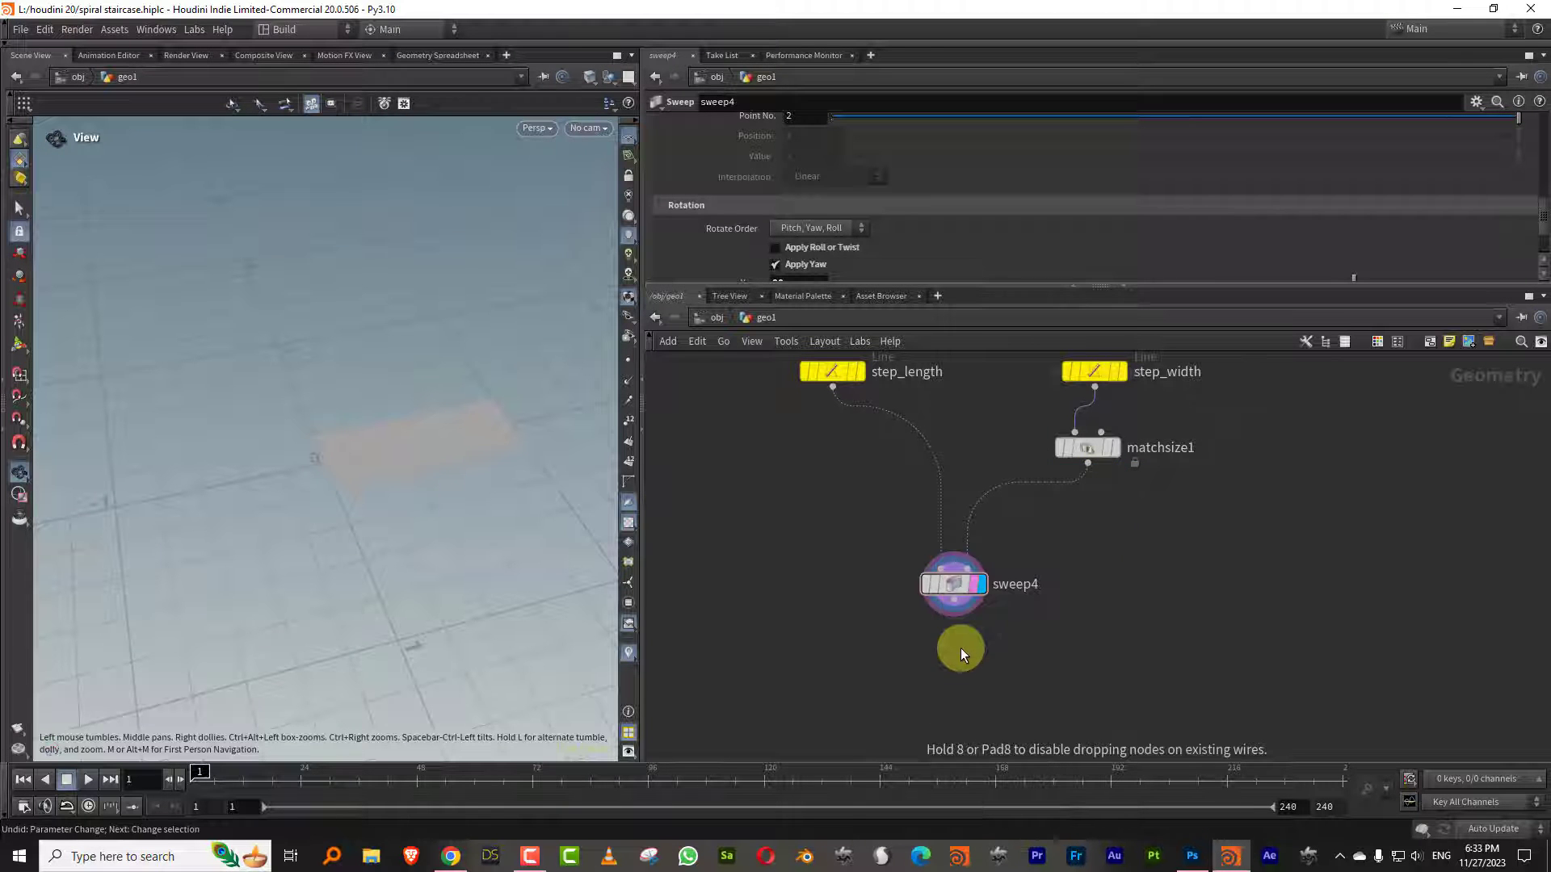
click(960, 693)
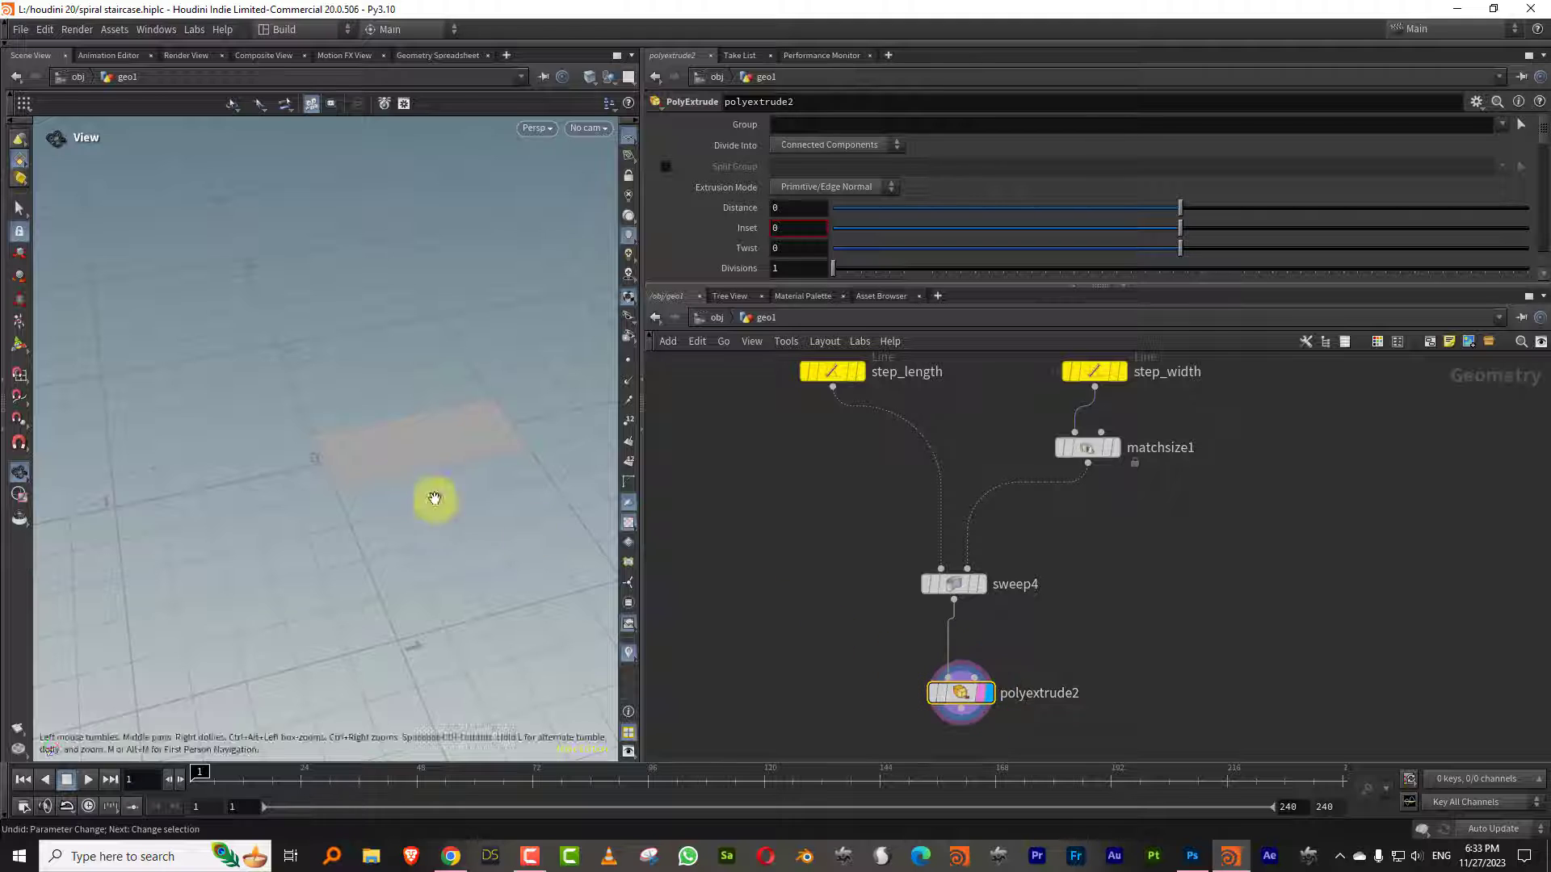
Extrude the step surface by about 0.056 and enable Output Back to close its underside
drag(433, 498, 418, 398)
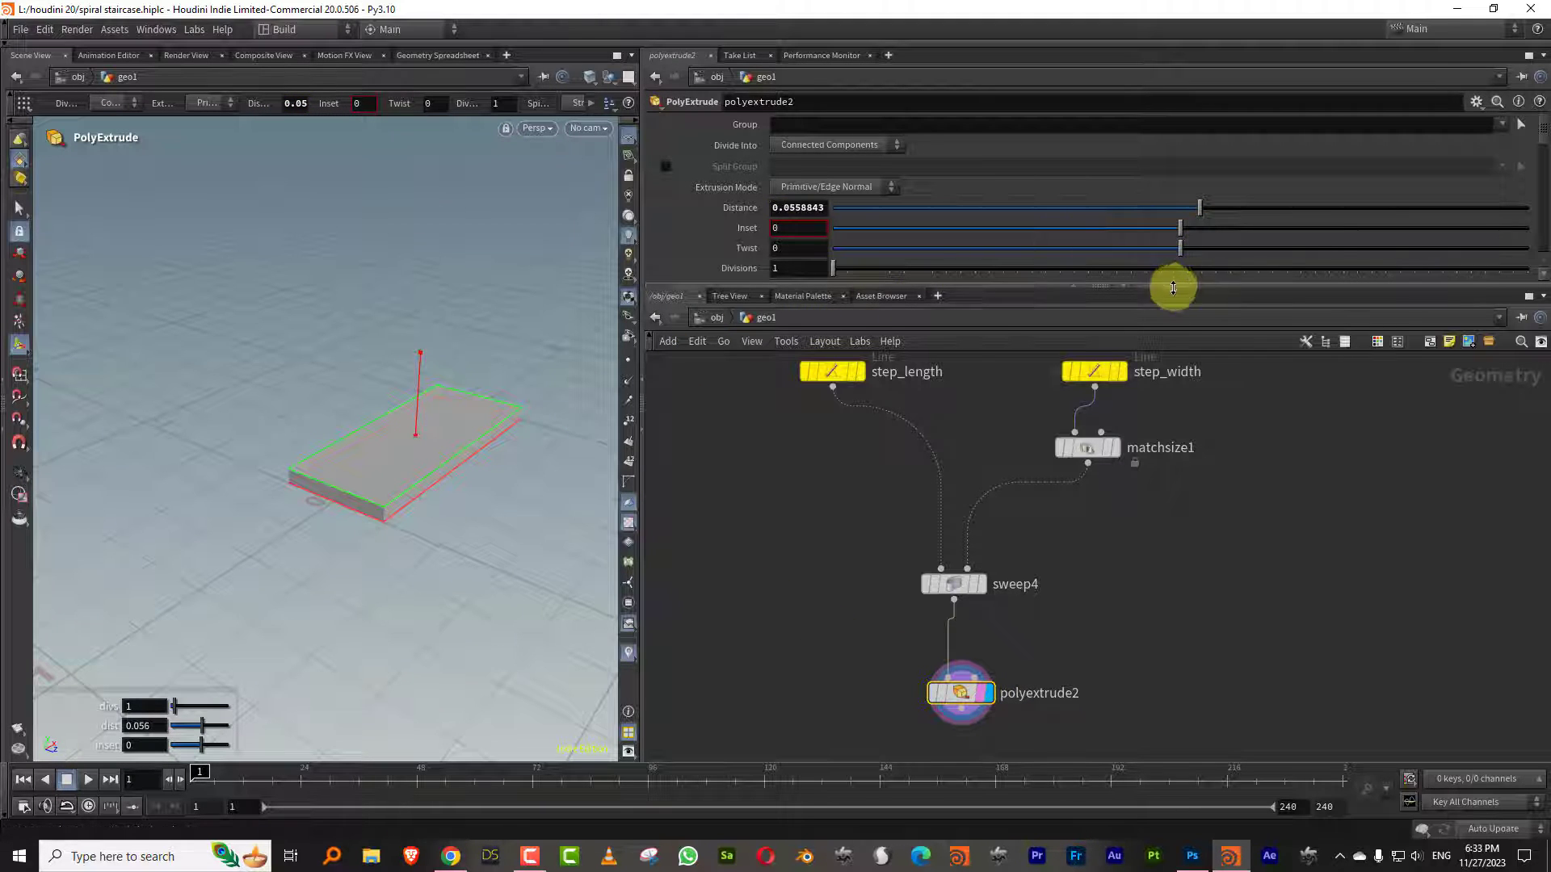
drag(1173, 285, 1174, 370)
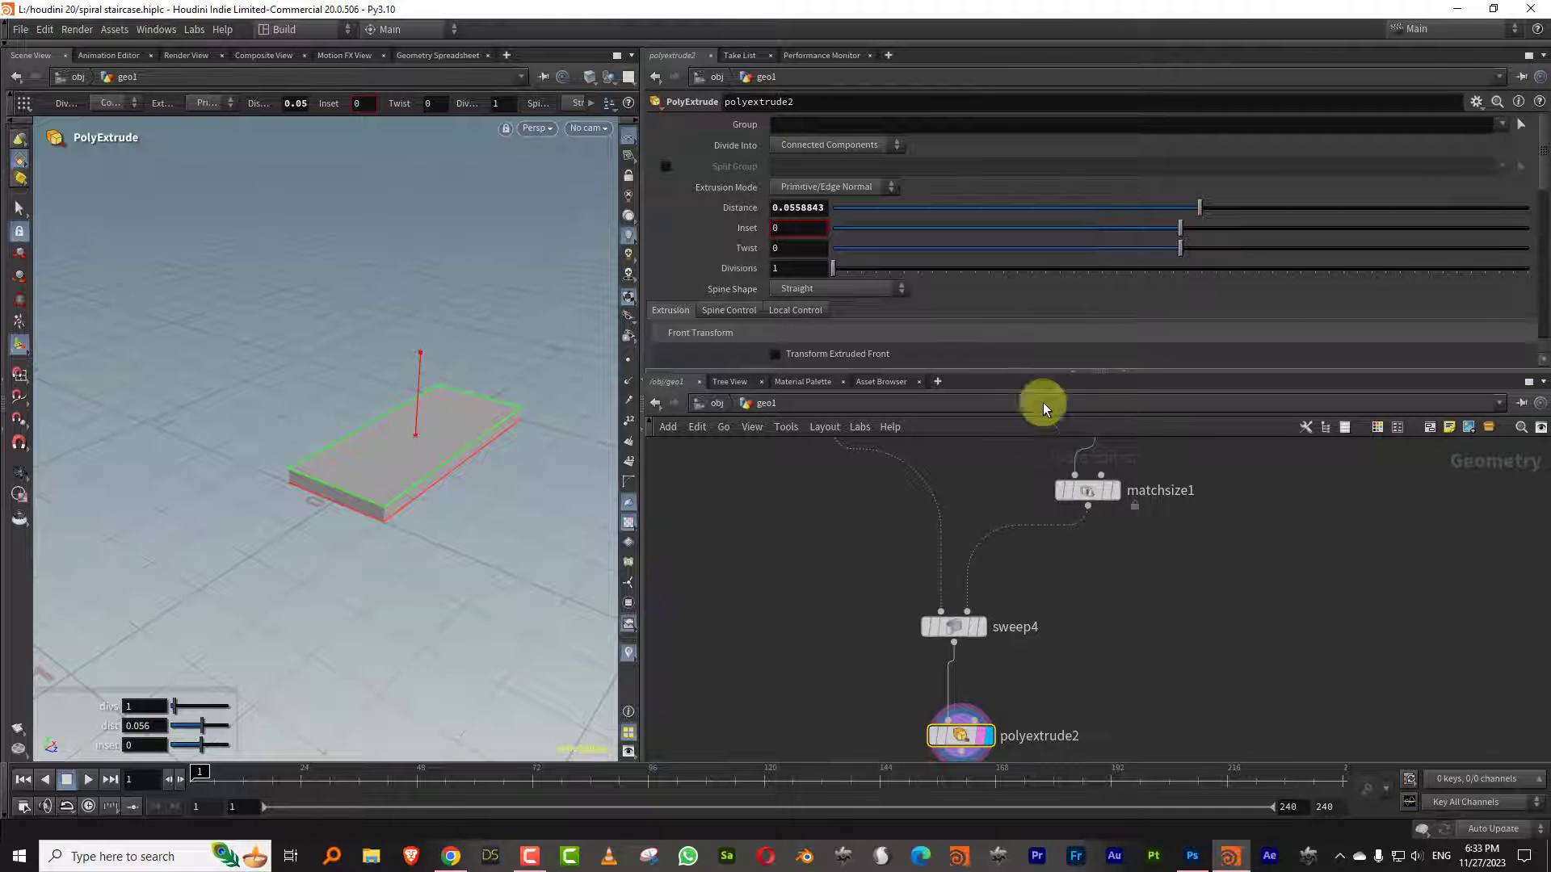
drag(1034, 375, 1035, 462)
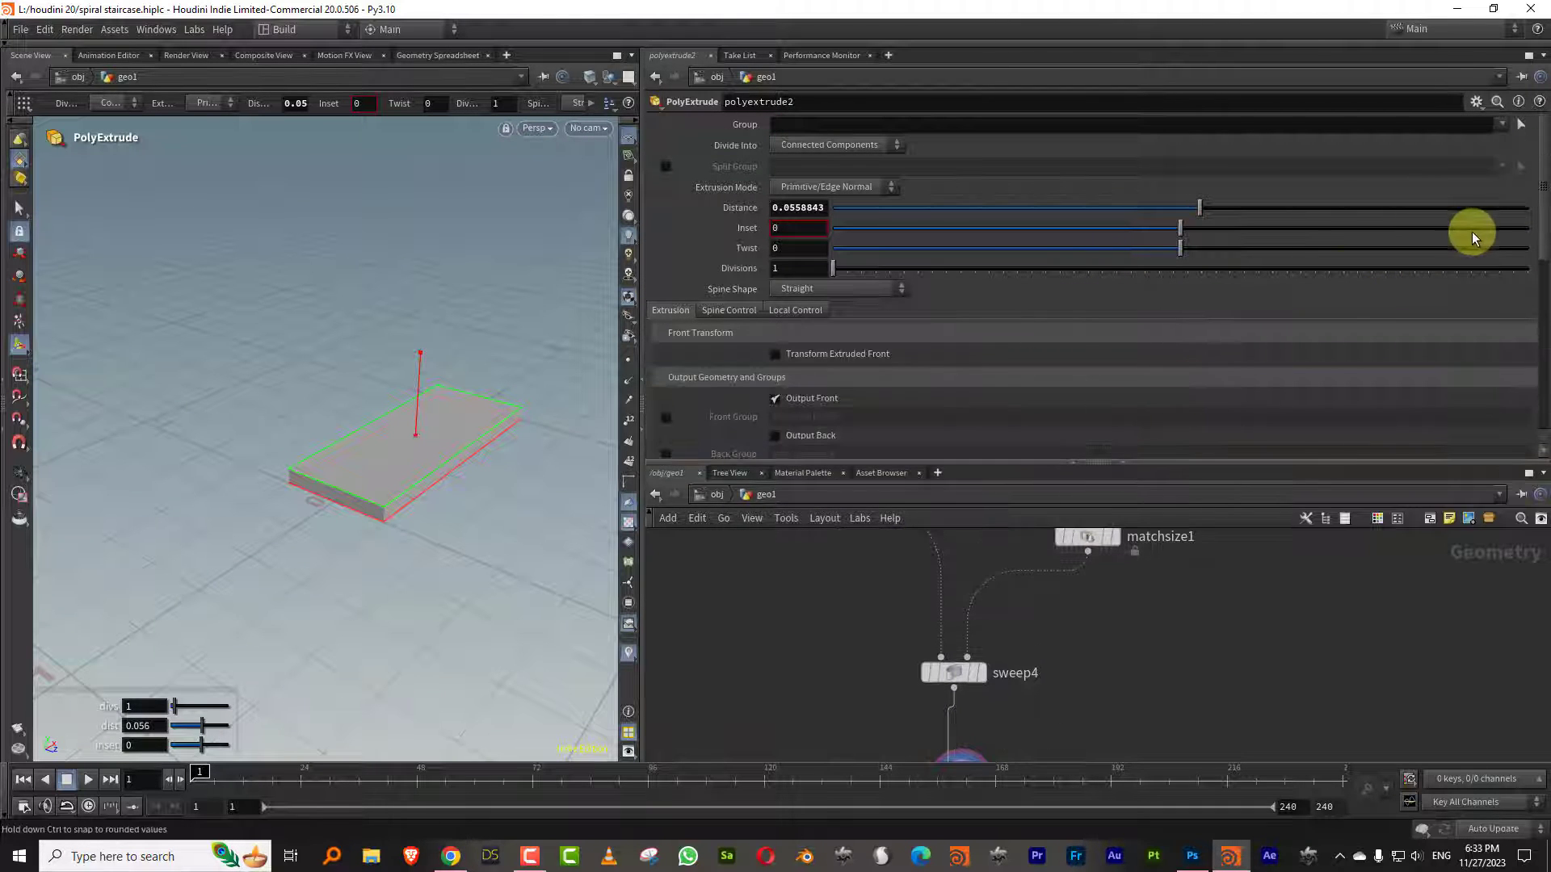
key(Escape)
alt+drag(513, 509, 371, 492)
scroll(370, 492, up, 3)
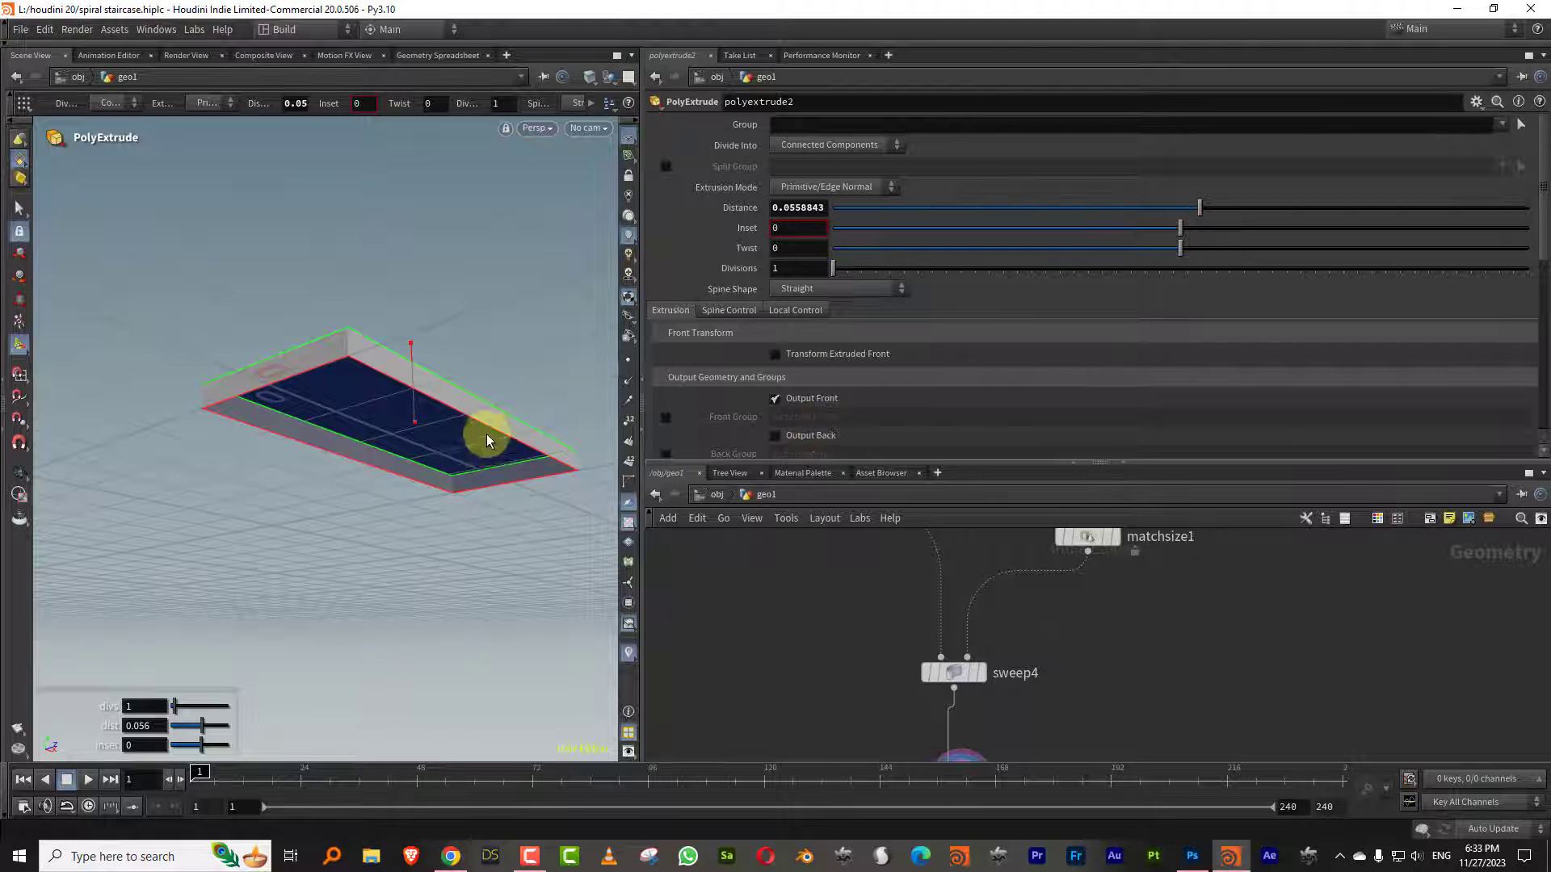
click(809, 437)
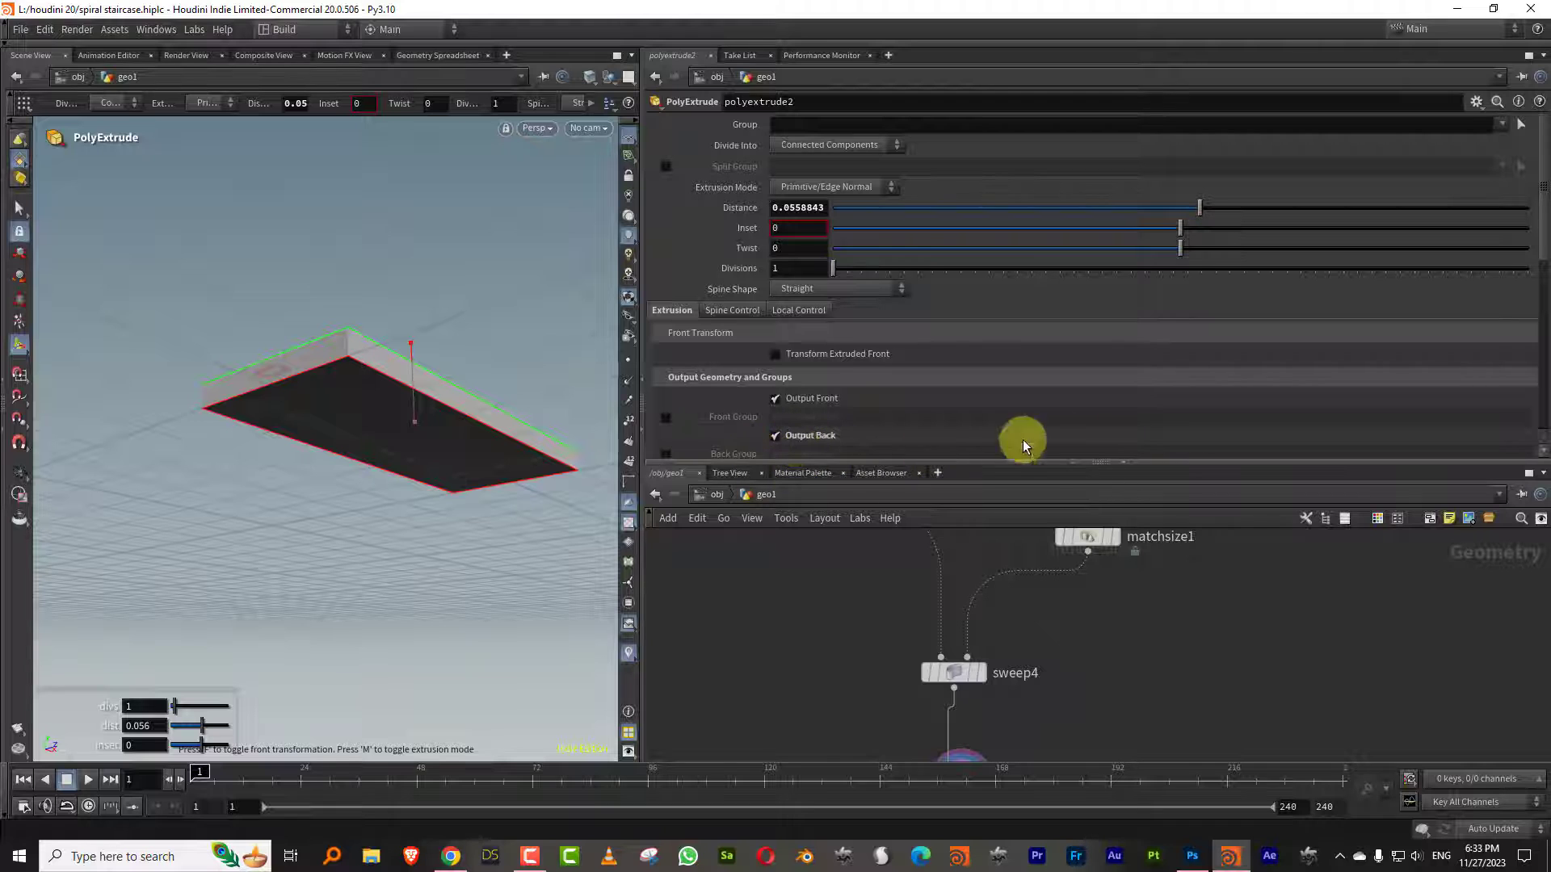
Add a PolyBevel node fed by the PolyExtrude node and display it
drag(1026, 462, 1027, 300)
middle_drag(1040, 426, 1036, 347)
key(Tab)
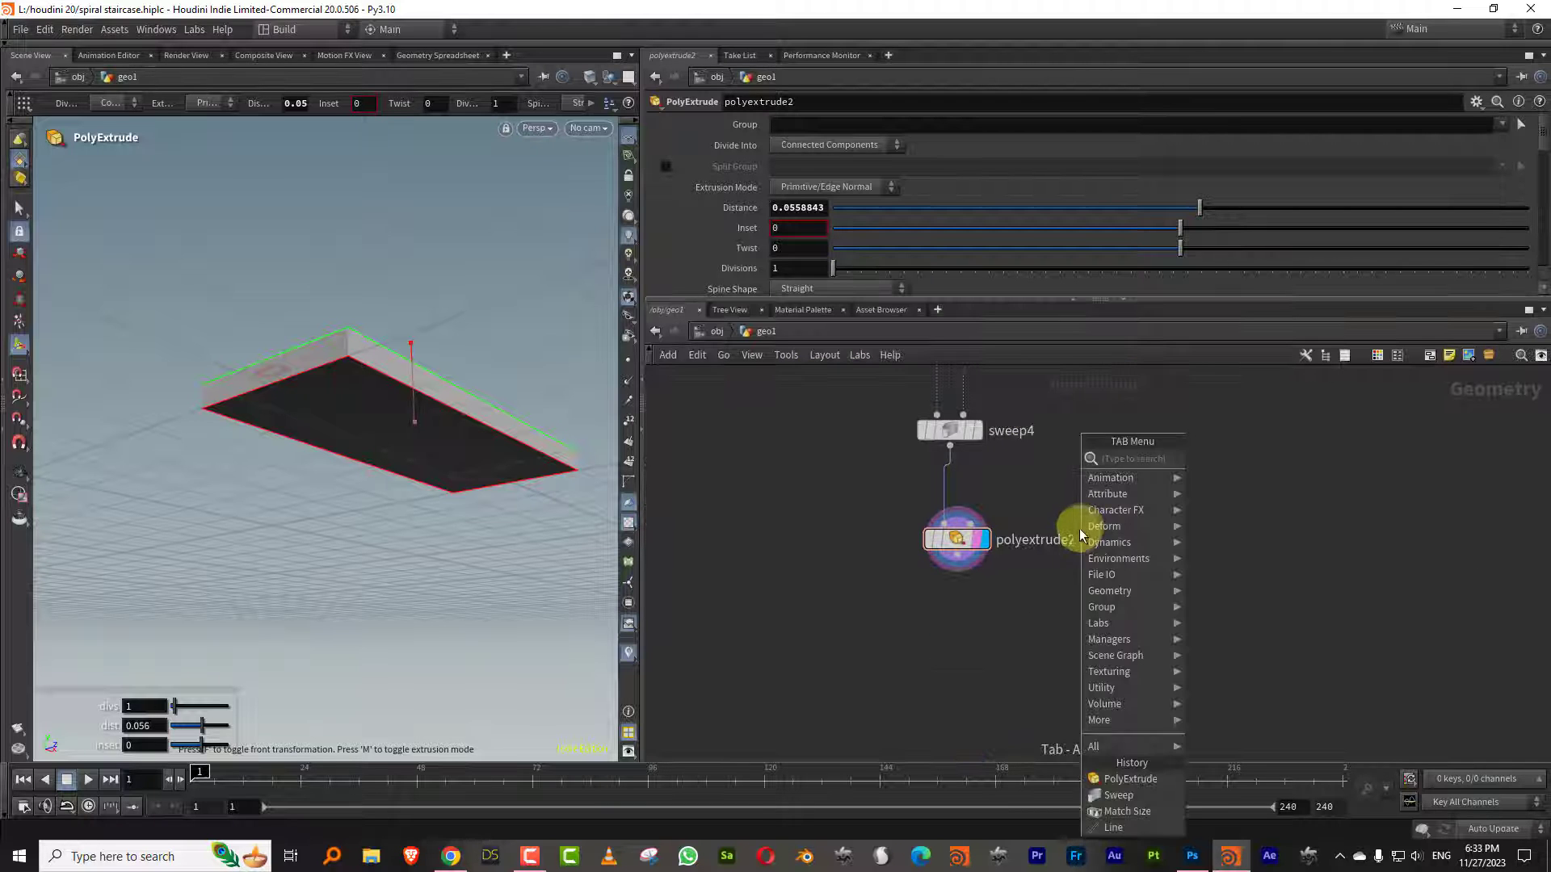
text(bev)
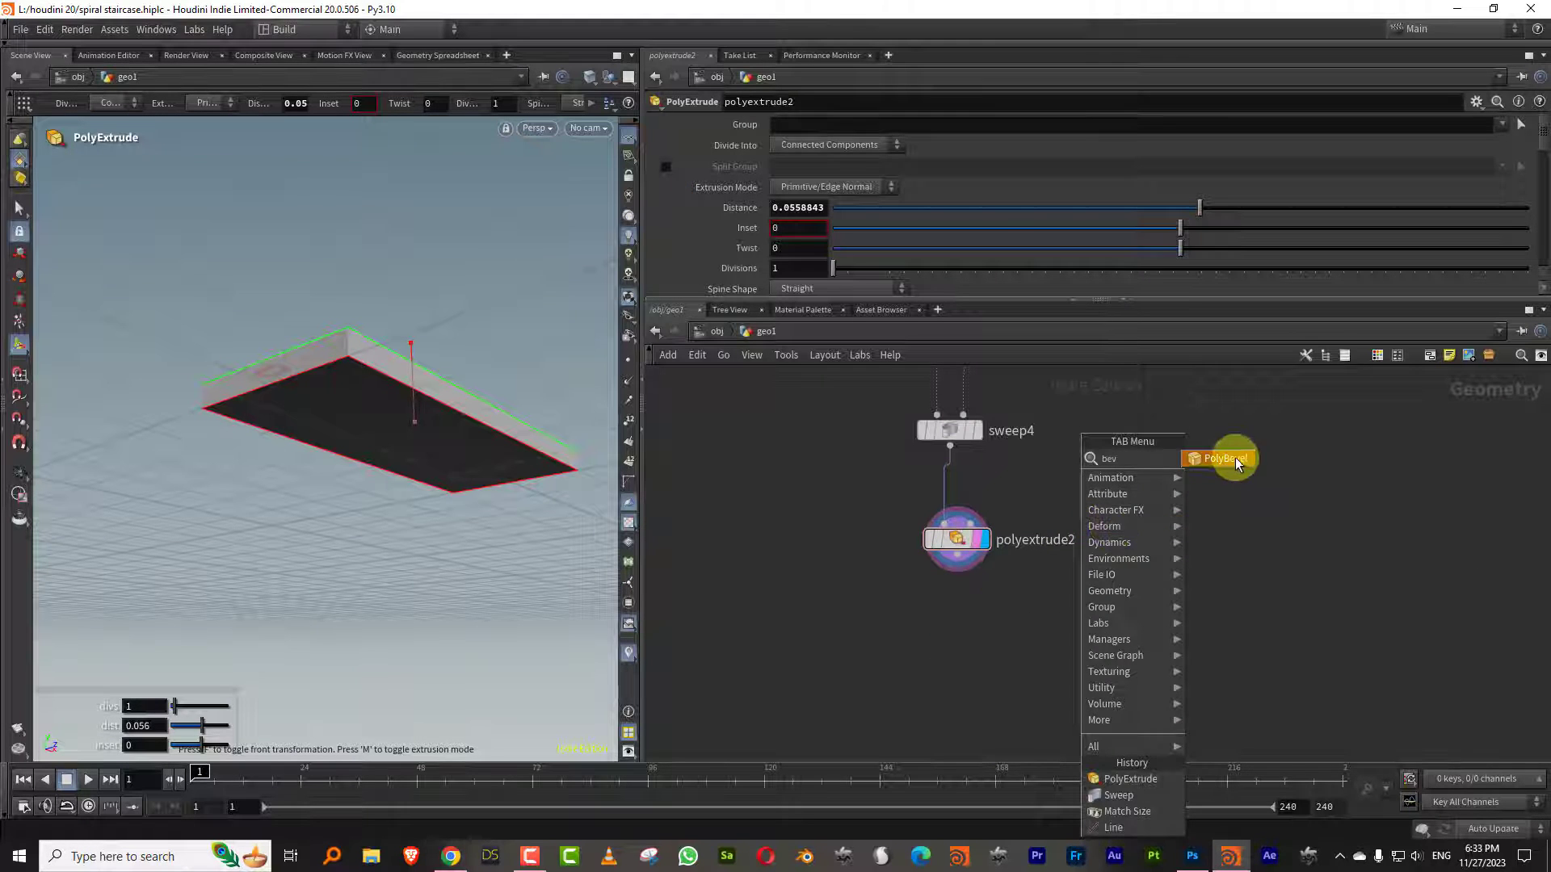
click(1234, 457)
drag(959, 561, 937, 646)
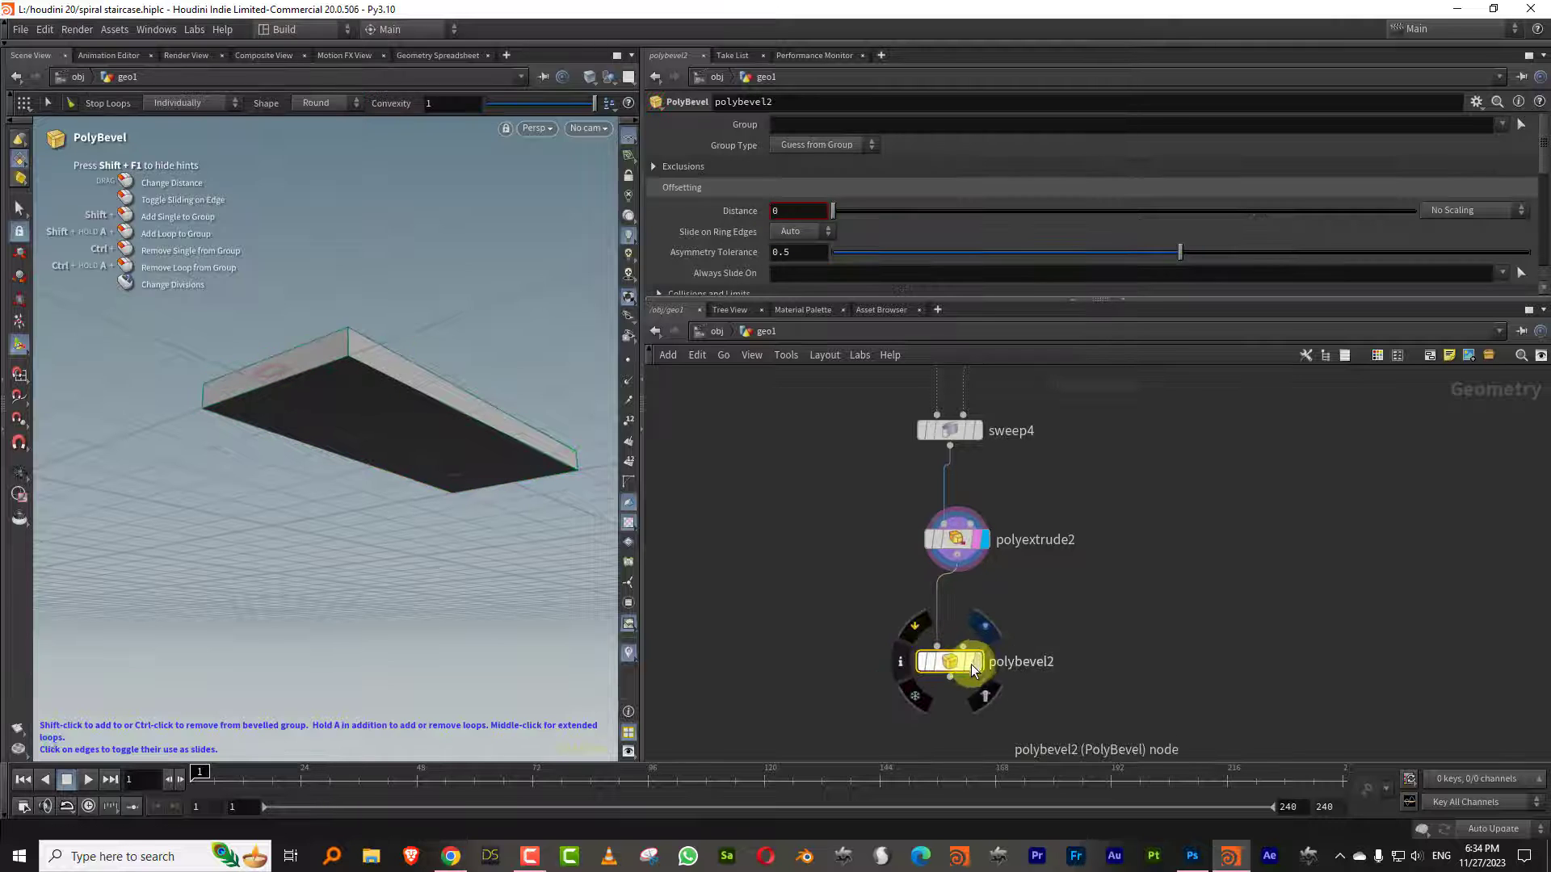
click(976, 661)
Set the bevel's group type to Edges and its distance to 0.009
click(830, 147)
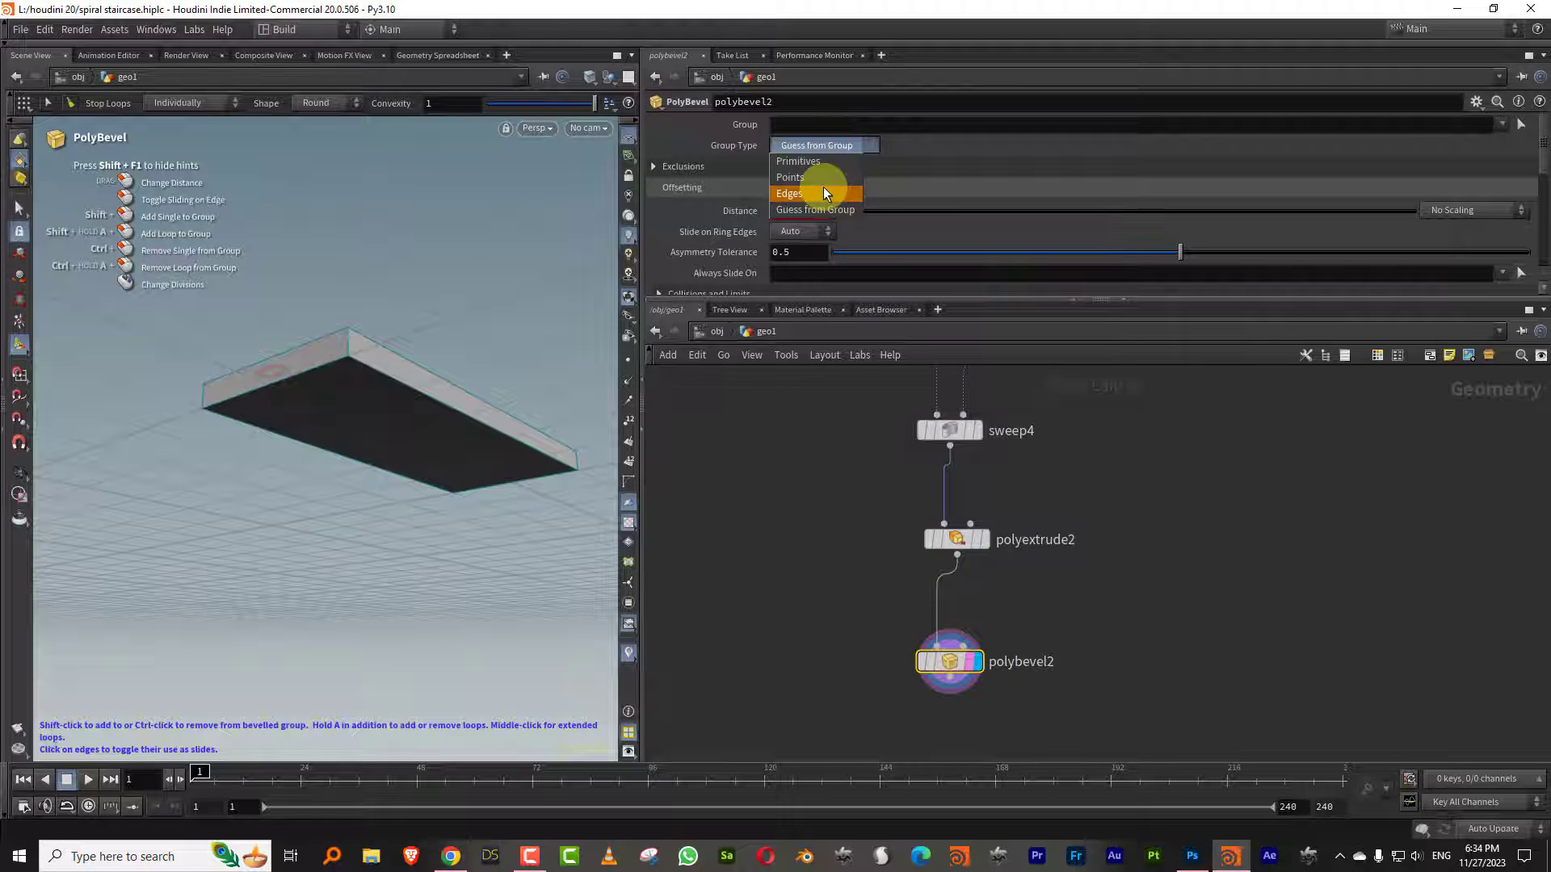
click(822, 188)
middle_drag(801, 215, 871, 263)
key(Escape)
right_drag(333, 348, 381, 356)
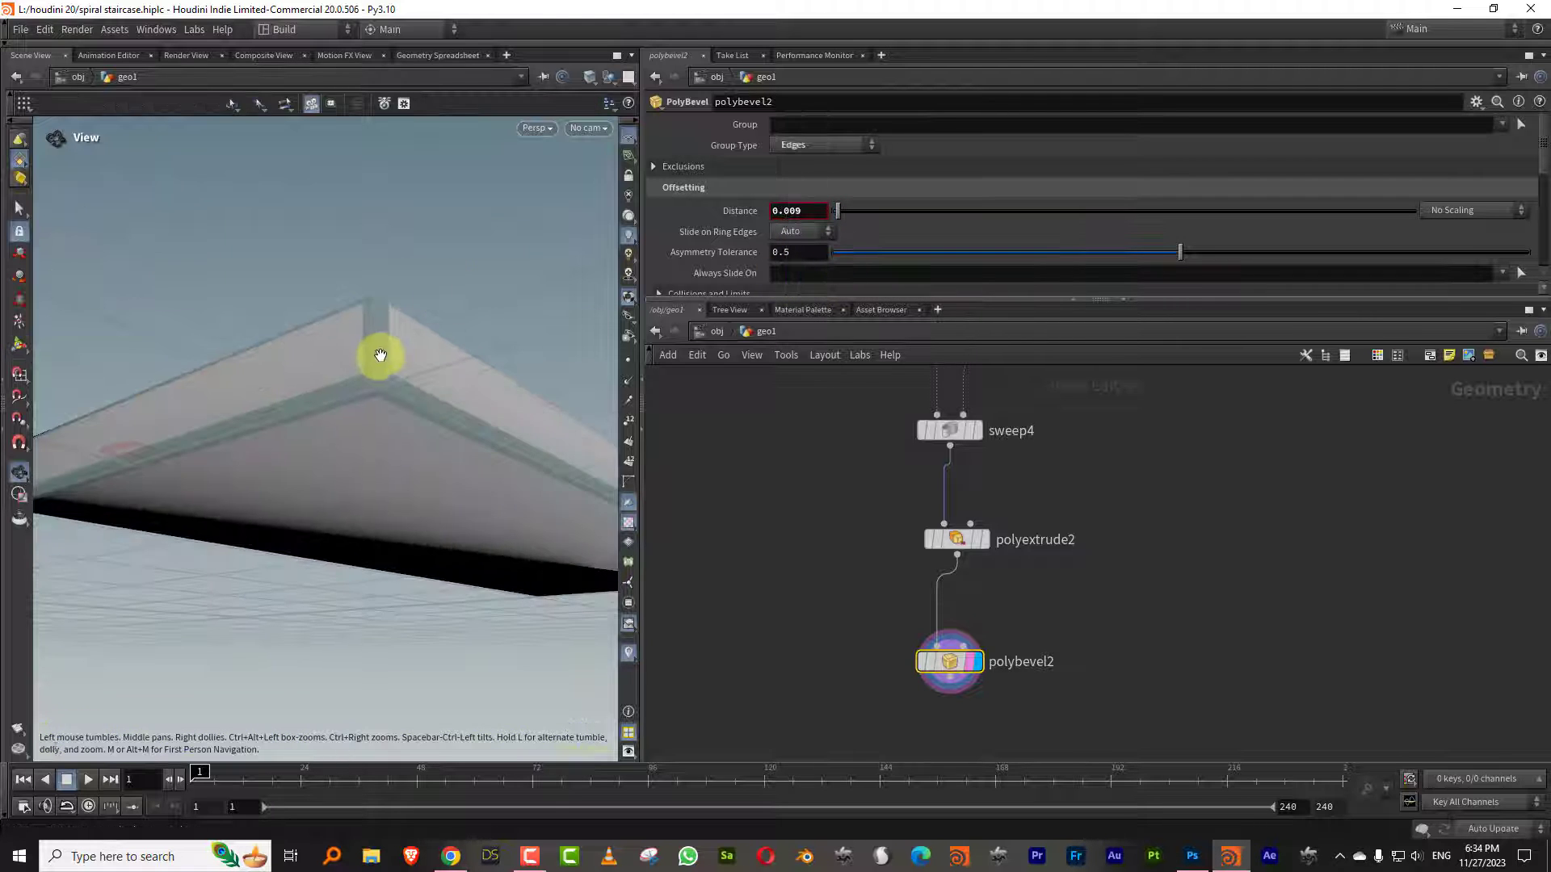
Smooth the step's bevelled edges by setting the bevel's fillet divisions to 6
drag(380, 356, 318, 474)
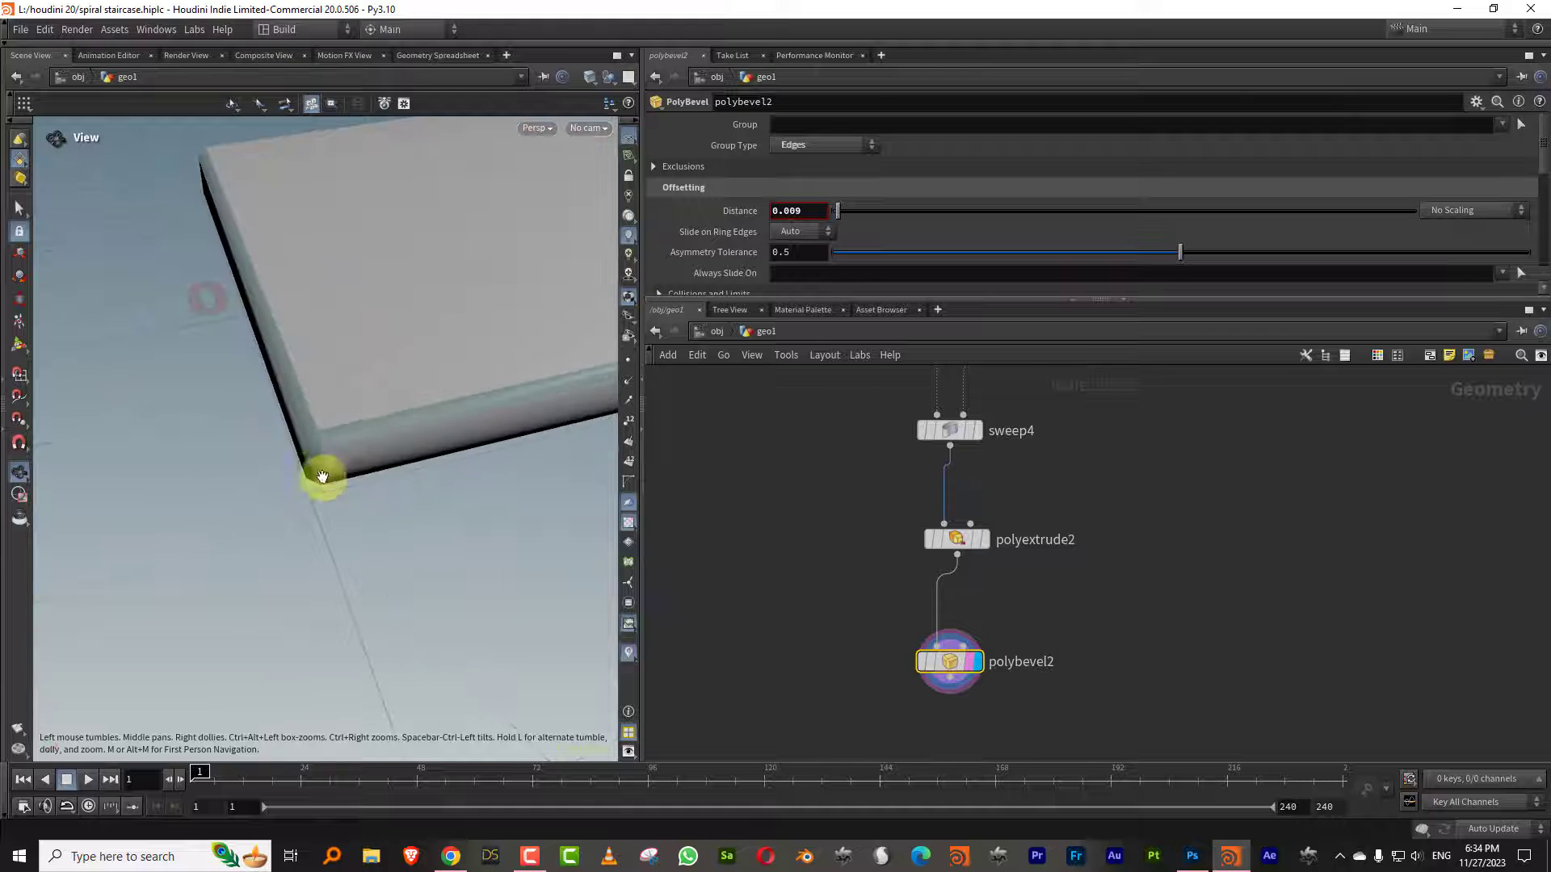
drag(1540, 167, 1532, 228)
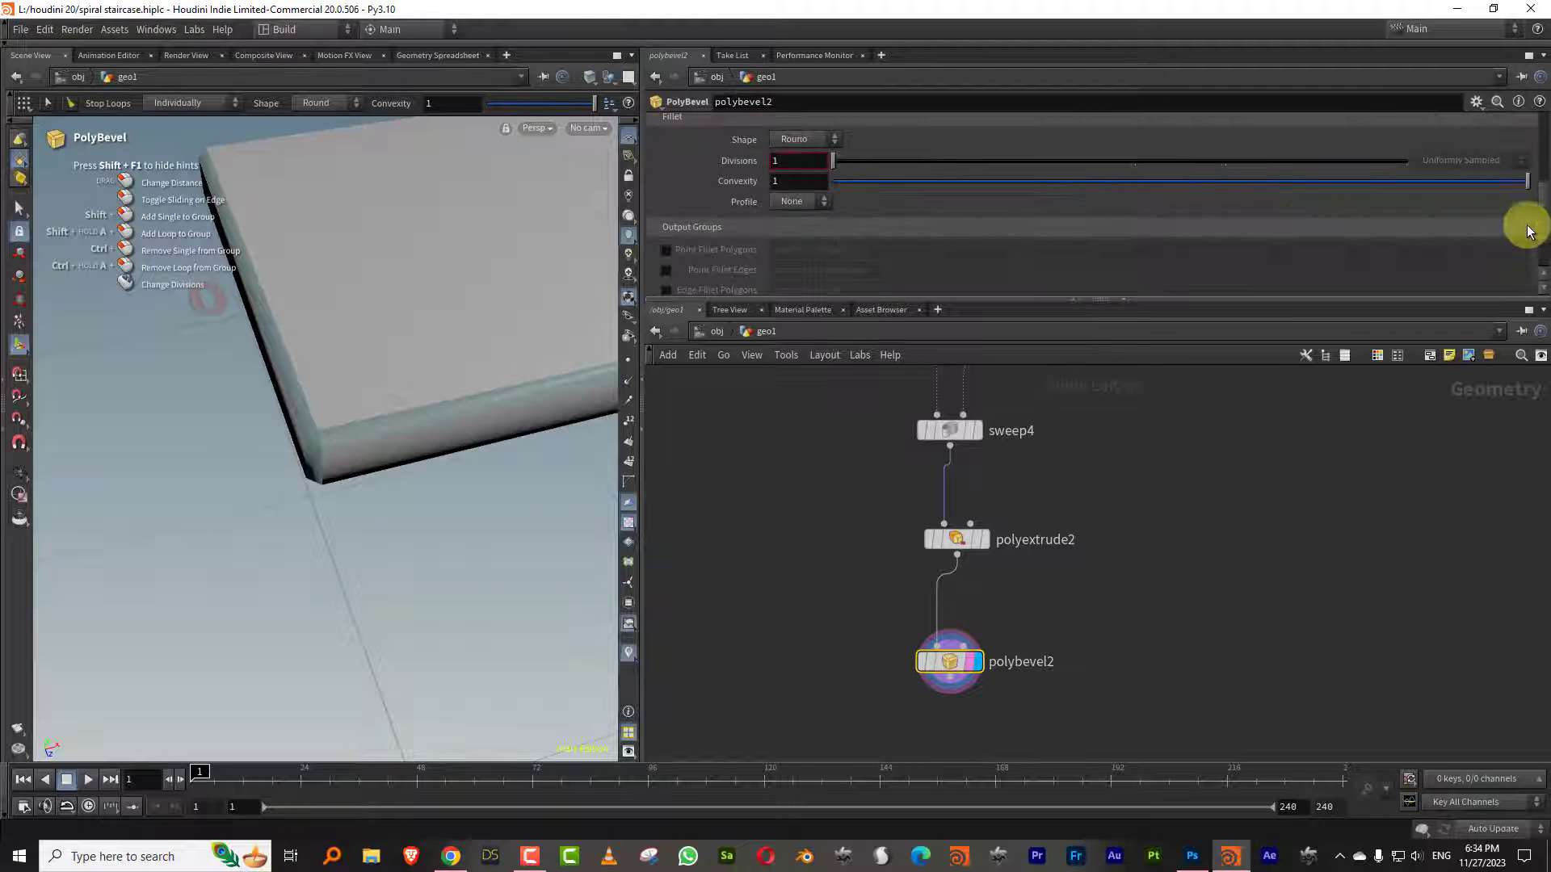
drag(839, 161, 996, 168)
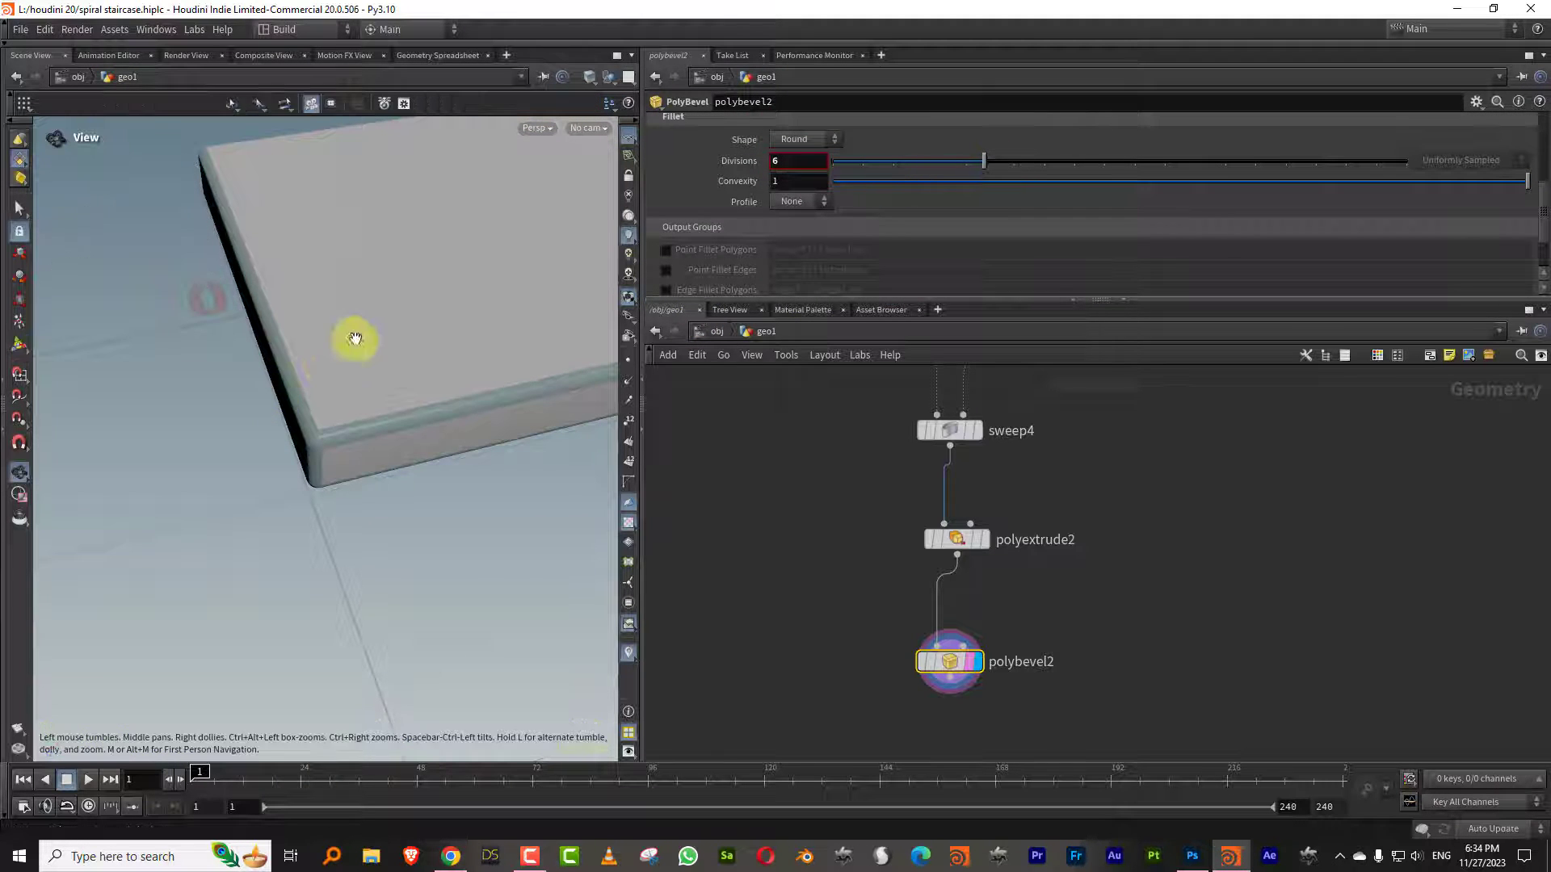
Examine the bevelled step from several angles along with the node network that builds it
alt+middle_drag(353, 340, 280, 419)
alt+right_drag(314, 416, 281, 467)
alt+middle_drag(280, 468, 125, 525)
alt+right_drag(328, 388, 323, 437)
alt+drag(322, 436, 280, 395)
scroll(1135, 533, down, 5)
middle_drag(1130, 500, 985, 615)
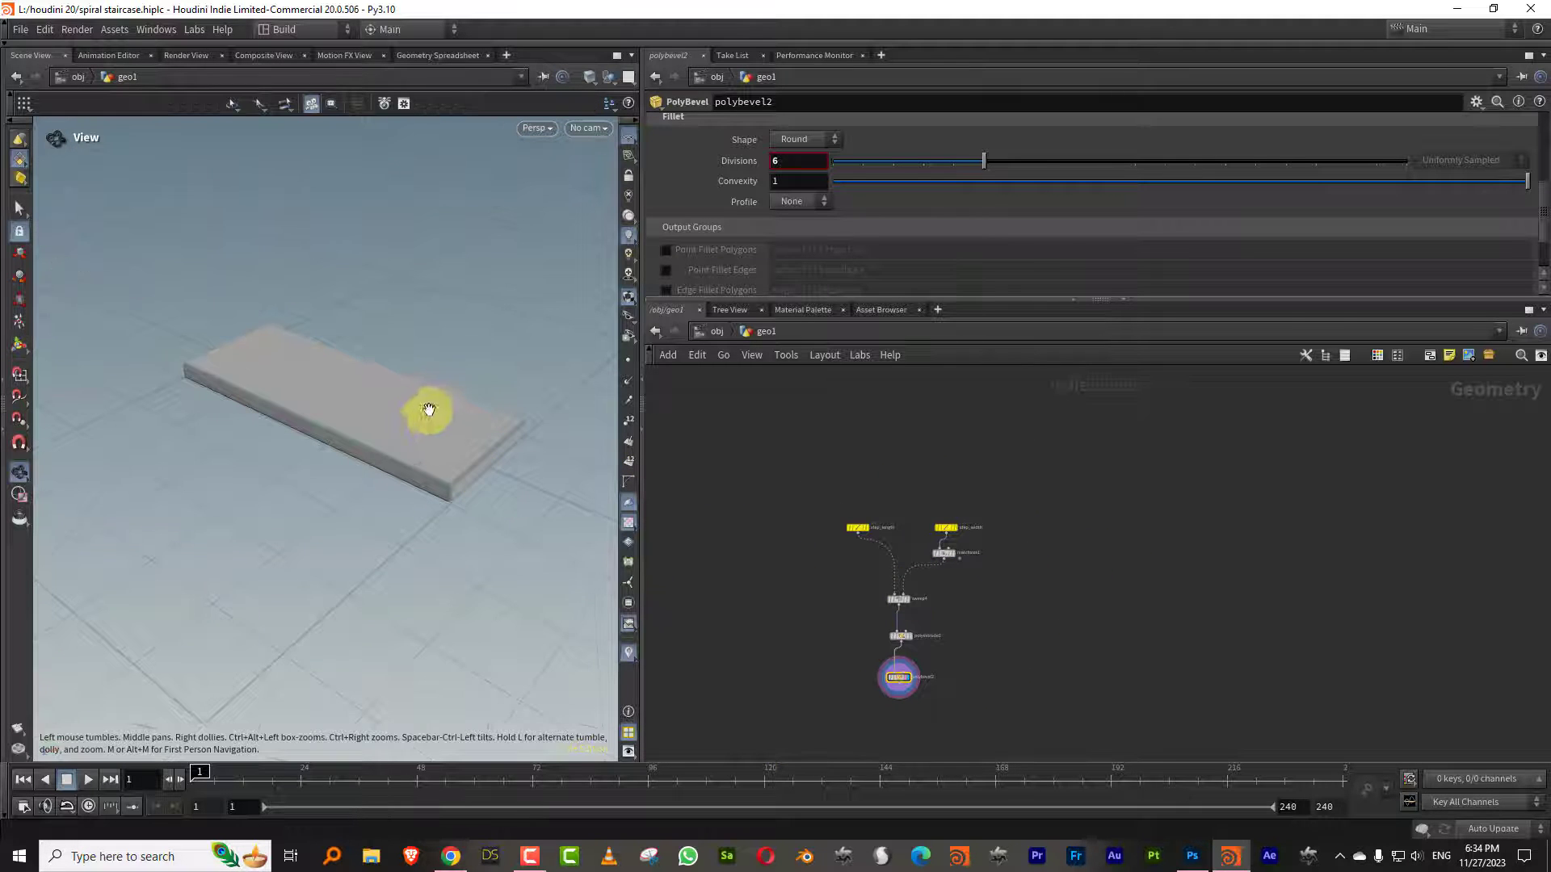
alt+drag(426, 410, 428, 452)
alt+right_drag(428, 452, 490, 412)
alt+drag(466, 420, 494, 424)
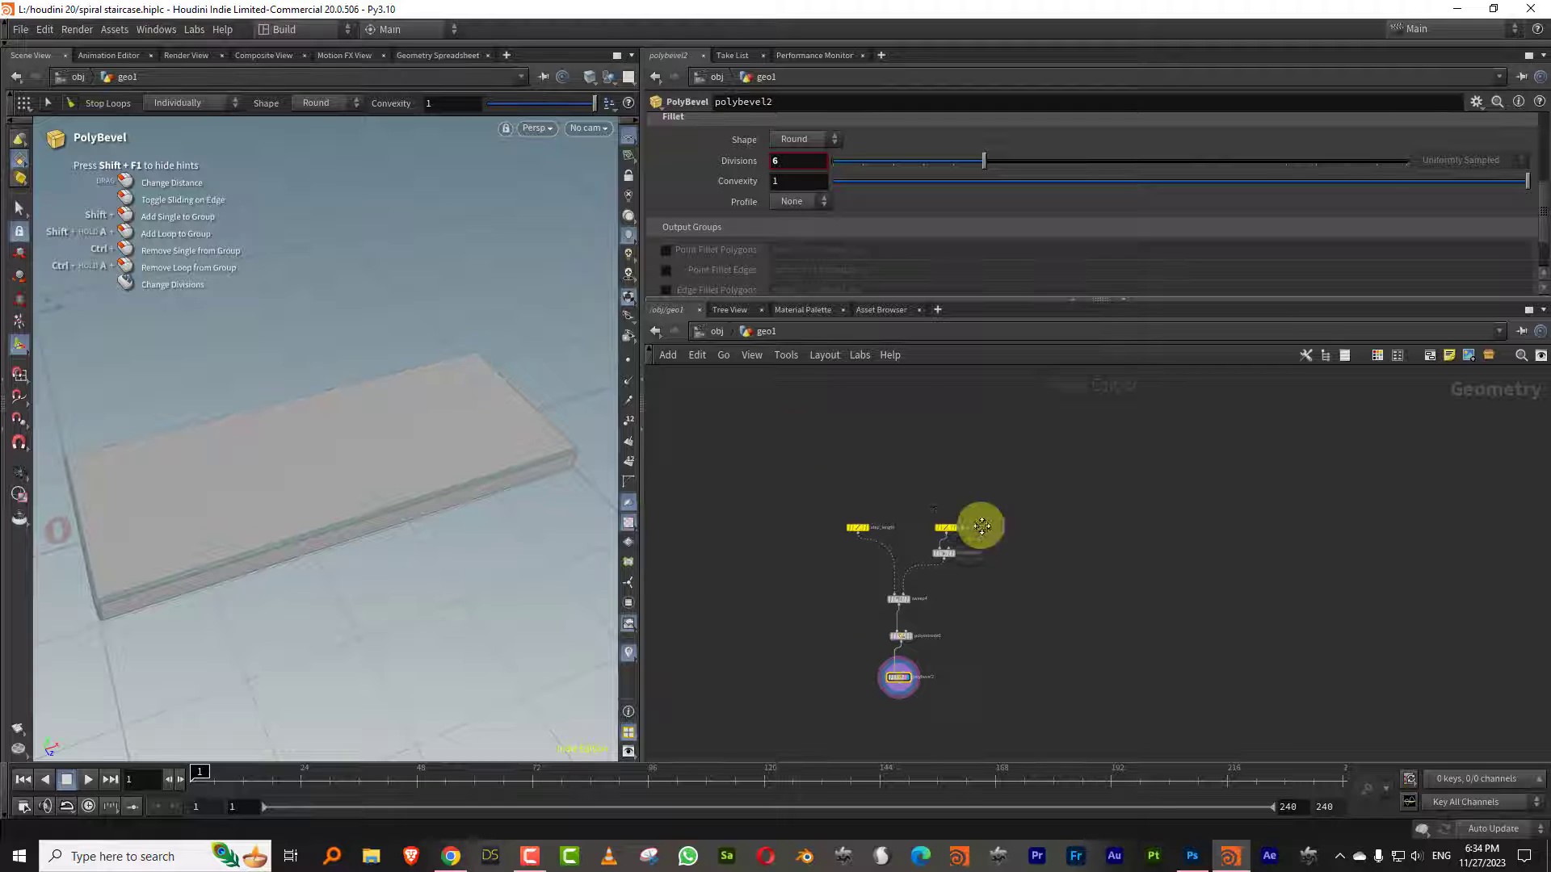
middle_drag(981, 525, 918, 416)
scroll(937, 505, up, 3)
middle_drag(938, 506, 929, 568)
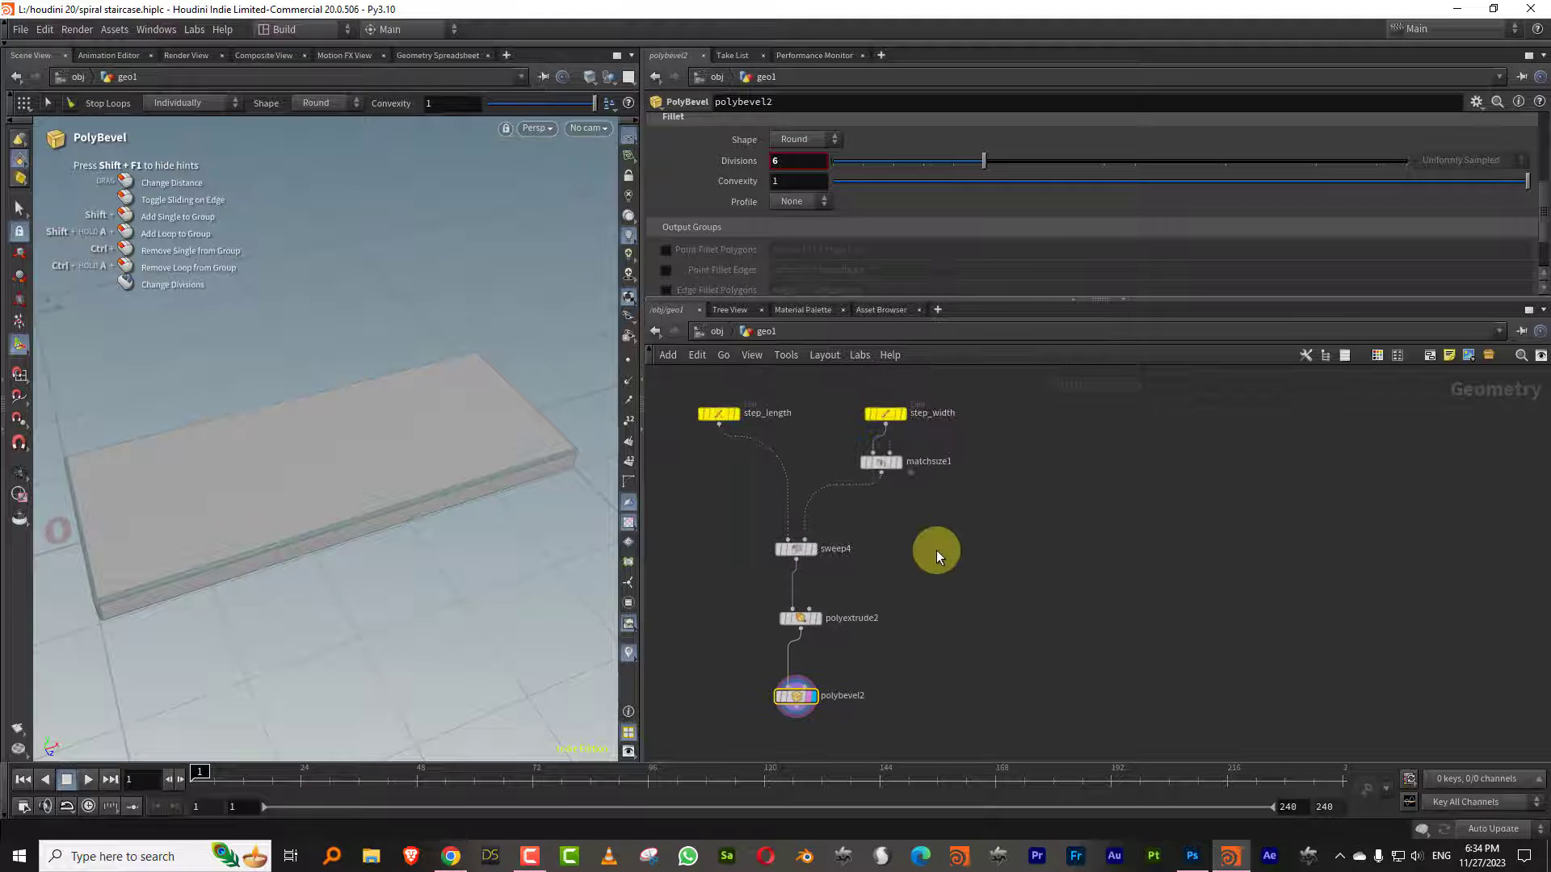
View the step_length line against the bevelled step with the step shown see-through
key(Tab)
key(Escape)
click(722, 414)
drag(522, 441, 527, 423)
key(Return)
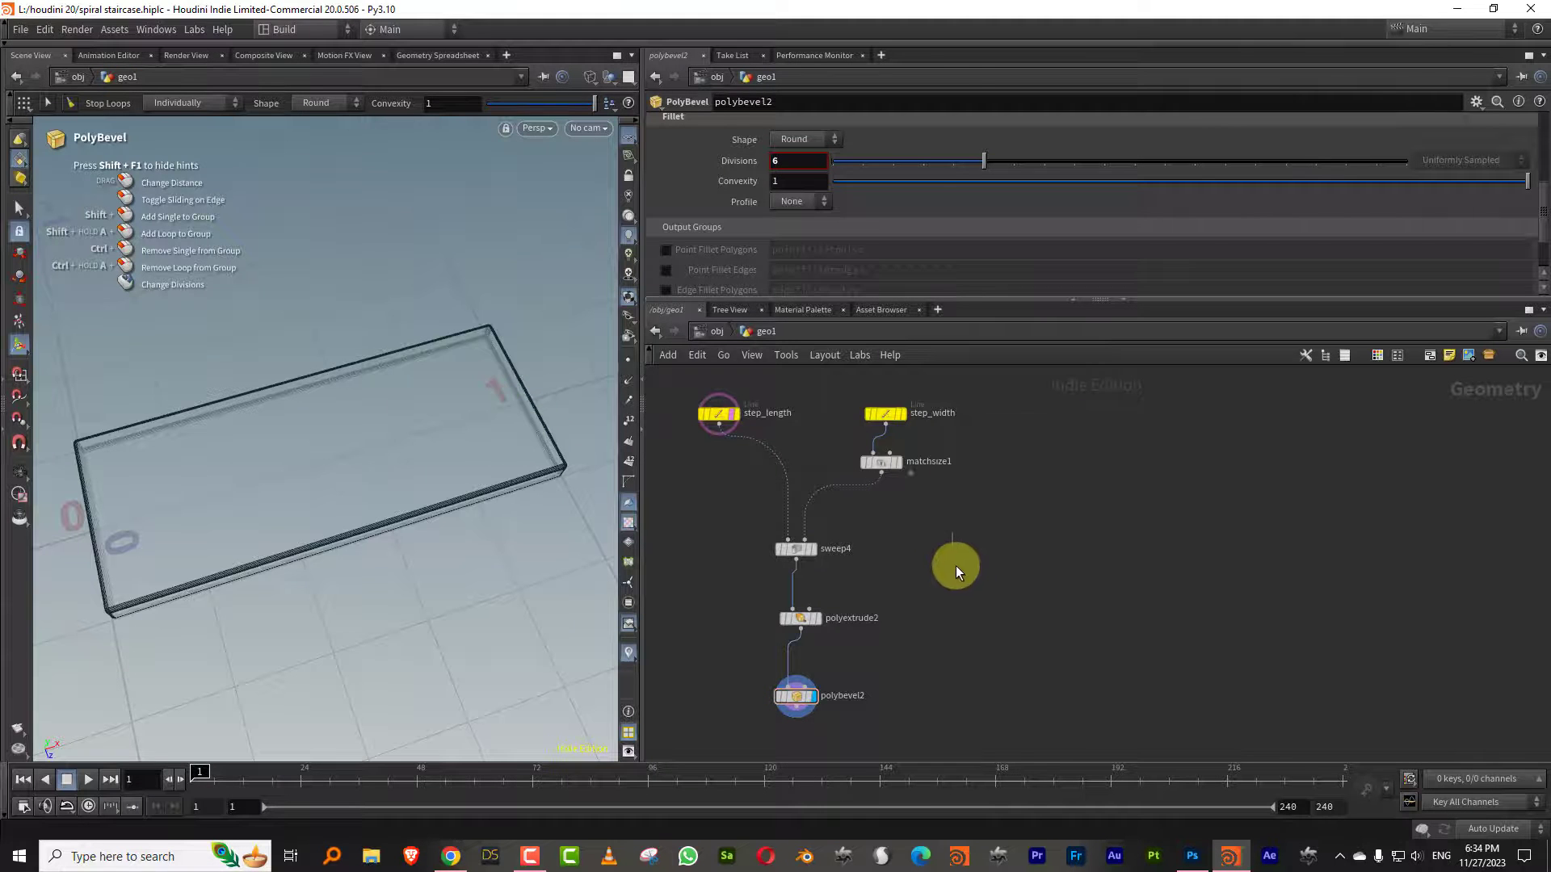
Add a Carve node fed by the step_length line and display its result
key(Tab)
text(car)
click(1082, 442)
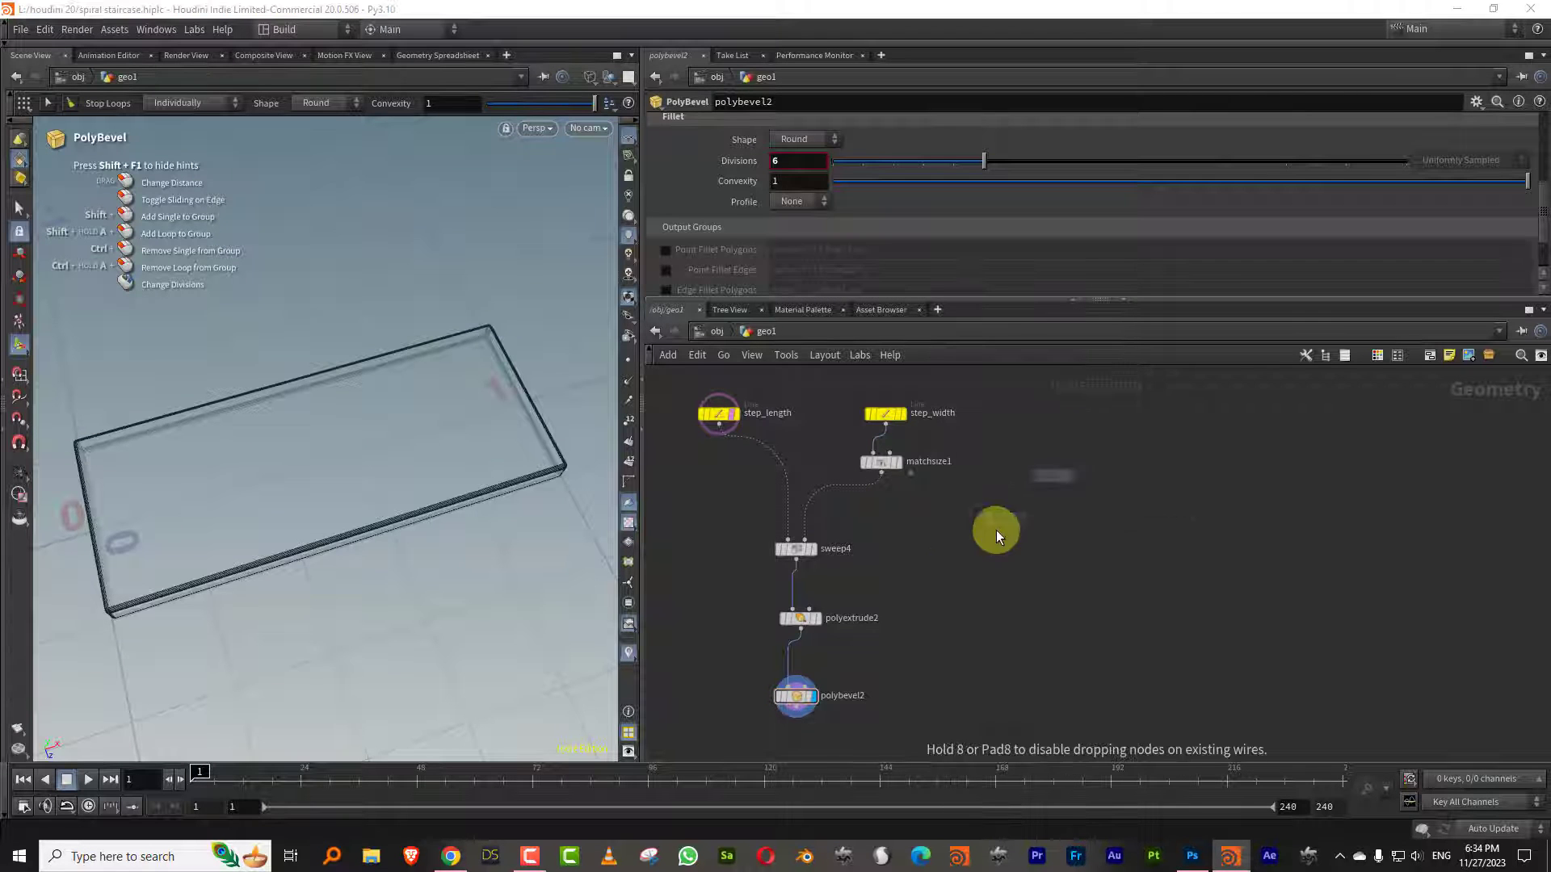
click(941, 586)
click(719, 423)
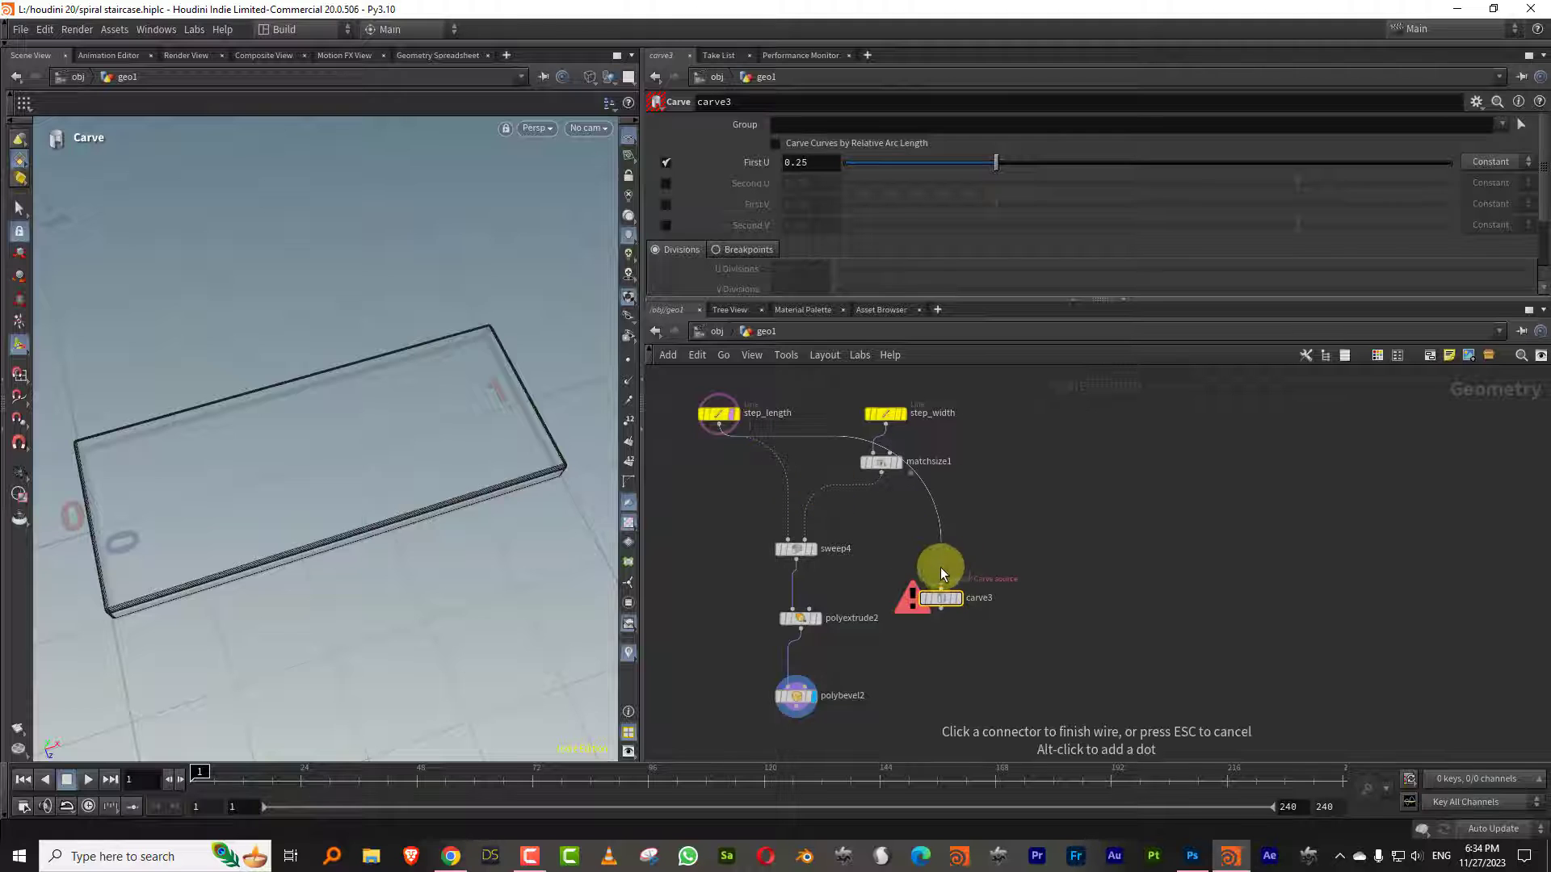
click(940, 586)
drag(942, 602, 992, 586)
scroll(1038, 541, up, 3)
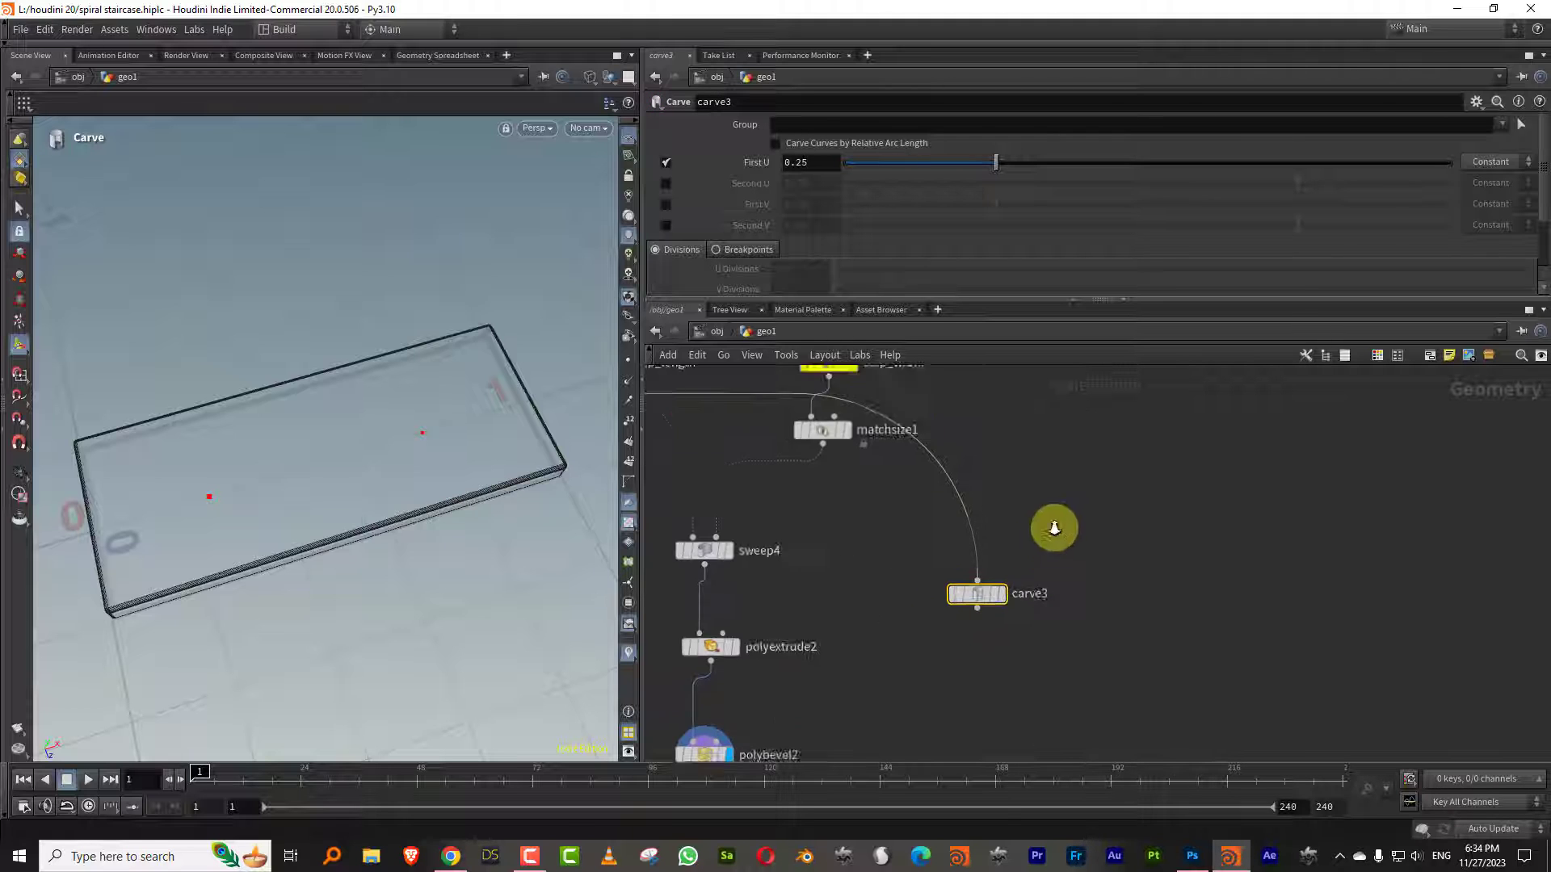
click(1004, 599)
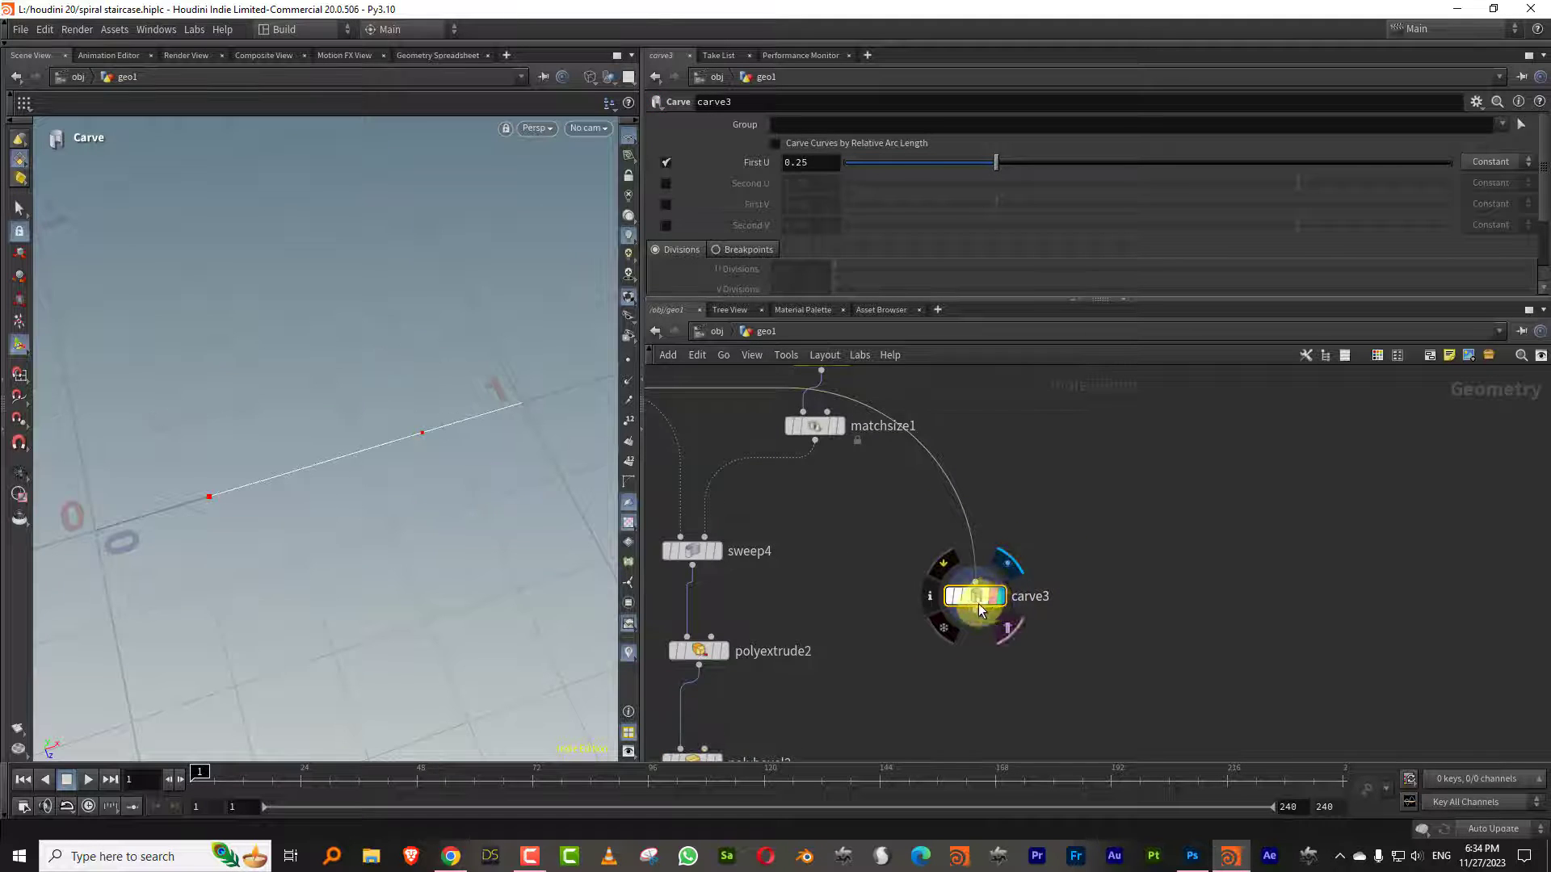
Disable the carve's First U and enable Second U at about 0.856 to trim the line's far end
click(667, 162)
click(666, 183)
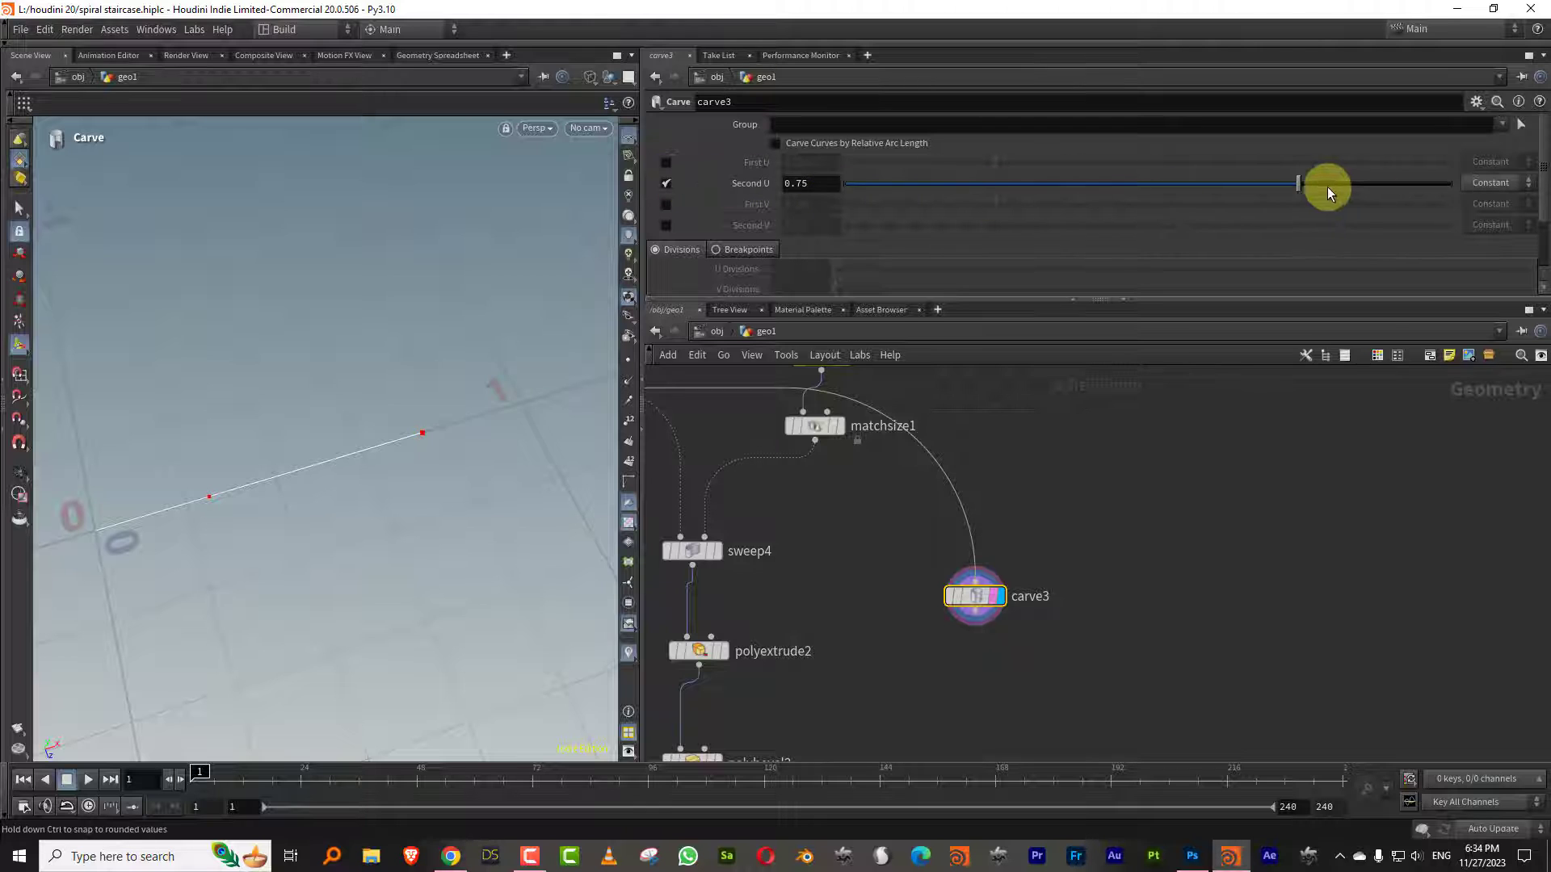
drag(1326, 186, 1361, 184)
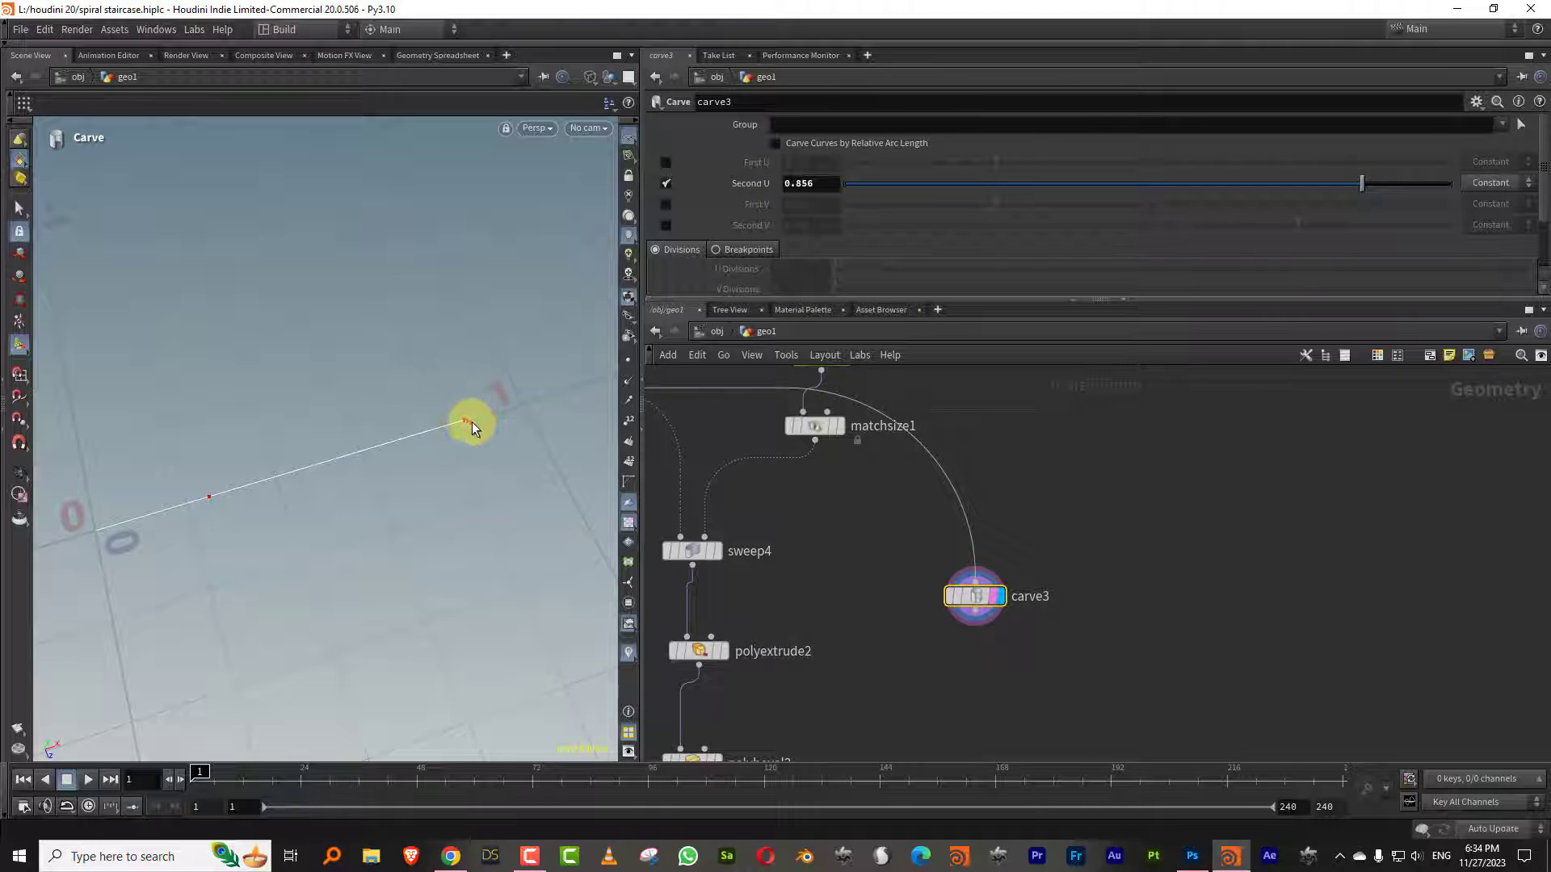
Add a Group by Range node fed by the carve and display it
key(Tab)
text(range)
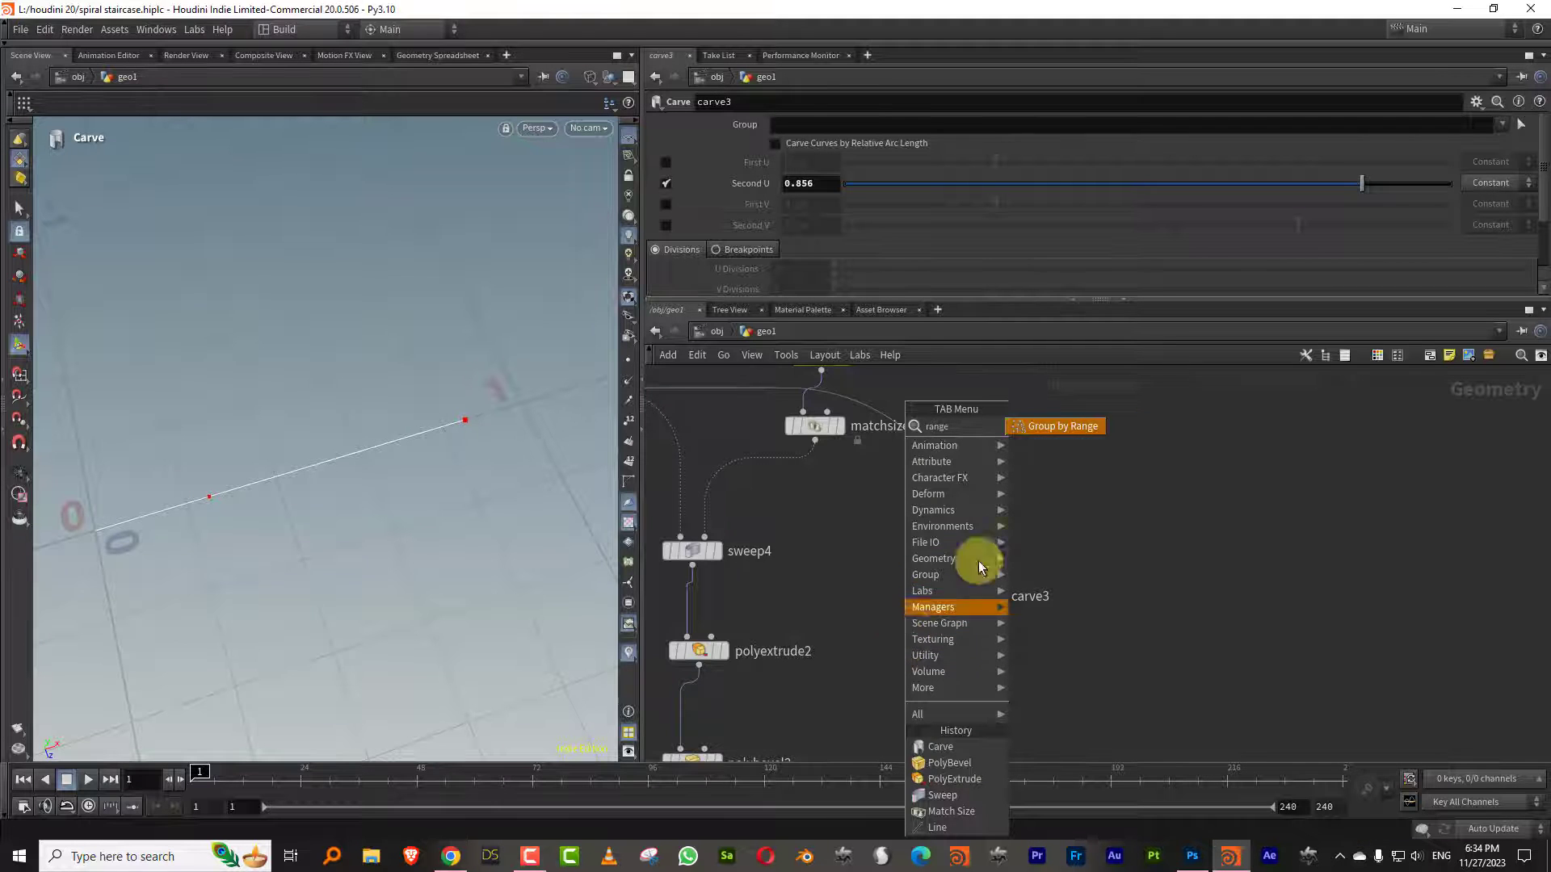
click(1067, 424)
click(978, 693)
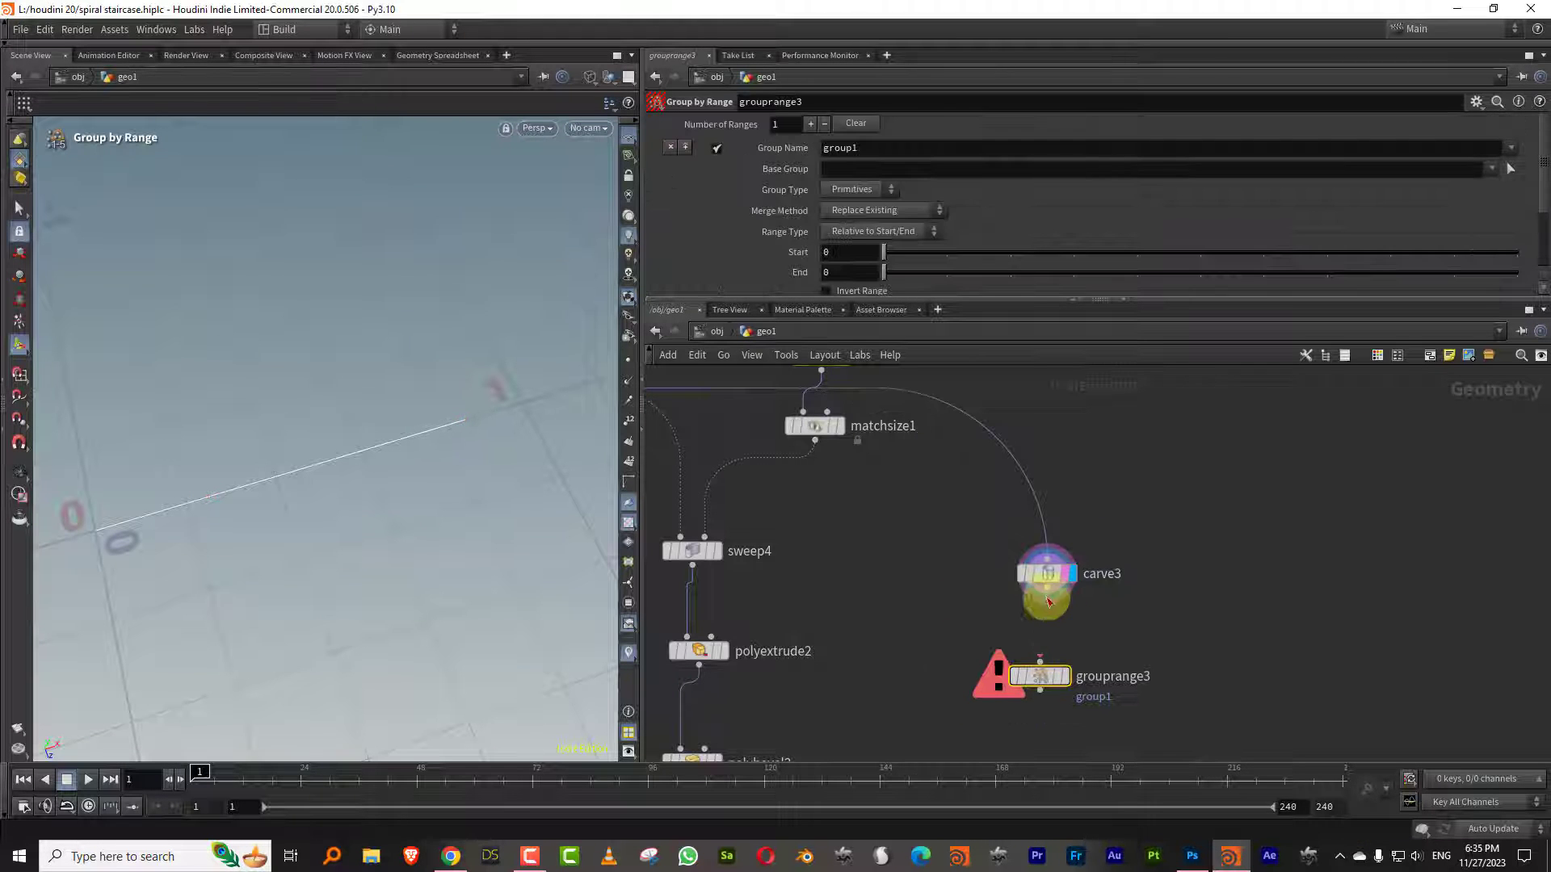
drag(1046, 602, 1039, 661)
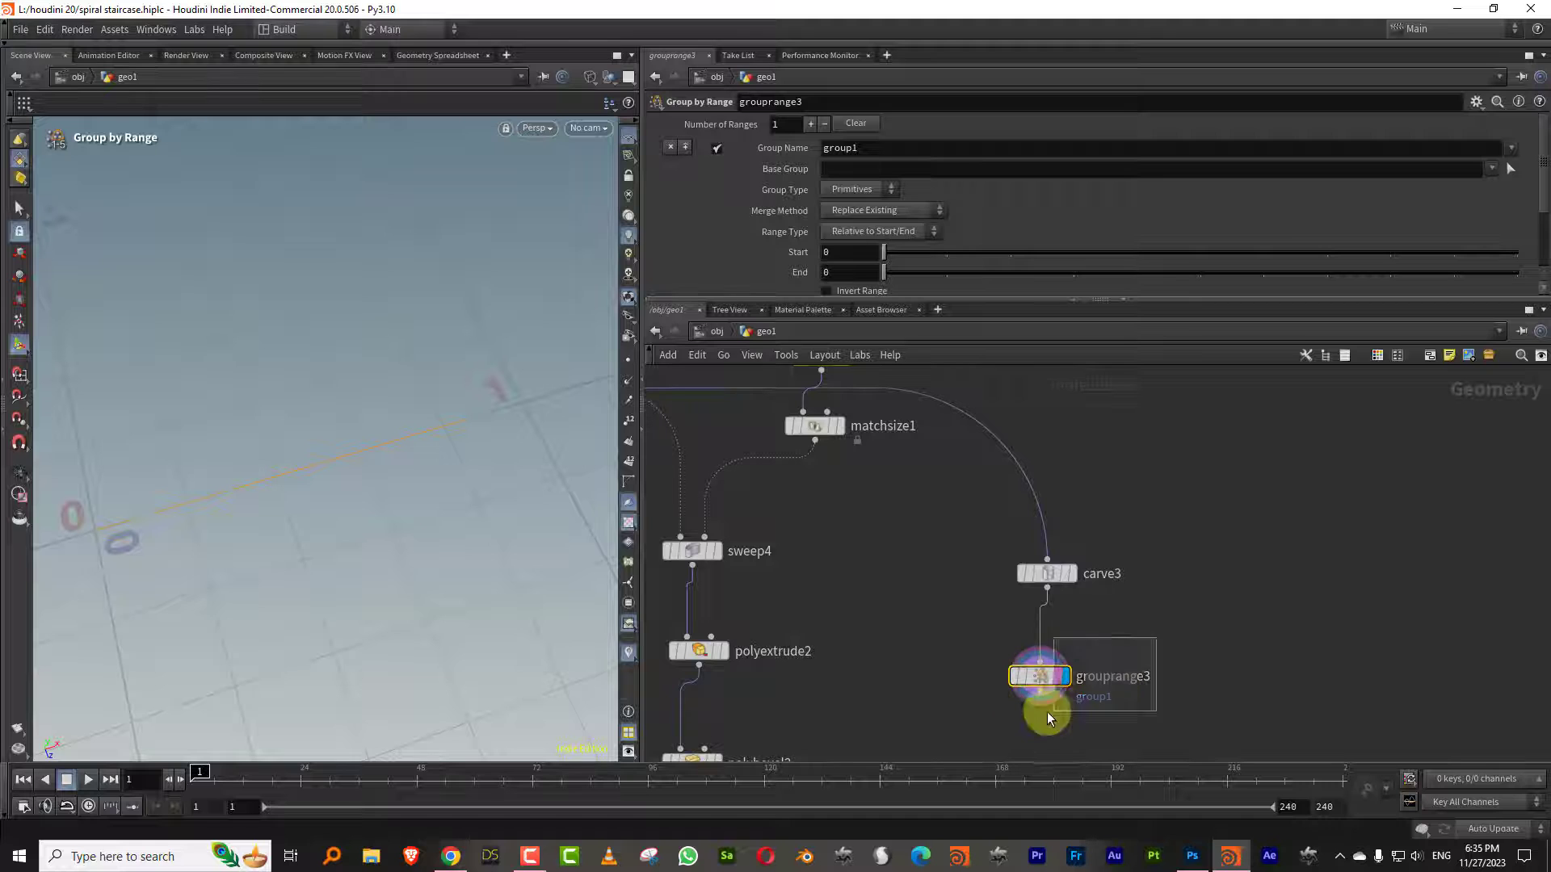
Name the range group end, set its type to Points, its End to 1, and enable Invert Range
double_click(838, 148)
text(end)
key(Return)
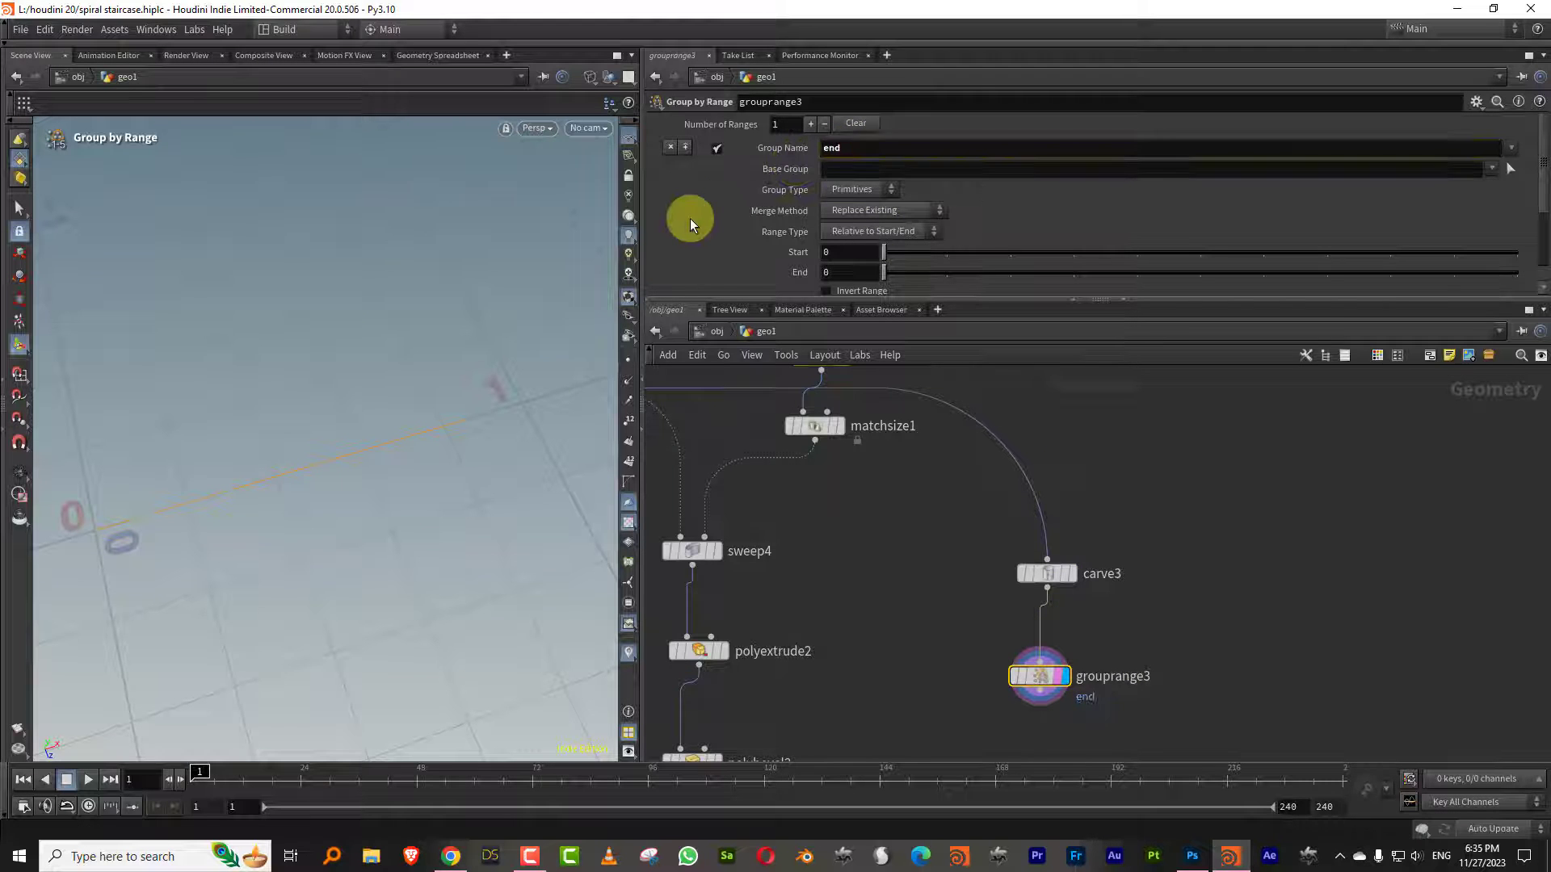
click(852, 189)
click(856, 208)
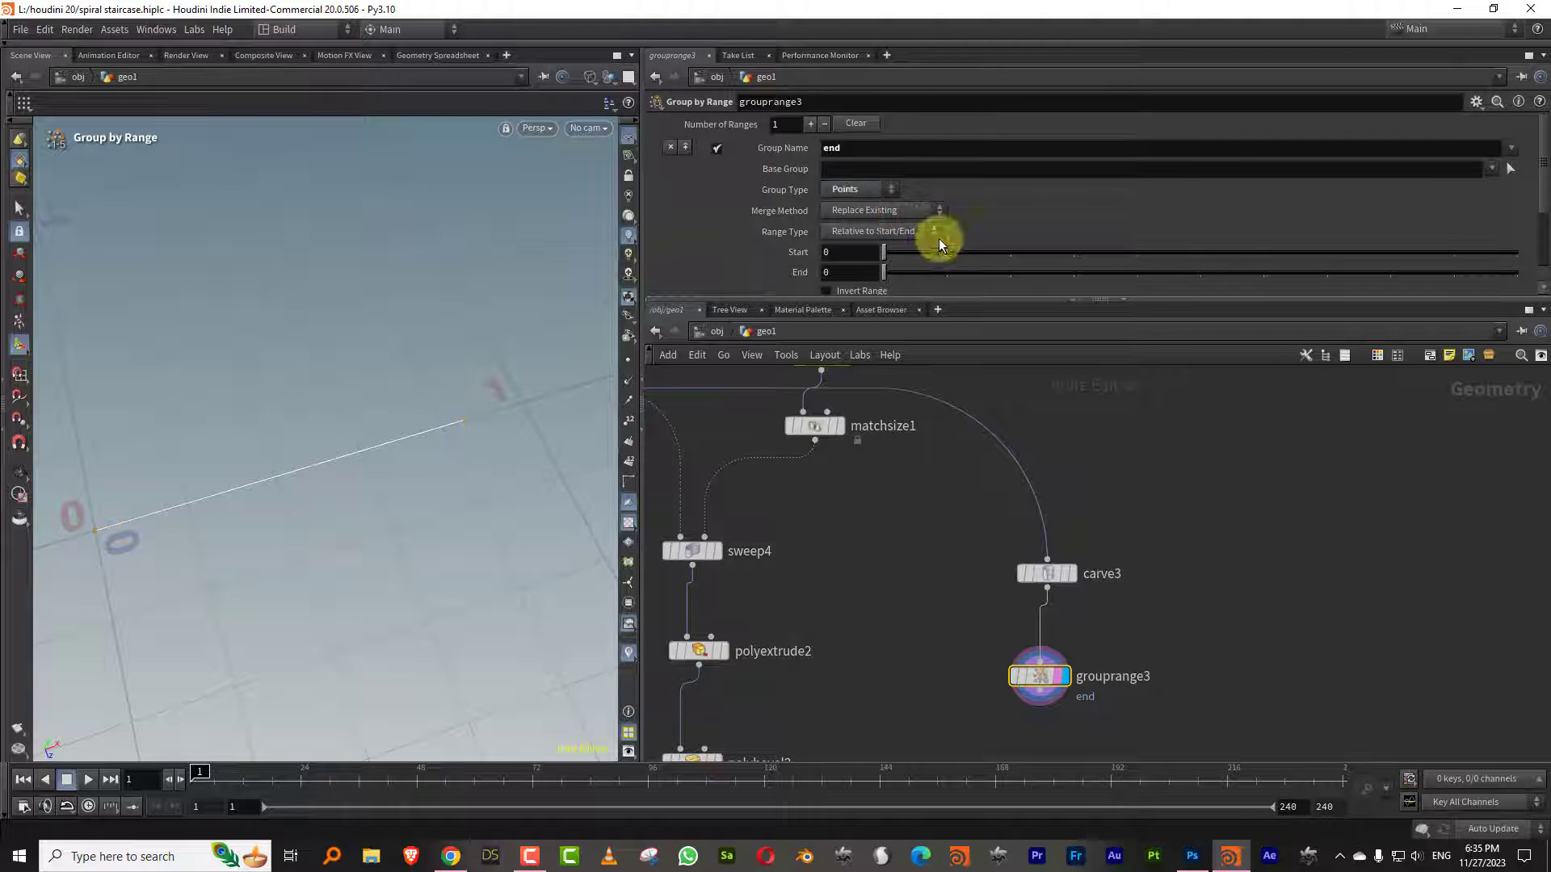
drag(881, 300, 877, 405)
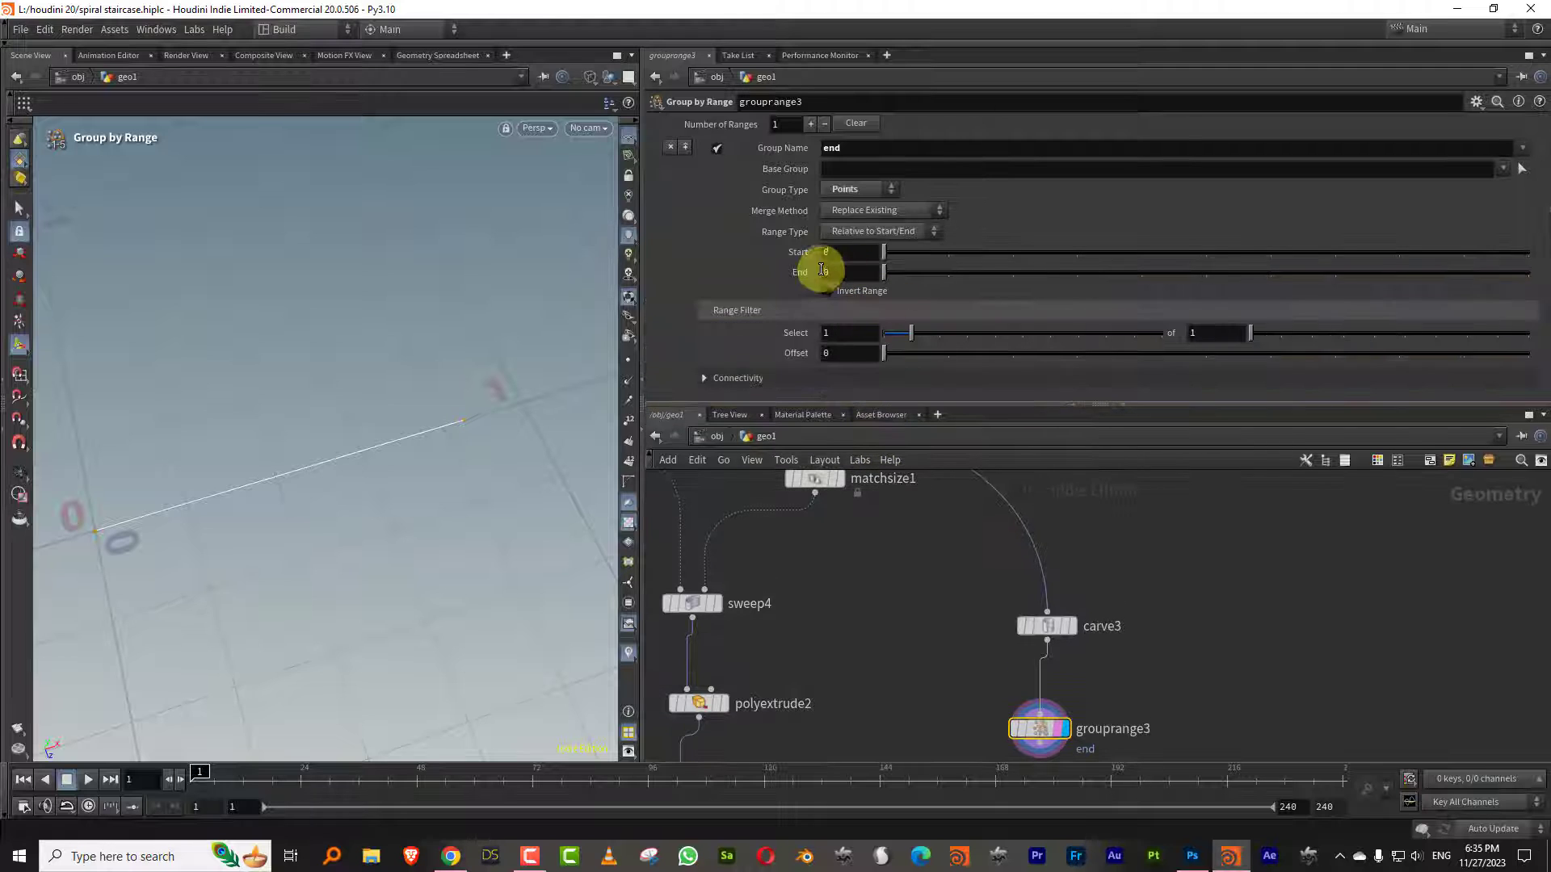
click(943, 272)
Try inserting a Resample node between the carve and the Group by Range node
key(Tab)
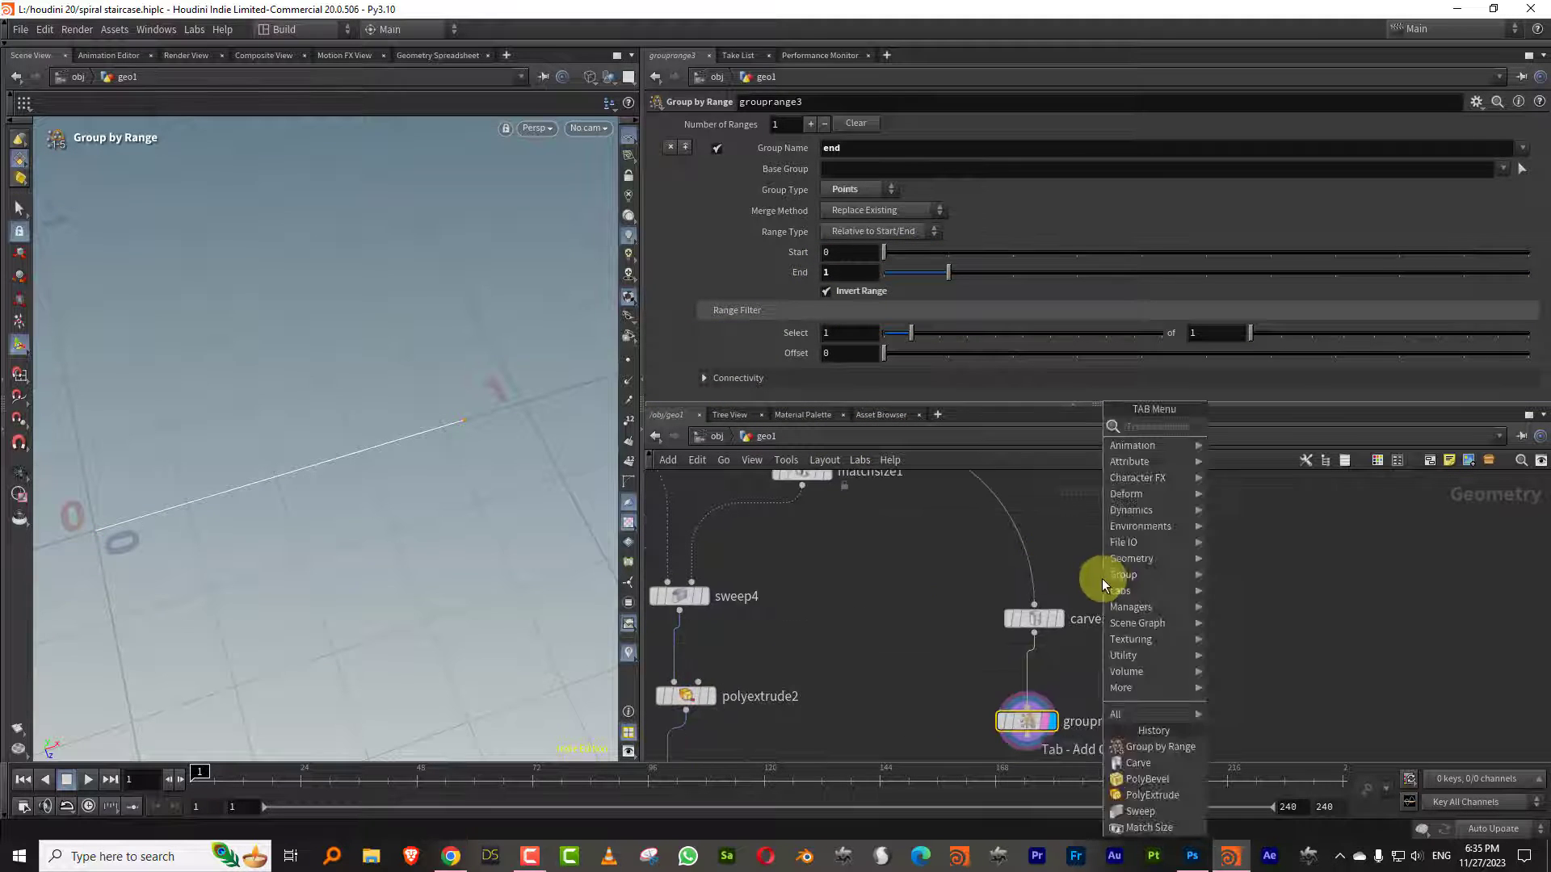
text(resa)
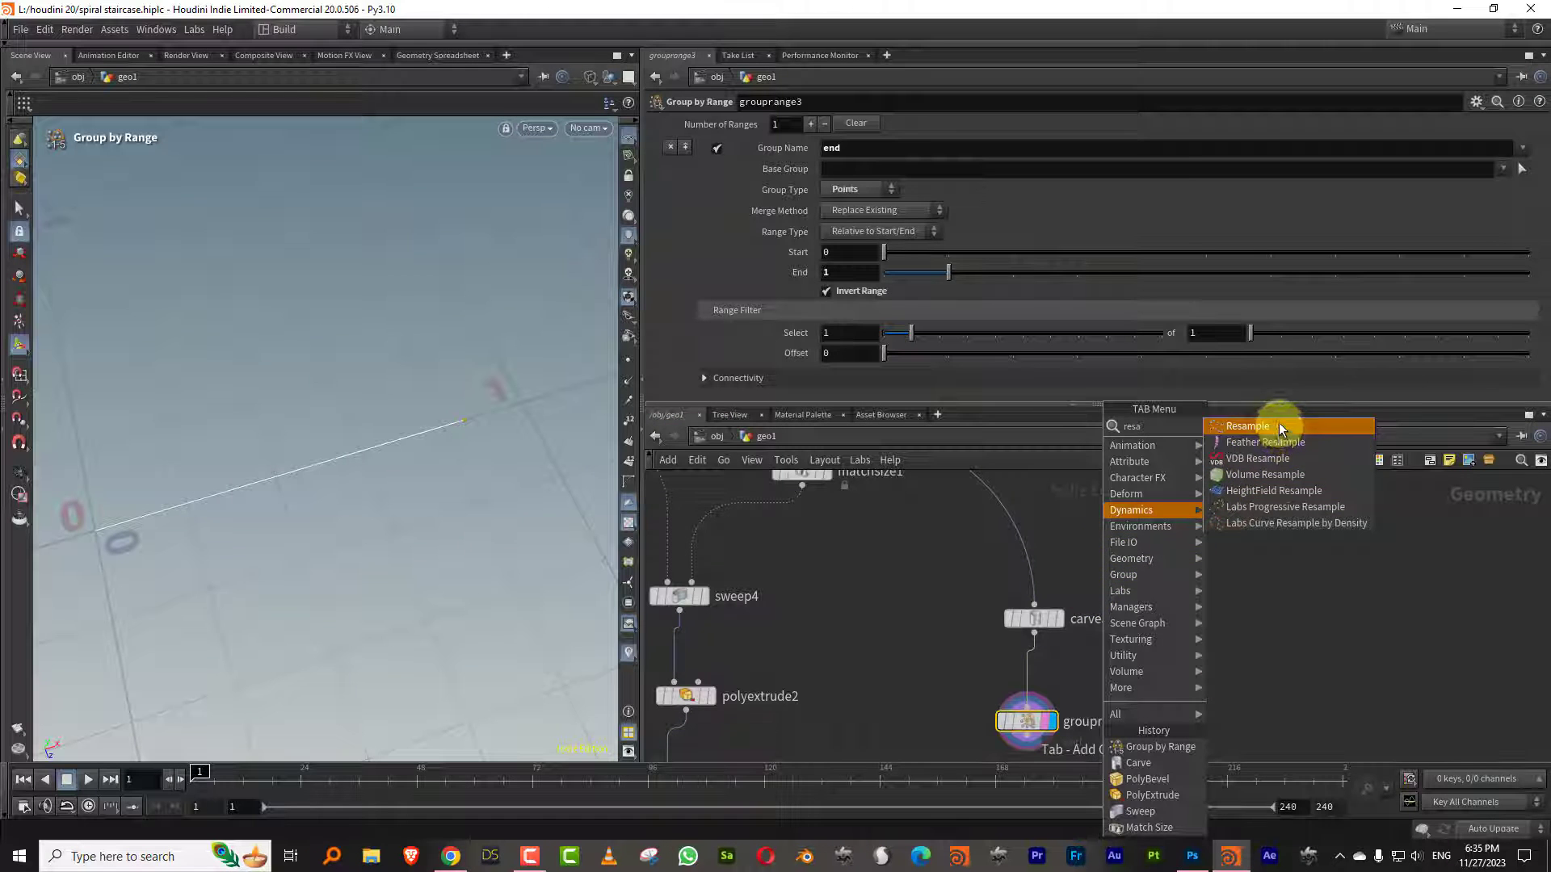
click(1278, 425)
click(1026, 675)
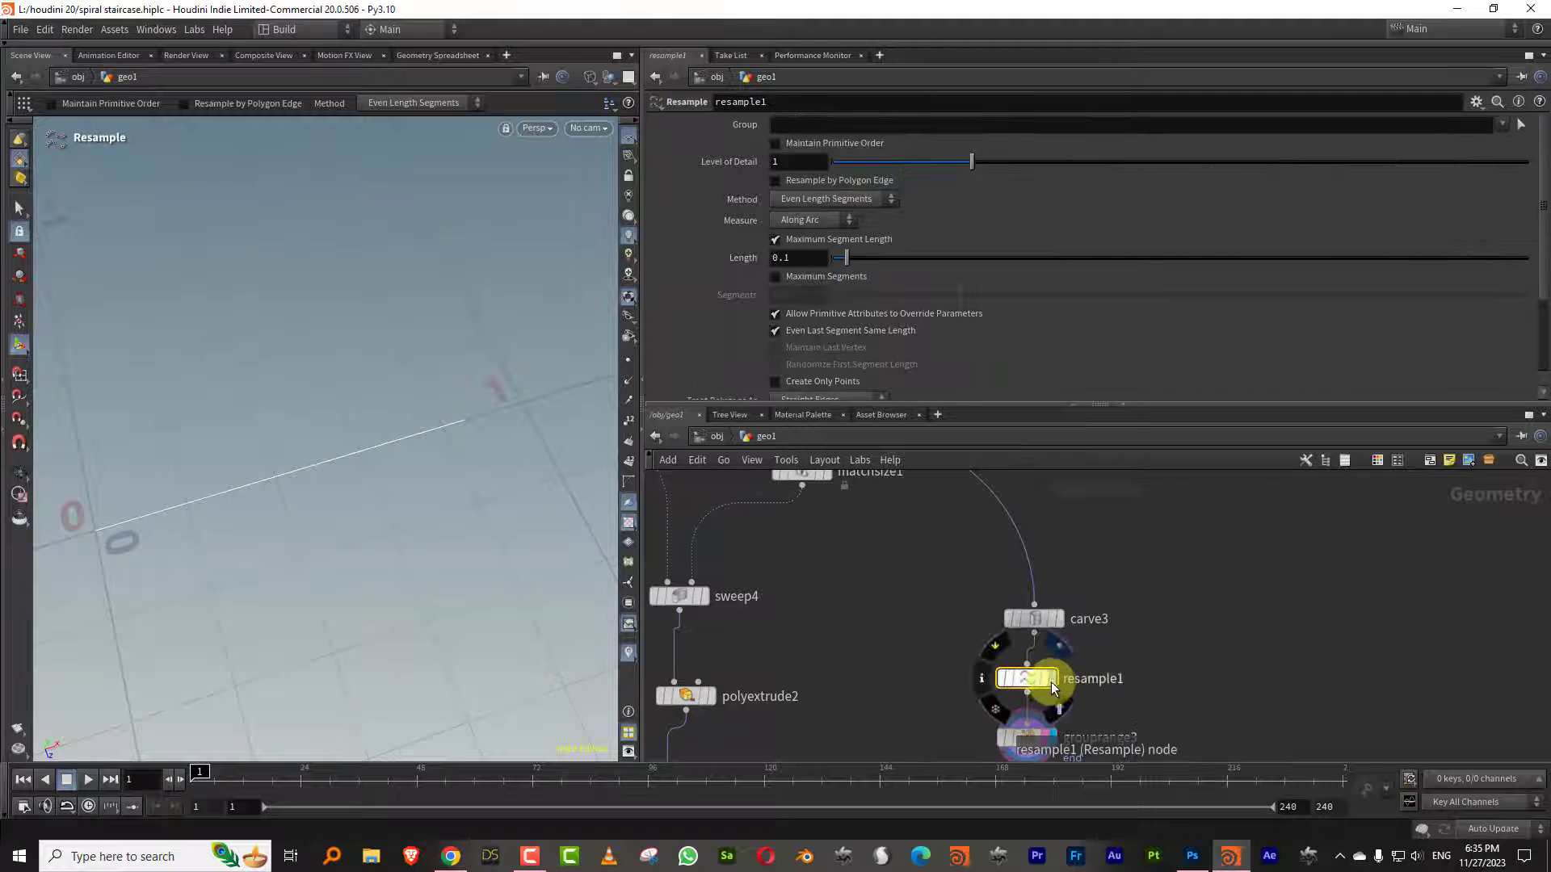
click(1033, 644)
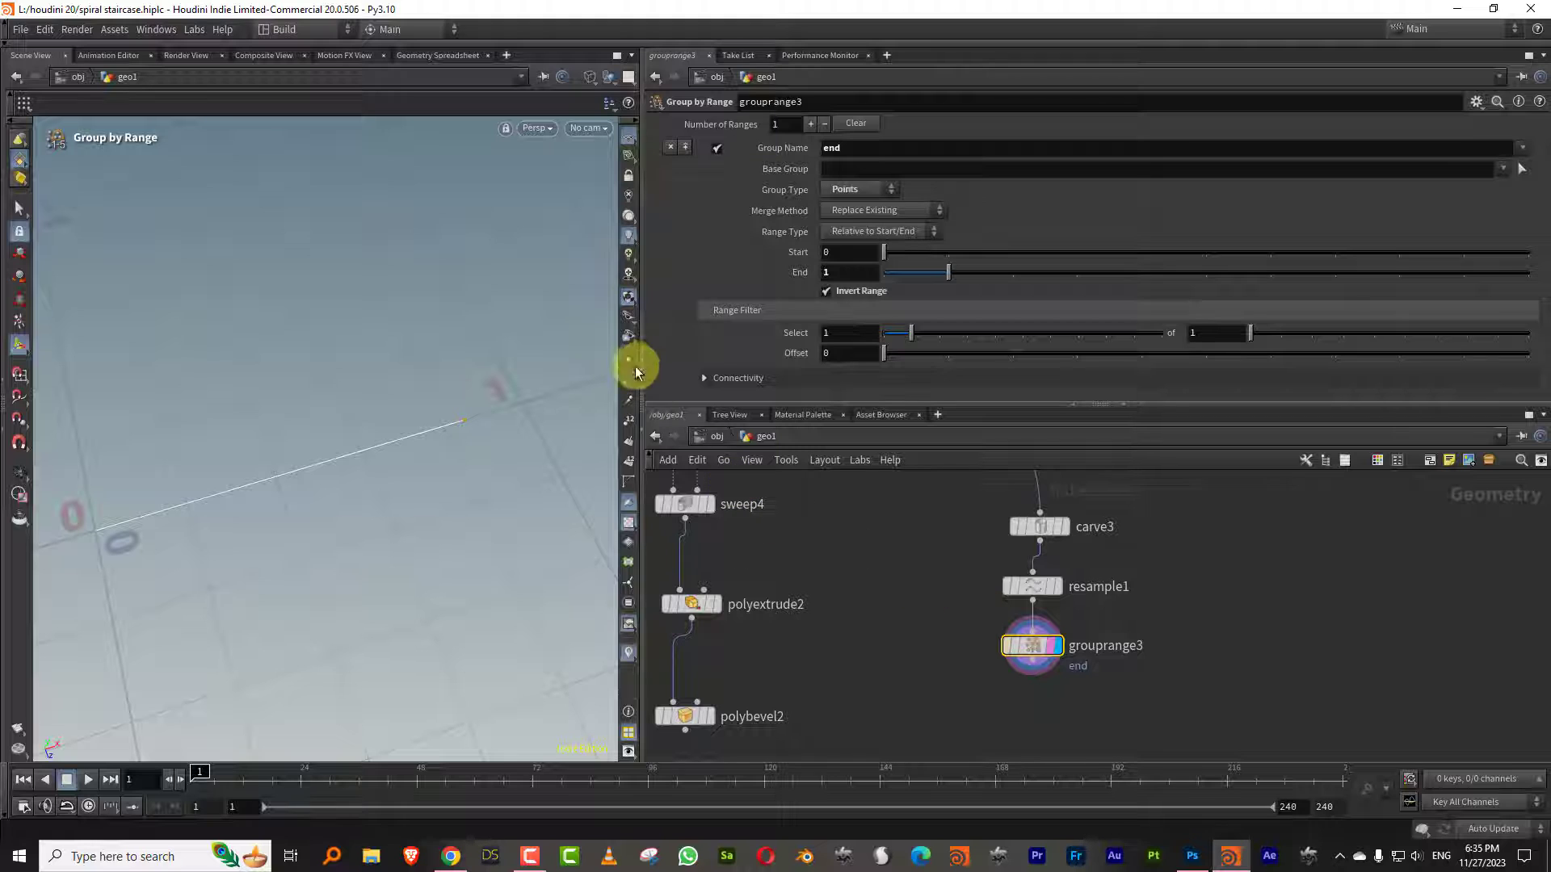
Switch the resample from maximum segment length to a higher maximum segment count, then delete the Resample node
click(1099, 586)
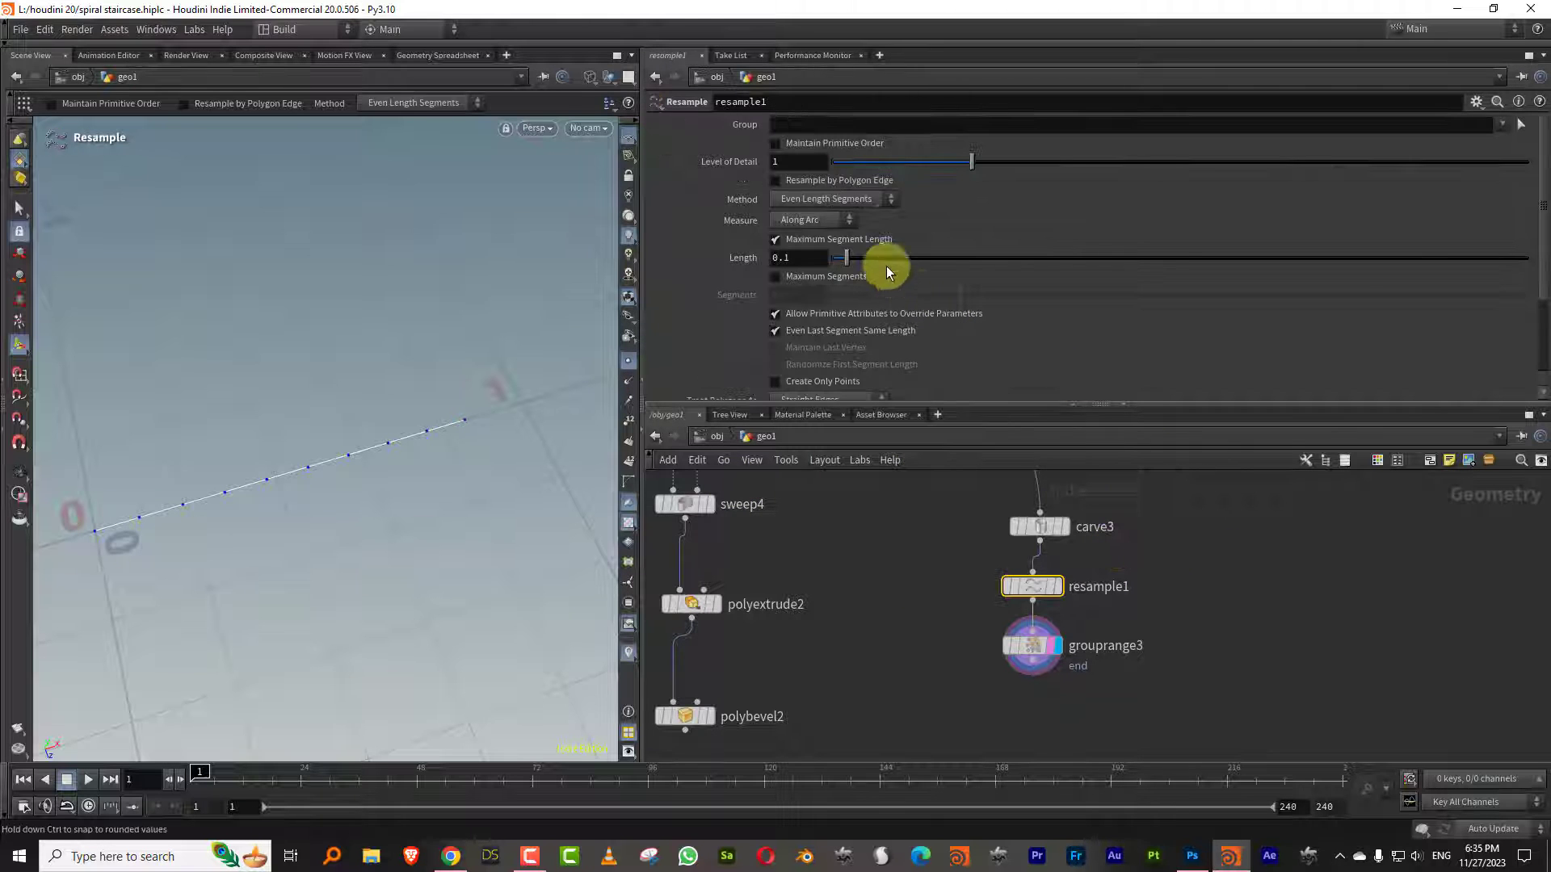
click(840, 240)
click(865, 276)
drag(1050, 295, 1328, 295)
click(1022, 647)
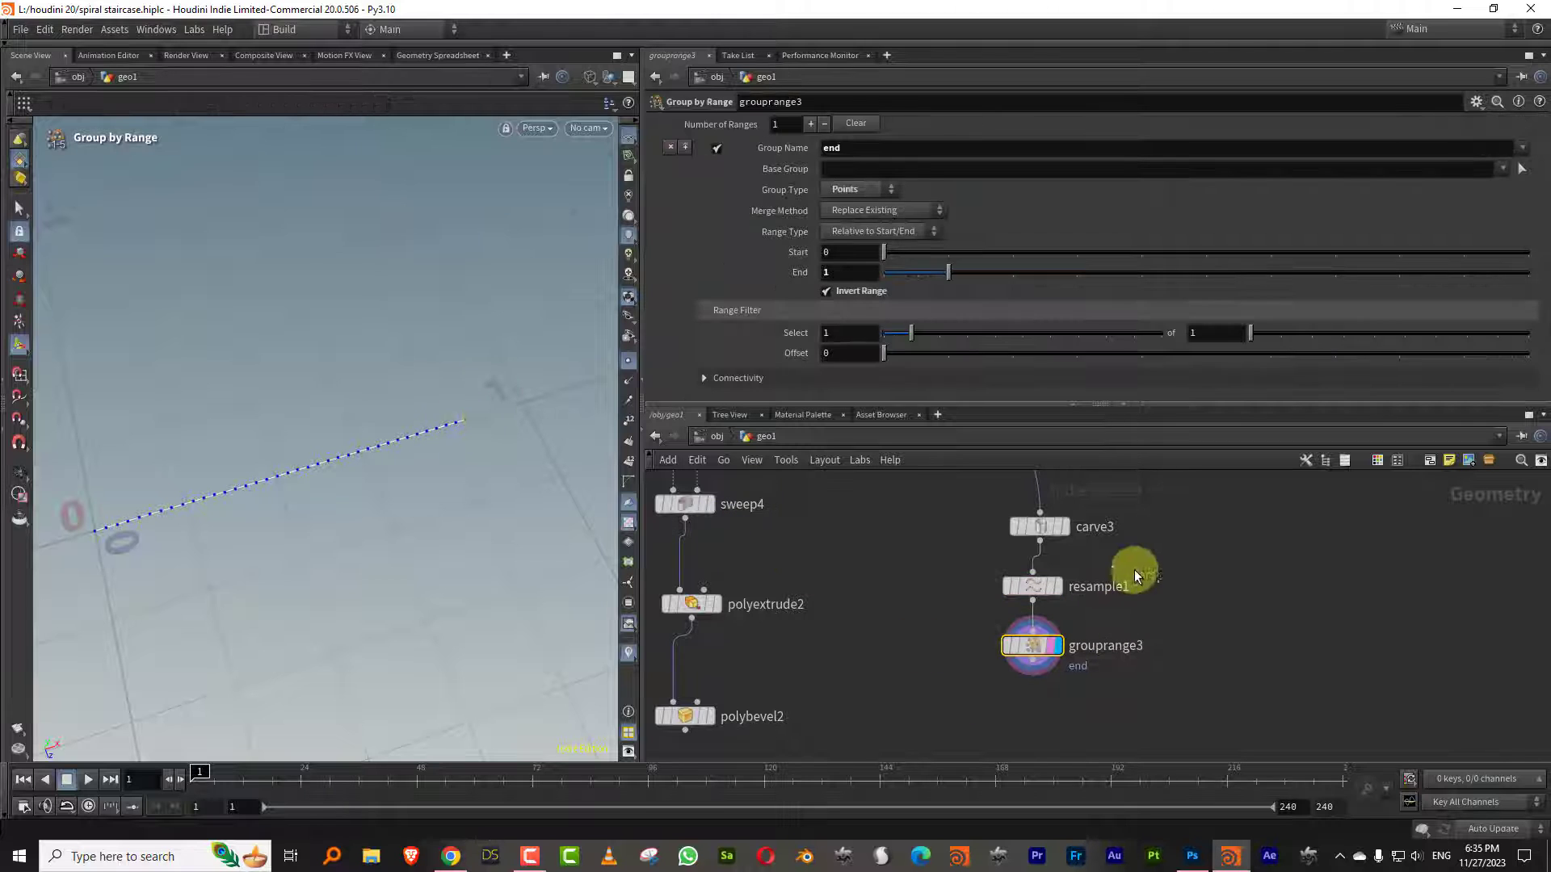
click(1026, 585)
key(Delete)
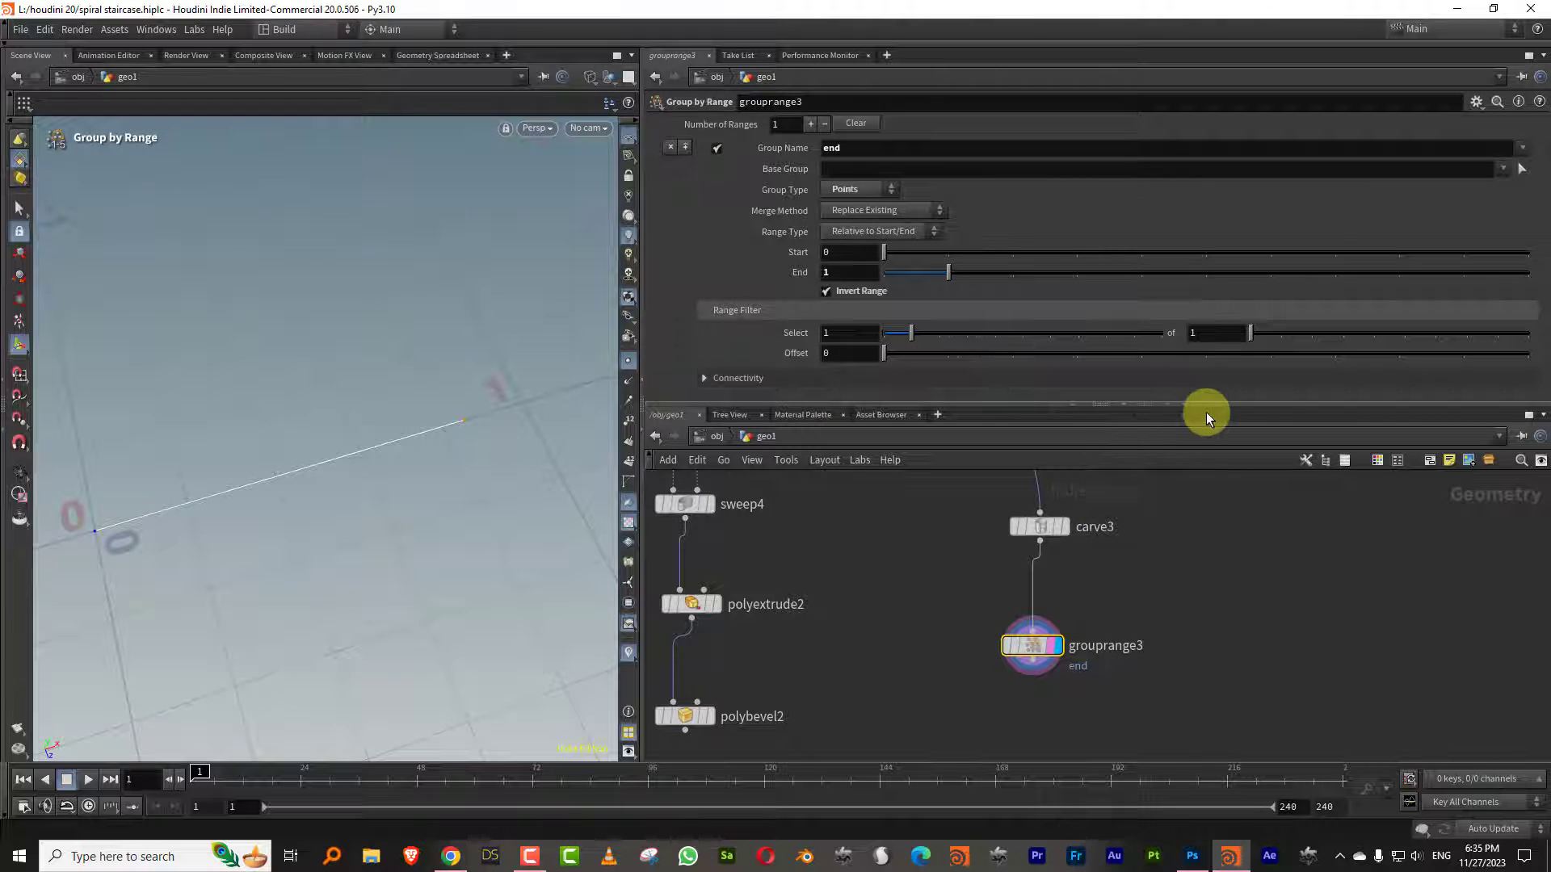
Add a new Line node beside the Group by Range node for the railing rod
drag(1158, 404, 1131, 327)
scroll(1068, 538, down, 3)
key(Tab)
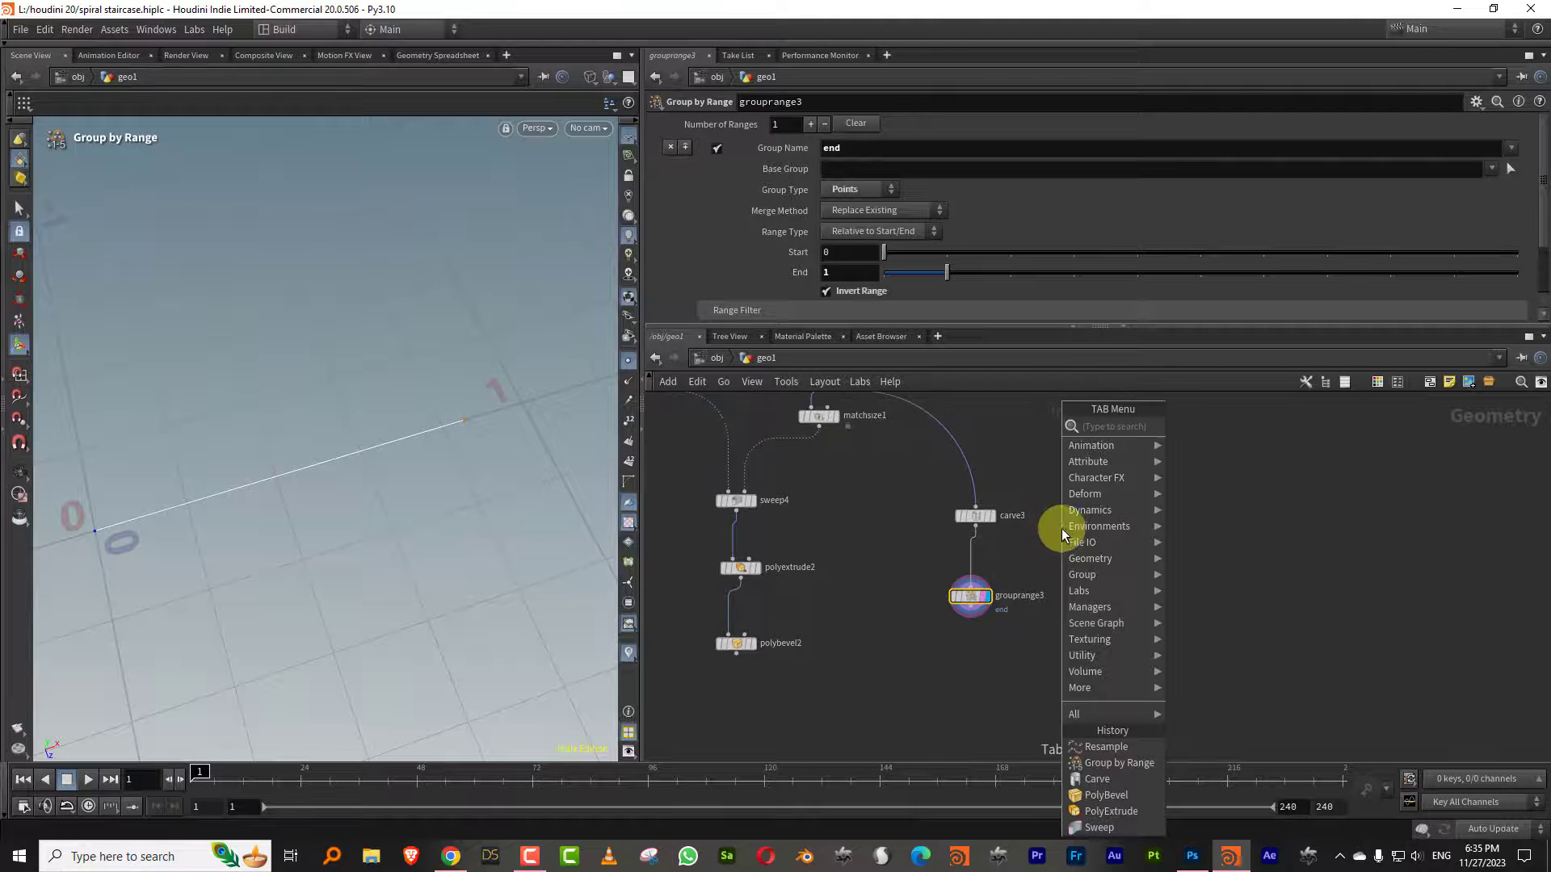
mouse_move(1115, 478)
click(1230, 428)
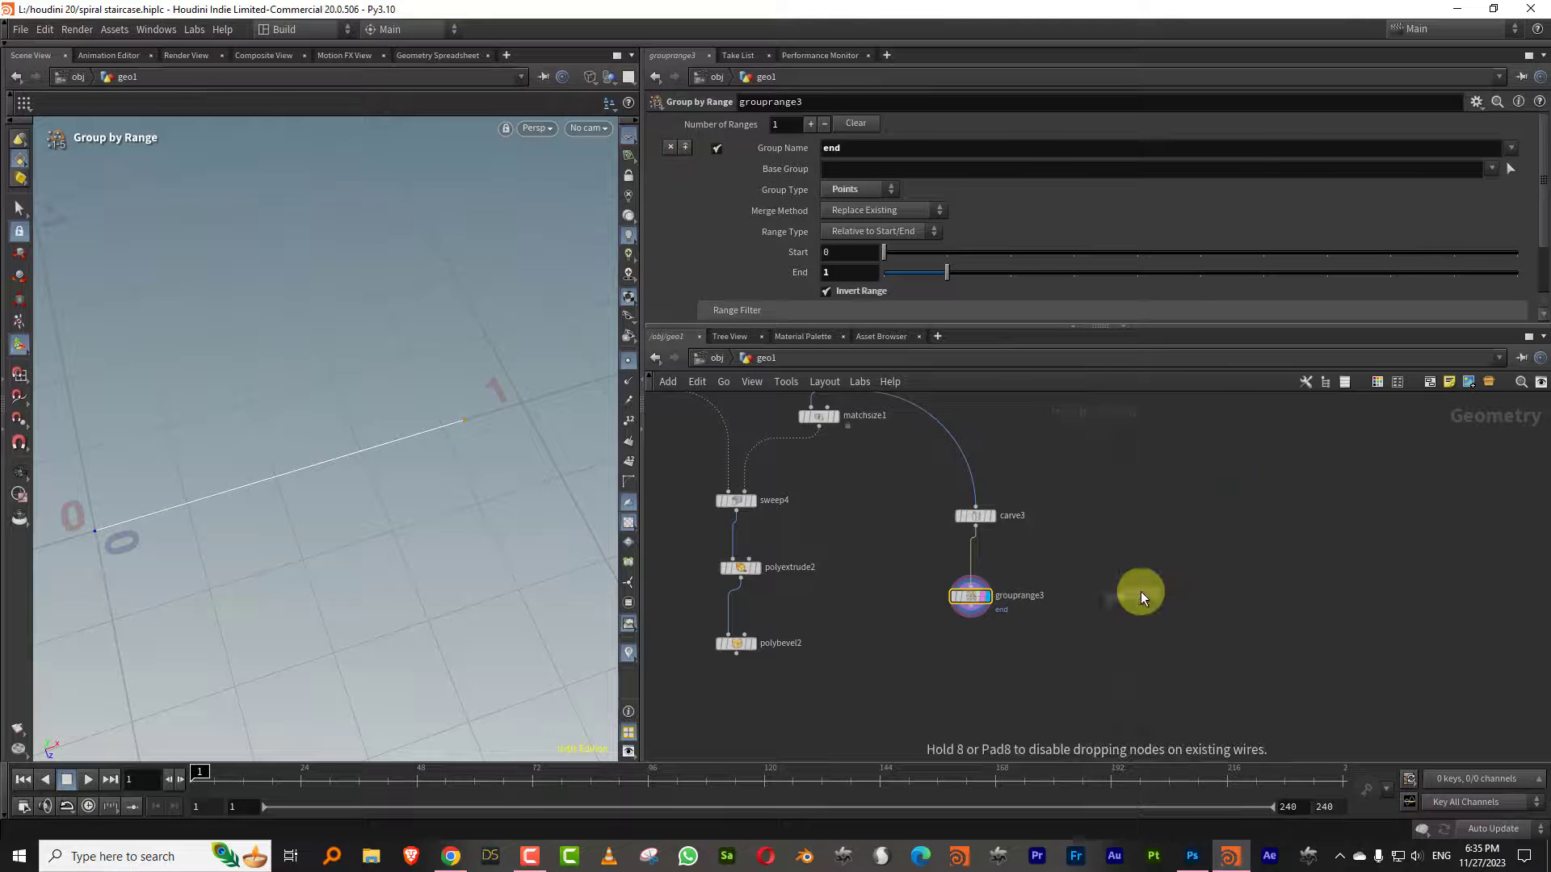
click(1140, 595)
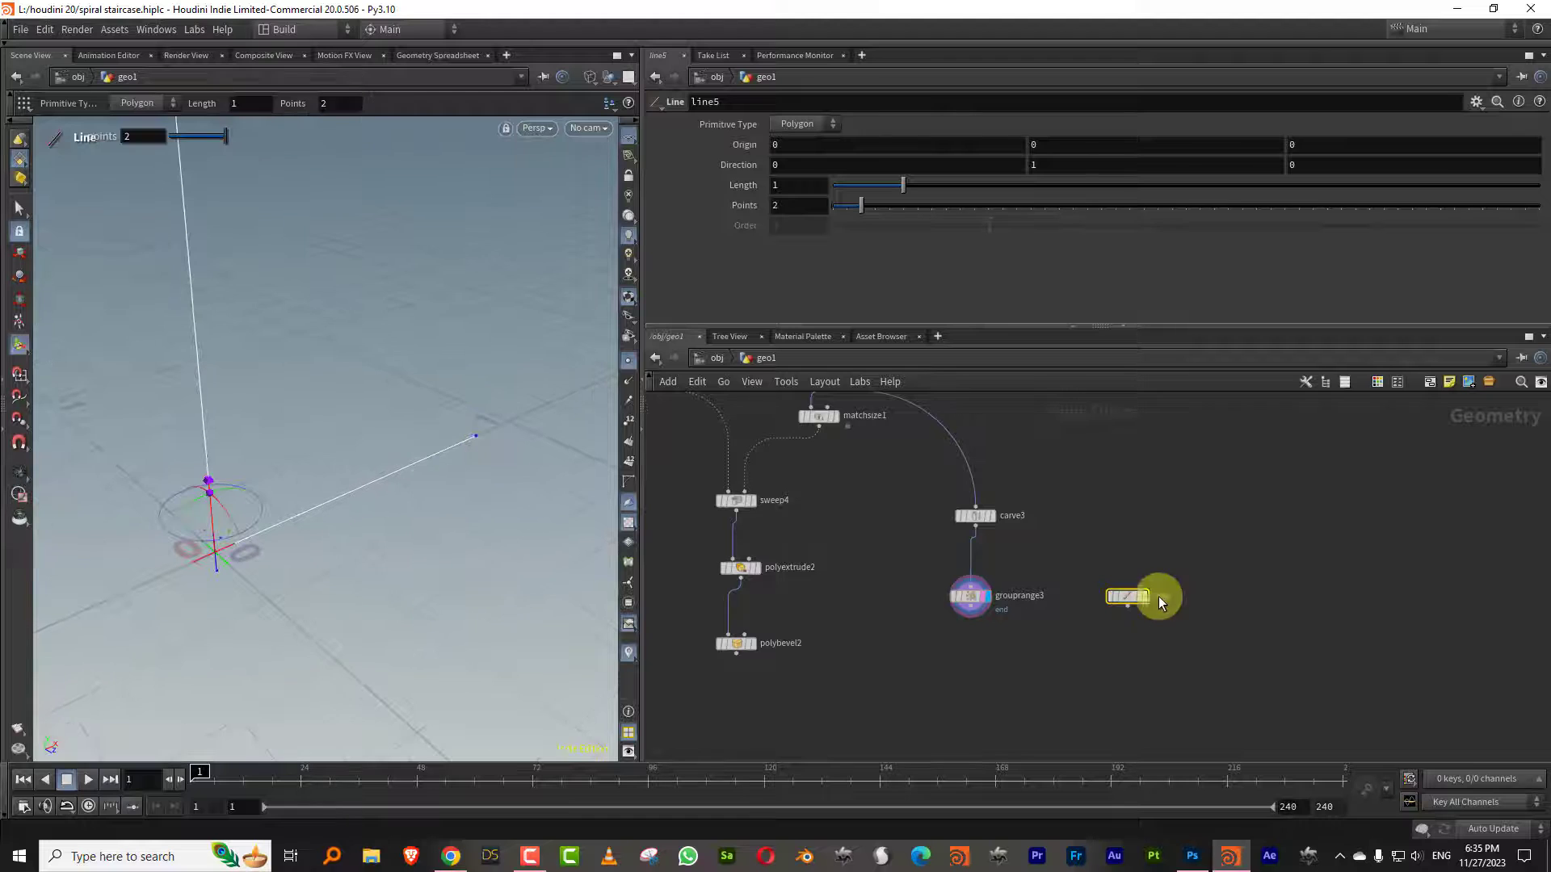
Rename the new line node rod_ht
scroll(1156, 595, up, 3)
double_click(1147, 609)
text(rob)
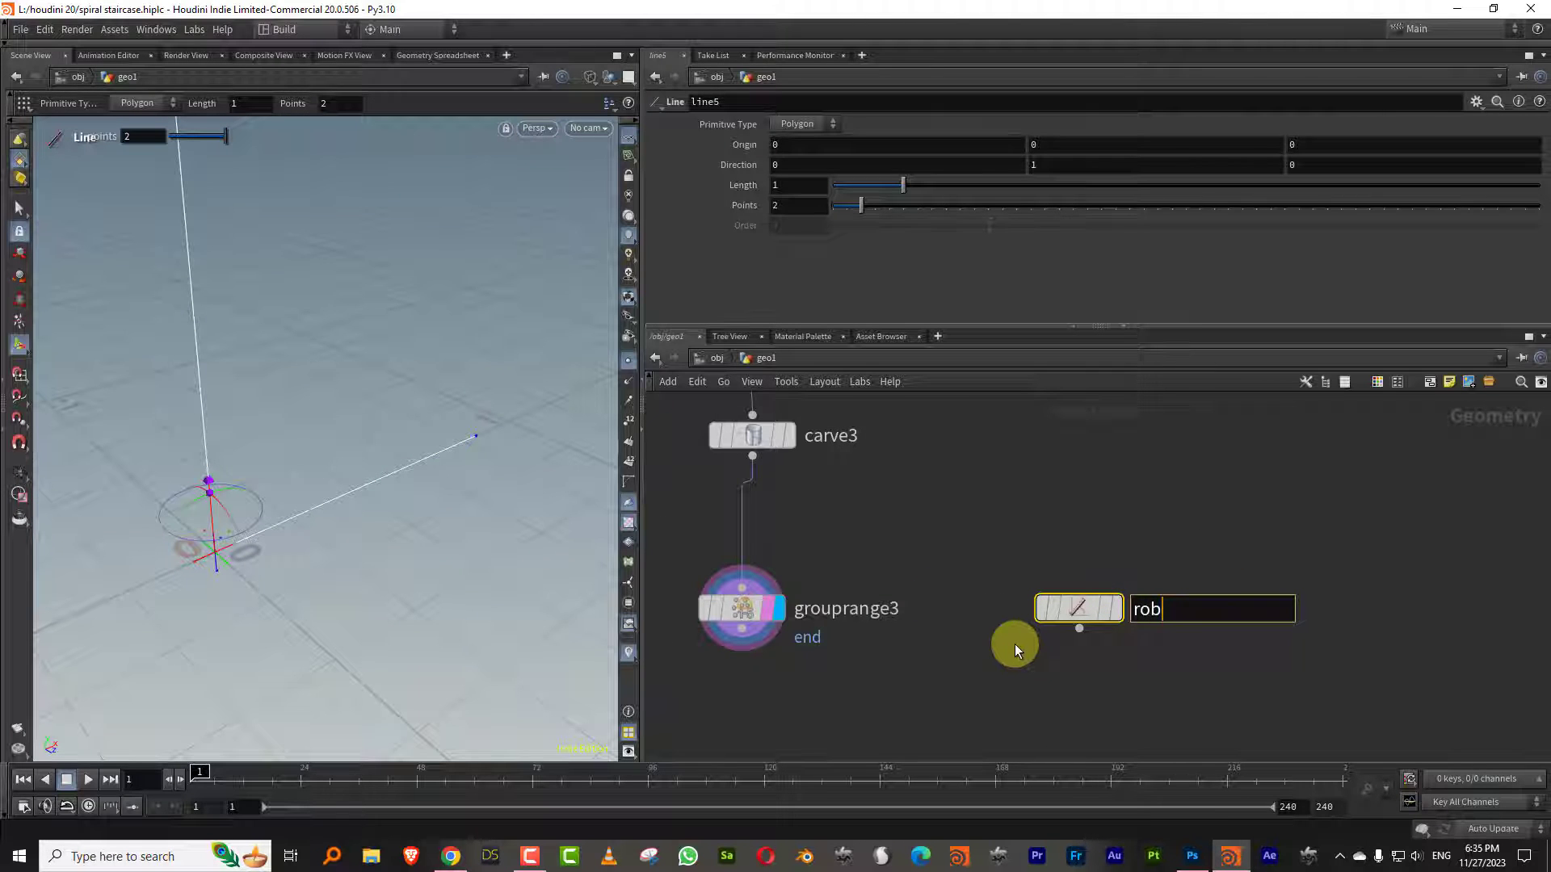
key(BackSpace)
text(d_ht)
key(Return)
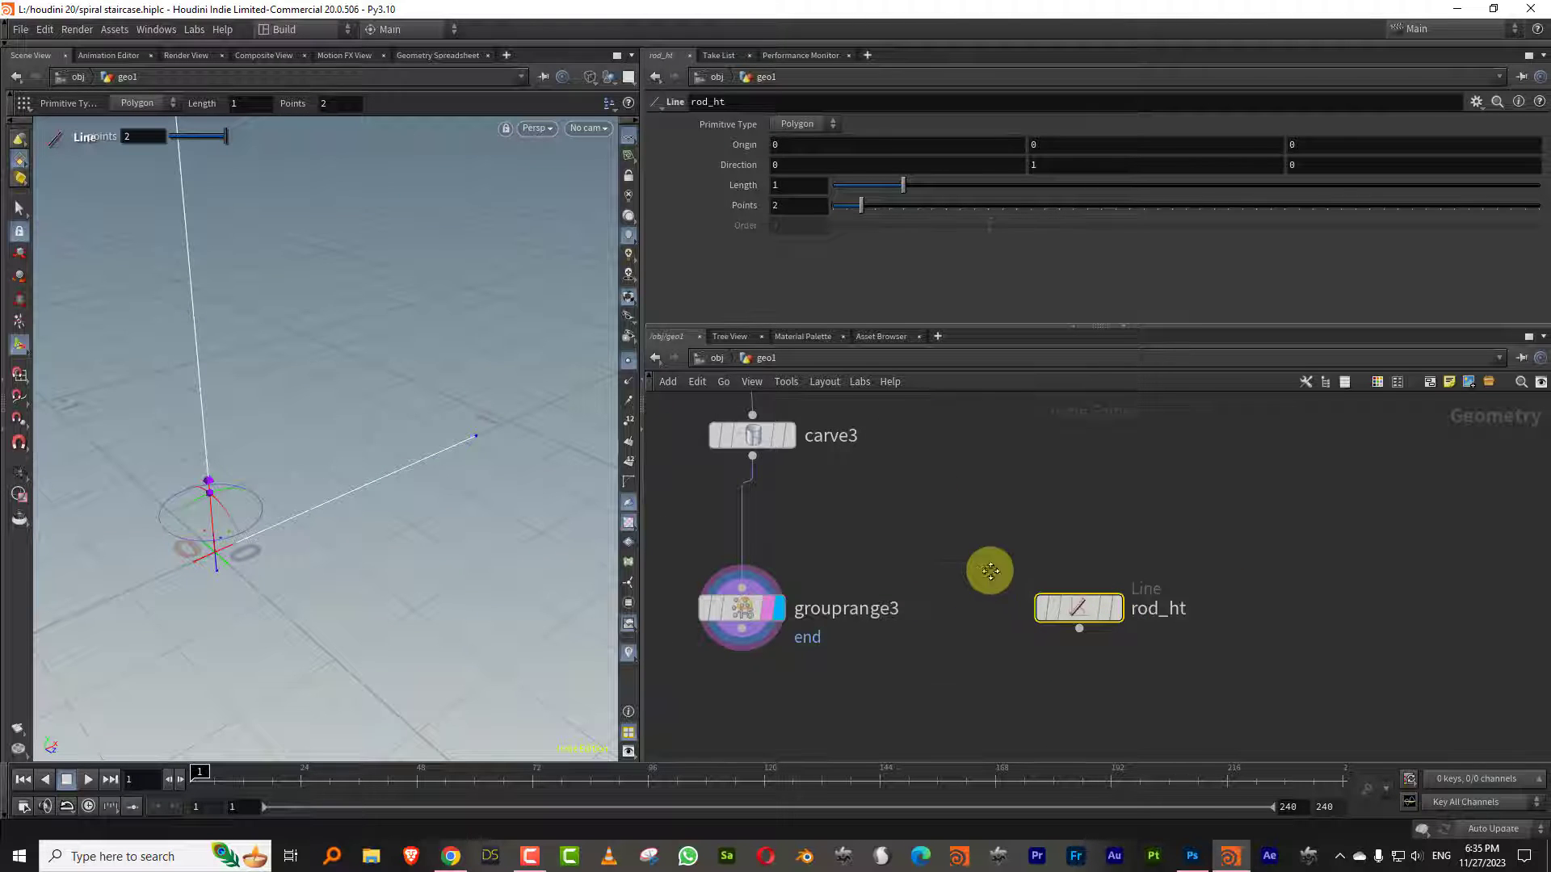
Add a Copy to Points node below the rod_ht line and the Group by Range node
middle_drag(986, 563, 999, 479)
key(Tab)
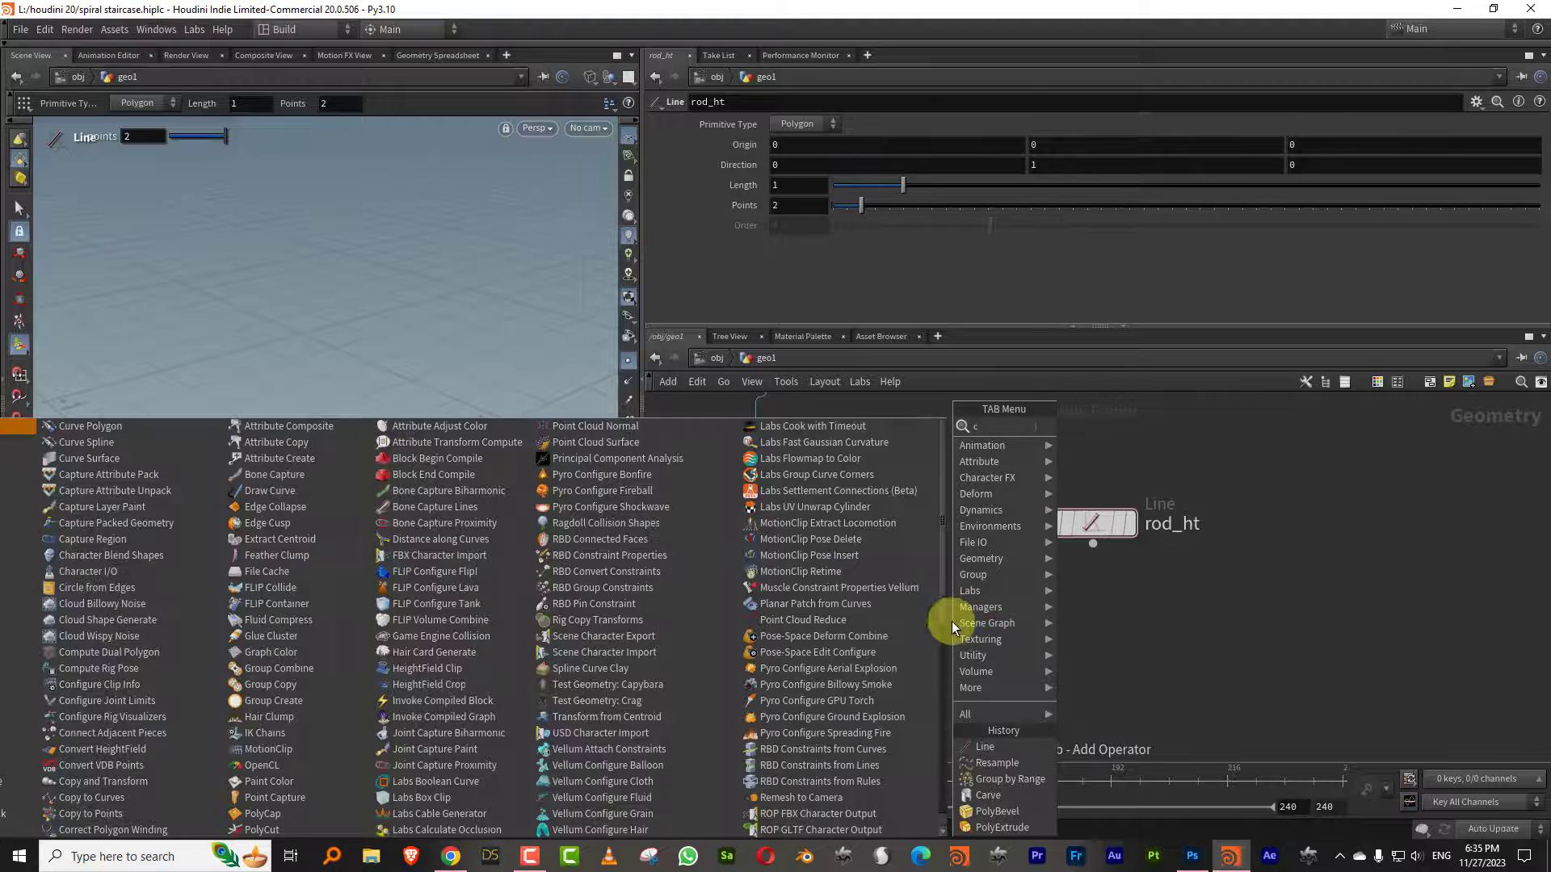
text(copyt)
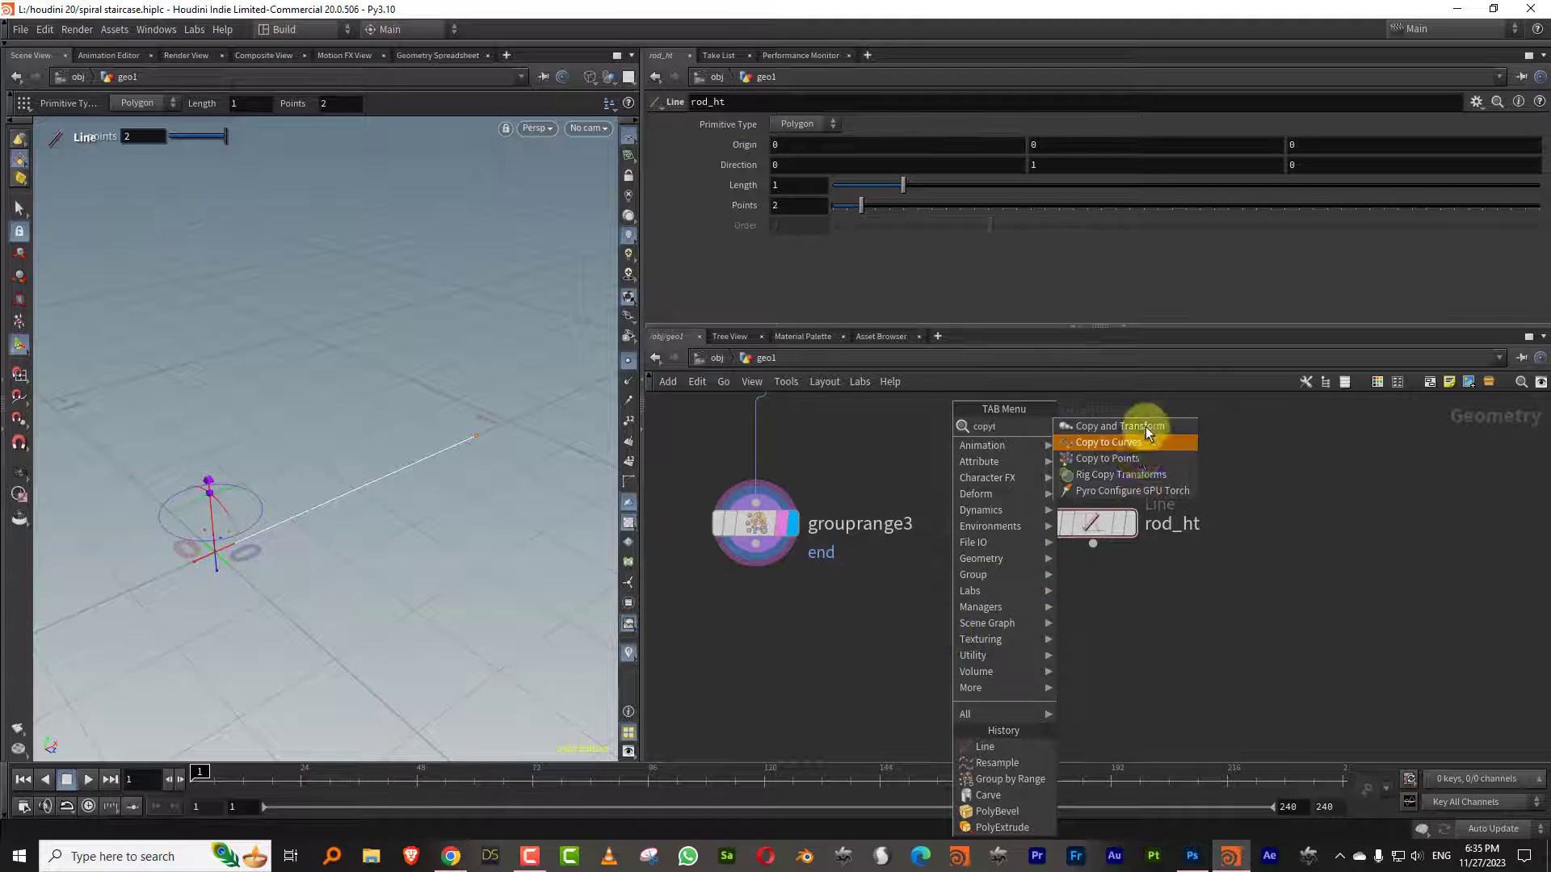
click(1138, 458)
click(811, 717)
Rearrange the carve, Group by Range and Copy to Points nodes so the branch lines up beside rod_ht
scroll(944, 542, down, 5)
click(888, 476)
shift+click(880, 536)
mouse_move(880, 536)
mouse_down()
mouse_move(992, 497)
mouse_move(888, 532)
mouse_up()
drag(904, 598, 981, 552)
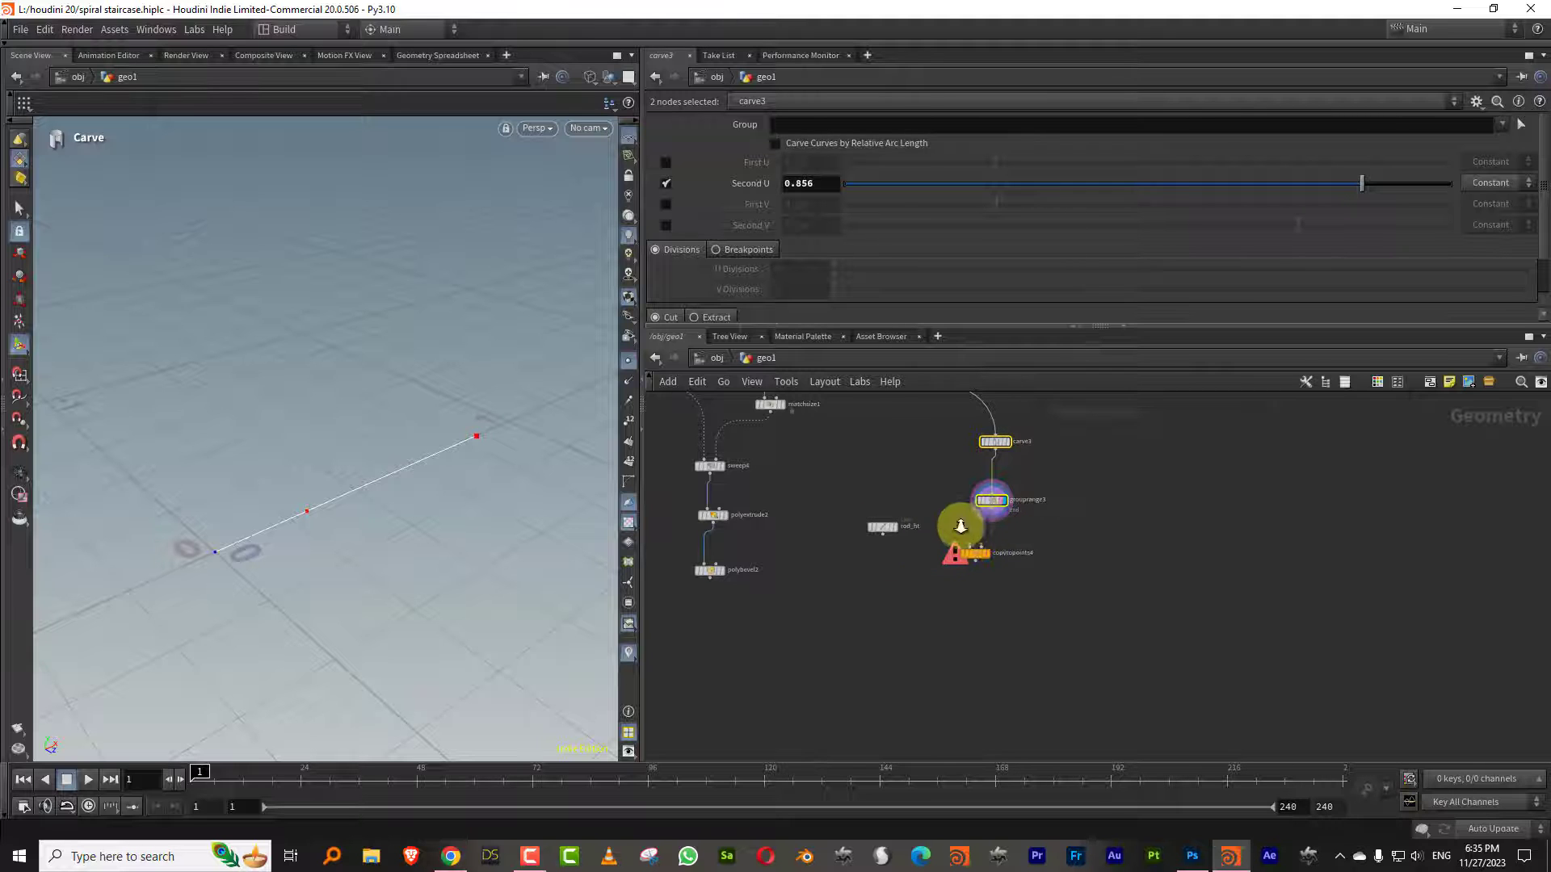
Set the Copy to Points node's target points to the end group
scroll(961, 525, up, 3)
click(789, 165)
text(end)
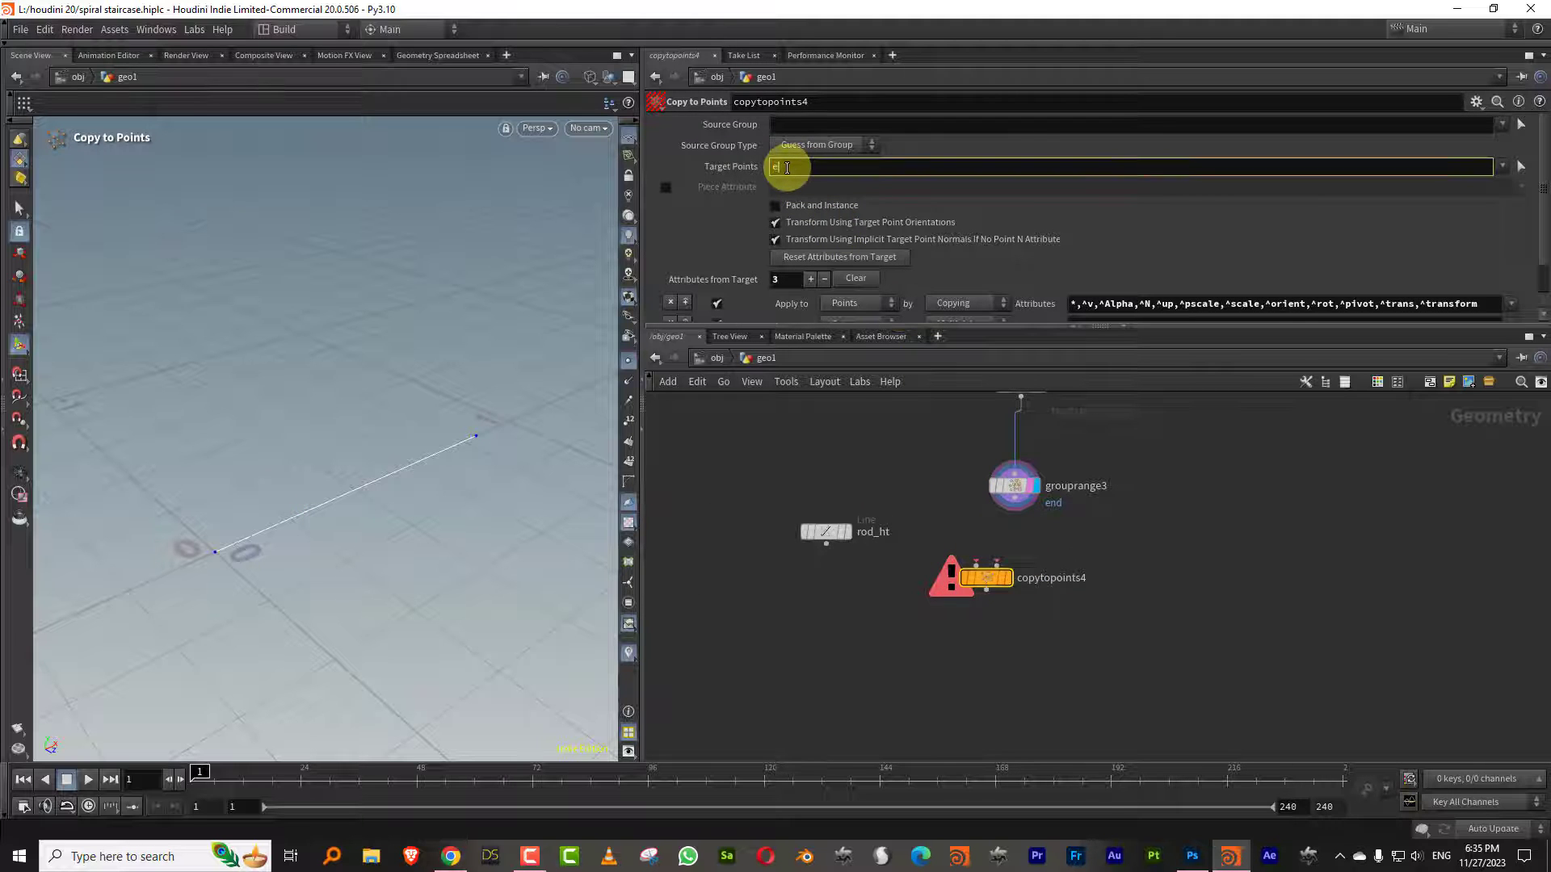
Wire rod_ht into the first input of copytopoints4 and the grouprange3 output into its second input
key(Return)
drag(843, 533, 974, 566)
drag(992, 573, 962, 608)
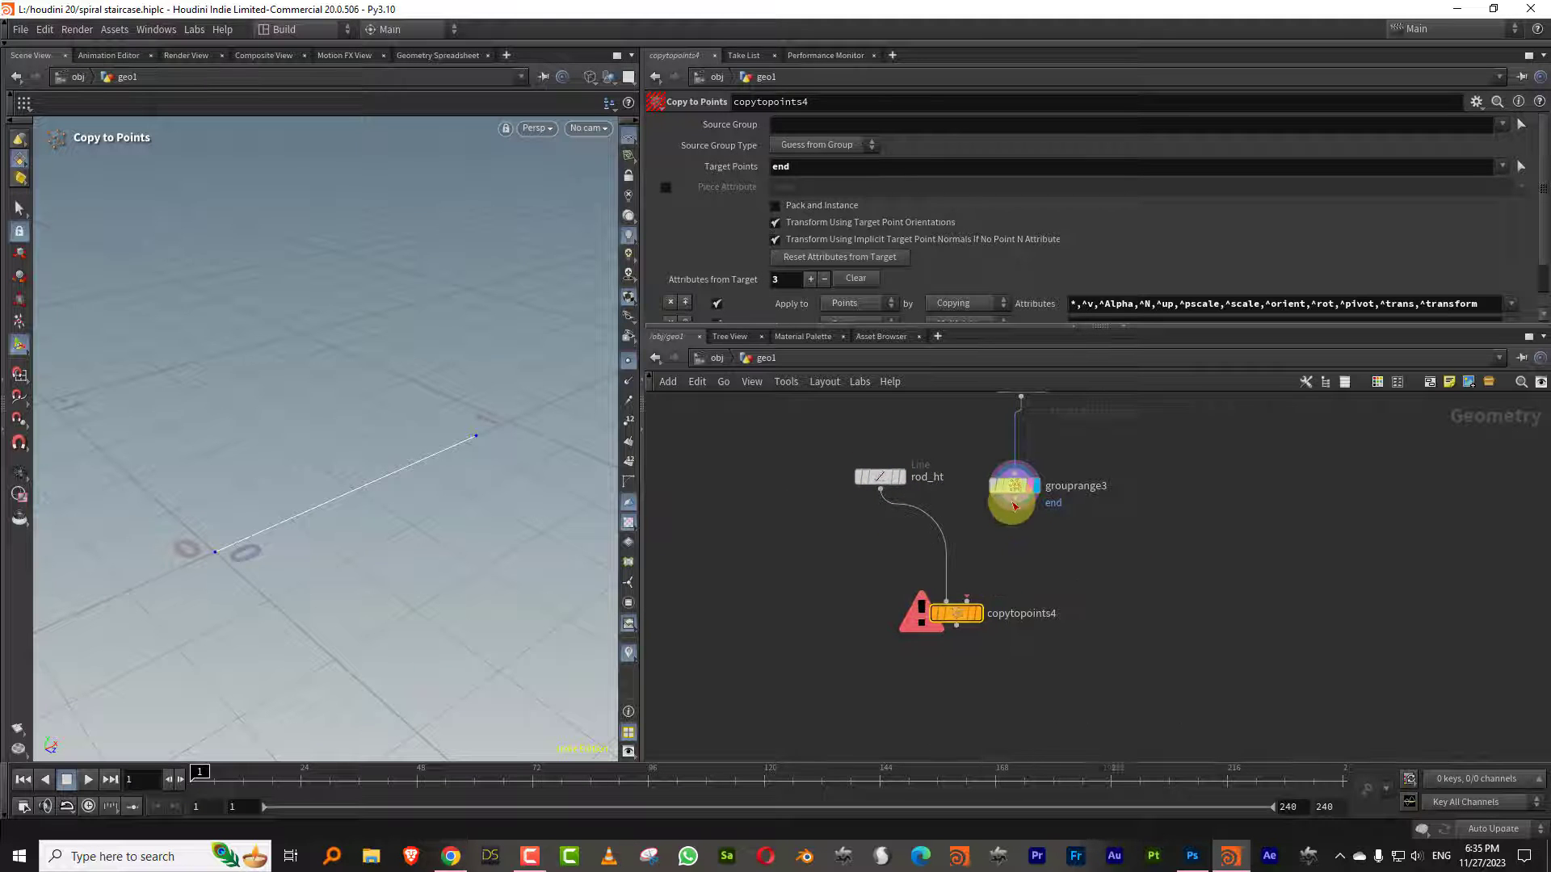
drag(1014, 499, 967, 604)
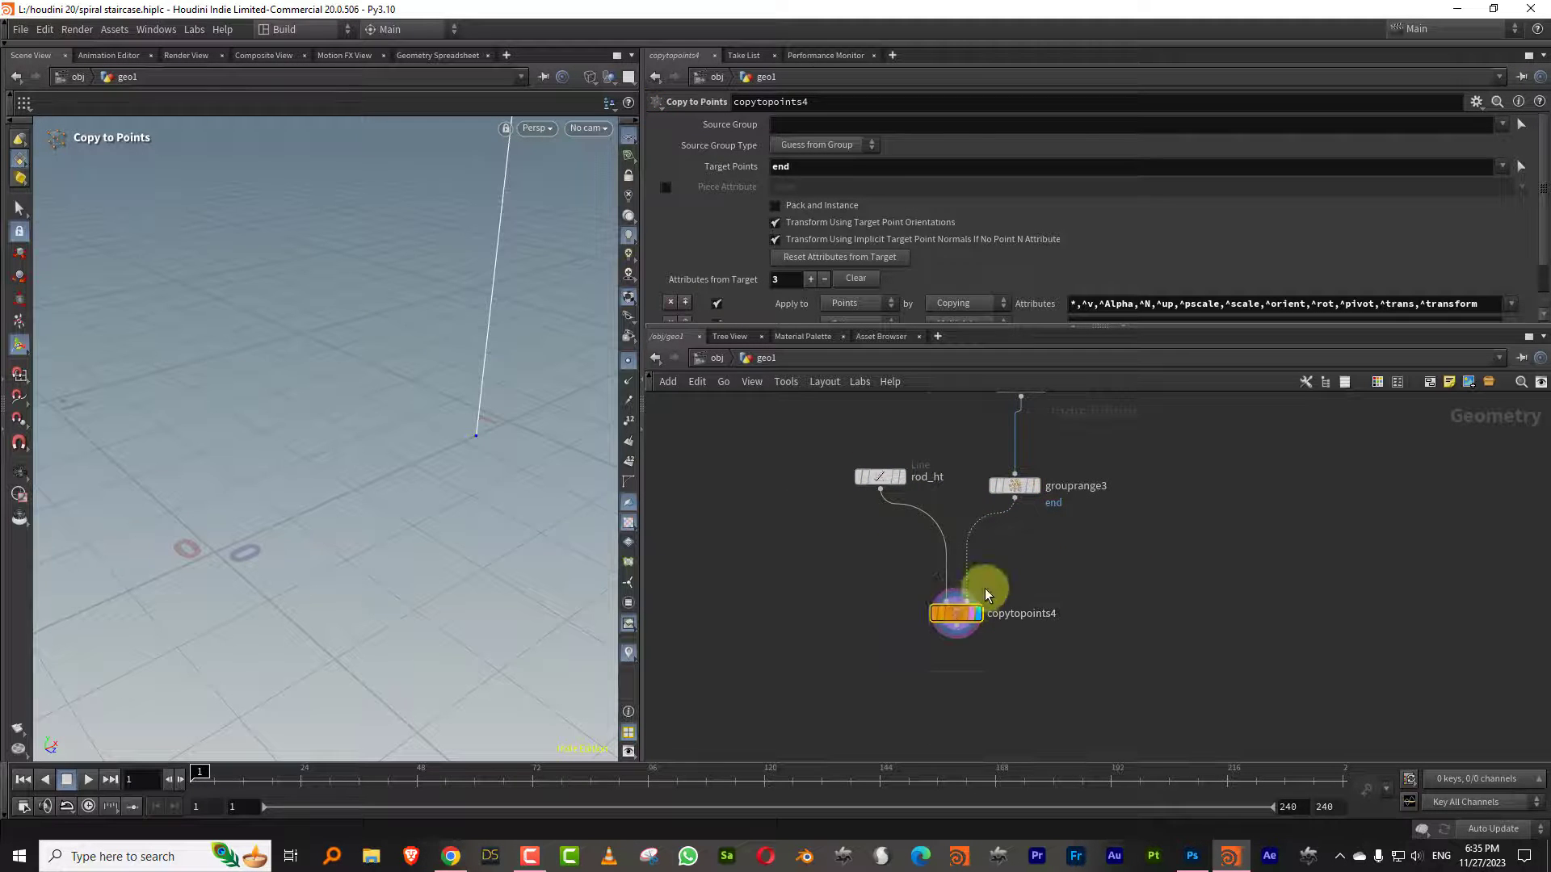
Set carve3's Second U to about 0.922 and display the polybevel2 step as a template for checking the rod position
middle_drag(1079, 451, 1024, 541)
drag(1023, 516, 936, 445)
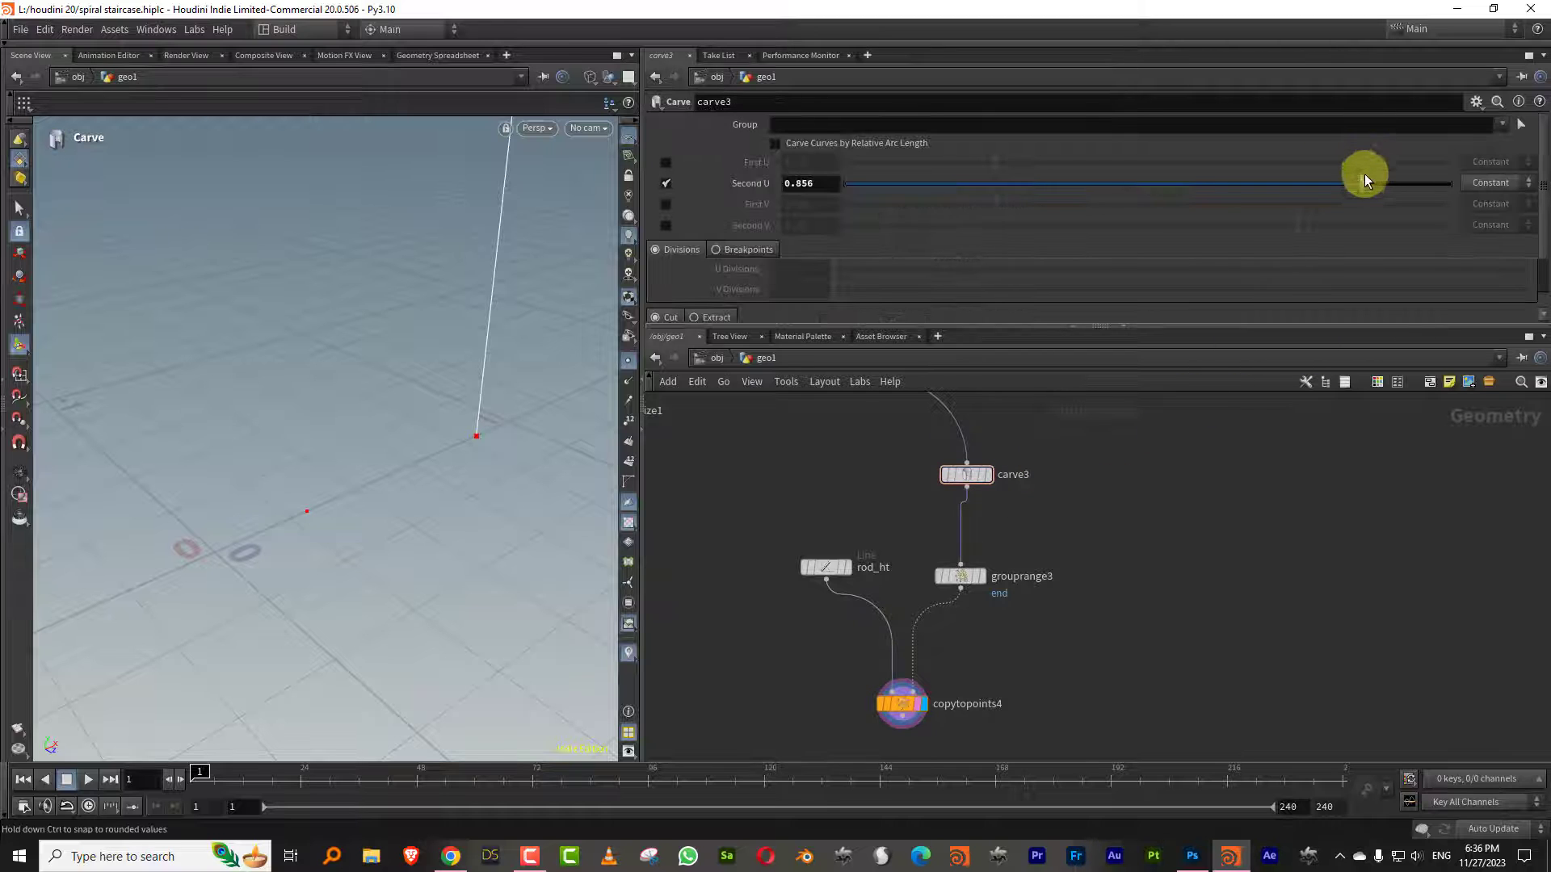
drag(1363, 183, 1402, 181)
middle_drag(1240, 493, 1391, 461)
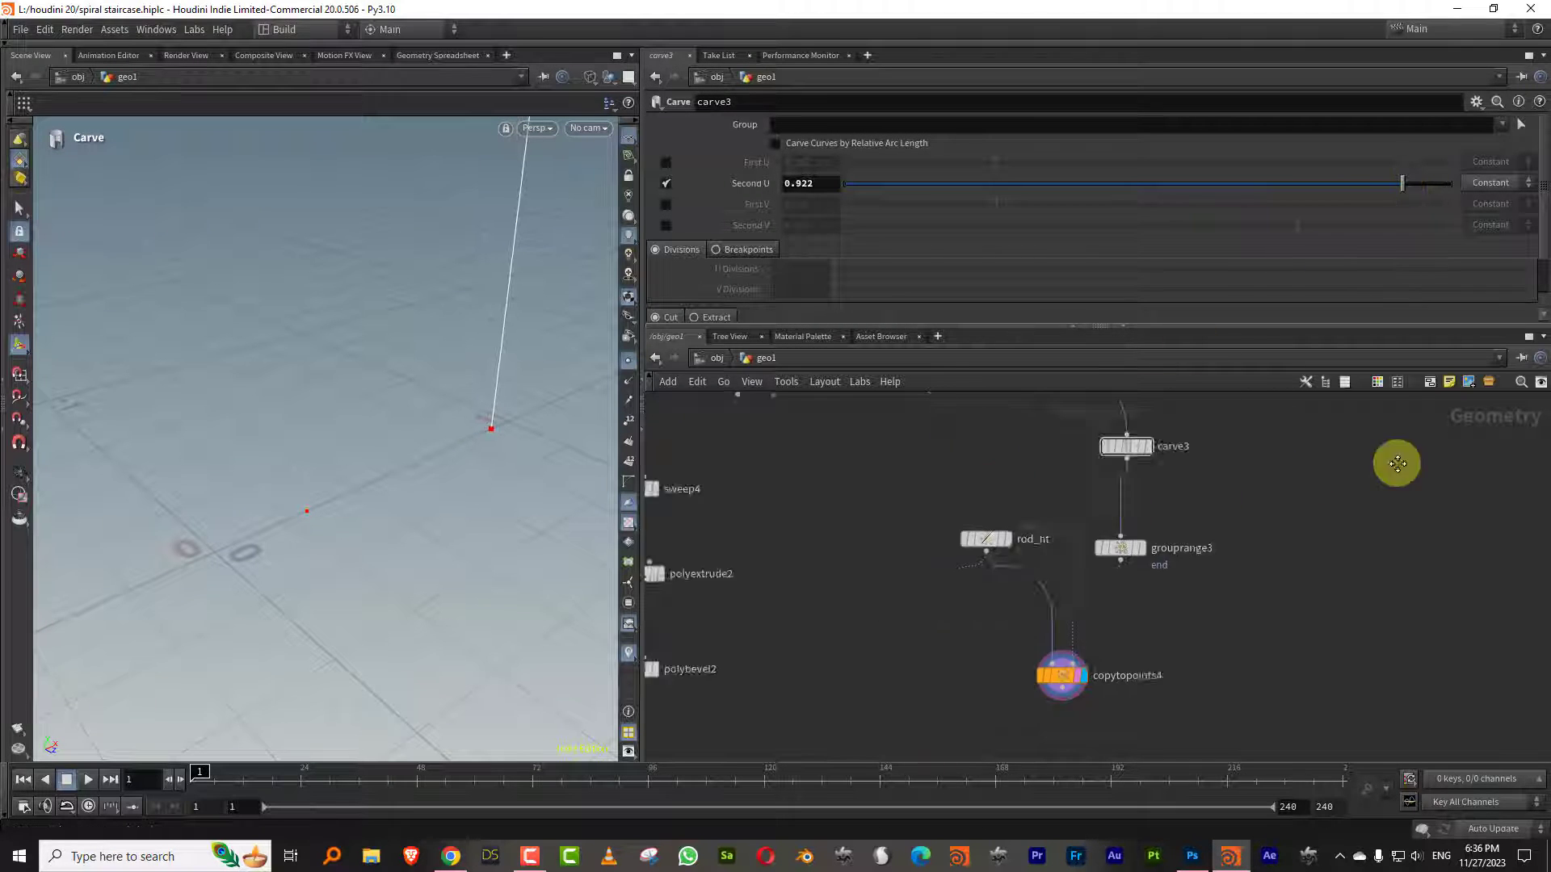
middle_drag(1195, 485, 1375, 457)
click(828, 638)
middle_drag(1196, 416, 1076, 520)
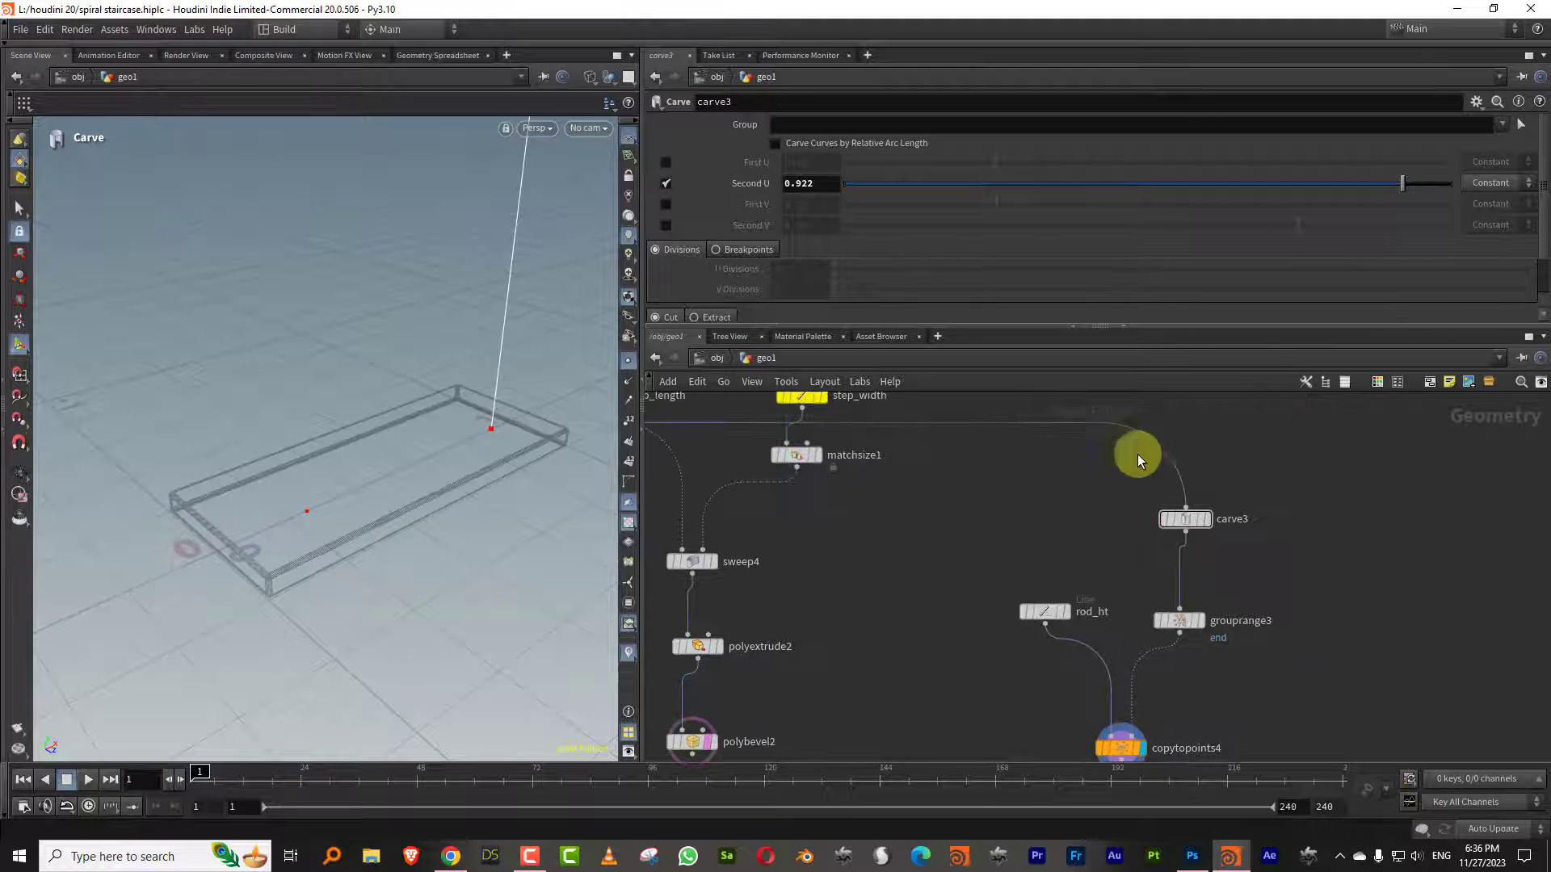
drag(1404, 182, 1359, 220)
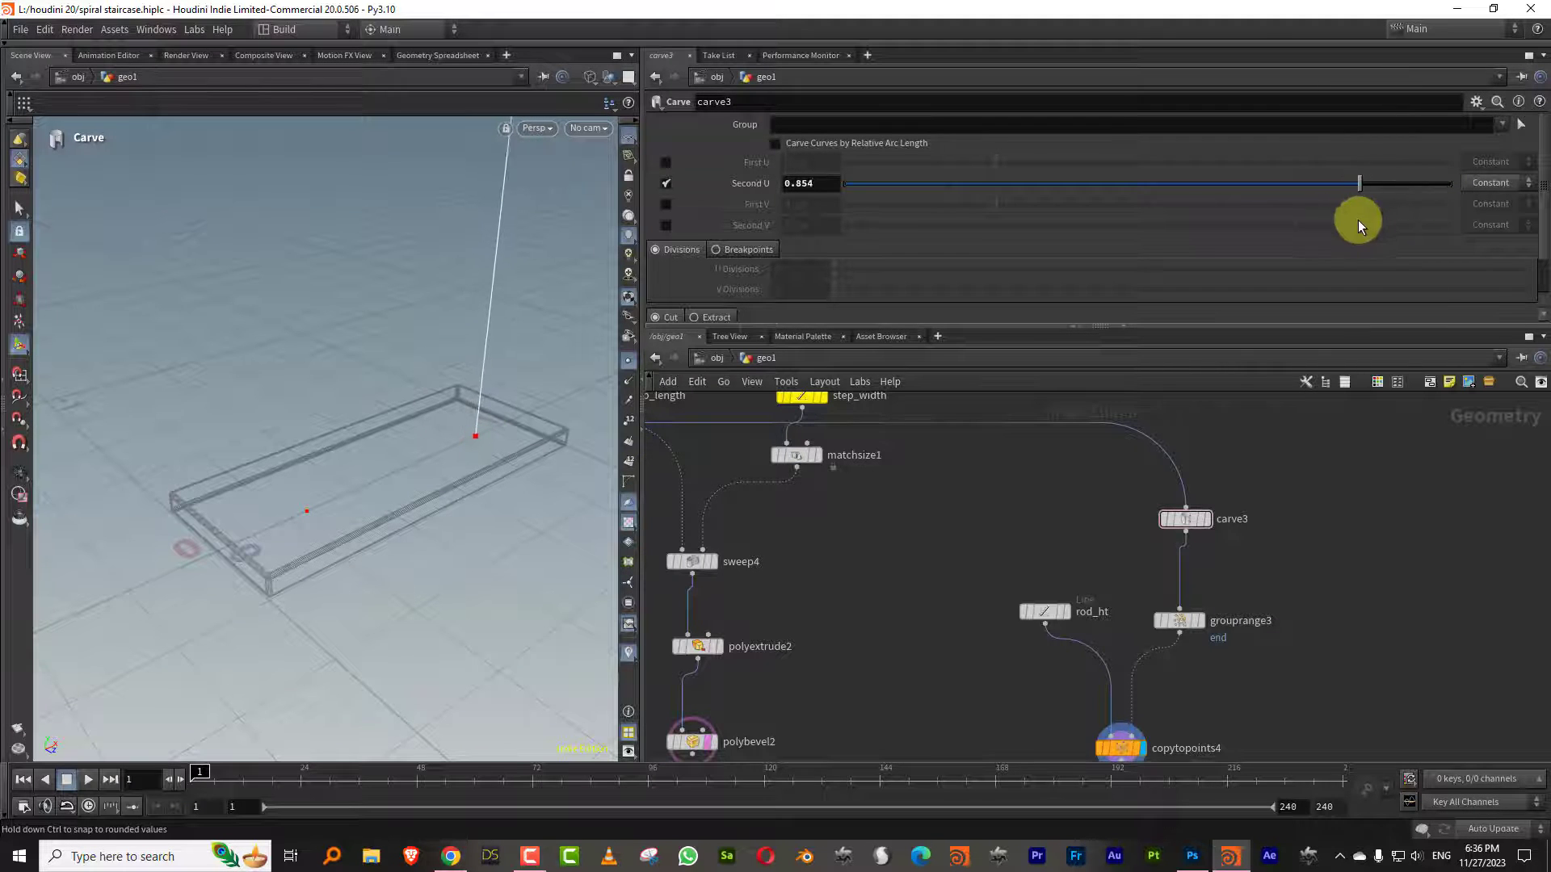
key(ctrl+z)
Rename the carve3 node rod_dist
drag(1199, 524, 1172, 535)
double_click(1207, 531)
double_click(1236, 527)
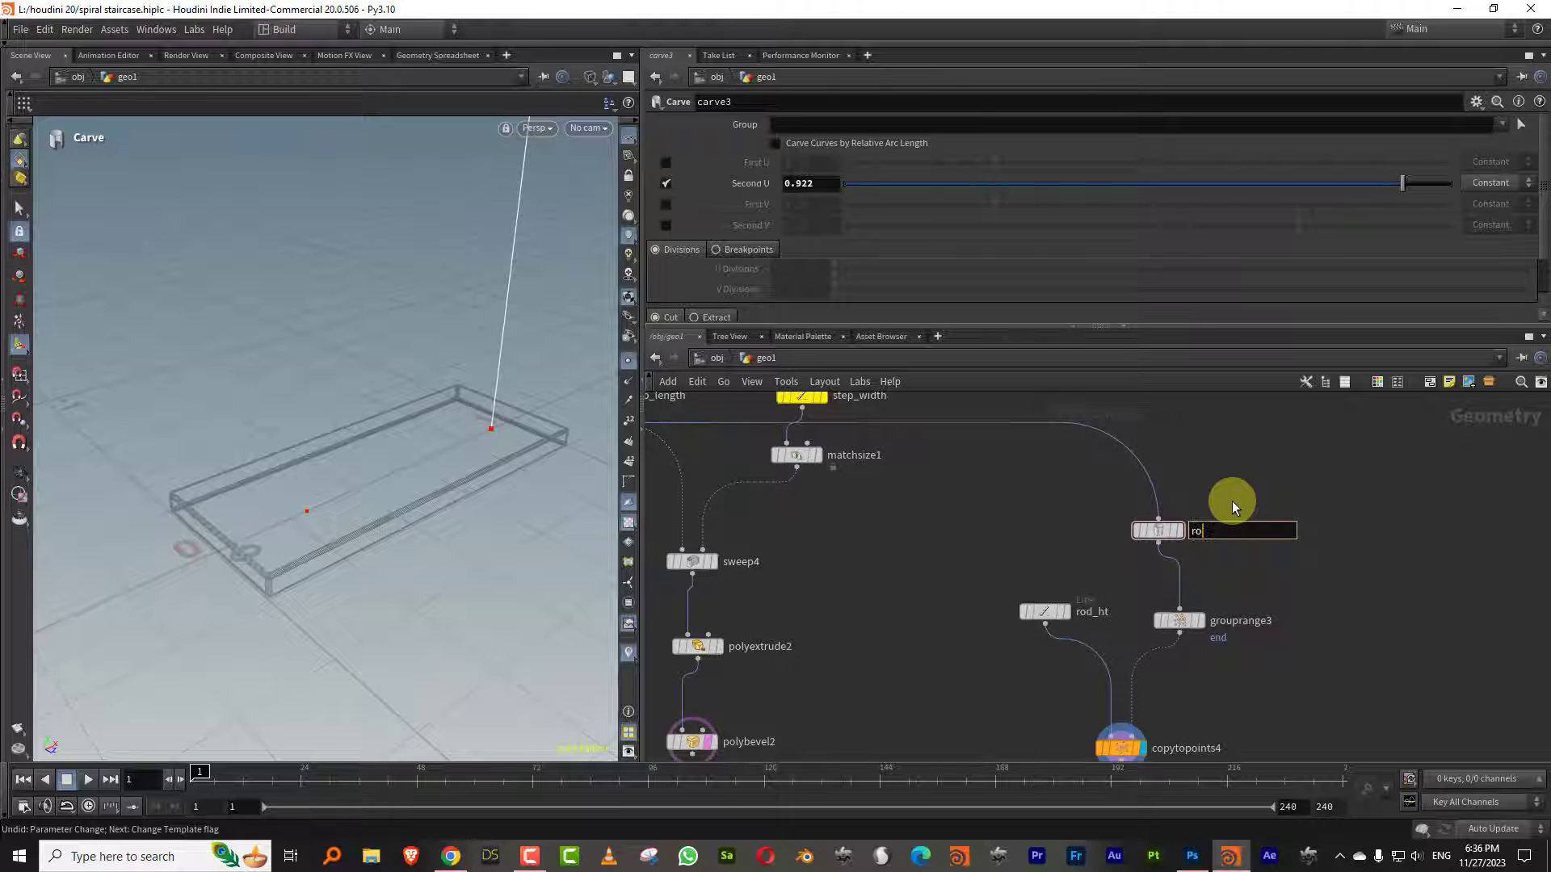
text(rod_sidist)
key(Return)
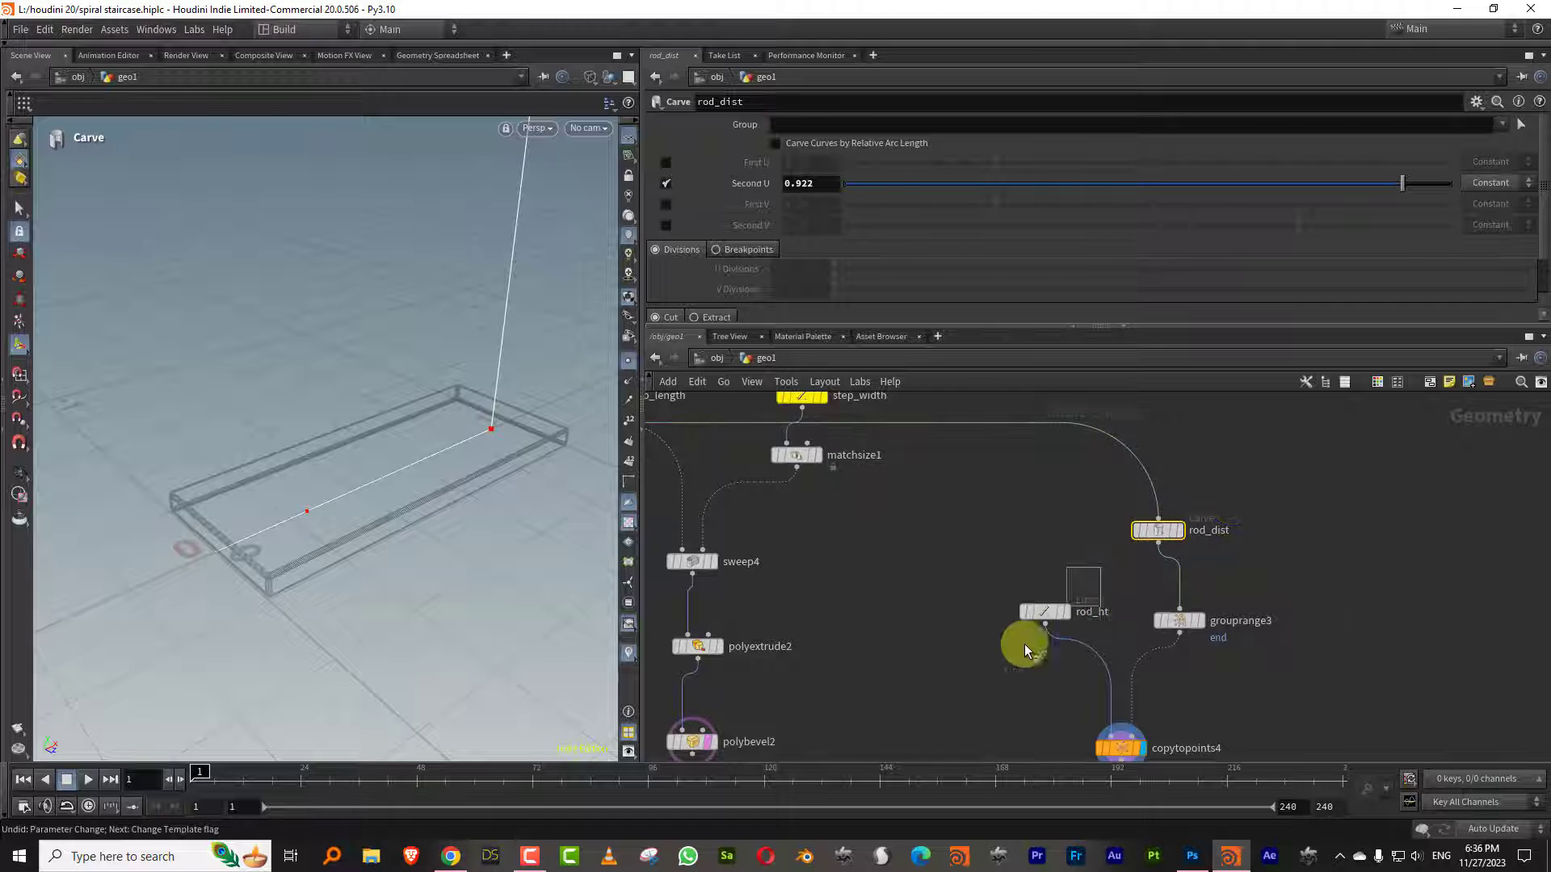
Colour the rod_dist and rod_ht nodes yellow
shift+drag(1024, 644, 1014, 651)
key(c)
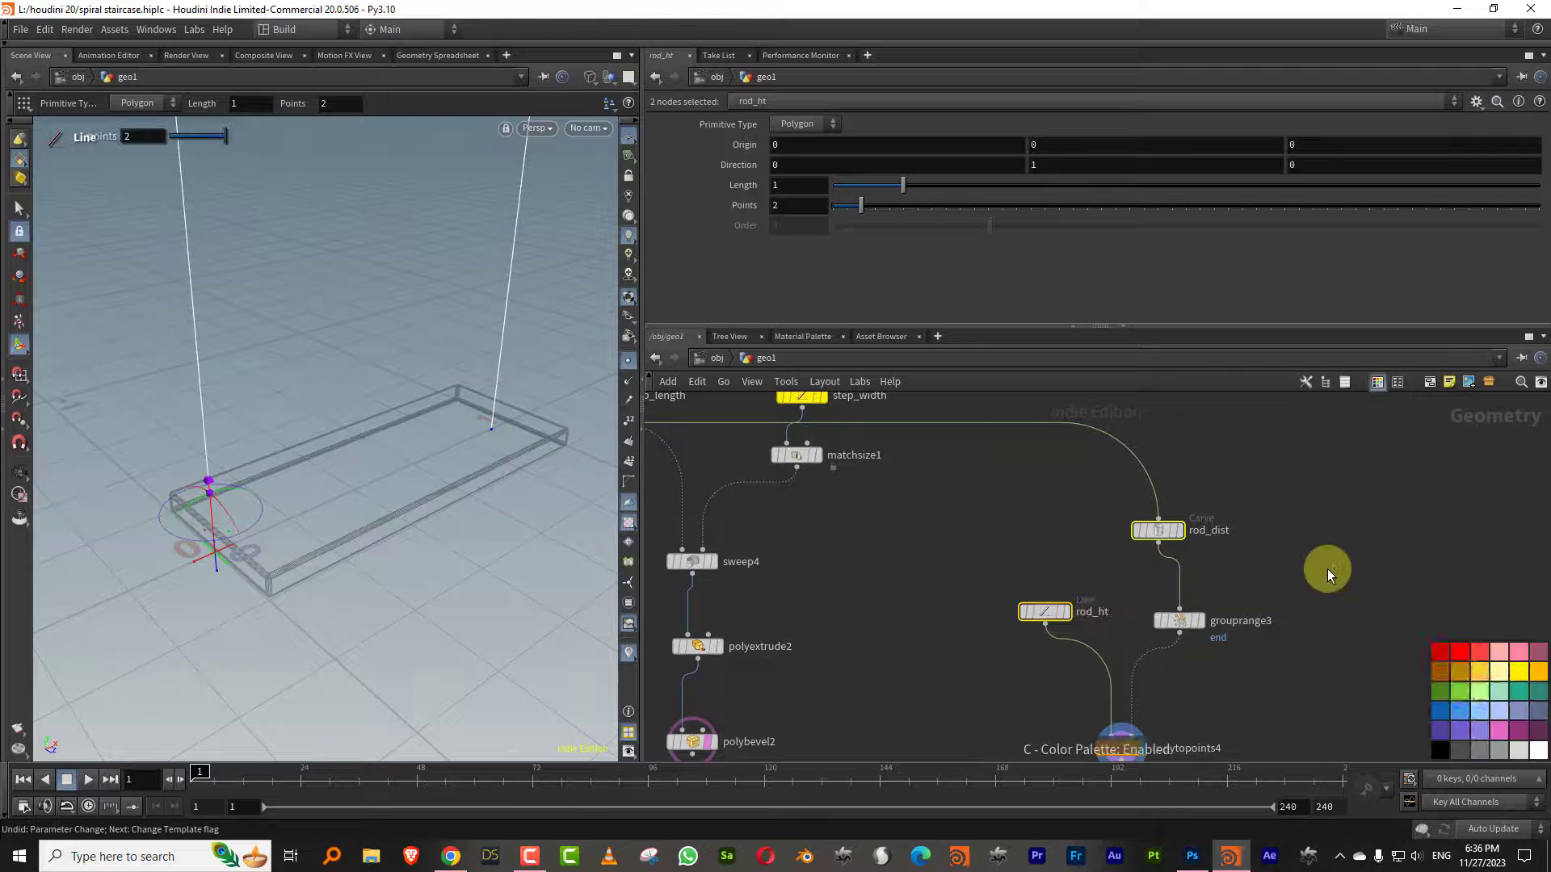
click(1522, 675)
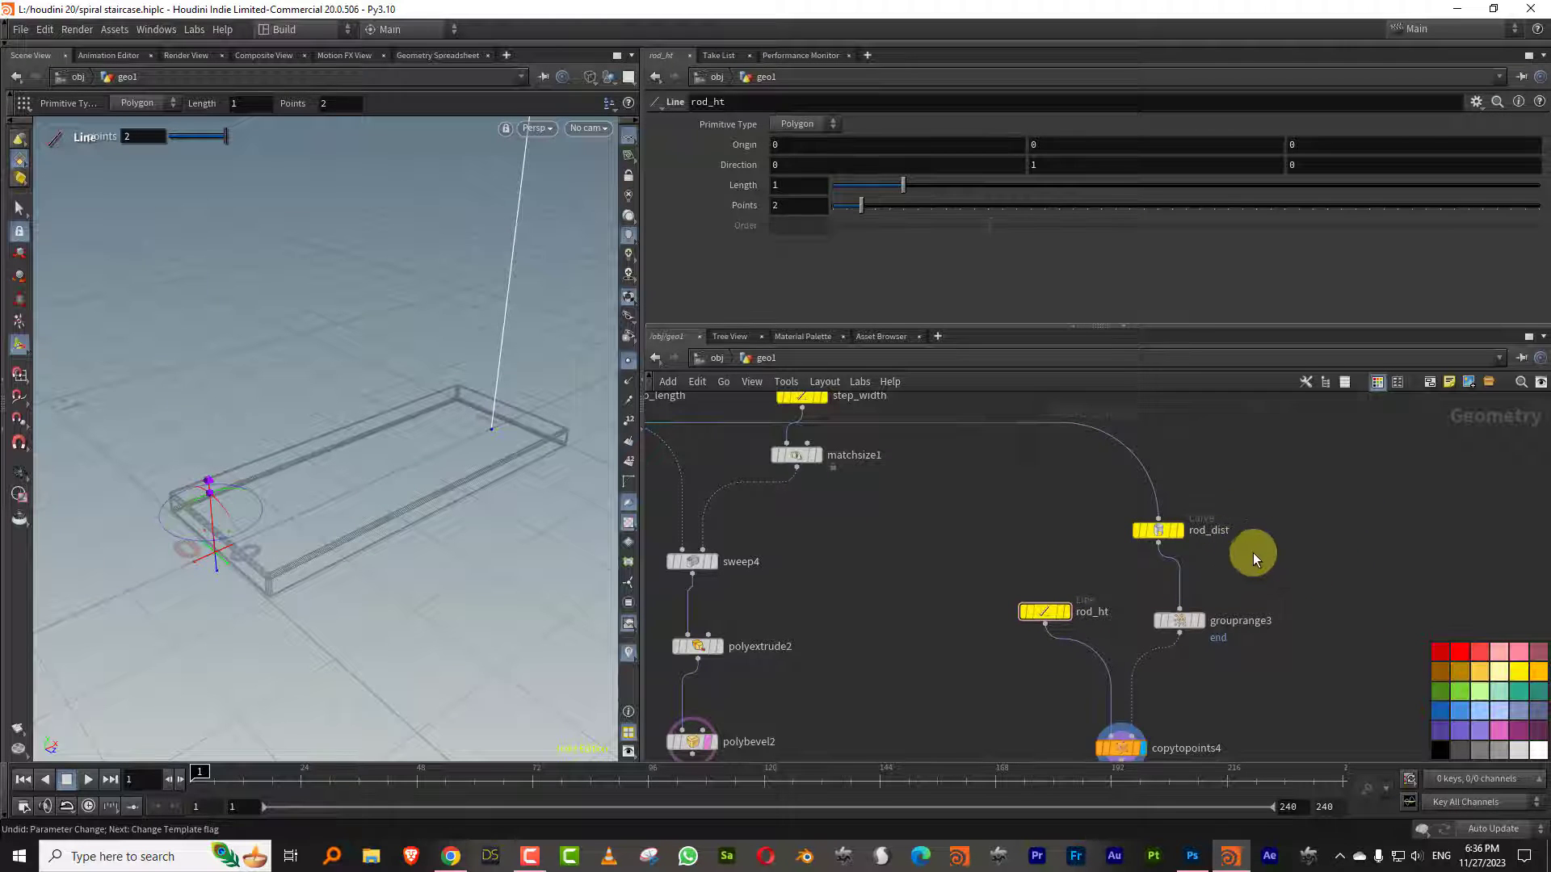
middle_drag(1242, 572, 1200, 523)
key(c)
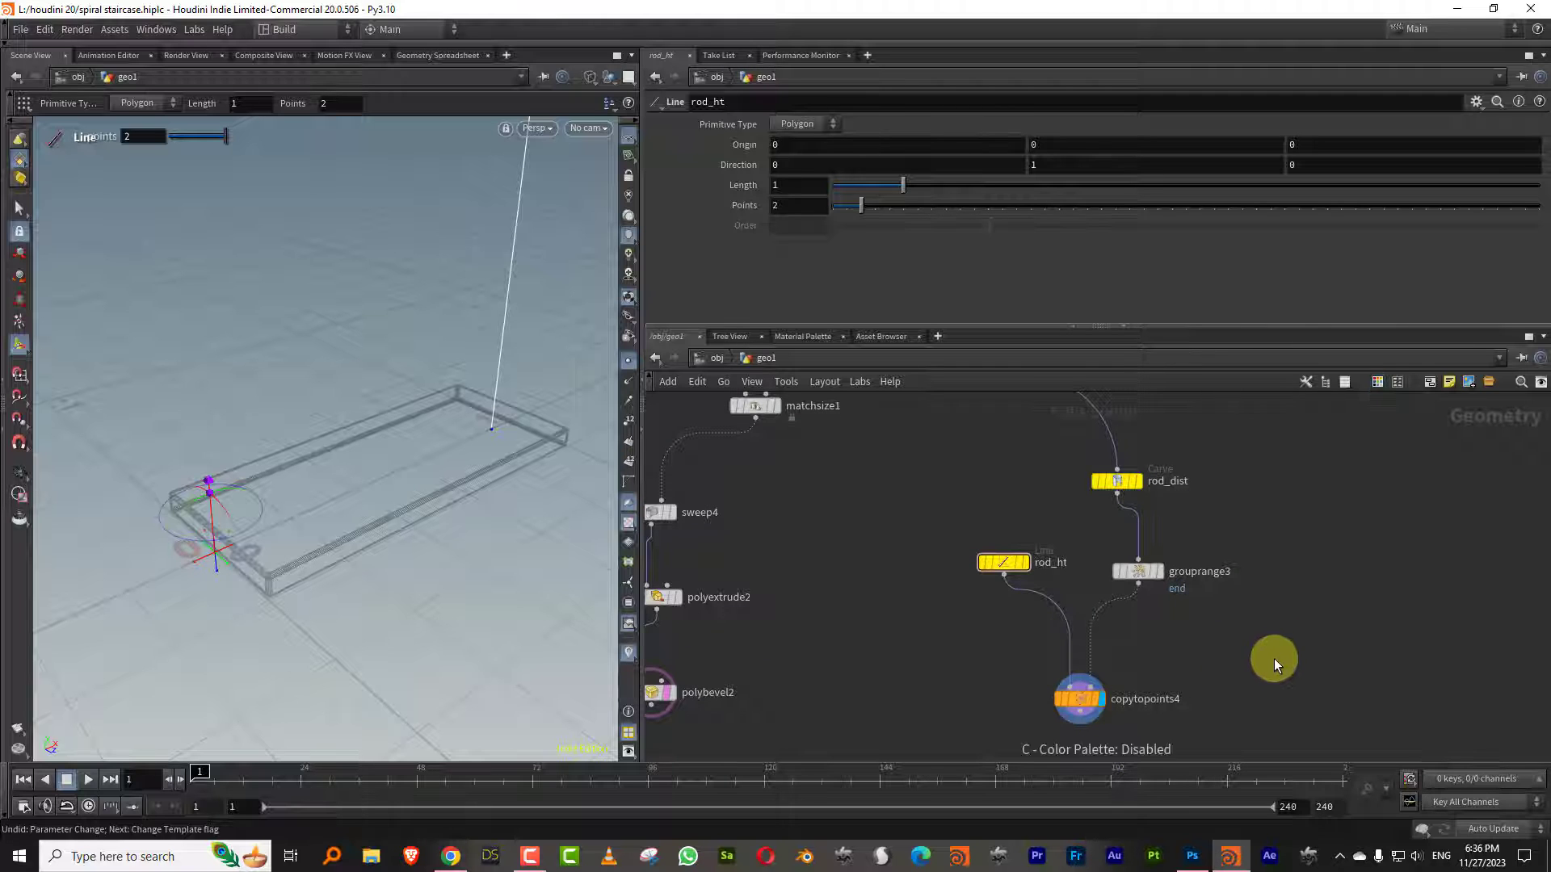
Insert a Transform node on the wire between rod_ht and copytopoints4
middle_drag(917, 674, 957, 631)
key(Escape)
drag(498, 433, 554, 370)
key(Return)
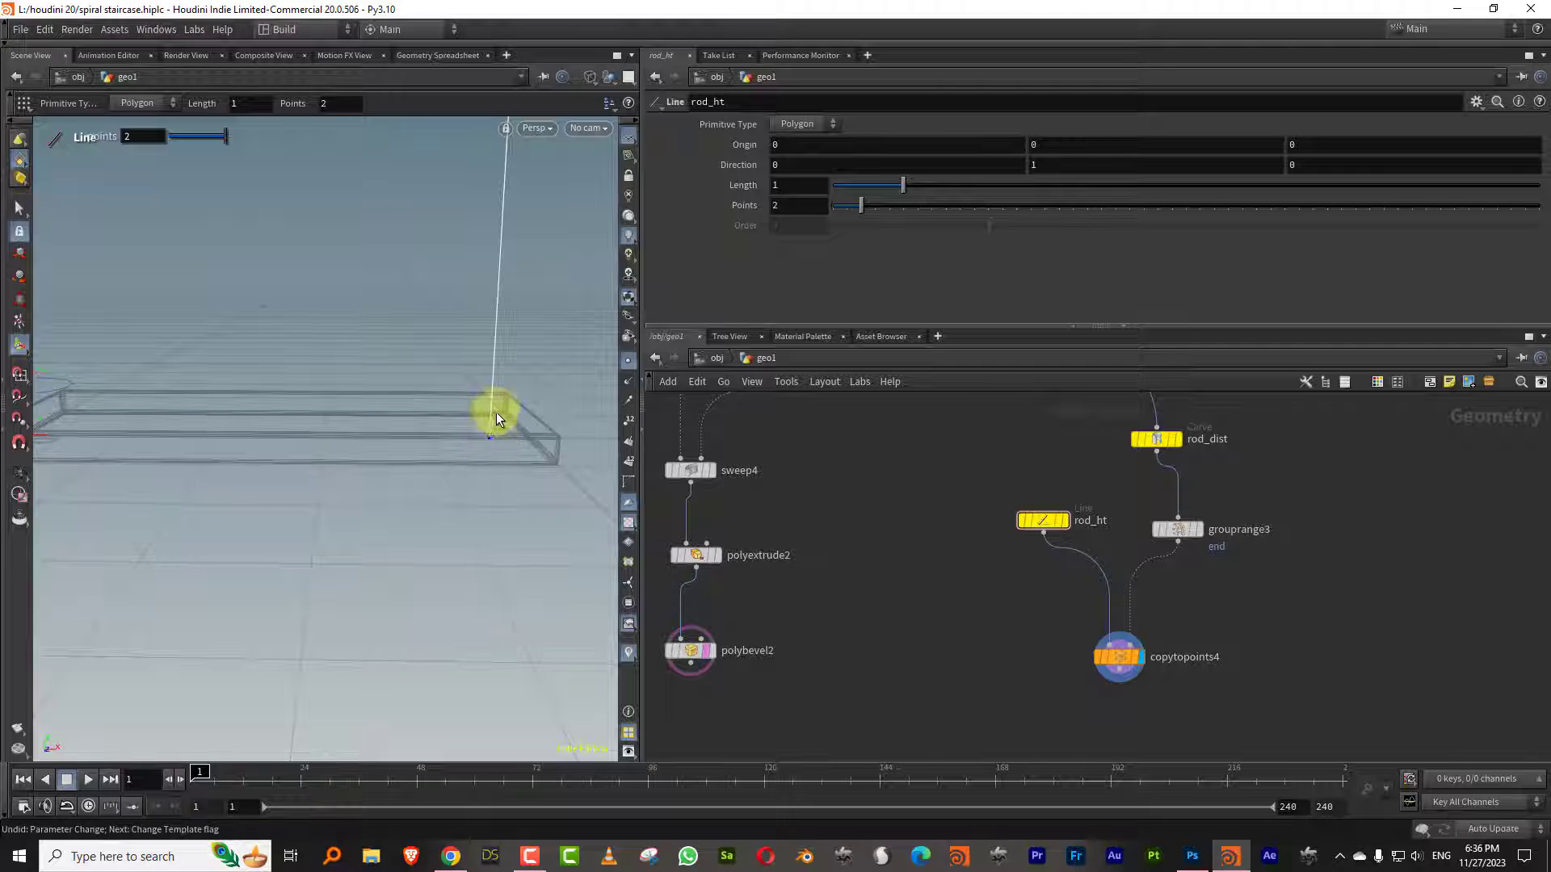
key(Tab)
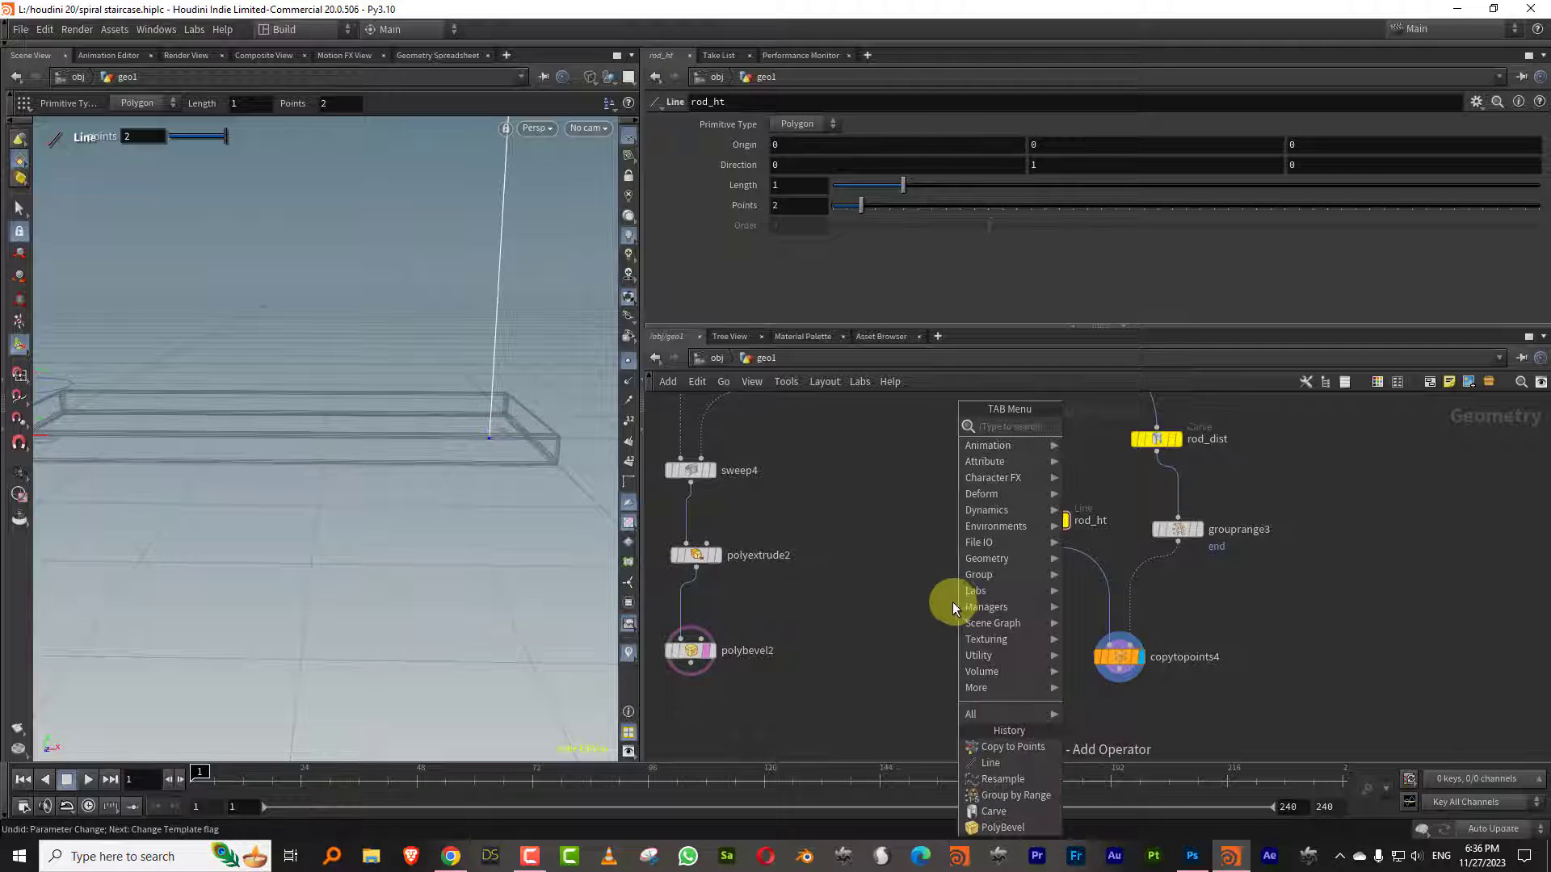
mouse_move(1049, 495)
click(1115, 458)
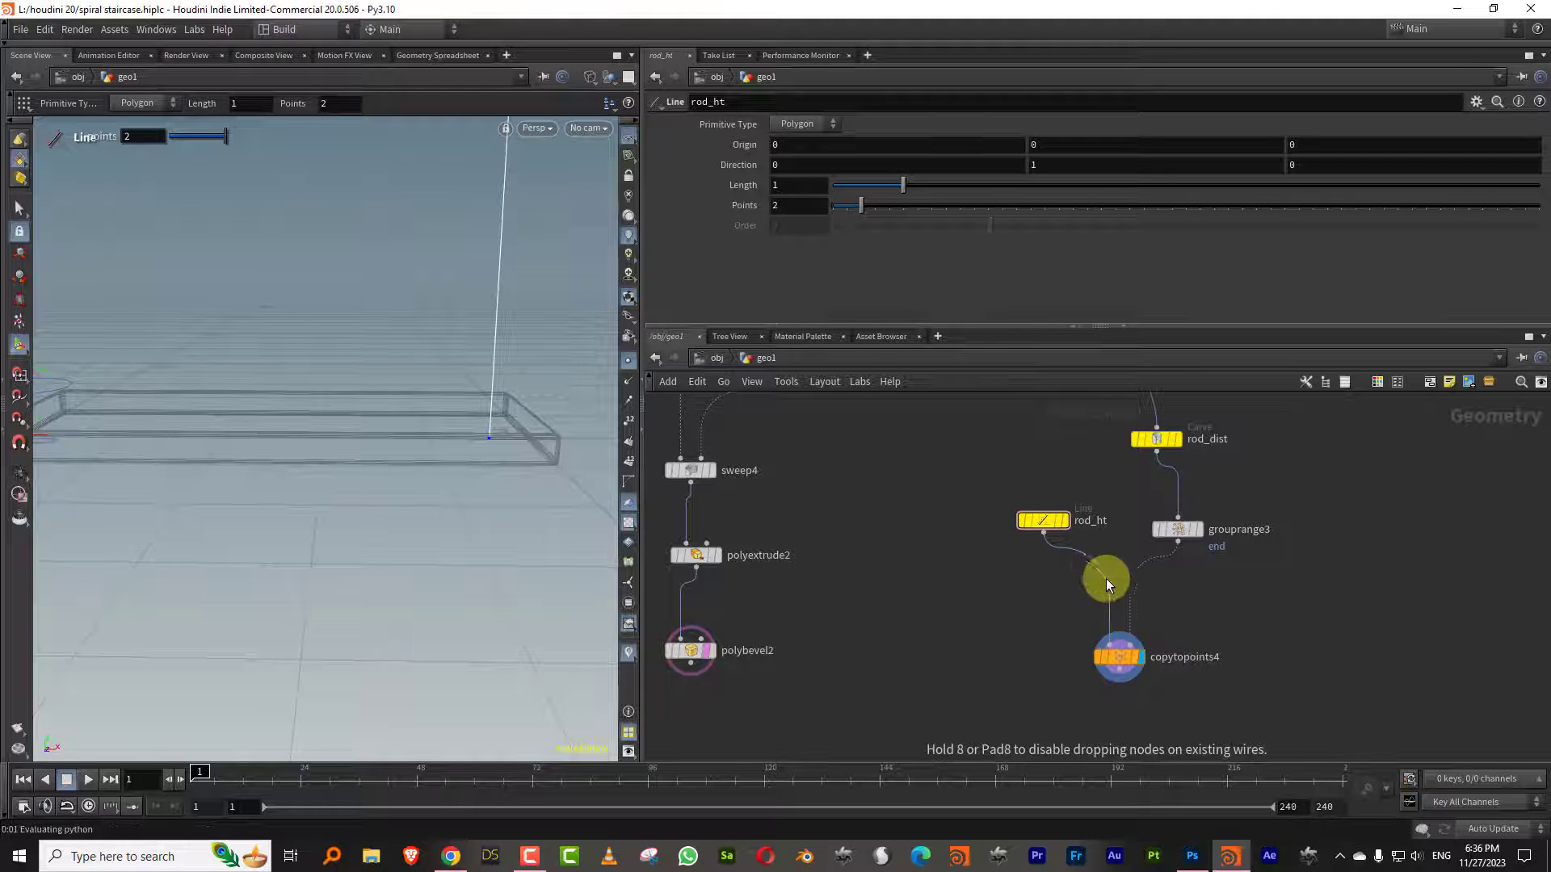
click(1102, 578)
drag(1101, 580, 1040, 561)
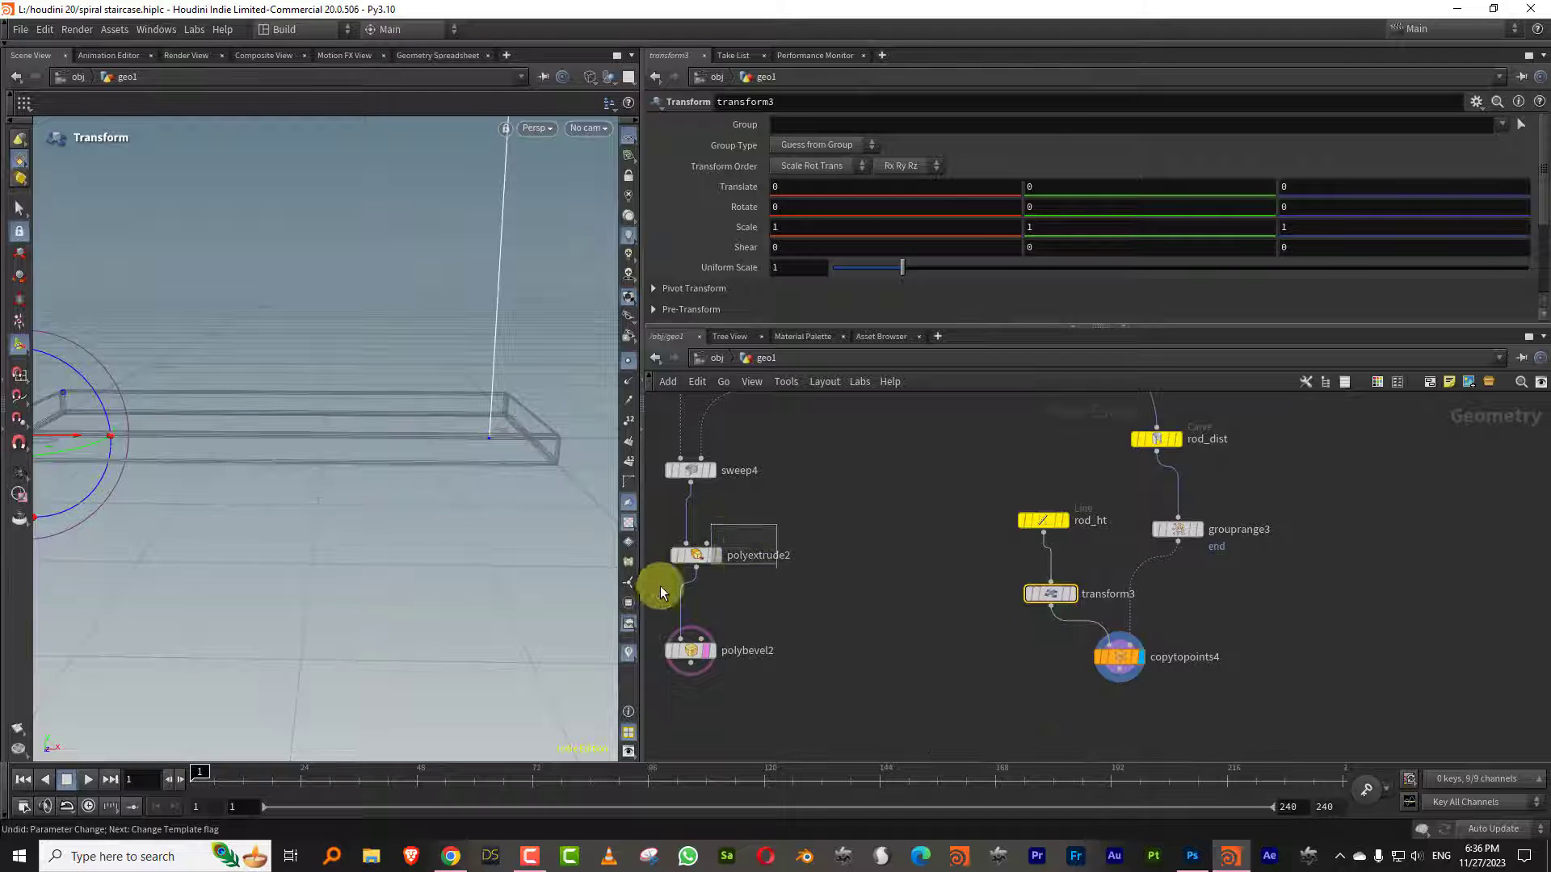
Link transform3's Y translate to polyextrude2's Distance with a relative reference
click(694, 555)
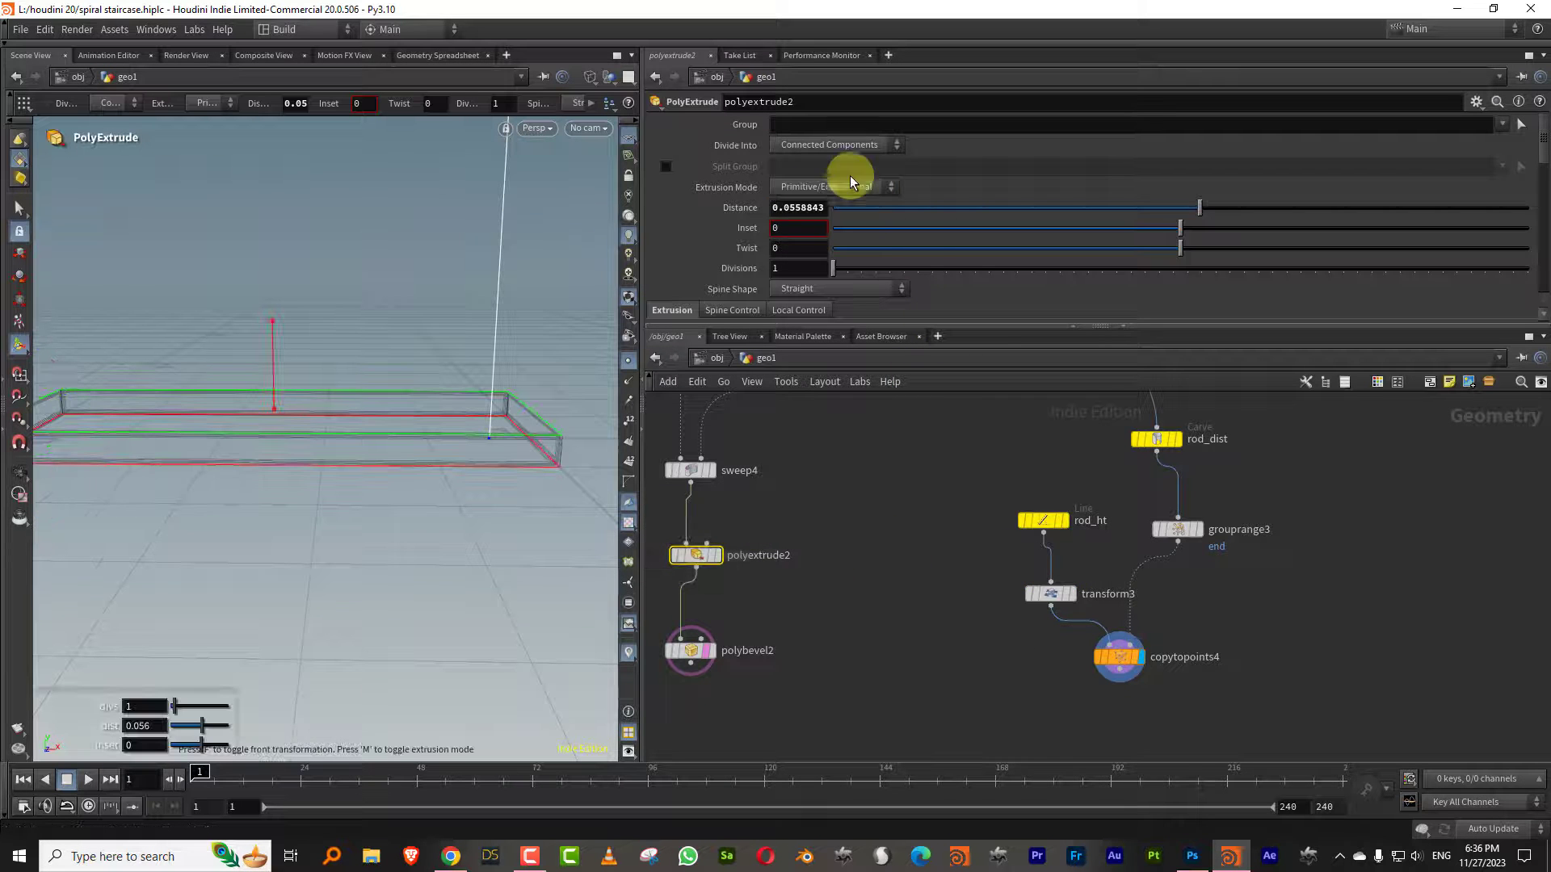
right_click(824, 206)
click(872, 322)
click(1050, 594)
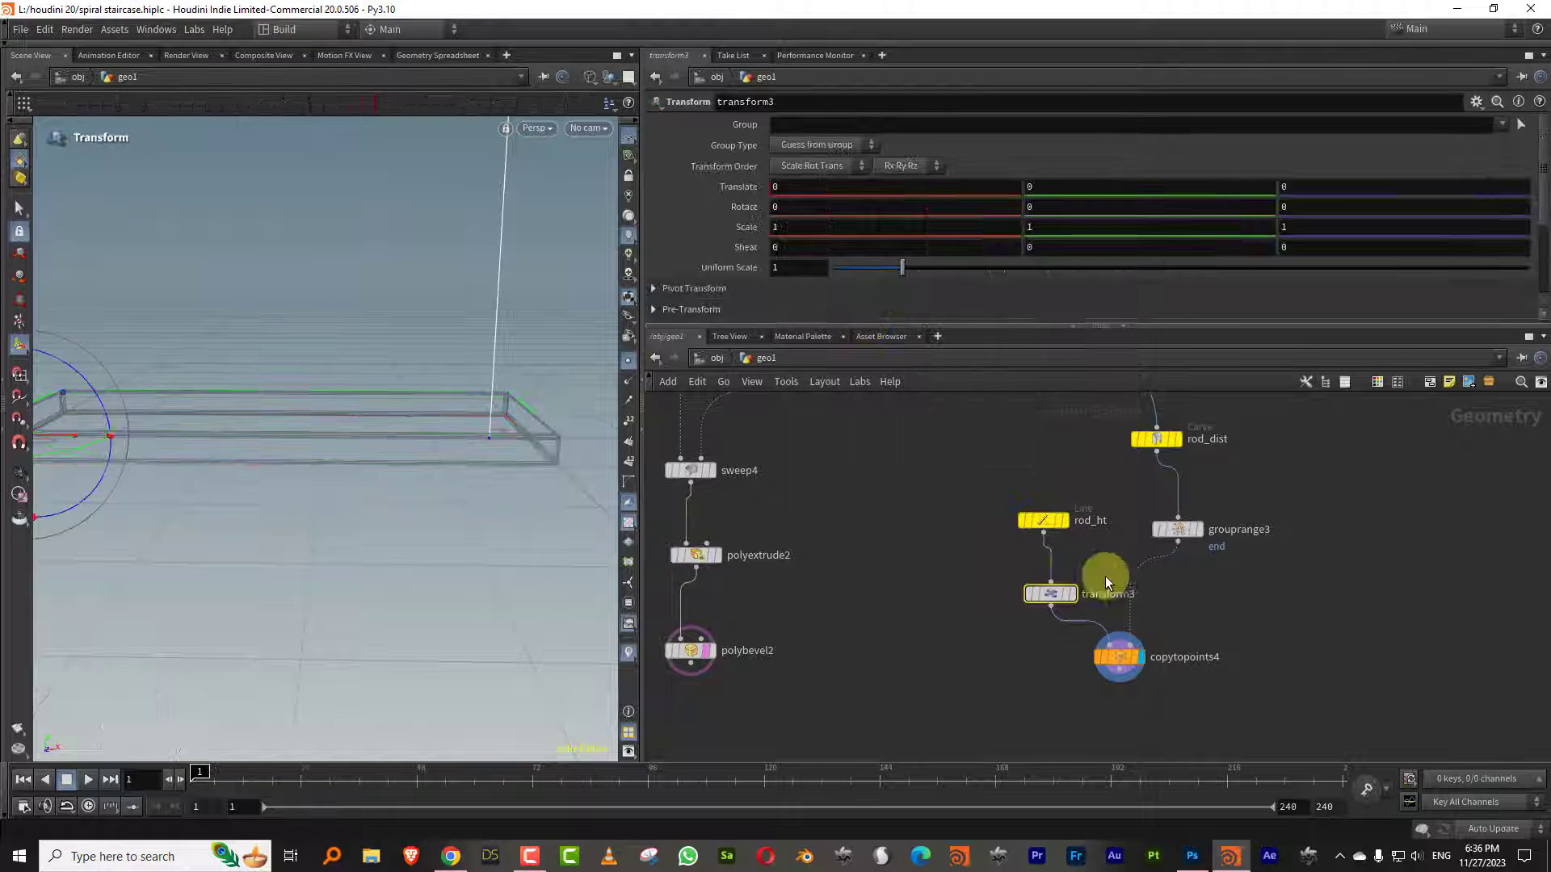
right_click(1052, 186)
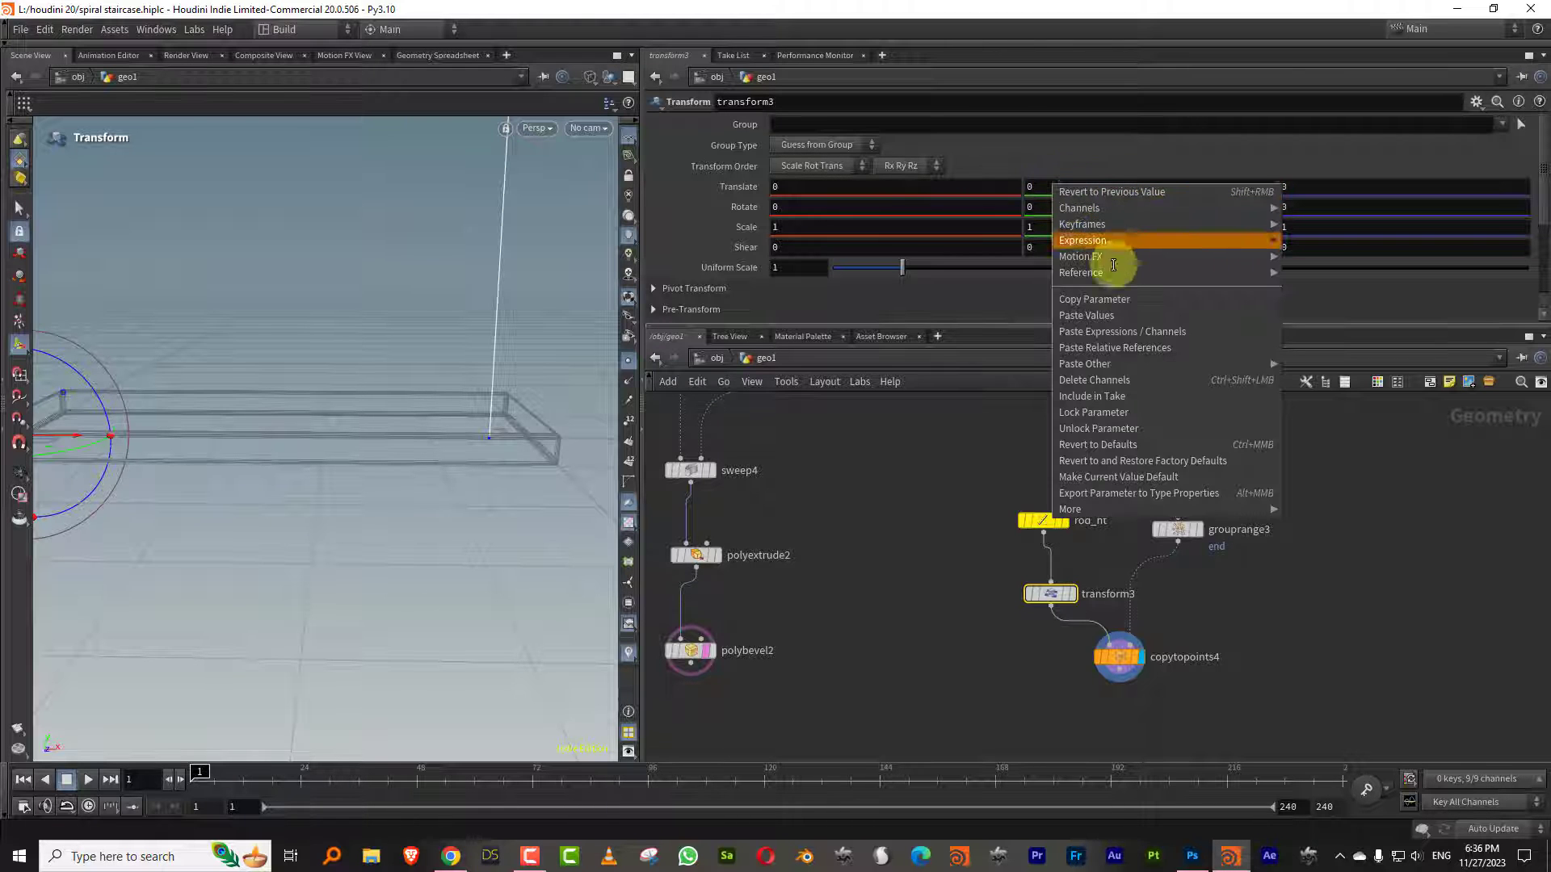
click(1117, 348)
key(Escape)
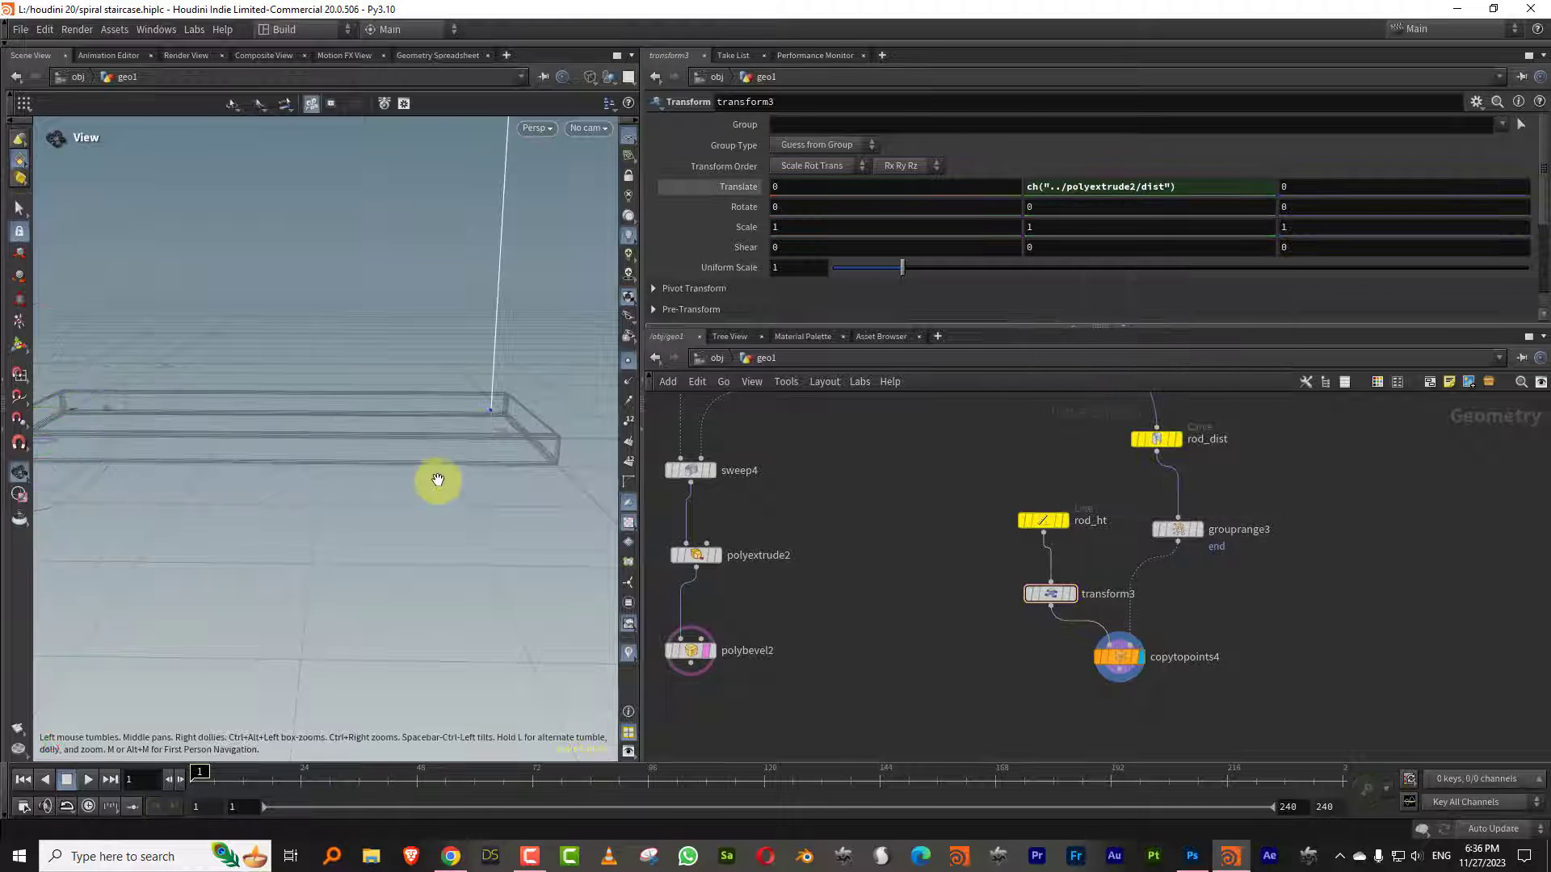
alt+drag(438, 480, 443, 465)
Add a Merge node that combines polybevel2 and copytopoints4, and display its result
middle_drag(909, 666, 934, 526)
key(Tab)
text(m)
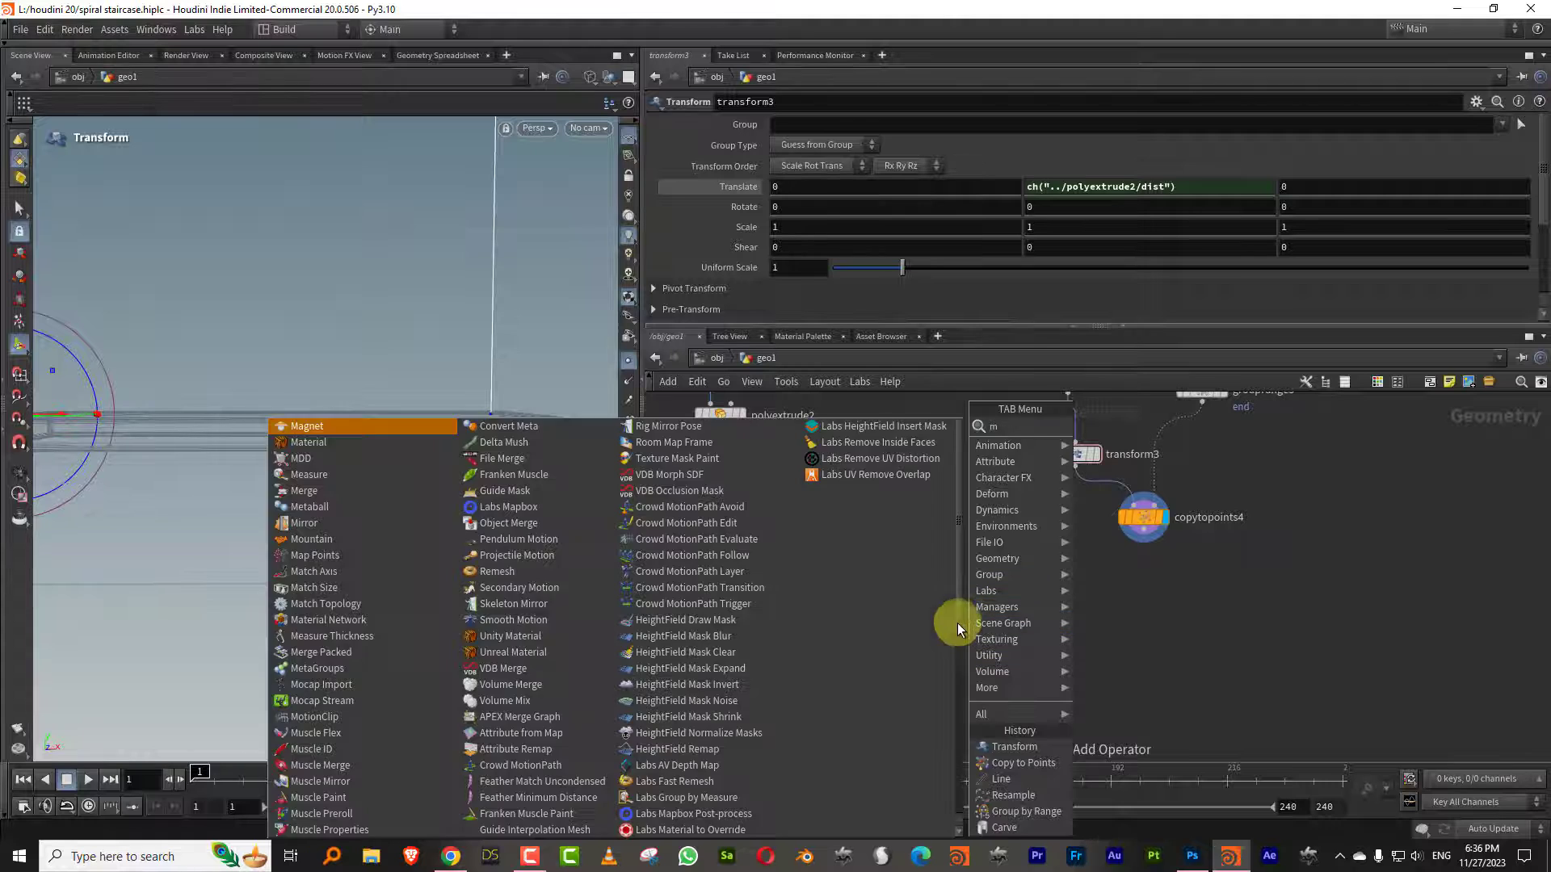
mouse_move(998, 558)
click(1139, 426)
click(928, 698)
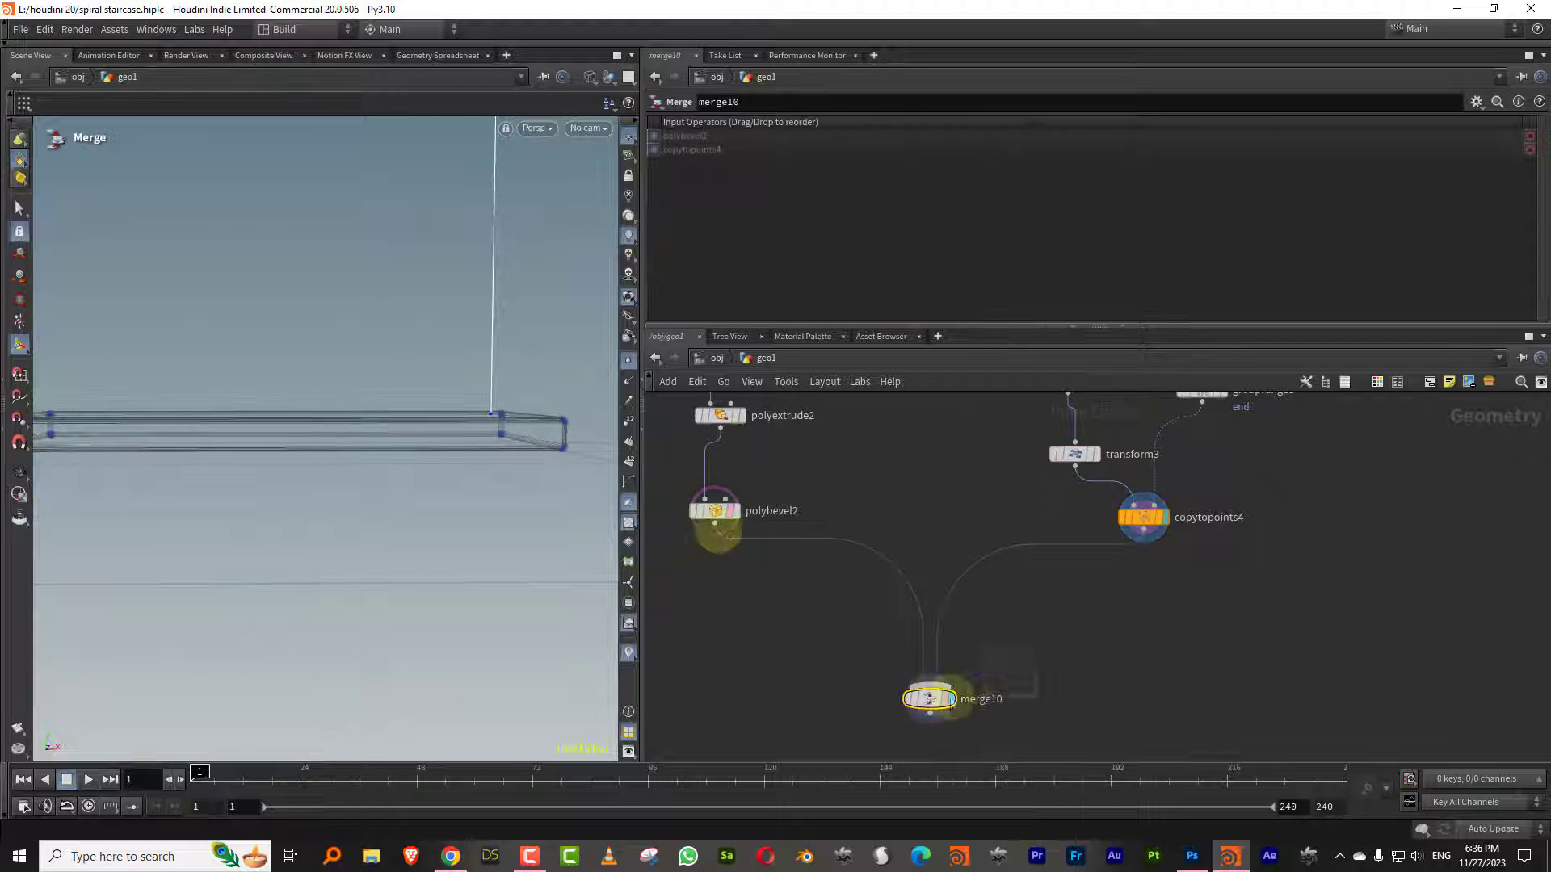
Raise polyextrude2's extrusion distance to about 0.062 to test that the rod follows the step thickness
alt+drag(491, 433, 554, 501)
middle_drag(920, 500, 977, 595)
click(775, 508)
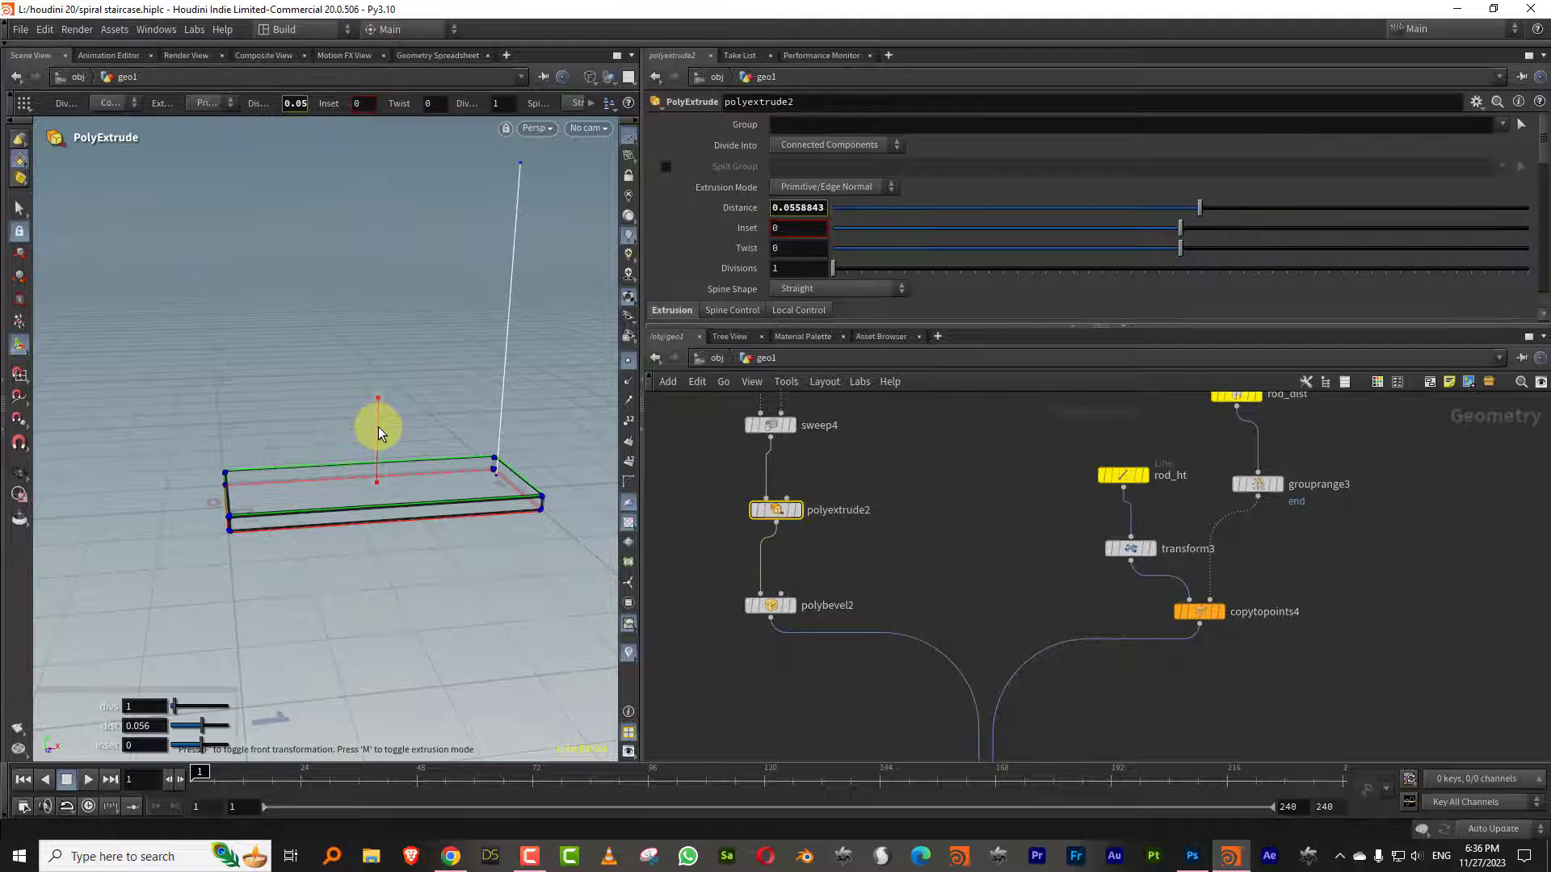
mouse_move(378, 426)
mouse_down()
mouse_move(381, 386)
mouse_move(373, 432)
mouse_move(380, 401)
mouse_move(376, 415)
mouse_move(404, 410)
mouse_move(375, 413)
mouse_move(386, 422)
mouse_move(384, 404)
mouse_move(384, 435)
mouse_up()
Cut the wire from copytopoints4 to merge10 and move the merge node lower in the network
middle_drag(1119, 726, 968, 584)
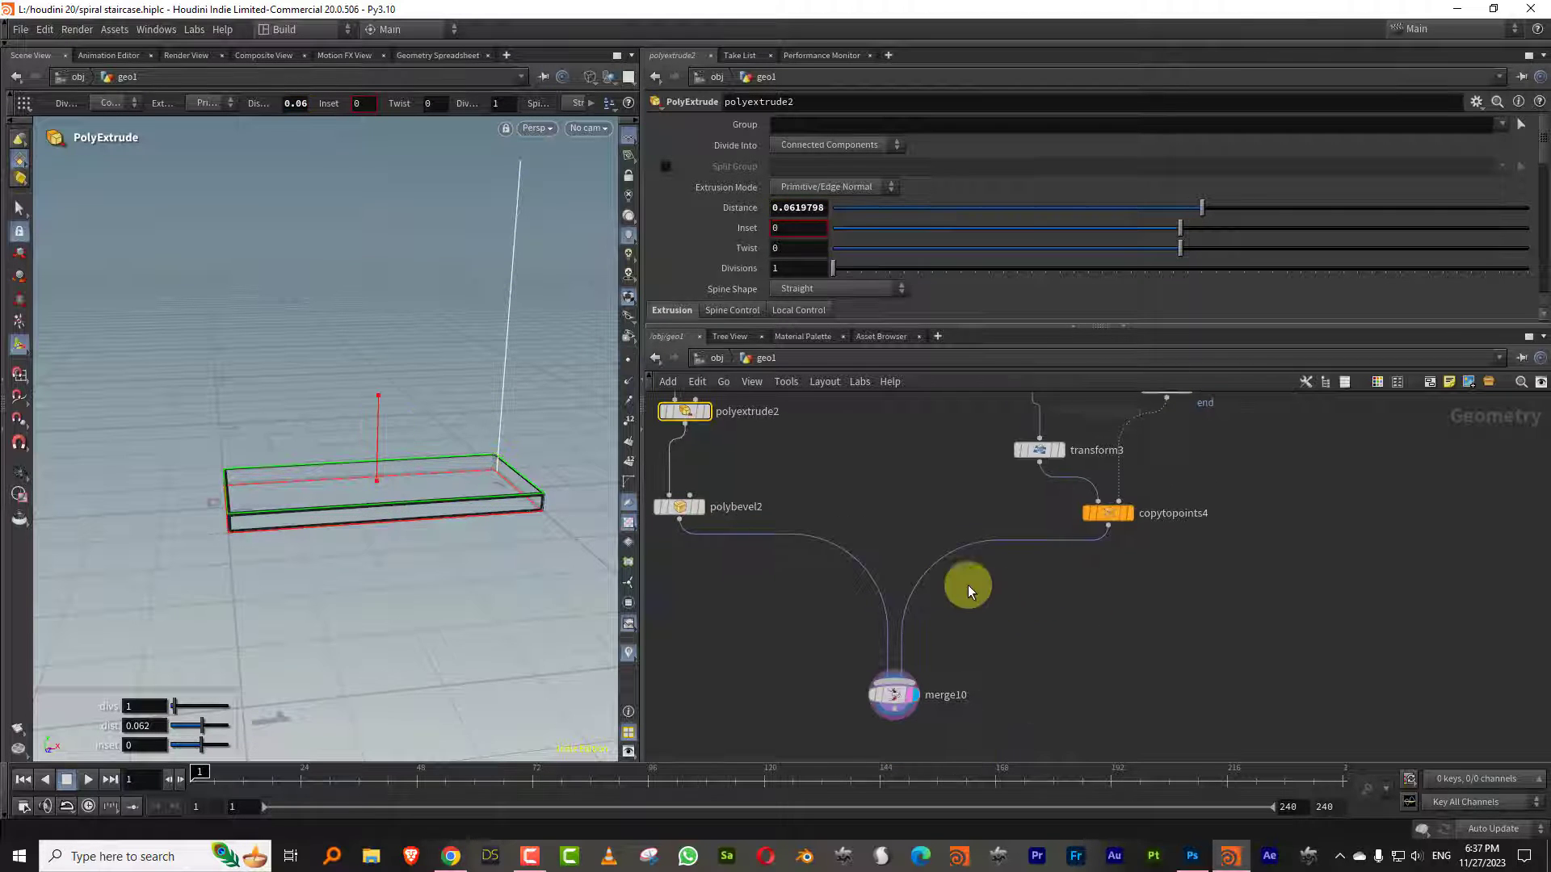
key(y)
drag(972, 578, 958, 539)
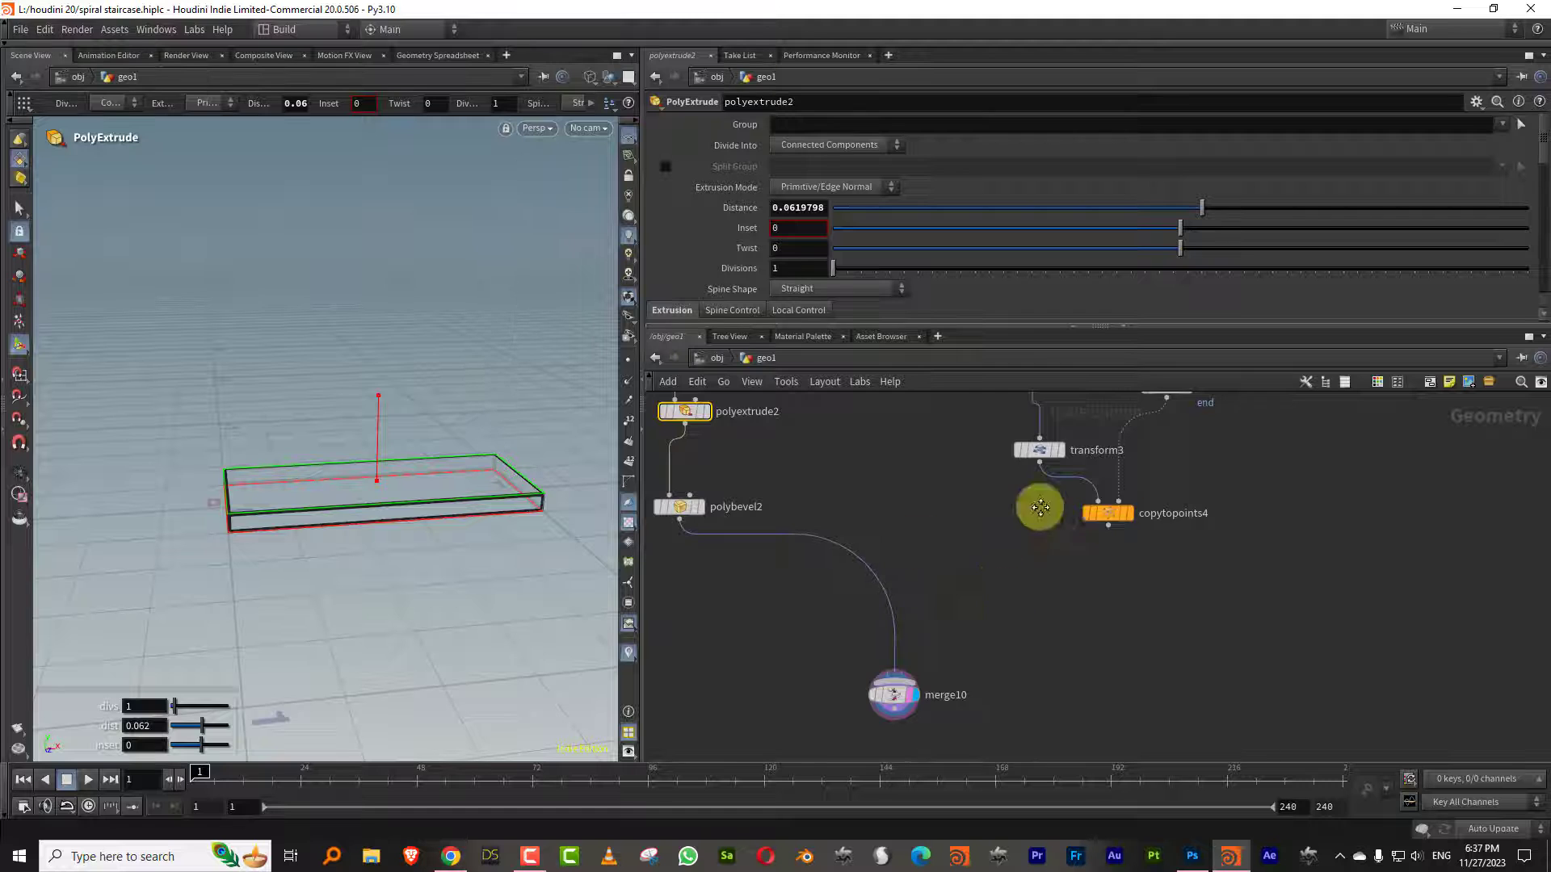
middle_drag(898, 701, 940, 618)
drag(940, 618, 858, 715)
Add a Sweep node below copytopoints4, fed by the copied rod line, and display it
middle_drag(1025, 559, 915, 628)
key(Tab)
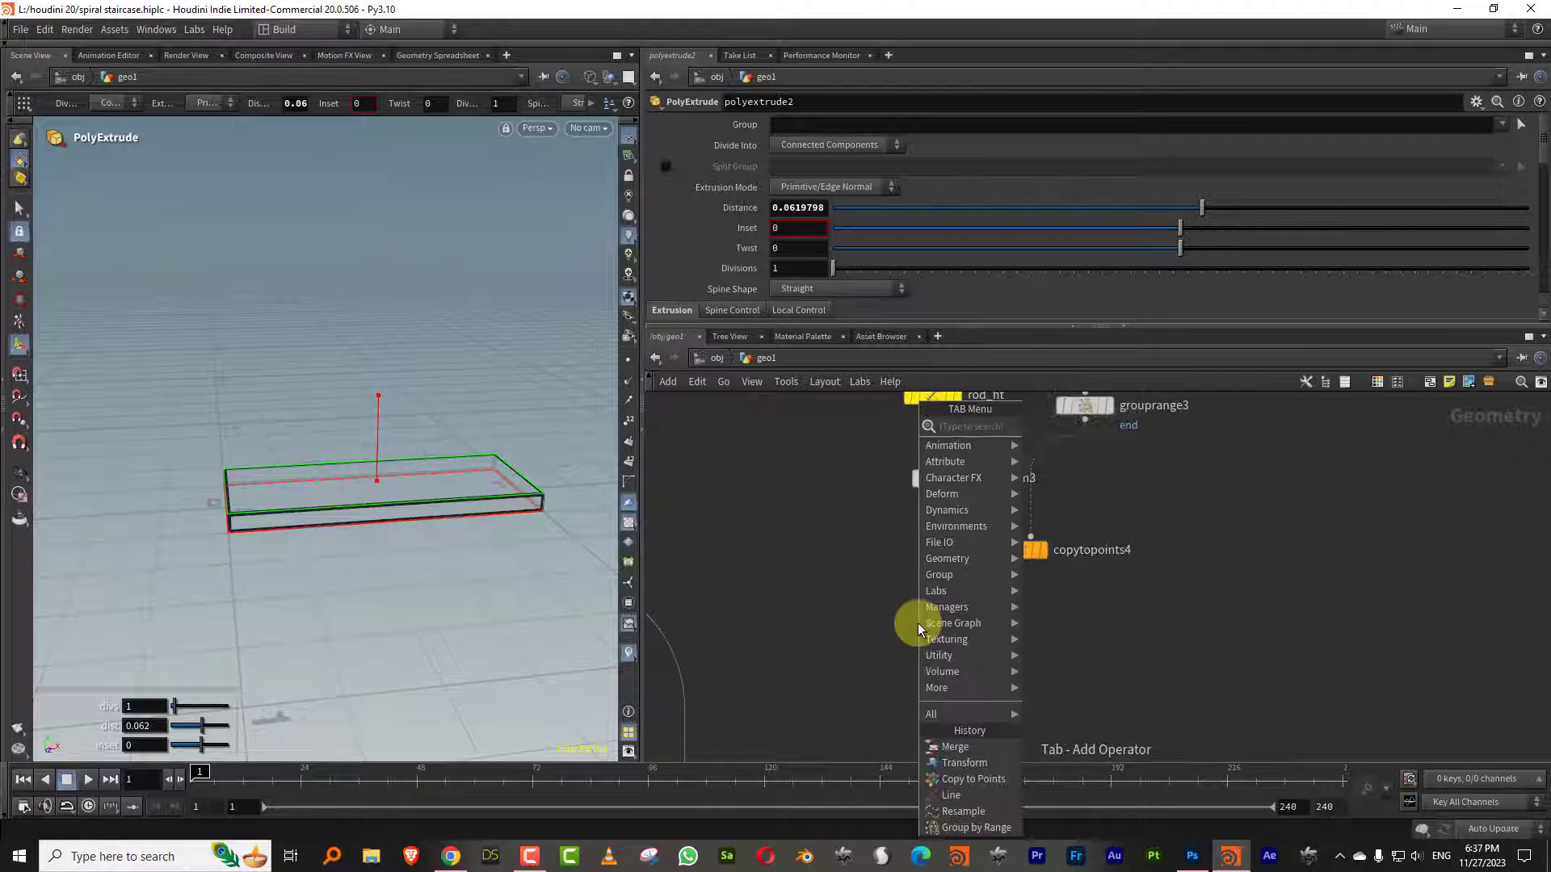
text(swe)
click(1067, 426)
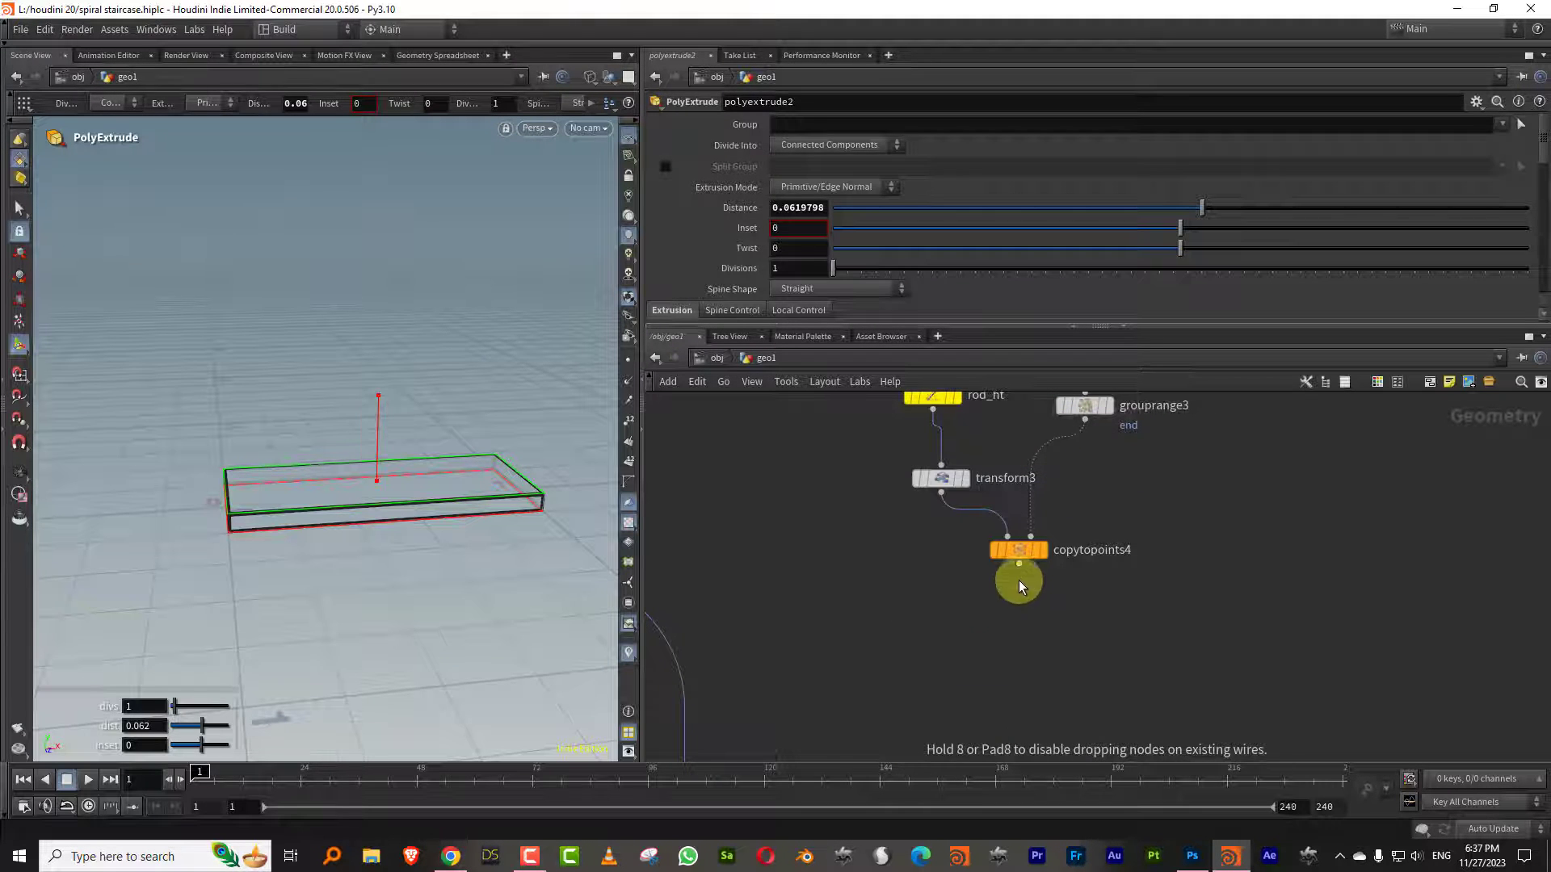
click(1017, 659)
click(1044, 657)
drag(1028, 662, 982, 678)
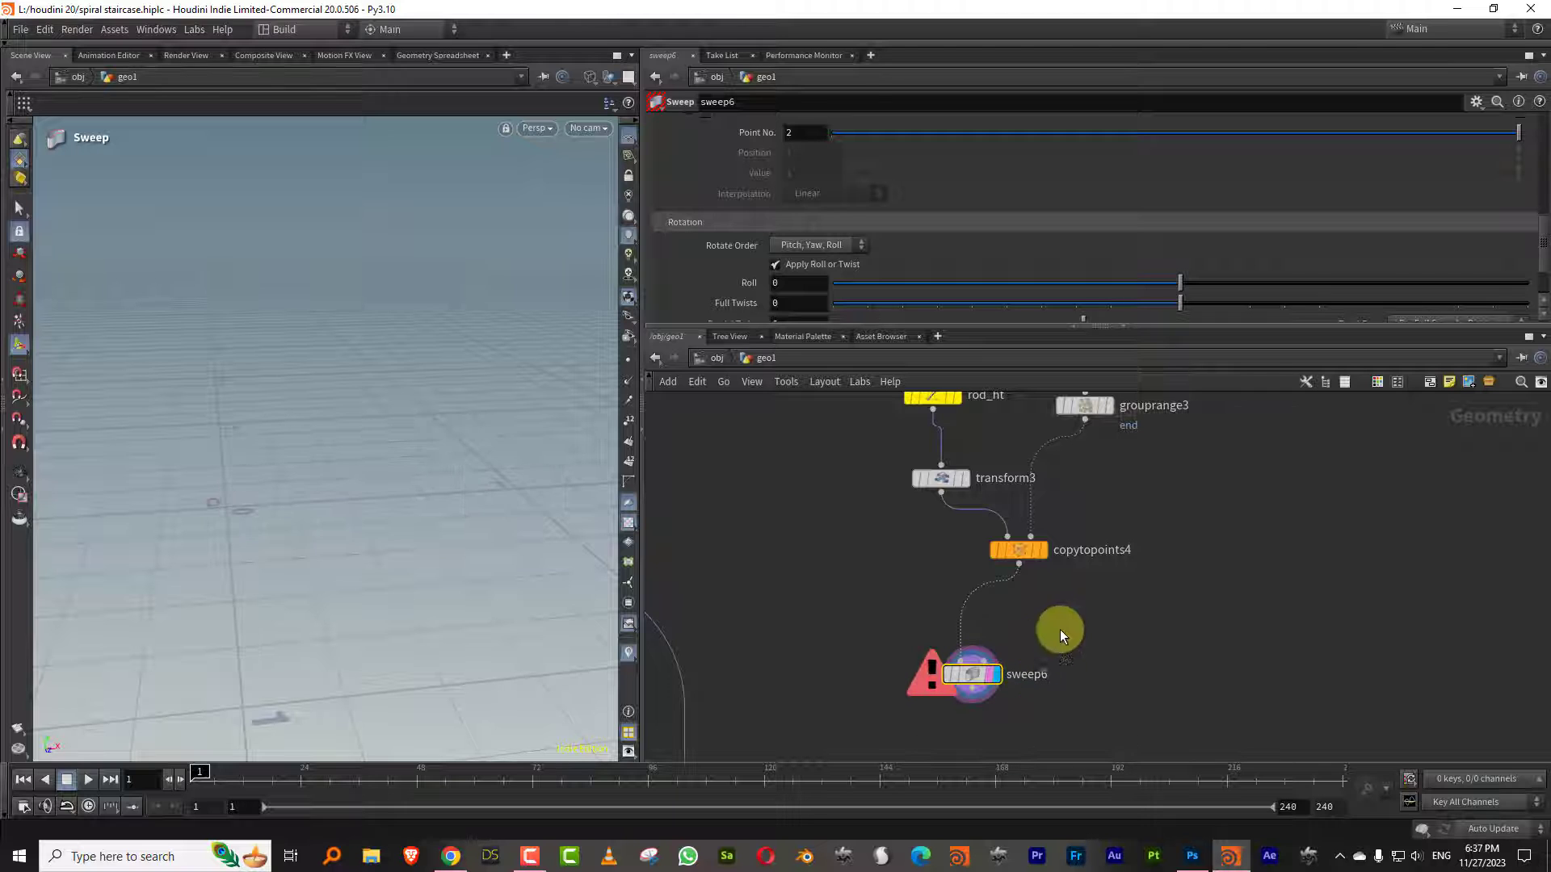
Set sweep6's surface shape to Round Tube with a radius of 0.023 and 24 columns
scroll(1537, 133, up, 10)
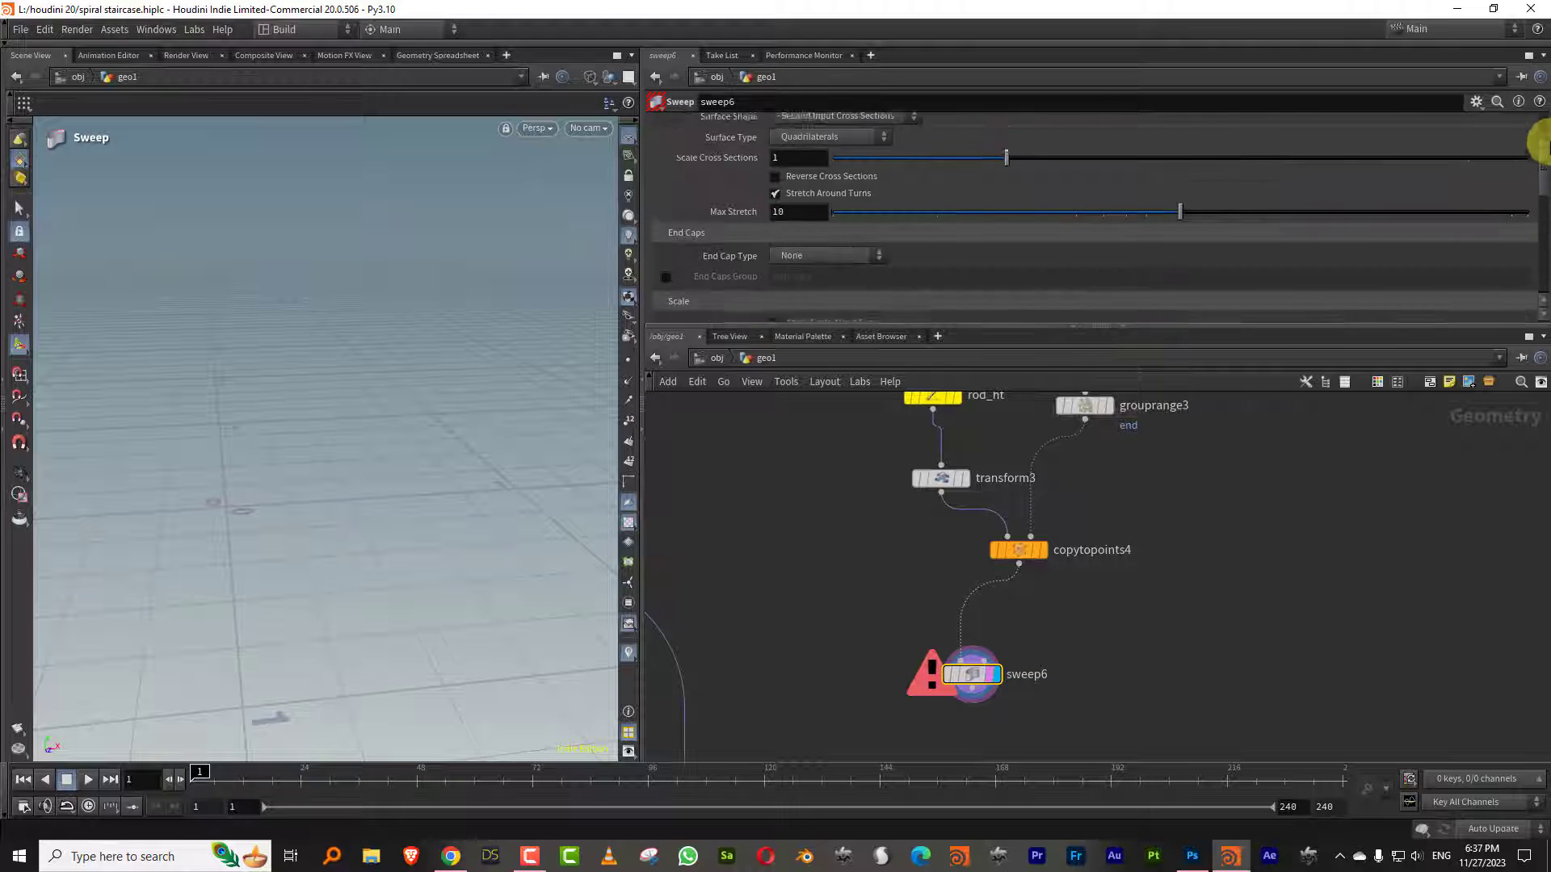
click(830, 139)
click(827, 170)
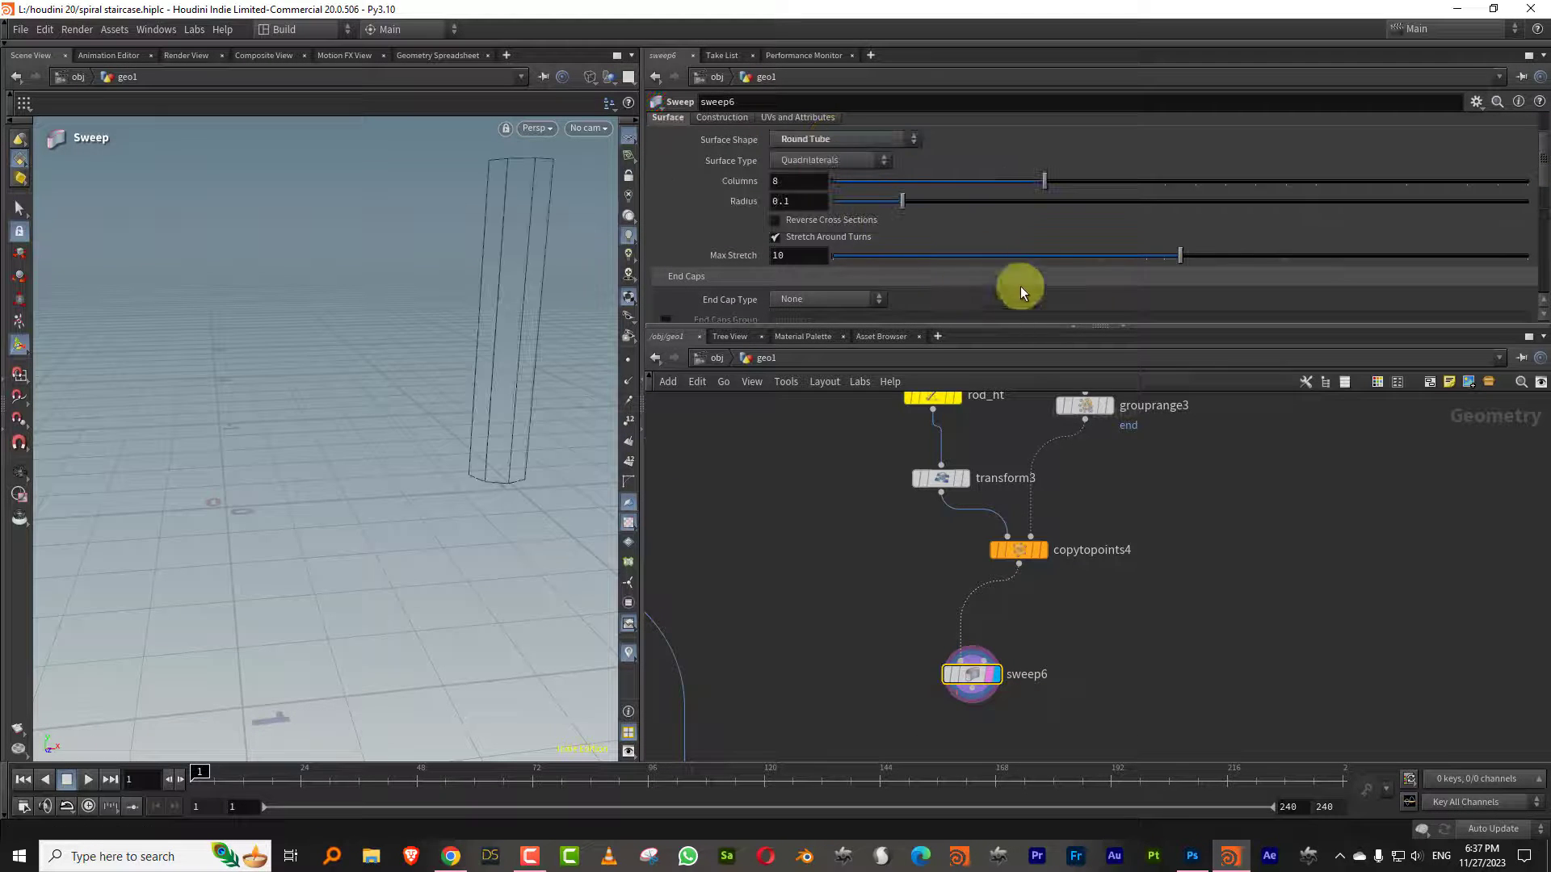
drag(898, 202, 846, 212)
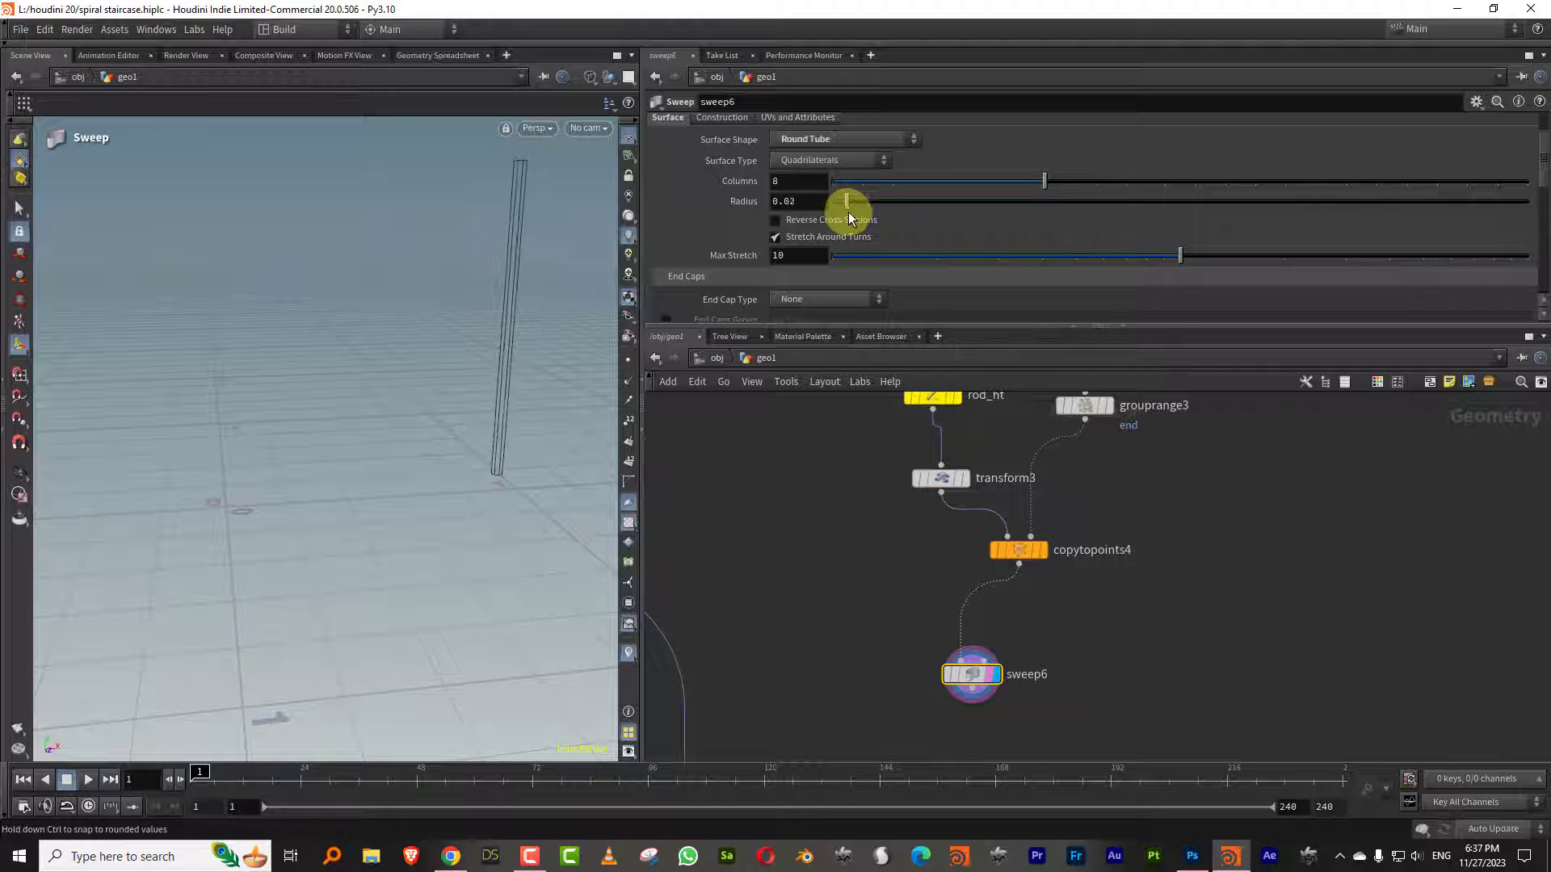
drag(1042, 186, 1541, 194)
Add a polygon Sphere node to the network beside sweep6
middle_drag(825, 572, 983, 486)
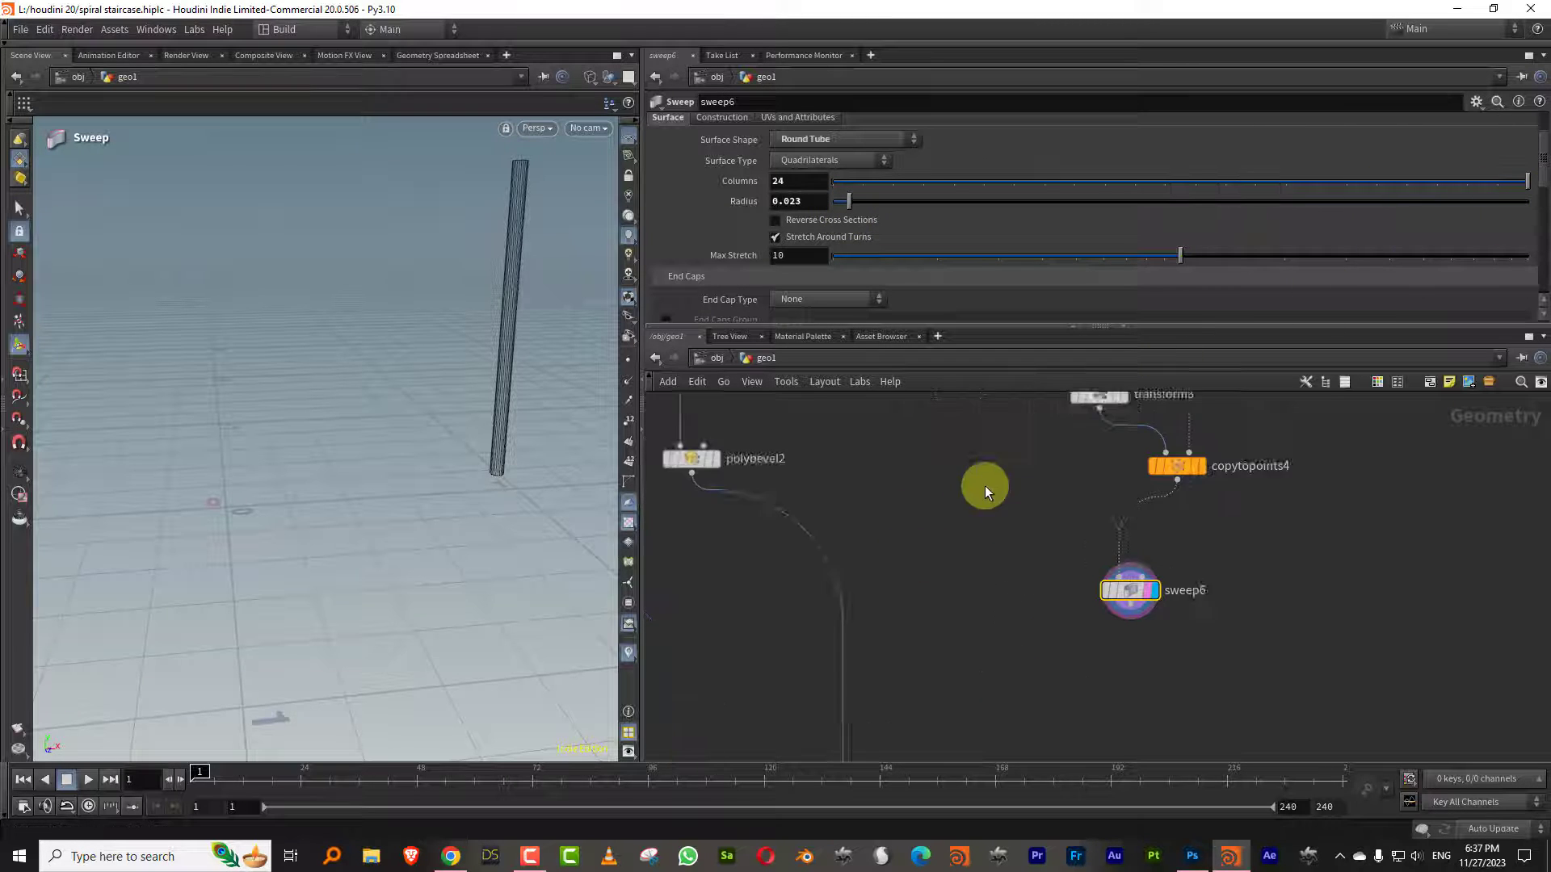
scroll(983, 486, down, 2)
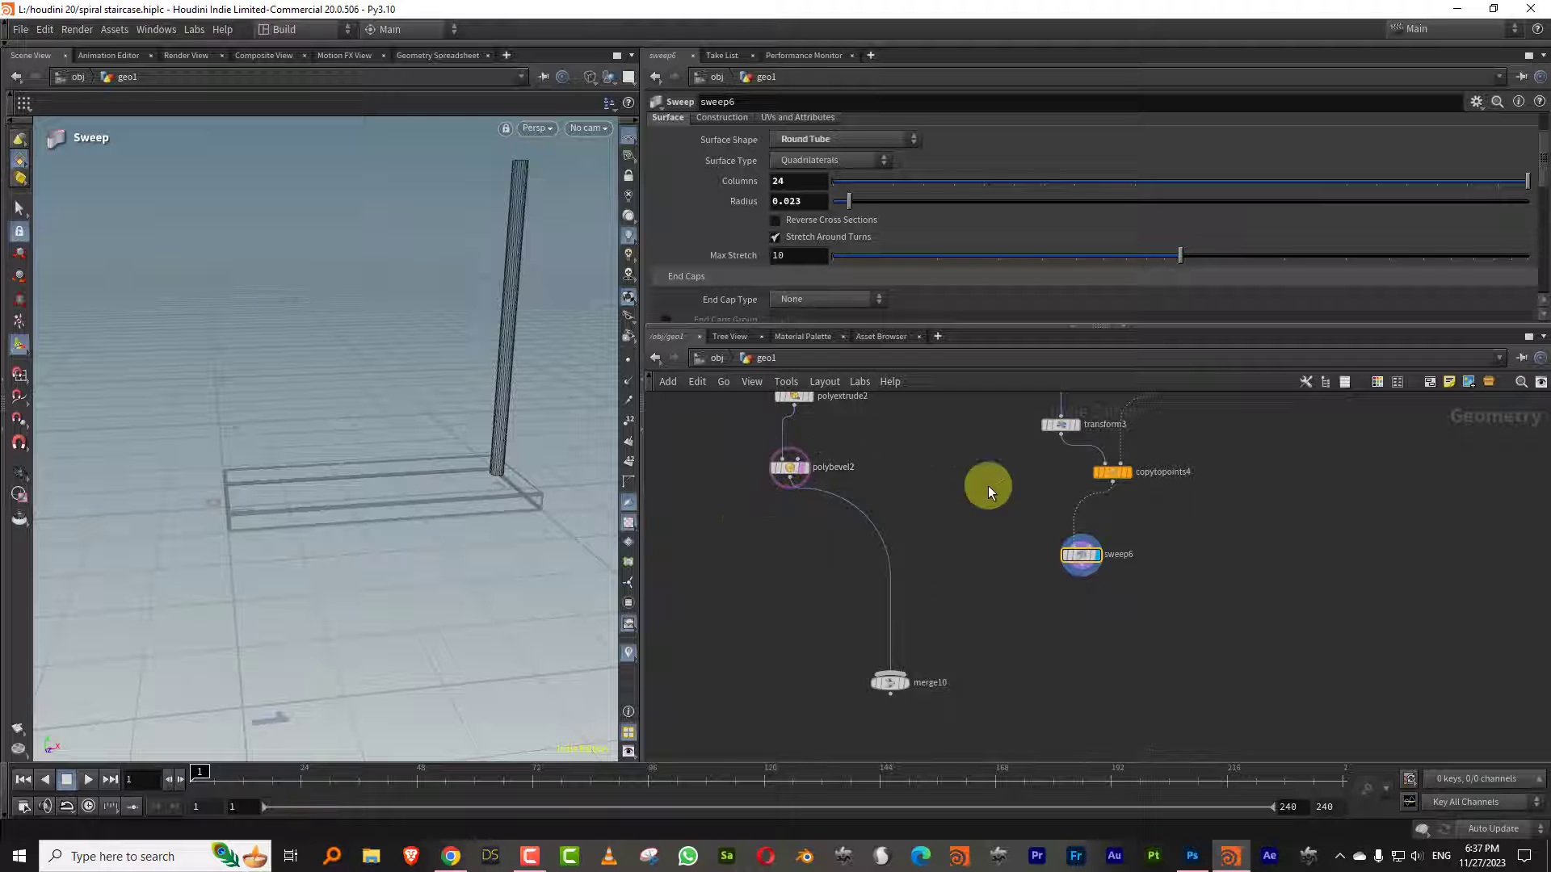
middle_drag(1085, 496, 1021, 556)
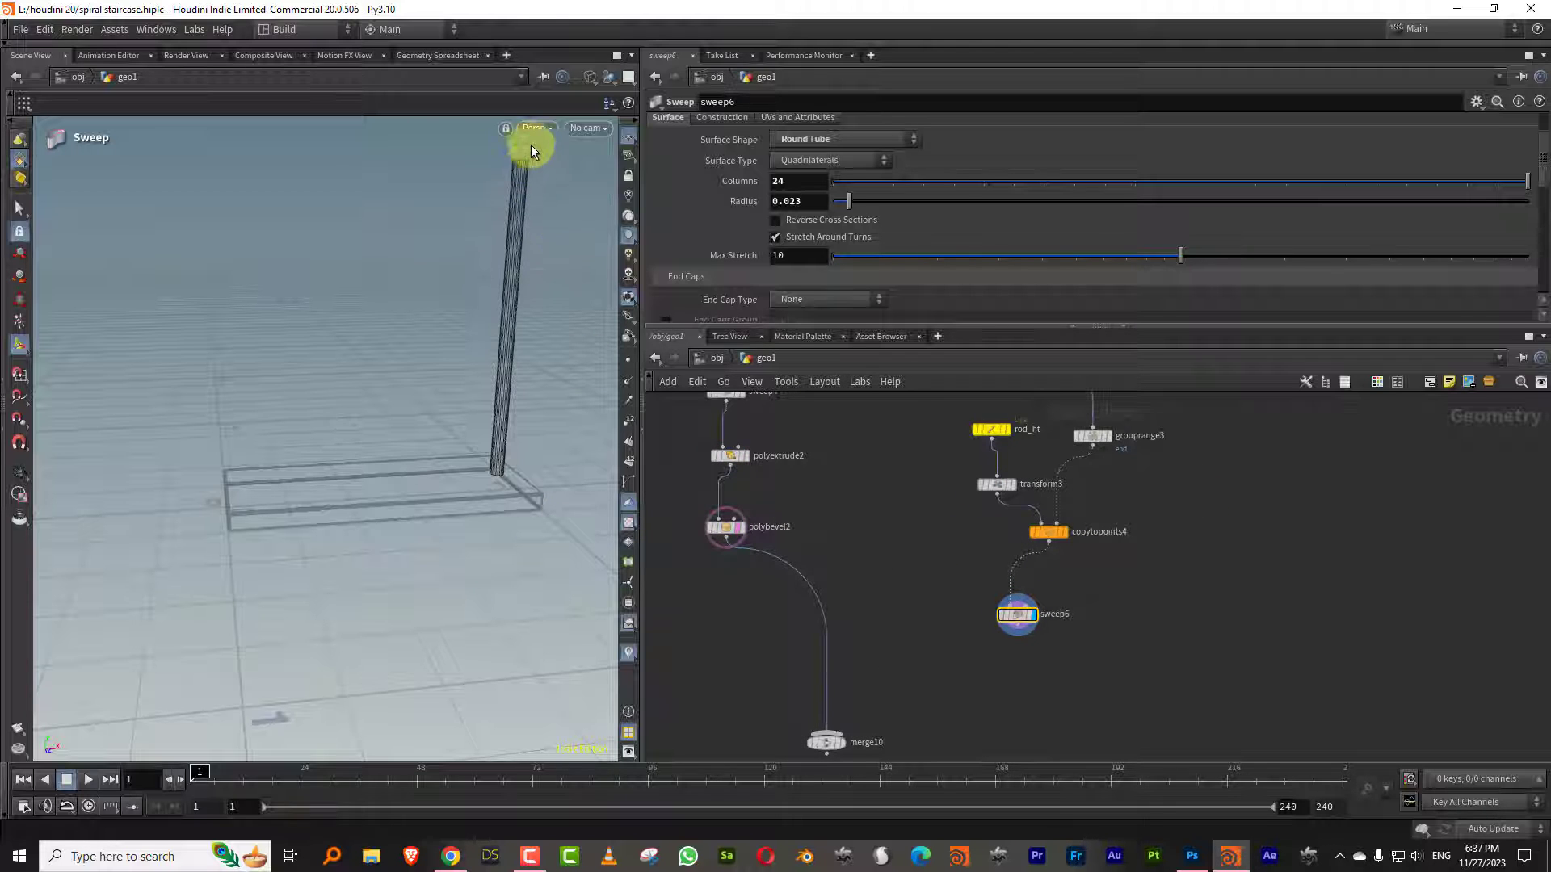
middle_drag(1093, 520, 1053, 533)
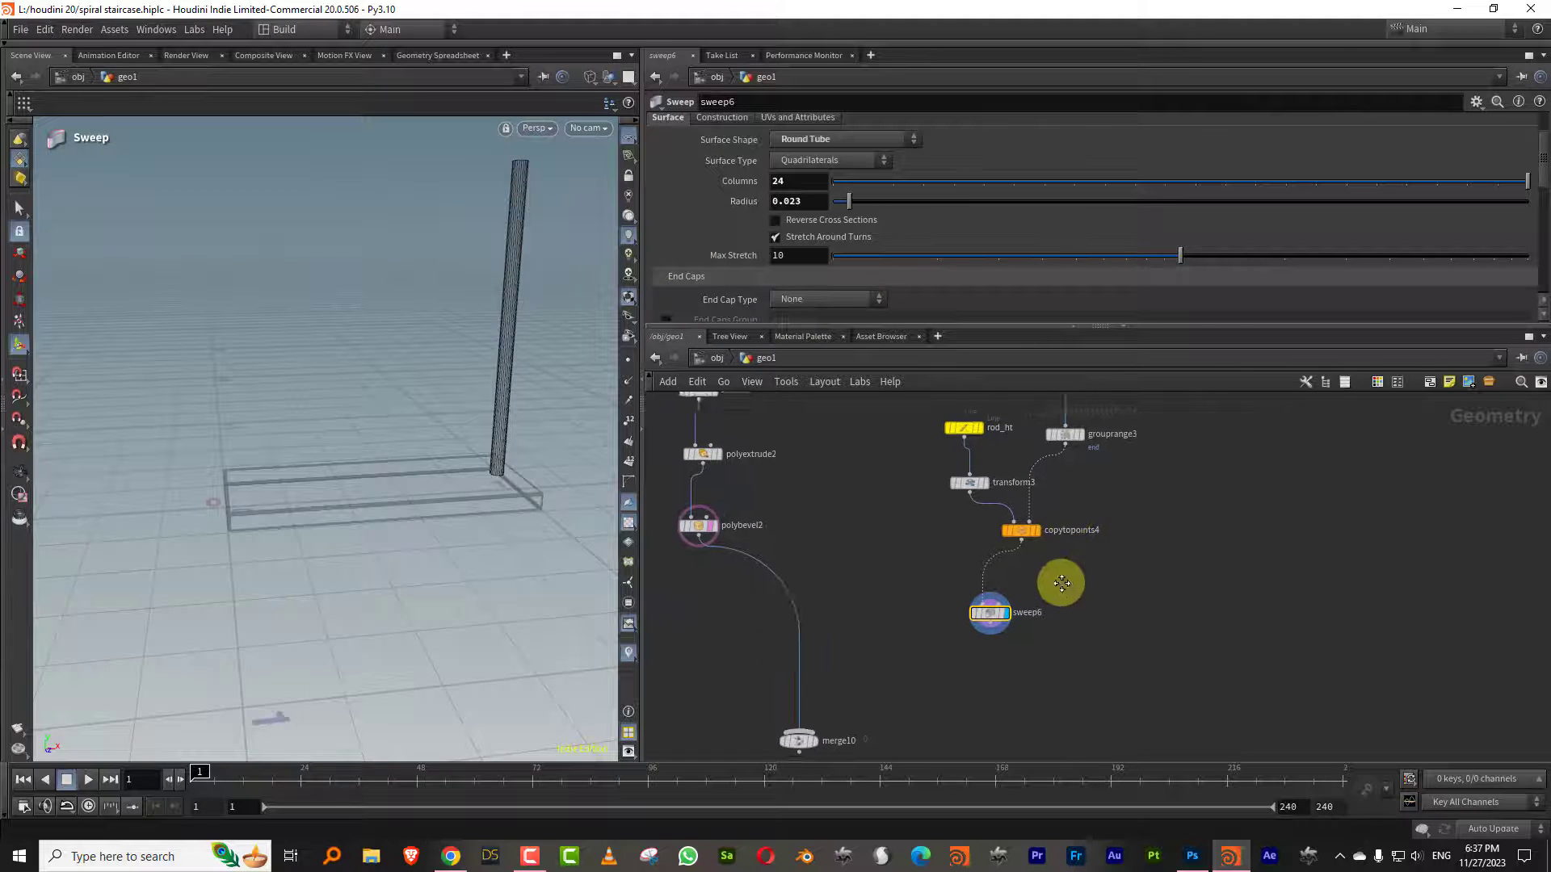
key(Tab)
text(s)
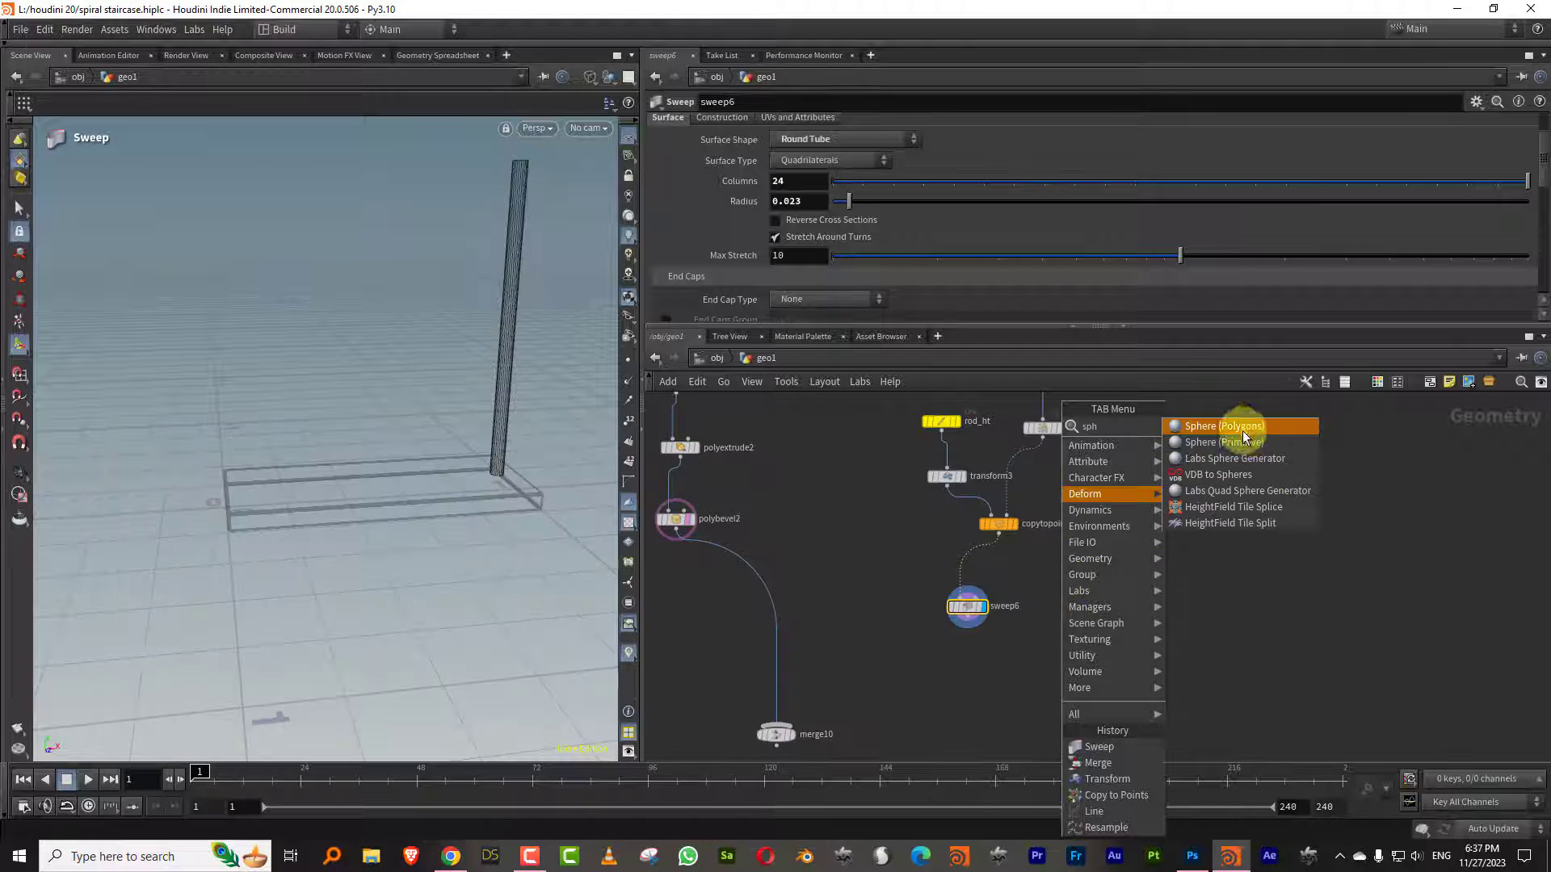
click(1239, 426)
click(1088, 592)
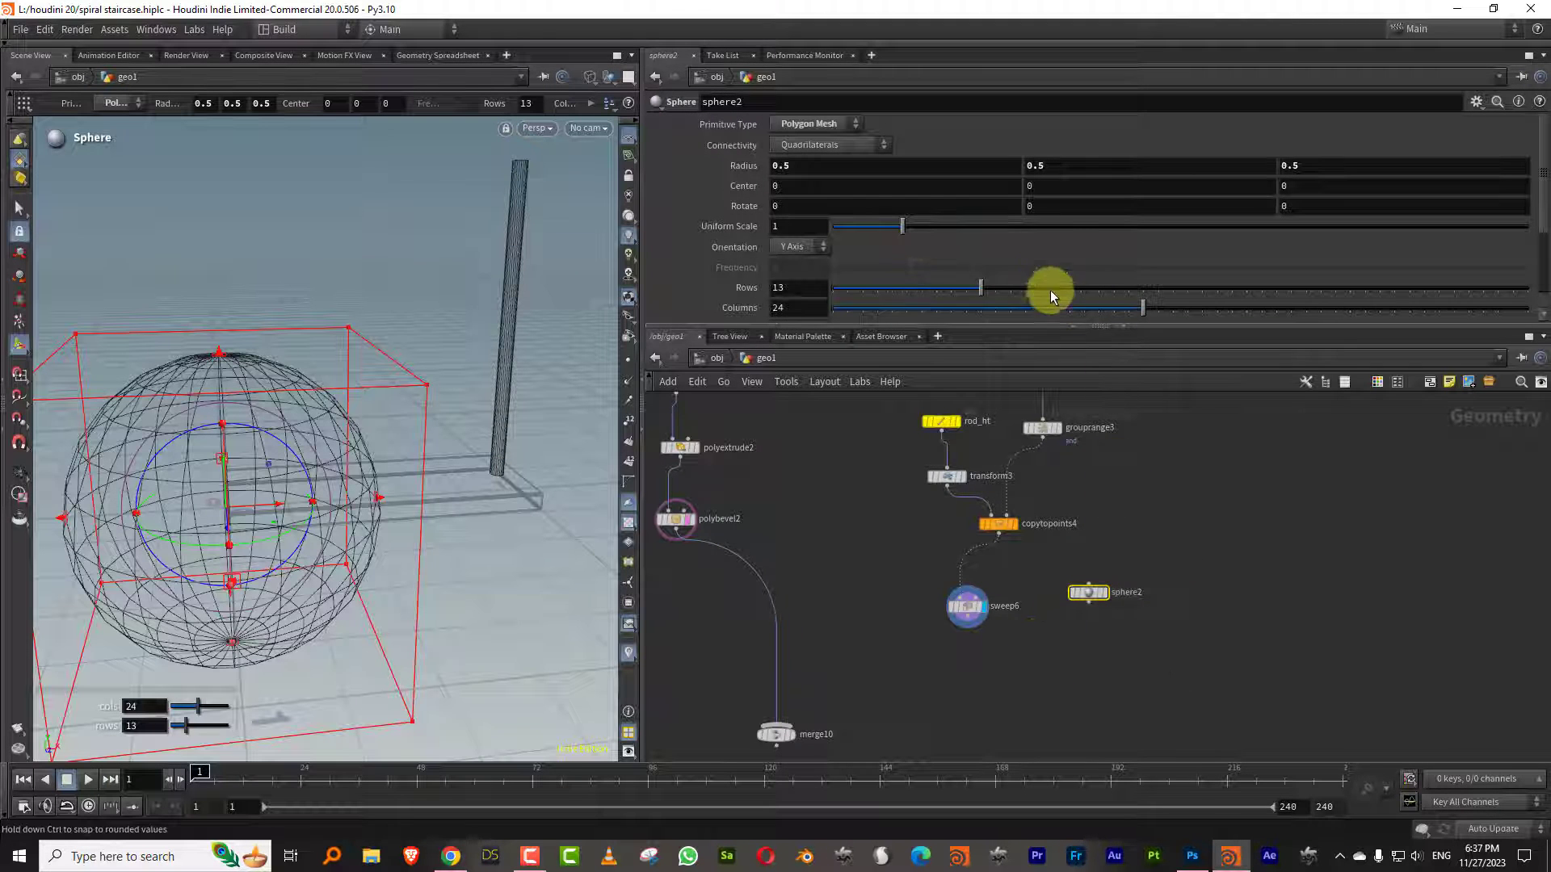
Set sphere2's primitive type to Polygon with a frequency of 8
click(804, 125)
click(808, 153)
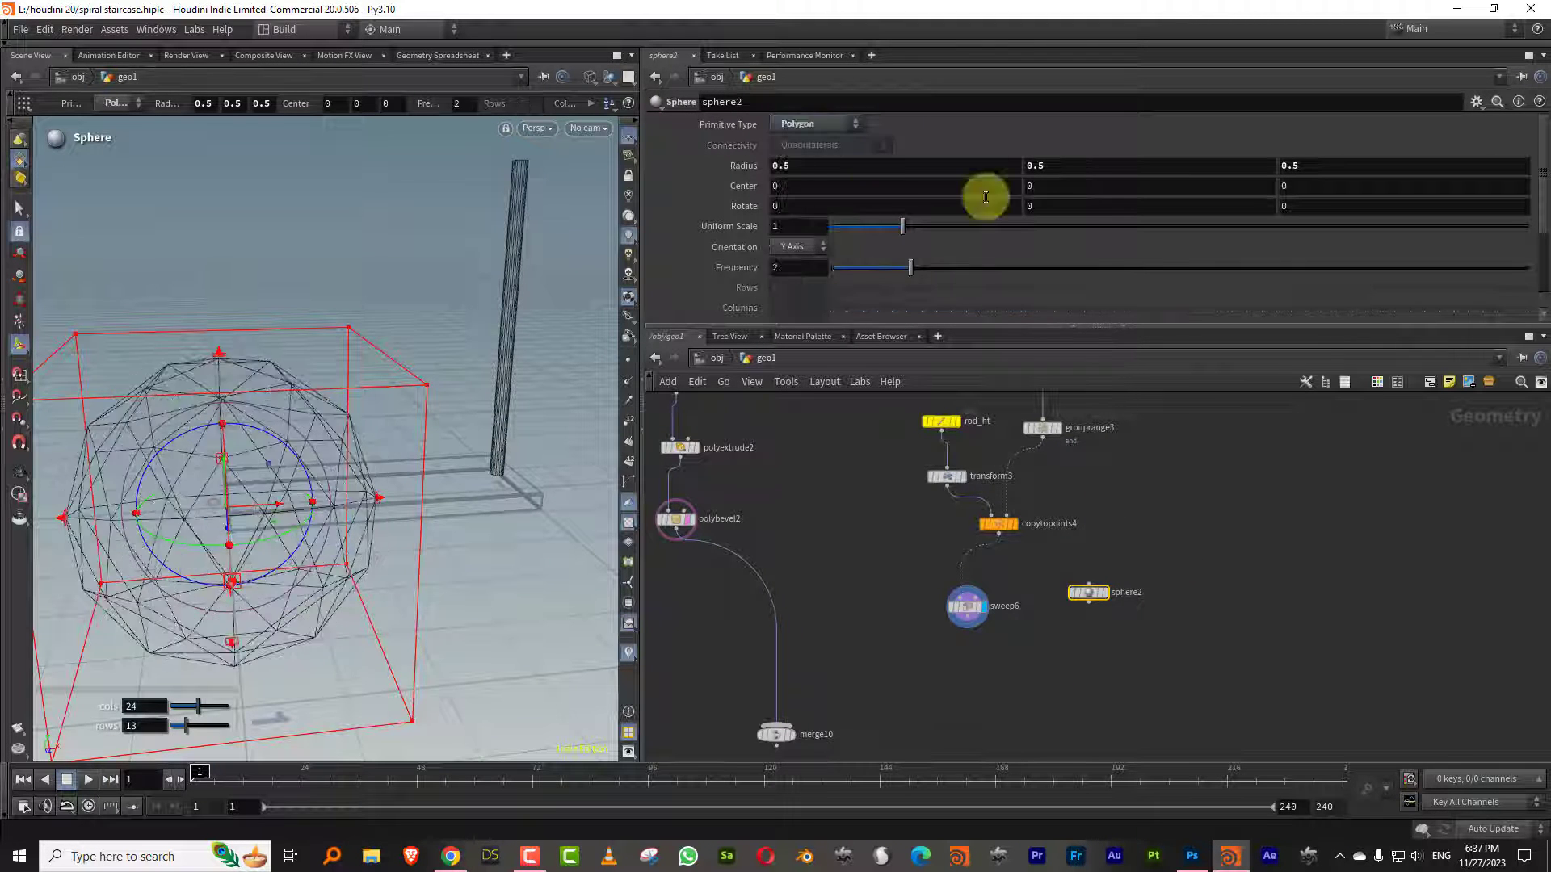
drag(963, 266, 1339, 256)
drag(1159, 326, 1160, 339)
click(822, 131)
click(853, 170)
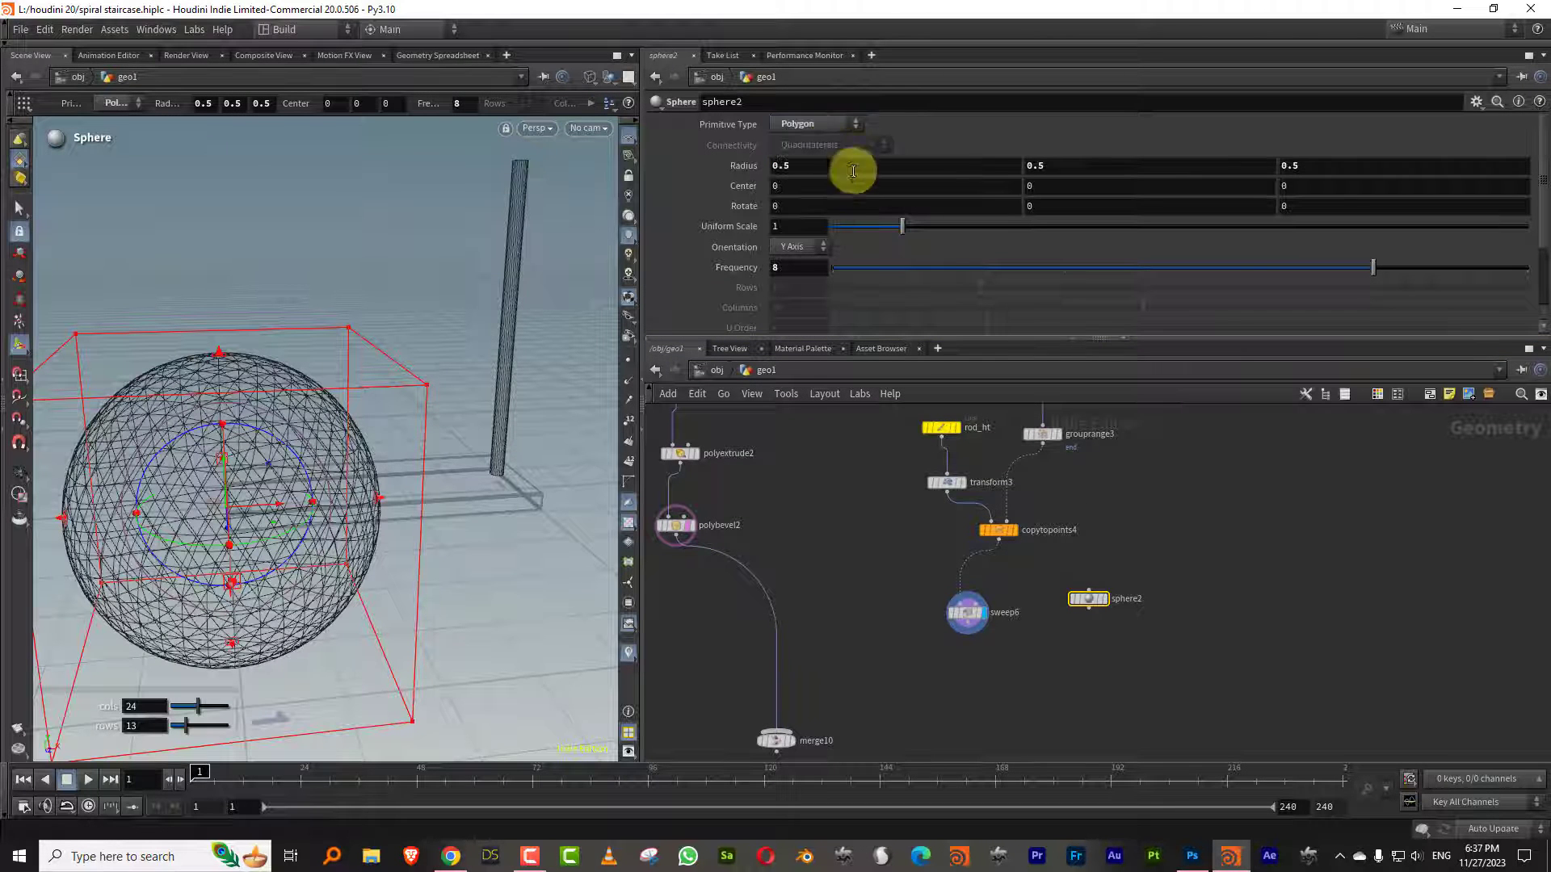
Display the copytopoints4 rod line and examine the node's information for leftover point groups
drag(1179, 589, 1176, 593)
middle_drag(1018, 550, 979, 570)
scroll(979, 570, up, 3)
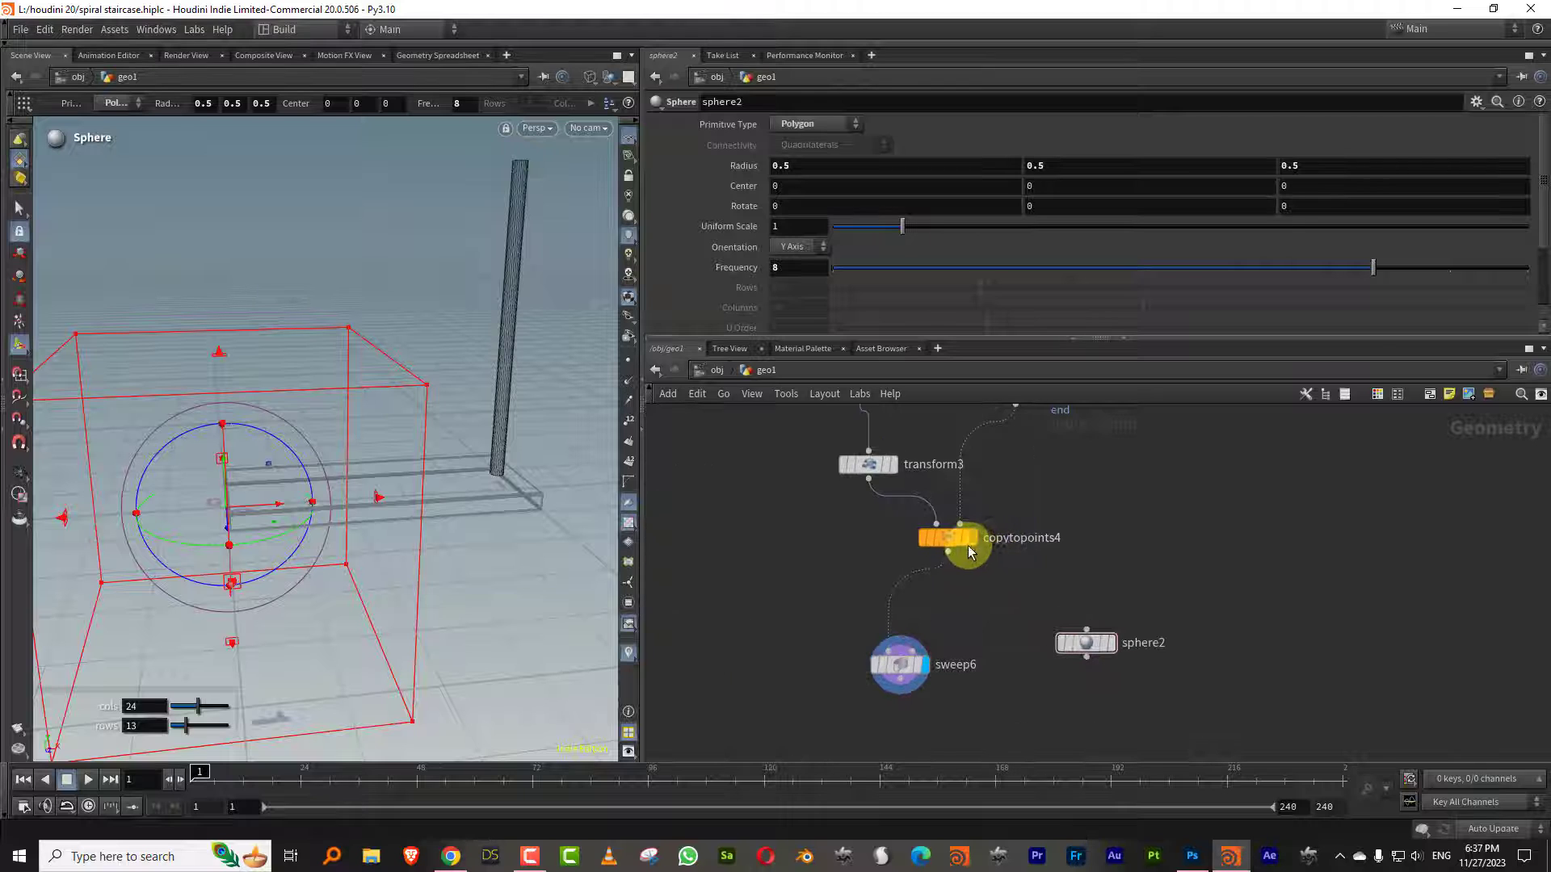
click(964, 541)
alt+middle_drag(498, 311, 426, 382)
middle_drag(1049, 466, 895, 547)
mouse_move(845, 664)
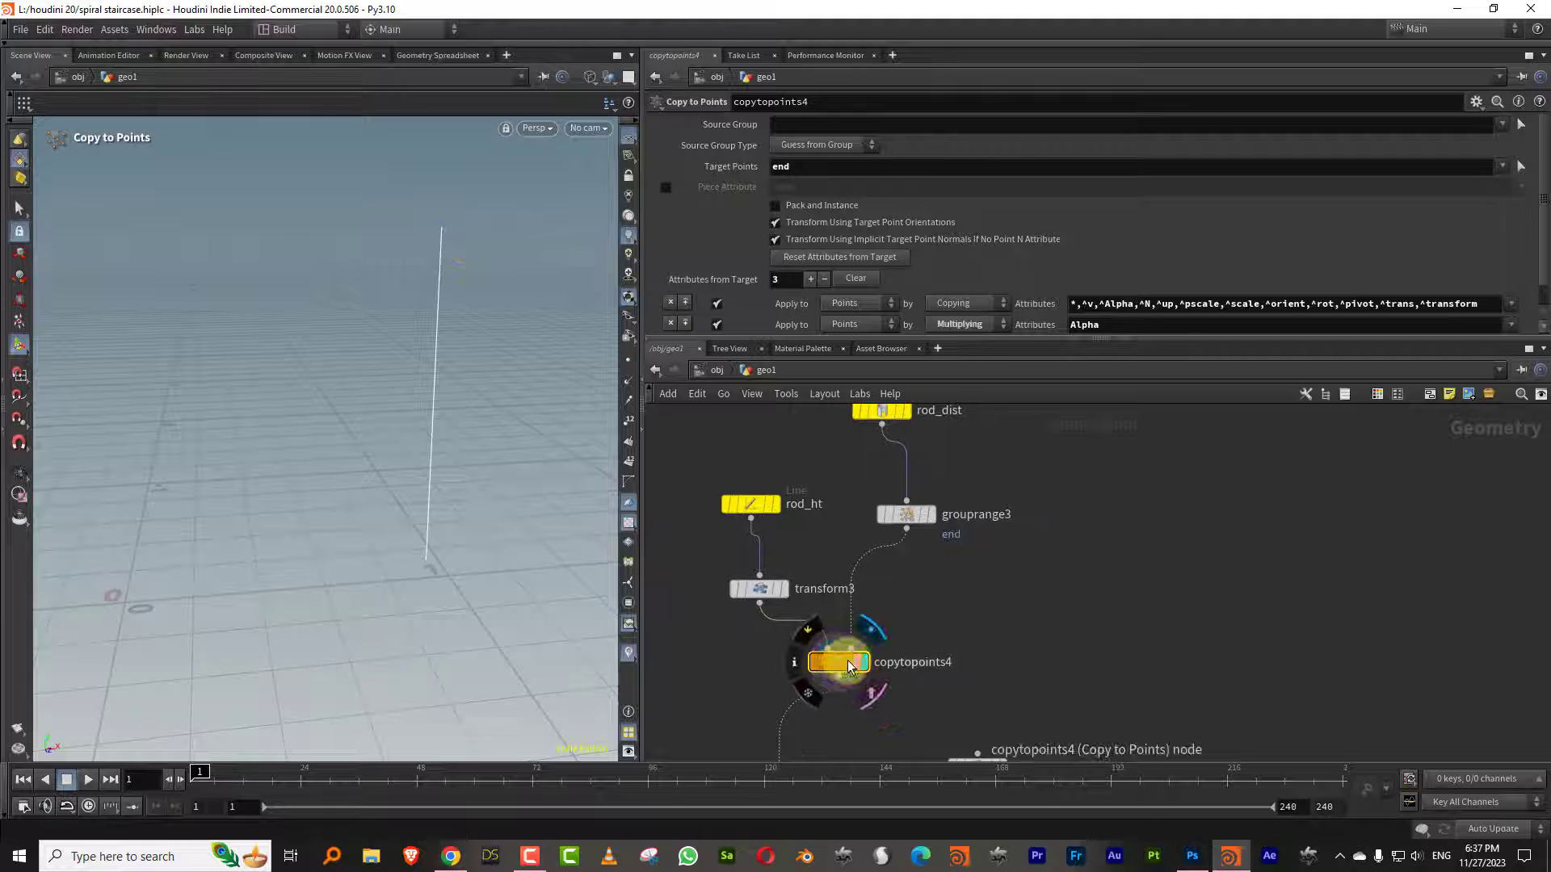
click(797, 672)
click(746, 676)
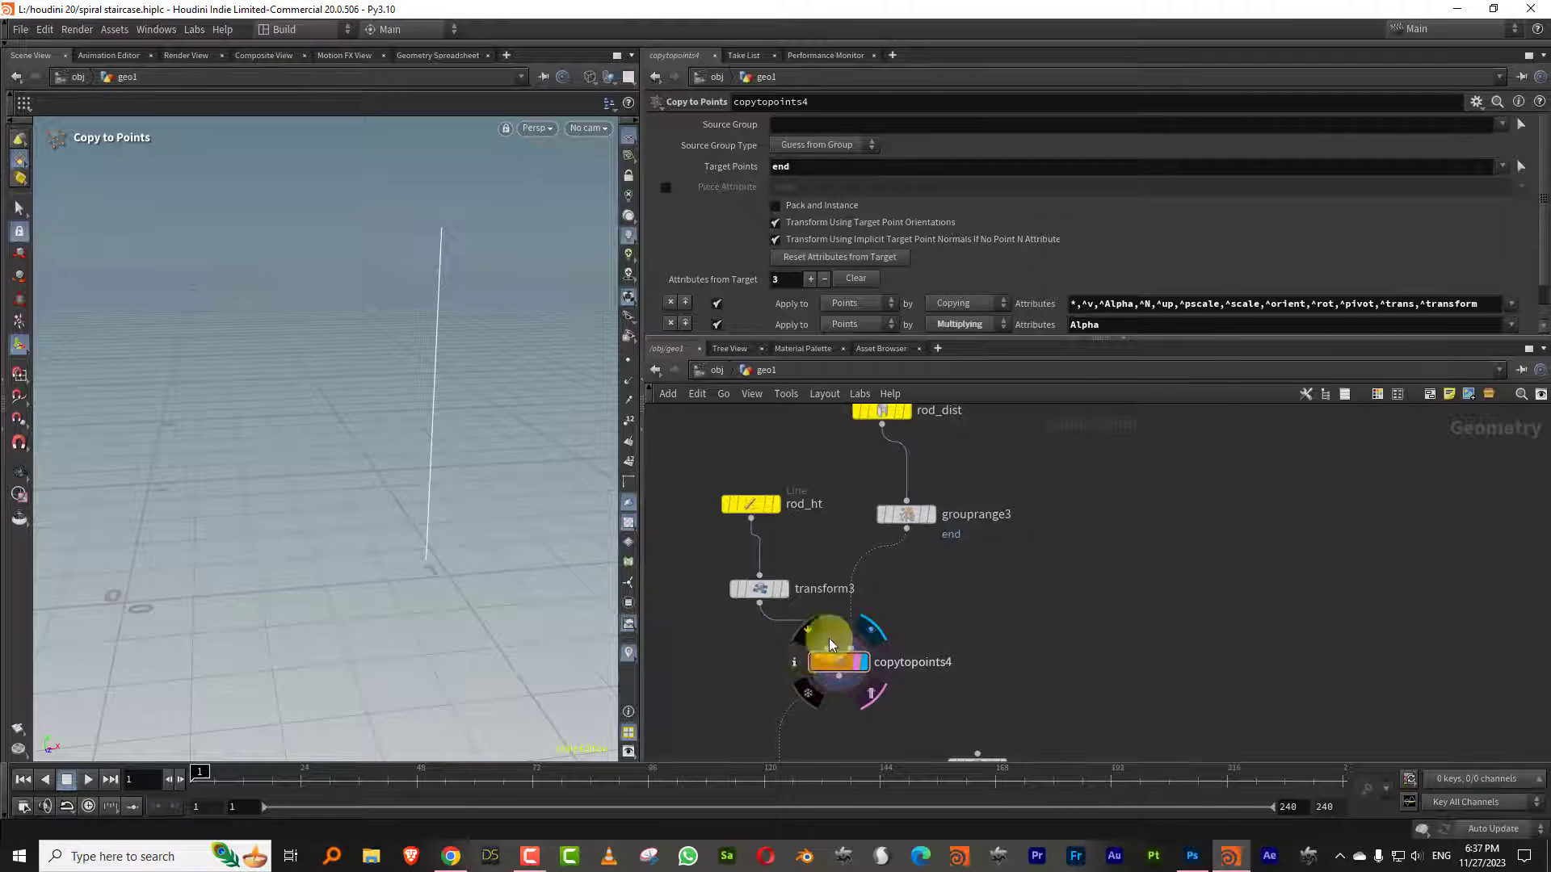
click(794, 662)
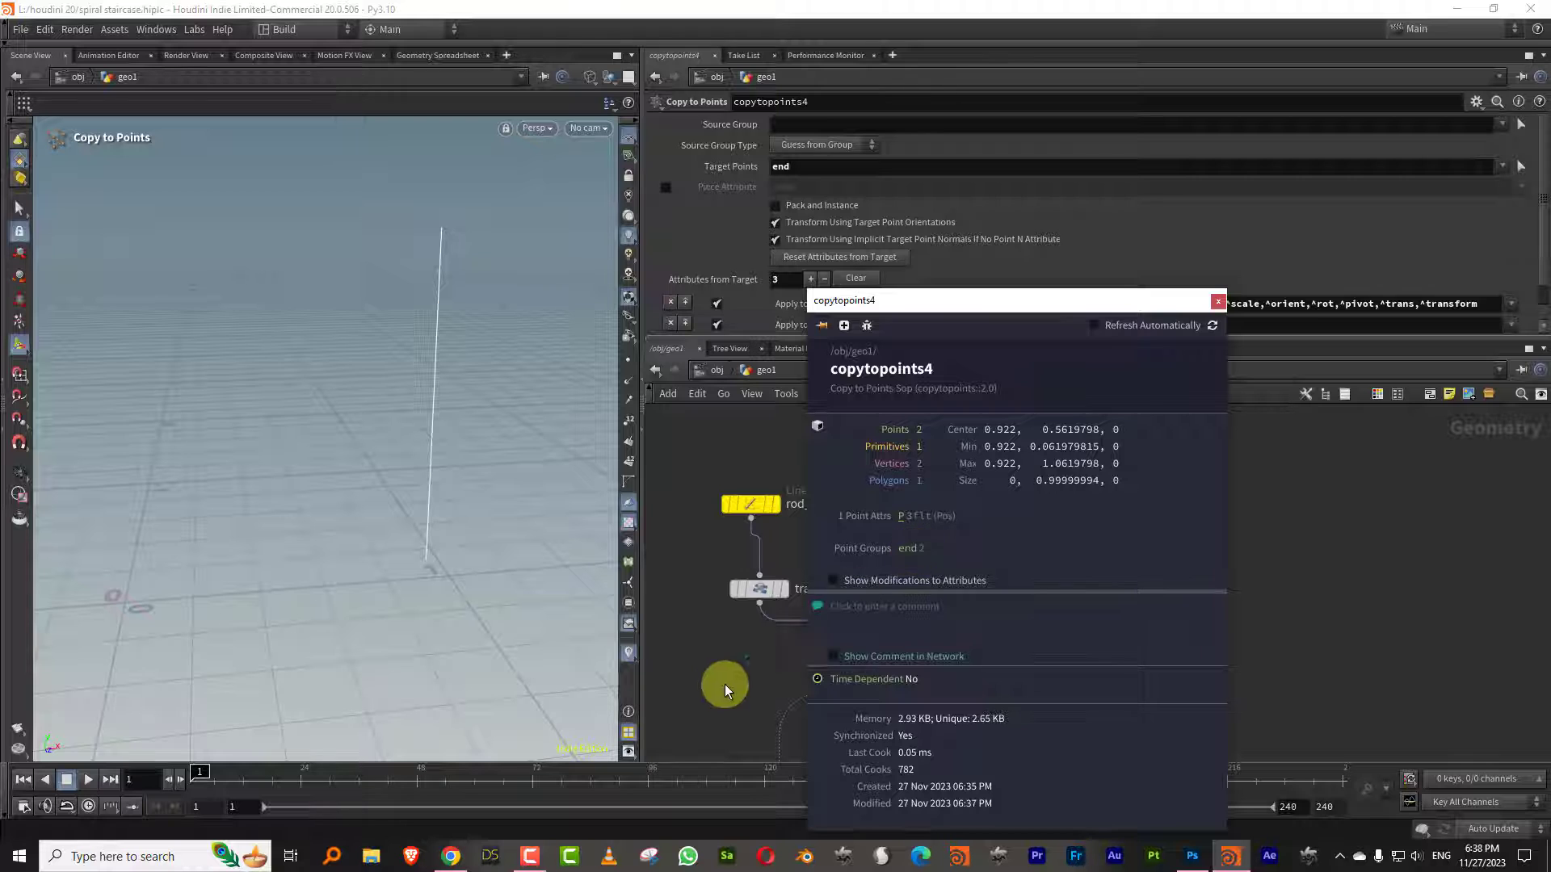
Insert a Group Delete node between copytopoints4 and sweep6 and have it remove the group end
key(Tab)
text(del)
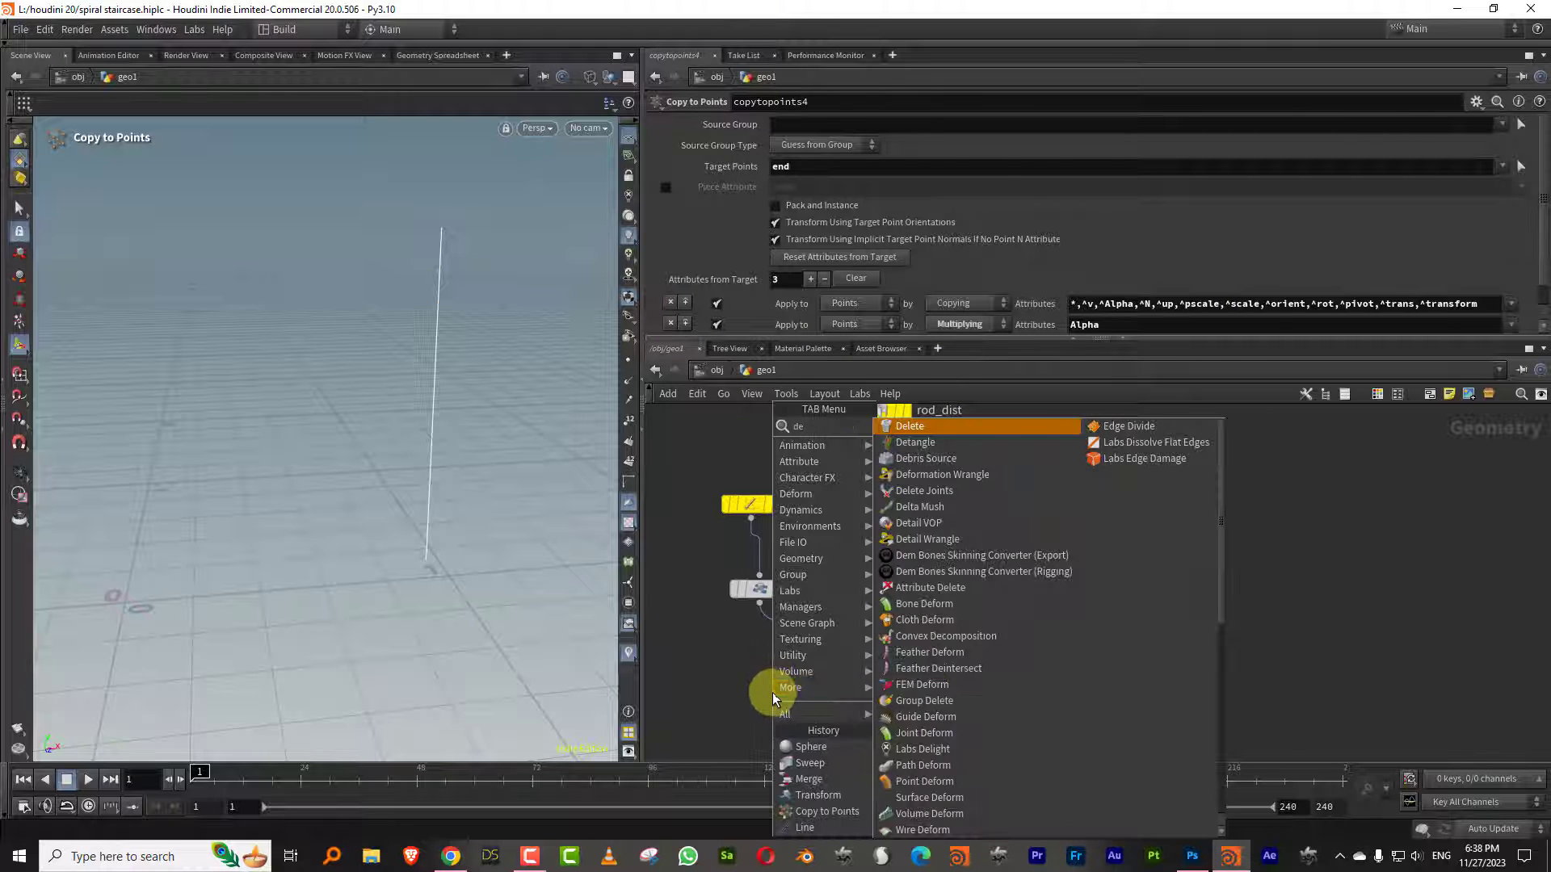
click(937, 490)
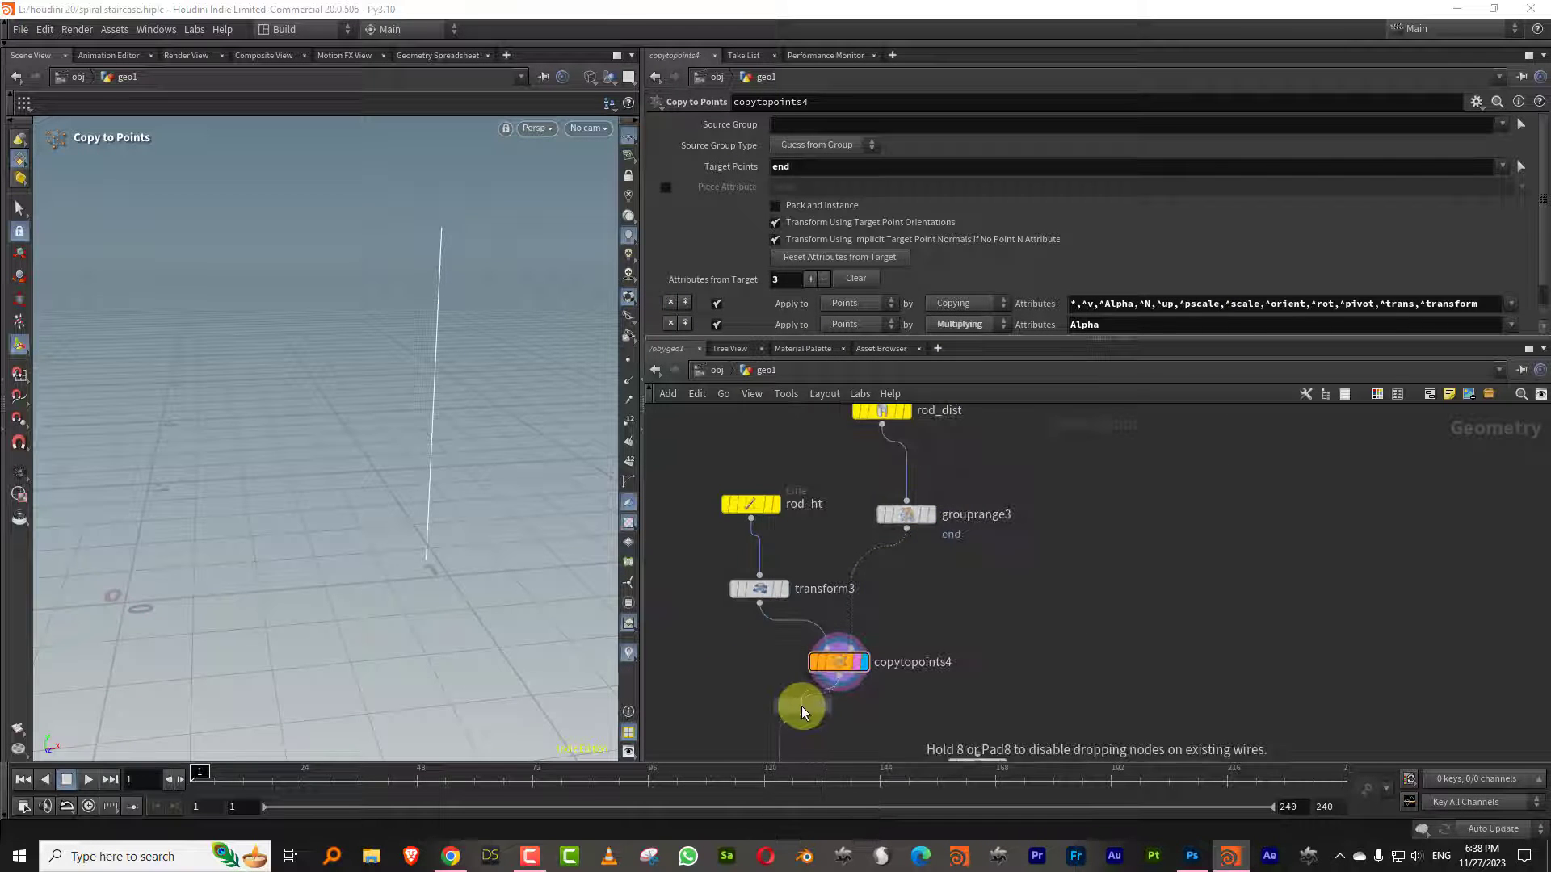
click(796, 701)
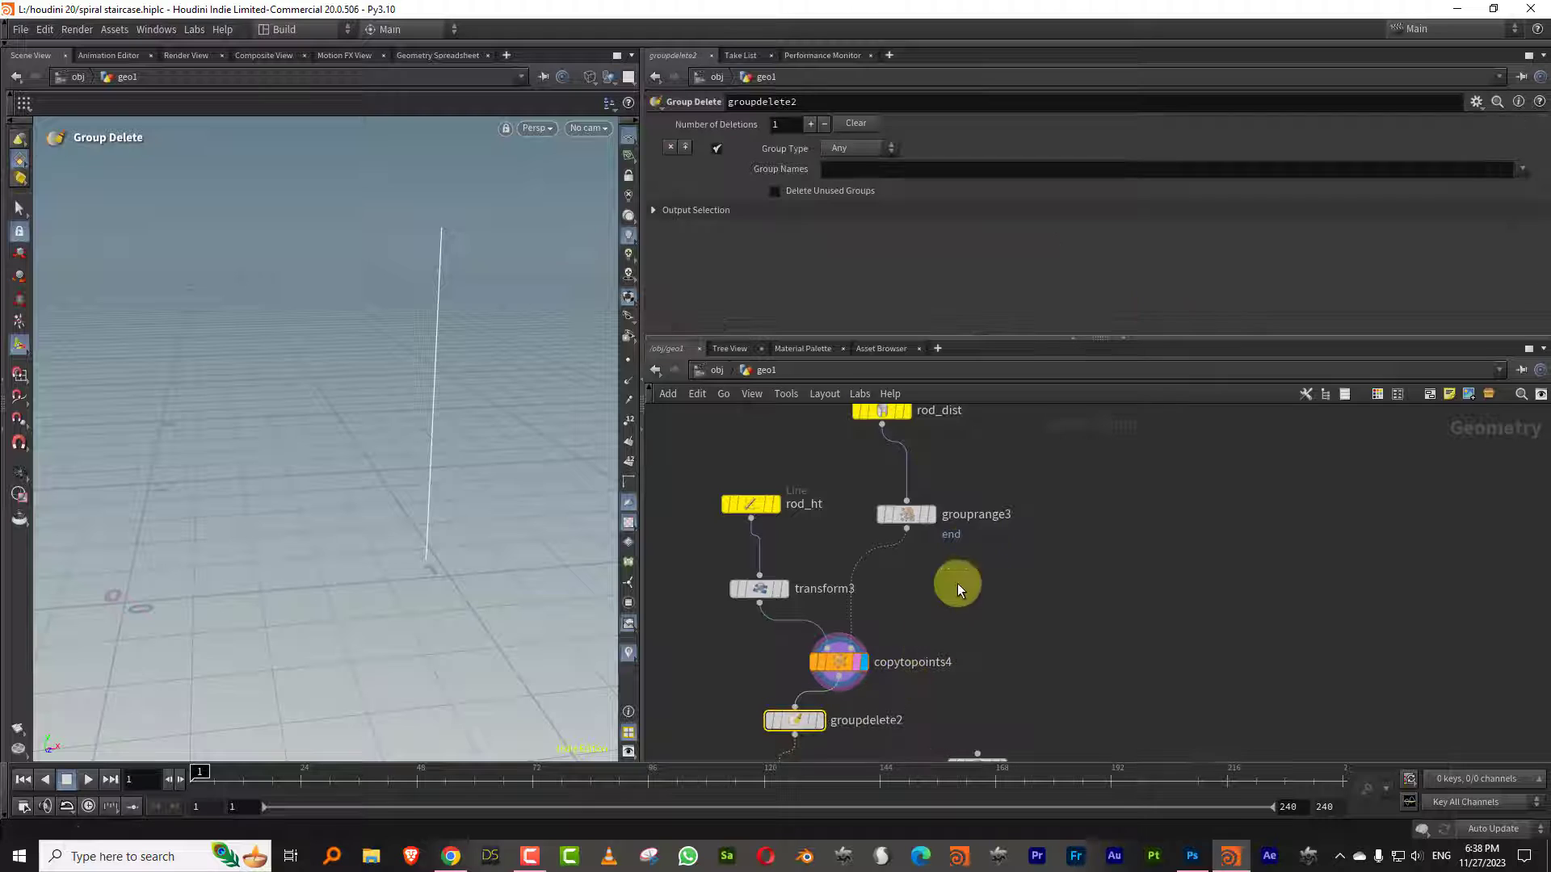
click(1521, 170)
click(1524, 190)
Duplicate grouprange3 and place the copy below groupdelete2, moving sphere2 aside to make room
middle_drag(1064, 570, 1059, 475)
drag(999, 503, 906, 431)
middle_drag(996, 525, 1008, 511)
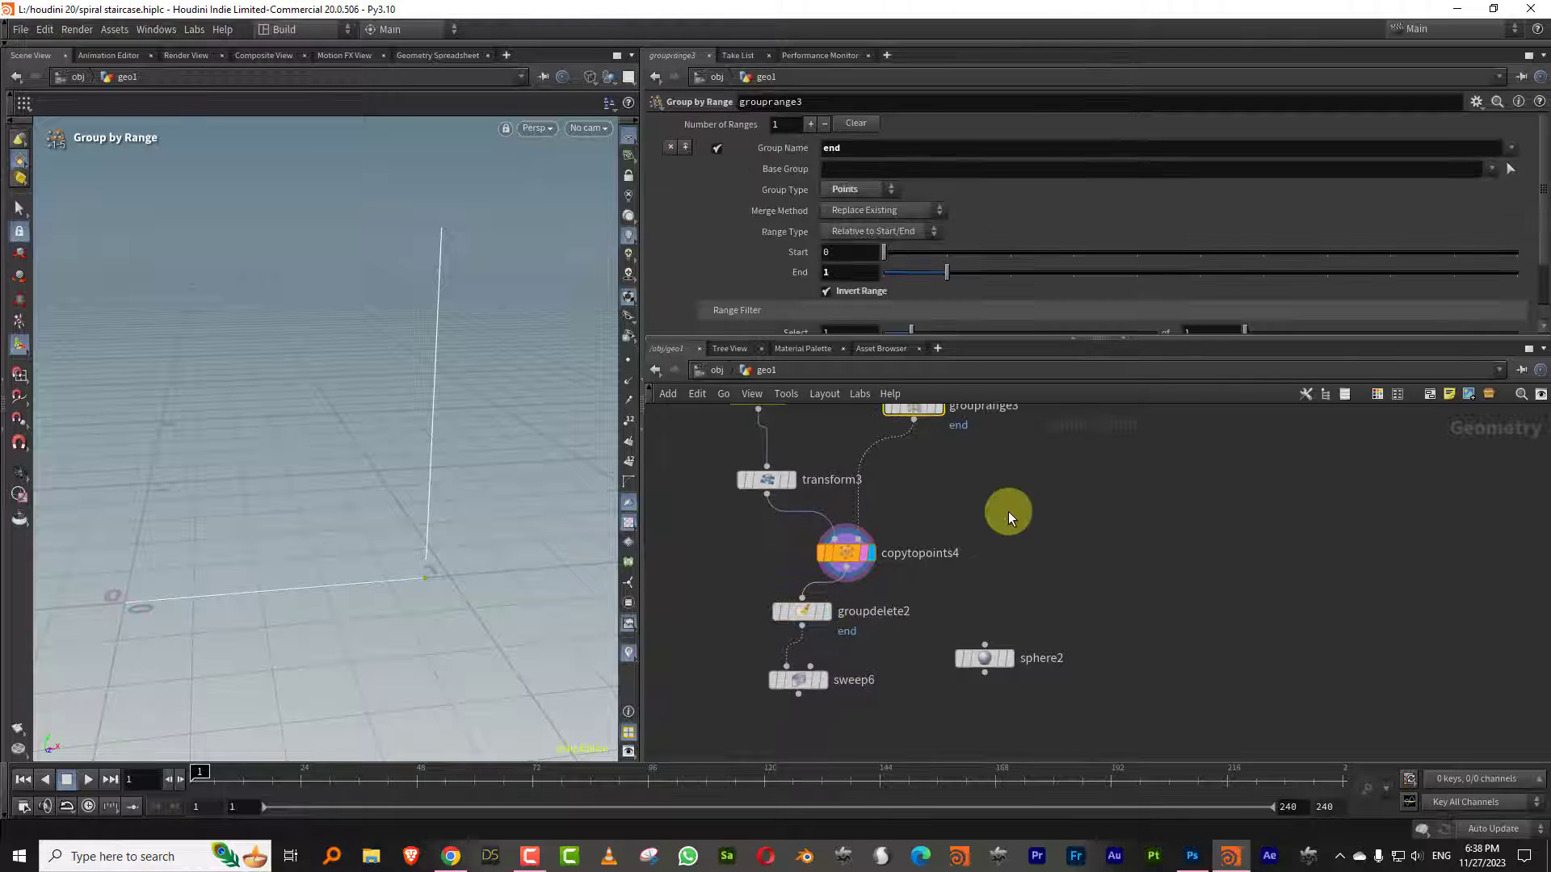
key(ctrl+c)
key(ctrl+v)
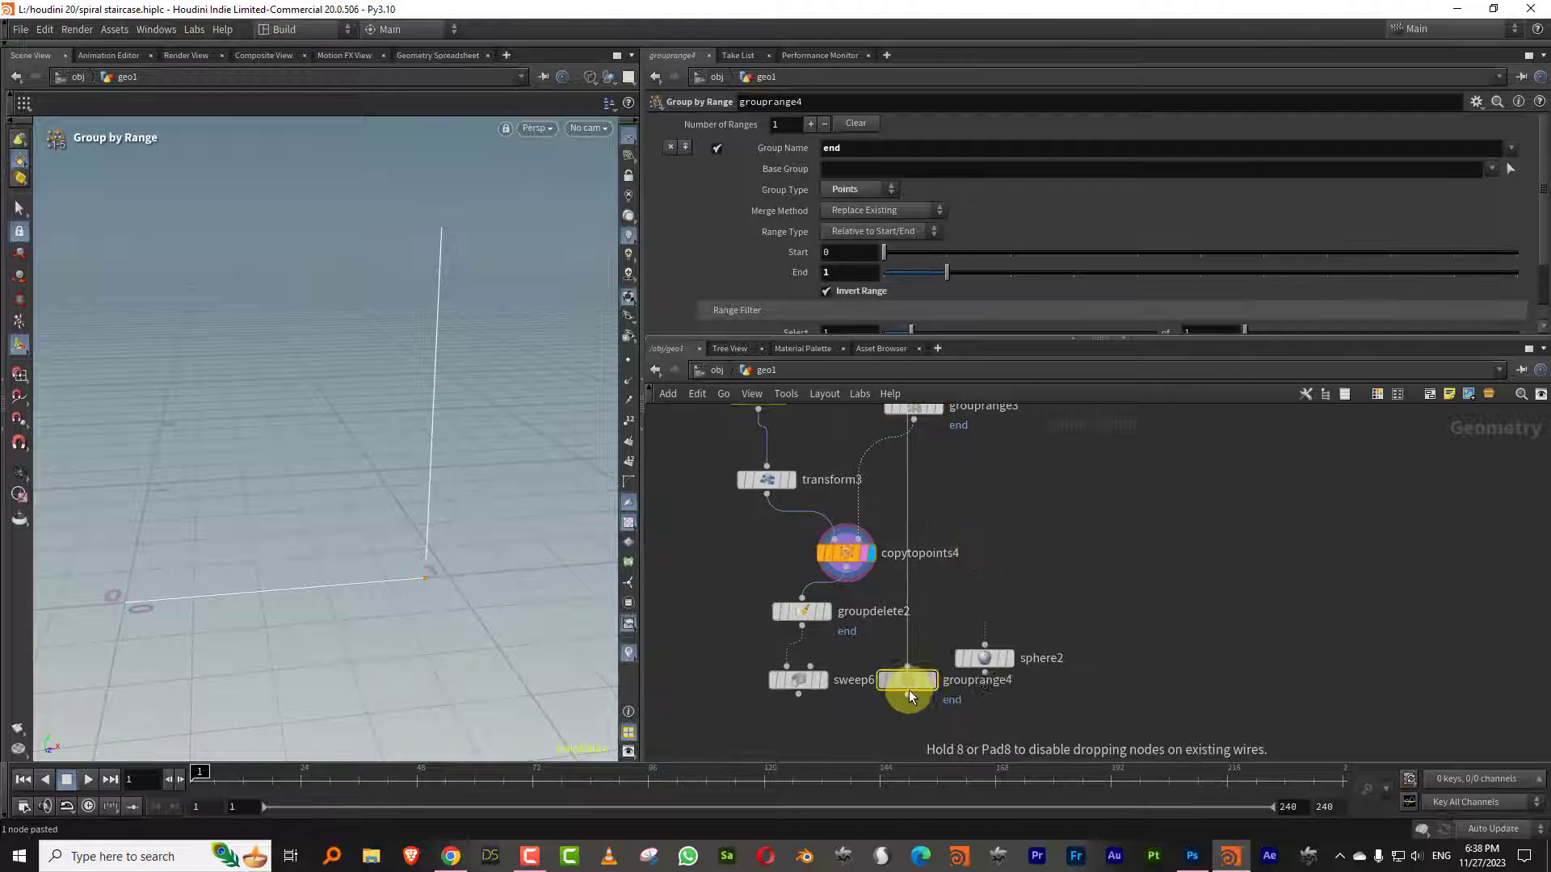
click(911, 691)
drag(983, 657, 1083, 654)
drag(937, 701, 976, 728)
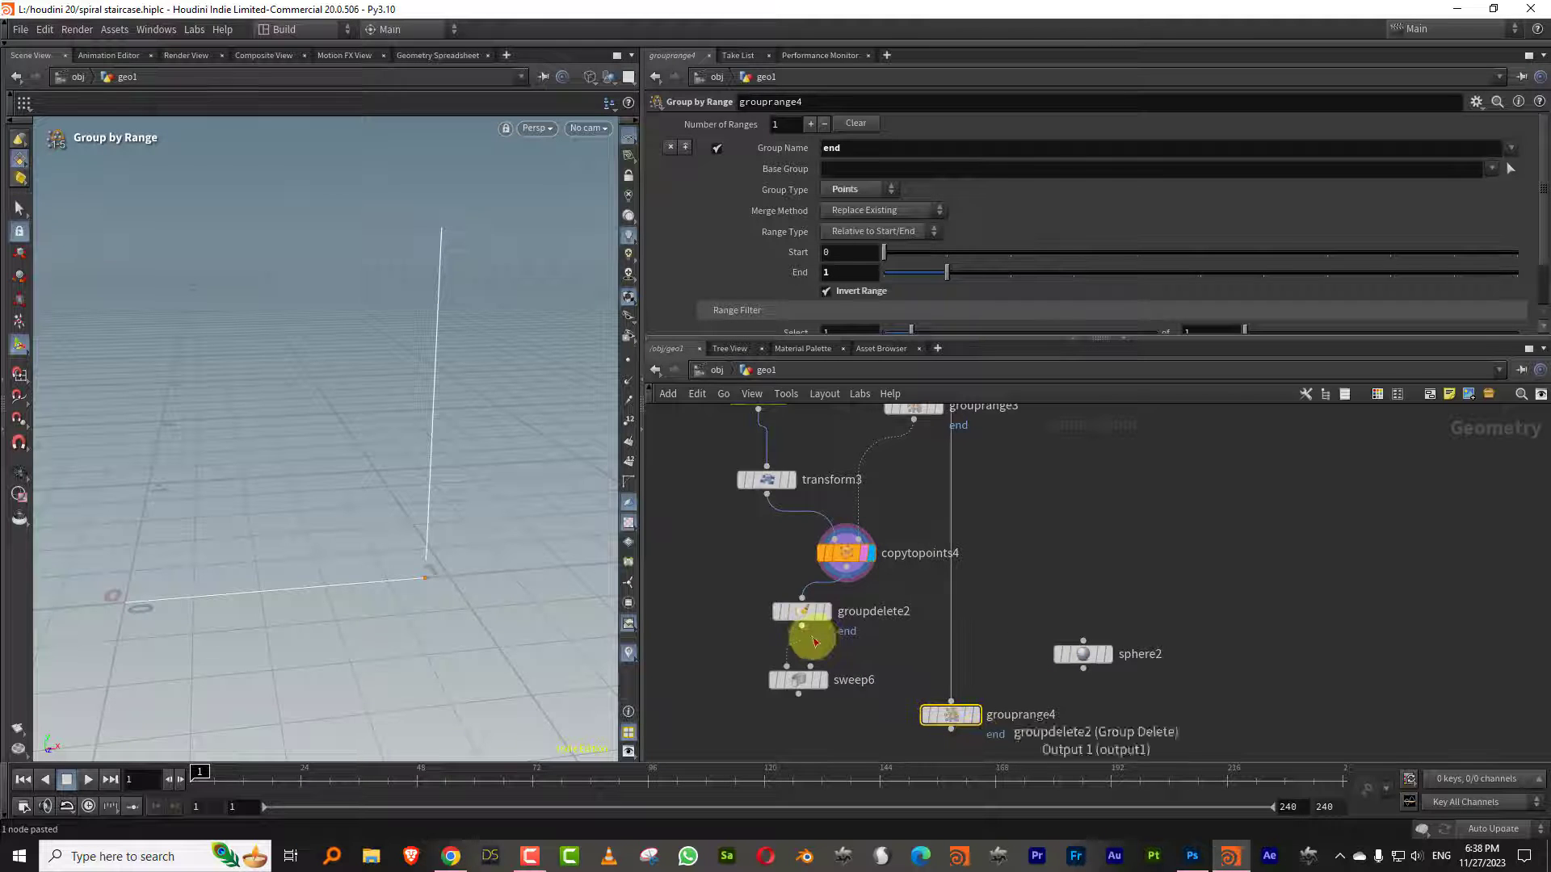
Feed grouprange4 from groupdelete2 and display it, checking its end point group in the node information
drag(802, 622, 976, 693)
click(975, 715)
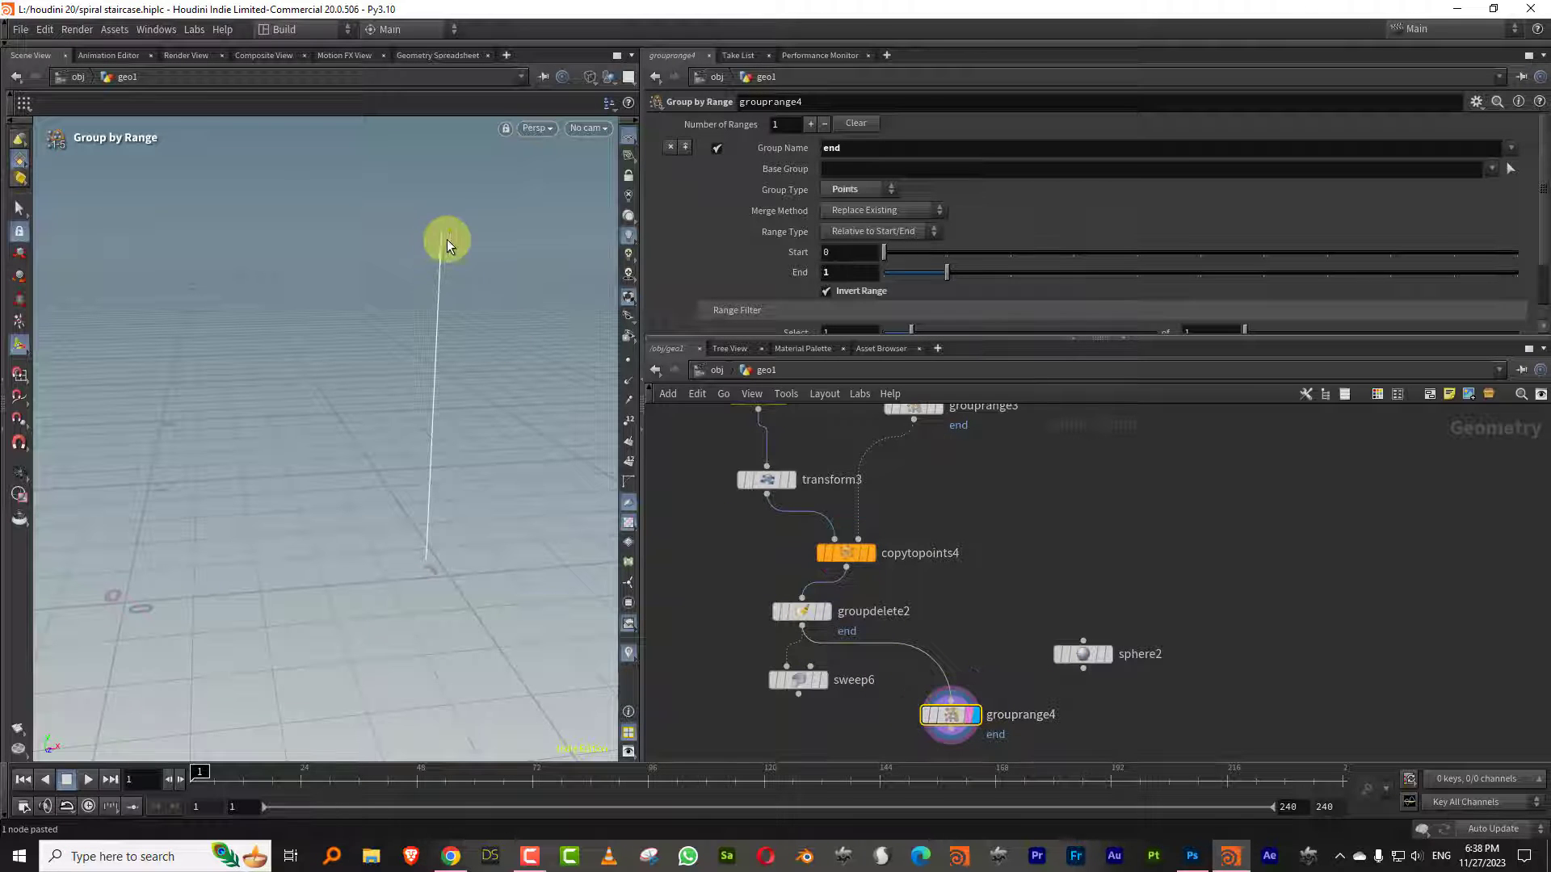
click(906, 714)
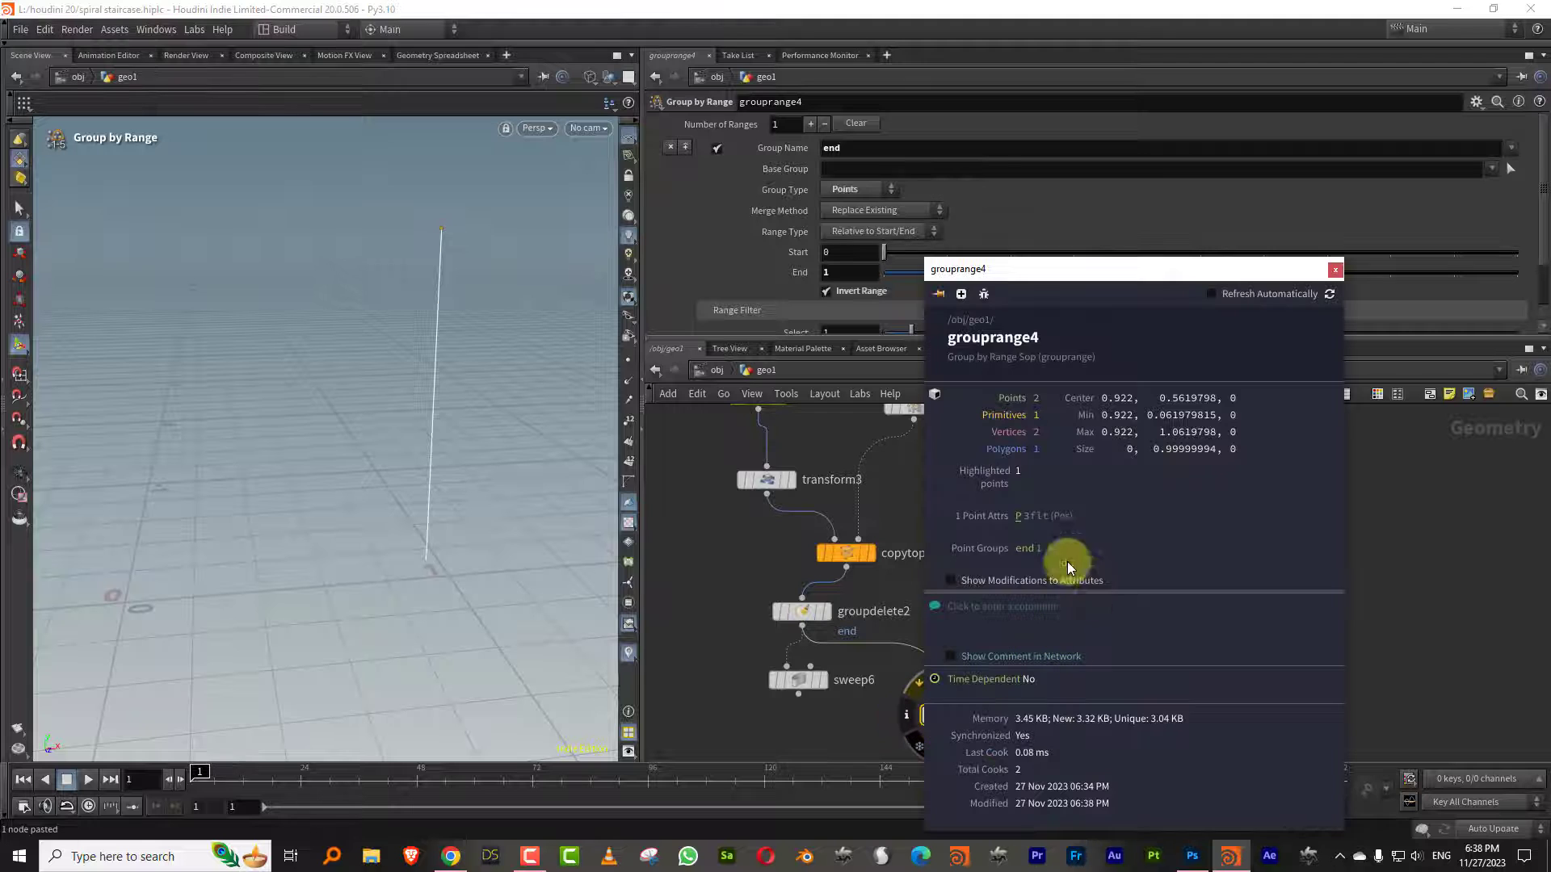
click(916, 594)
Rearrange sphere2 and grouprange4 side by side and add a Copy to Points node beneath them
middle_drag(951, 588, 930, 462)
drag(1069, 528, 1108, 588)
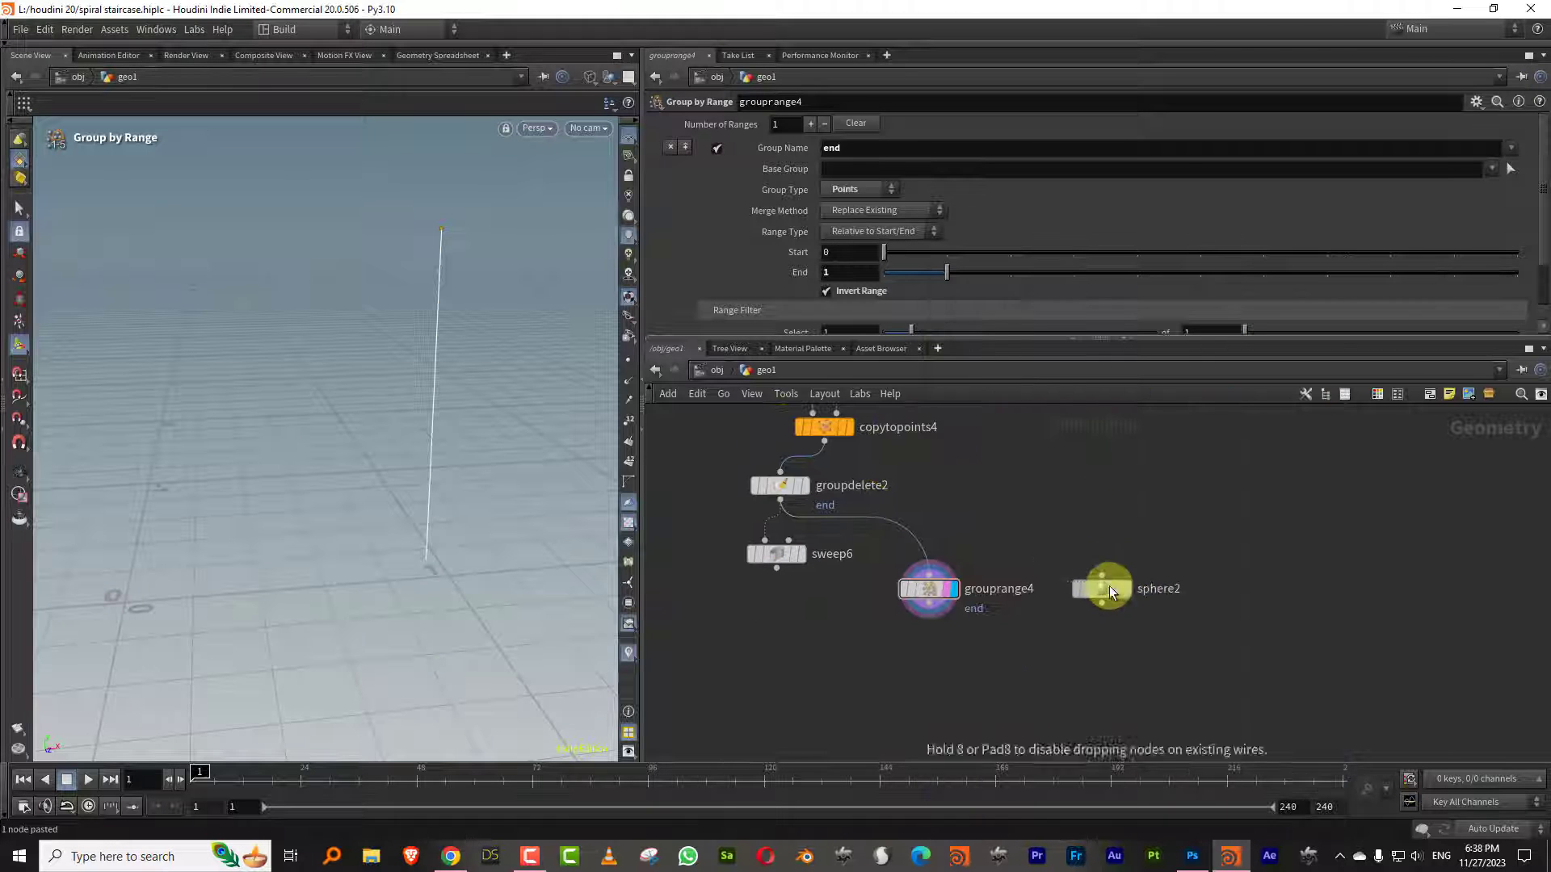
drag(955, 588, 984, 626)
key(Tab)
text(copyt)
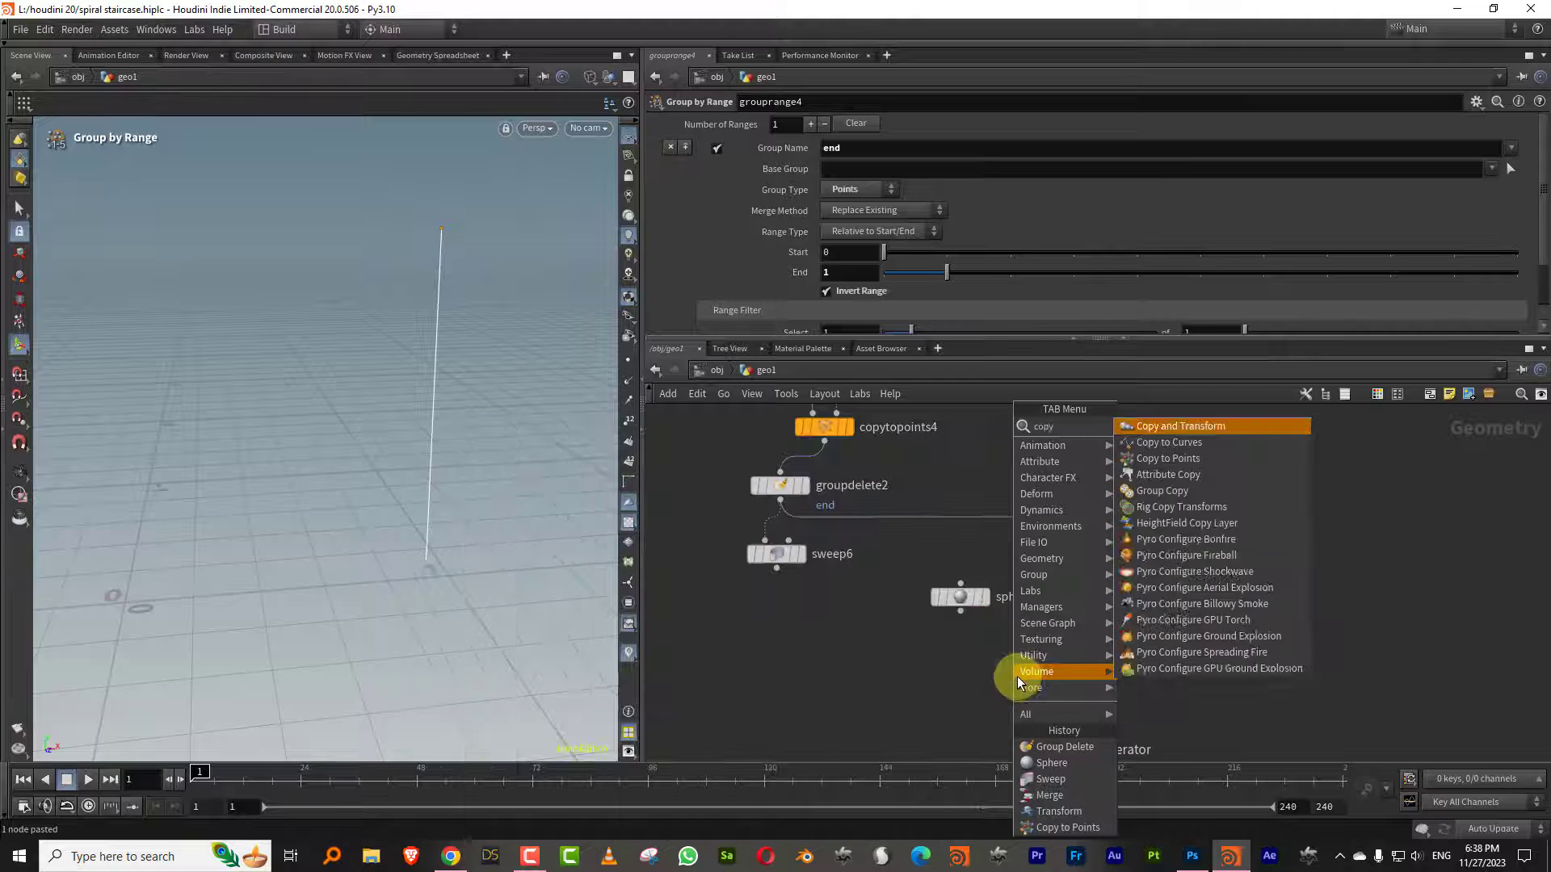
click(1196, 458)
click(1047, 718)
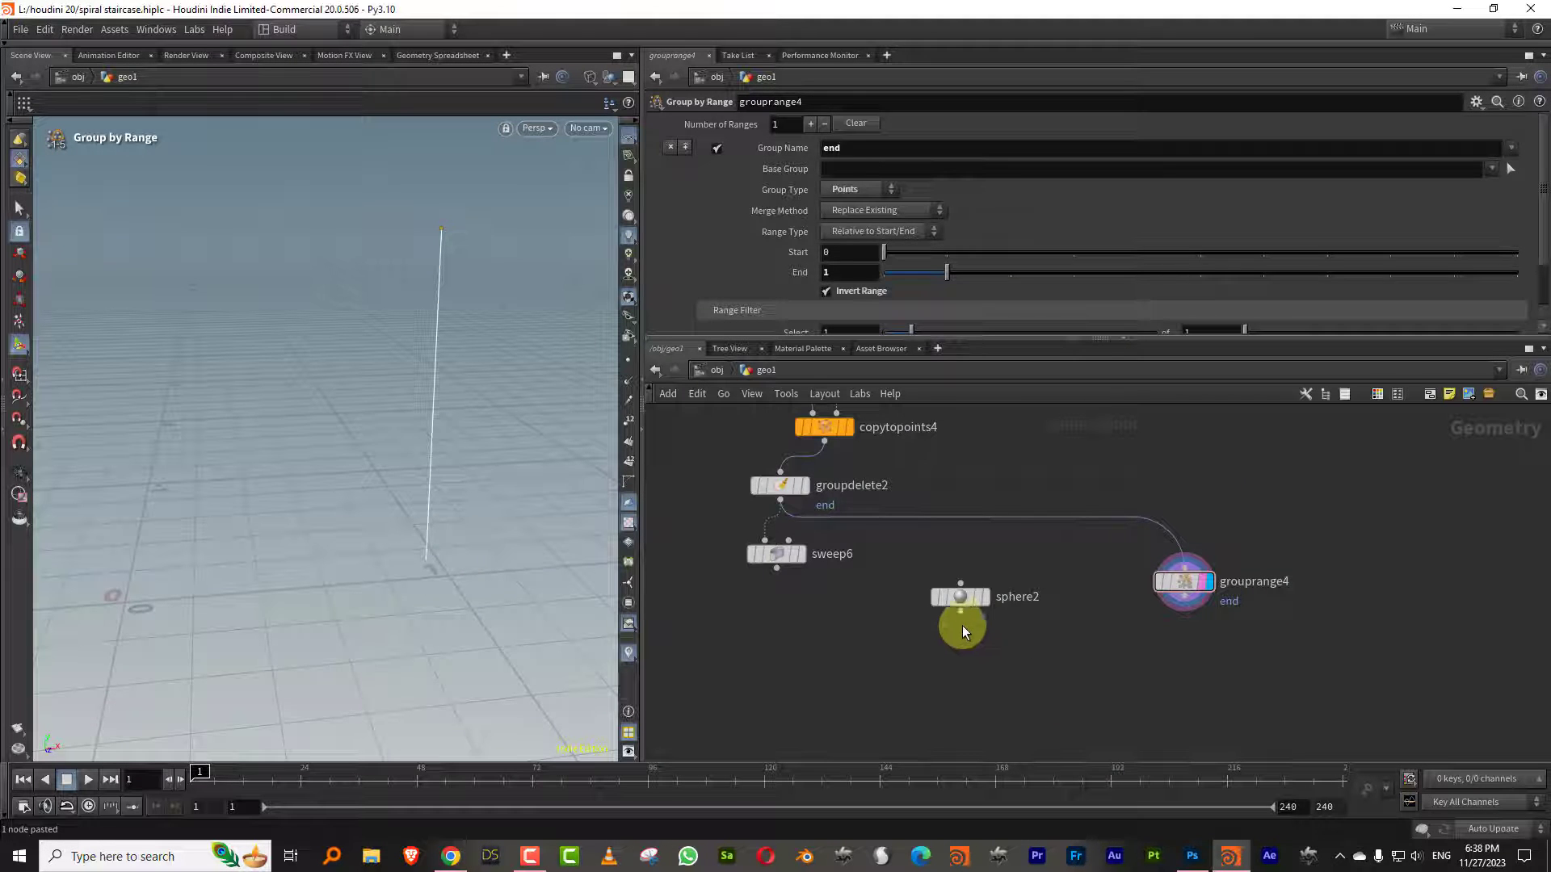
Wire sphere2 and grouprange4 into the displayed copytopoints5 and set its target points to end
drag(961, 613, 1029, 708)
drag(1182, 607, 1052, 707)
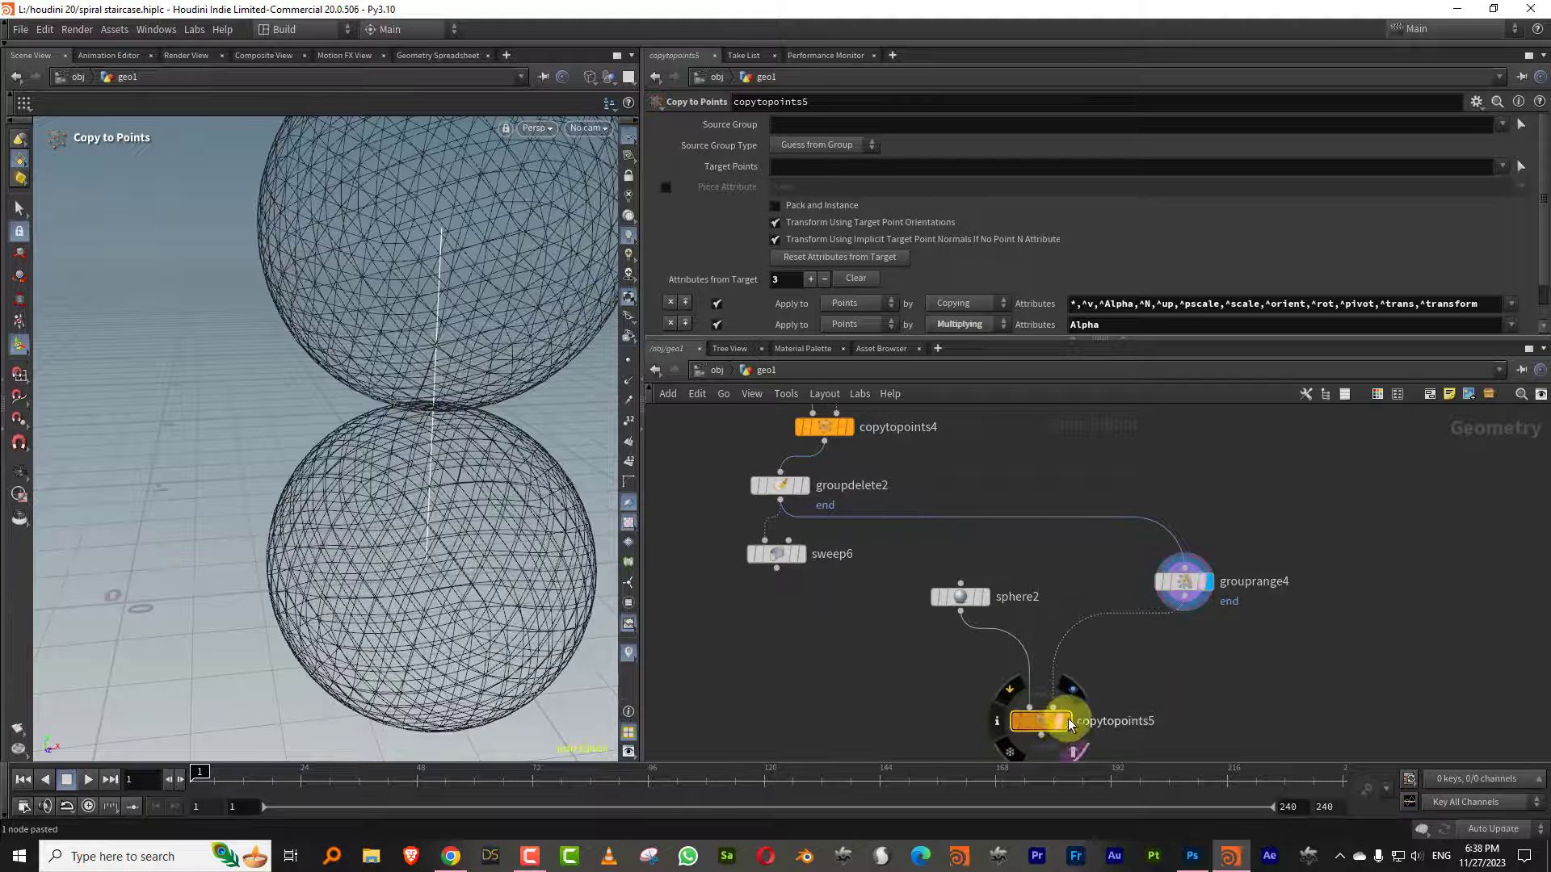
click(777, 167)
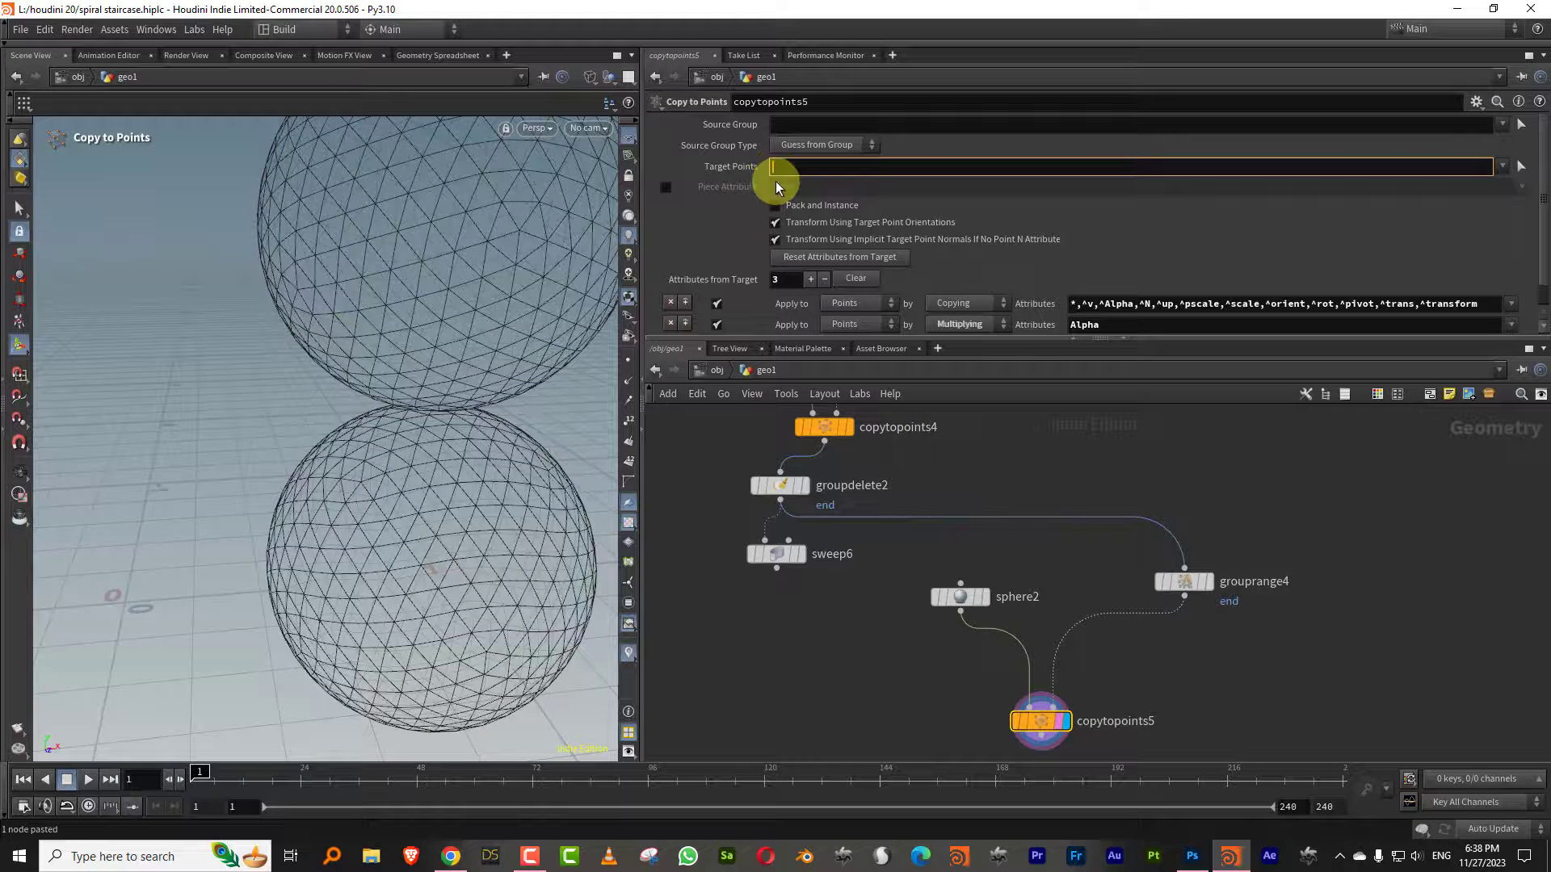
key(Return)
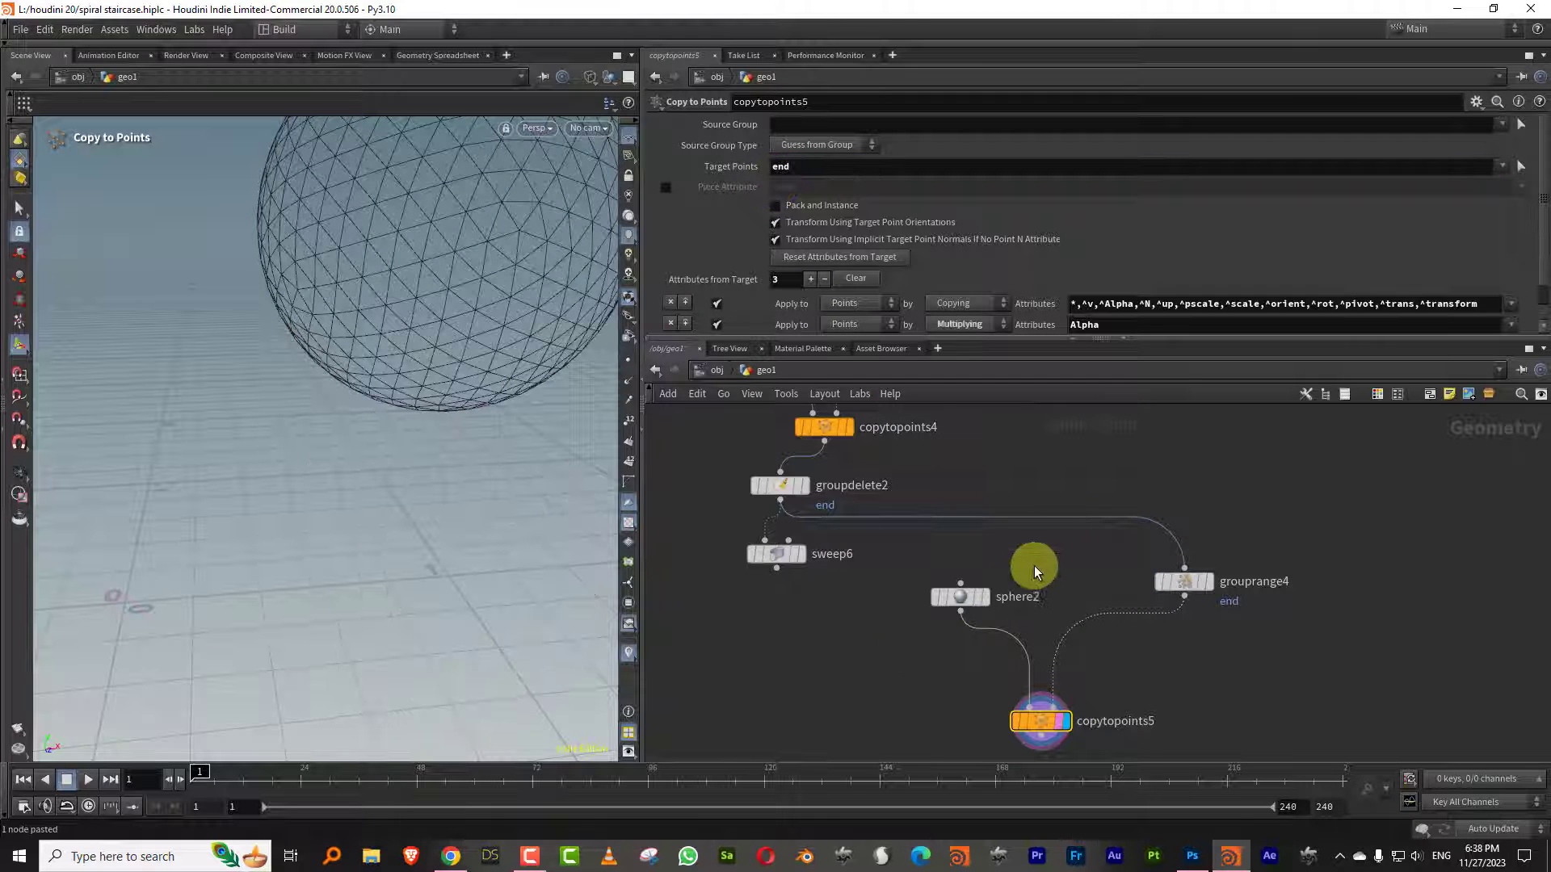
Shrink sphere2 to suit the rod with a 0.1 radius and a reduced uniform scale, templating sweep6 for comparison
click(964, 596)
middle_drag(748, 167, 700, 183)
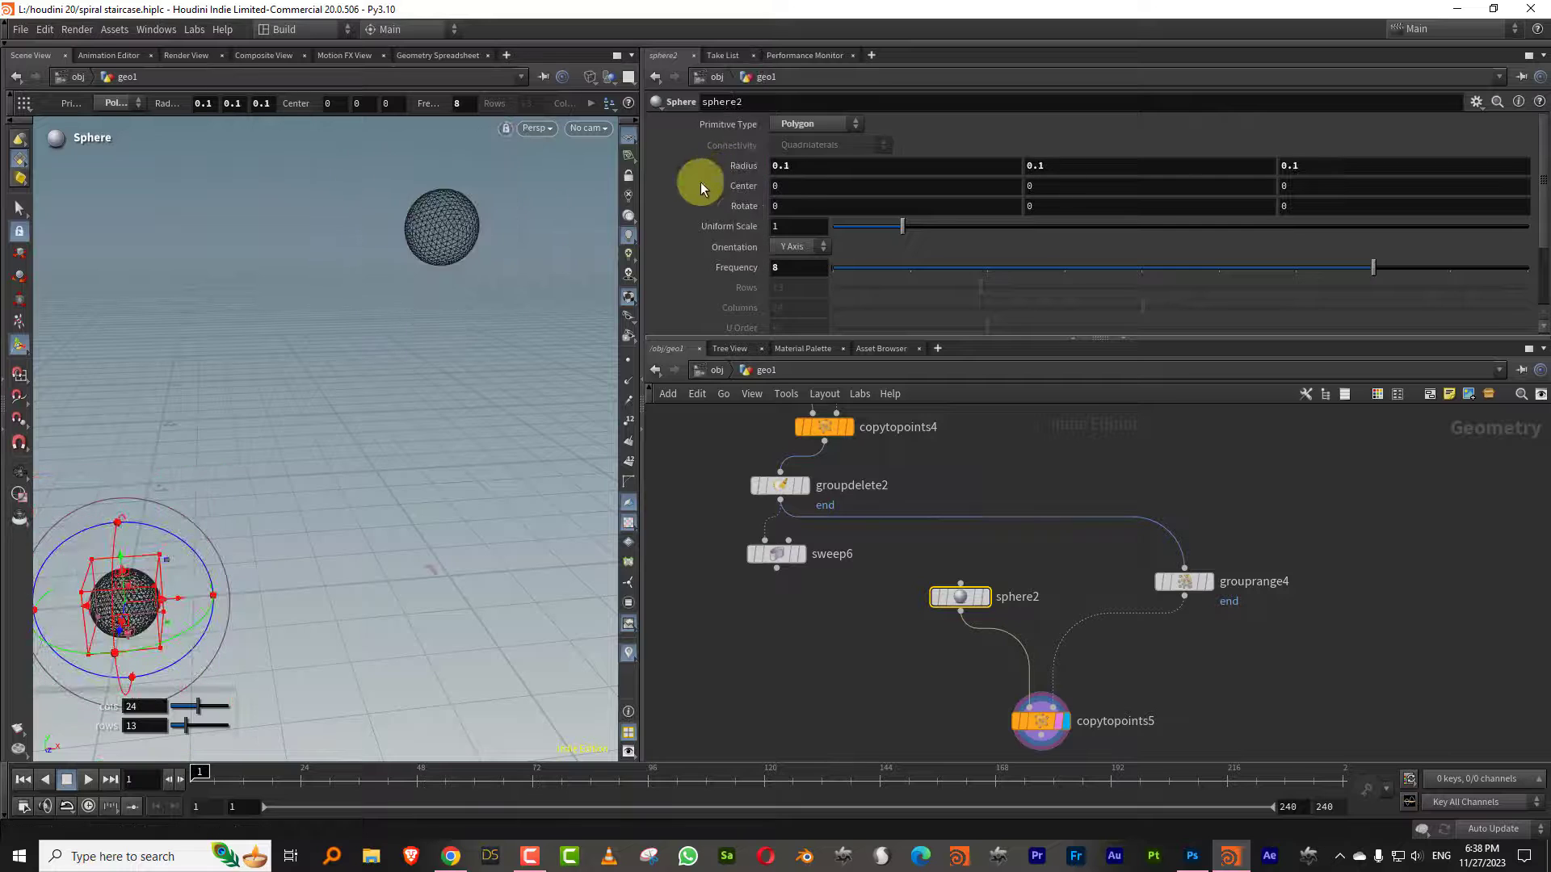
click(794, 555)
click(1138, 716)
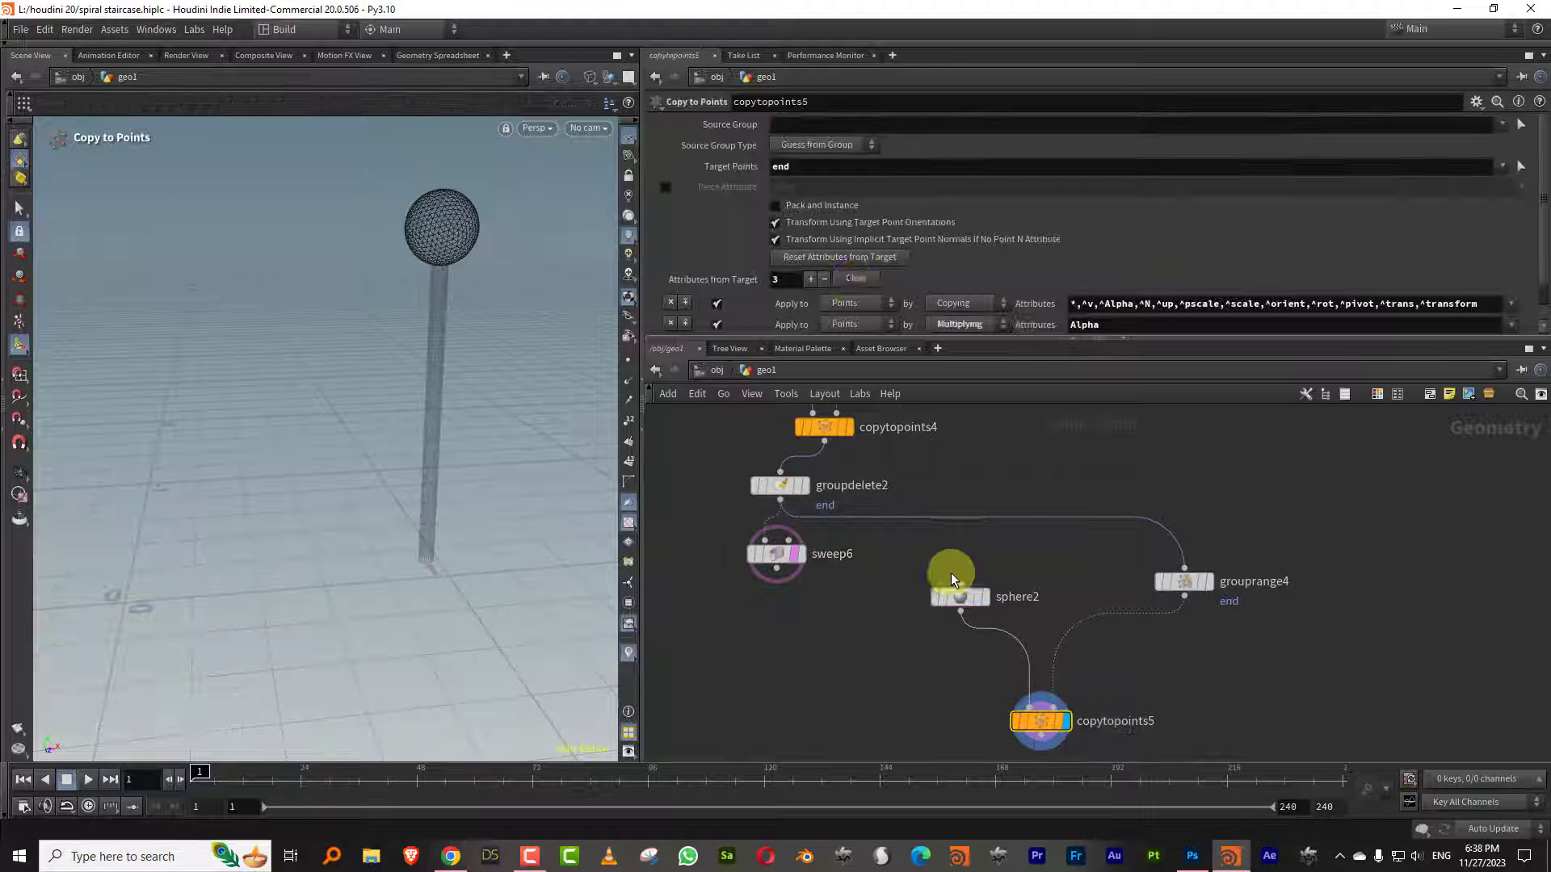
click(955, 594)
drag(898, 227, 891, 230)
Set sweep6's end cap type to Single Polygon
middle_drag(784, 631, 838, 690)
drag(769, 648, 869, 596)
click(823, 298)
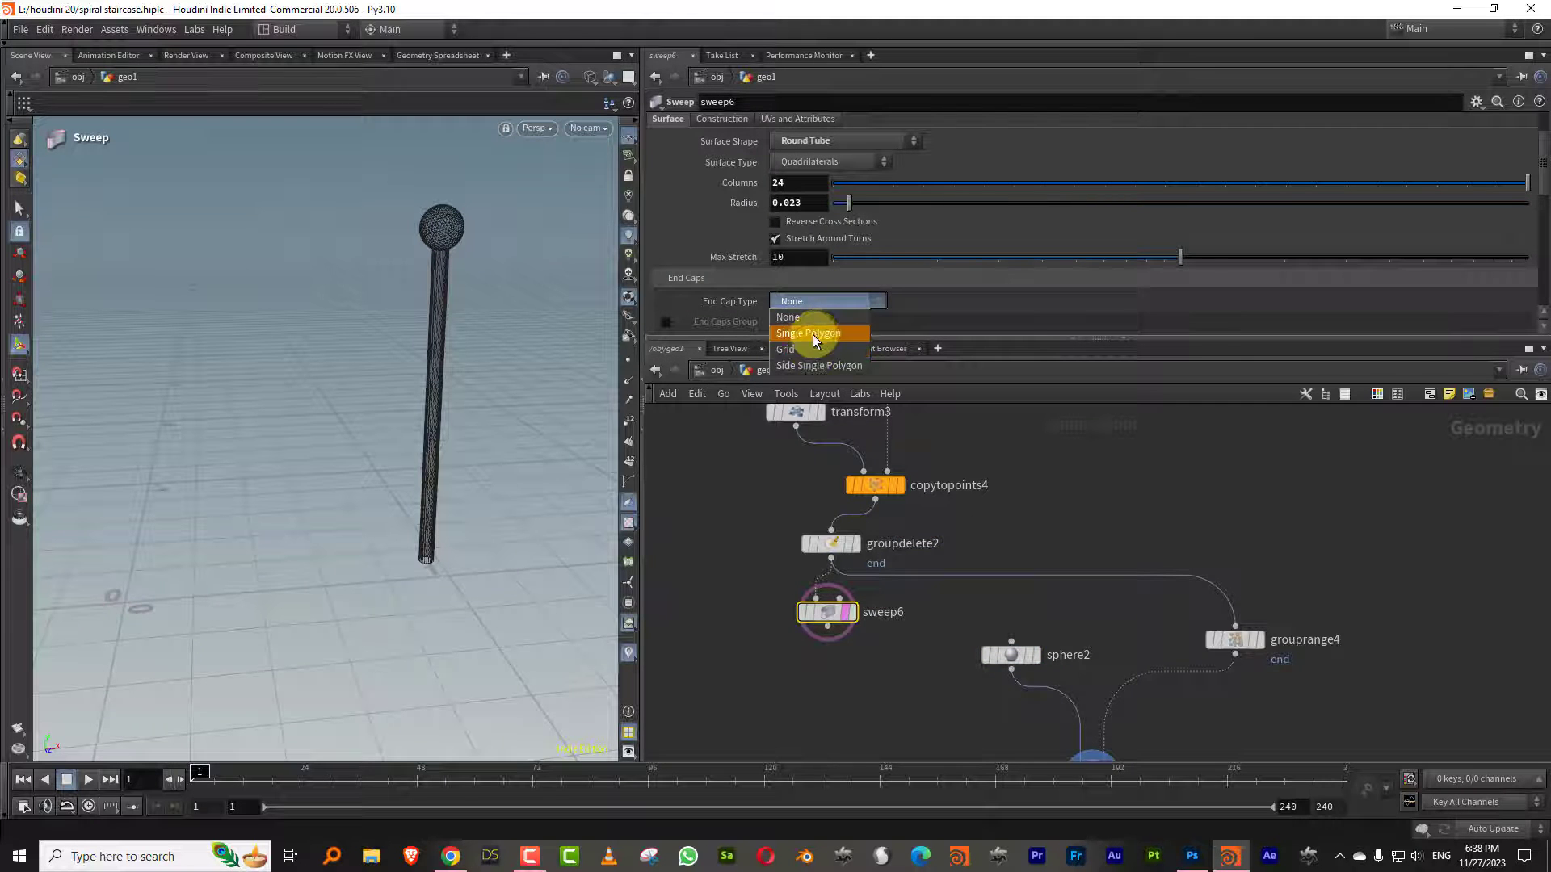
click(813, 335)
Add a Merge node below the rod branch to combine sweep6 with copytopoints5
middle_drag(840, 698, 927, 617)
scroll(931, 647, down, 2)
key(Tab)
text(m)
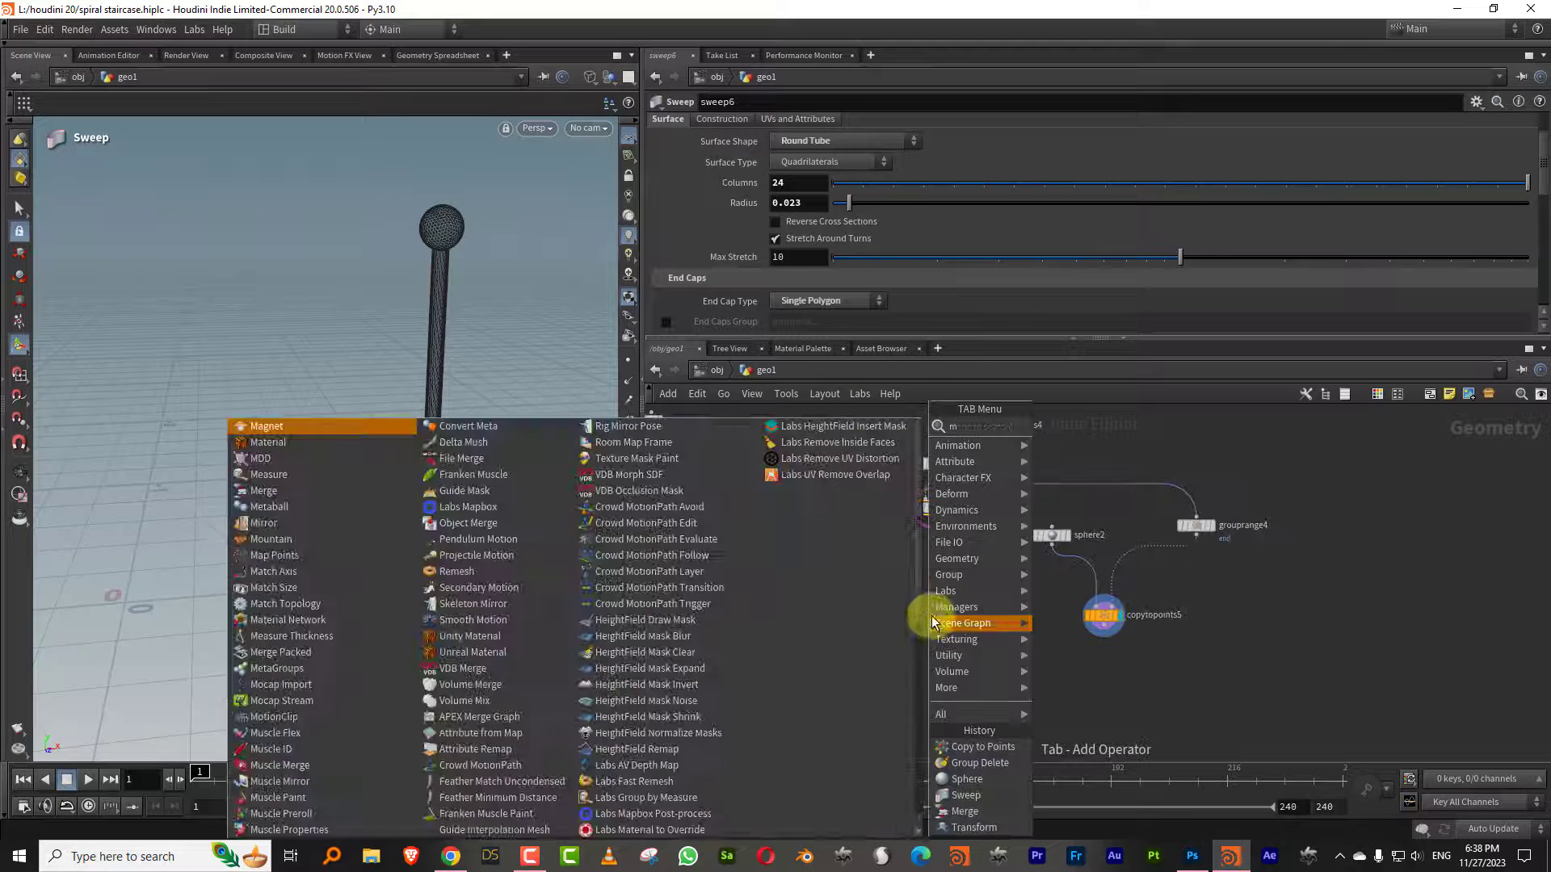
text(erge)
click(1058, 450)
click(978, 694)
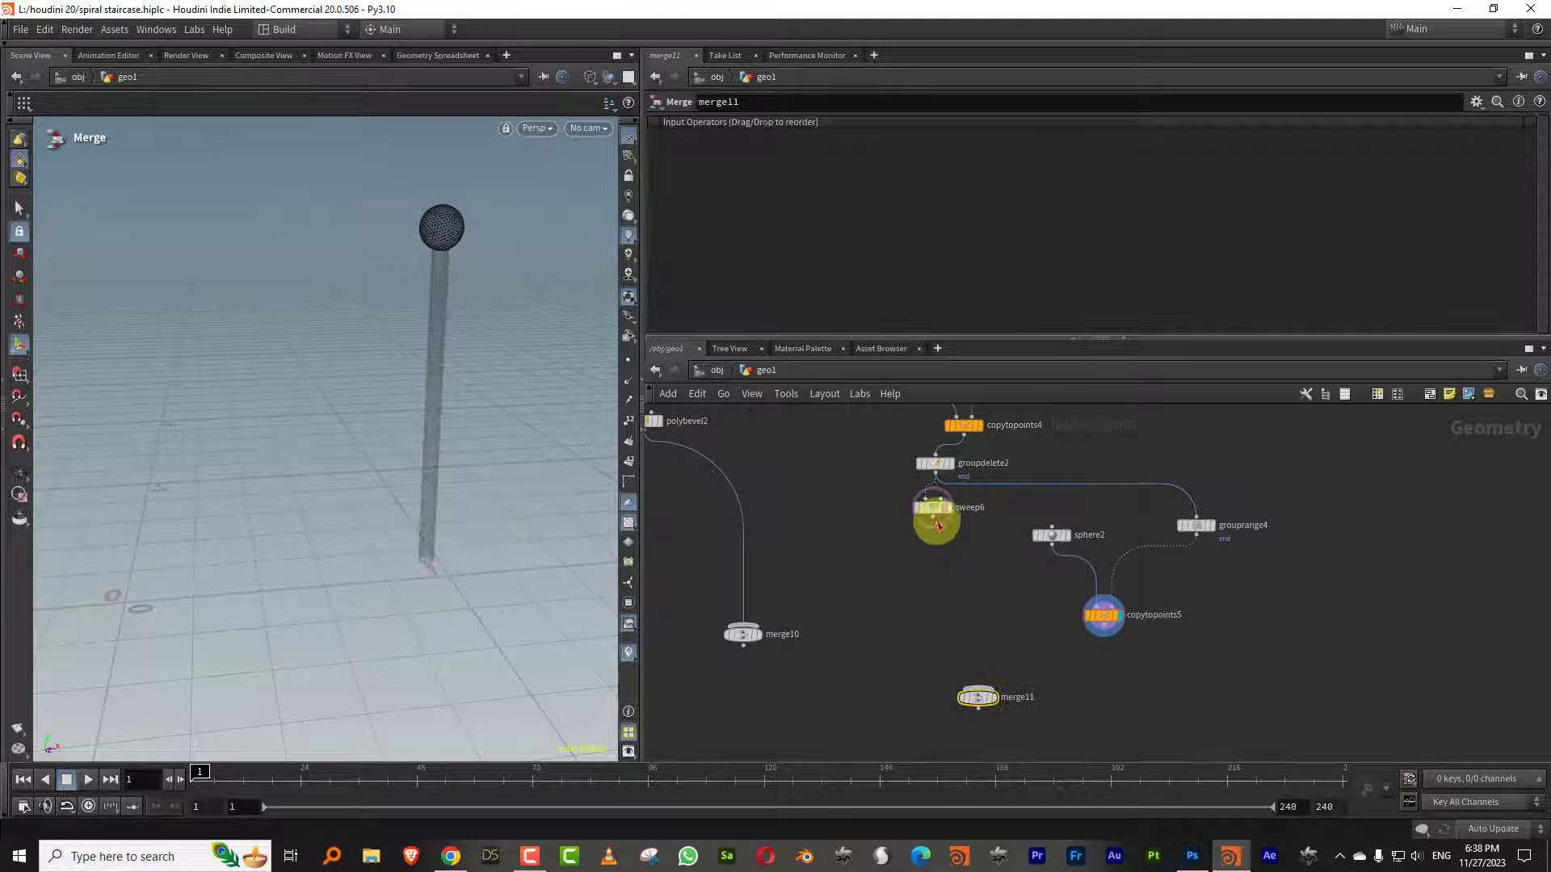
Insert a Color node on the wire between sweep6 and merge11
key(Tab)
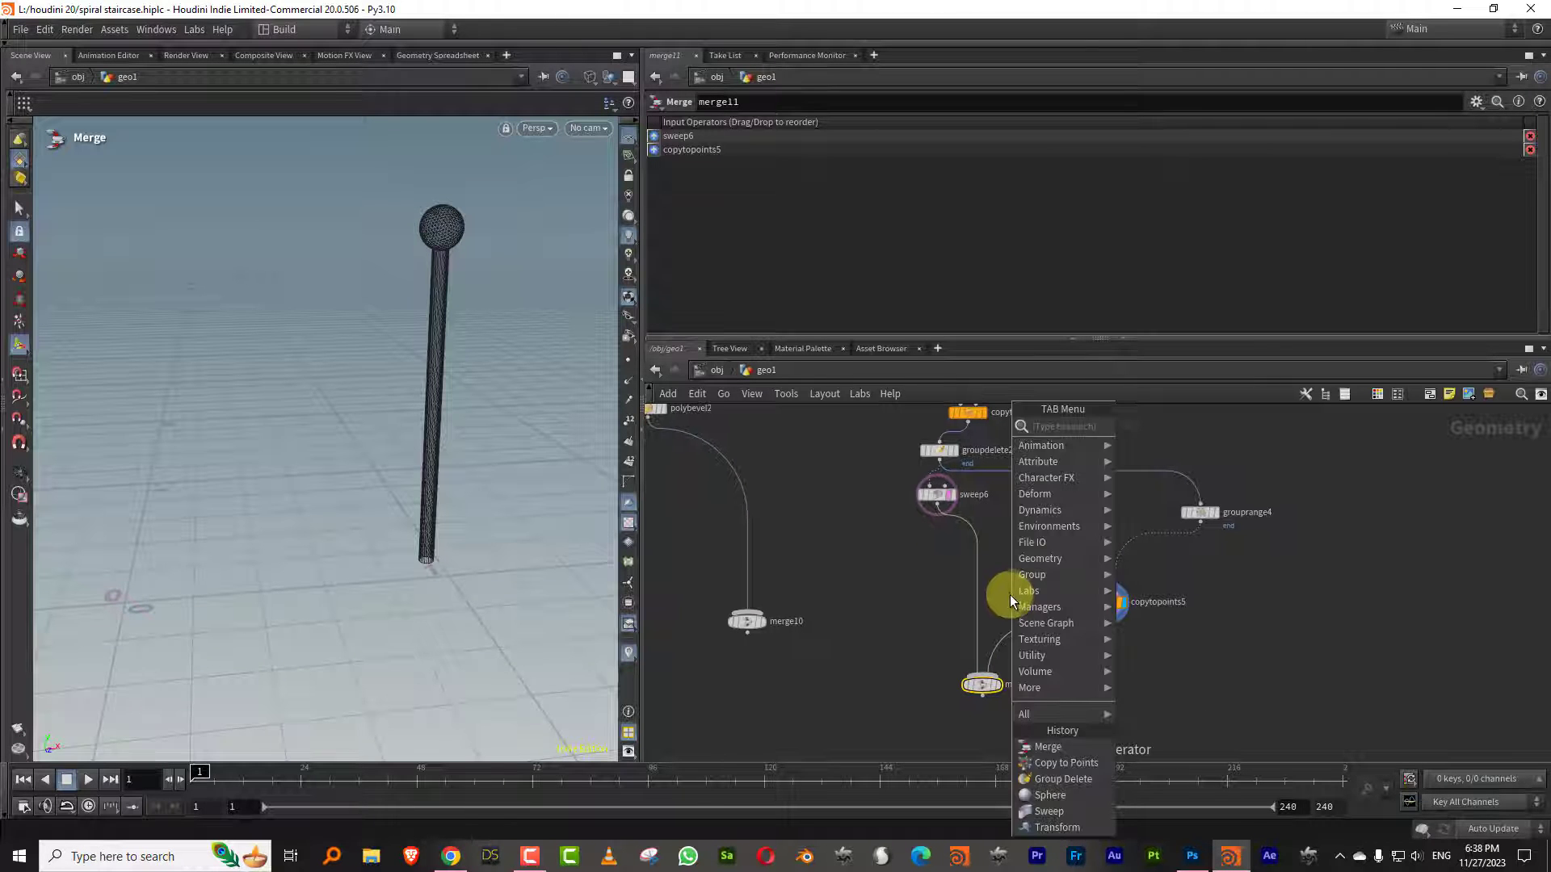
mouse_move(1025, 570)
click(1156, 415)
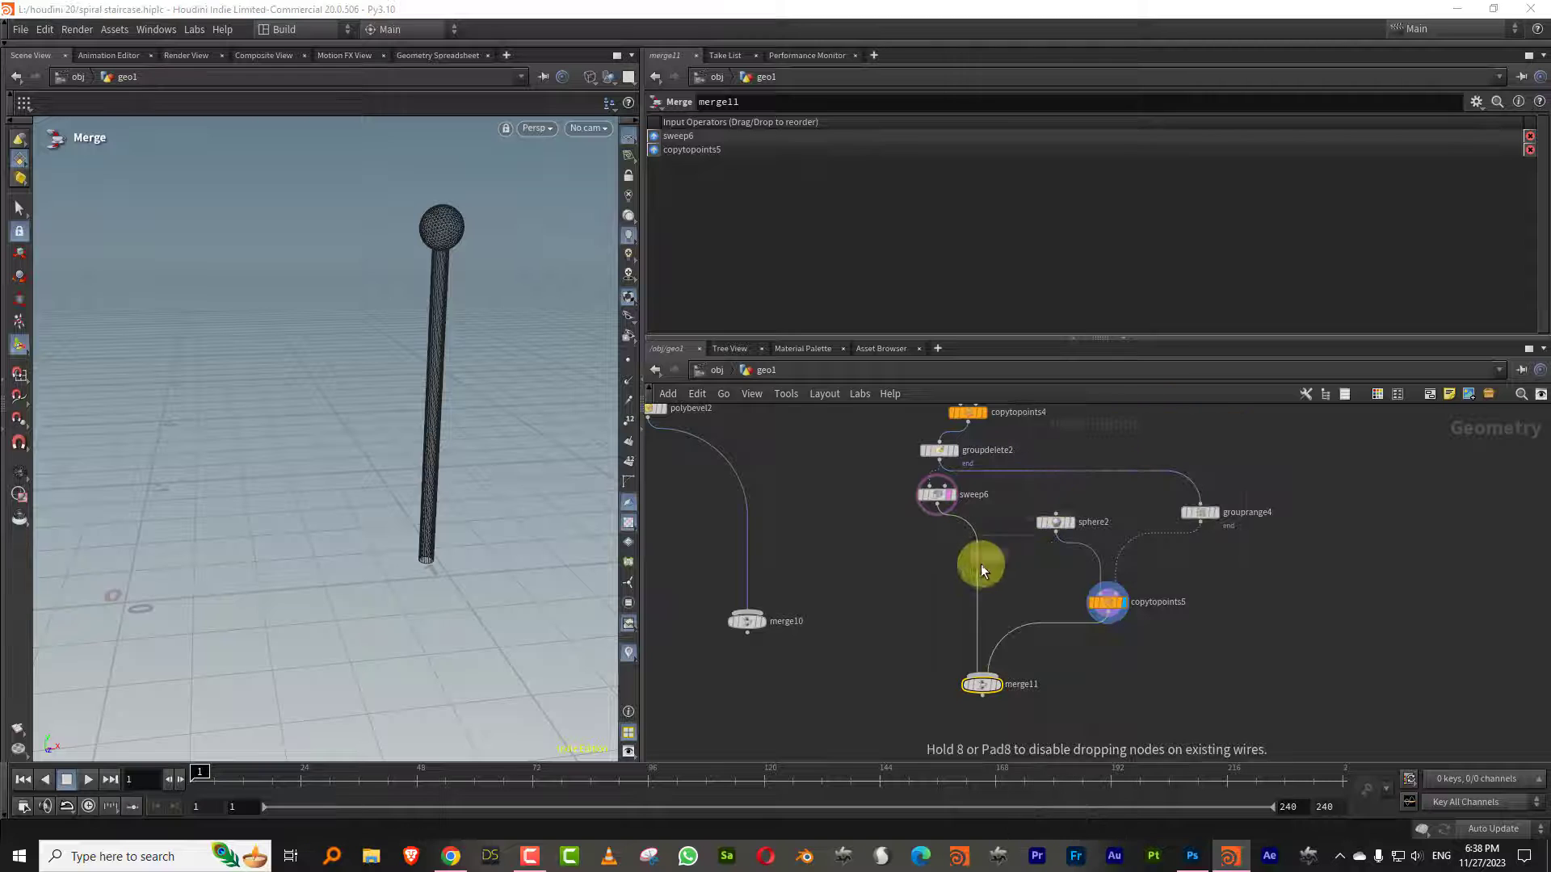
click(980, 564)
Set color4 to a light orange with hue 33 and saturation 0.719
click(814, 252)
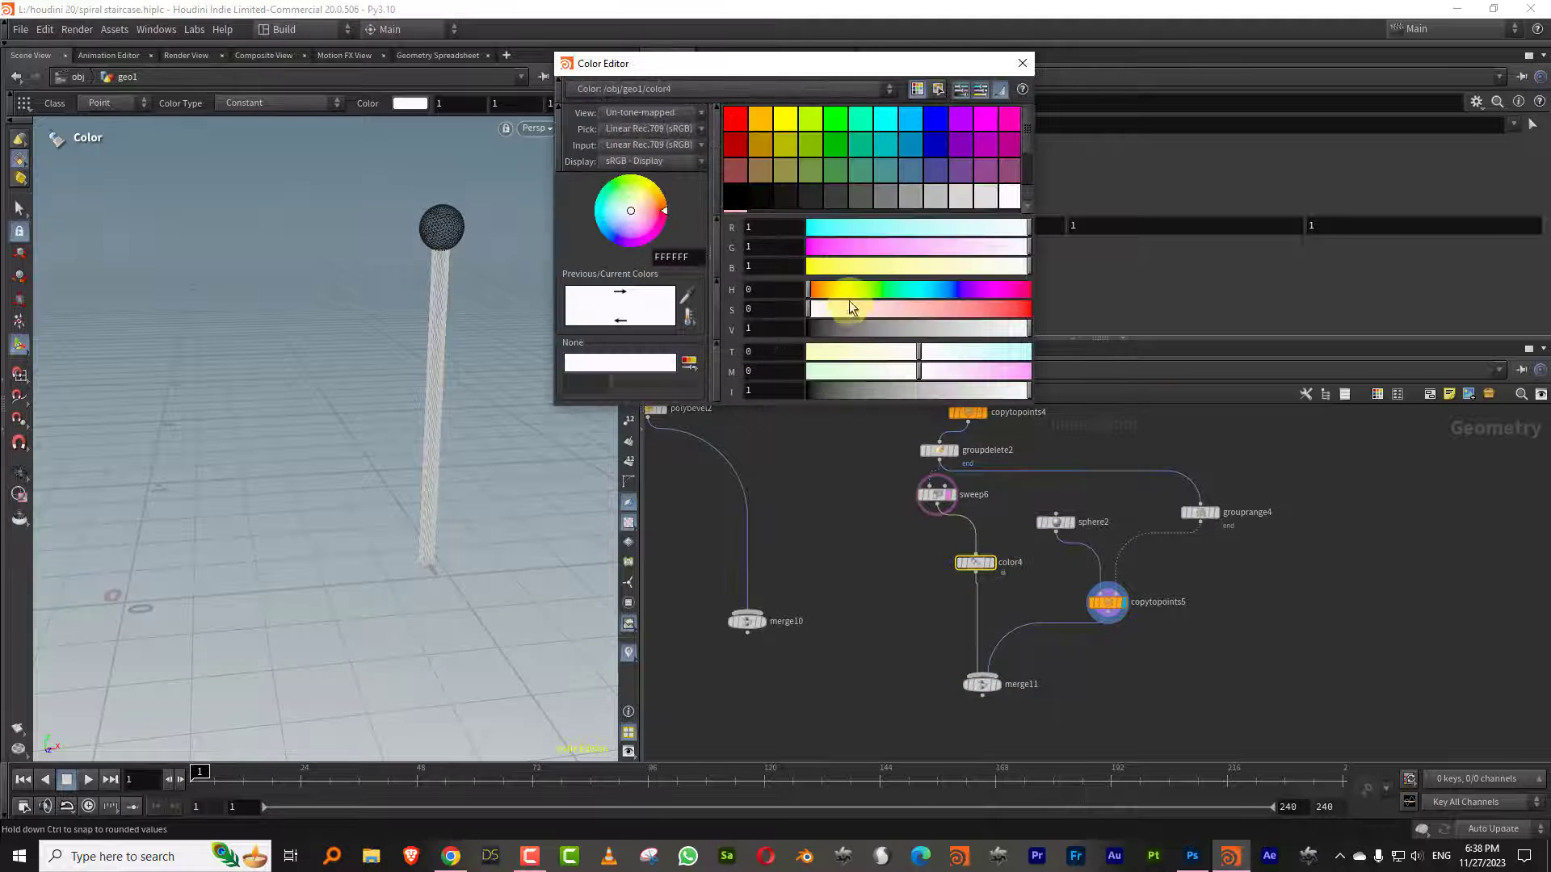
click(827, 289)
drag(928, 310, 966, 310)
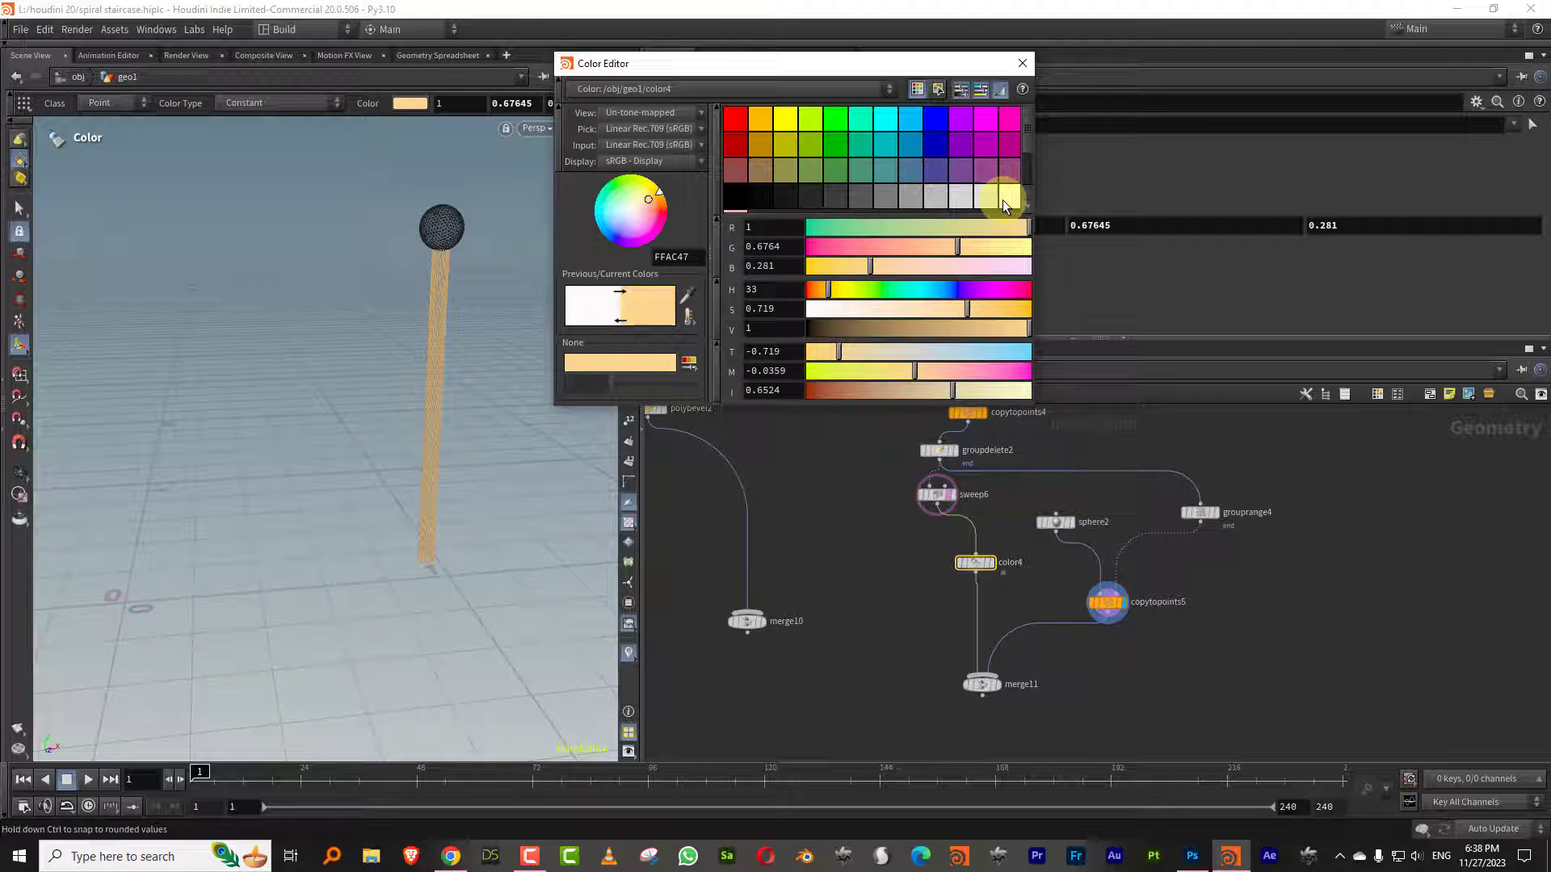
Duplicate color4 and insert the copy on the wire between copytopoints5 and merge11
click(1021, 67)
key(ctrl+c)
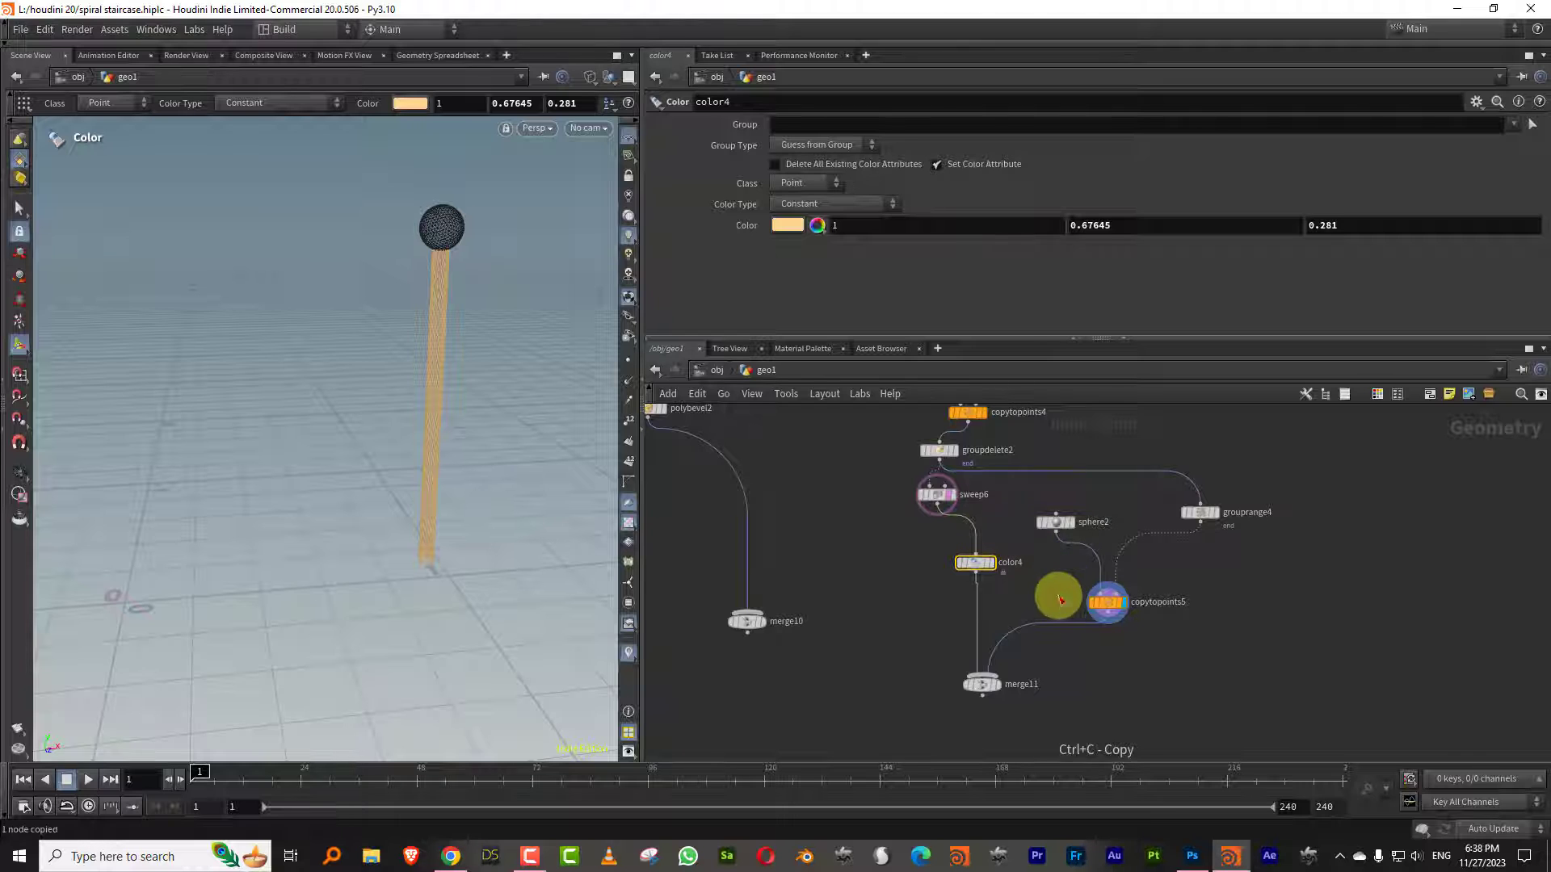
key(ctrl+v)
drag(1040, 604, 1029, 640)
Set color5 to pink with hue 338 and saturation 0.887
click(788, 225)
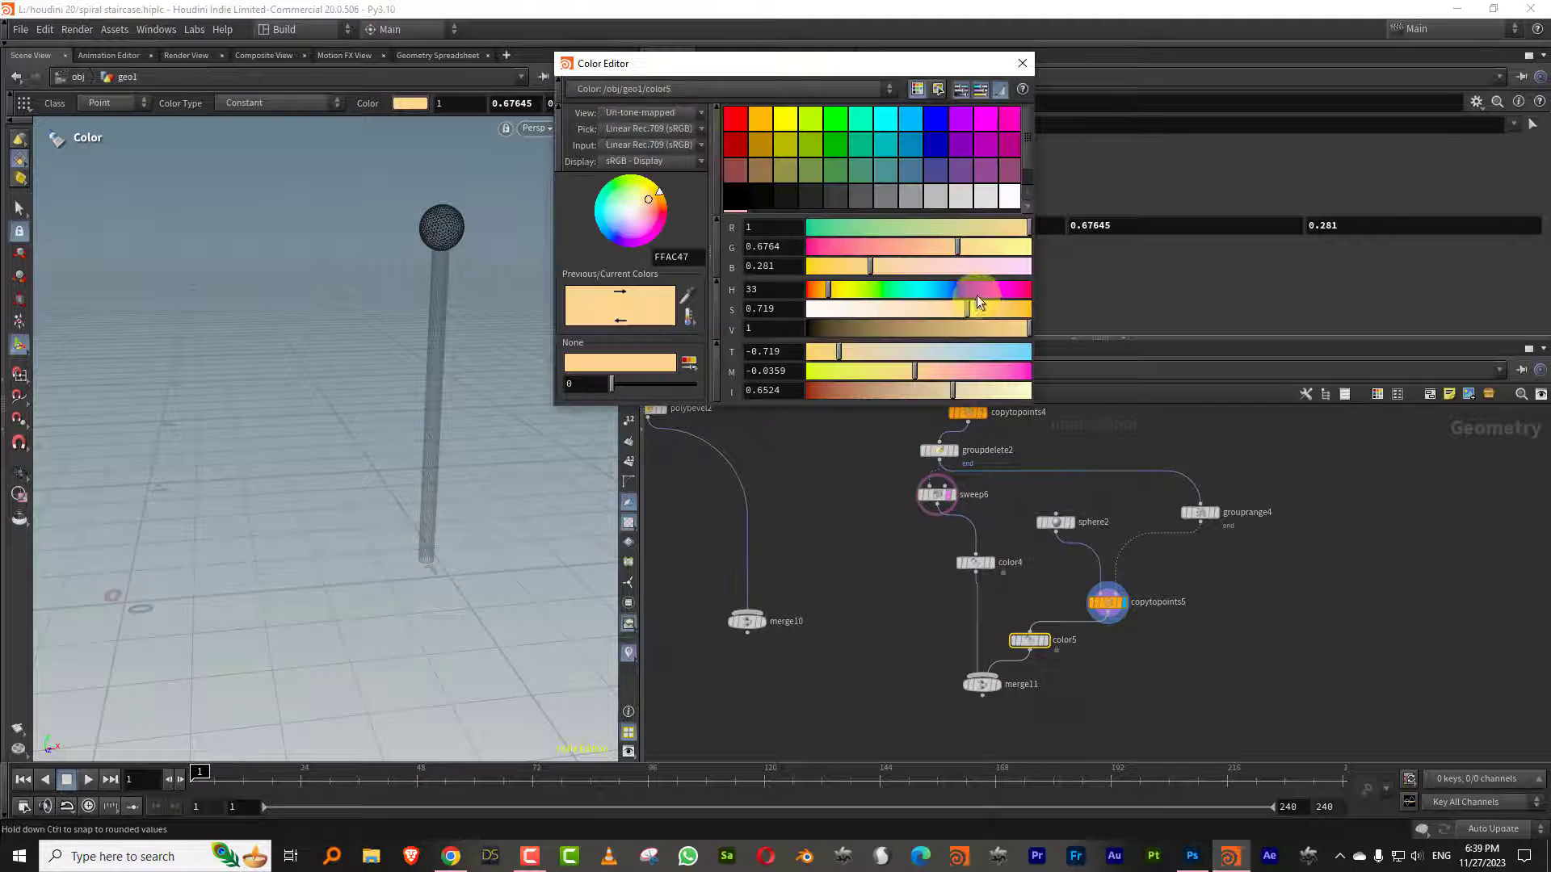
click(1016, 293)
click(1006, 310)
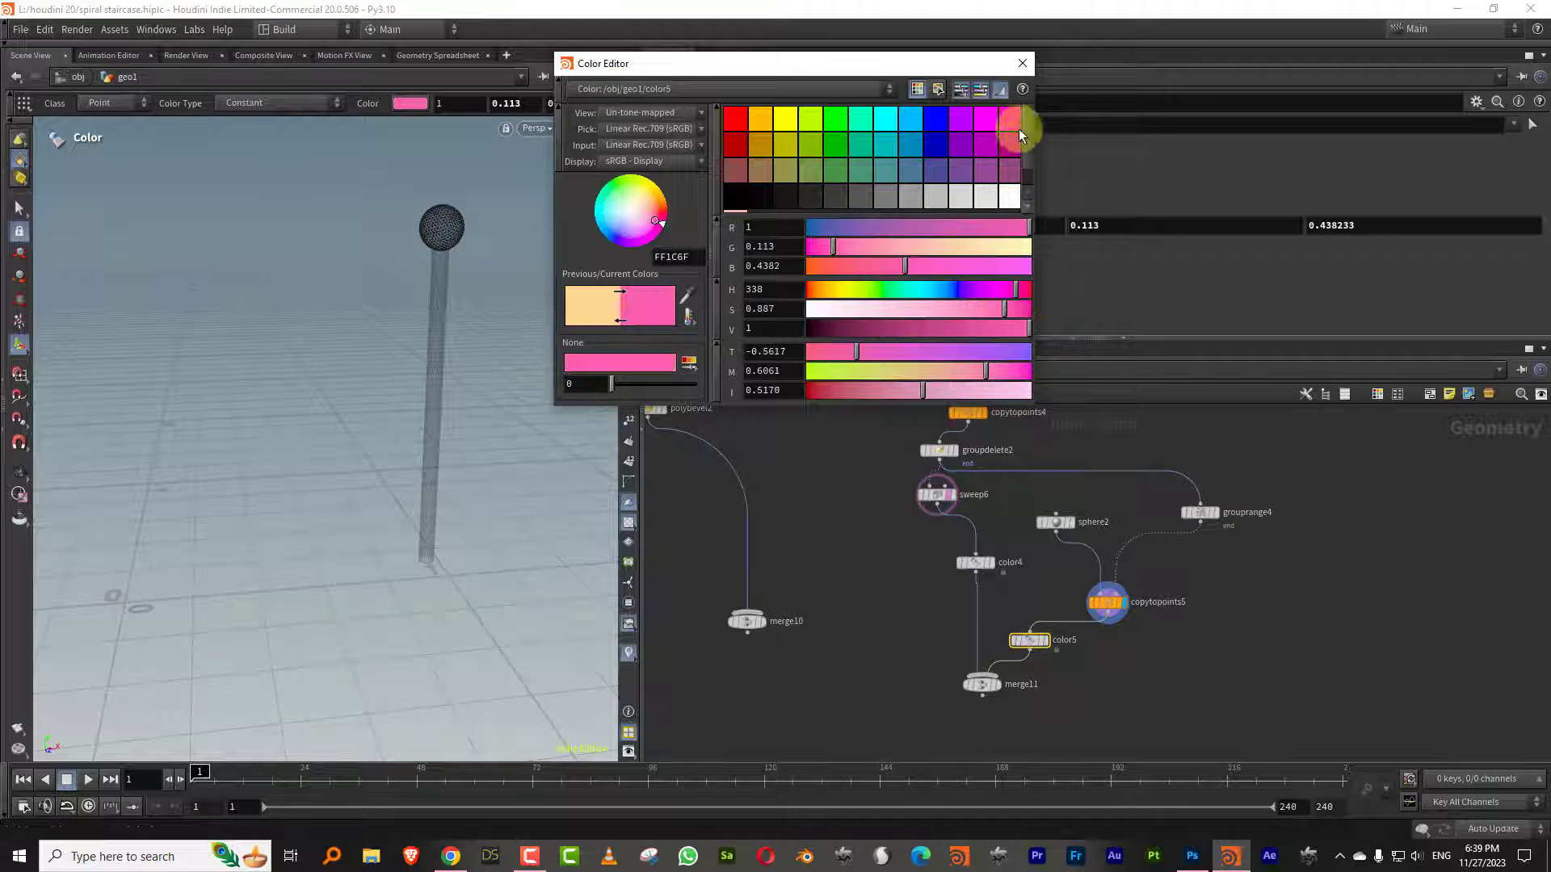
click(1024, 67)
Wire merge11 into merge10 and display merge10 as shaded geometry in the viewport
drag(853, 540, 832, 748)
drag(1061, 619, 847, 738)
scroll(896, 713, up, 2)
click(860, 654)
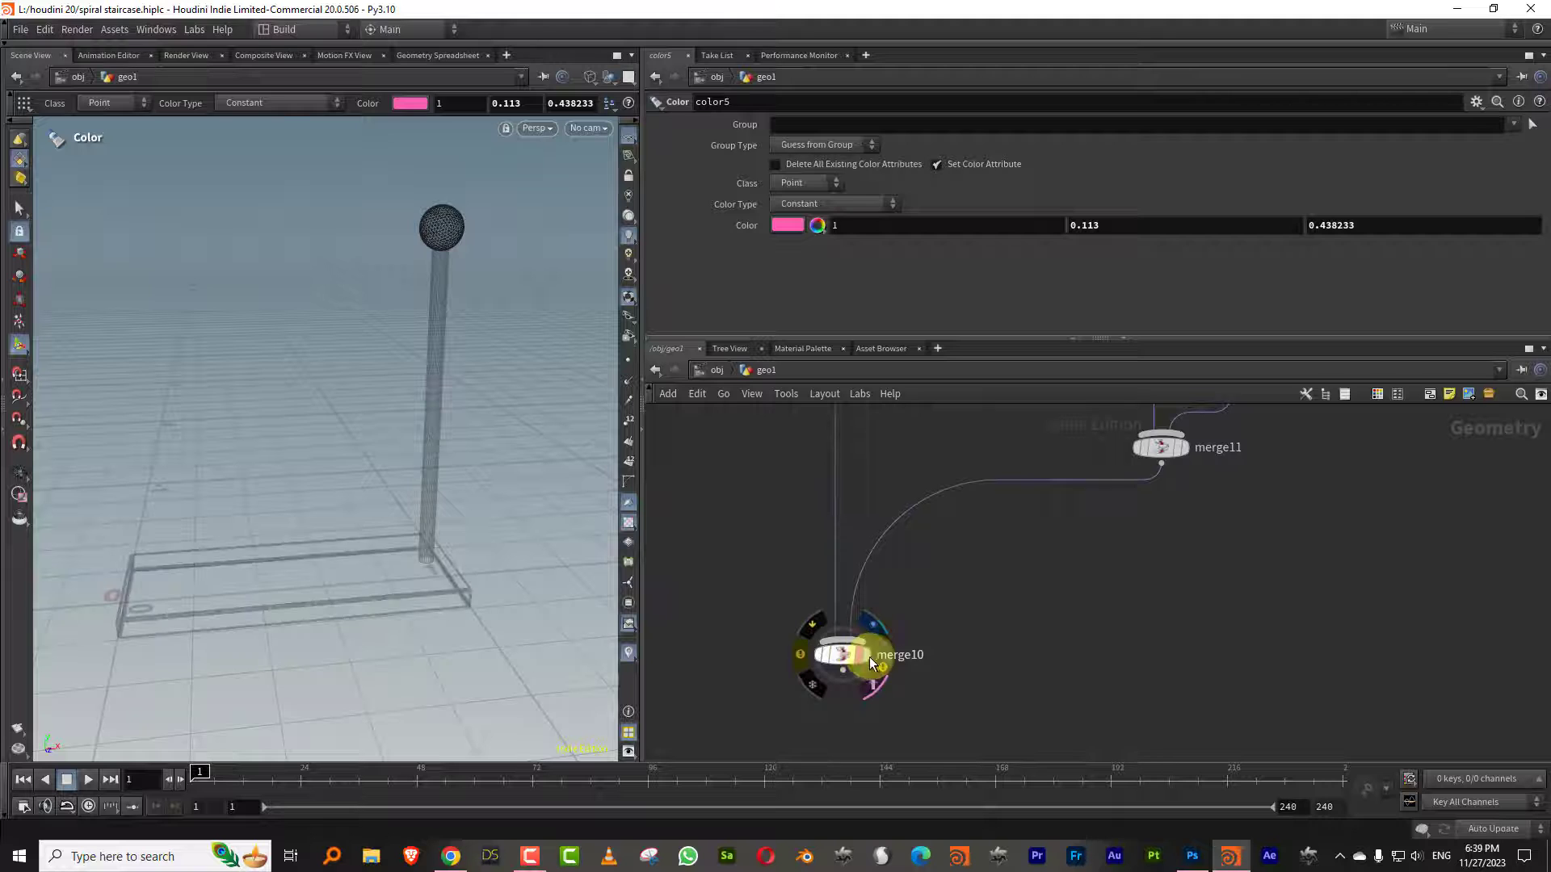
key(shift+w)
mouse_move(401, 569)
alt+mouse_down()
mouse_move(461, 551)
mouse_move(412, 508)
alt+mouse_up()
Insert a Color node on the wire between polybevel2 and merge10, set to light grey at 0.843 for all channels
scroll(464, 540, down, 3)
middle_drag(1023, 462, 984, 574)
click(1052, 565)
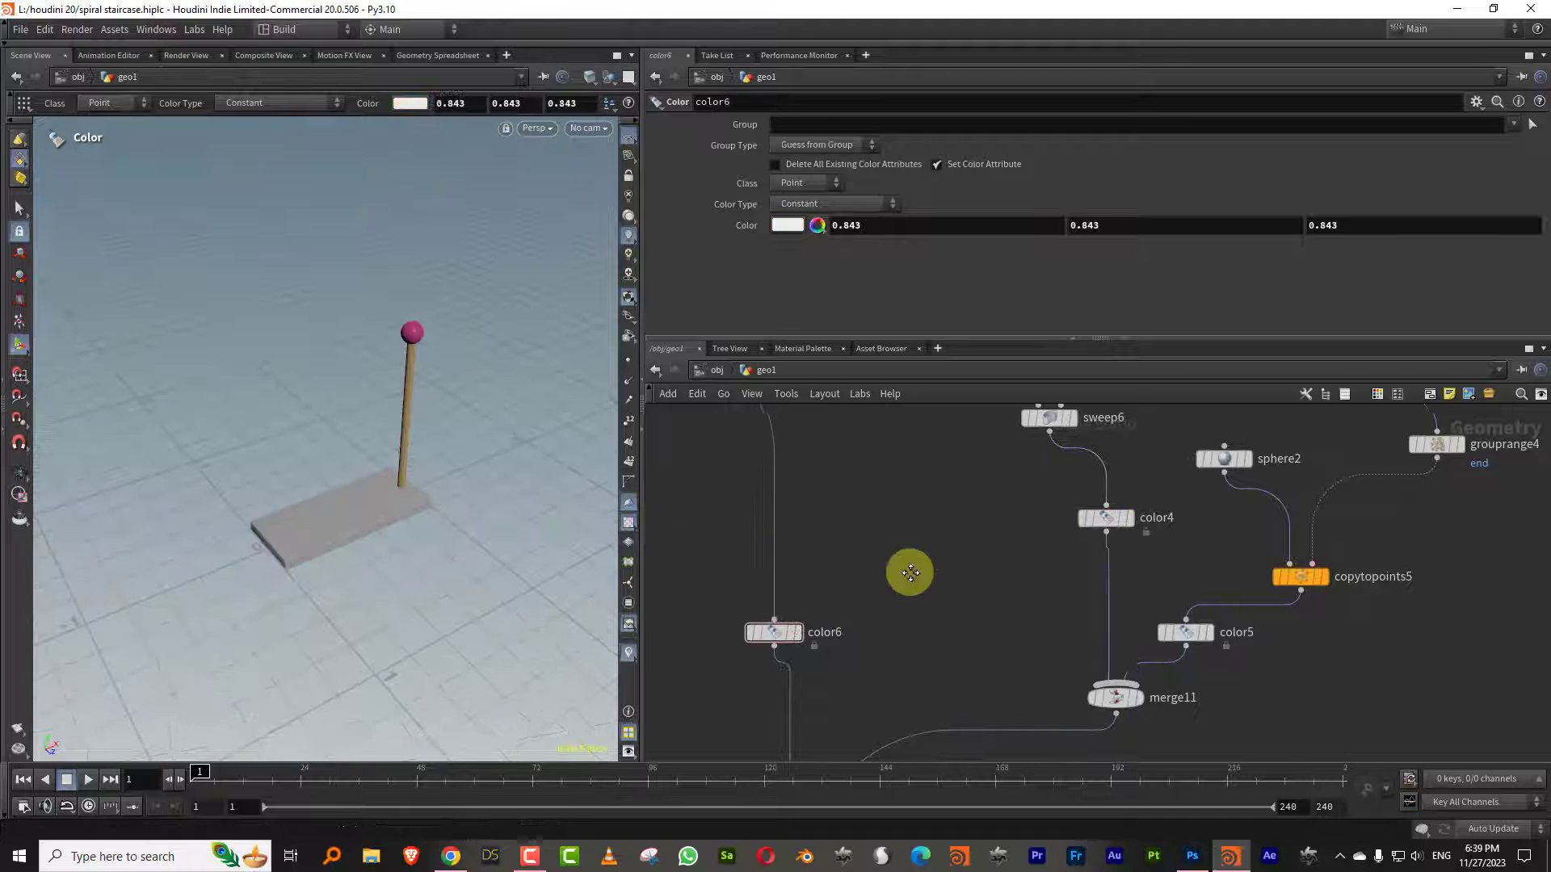
Try a greater length for the step_width line, and undo the length change
scroll(909, 578, down, 3)
scroll(912, 587, up, 1)
middle_drag(901, 432, 918, 627)
middle_drag(899, 525, 948, 627)
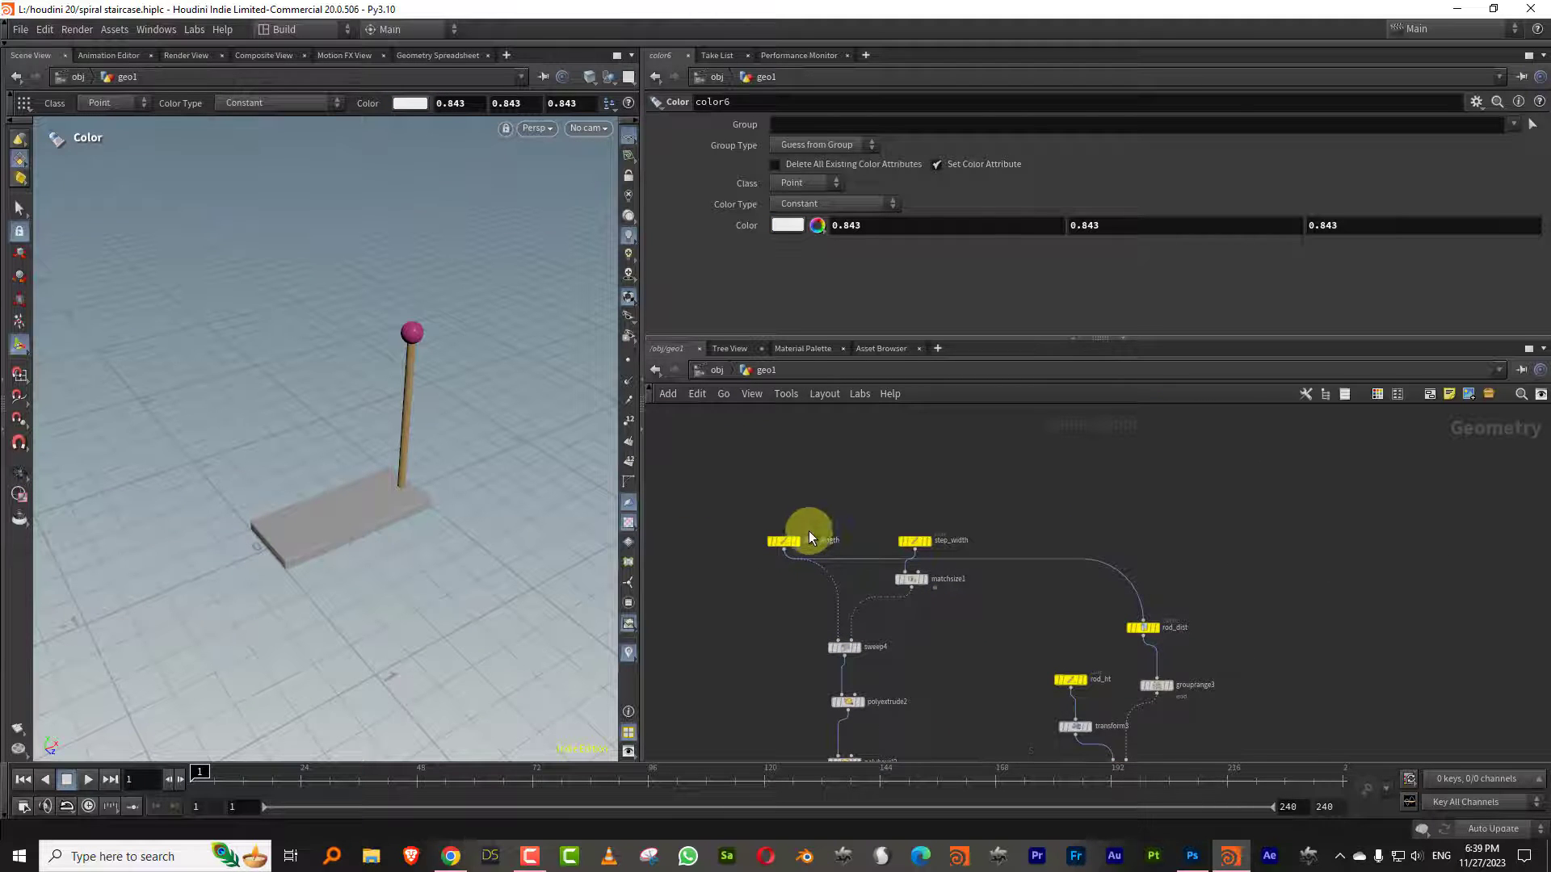
click(928, 536)
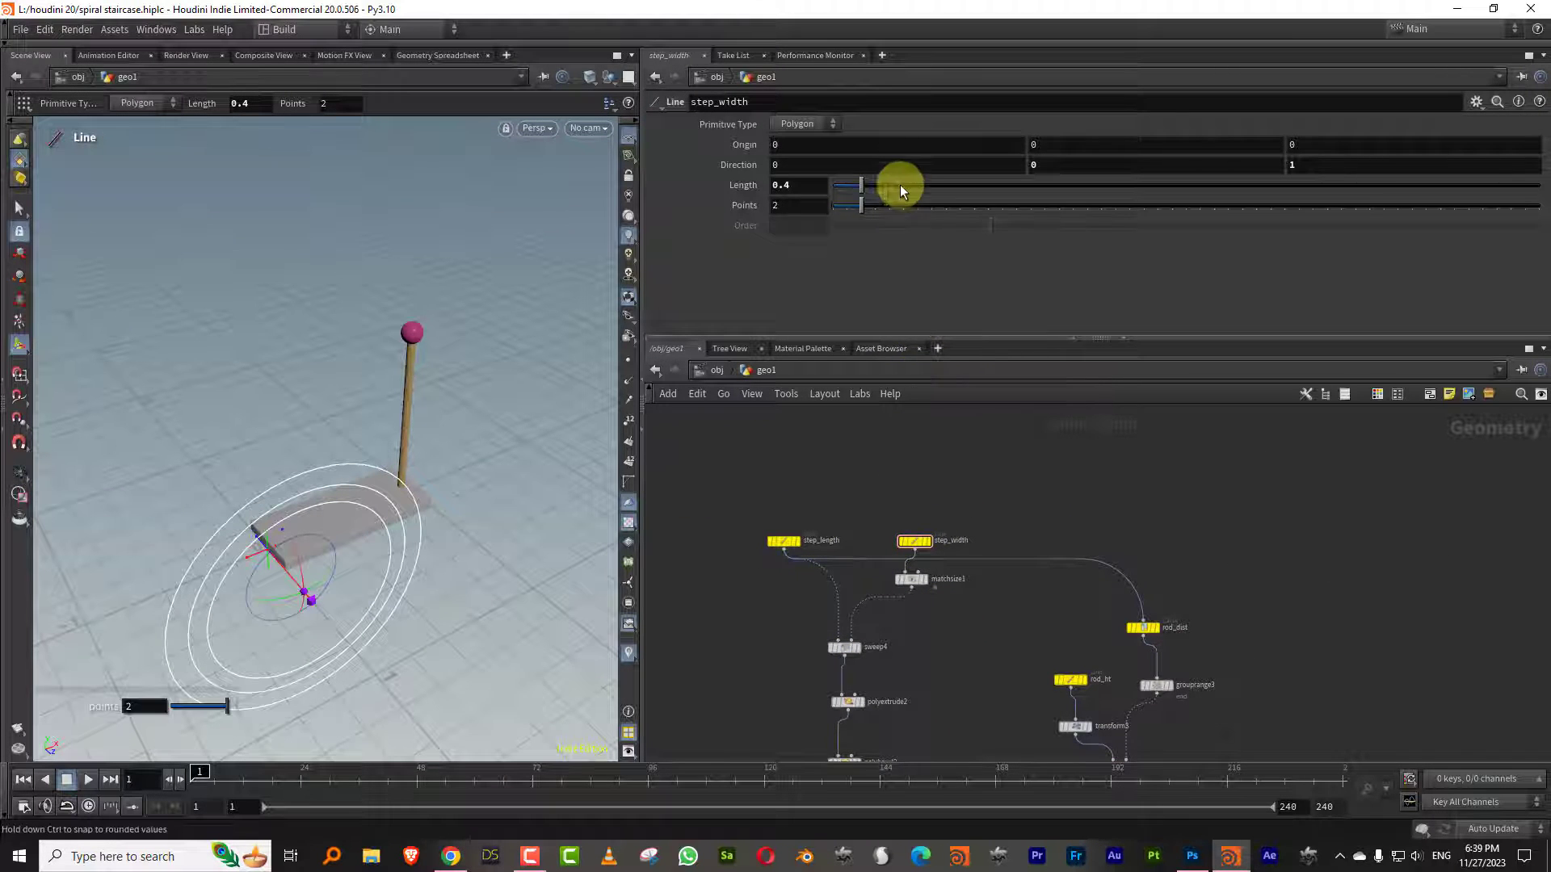
drag(862, 186, 921, 205)
click(777, 542)
key(ctrl+z)
Set Second U of the rod_dist Carve to 0.926 to move the rod closer to the step's end
middle_drag(1092, 629, 1075, 555)
click(1056, 606)
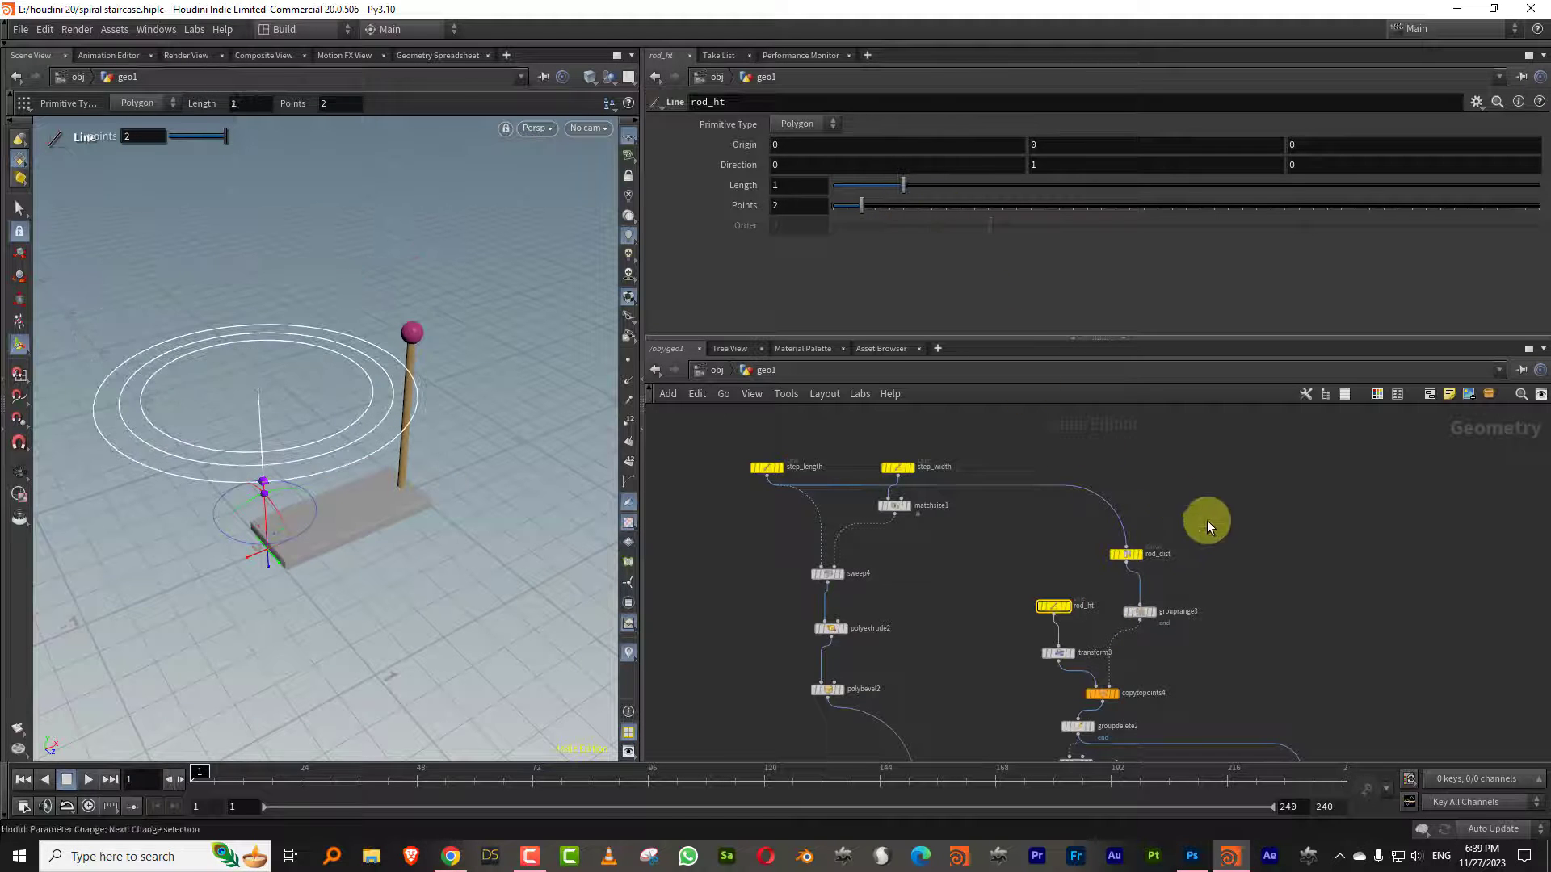
click(1125, 554)
drag(1374, 187, 1408, 197)
alt+drag(412, 529, 347, 457)
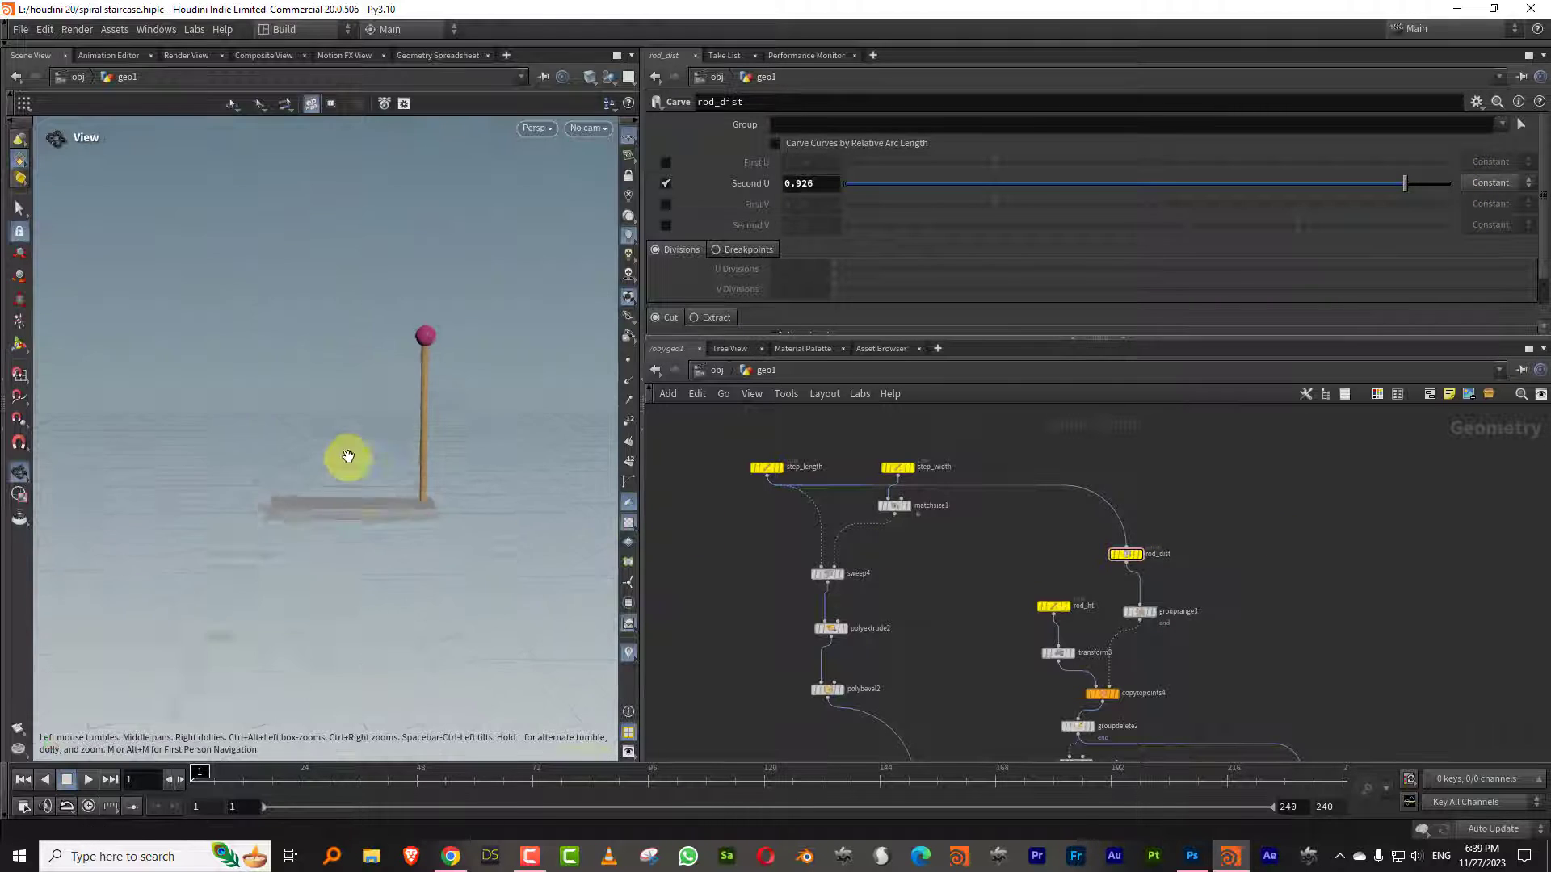
scroll(347, 457, down, 1)
Enlarge the network editor and place the step_length node above the step_width and matchsize1 nodes
drag(1007, 334, 1010, 207)
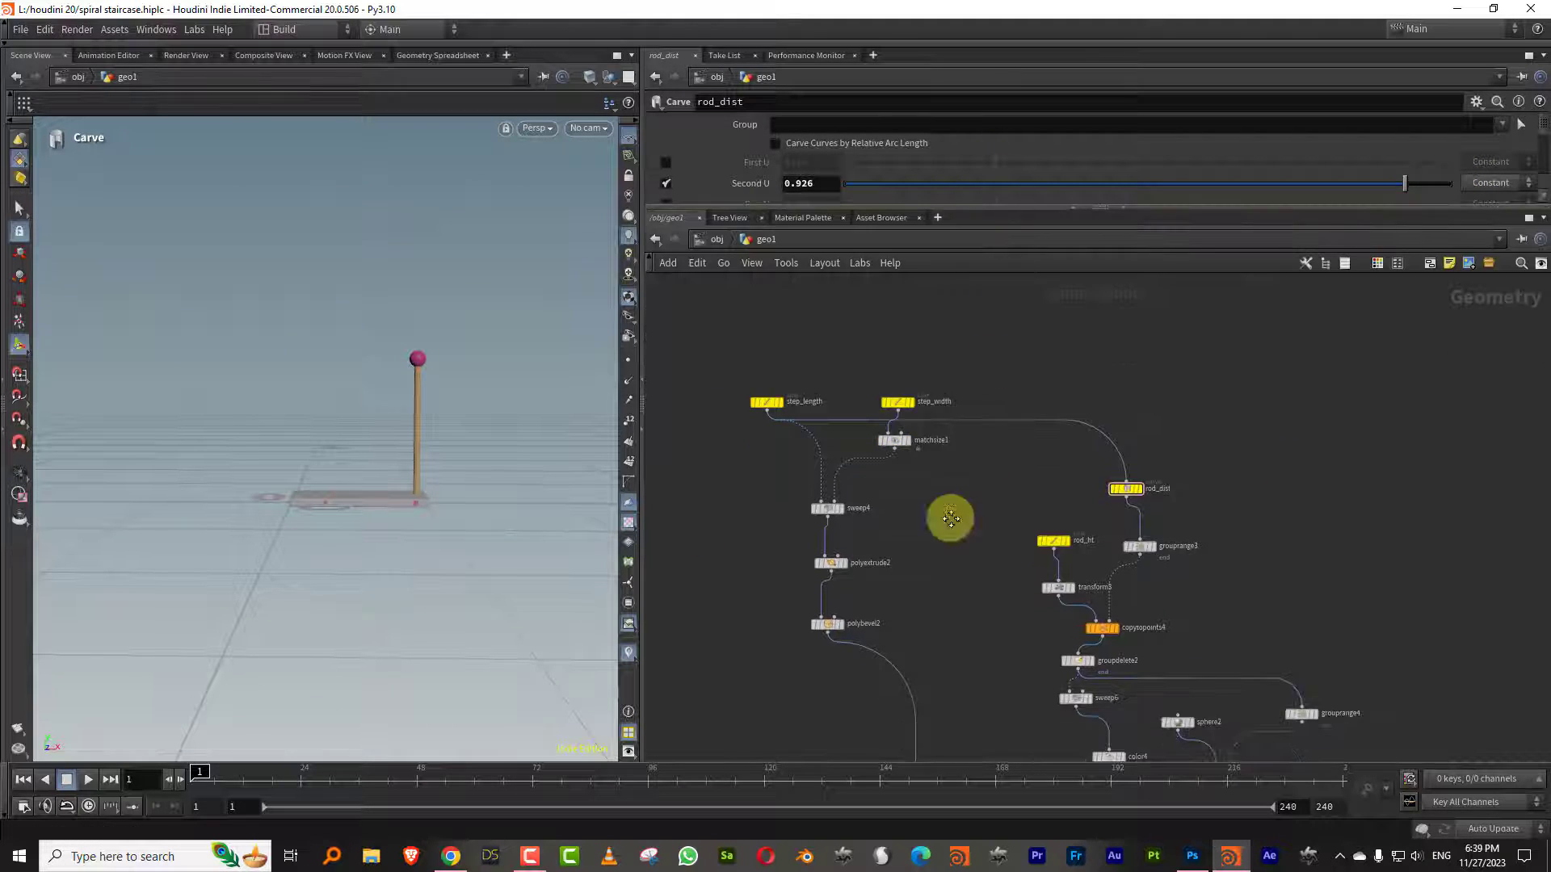
scroll(903, 460, down, 2)
scroll(906, 500, down, 2)
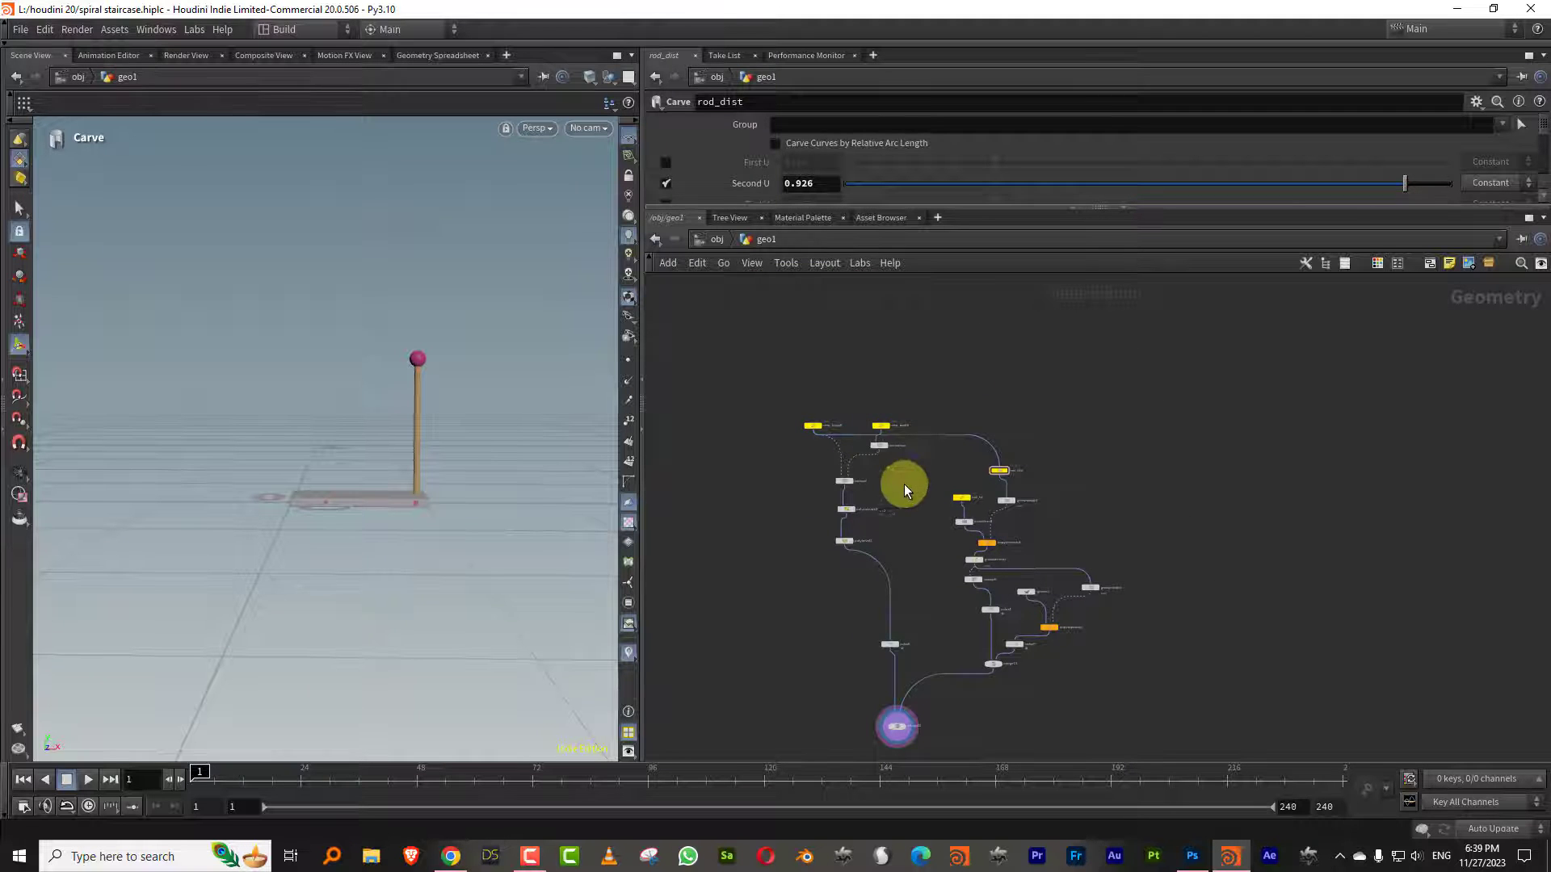
drag(874, 424, 908, 469)
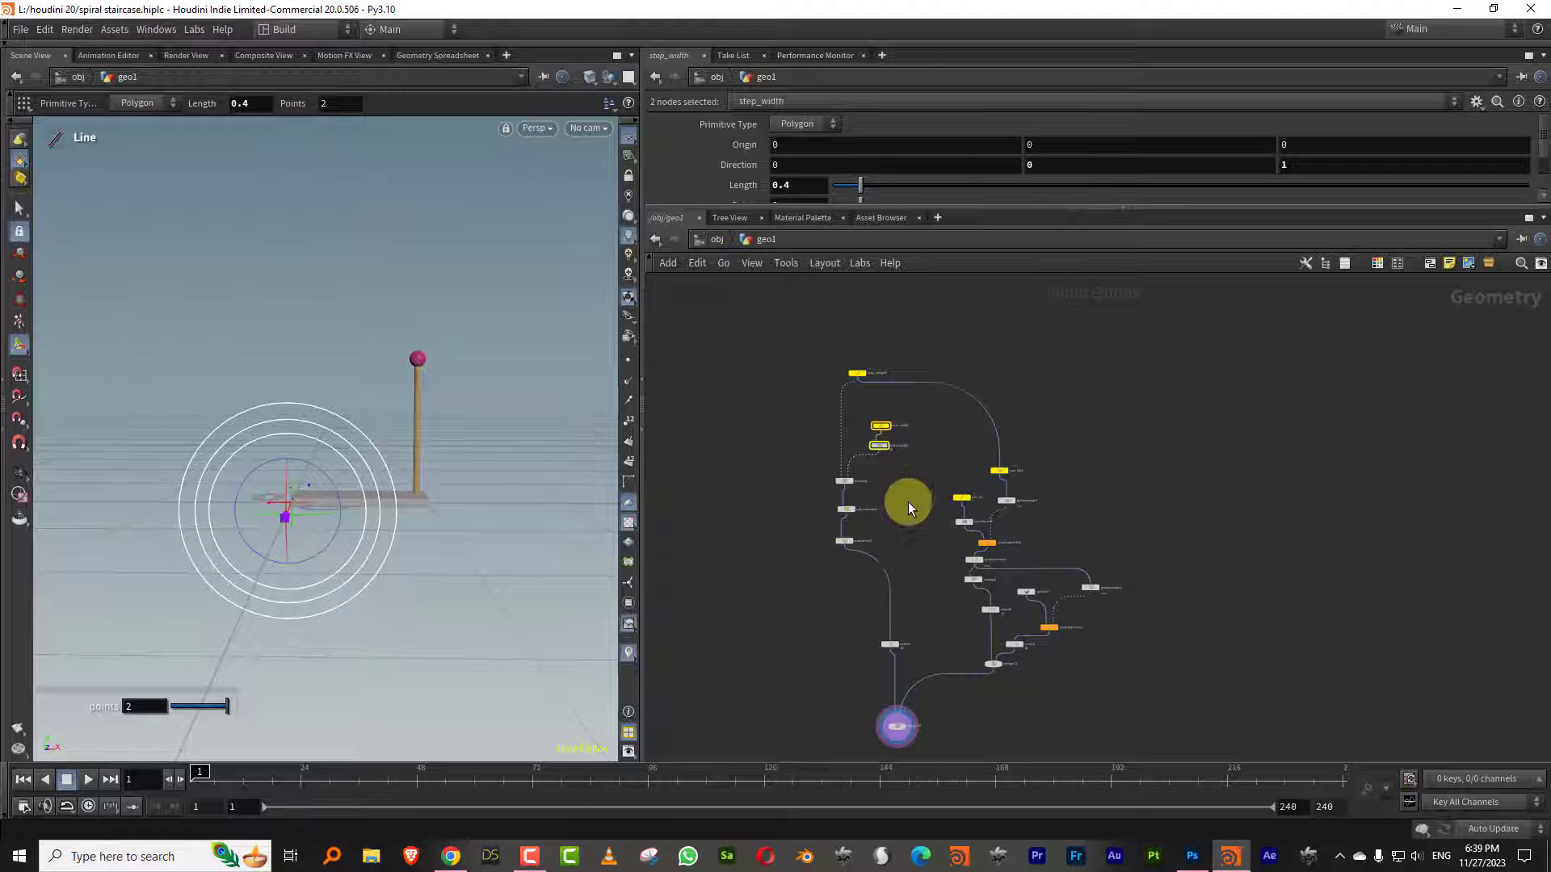
Add a Box node in the empty area below the step network
middle_drag(1191, 634, 1063, 487)
right_drag(1074, 487, 1021, 533)
middle_drag(1017, 577, 980, 521)
right_drag(981, 521, 1001, 507)
key(Tab)
text(bo)
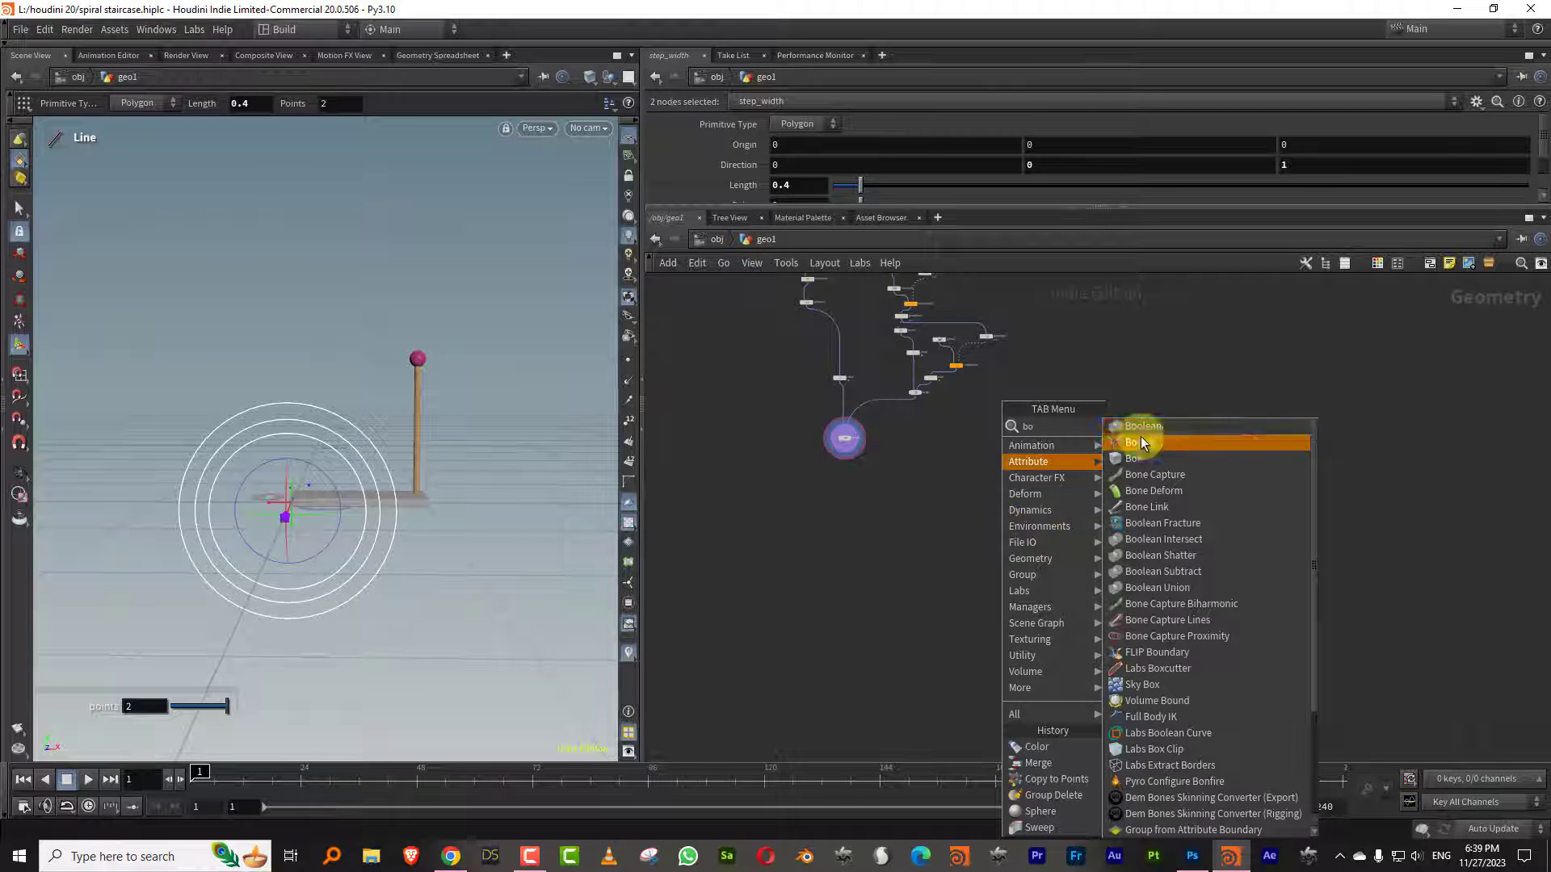
click(1155, 457)
click(987, 537)
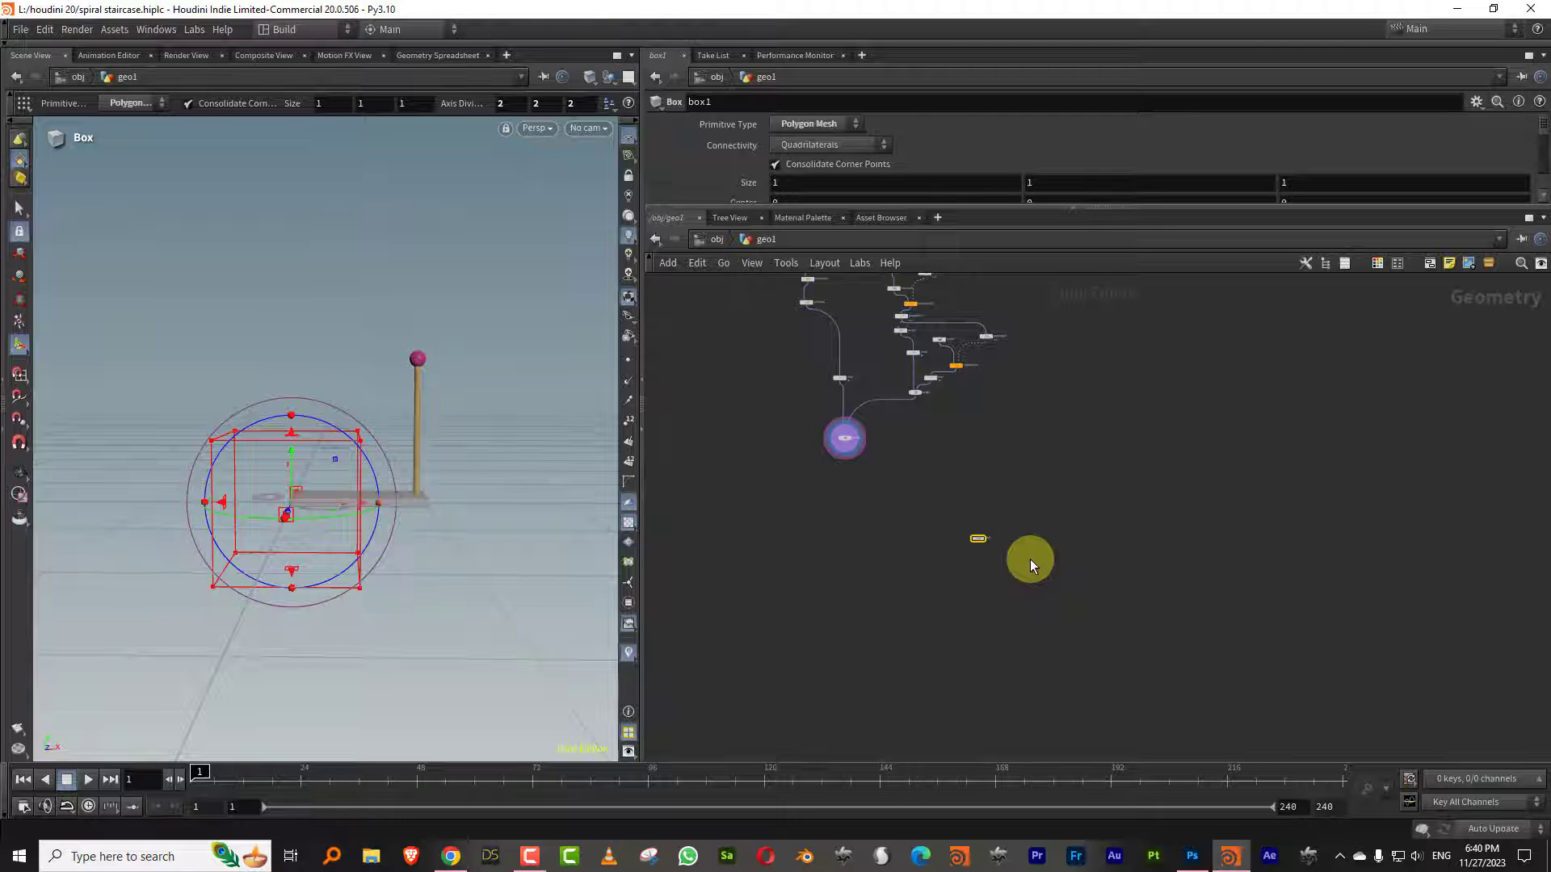
scroll(1029, 559, up, 4)
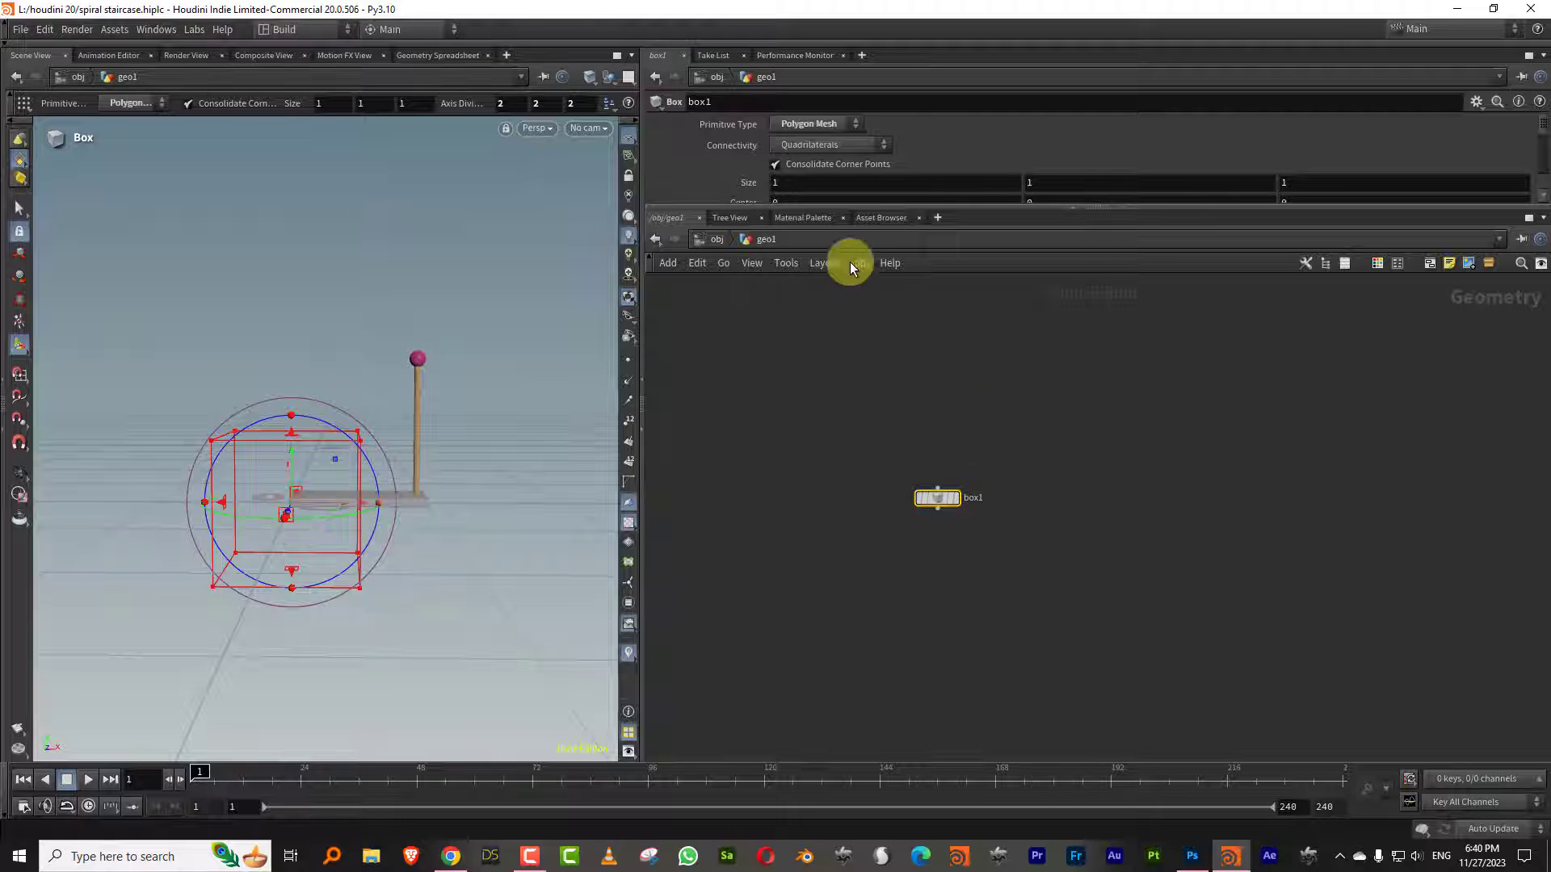
Add a Match Size node below box1, wire box1 into it and display it
key(Tab)
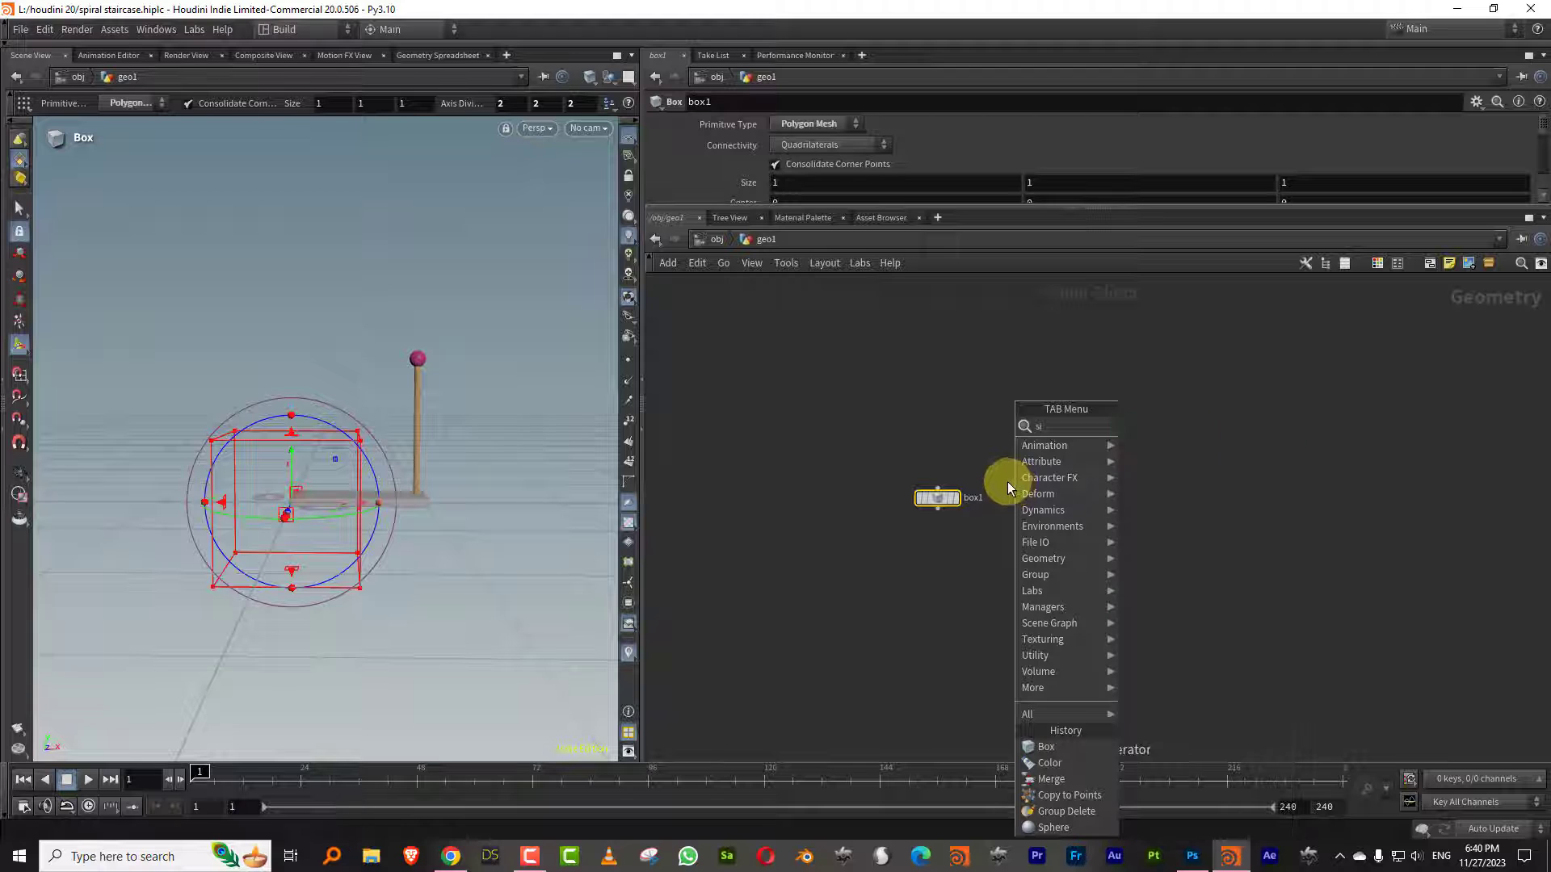
text(size)
click(1170, 433)
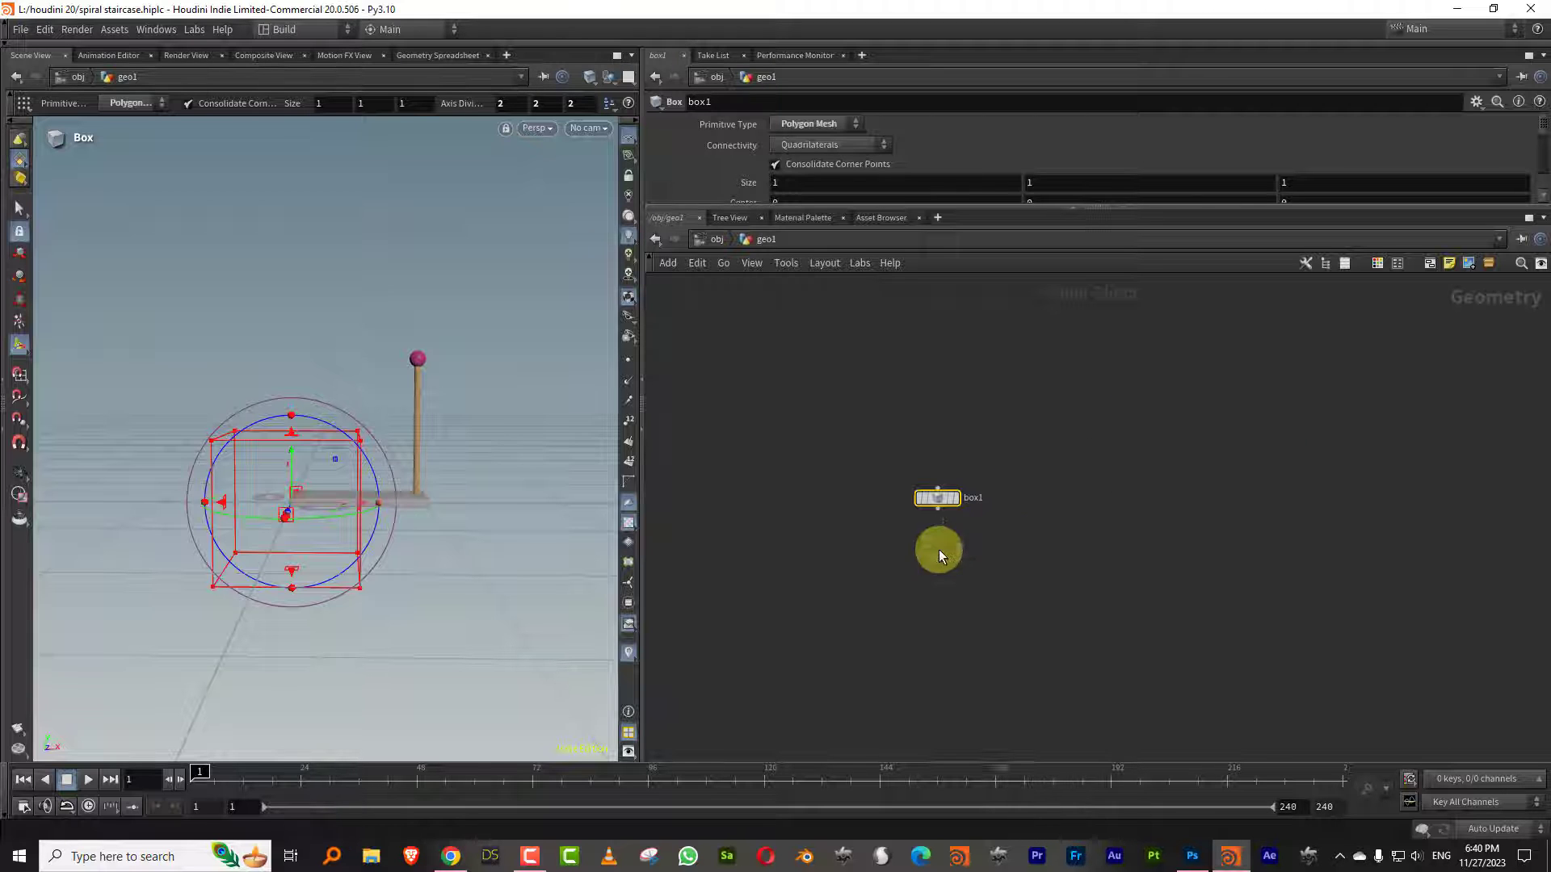
click(946, 571)
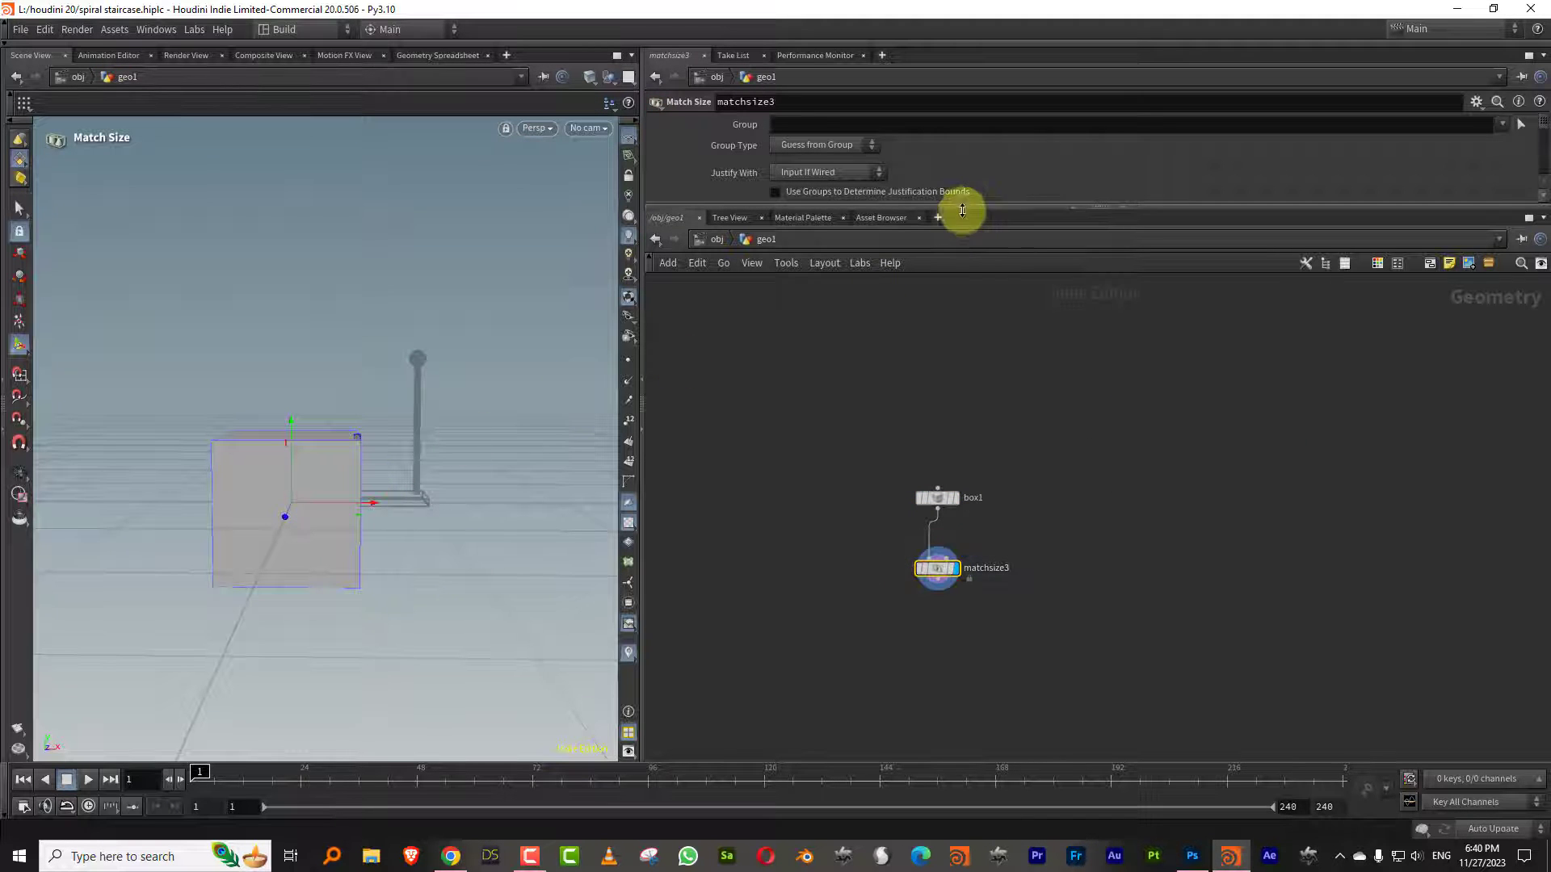
Set matchsize3's Justify Y and Justify X both to Min
drag(967, 208, 971, 375)
click(801, 340)
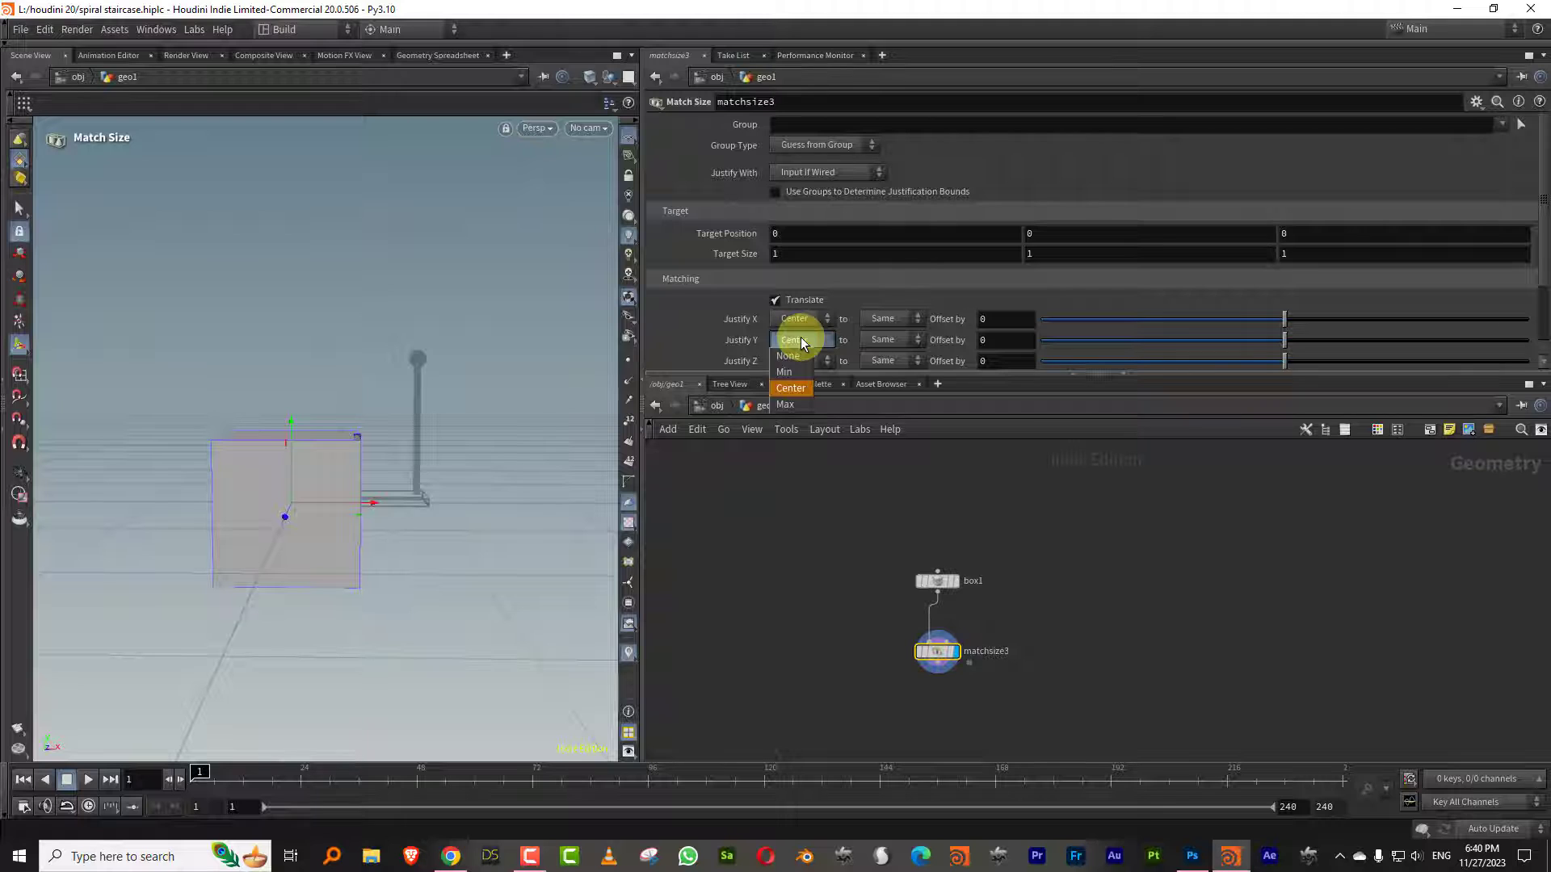
click(798, 370)
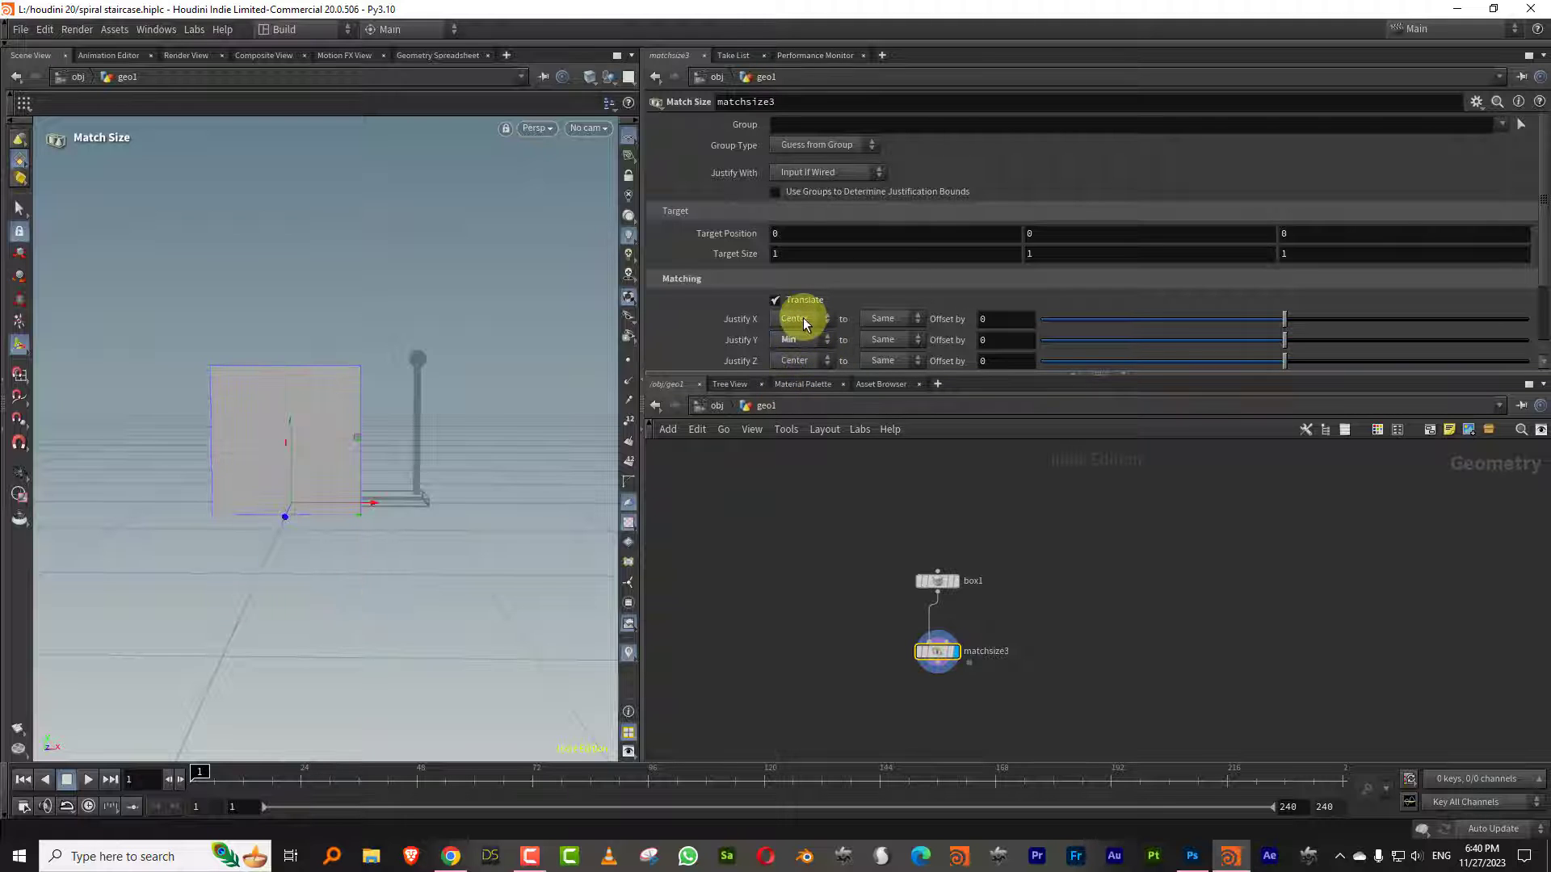
click(803, 317)
click(798, 345)
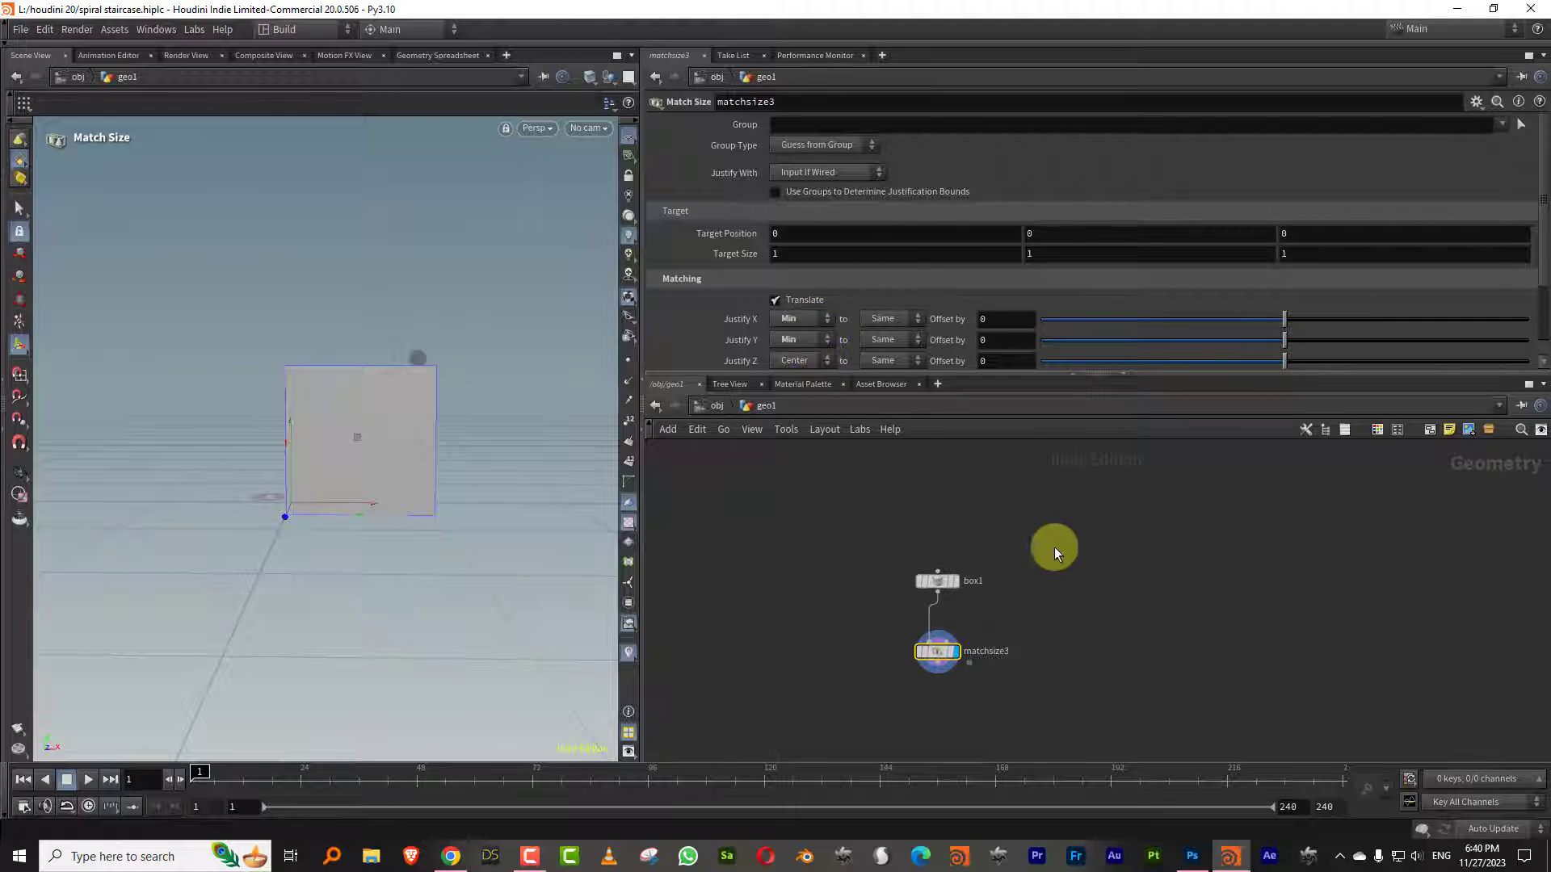
Resize box1 to a thin slab about 1 by 0.098 by 0.457
click(937, 581)
alt+drag(433, 422, 353, 498)
middle_drag(1131, 620, 1048, 604)
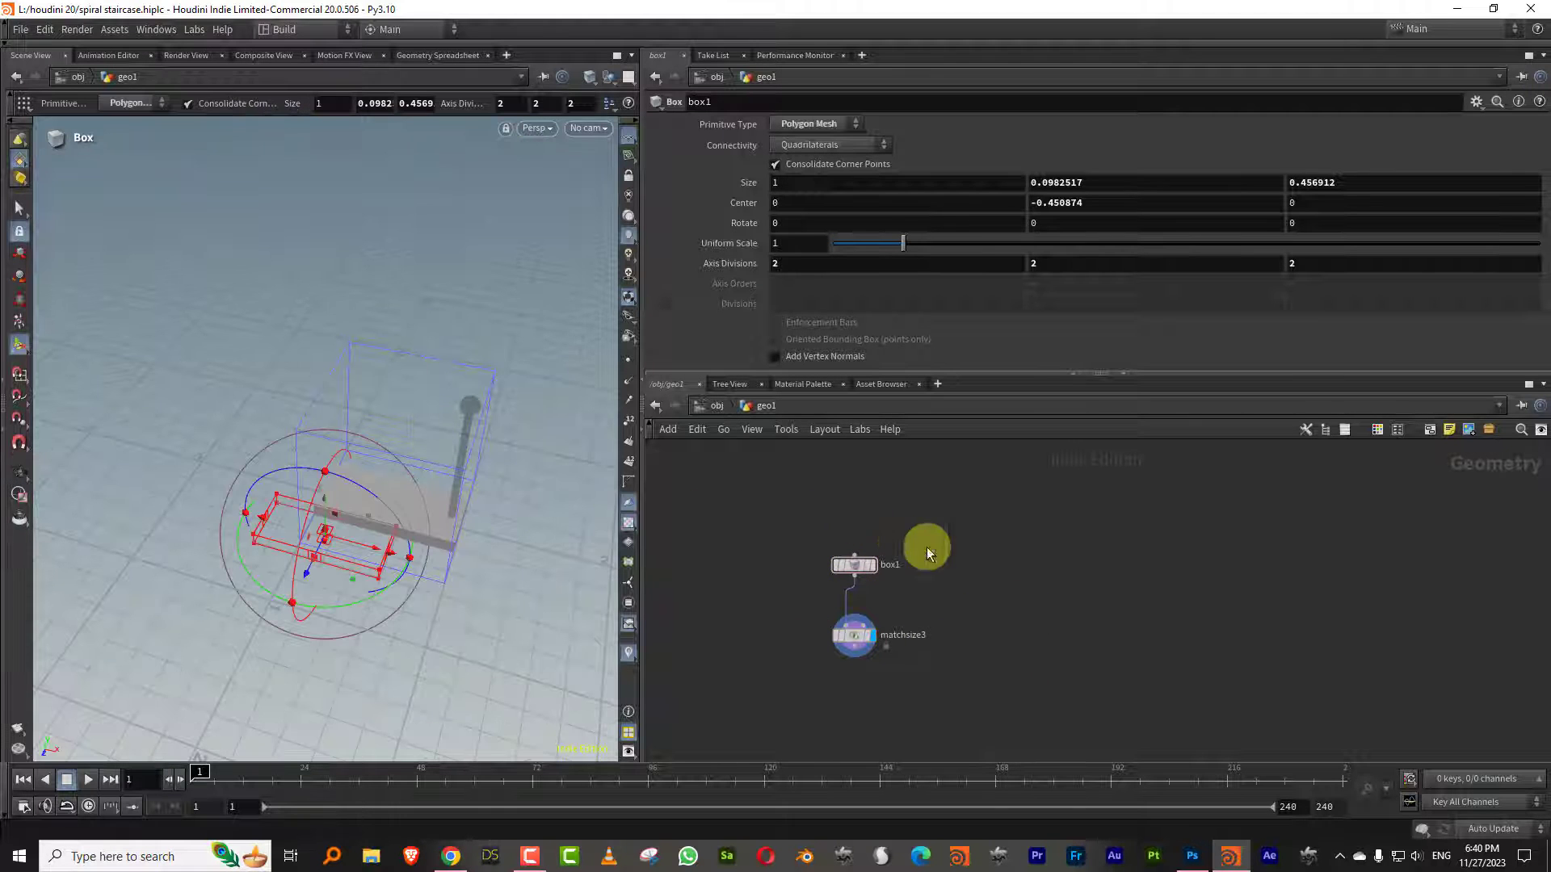
Add a Transform node fed by matchsize3, display it and move the slab about 0.398 along X
key(Tab)
text(tr)
click(1150, 458)
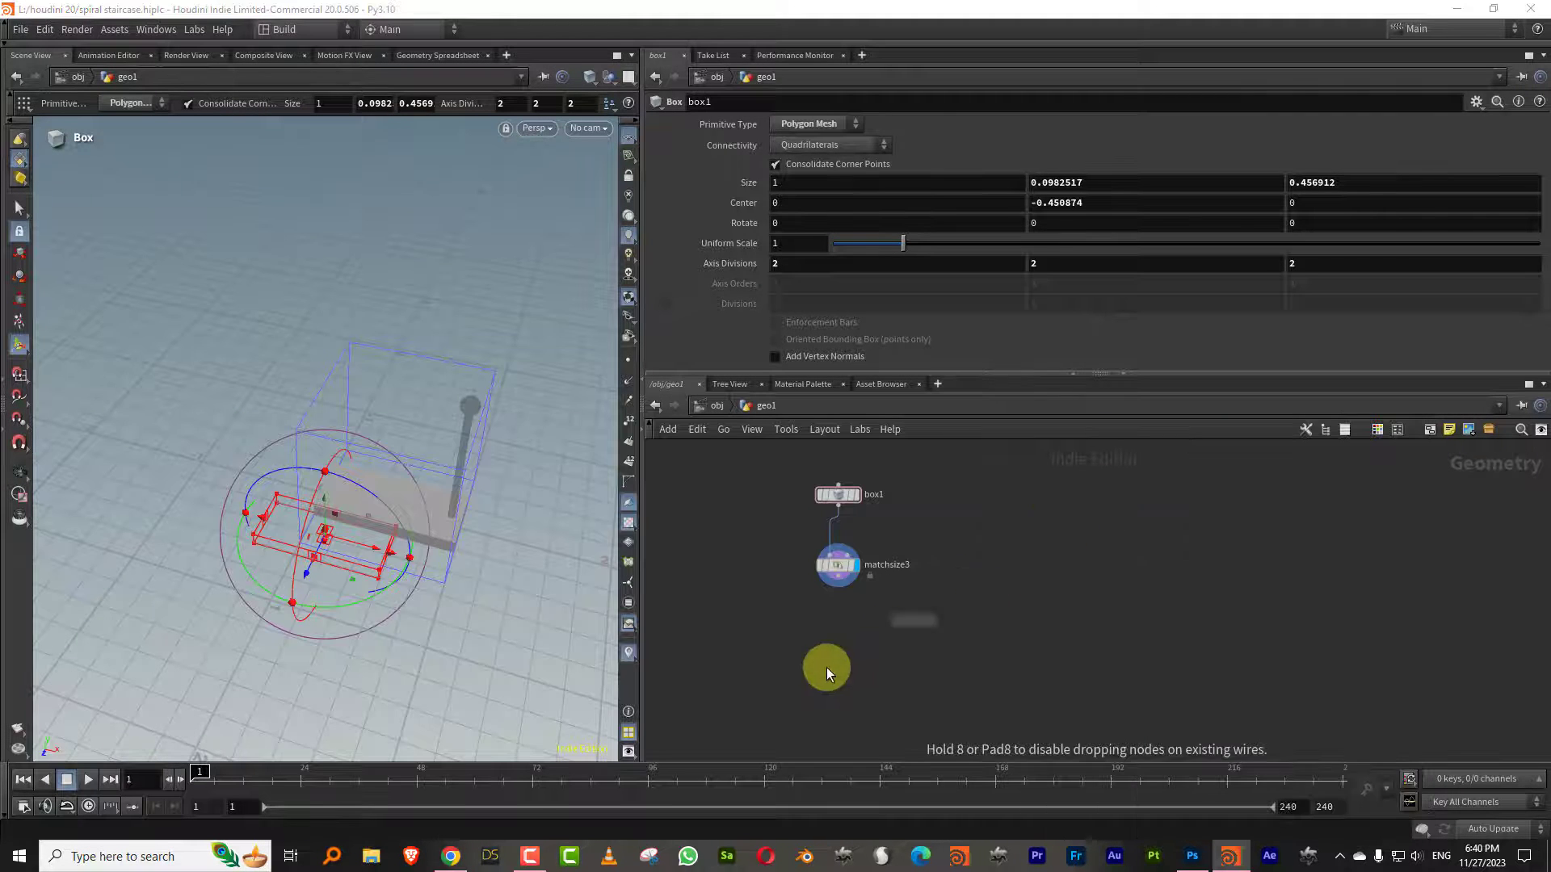
click(840, 651)
drag(840, 587, 860, 651)
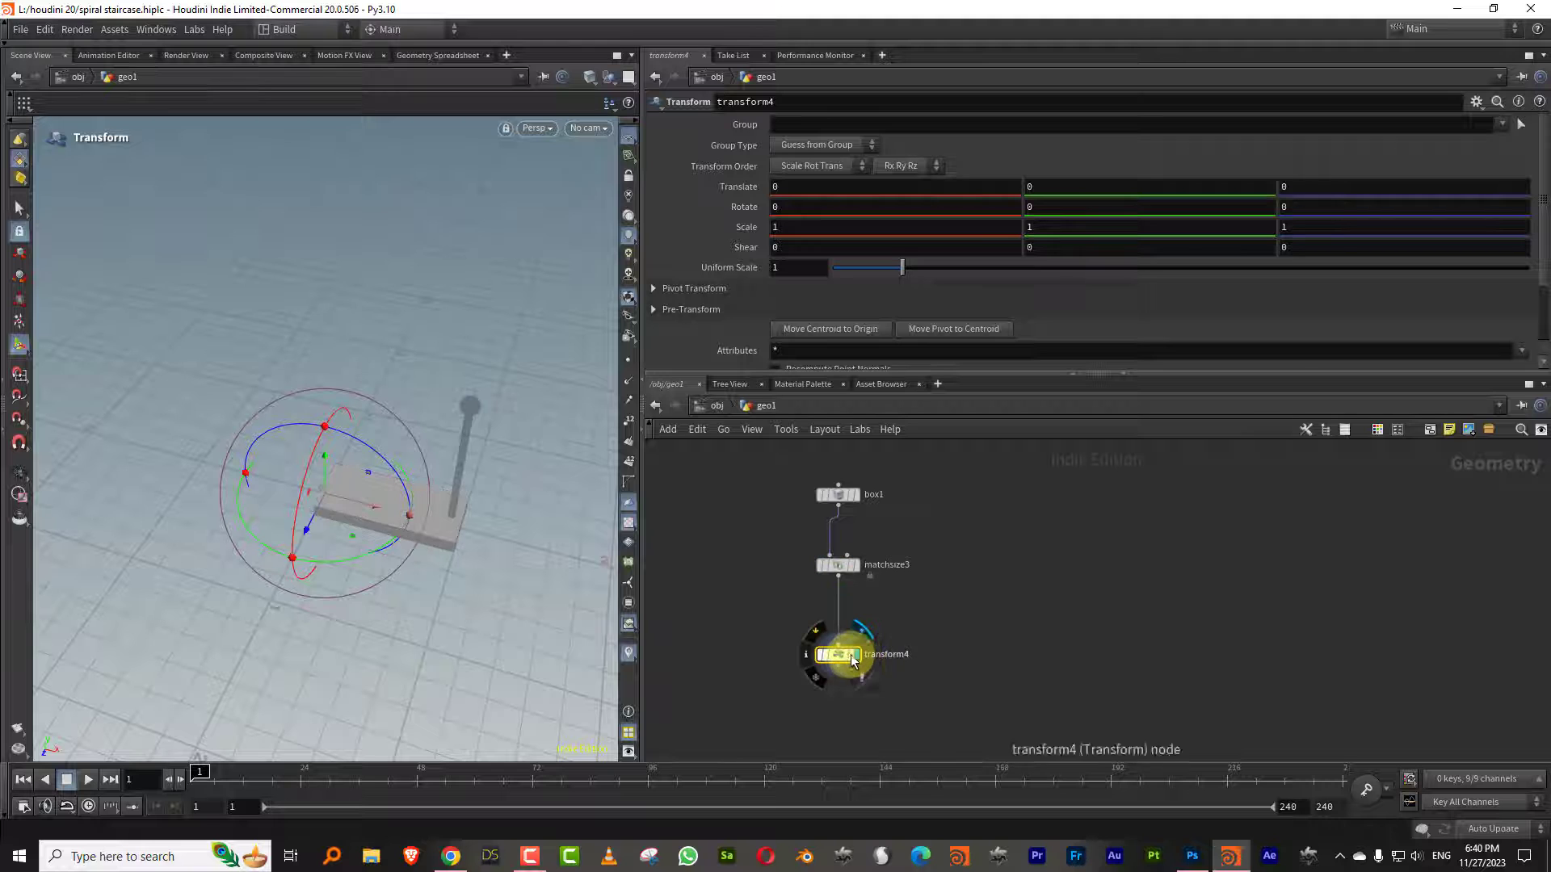
click(856, 654)
drag(374, 510, 430, 518)
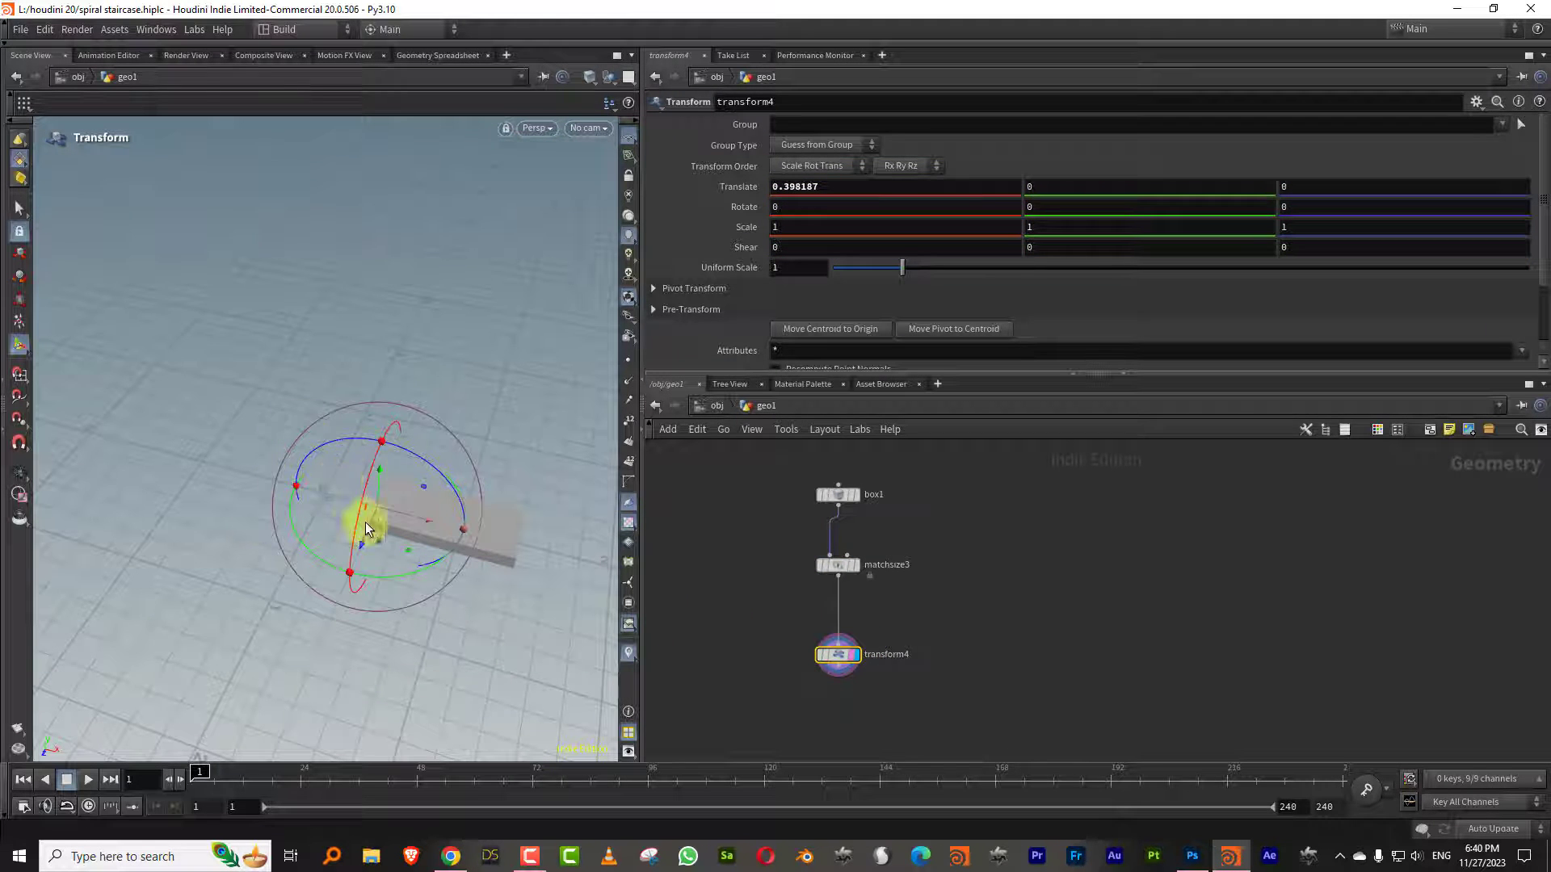
Rename the Transform node dist_from_centre and colour it yellow
double_click(886, 654)
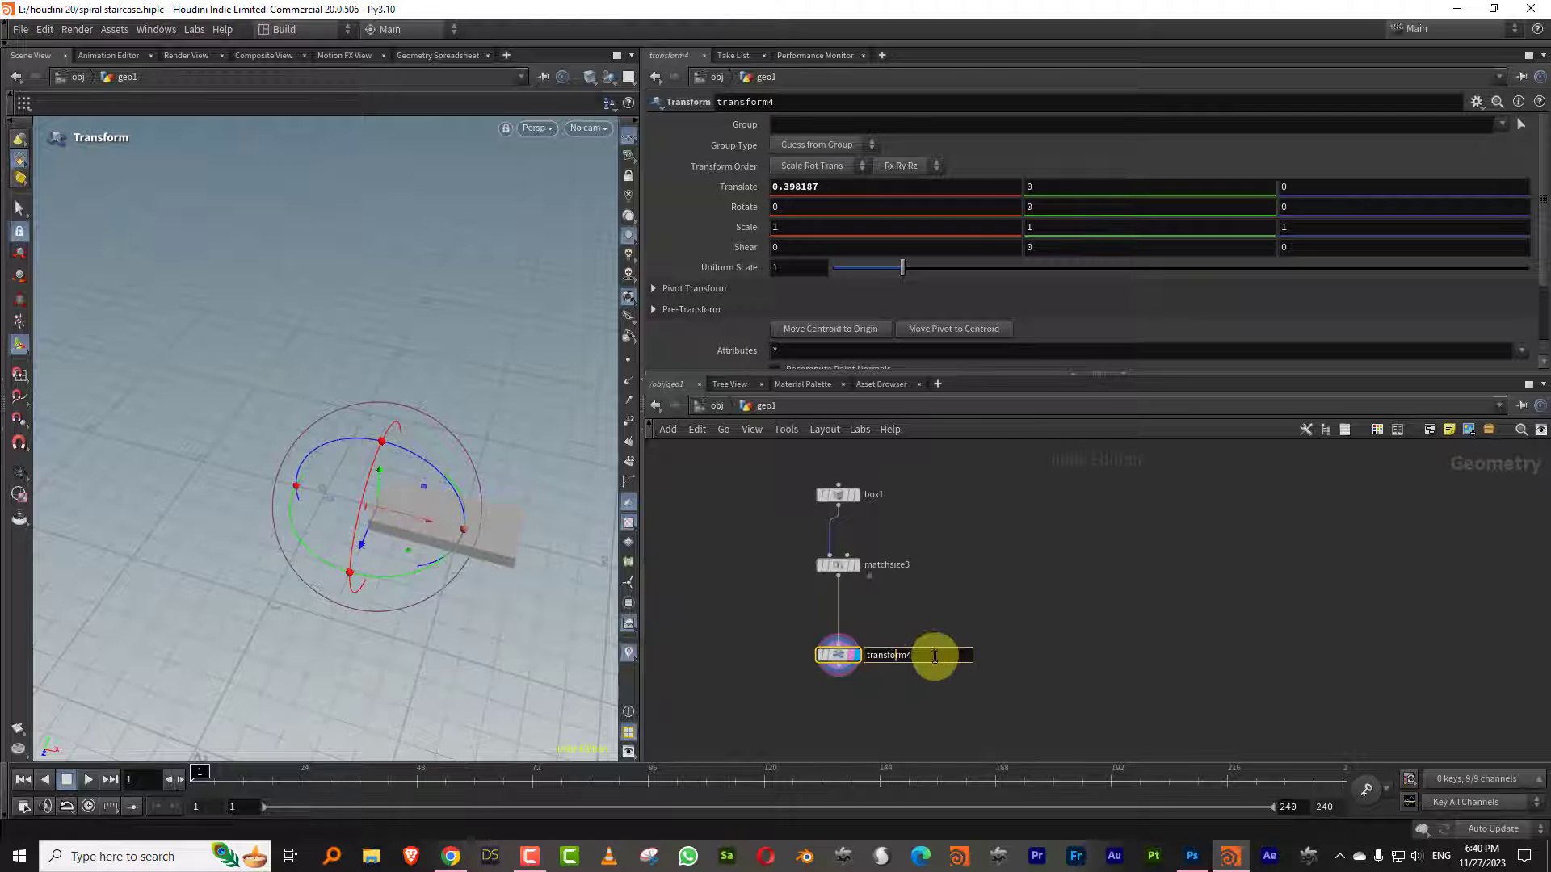
text(dist_)
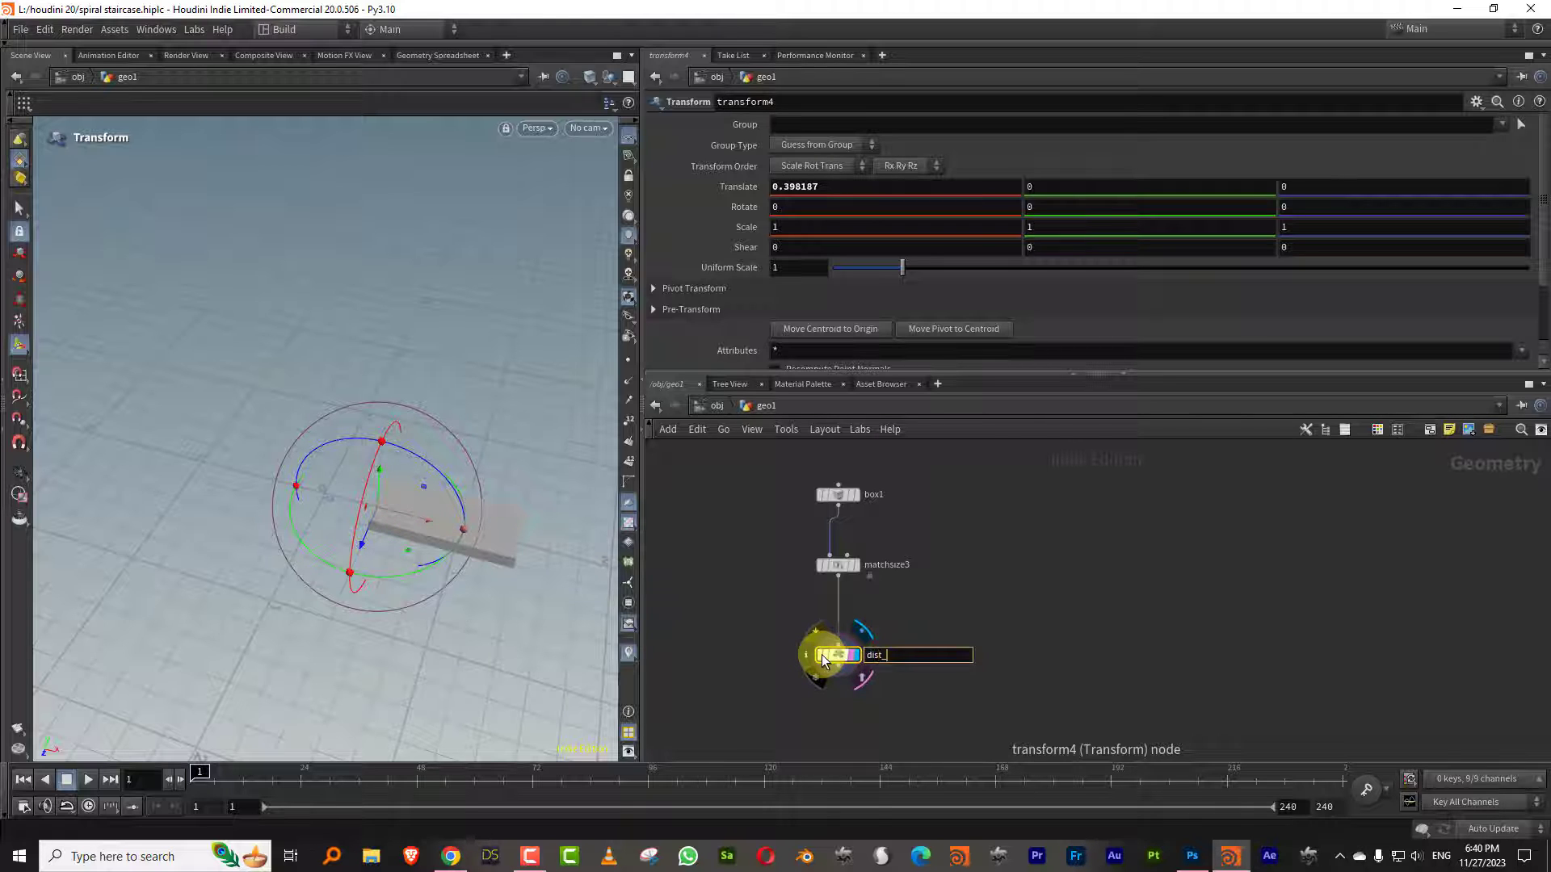
text(from_centre)
key(Return)
key(c)
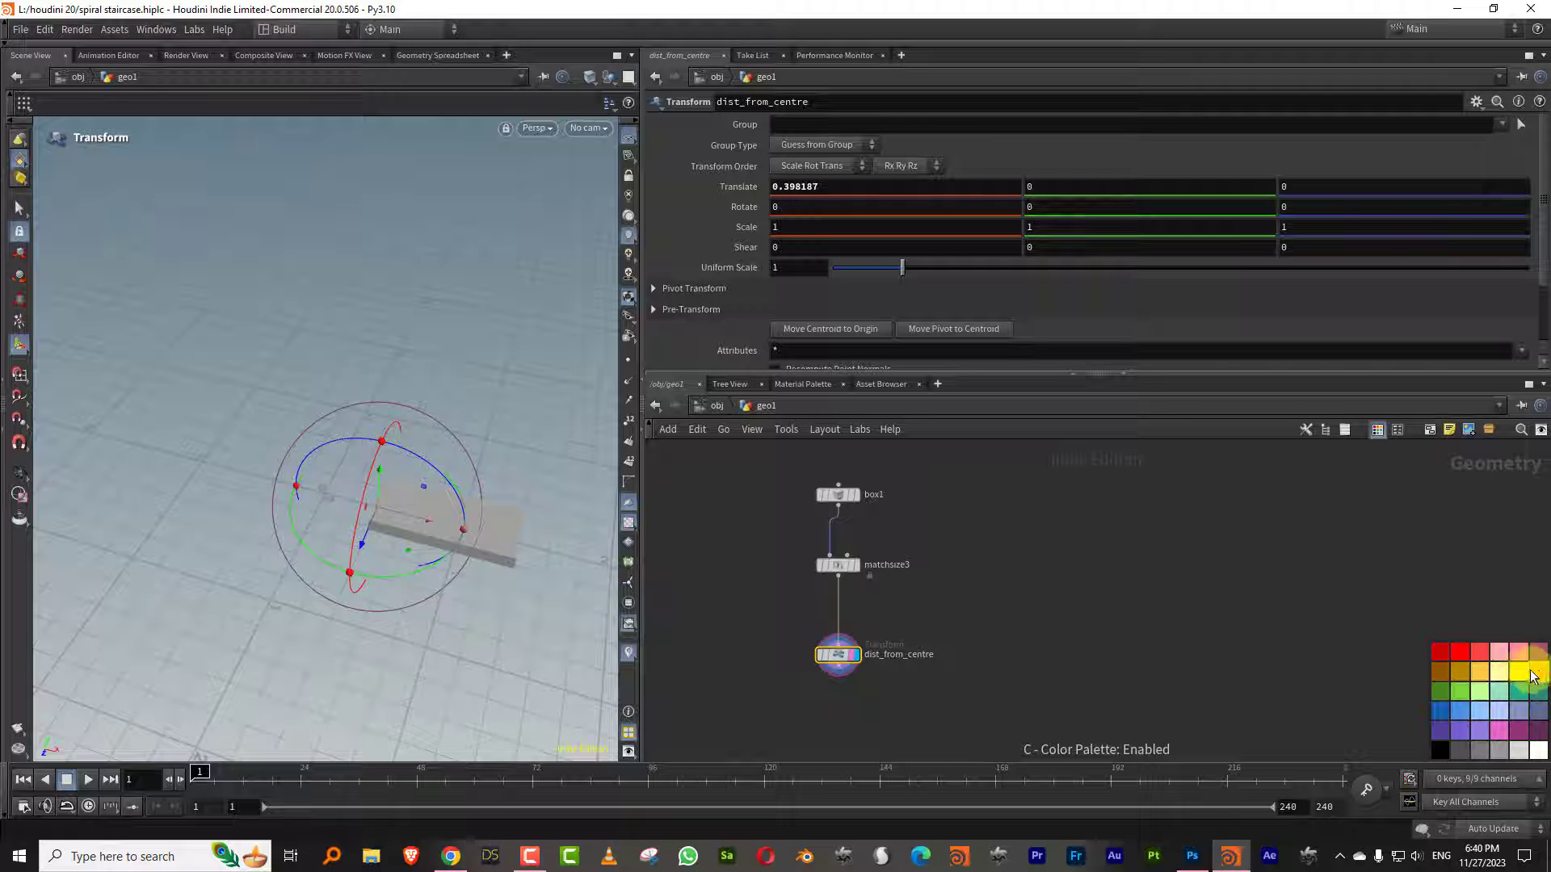
middle_drag(1009, 608, 1003, 531)
key(c)
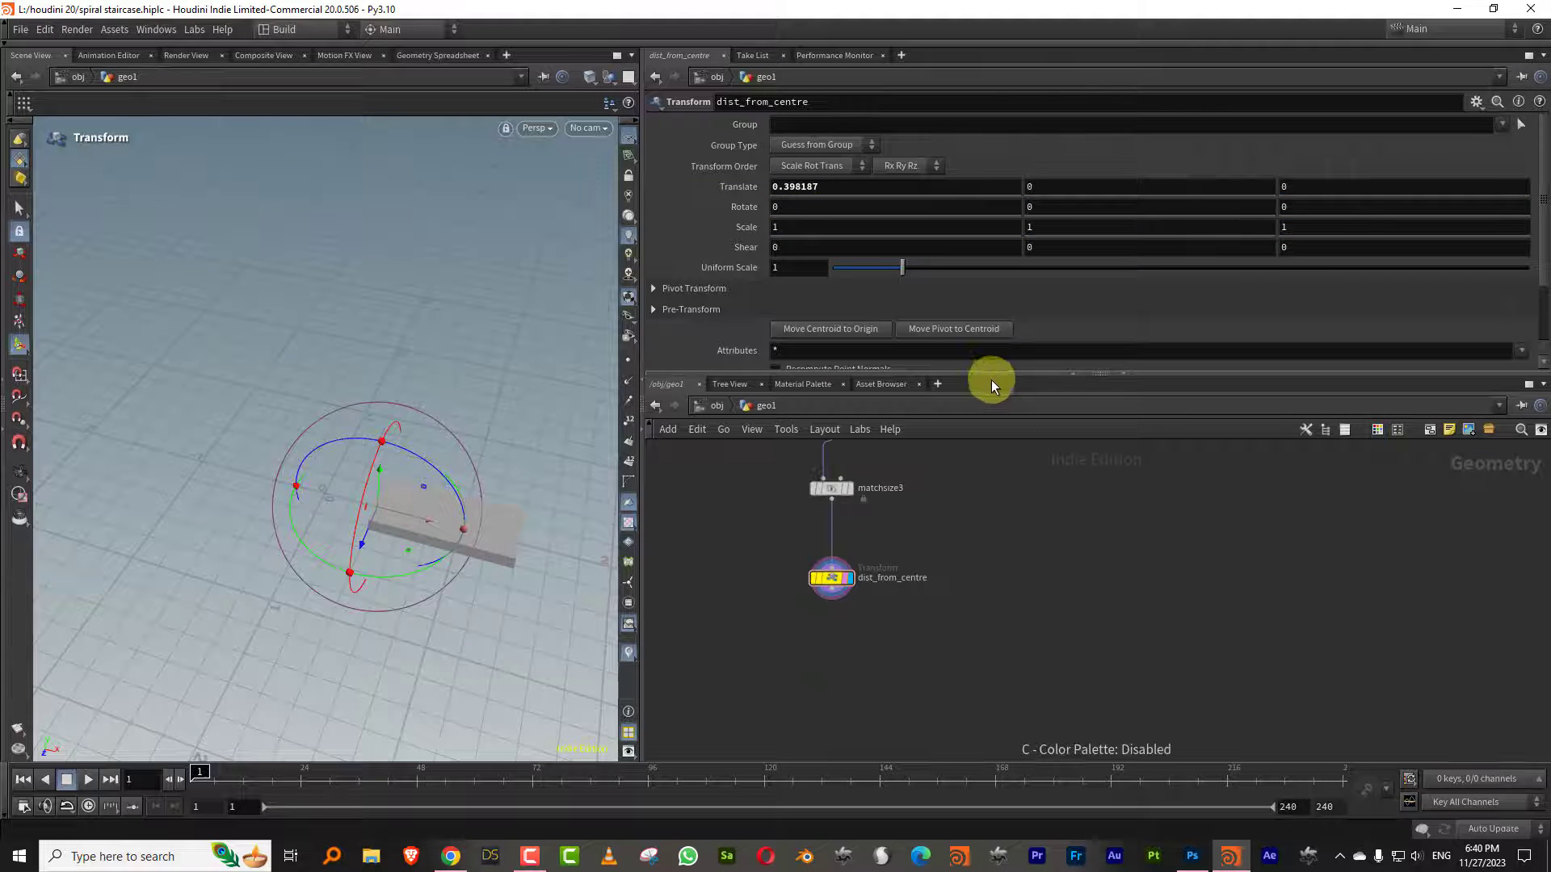
drag(991, 379, 1007, 270)
key(Escape)
drag(557, 533, 395, 589)
key(Return)
middle_drag(994, 468, 966, 536)
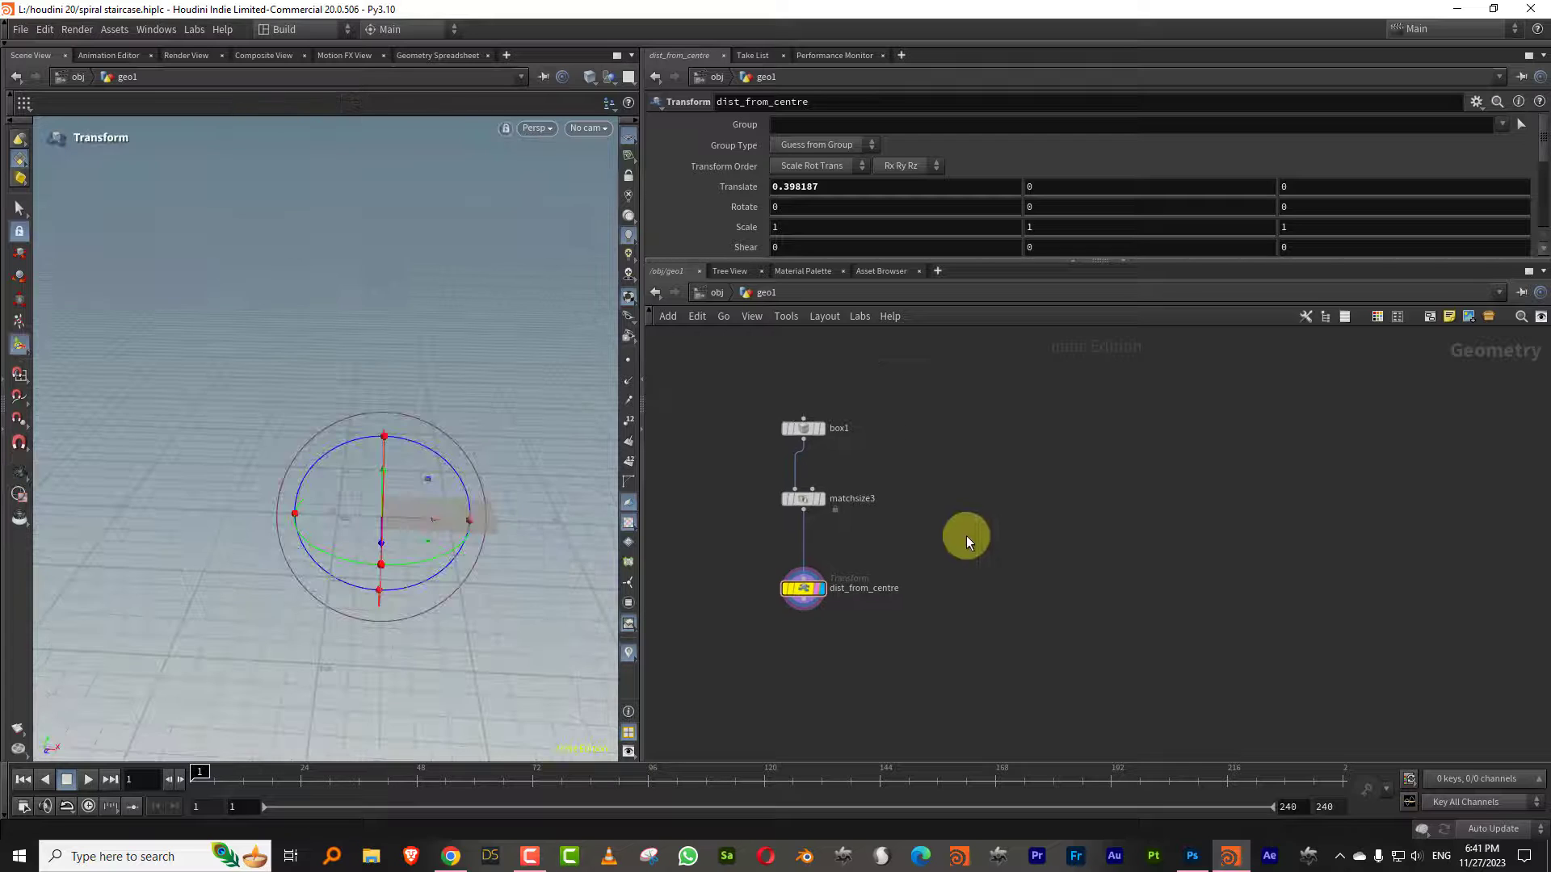
key(Escape)
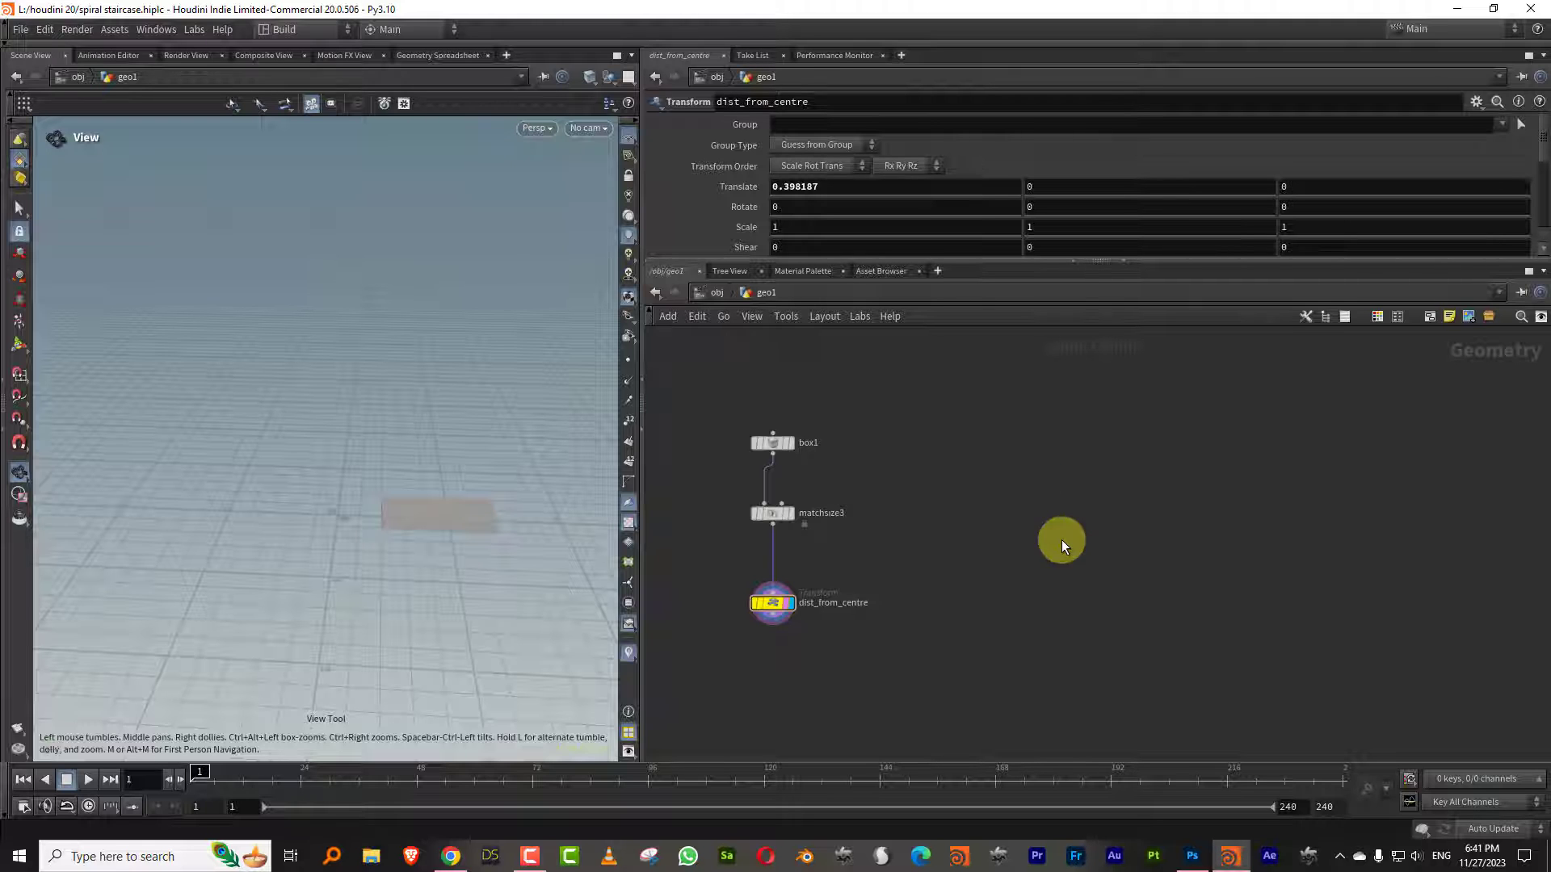
Add a Line node beside the box chain and rename it number_of_copies
key(Tab)
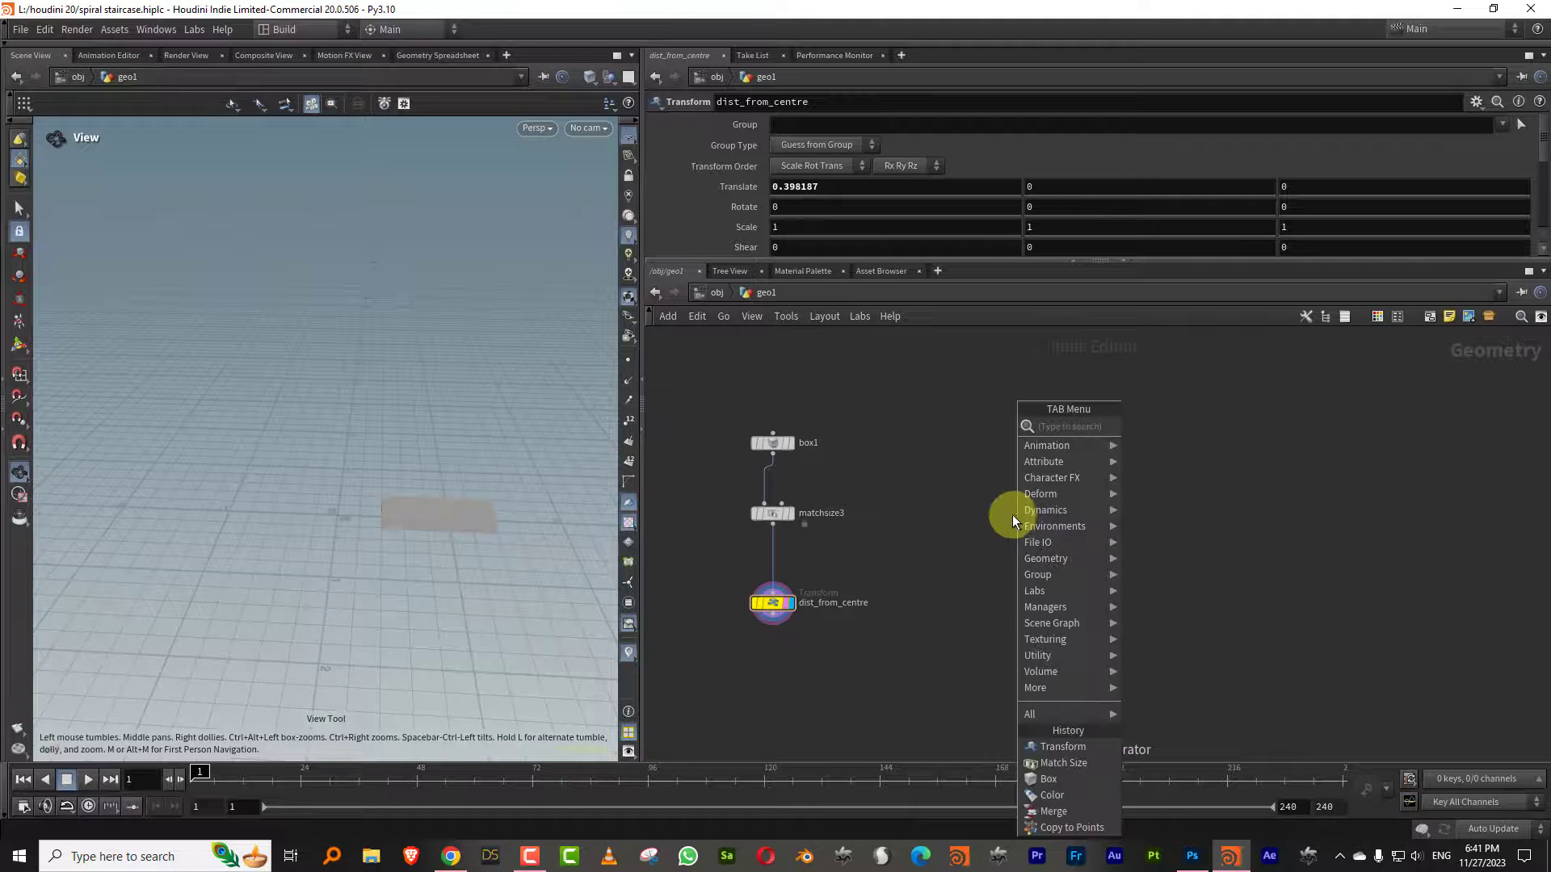
text(line)
click(1181, 429)
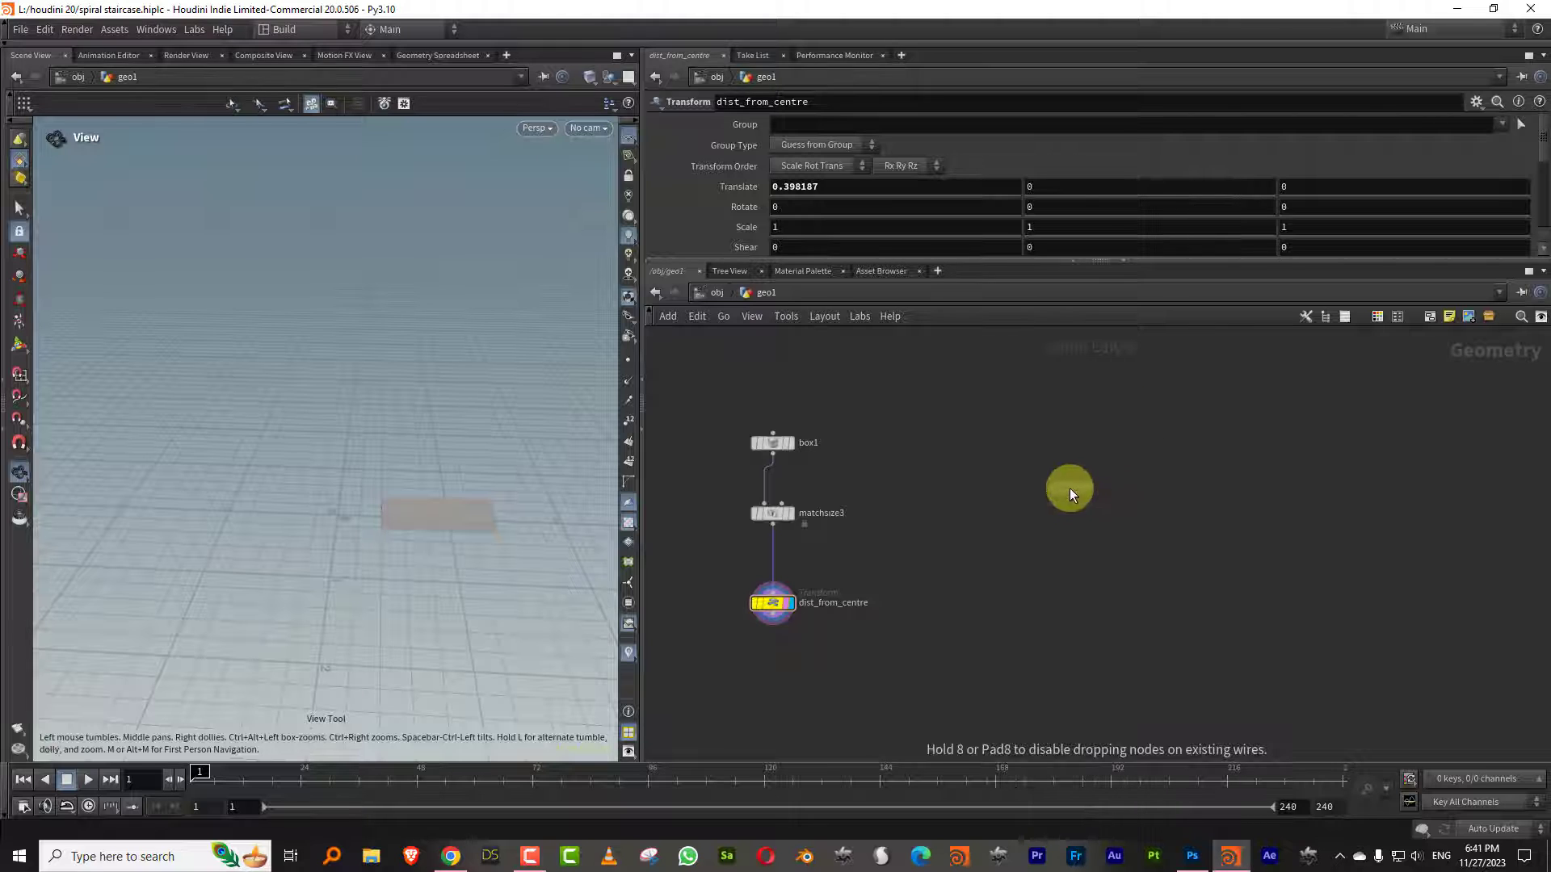
click(1069, 488)
scroll(1090, 493, up, 2)
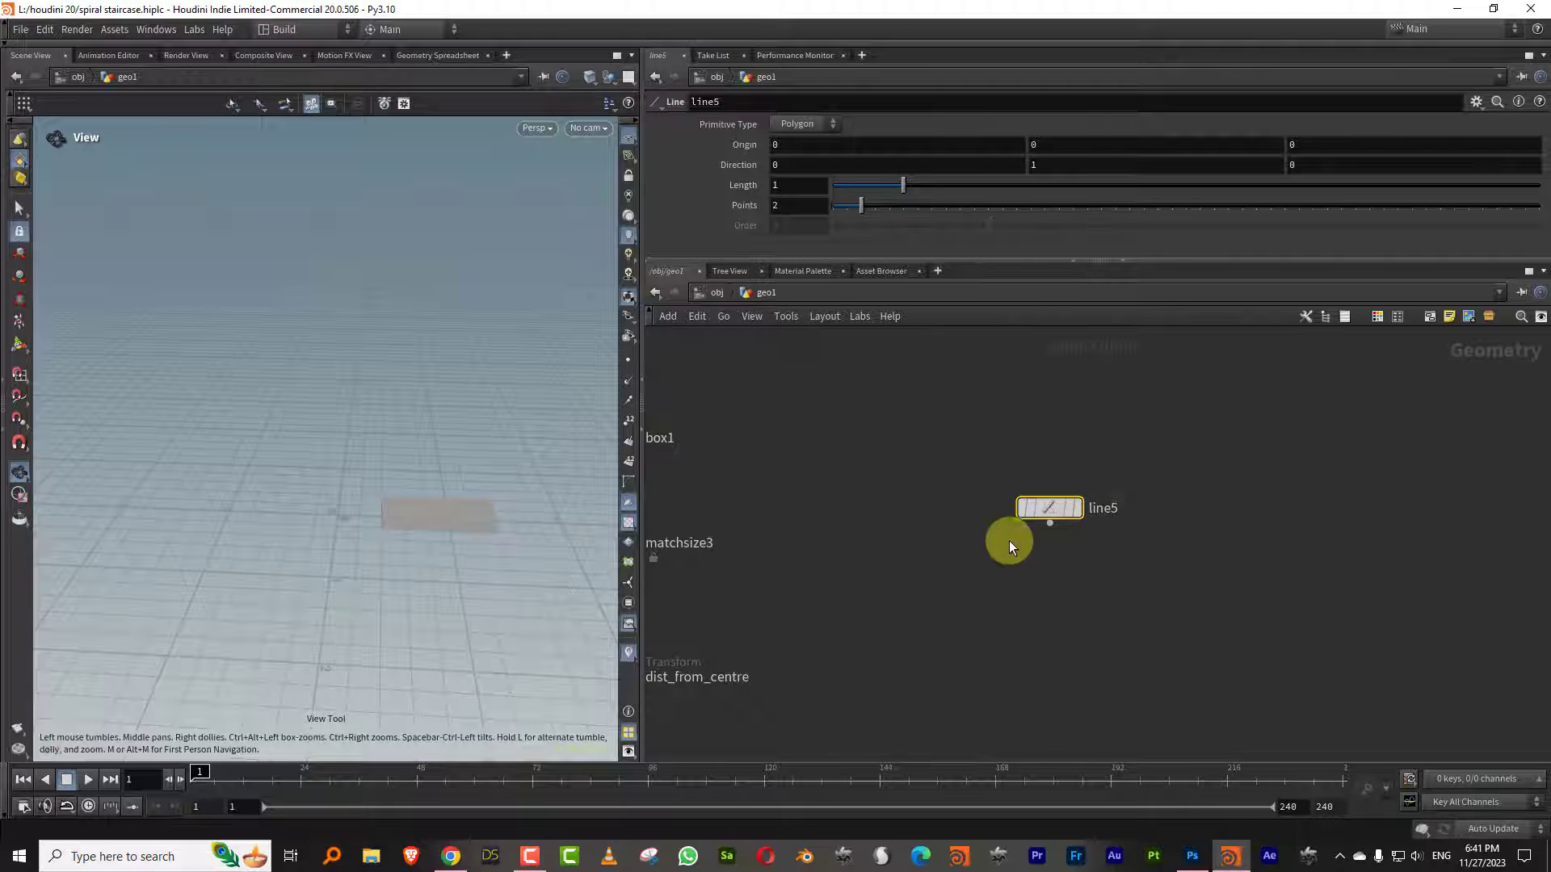
double_click(1108, 507)
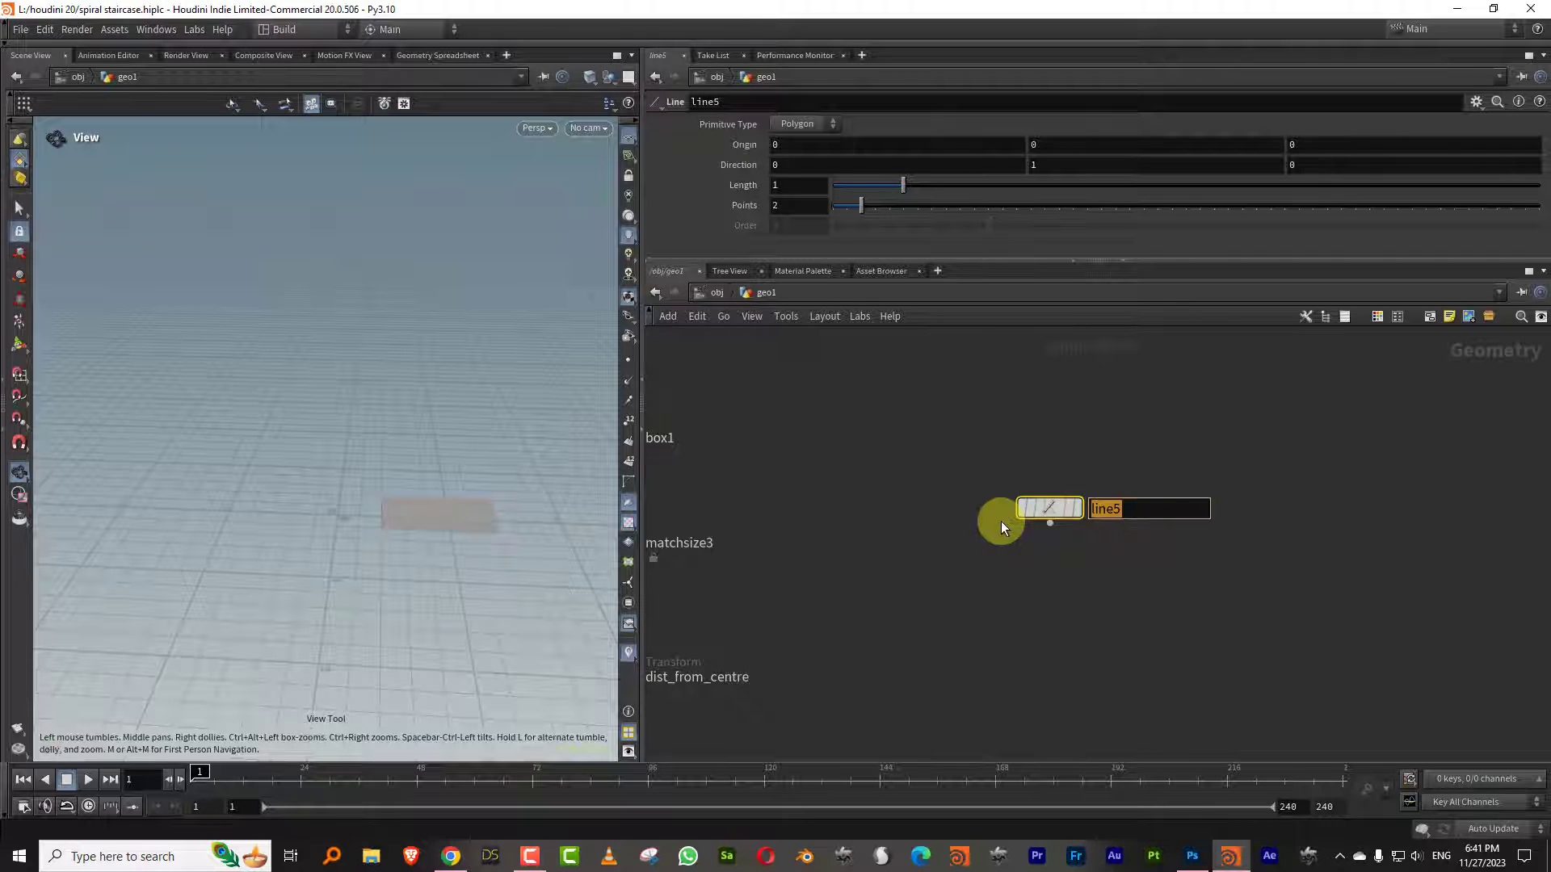
text(number_of_copies)
key(Return)
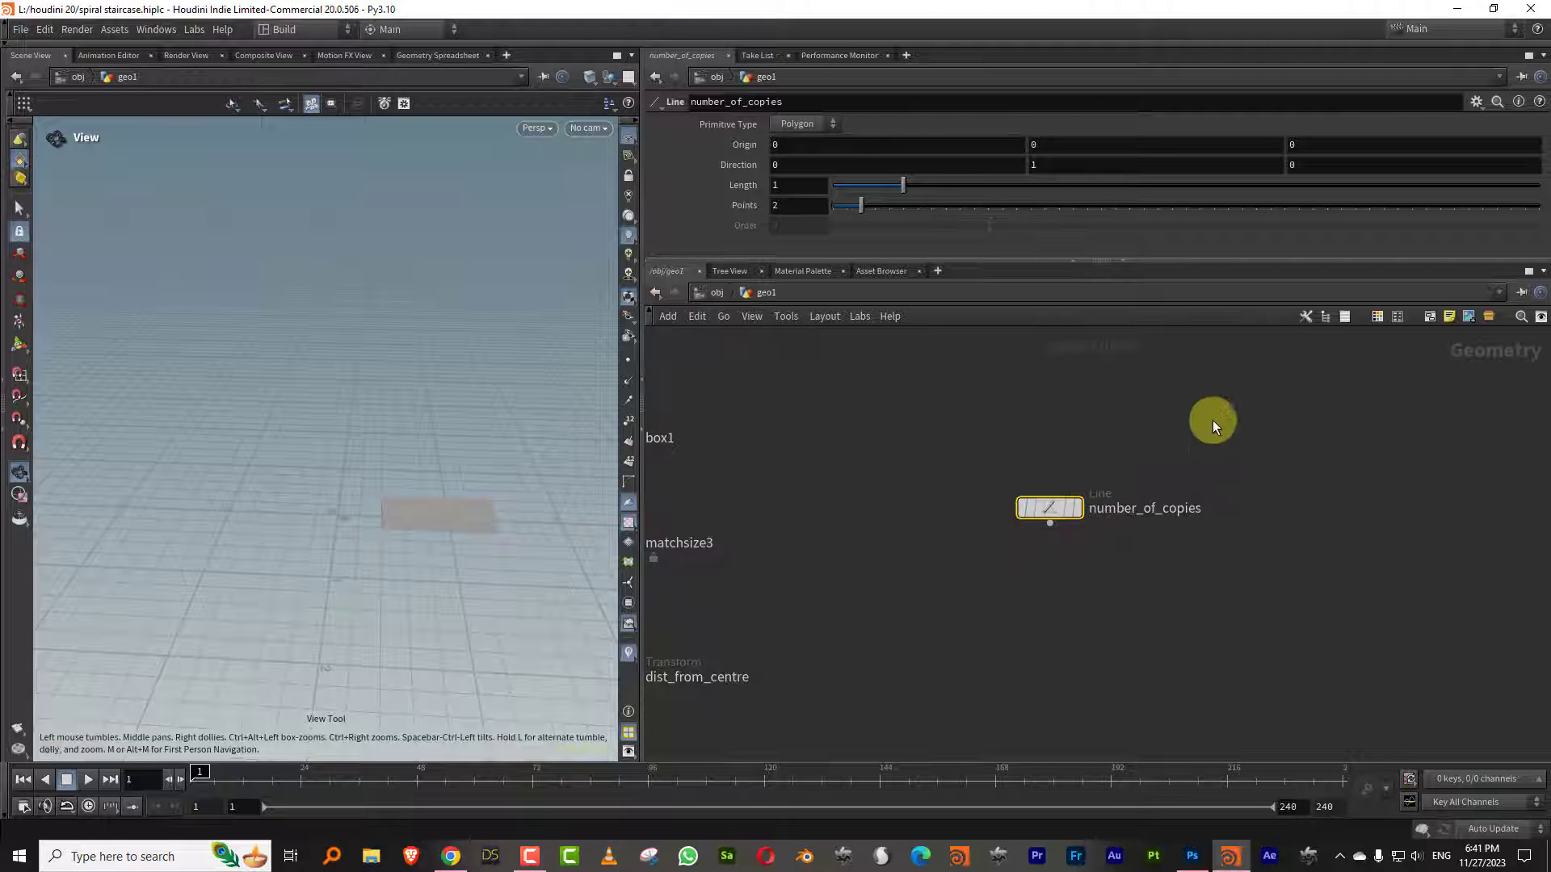
Display the number_of_copies line and set its Length to 0 and Points to 25
drag(879, 206, 1397, 239)
click(1081, 508)
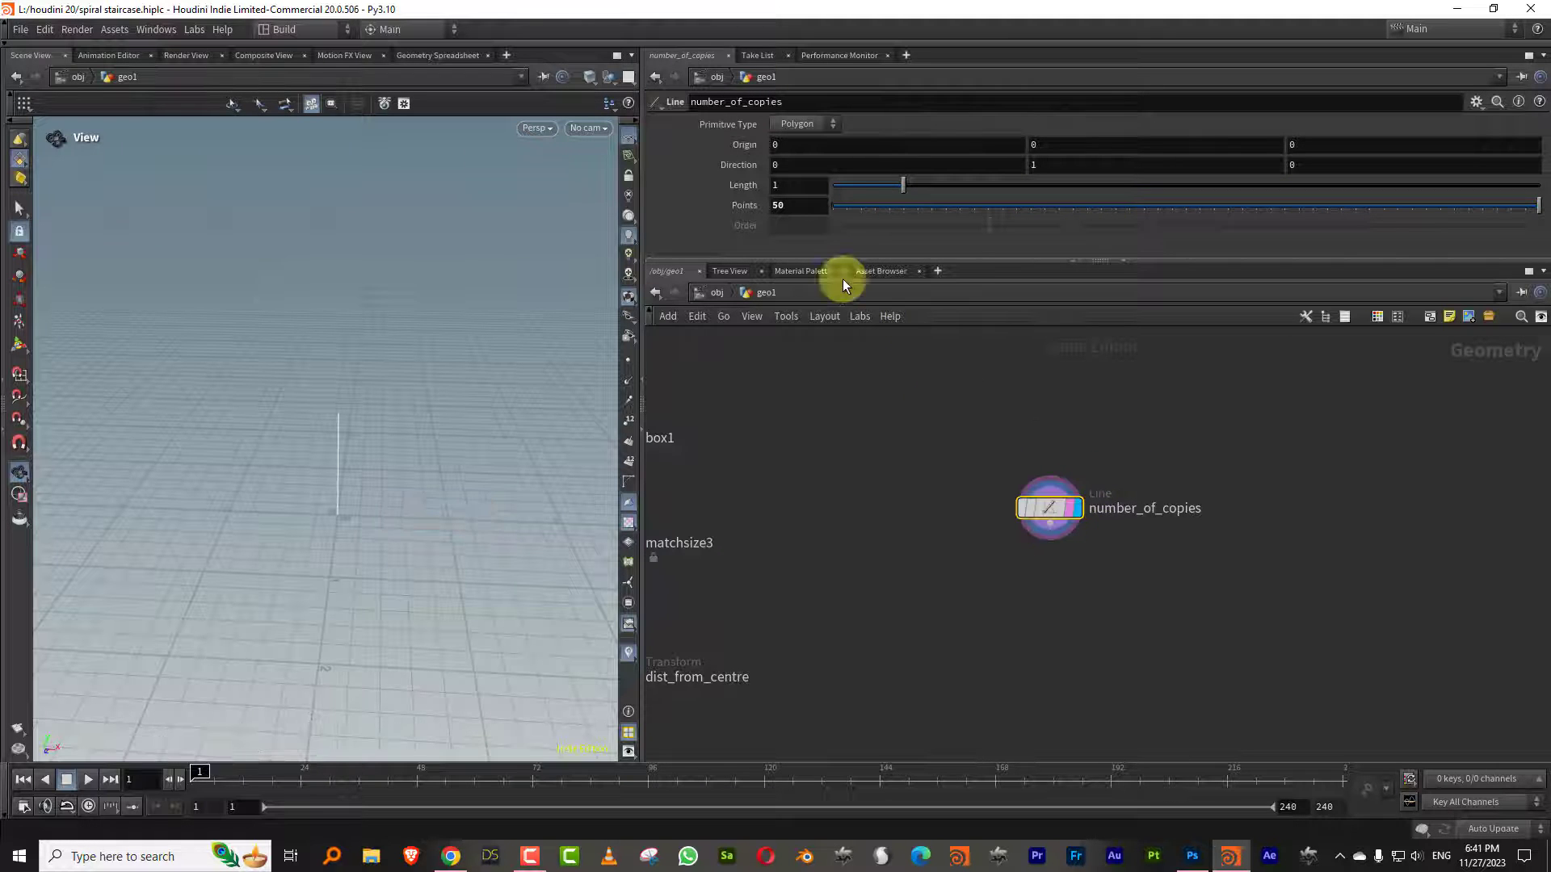
drag(903, 185, 832, 185)
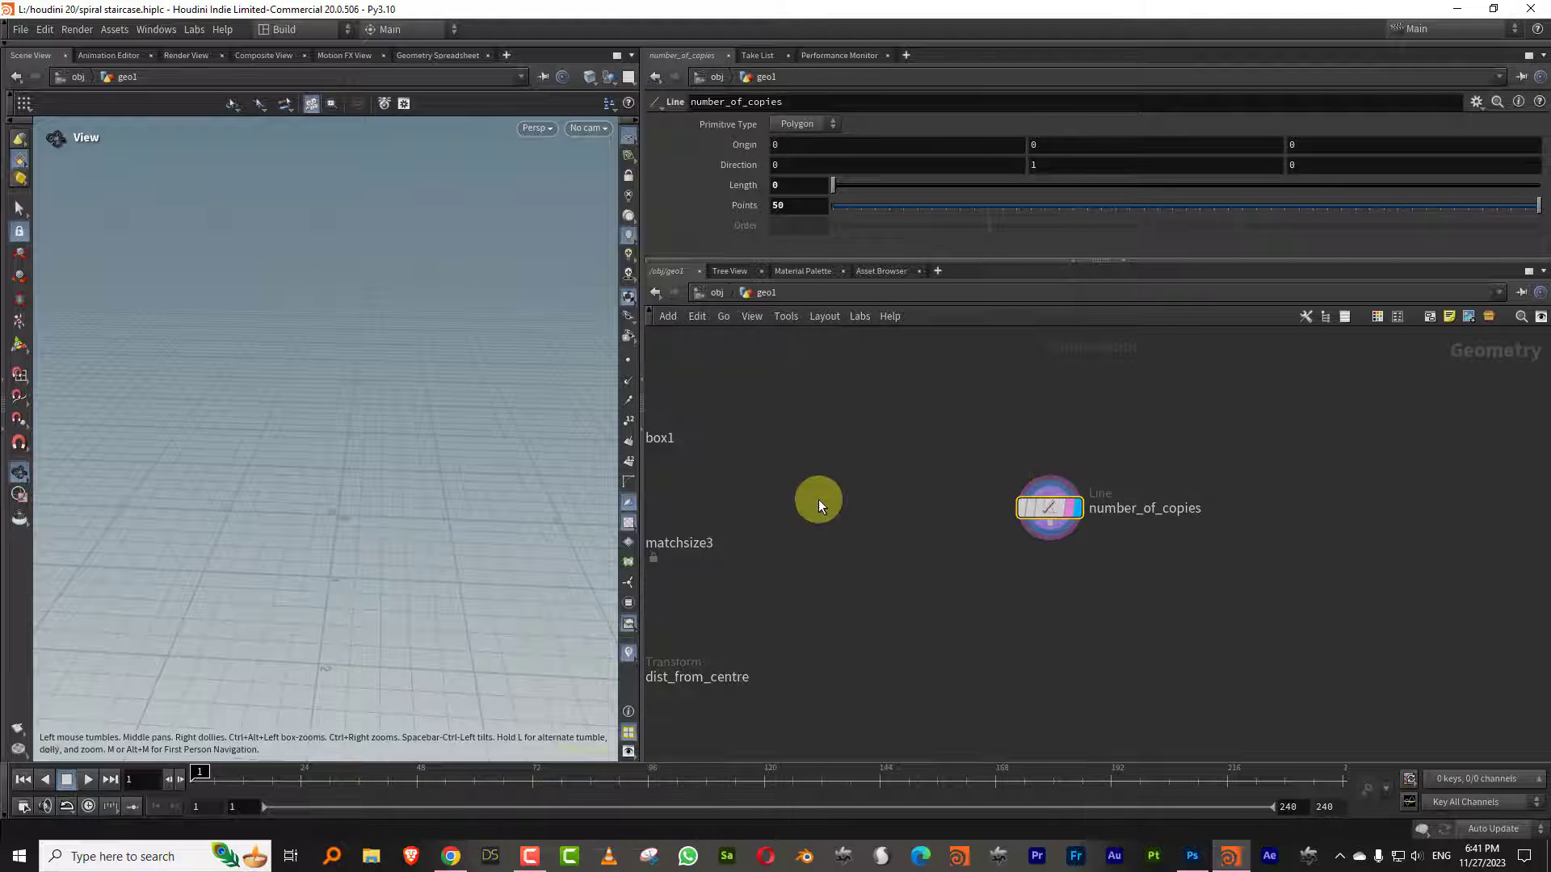
drag(1172, 212, 1184, 209)
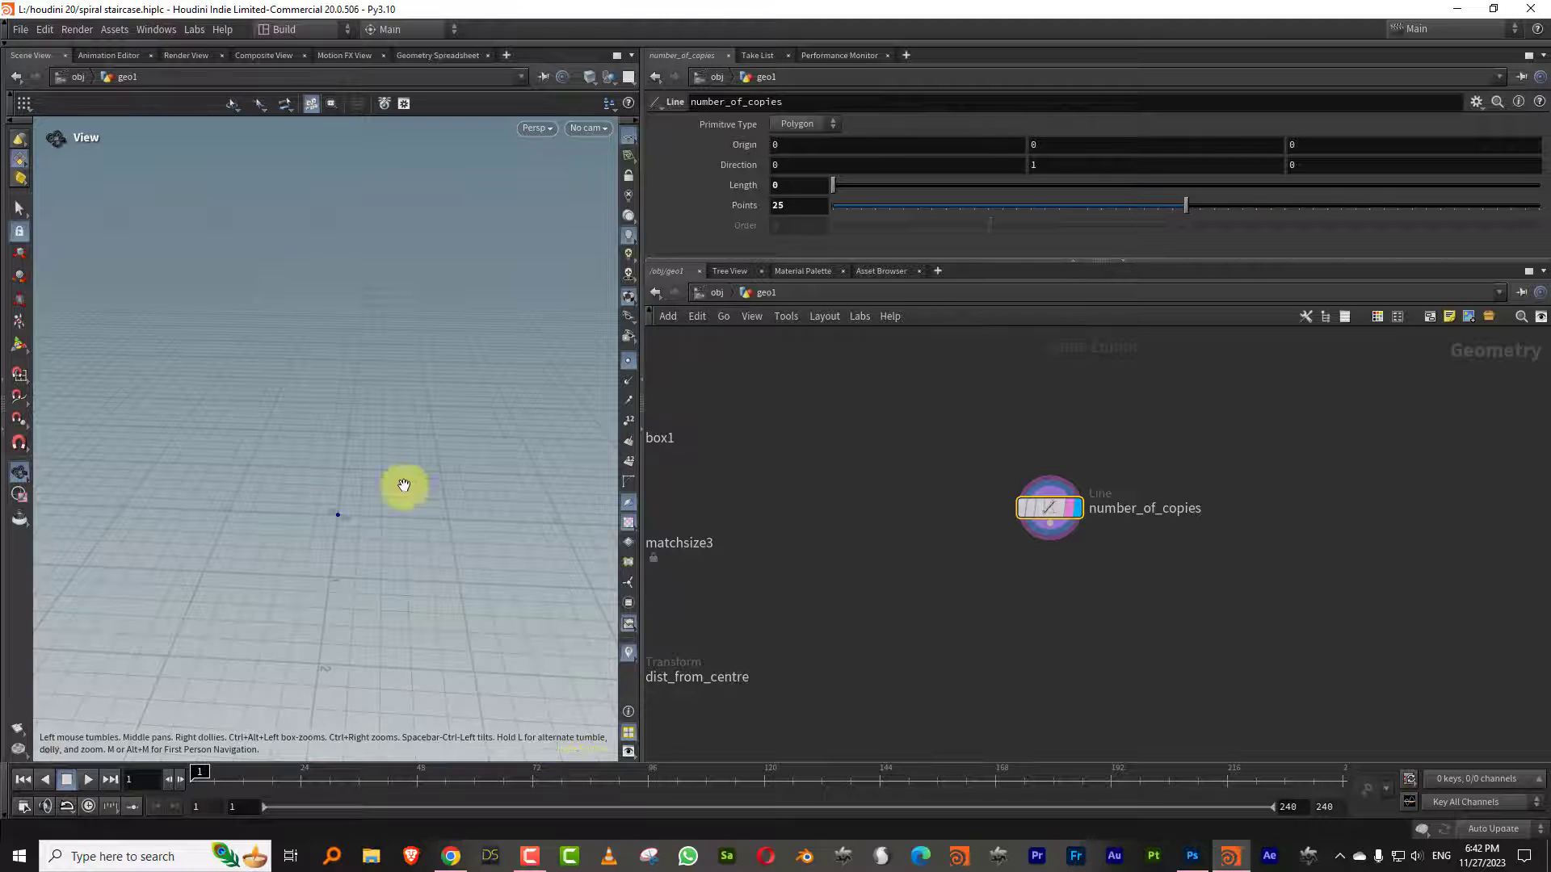
drag(405, 485, 347, 521)
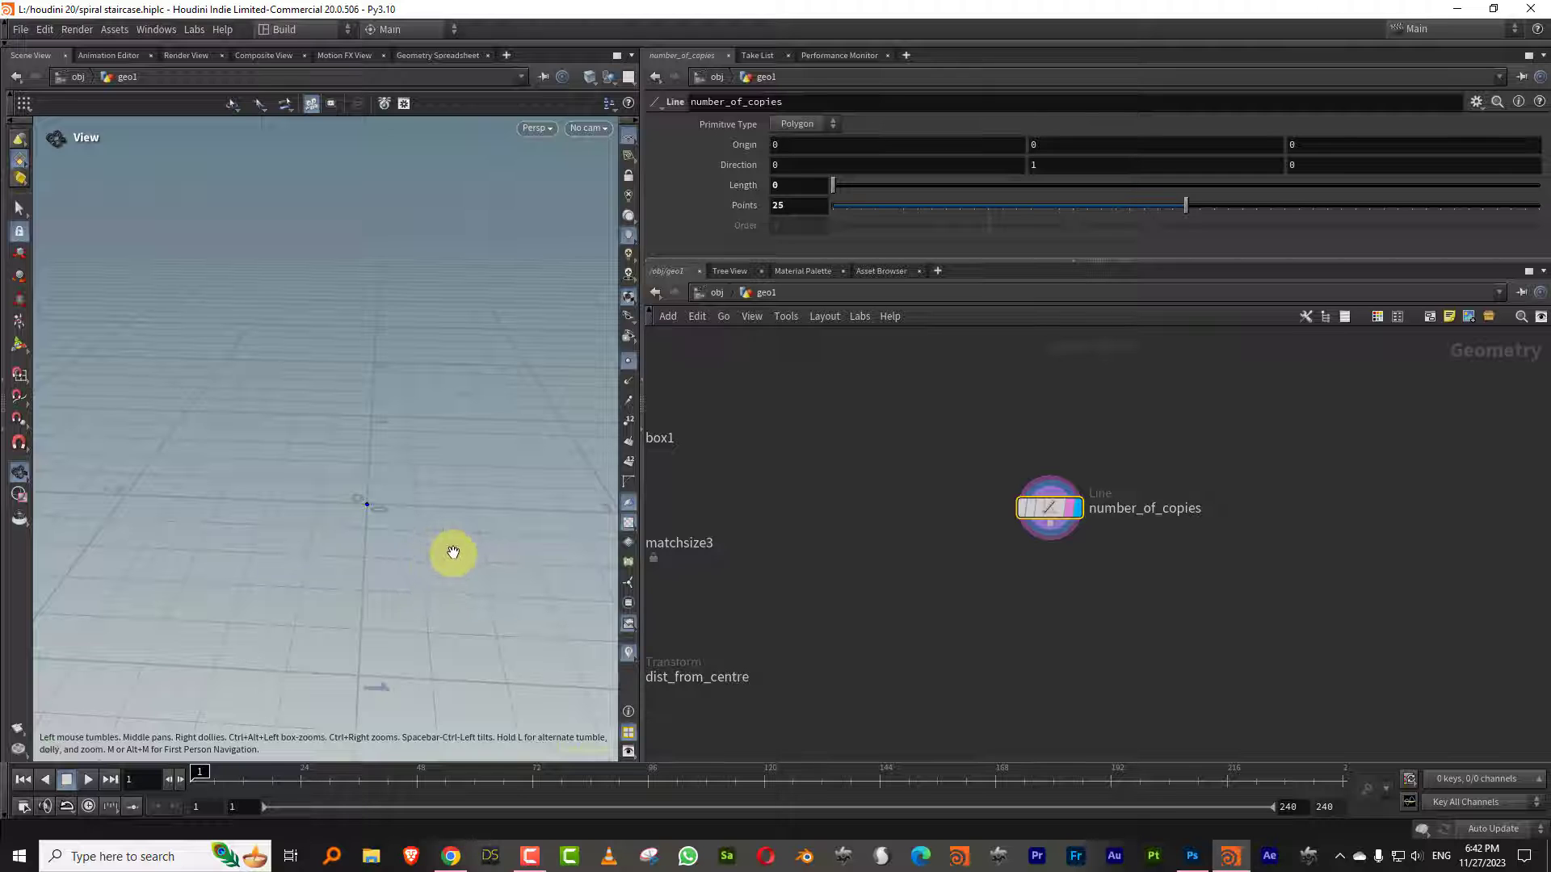
Add an Attribute Wrangle node and feed its first input from number_of_copies
key(Tab)
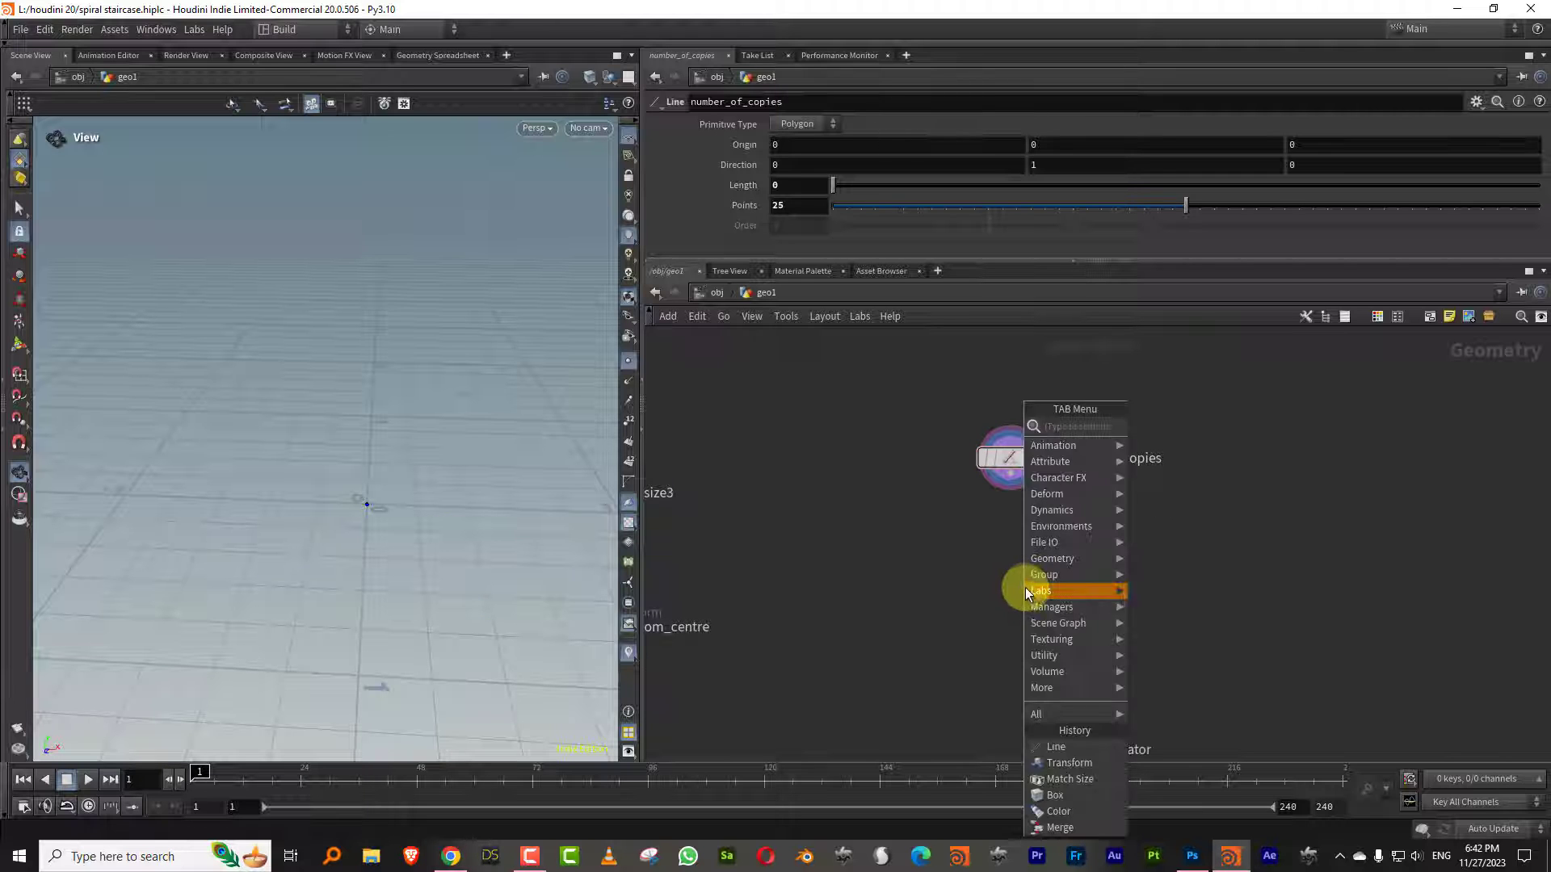
text(co)
key(Escape)
key(Tab)
text(wra)
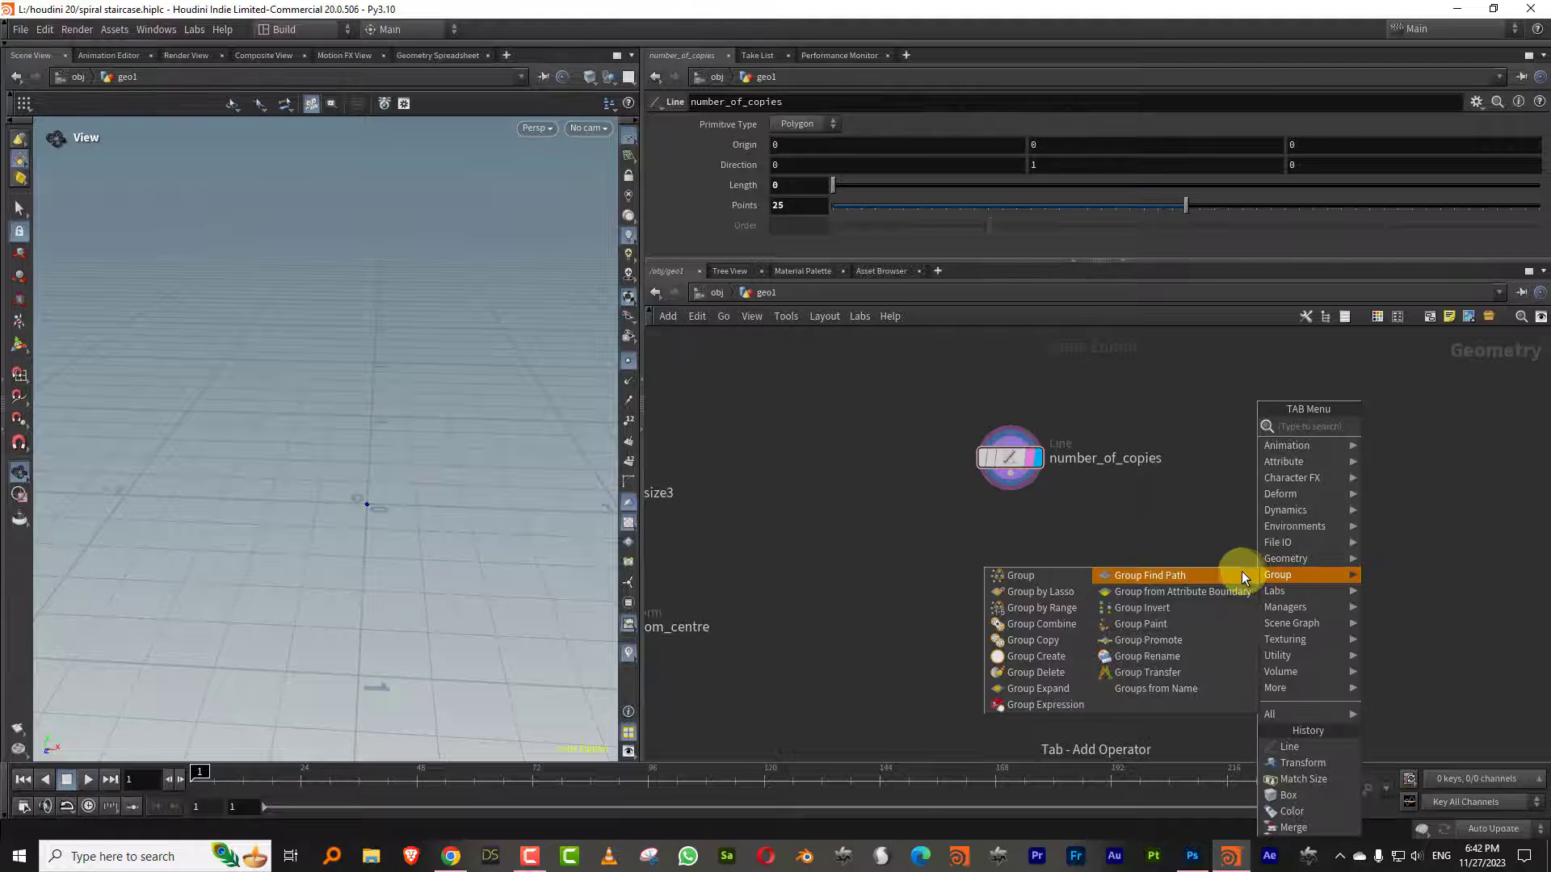
click(1420, 426)
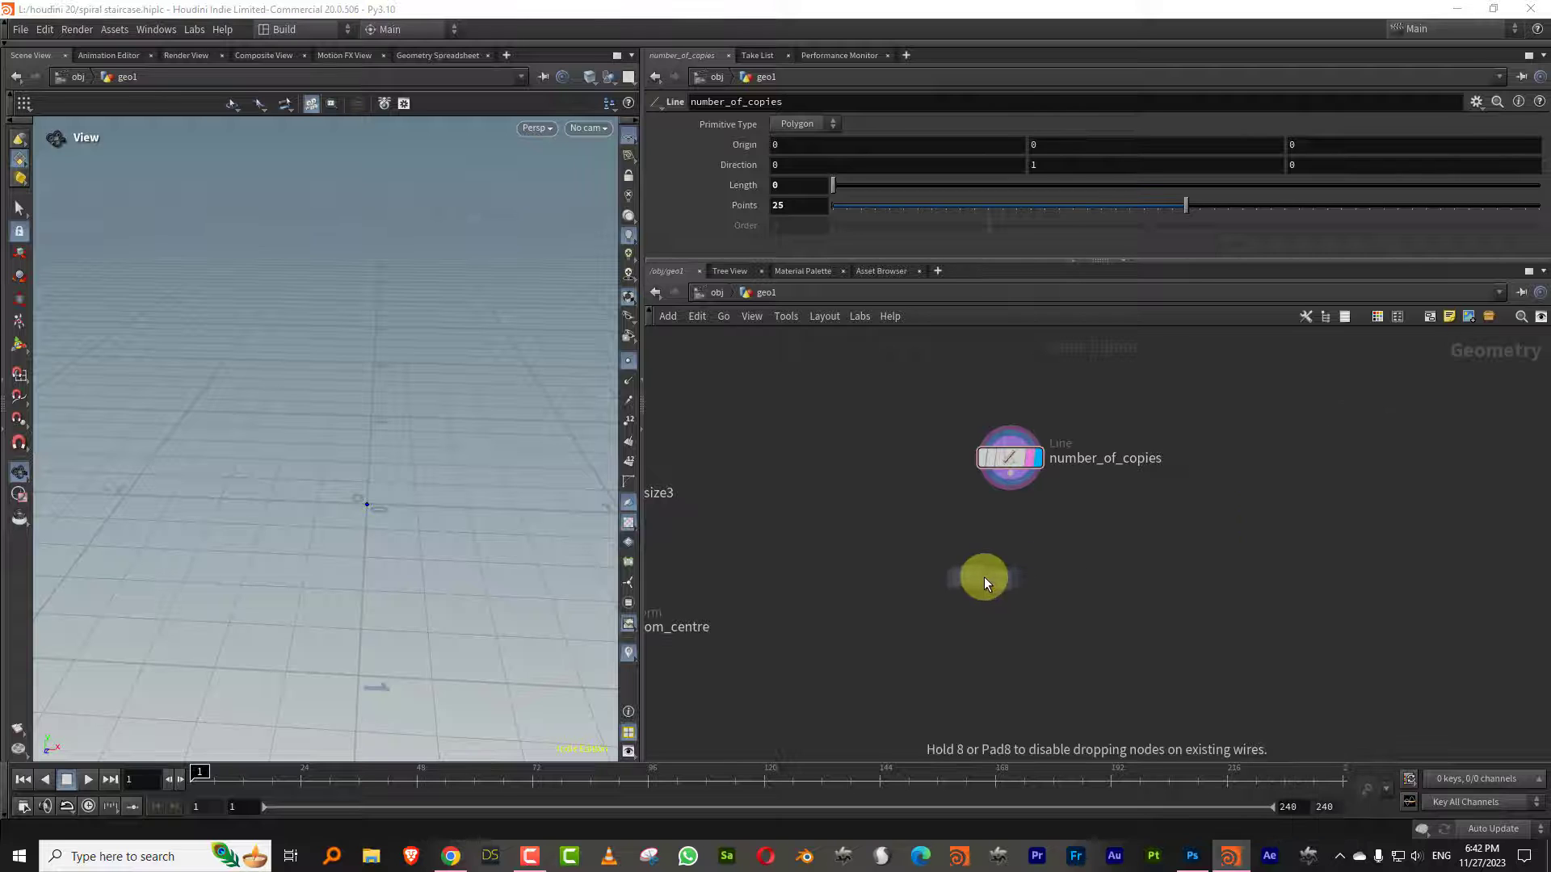
click(1102, 529)
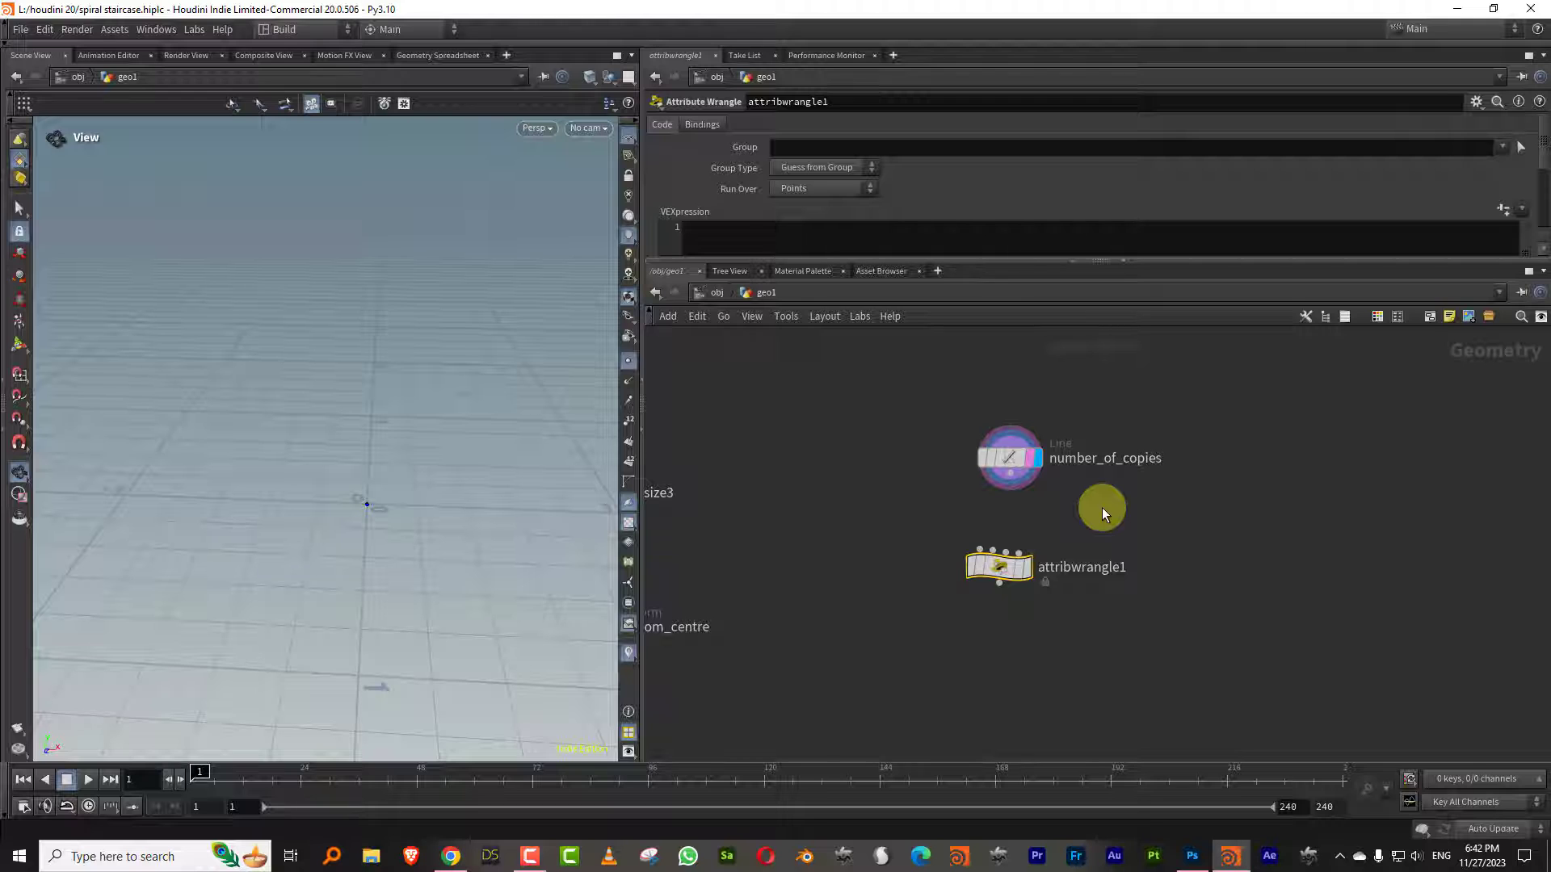
drag(1010, 487, 980, 550)
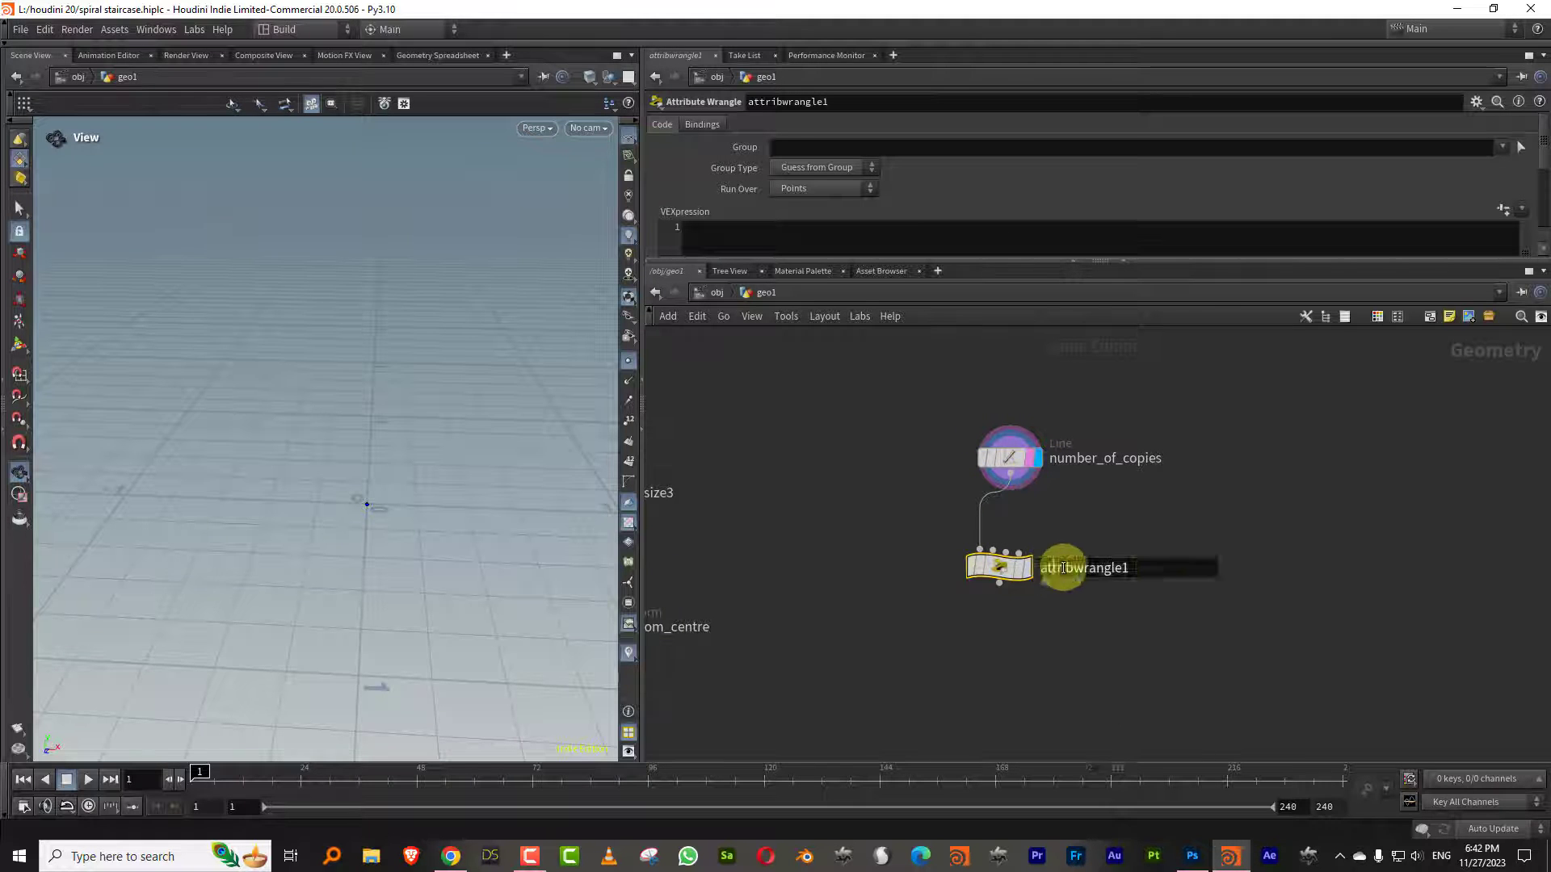
Rename the Attribute Wrangle CONTROLS, display it and open the node colour palette
double_click(1063, 568)
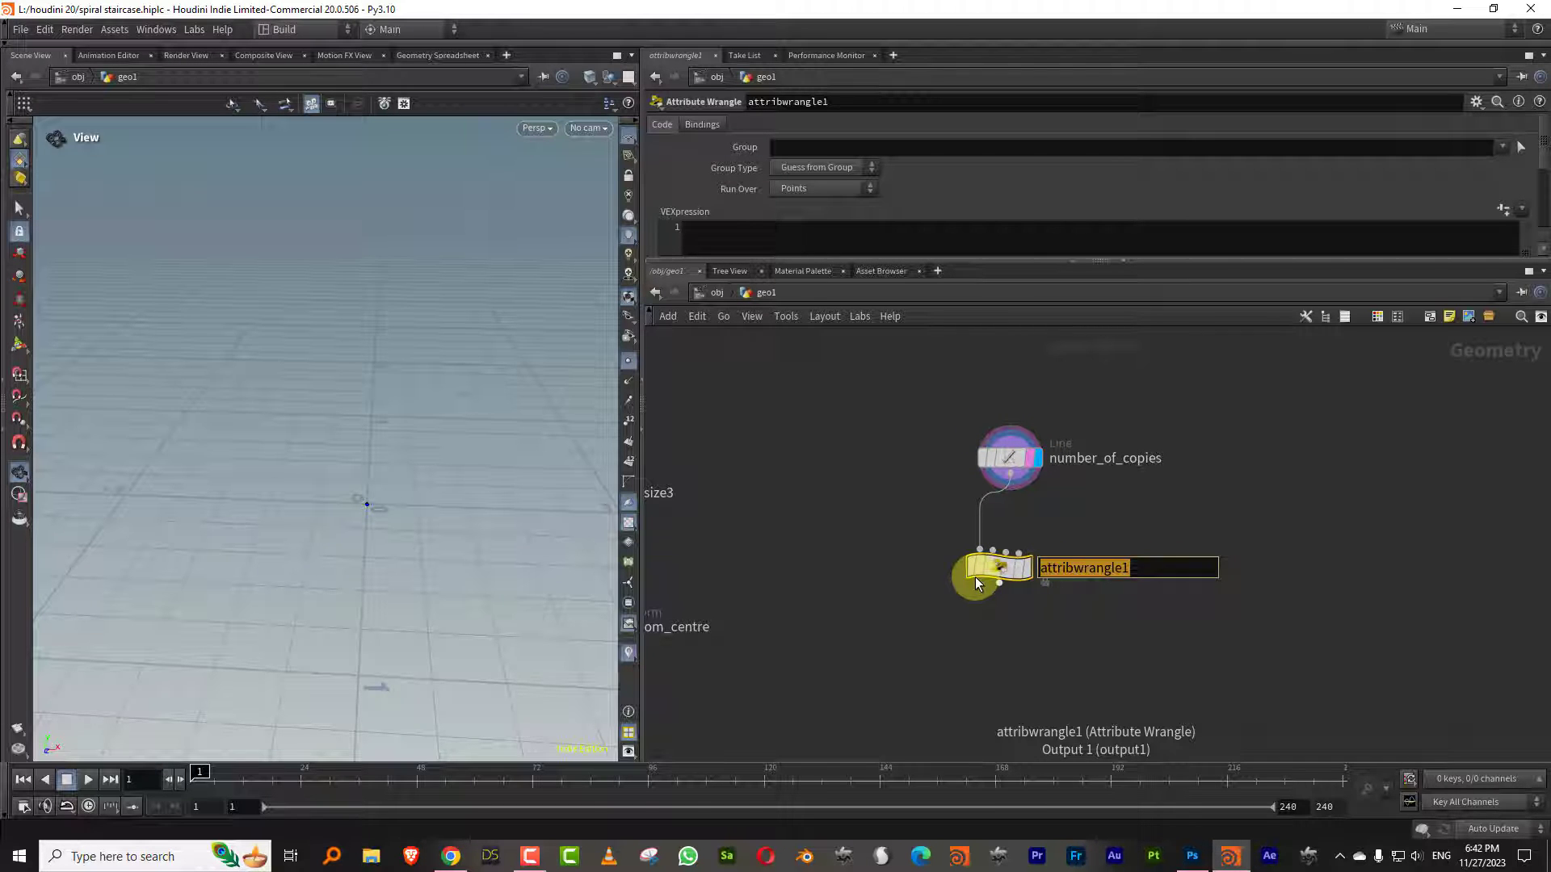
text(CONTROLSD)
key(BackSpace)
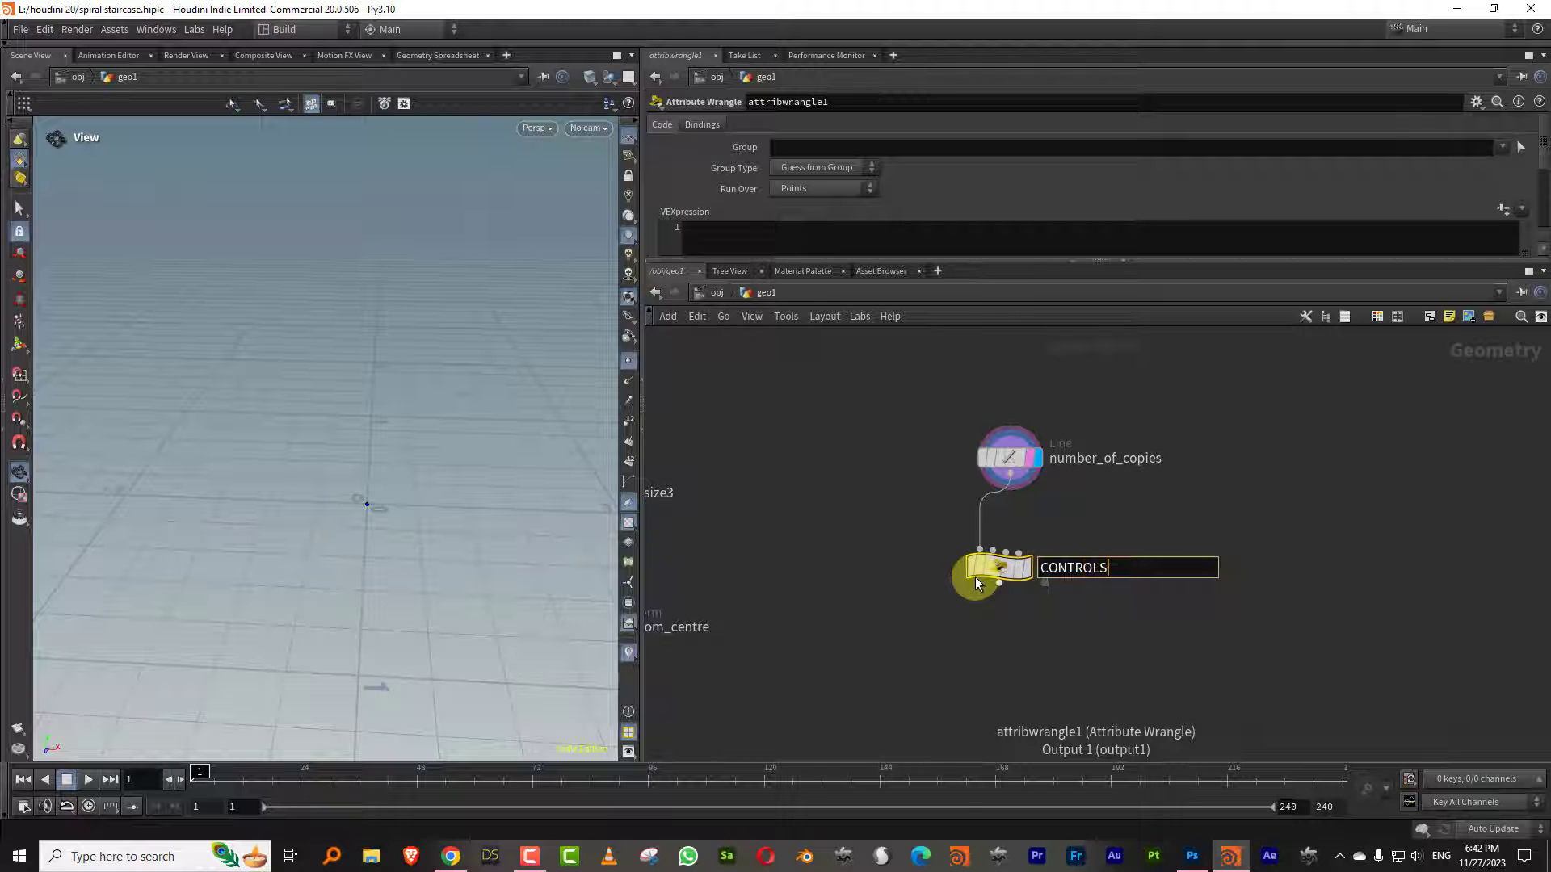
key(Return)
key(c)
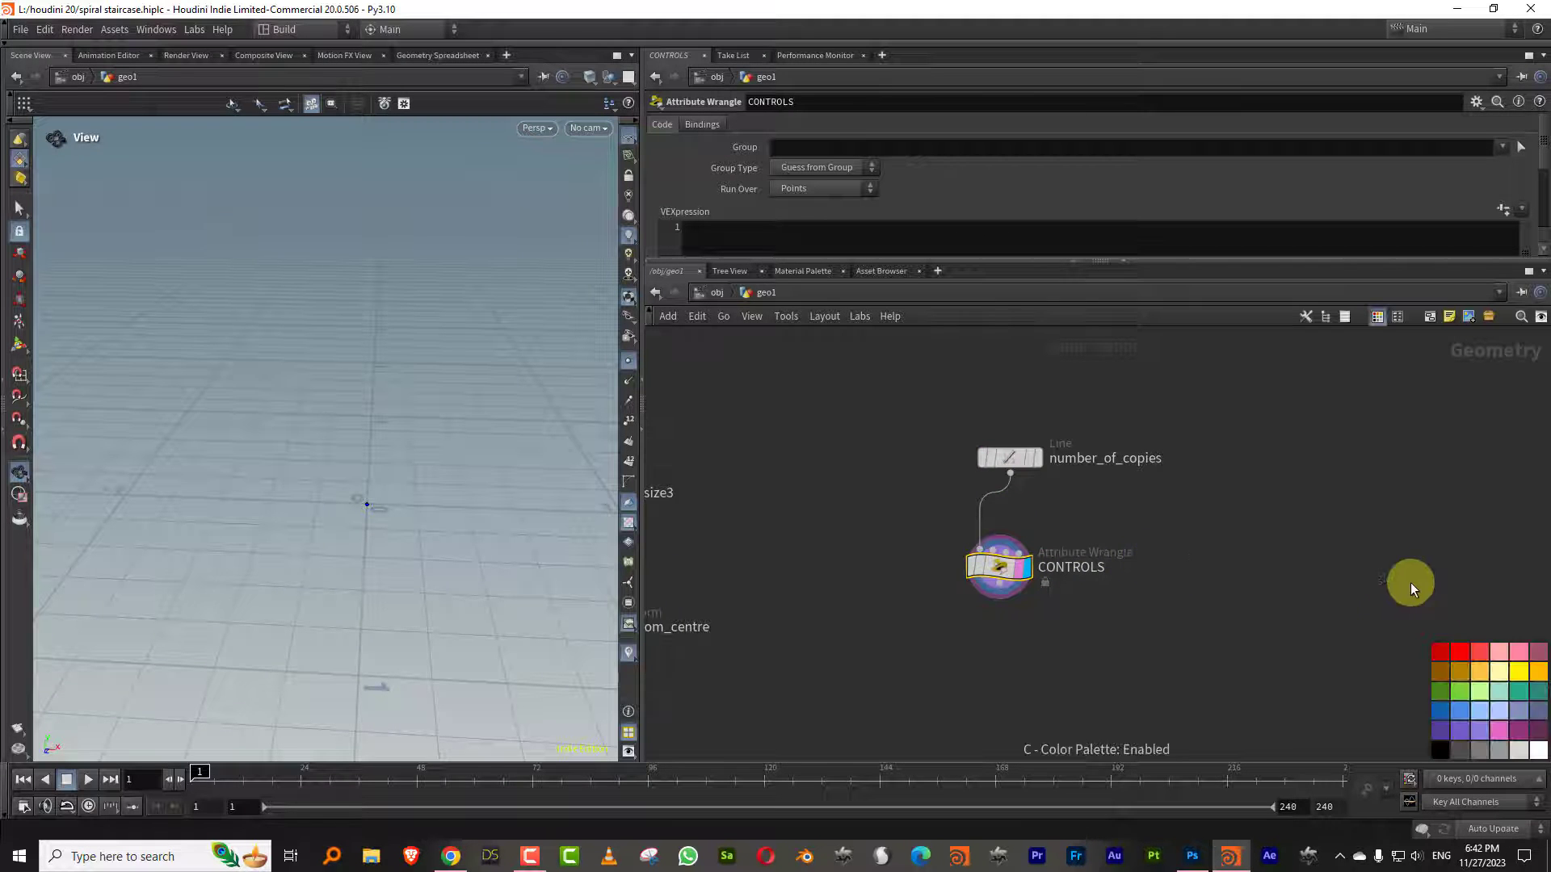
Colour the CONTROLS attribute wrangle node red
click(1518, 671)
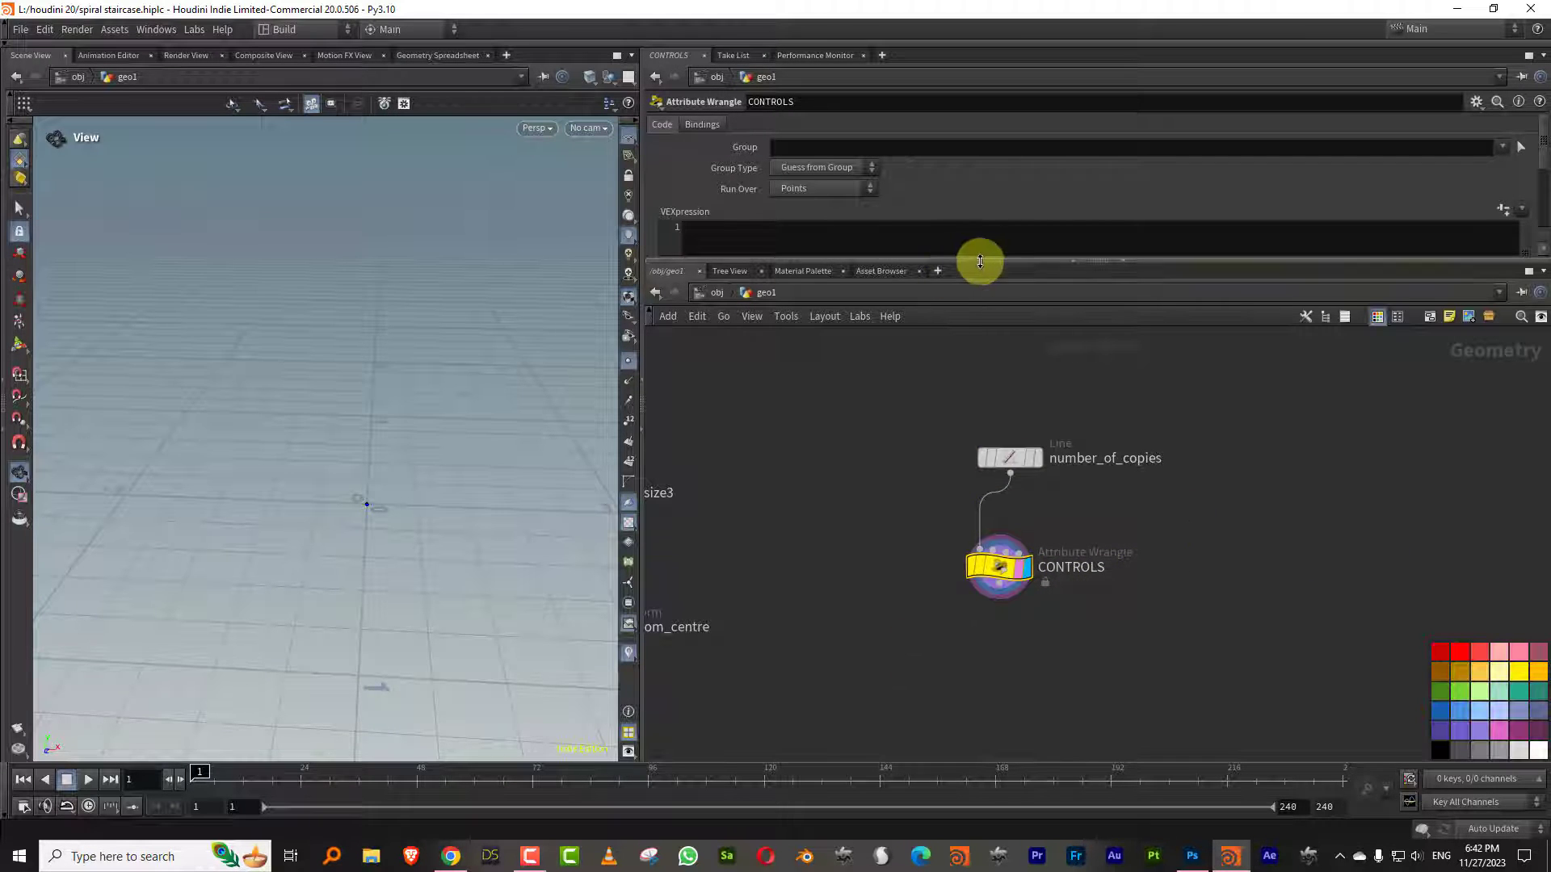
click(1460, 651)
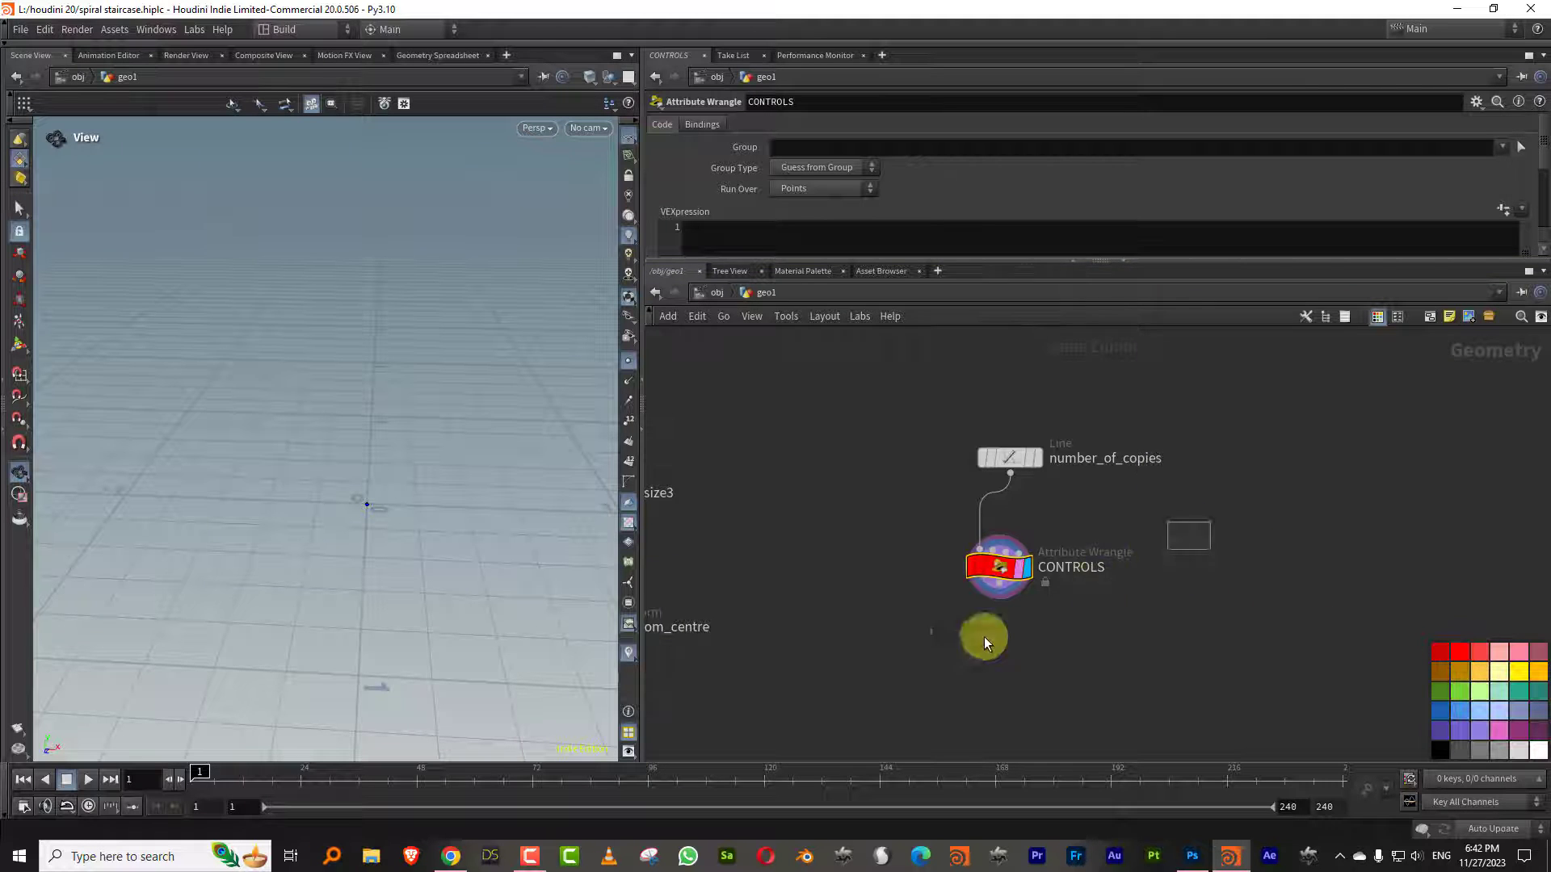
click(953, 246)
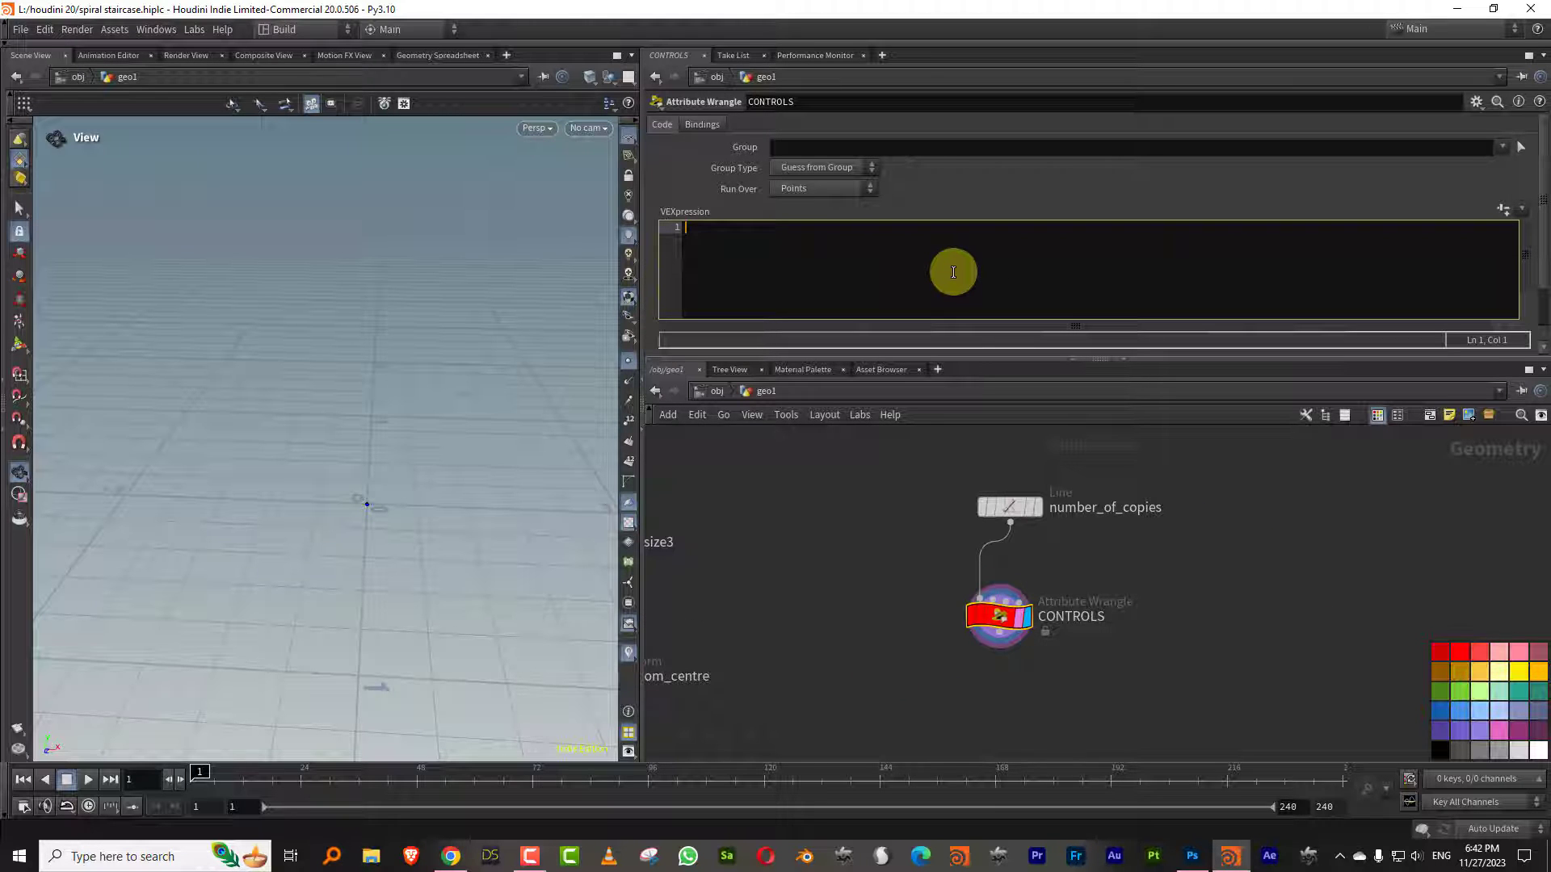
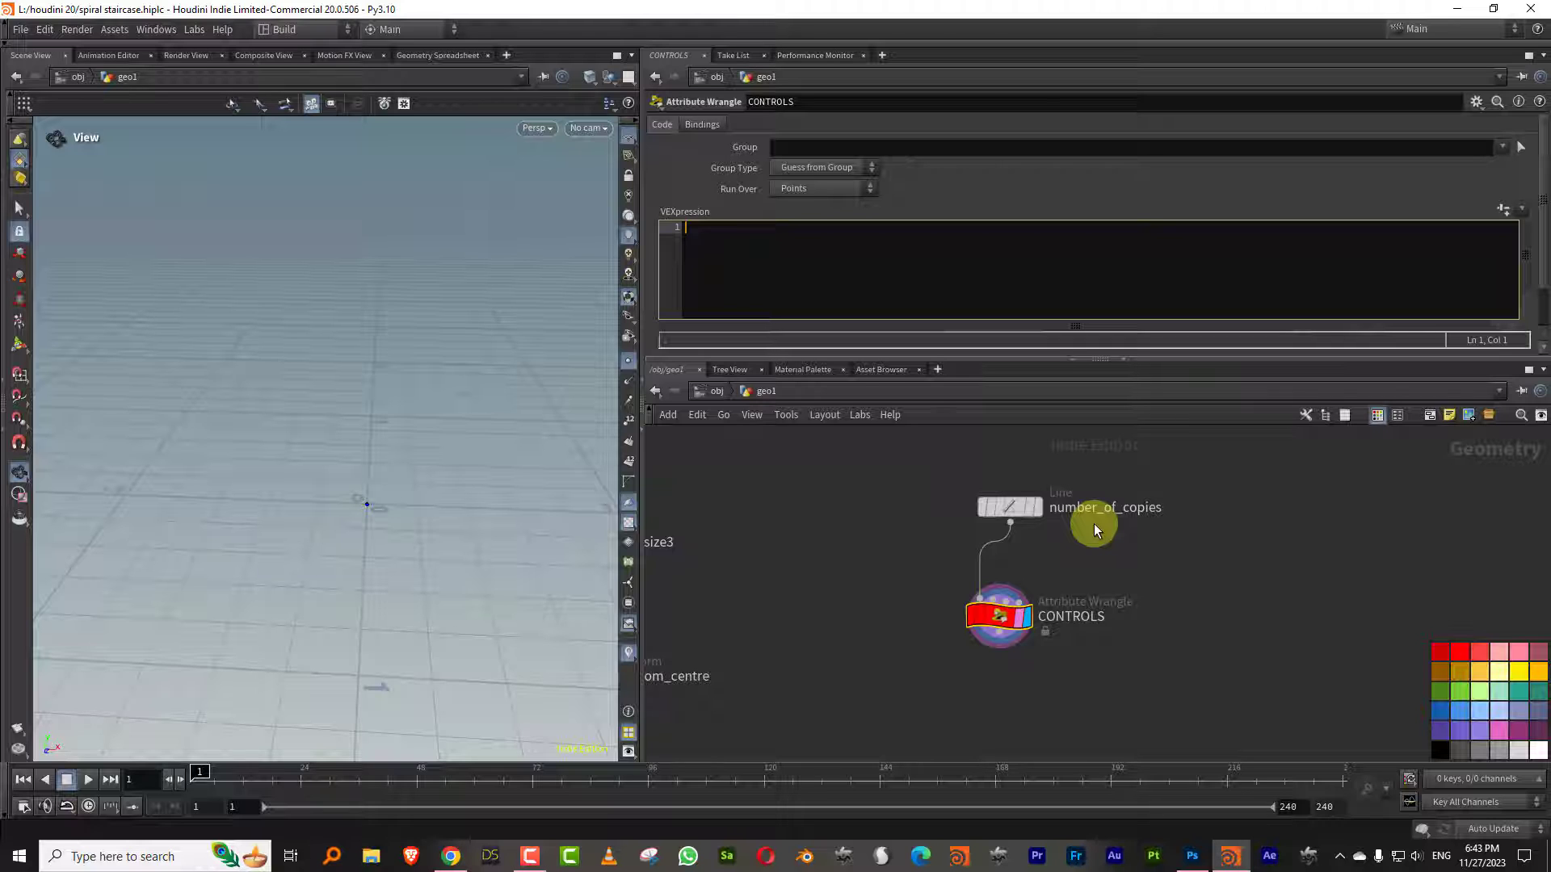
text(f)
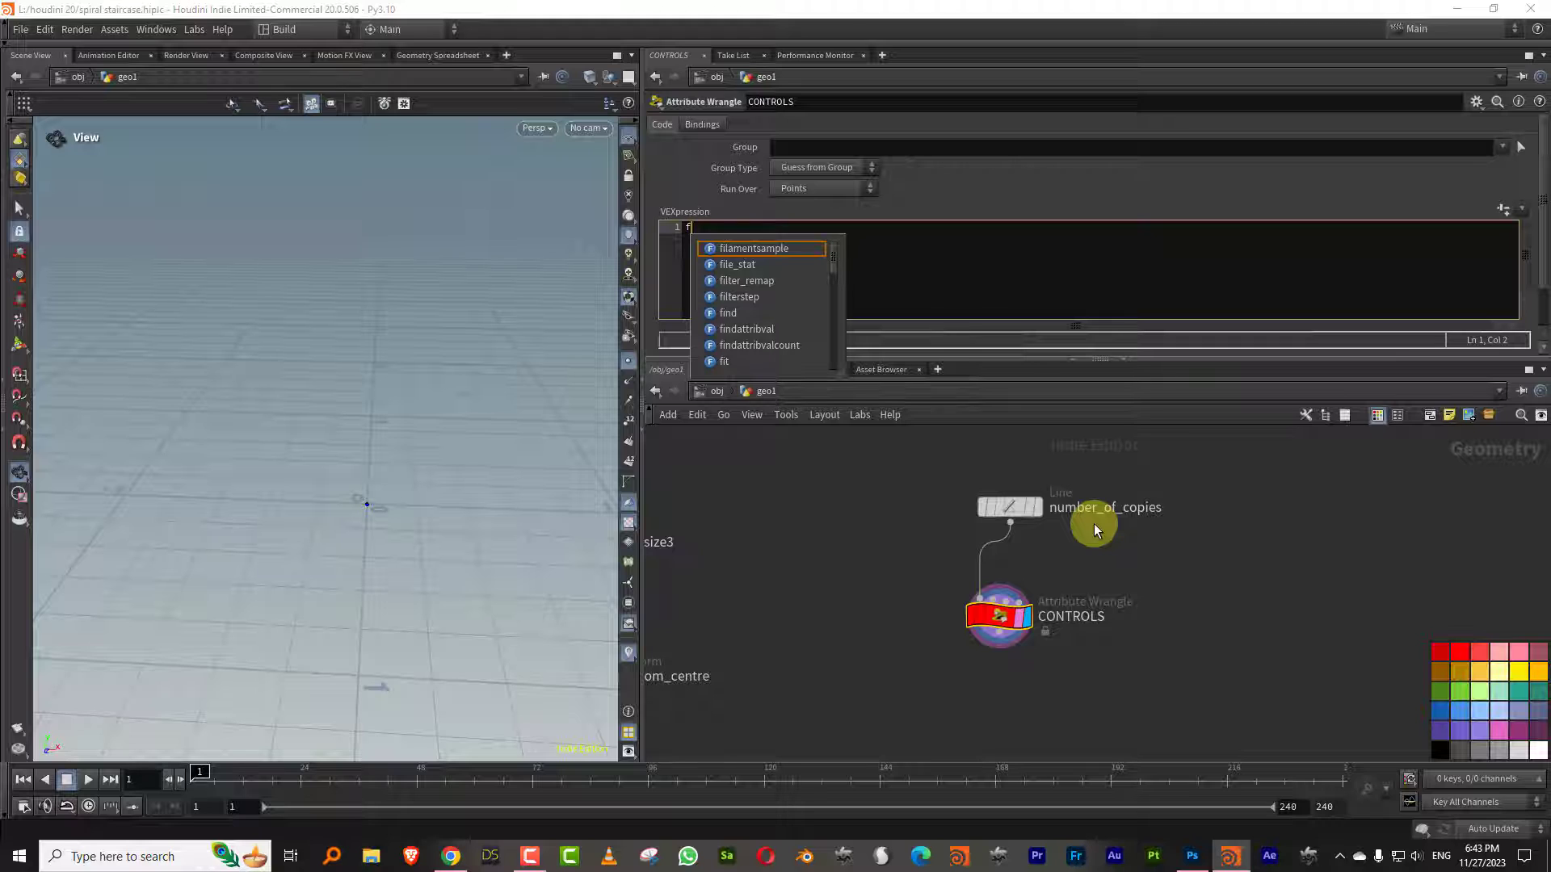
text(@)
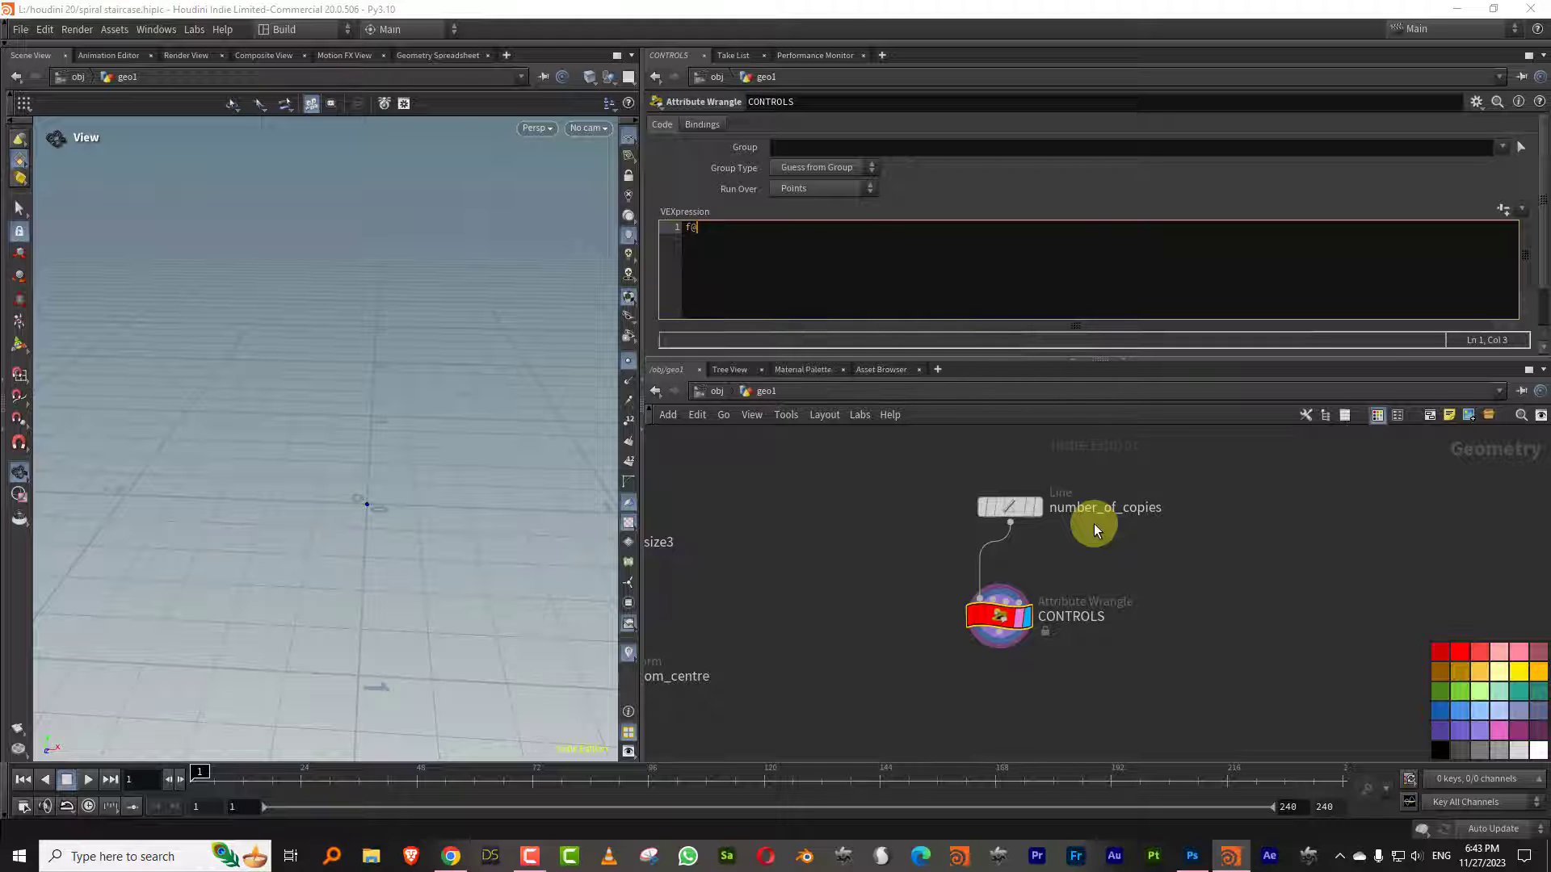
text(rot = 30*@ptnum;)
key(Return)
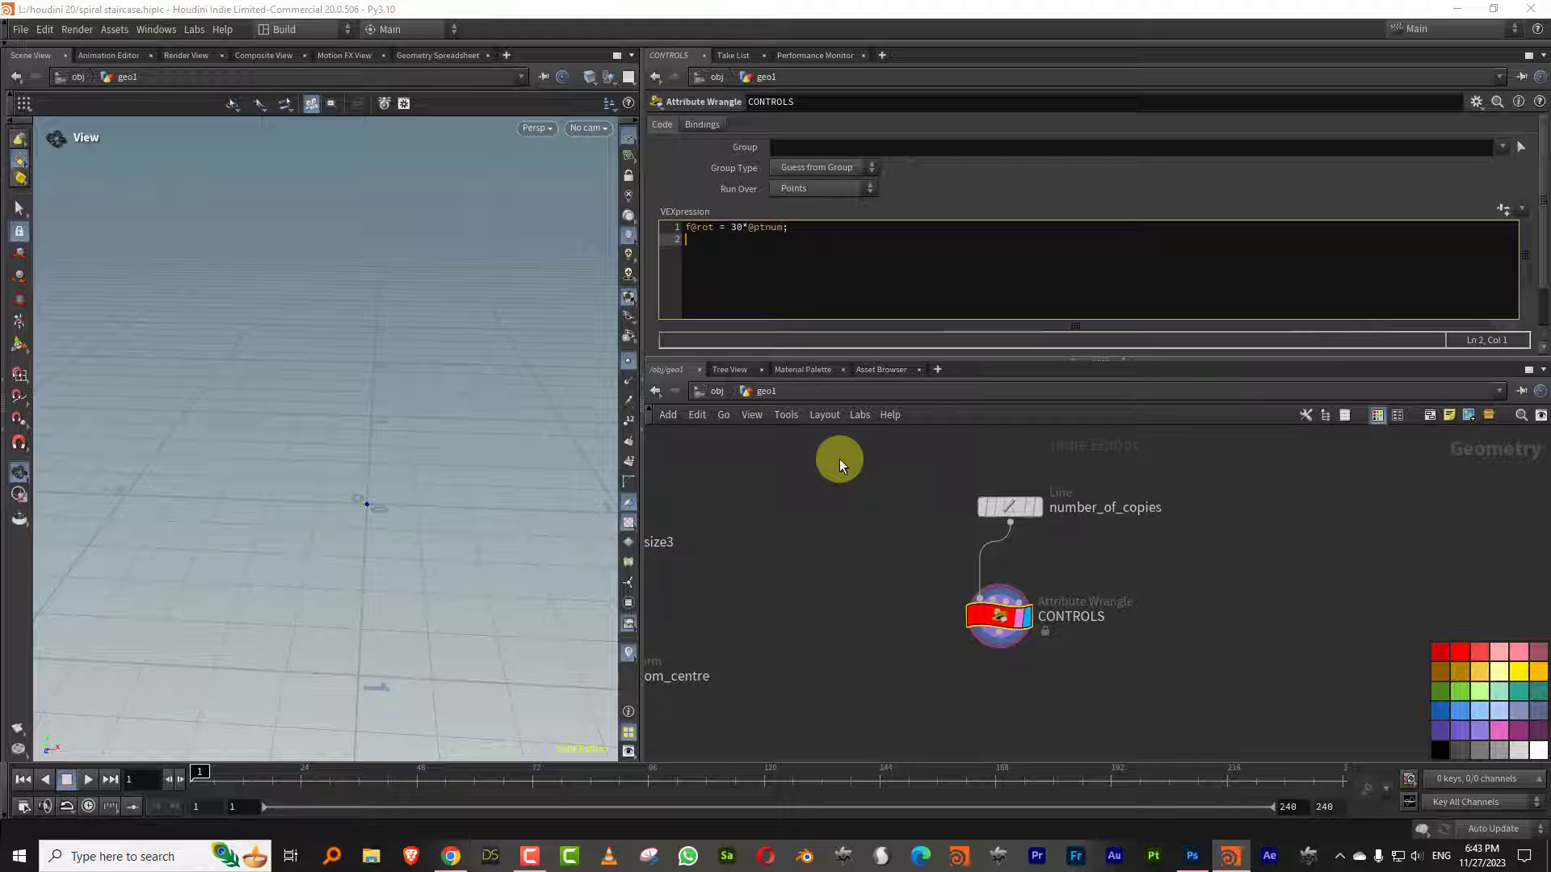
text(f)
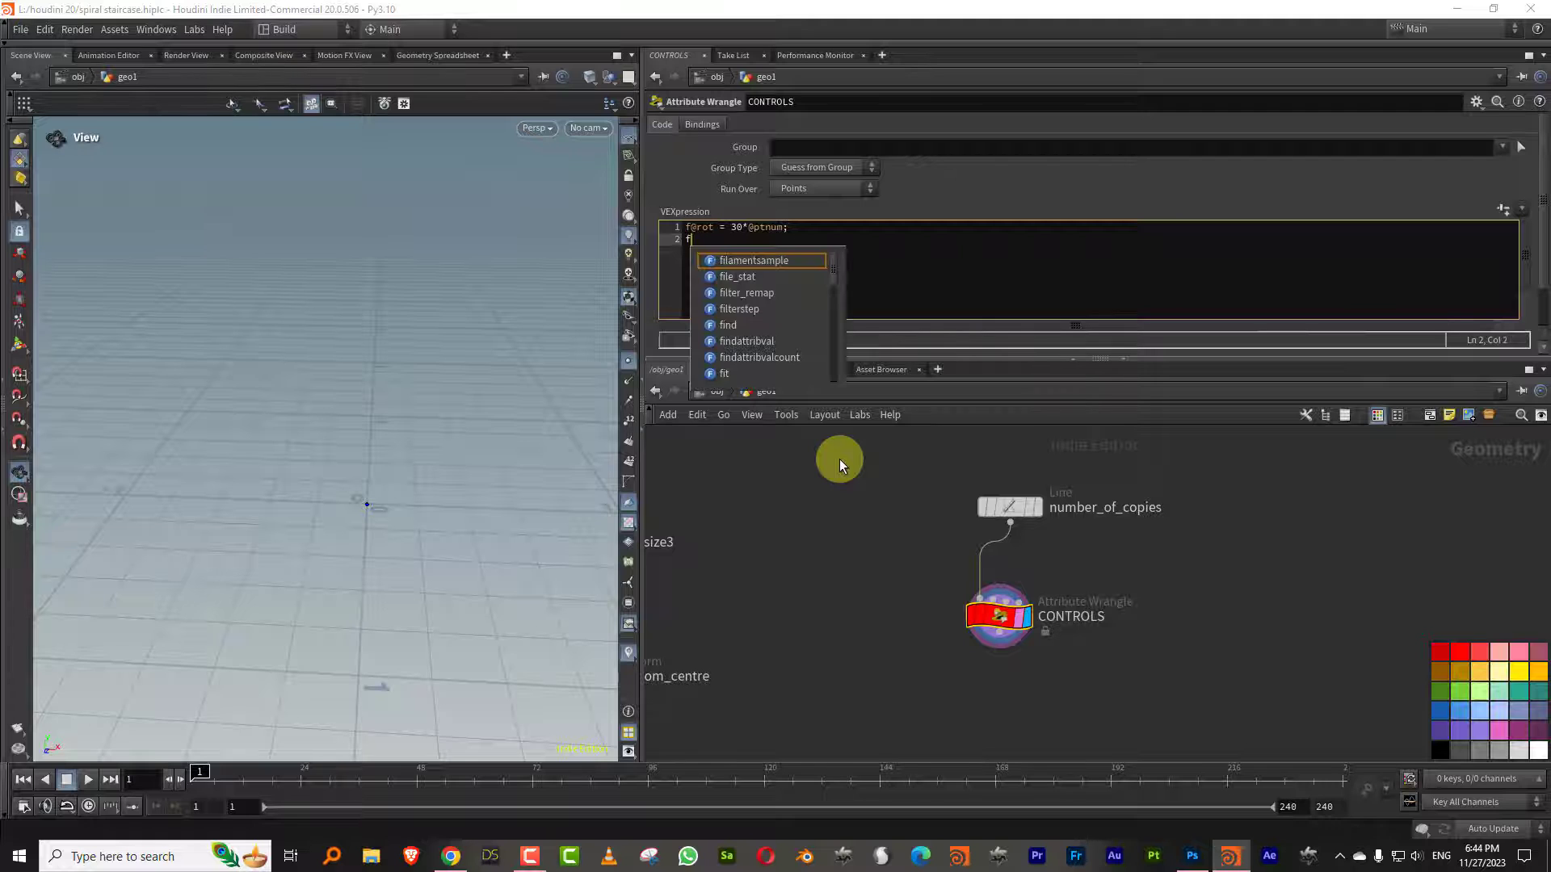
text(@move)
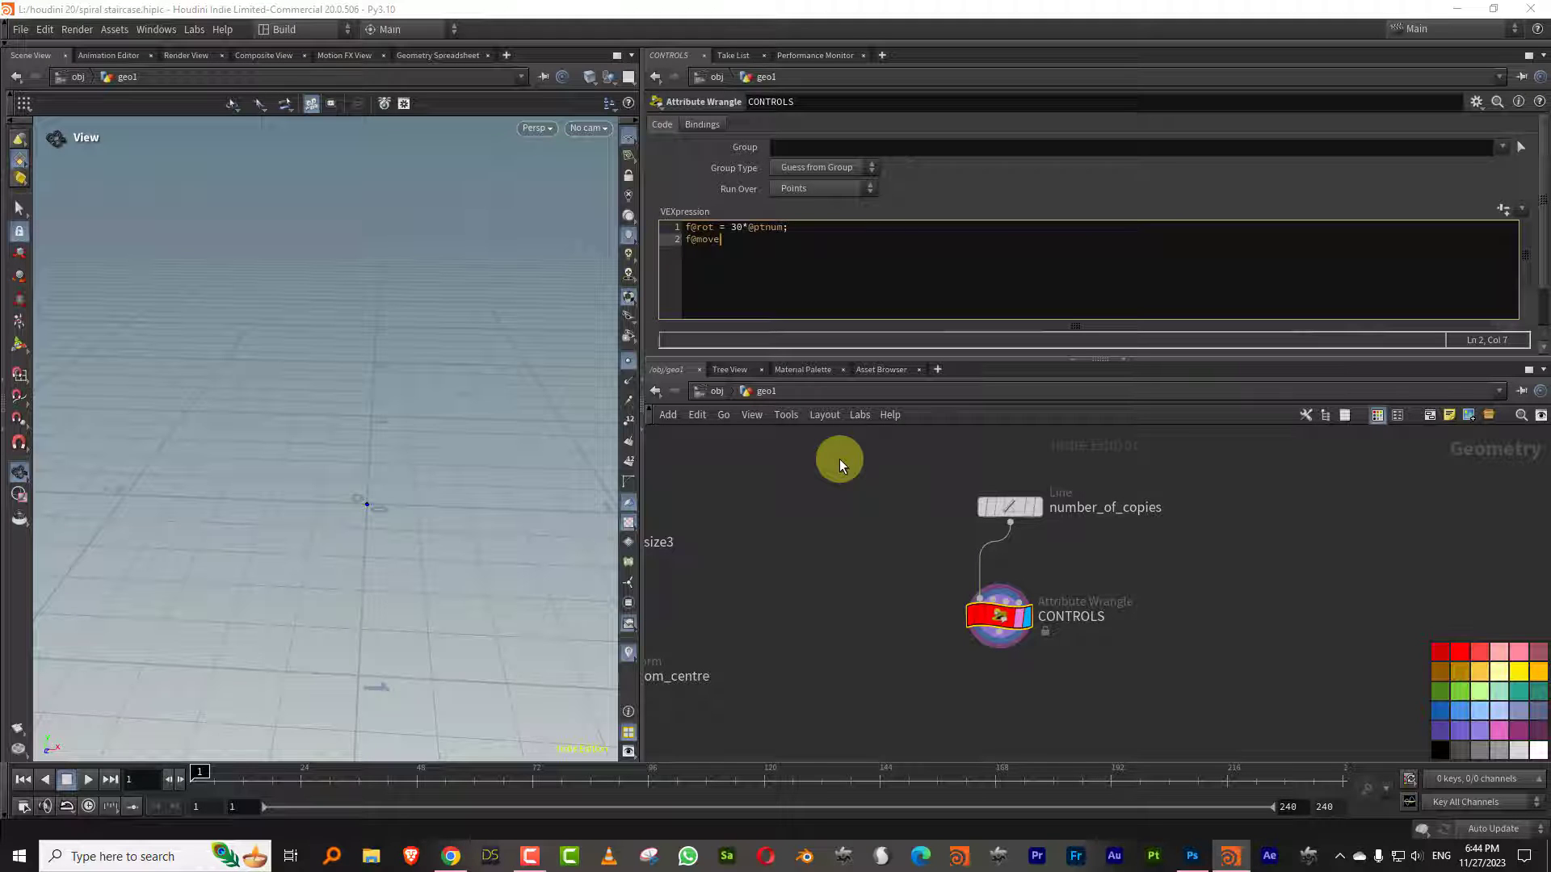
text( = 0.2@)
key(BackSpace)
text(*@ptnum;)
click(840, 460)
drag(986, 359, 982, 268)
Add a For-Each Point loop block to the network below the CONTROLS node
middle_drag(845, 582, 928, 496)
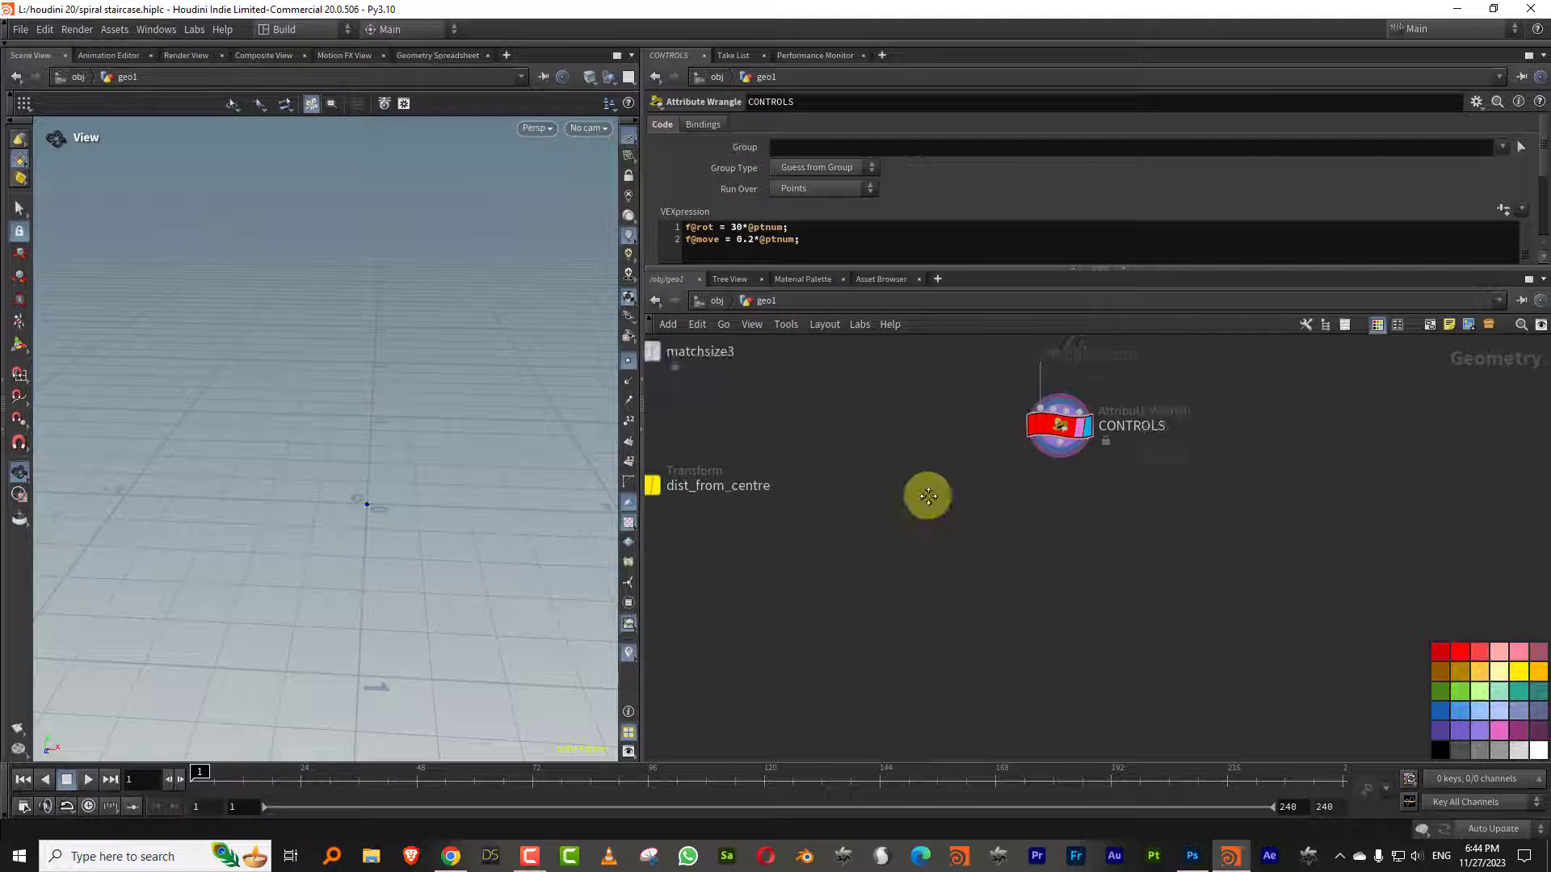
scroll(912, 517, down, 3)
key(Tab)
text(for)
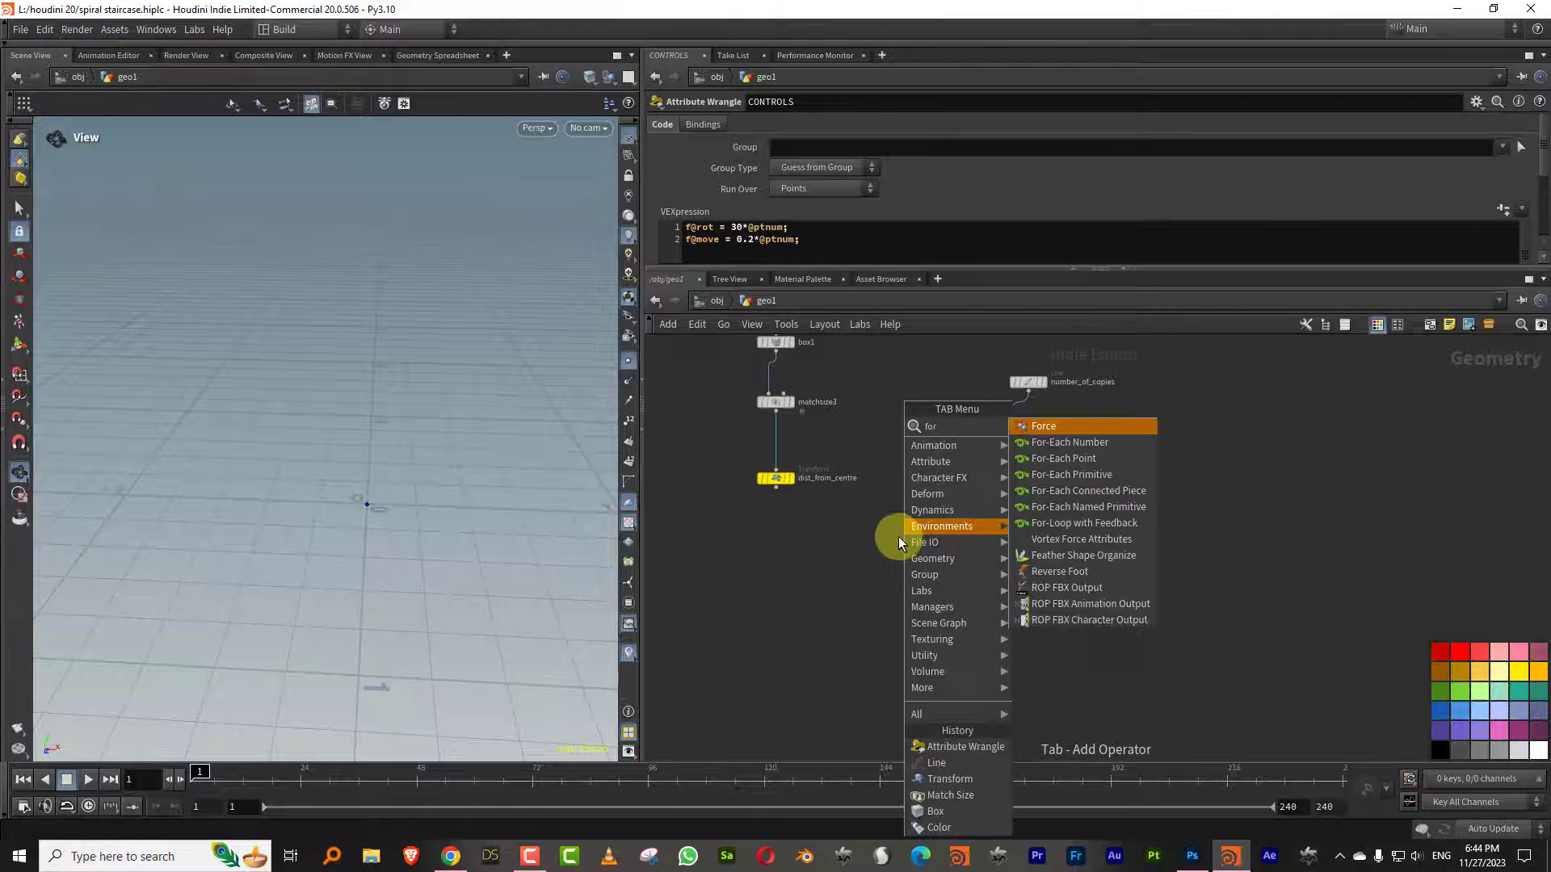
text(e)
click(1101, 447)
click(956, 533)
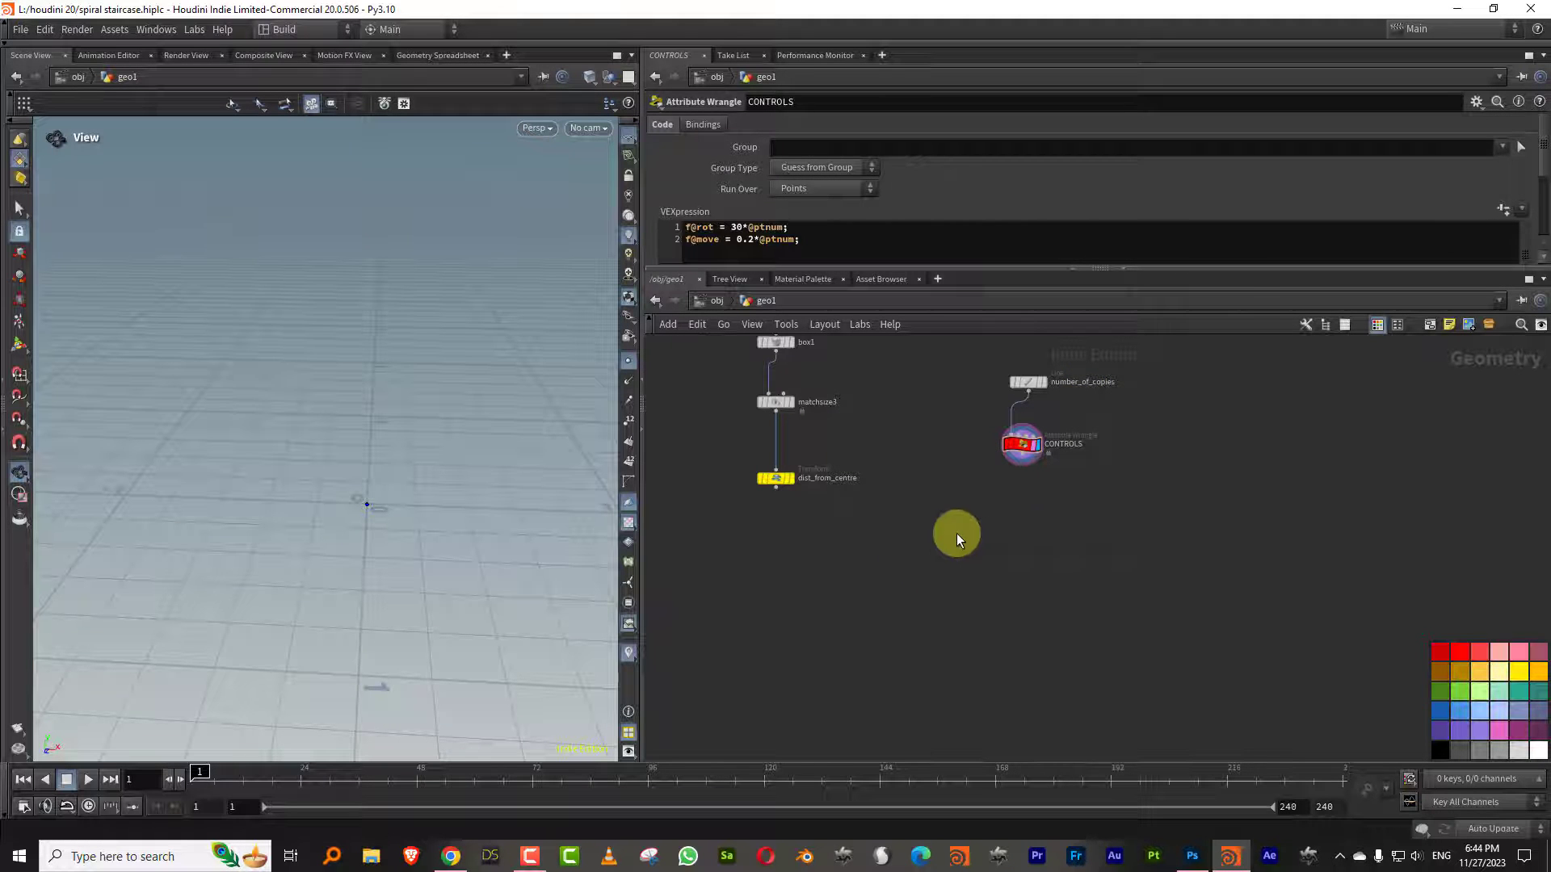
Add a Copy to Points node beside the for-each block
key(Tab)
text(cop)
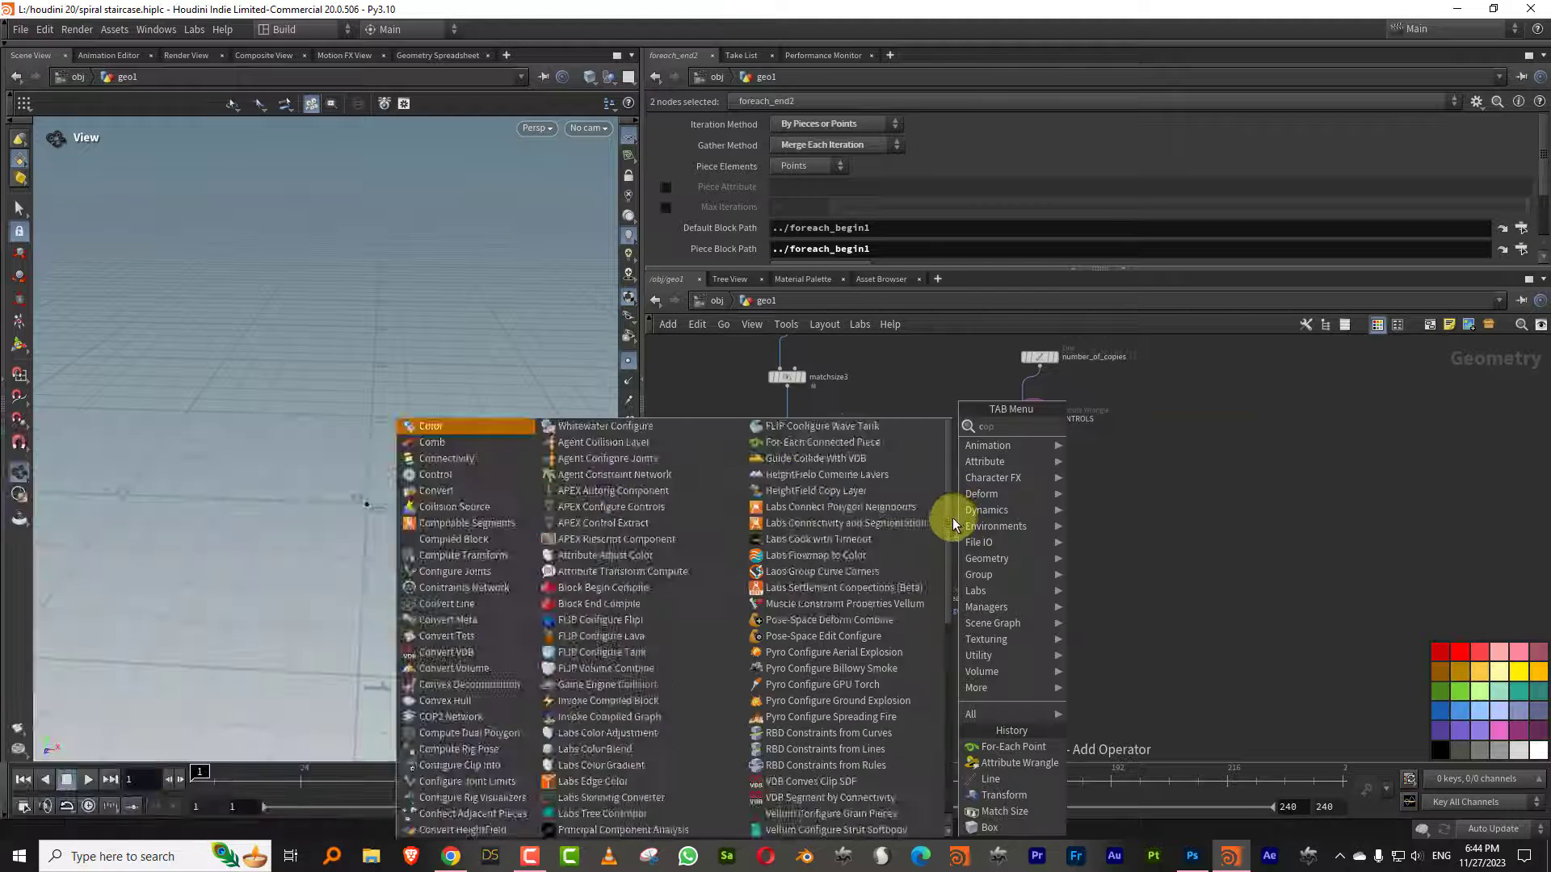
text(y)
click(1125, 442)
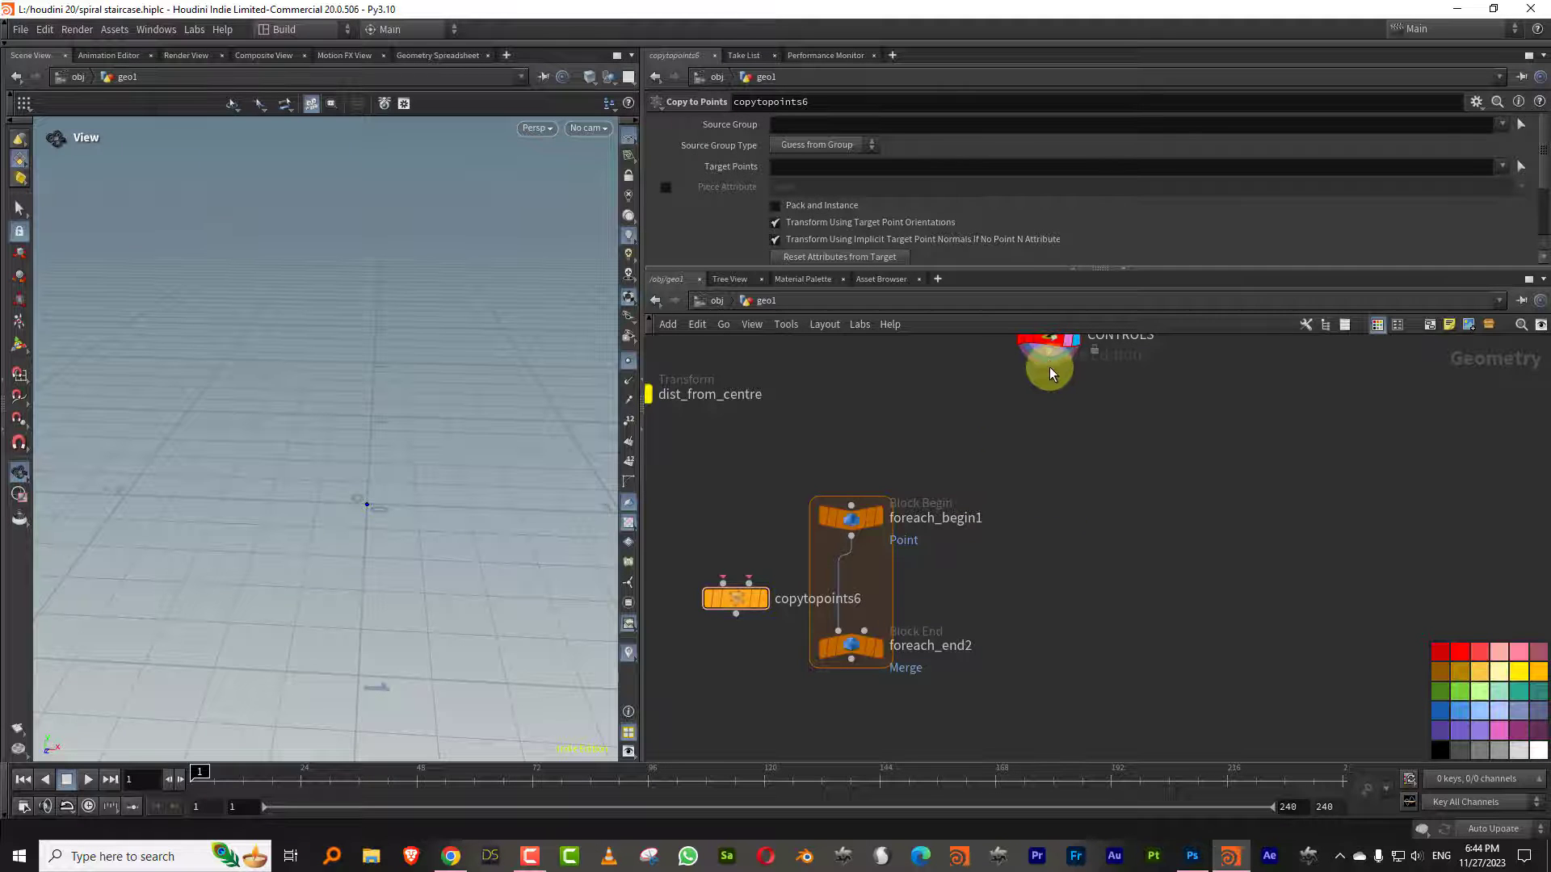
Wire CONTROLS into foreach_begin1, foreach_begin1 into the target points input of copytopoints6, and copytopoints6 into foreach_end2
drag(1049, 366, 851, 504)
middle_drag(954, 477, 1066, 403)
click(964, 463)
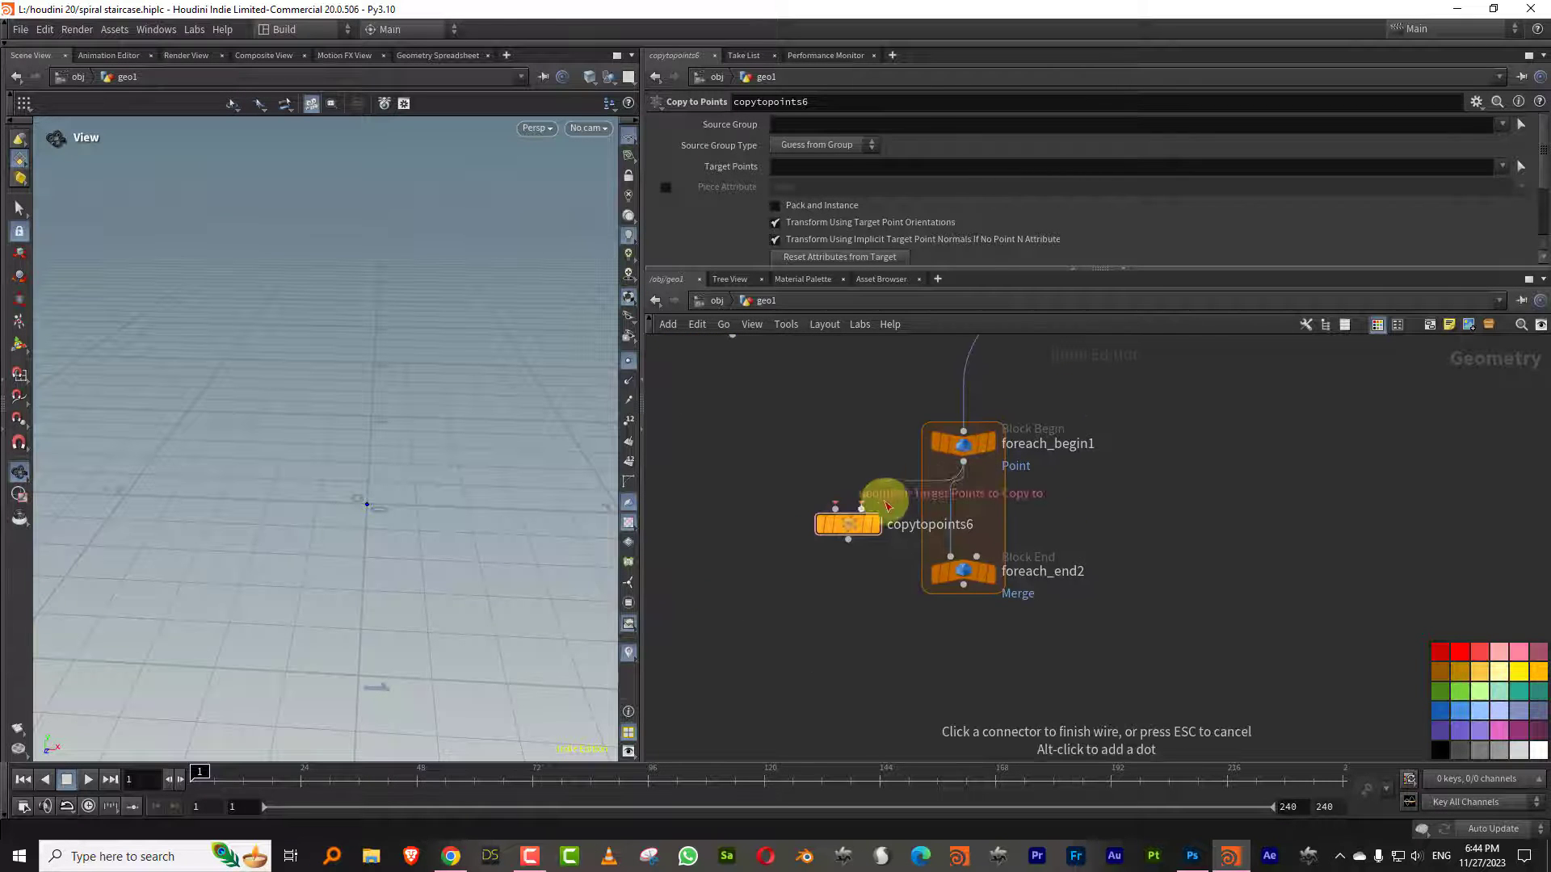
click(866, 506)
drag(963, 571, 947, 658)
click(848, 539)
click(914, 611)
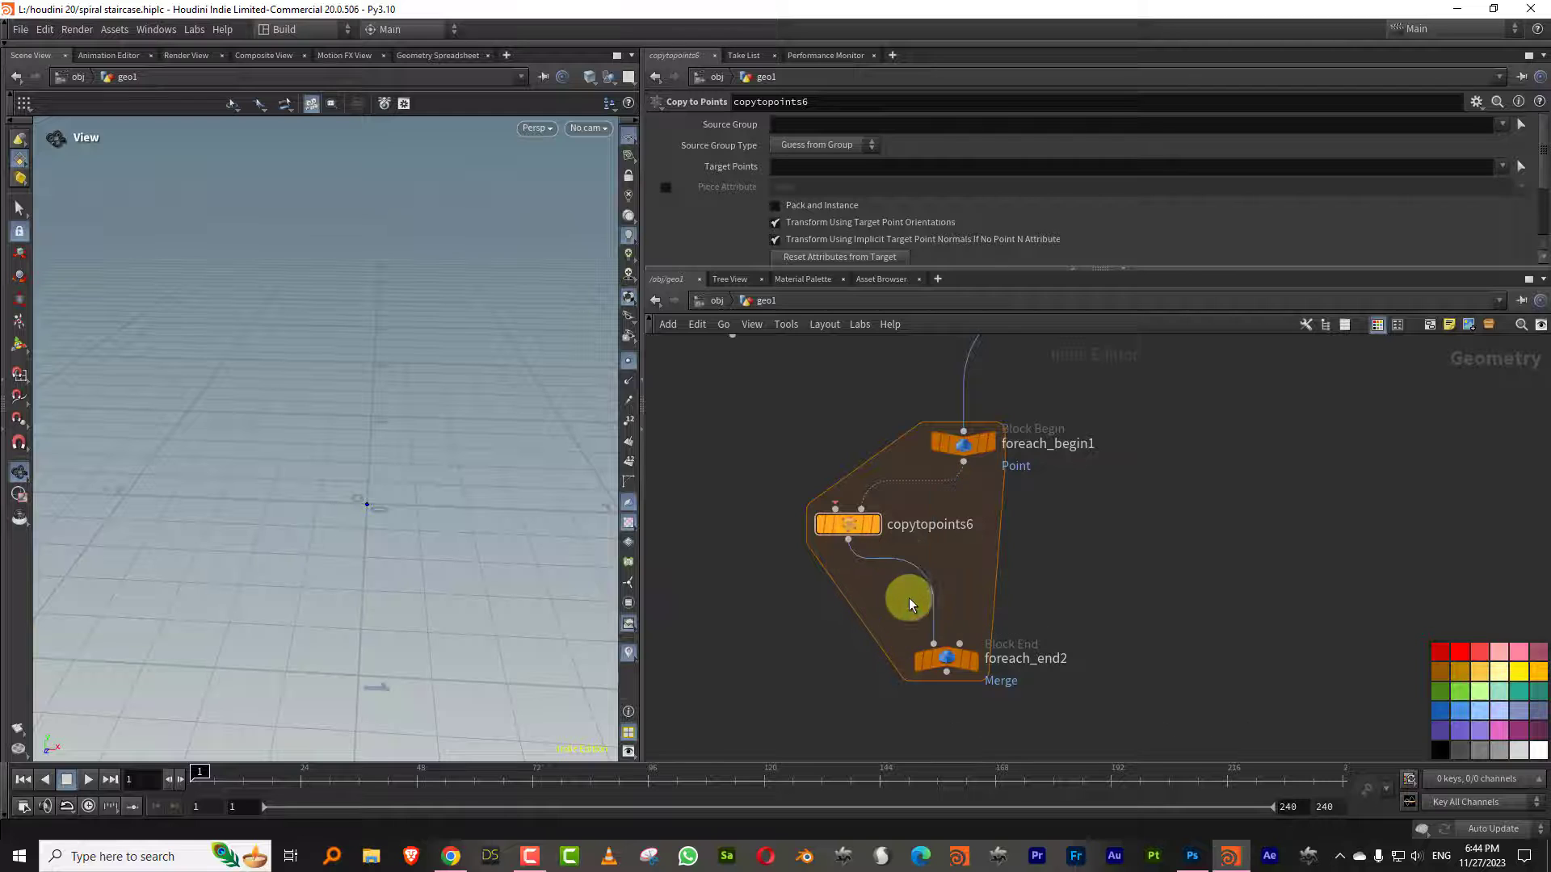
Connect dist_from_centre to the geometry input of copytopoints6 and display the foreach_end2 result
middle_drag(782, 402, 789, 554)
click(739, 487)
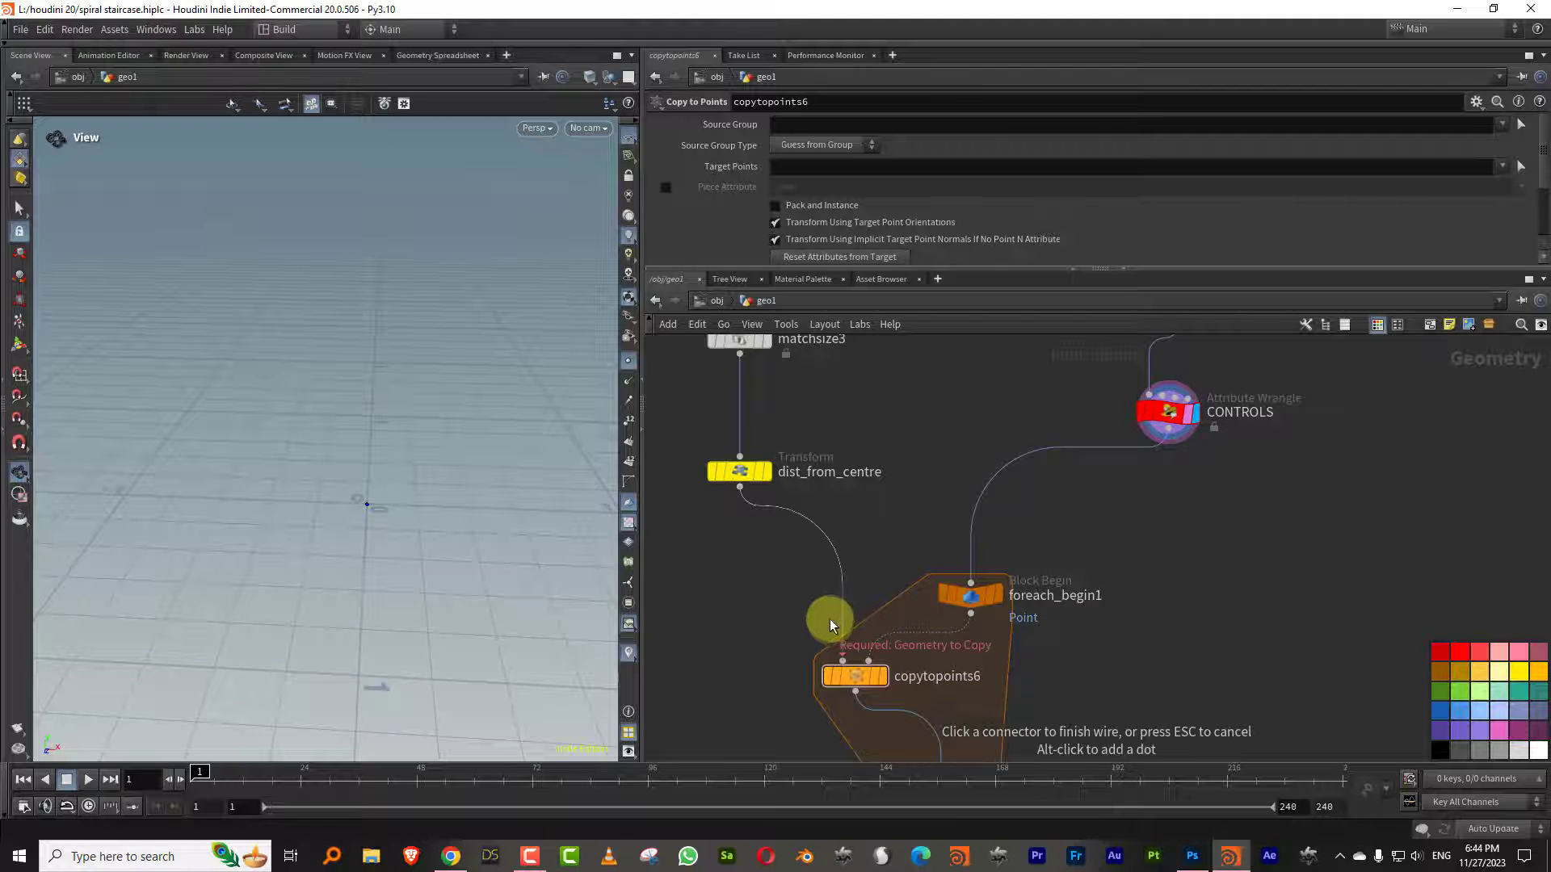
click(830, 620)
middle_drag(971, 646, 974, 474)
click(986, 644)
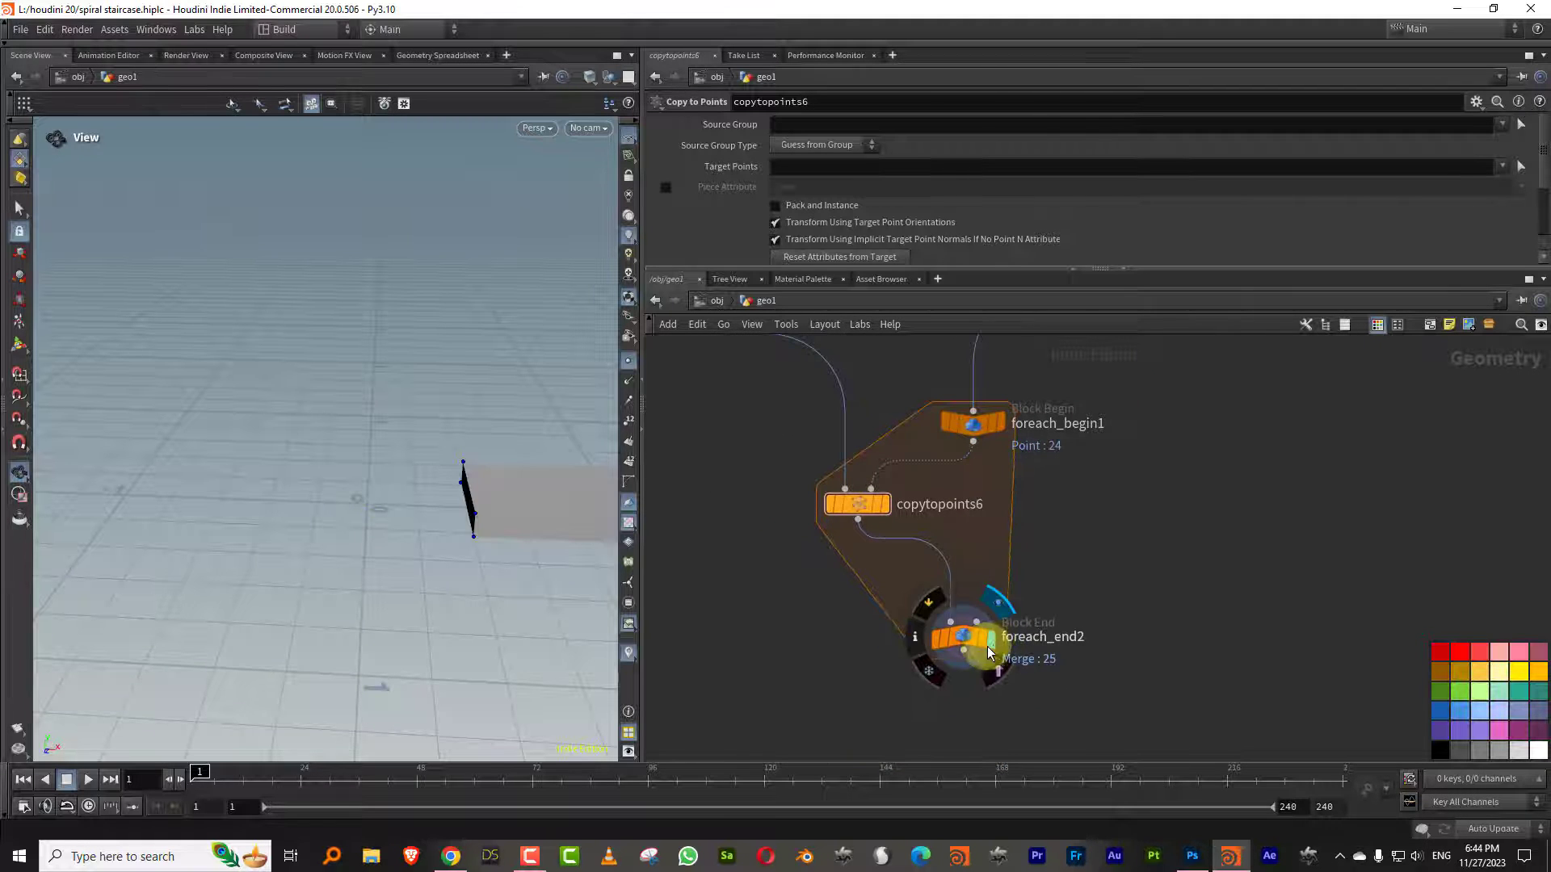
drag(514, 480, 602, 448)
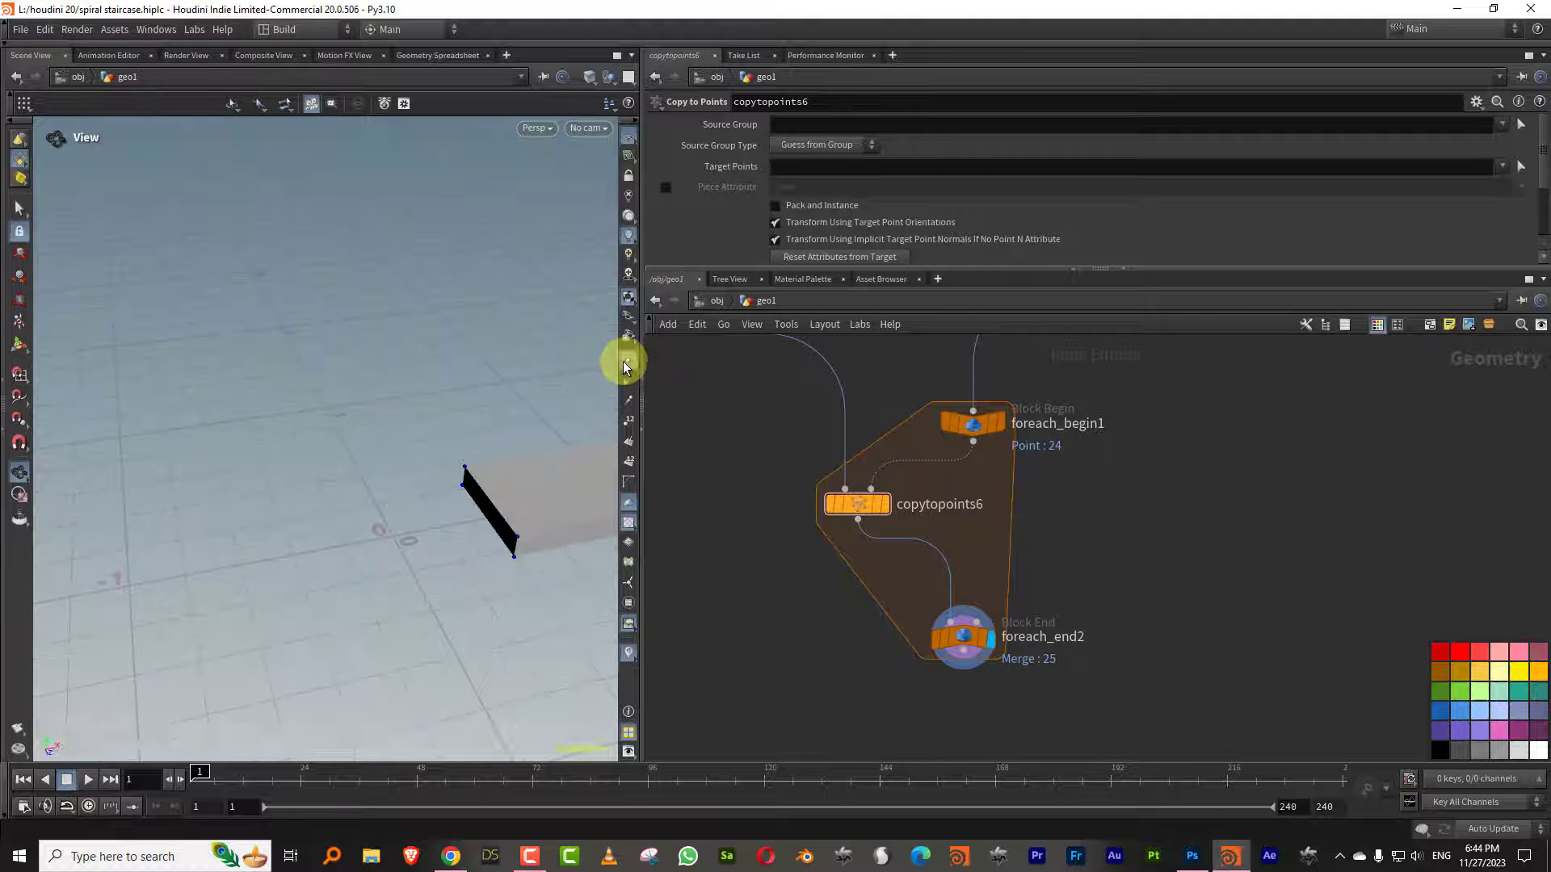
Insert a Transform node on the wire between dist_from_centre and copytopoints6
middle_drag(1166, 447, 1163, 617)
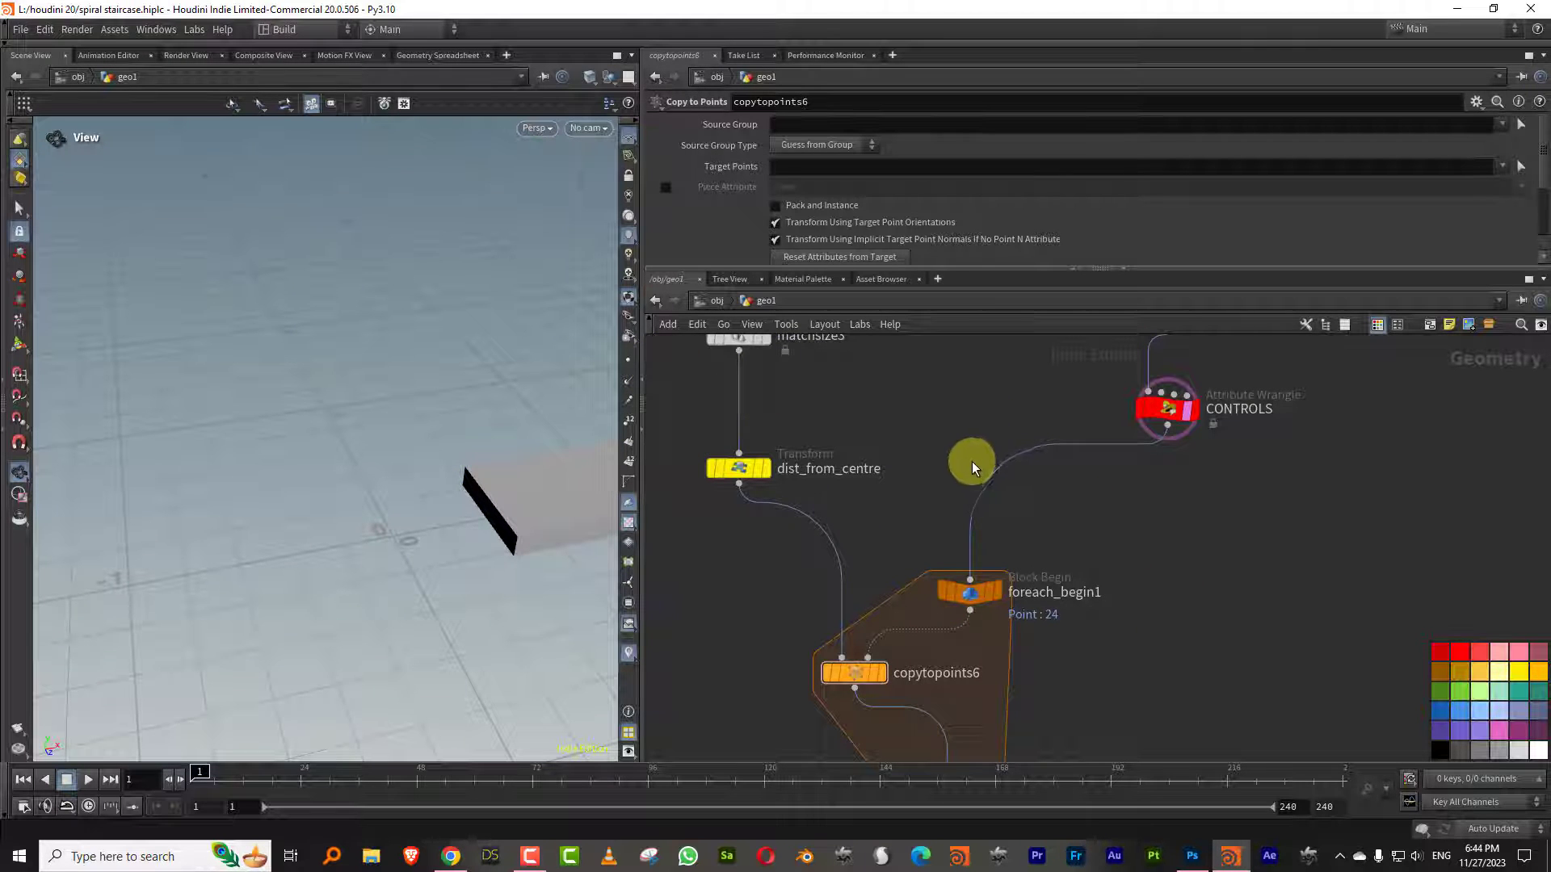
key(Tab)
text(tr)
click(1103, 460)
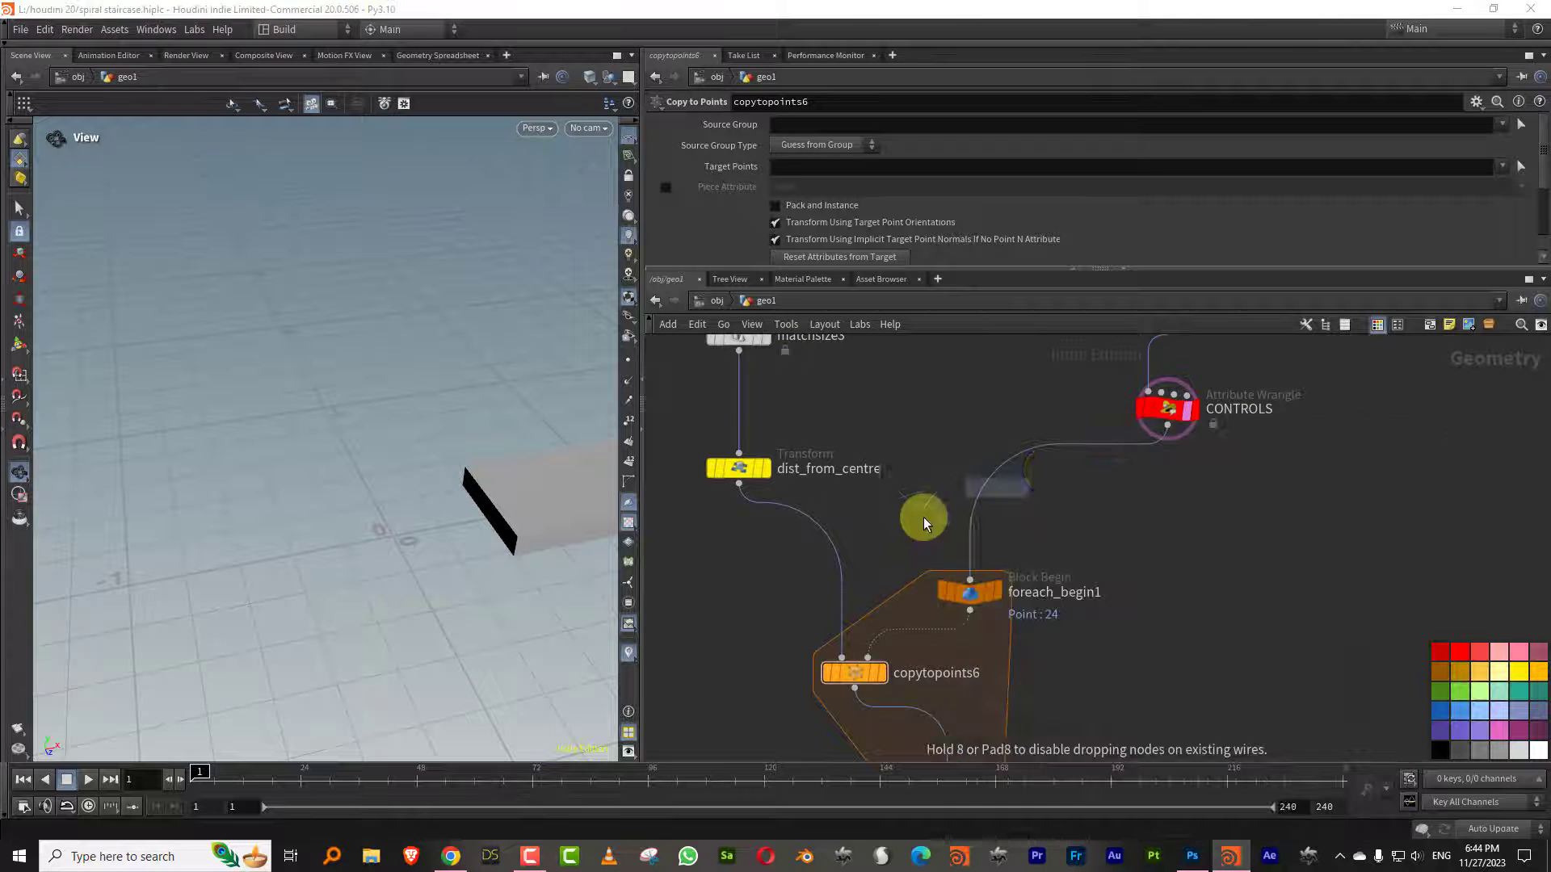
click(835, 546)
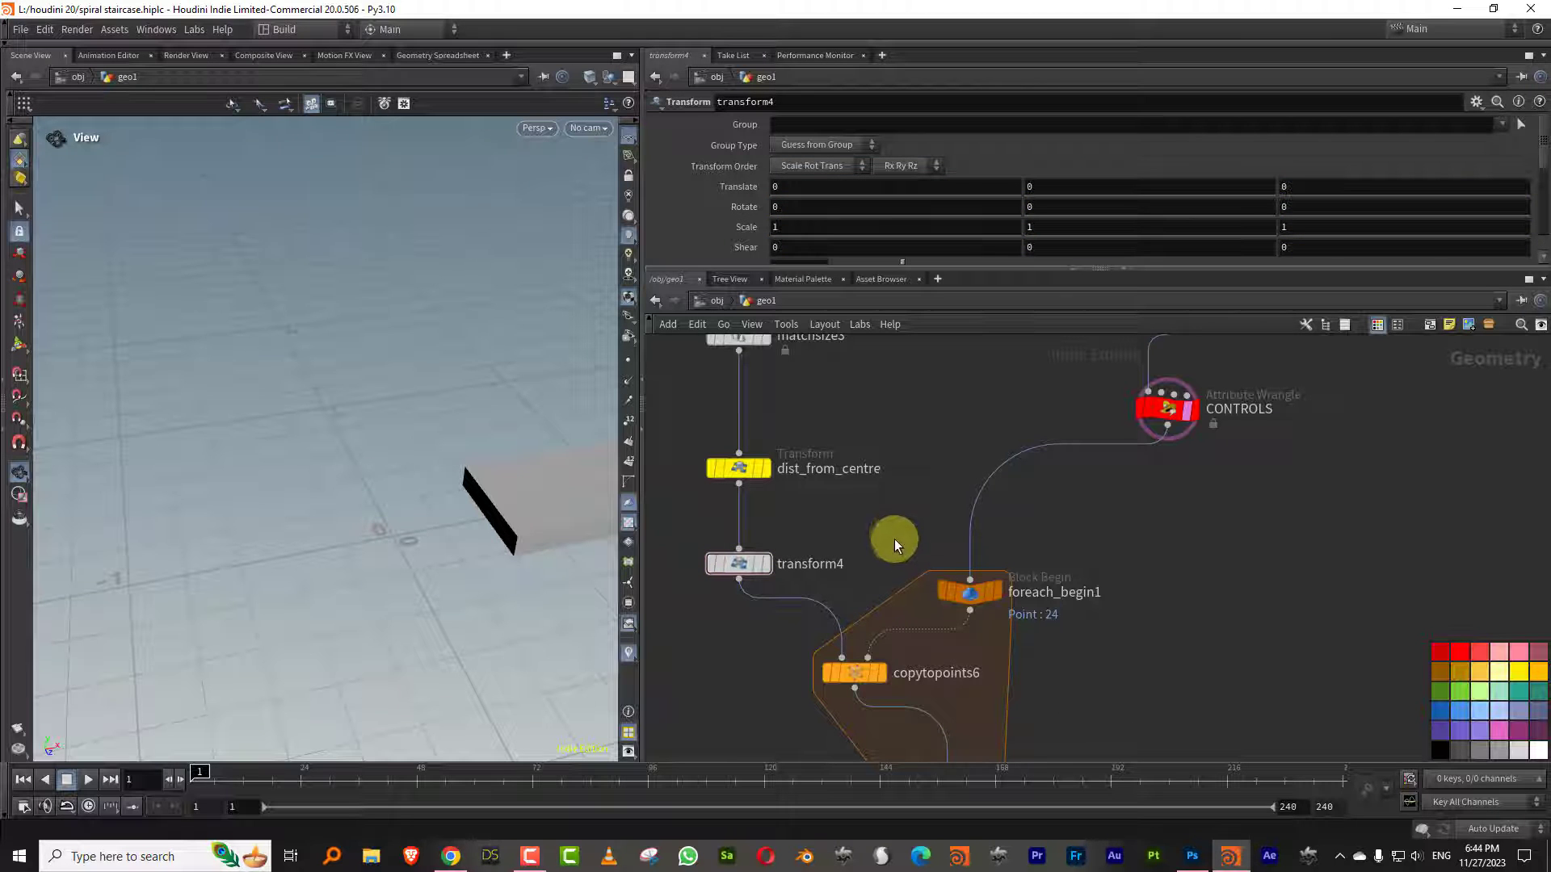
Move the three for-each loop nodes together farther down and away from the transform4 node
middle_drag(893, 472, 895, 449)
scroll(897, 456, down, 3)
double_click(881, 452)
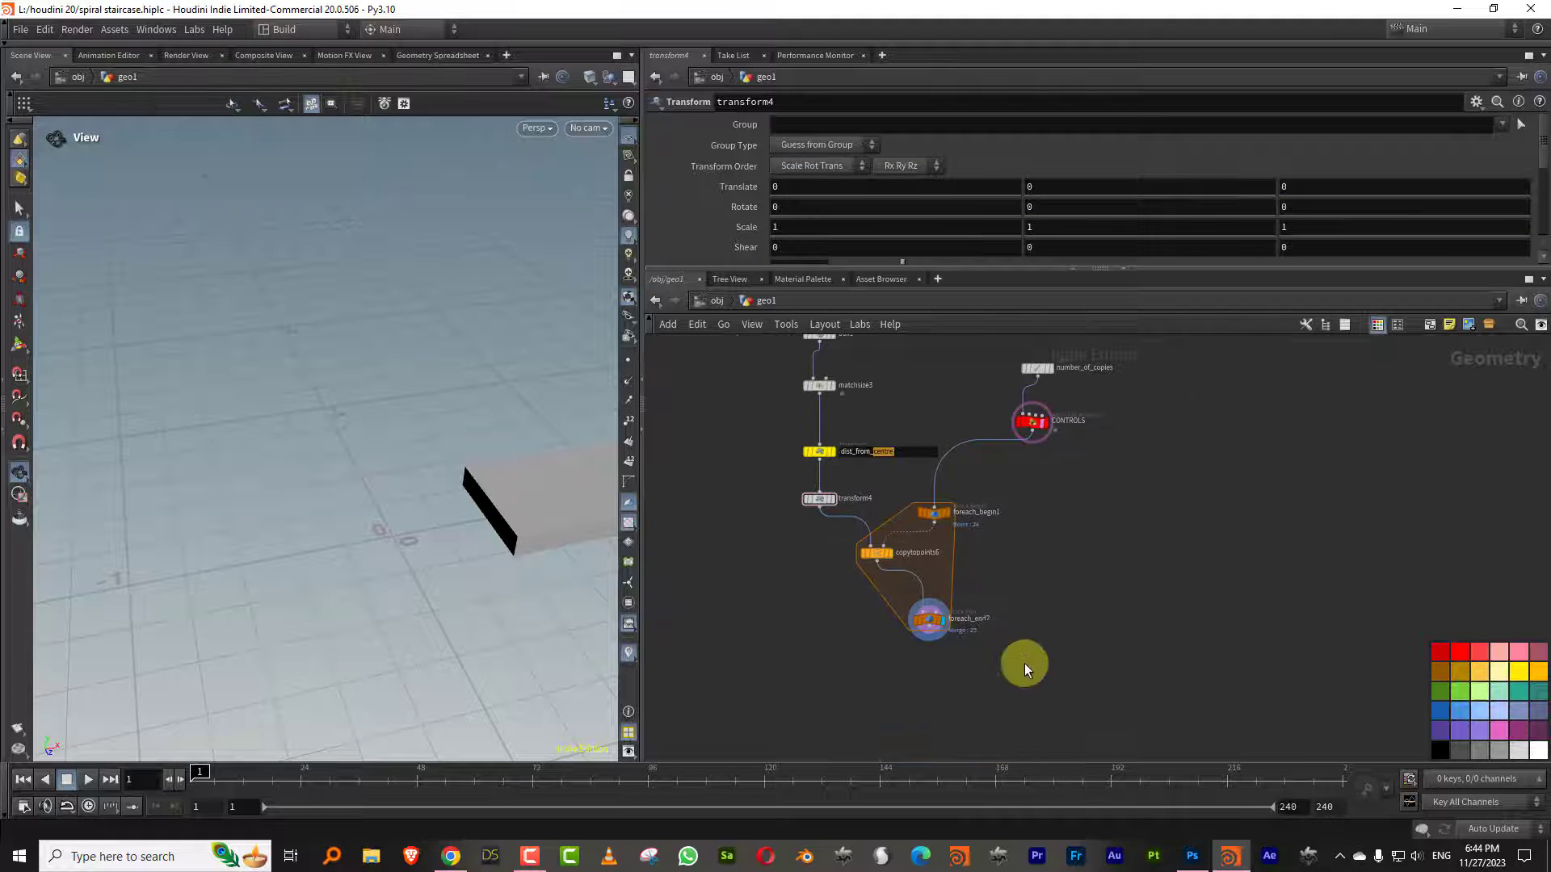
click(933, 588)
drag(928, 517, 986, 568)
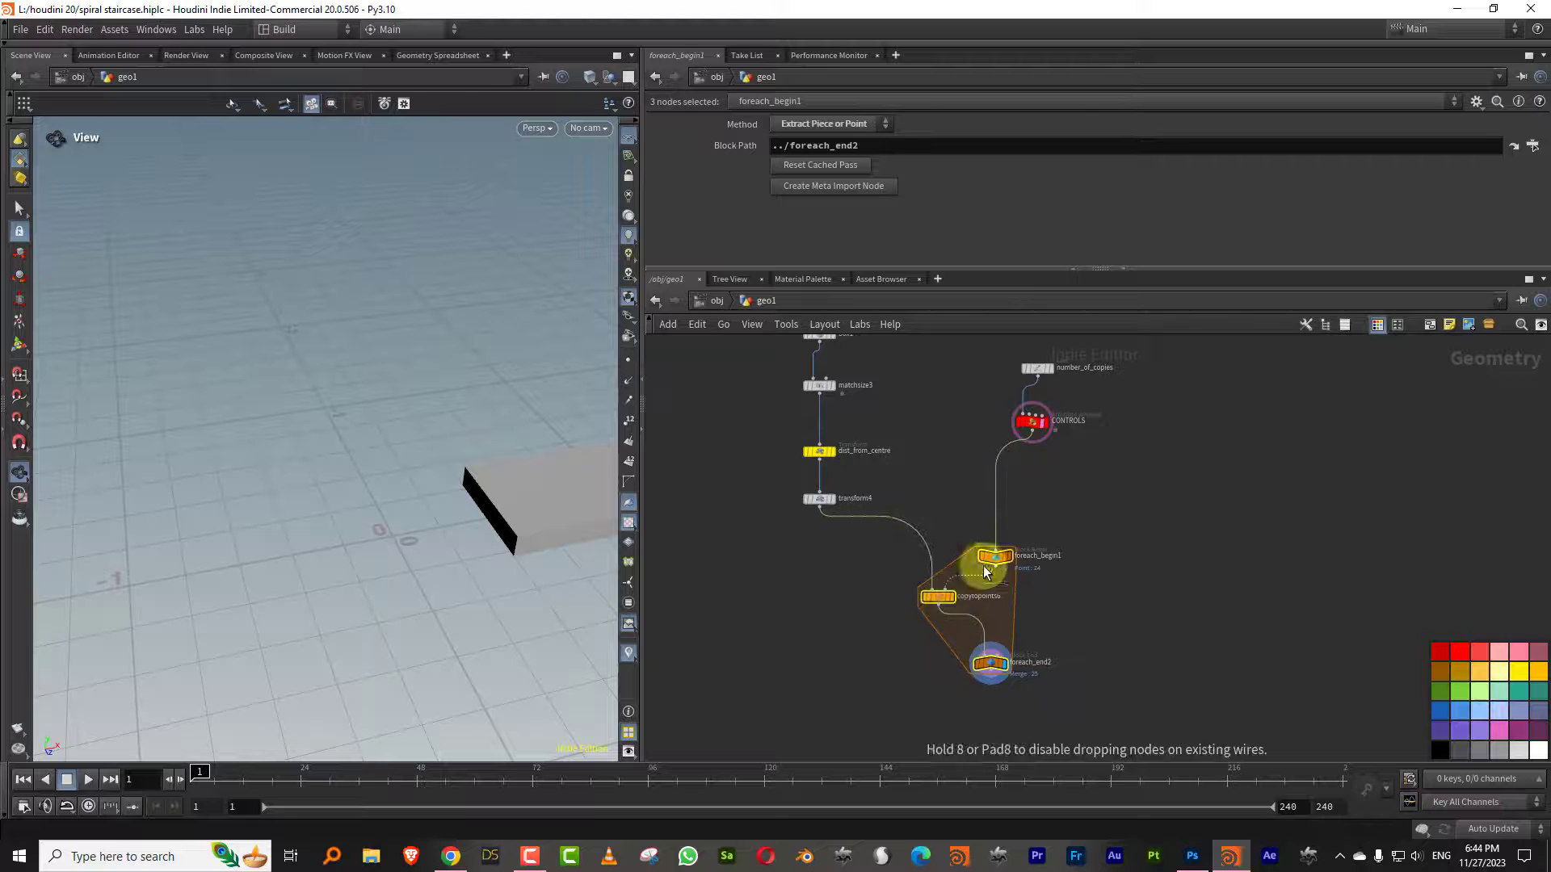
middle_drag(886, 443, 865, 531)
scroll(866, 530, up, 3)
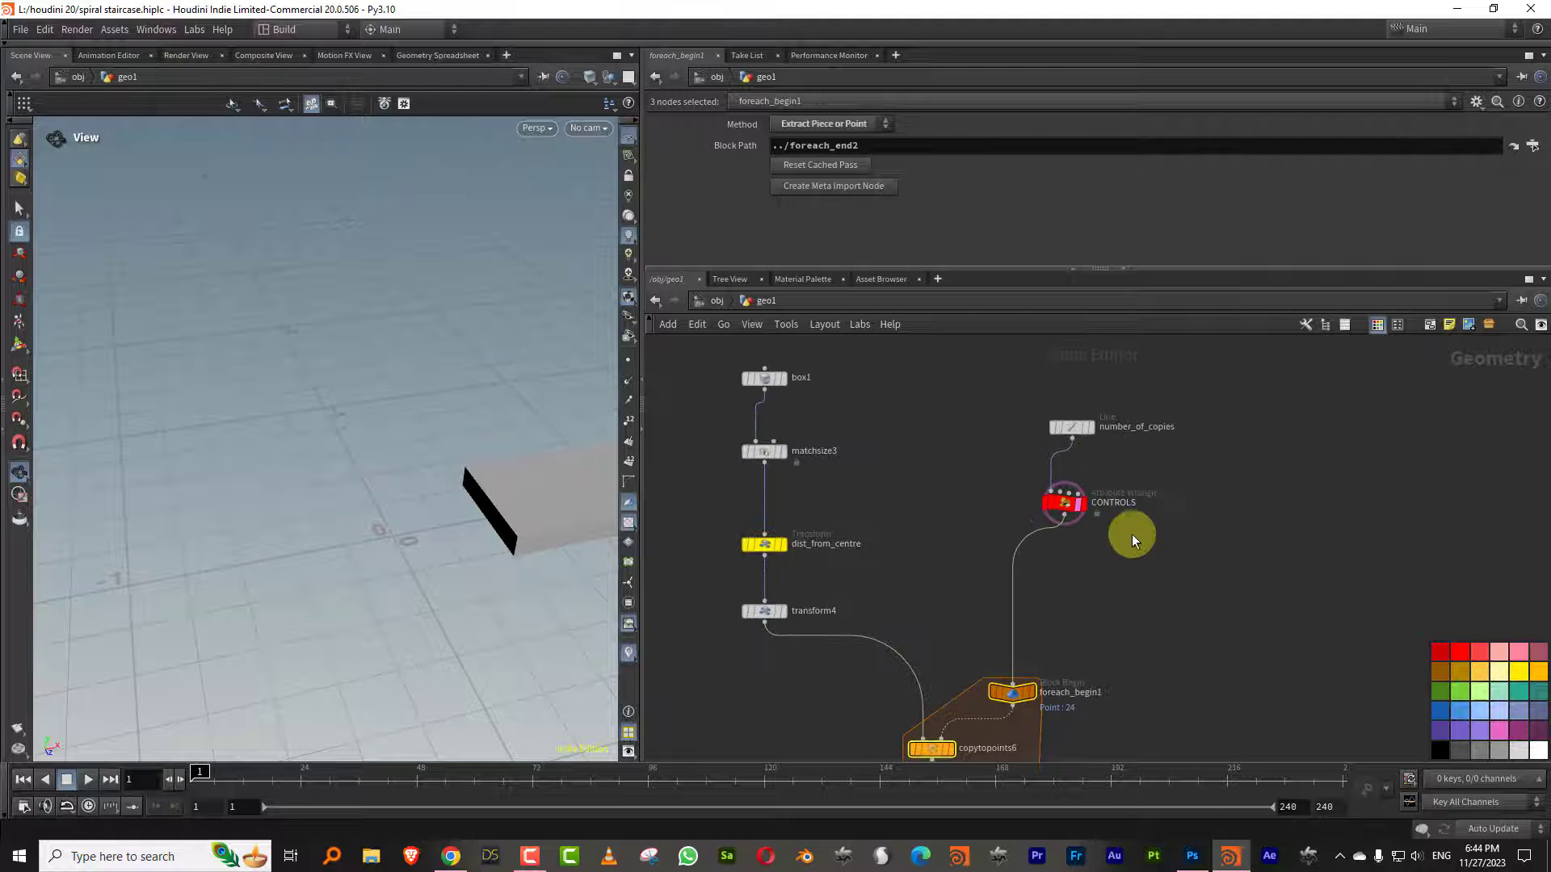
Display the CONTROLS node and inspect its point attributes in a wide Geometry Spreadsheet in a new pane beside the viewport
mouse_move(1068, 508)
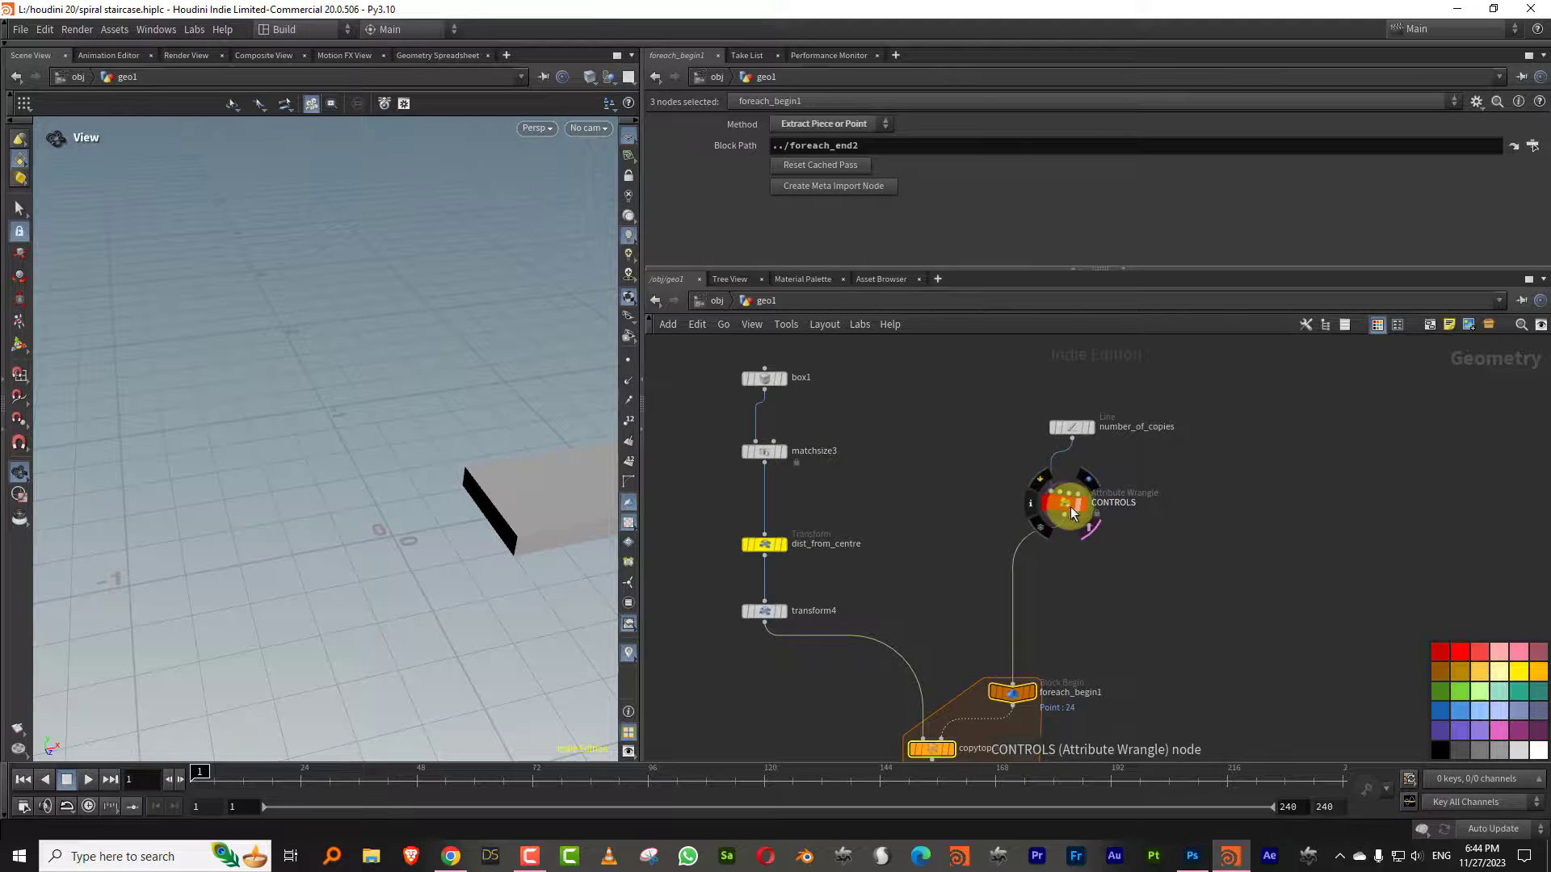
click(1066, 505)
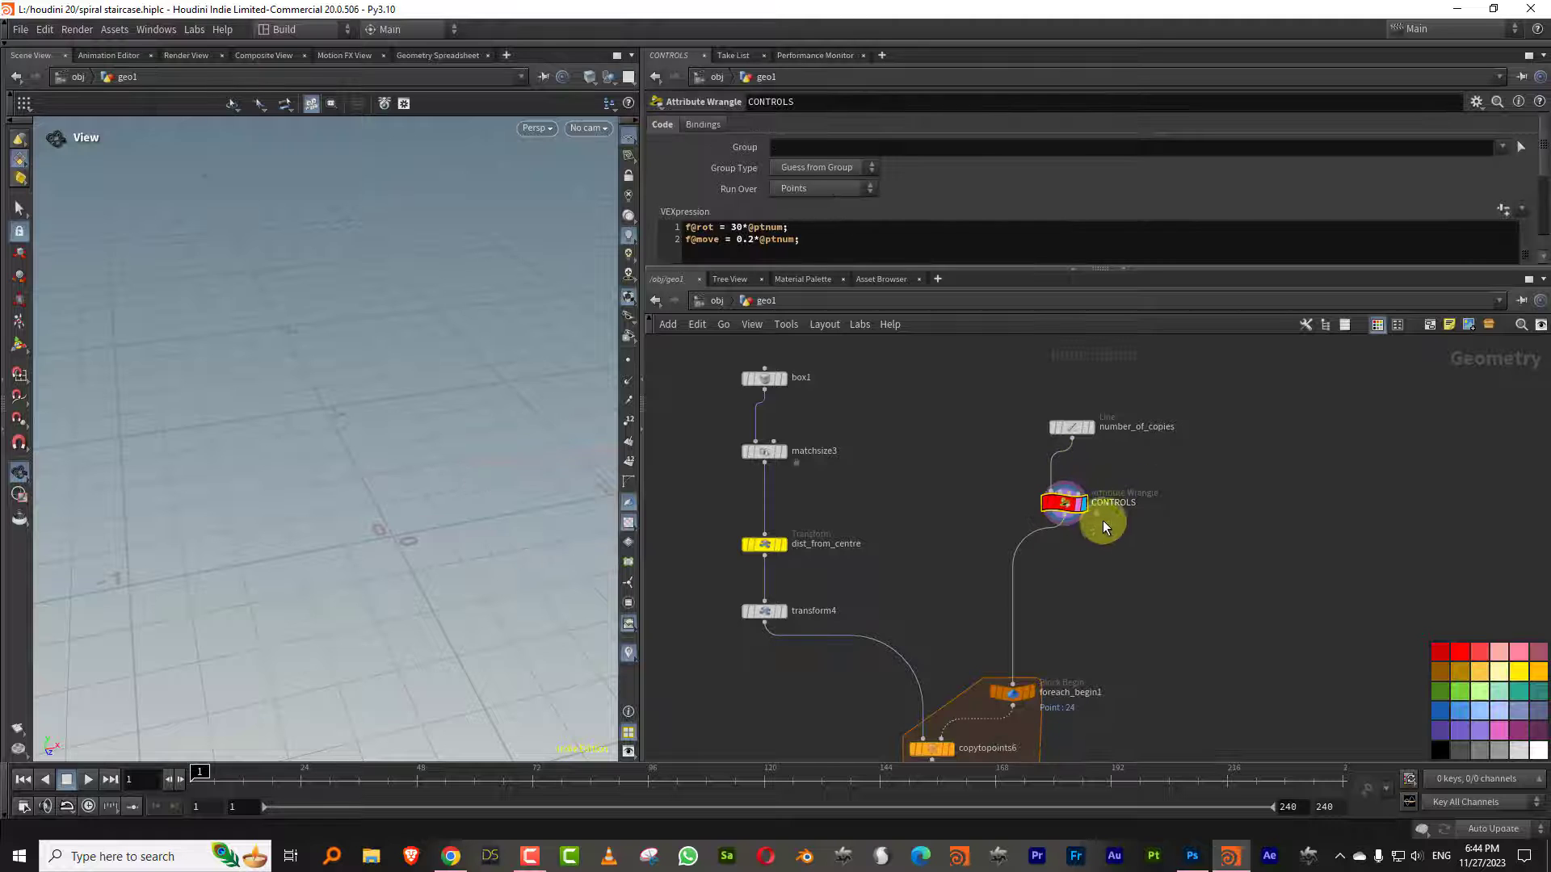
click(631, 55)
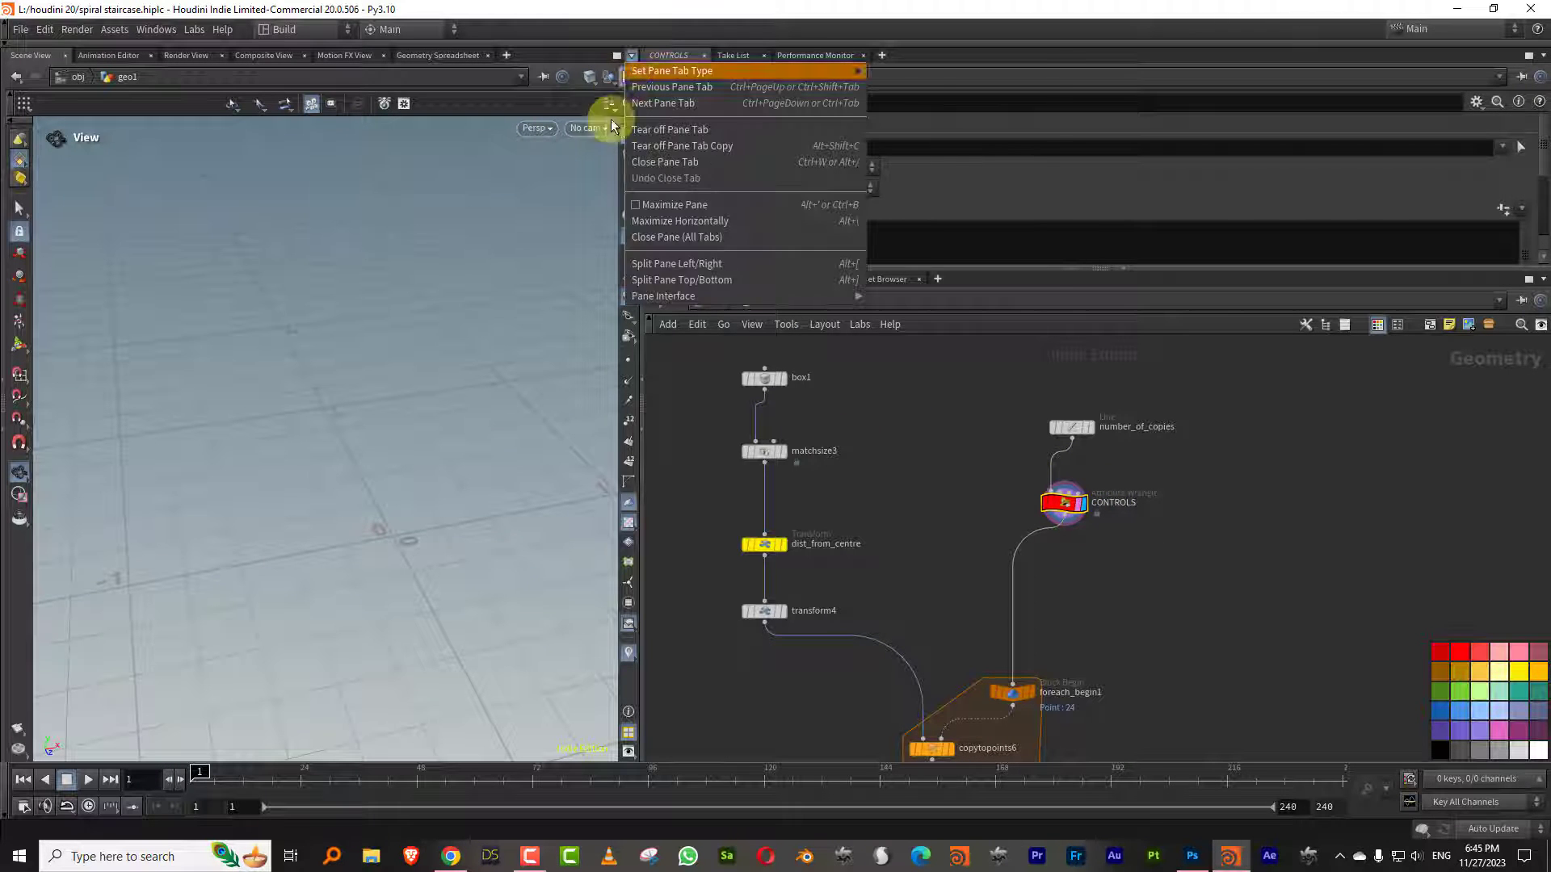
click(771, 266)
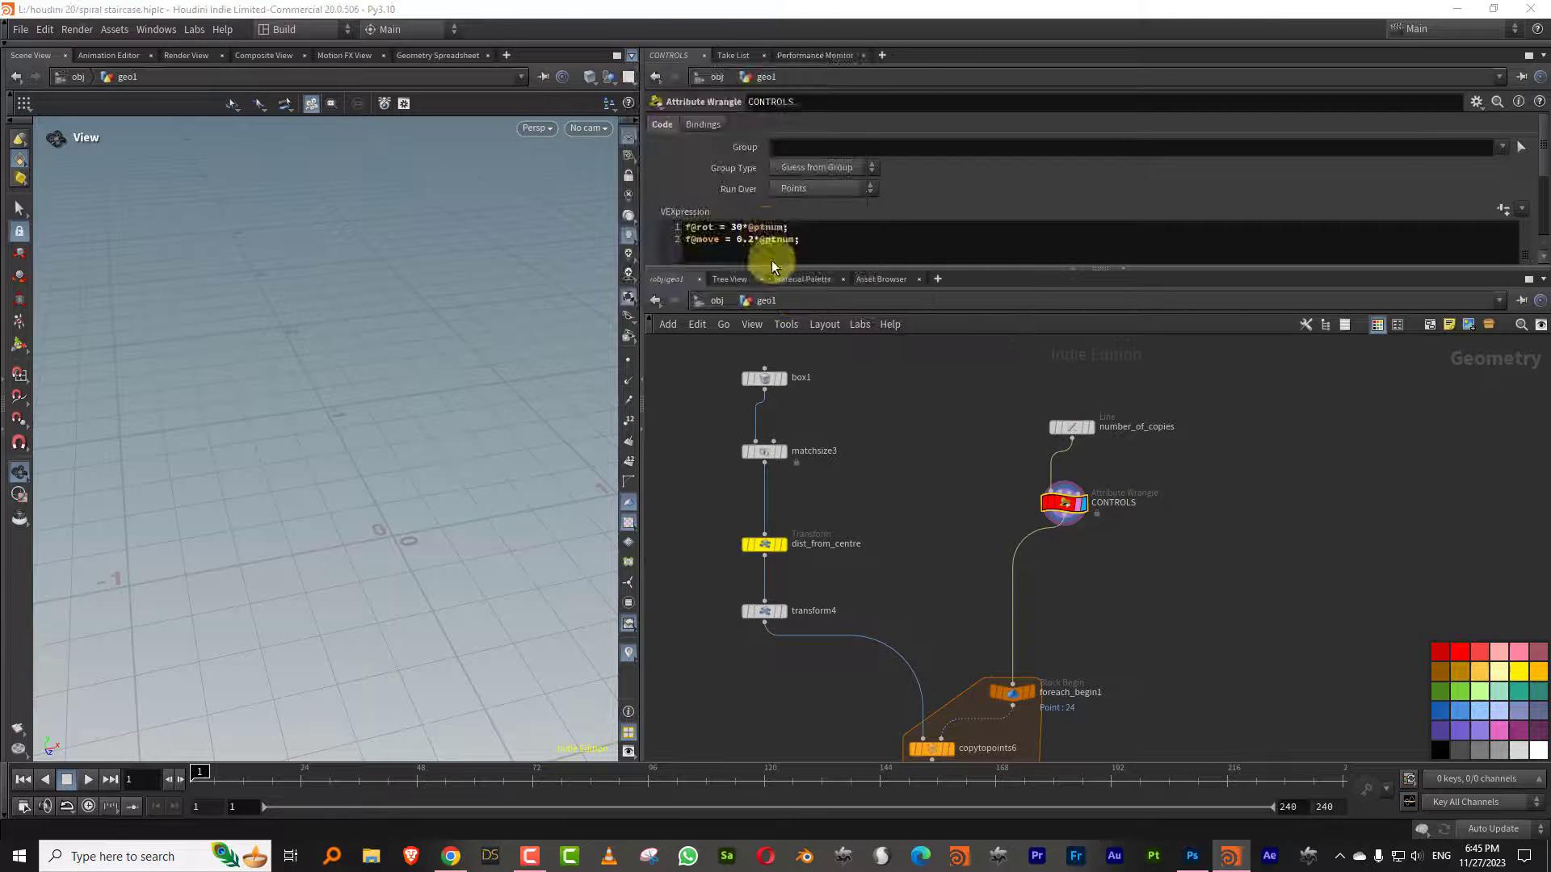
click(352, 57)
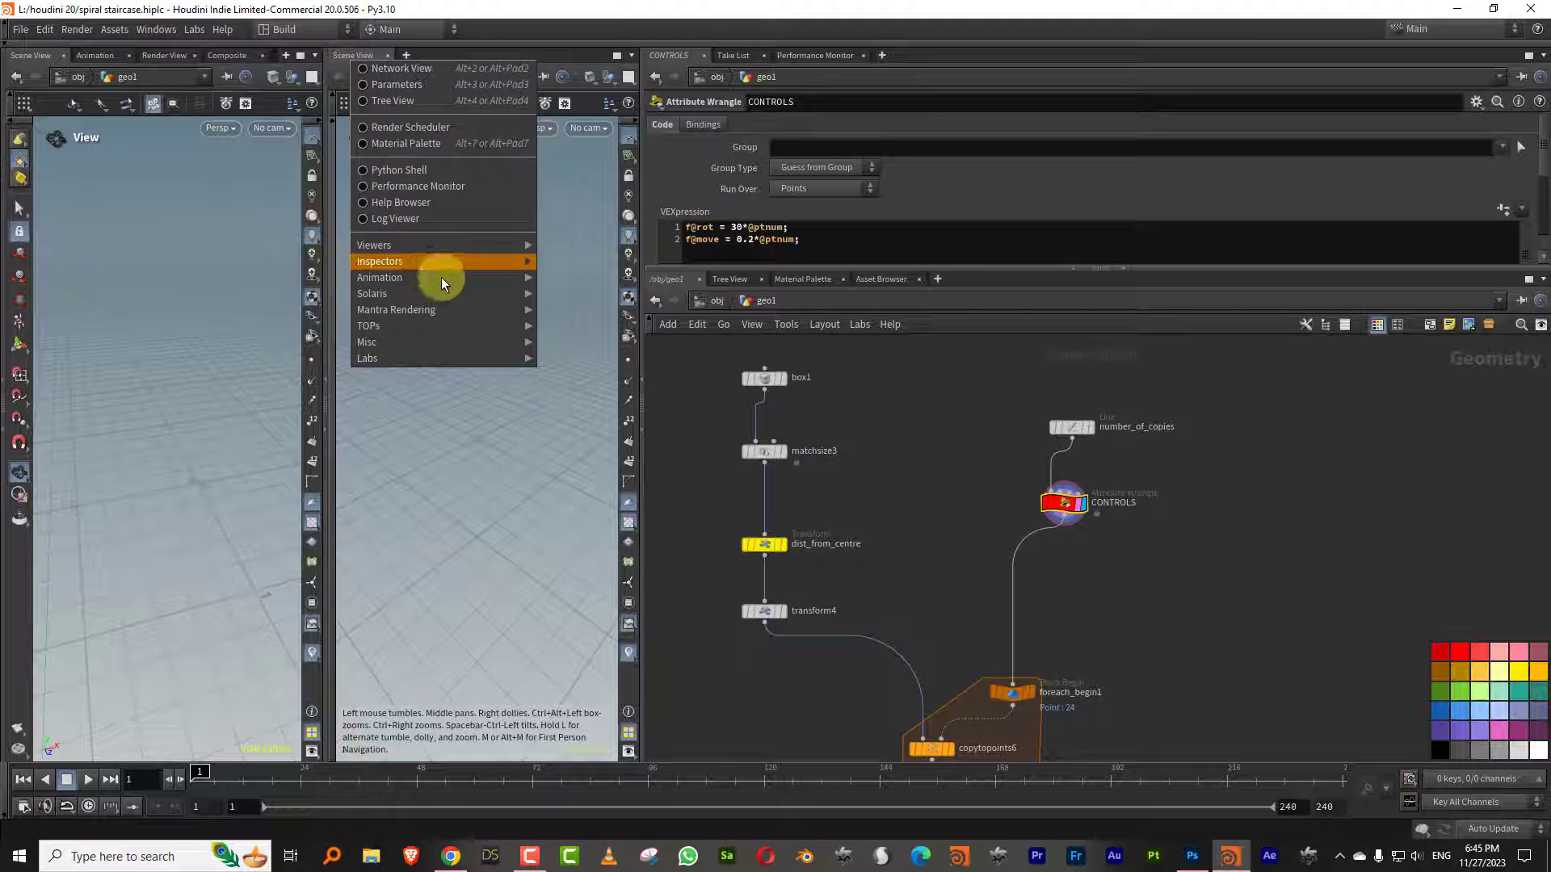
mouse_move(438, 262)
click(559, 268)
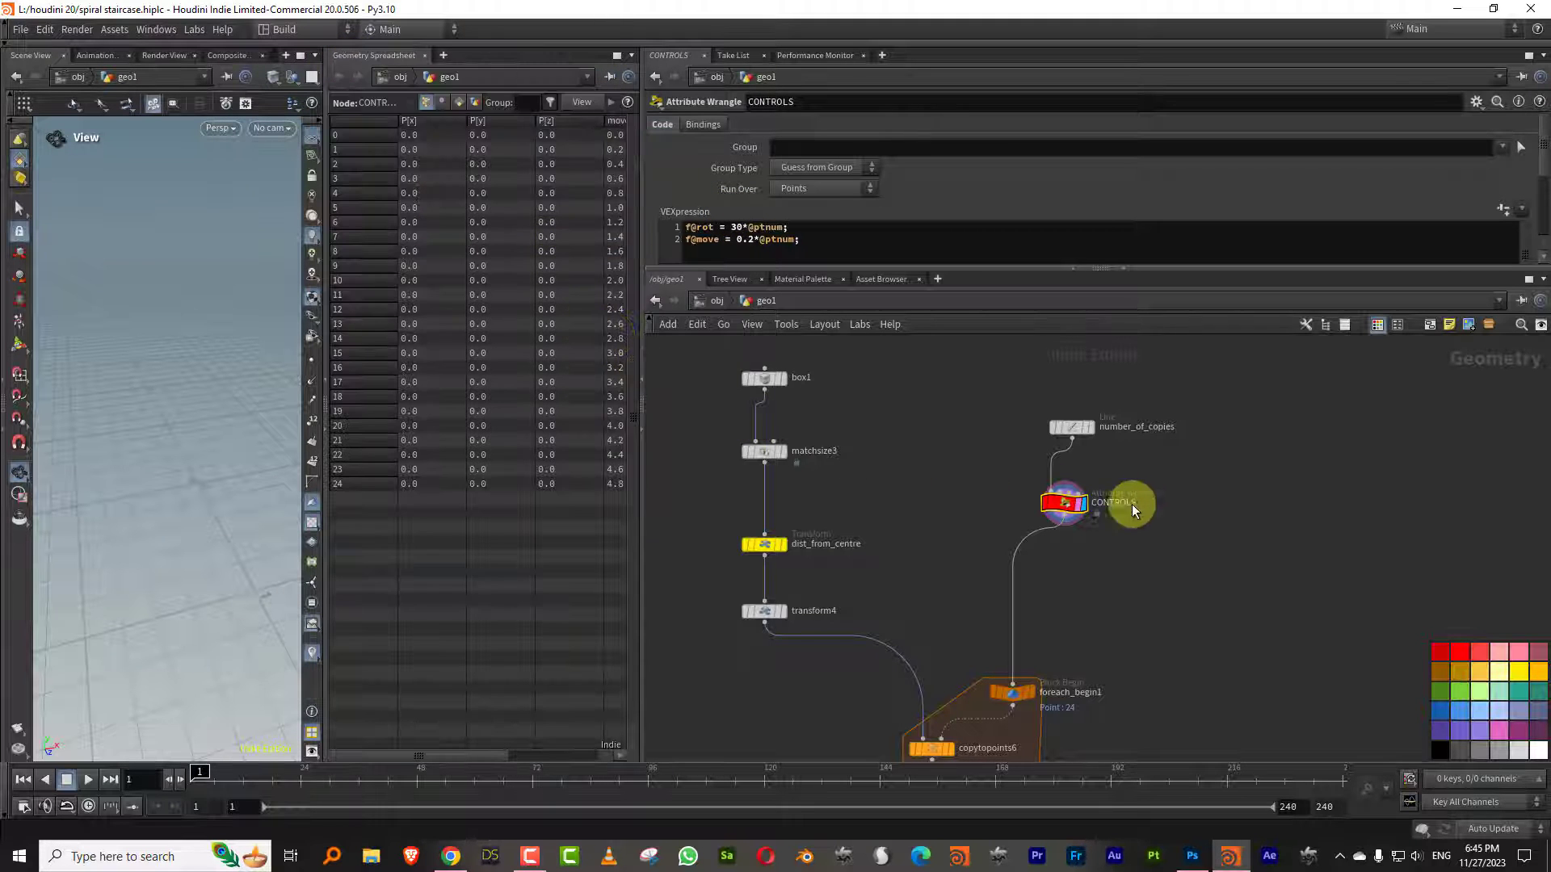
drag(642, 497, 1004, 492)
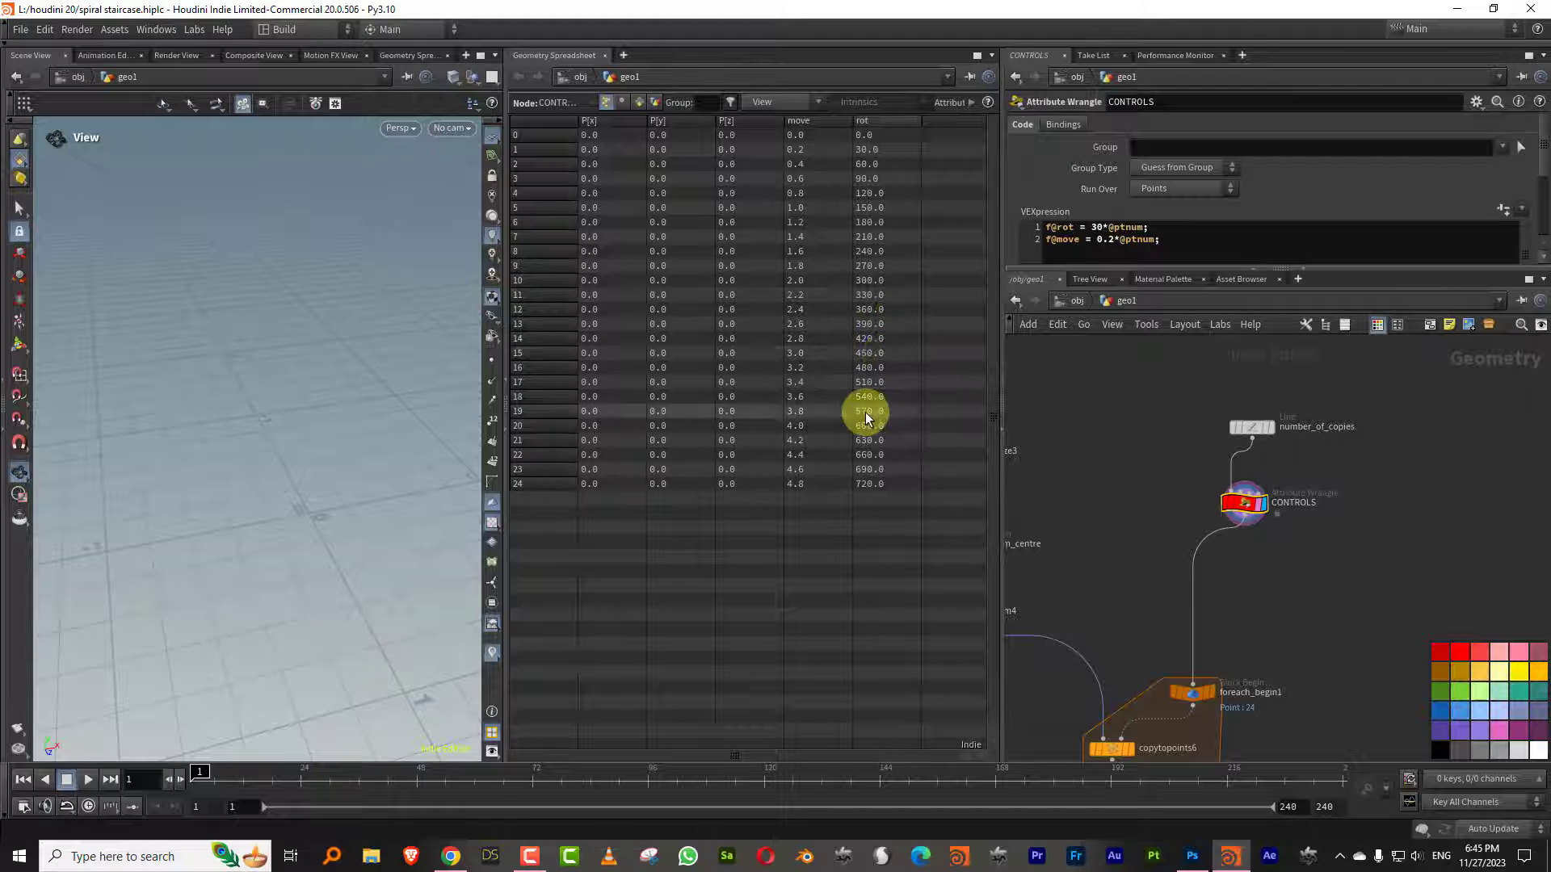
Display the foreach_end2 result, widen the parameter and network panes, and compare the CONTROLS expressions with the transform4 parameters
middle_drag(1101, 667, 1224, 483)
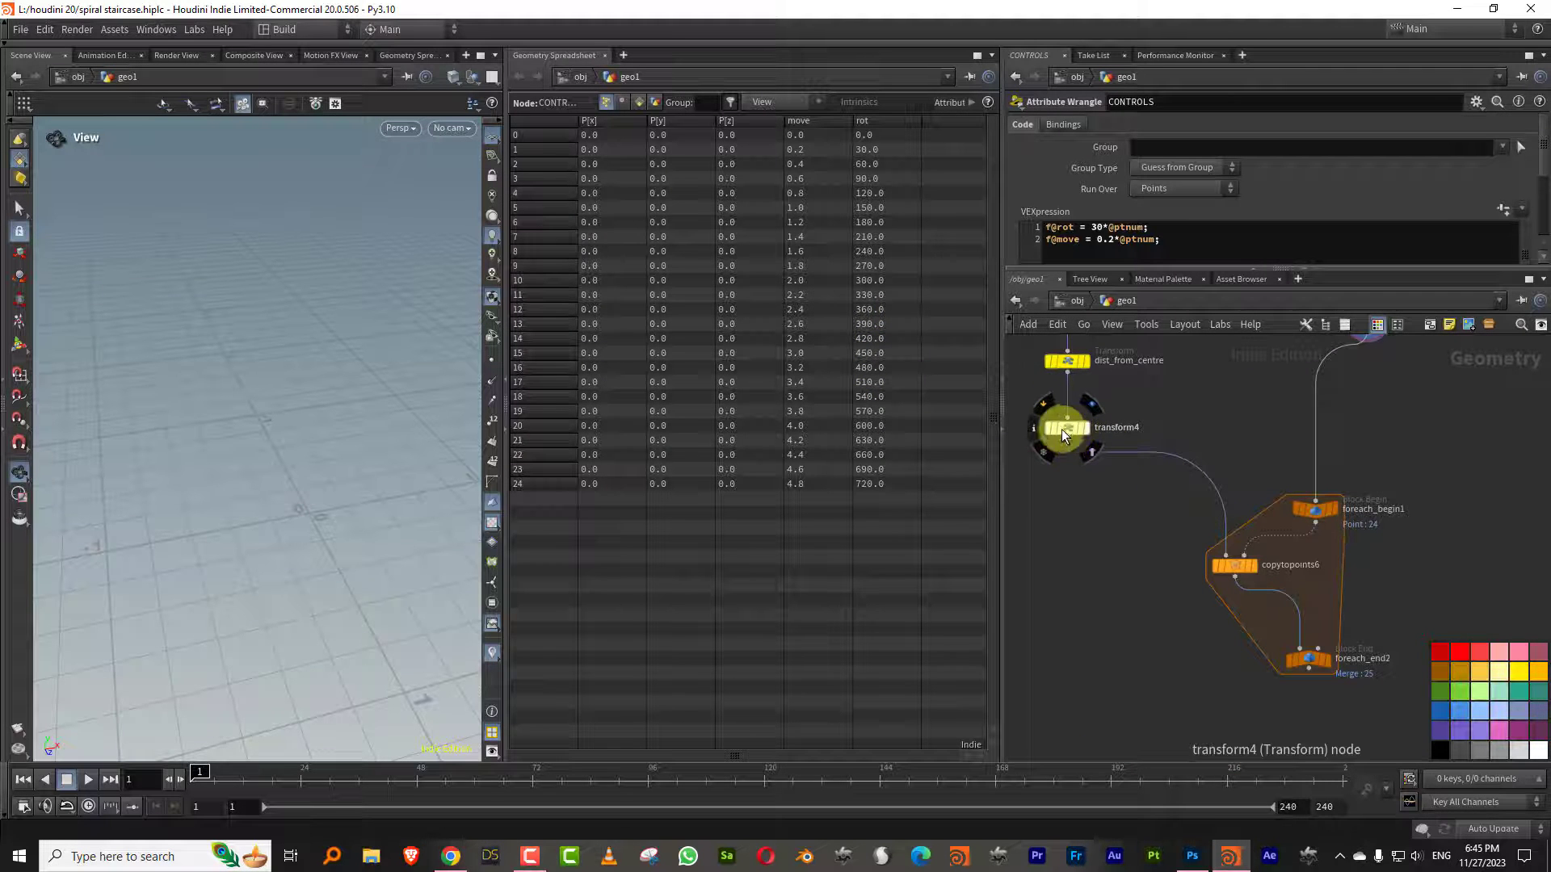
drag(503, 554, 579, 553)
middle_drag(1304, 528, 1214, 541)
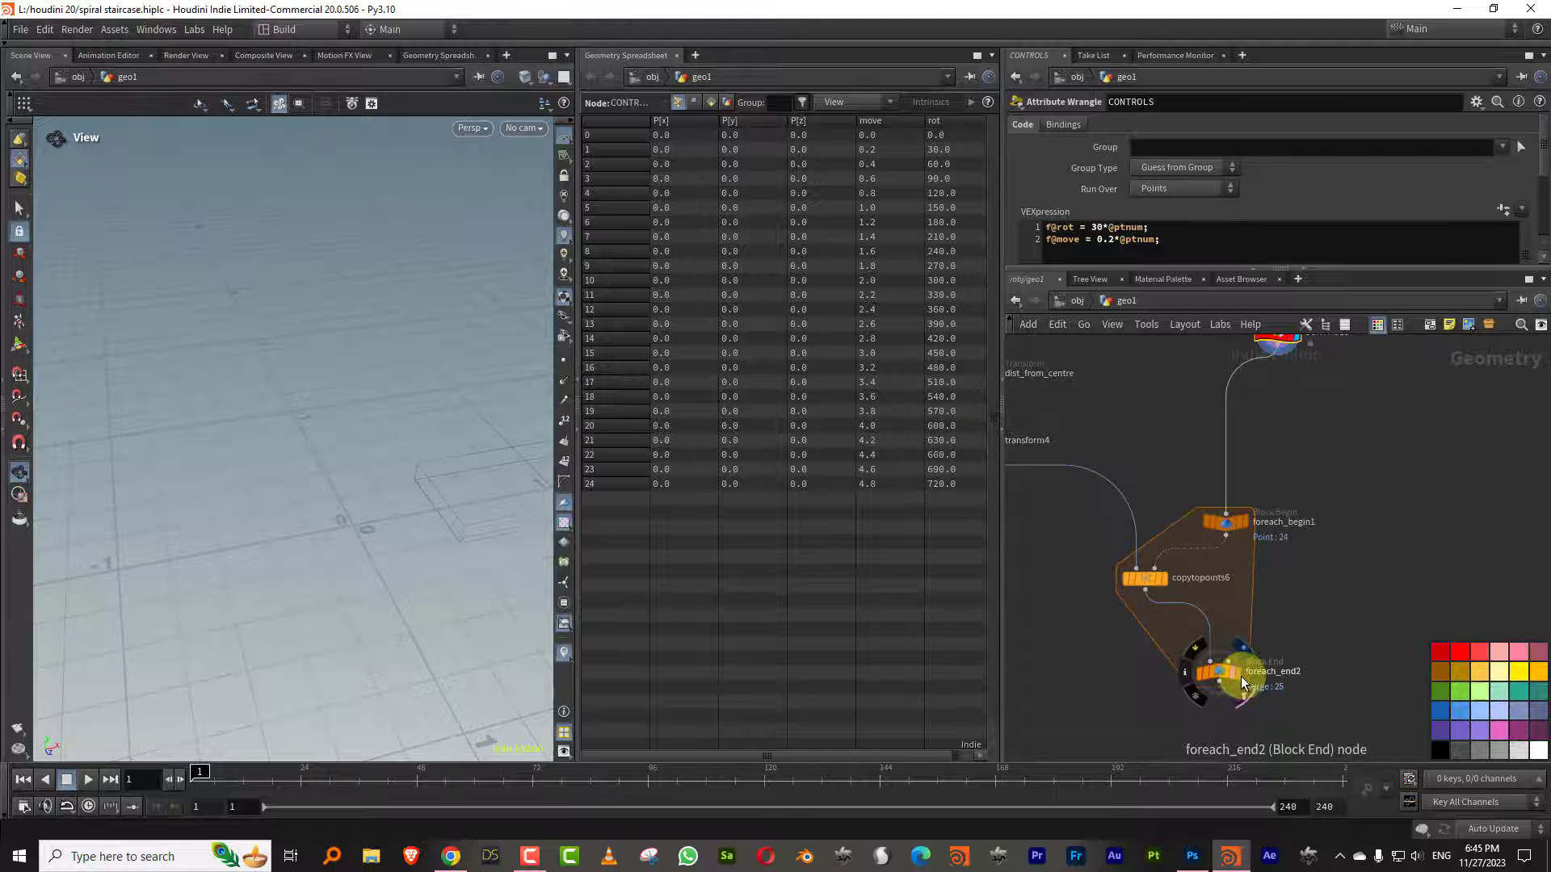
middle_drag(1087, 599, 1305, 699)
click(1195, 544)
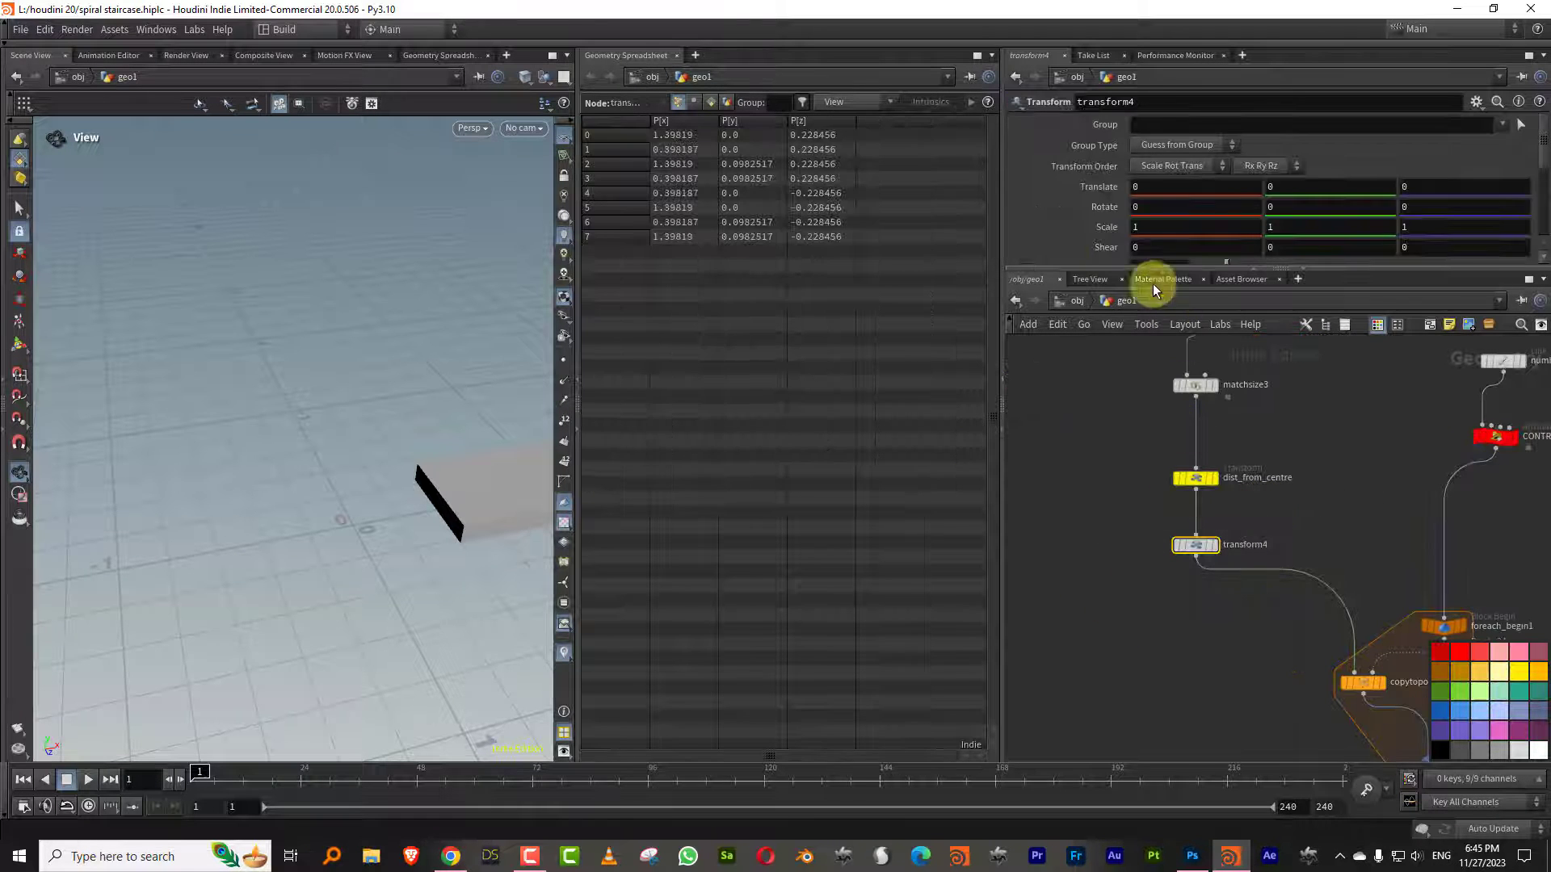
drag(1000, 243, 883, 271)
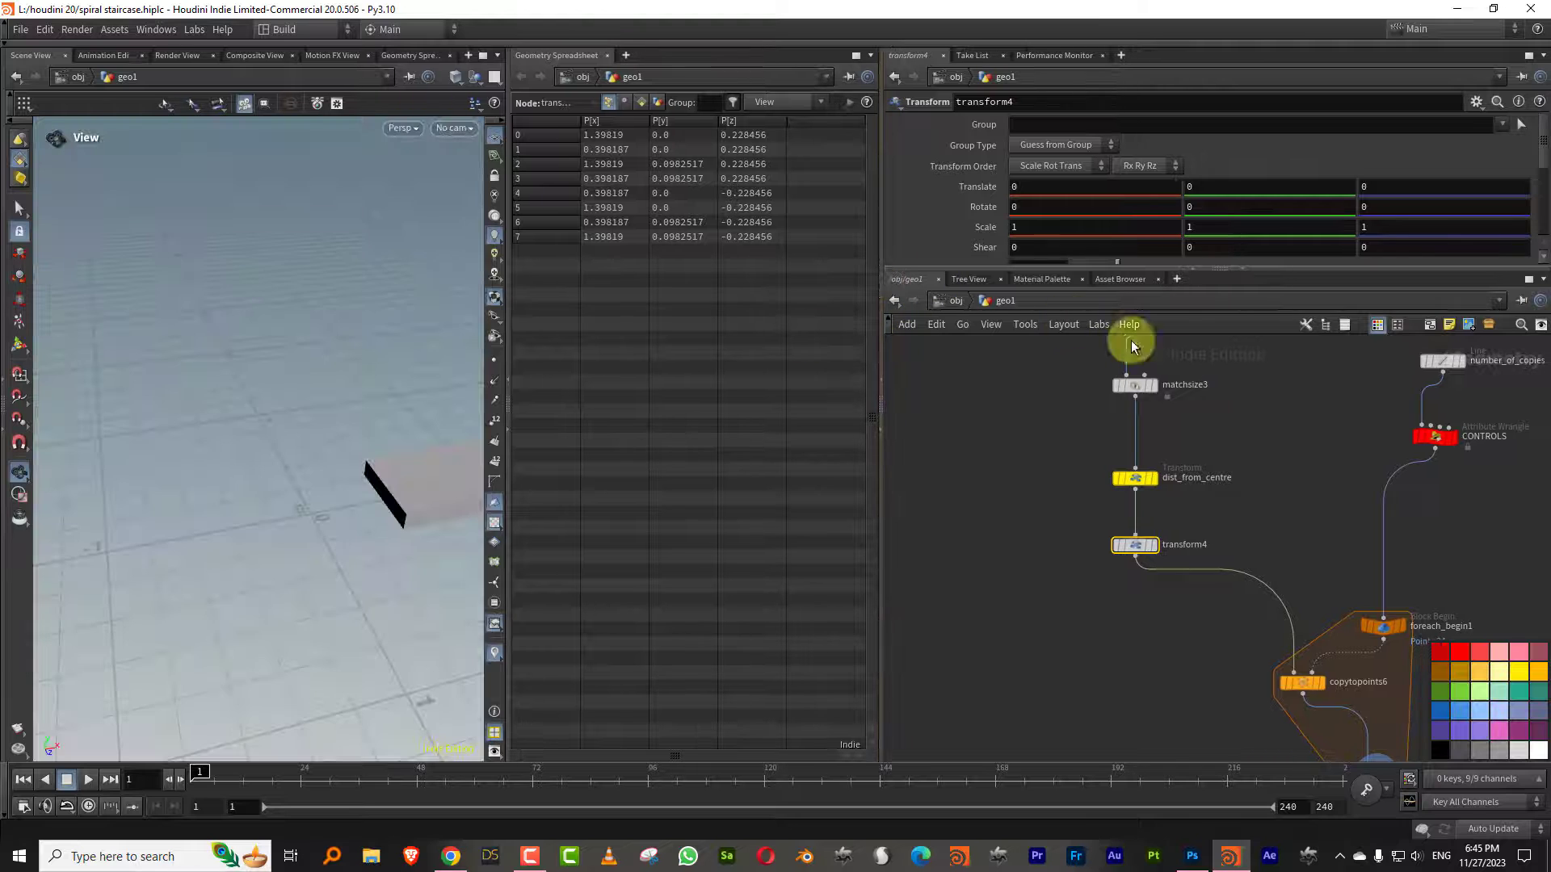
click(1268, 482)
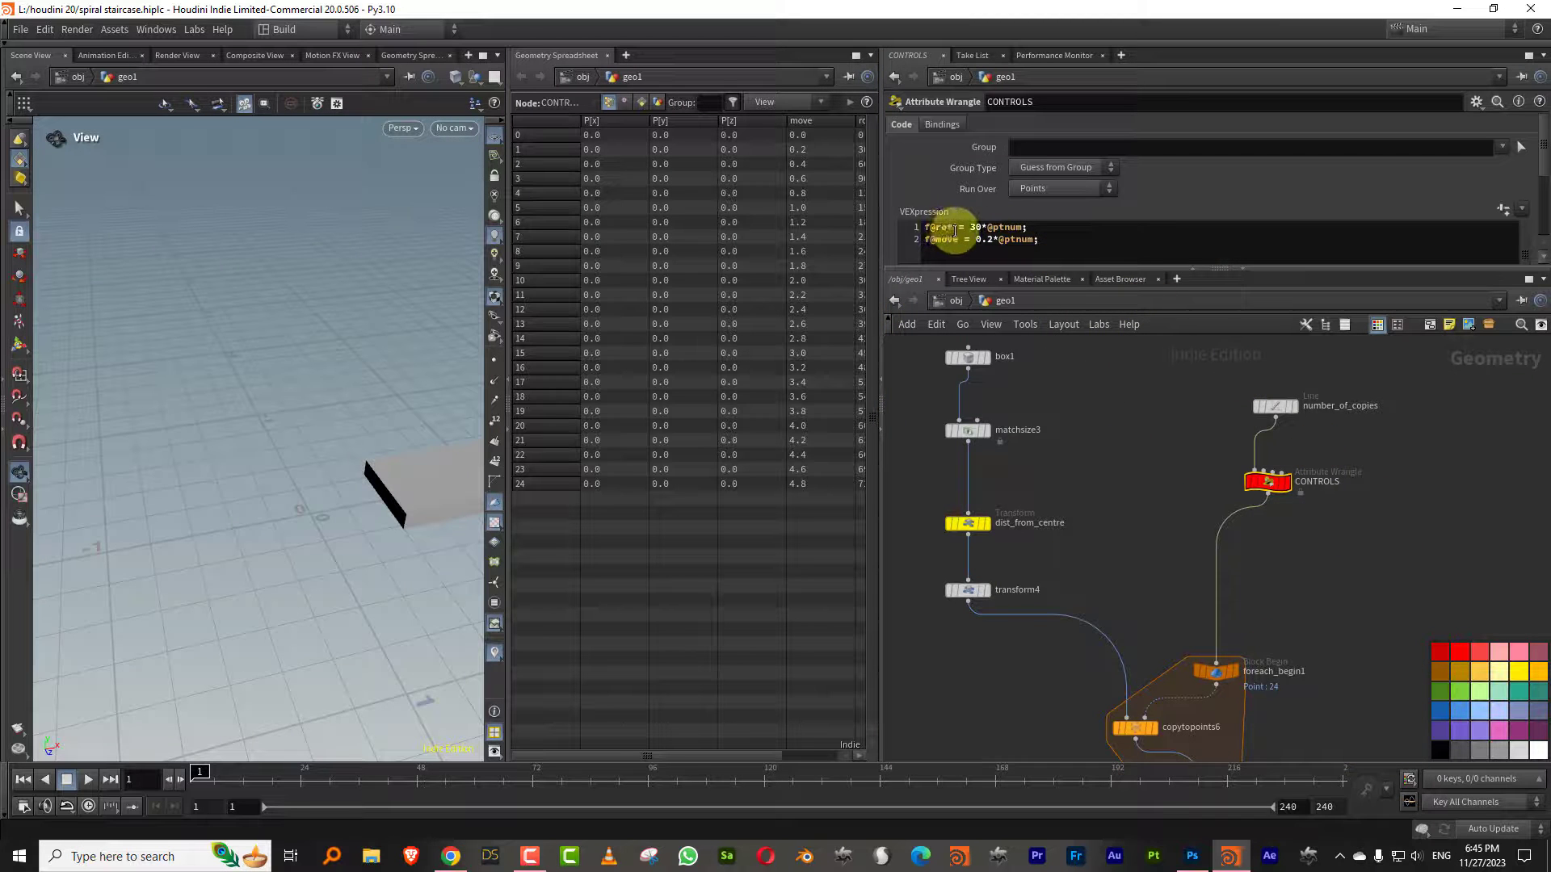
click(967, 589)
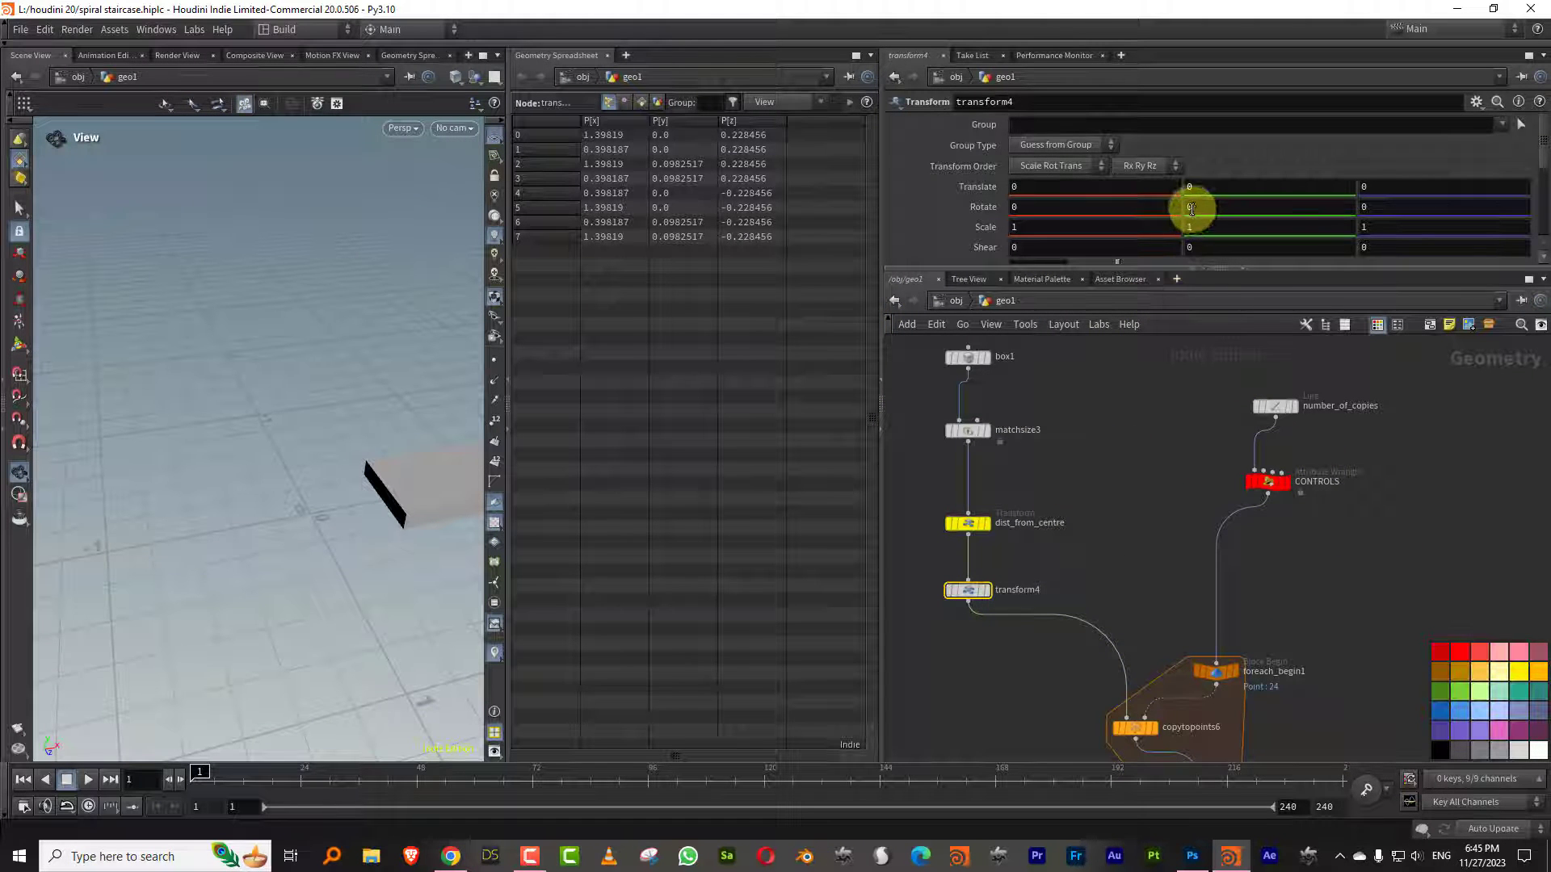
Try adjusting transform4's Y rotation and undo it, and widen the viewport to frame the whole step
middle_drag(1193, 207, 1224, 171)
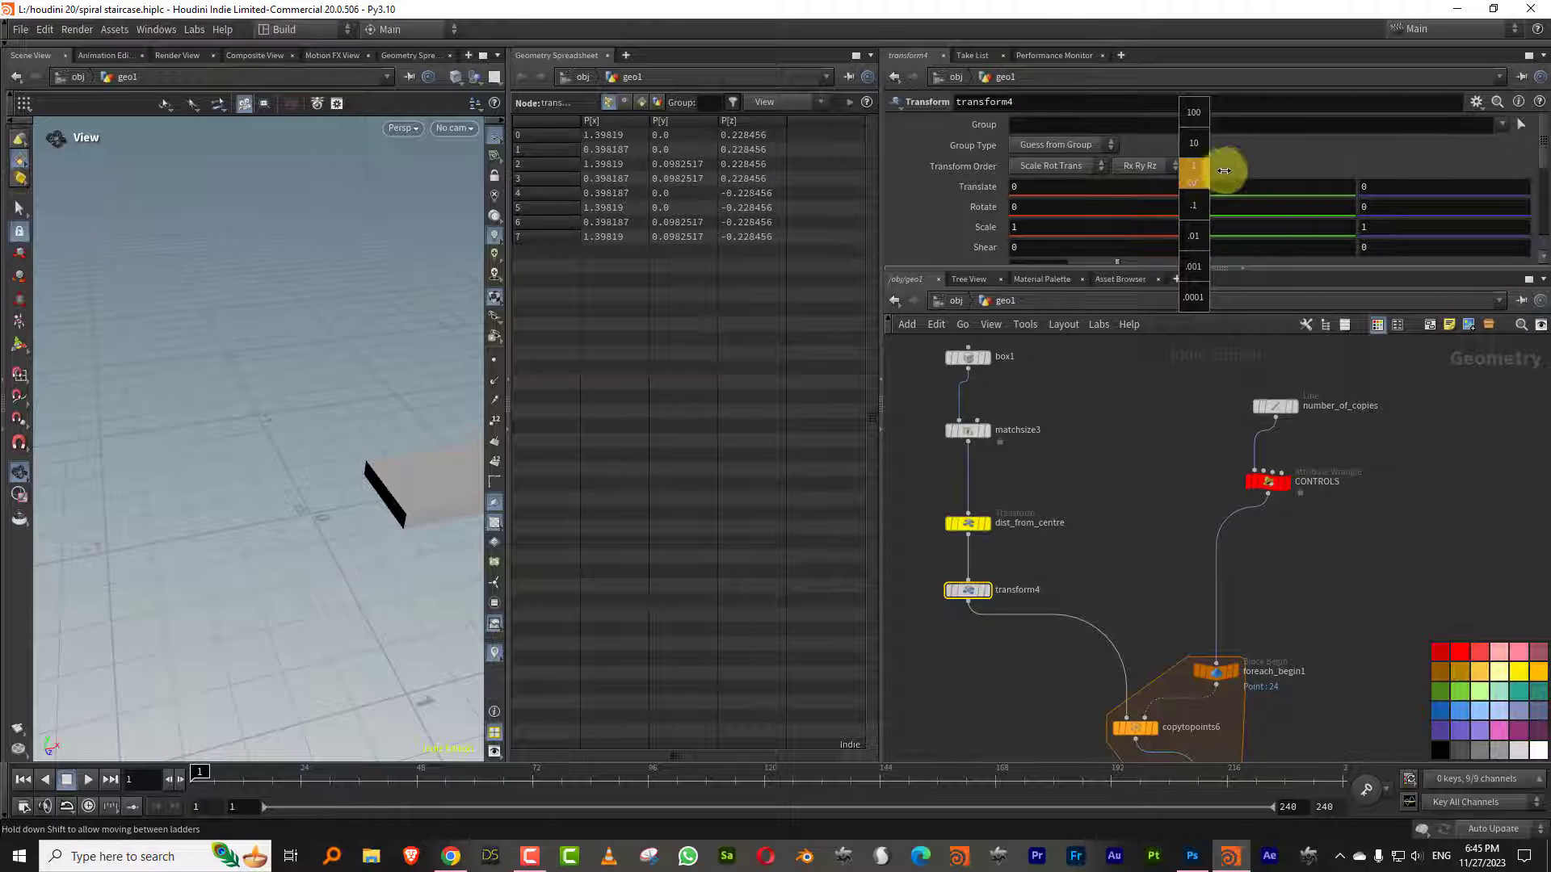
key(ctrl+z)
drag(509, 462, 612, 459)
middle_drag(491, 470, 373, 406)
right_drag(373, 406, 371, 424)
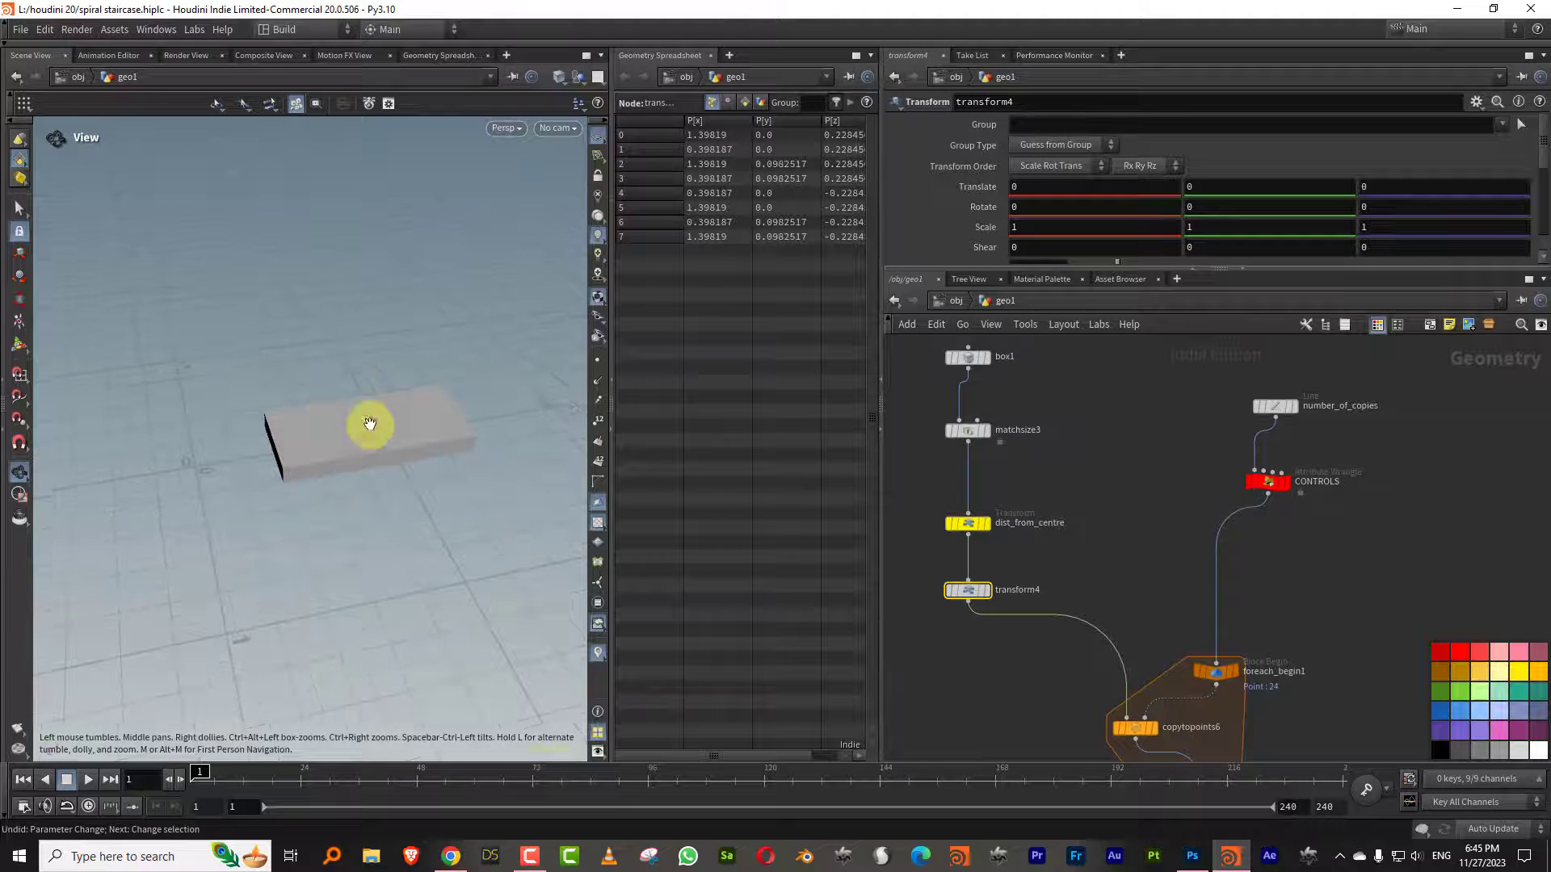
Start a point( expression in transform4's Y rotation
double_click(1196, 212)
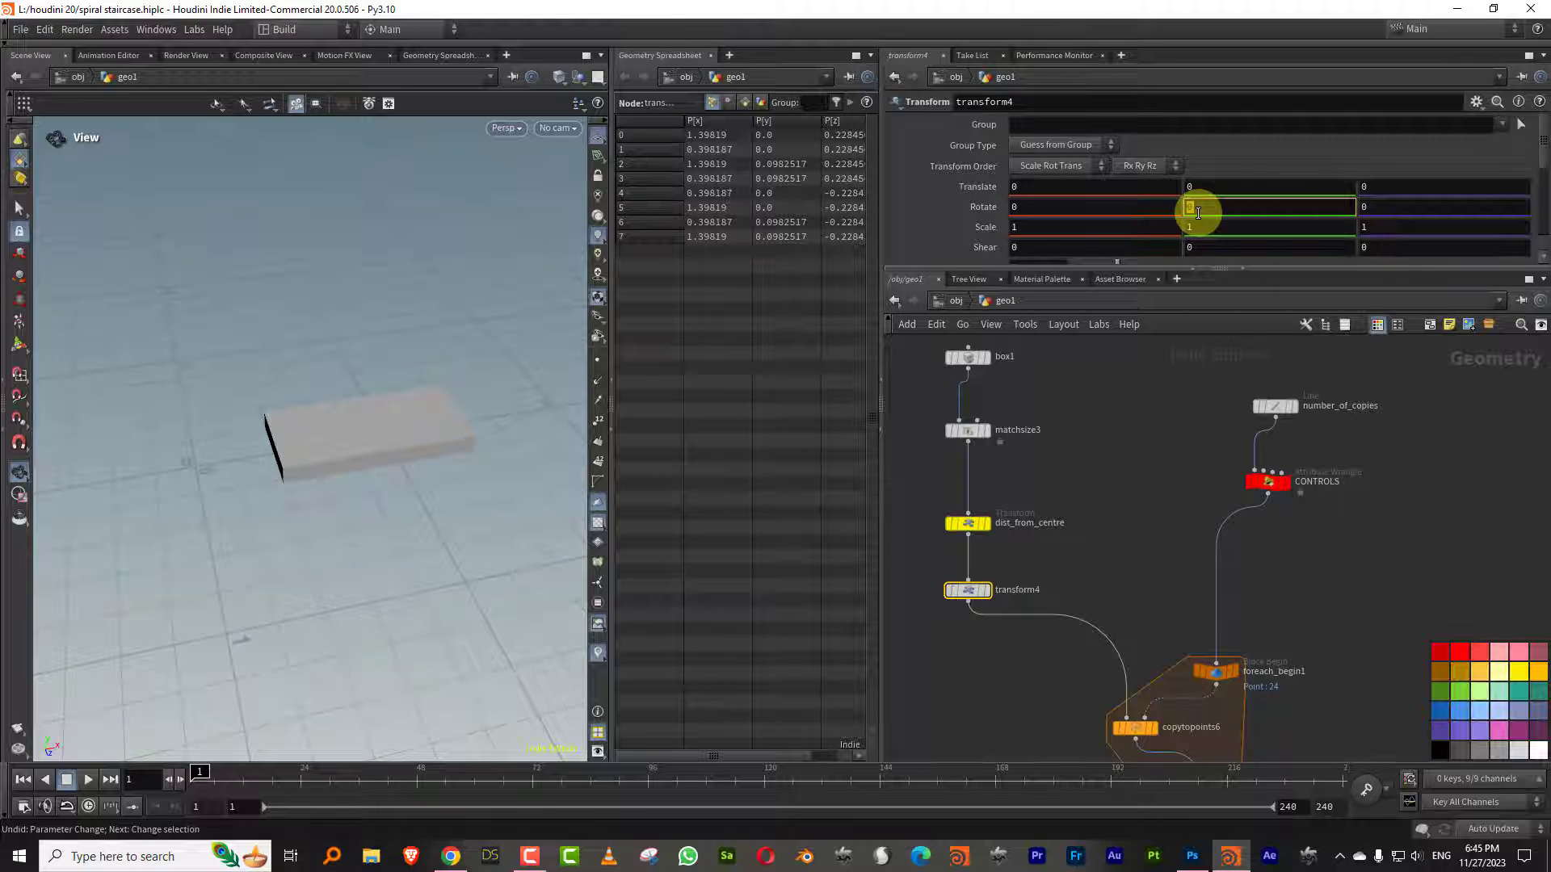
text(point)
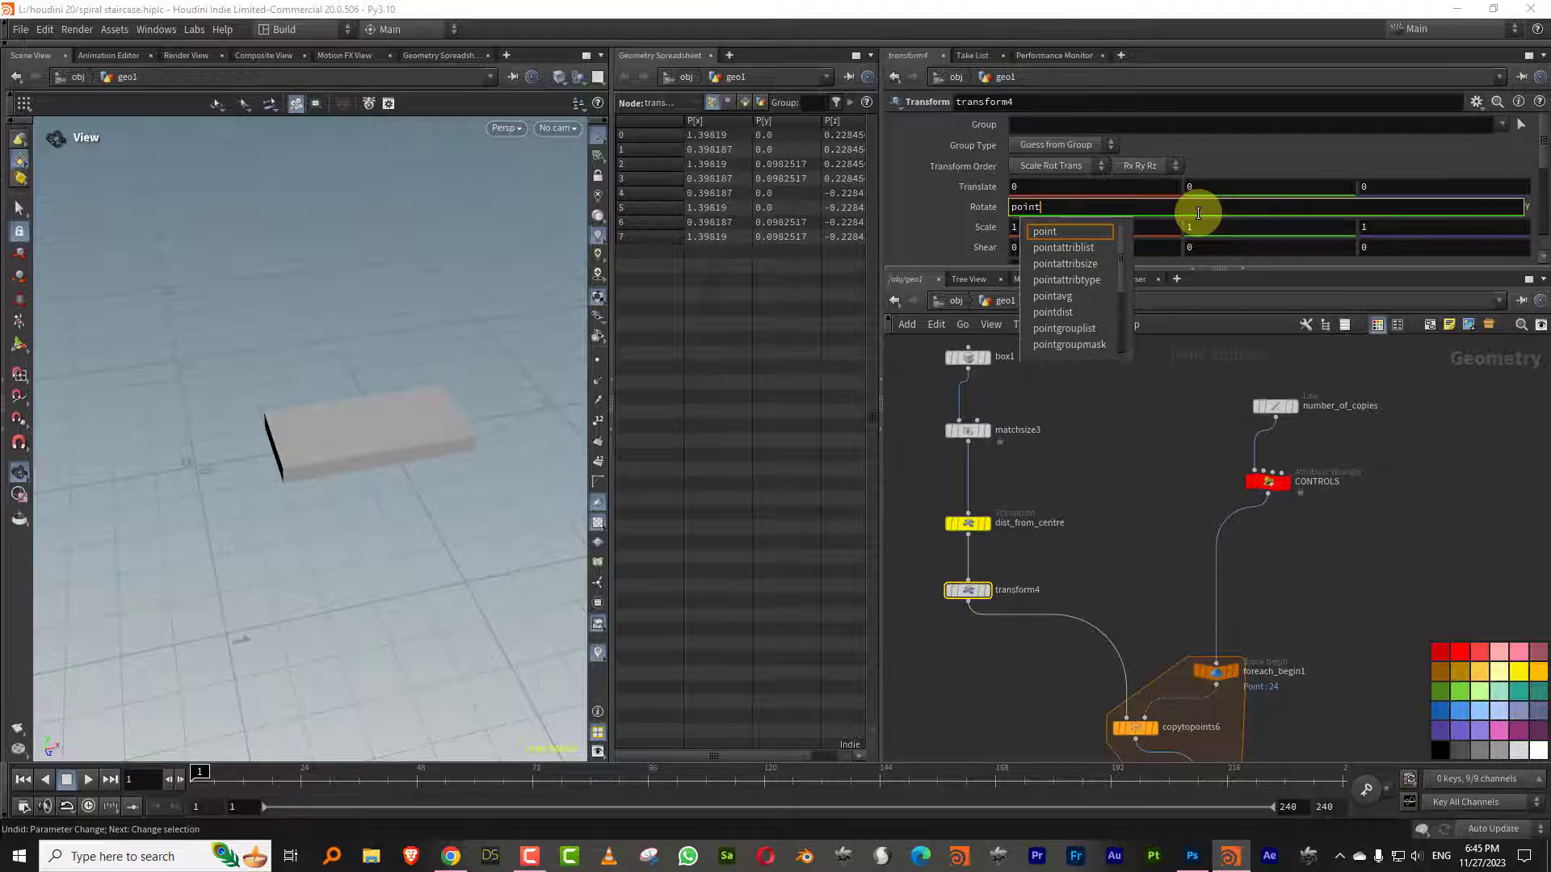
text(()
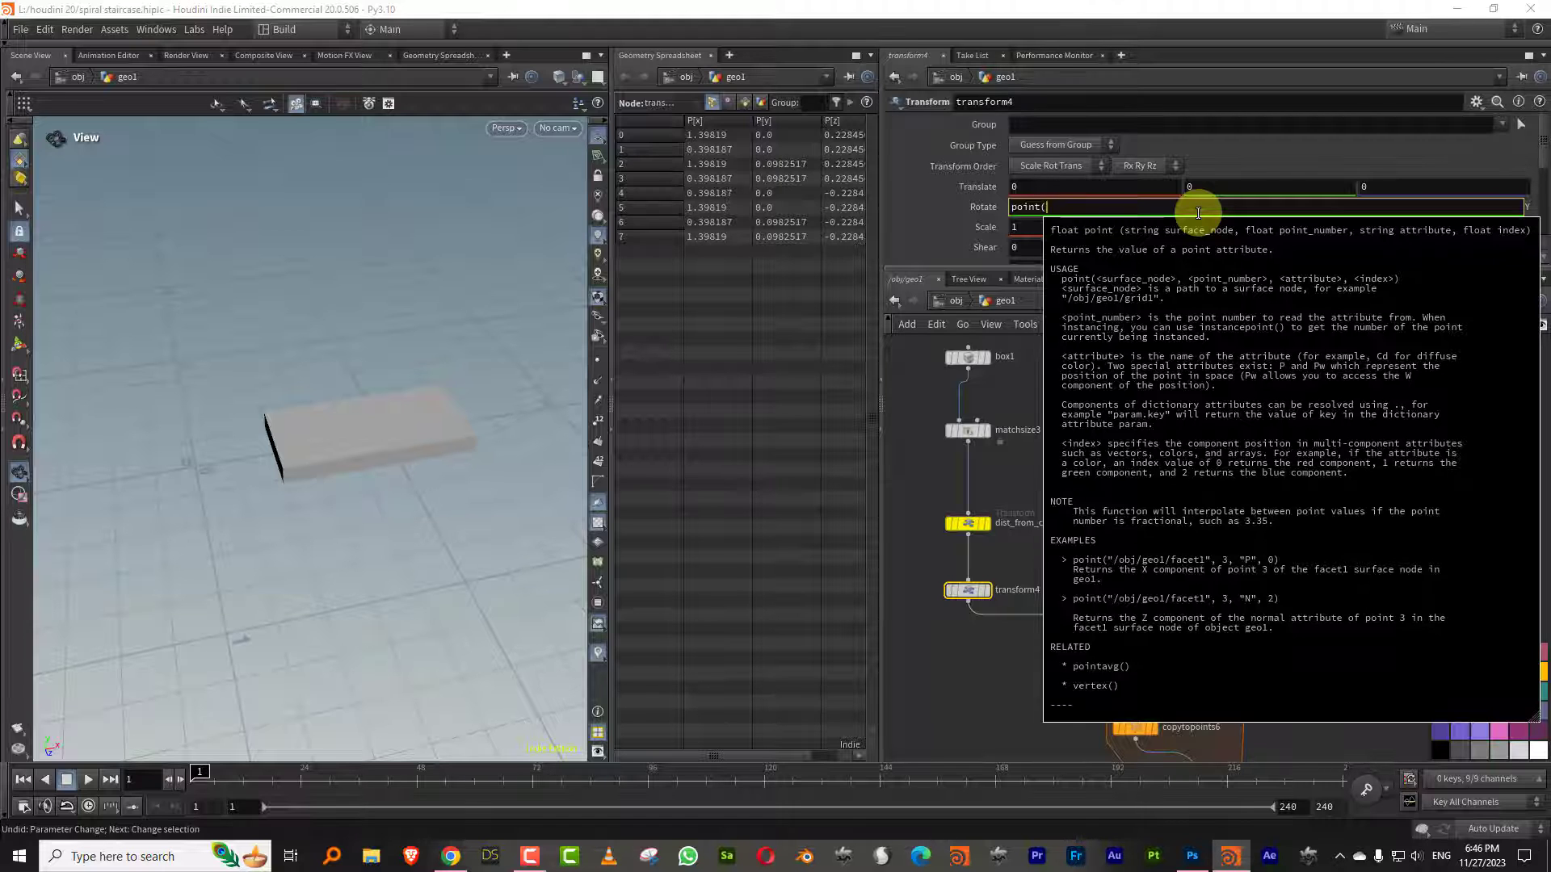
click(996, 478)
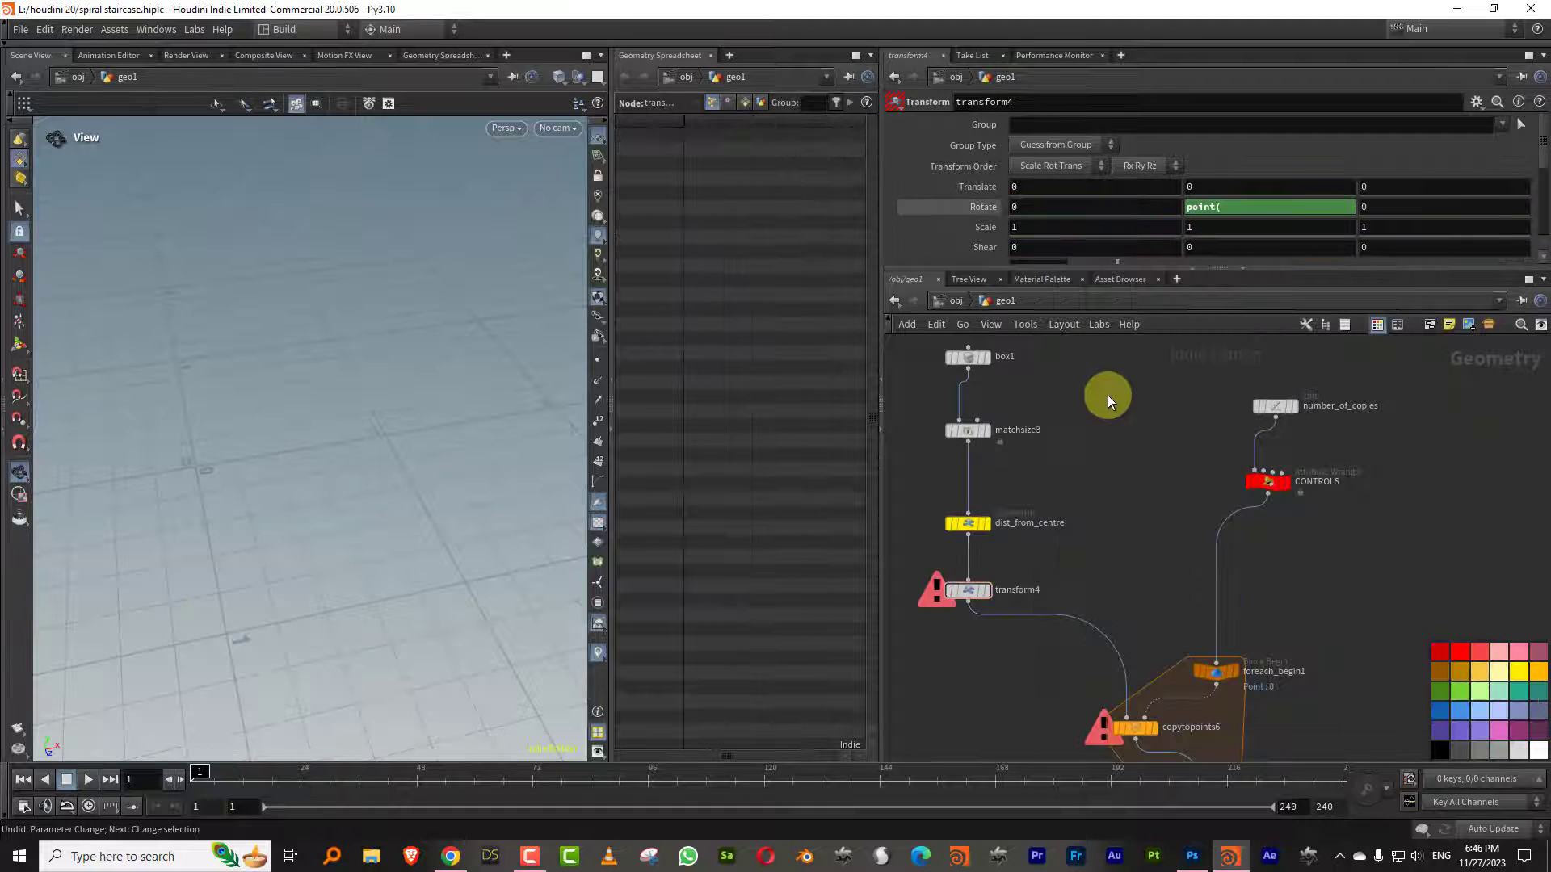
Rename the foreach_begin1 node as foreachA
scroll(1107, 395, down, 2)
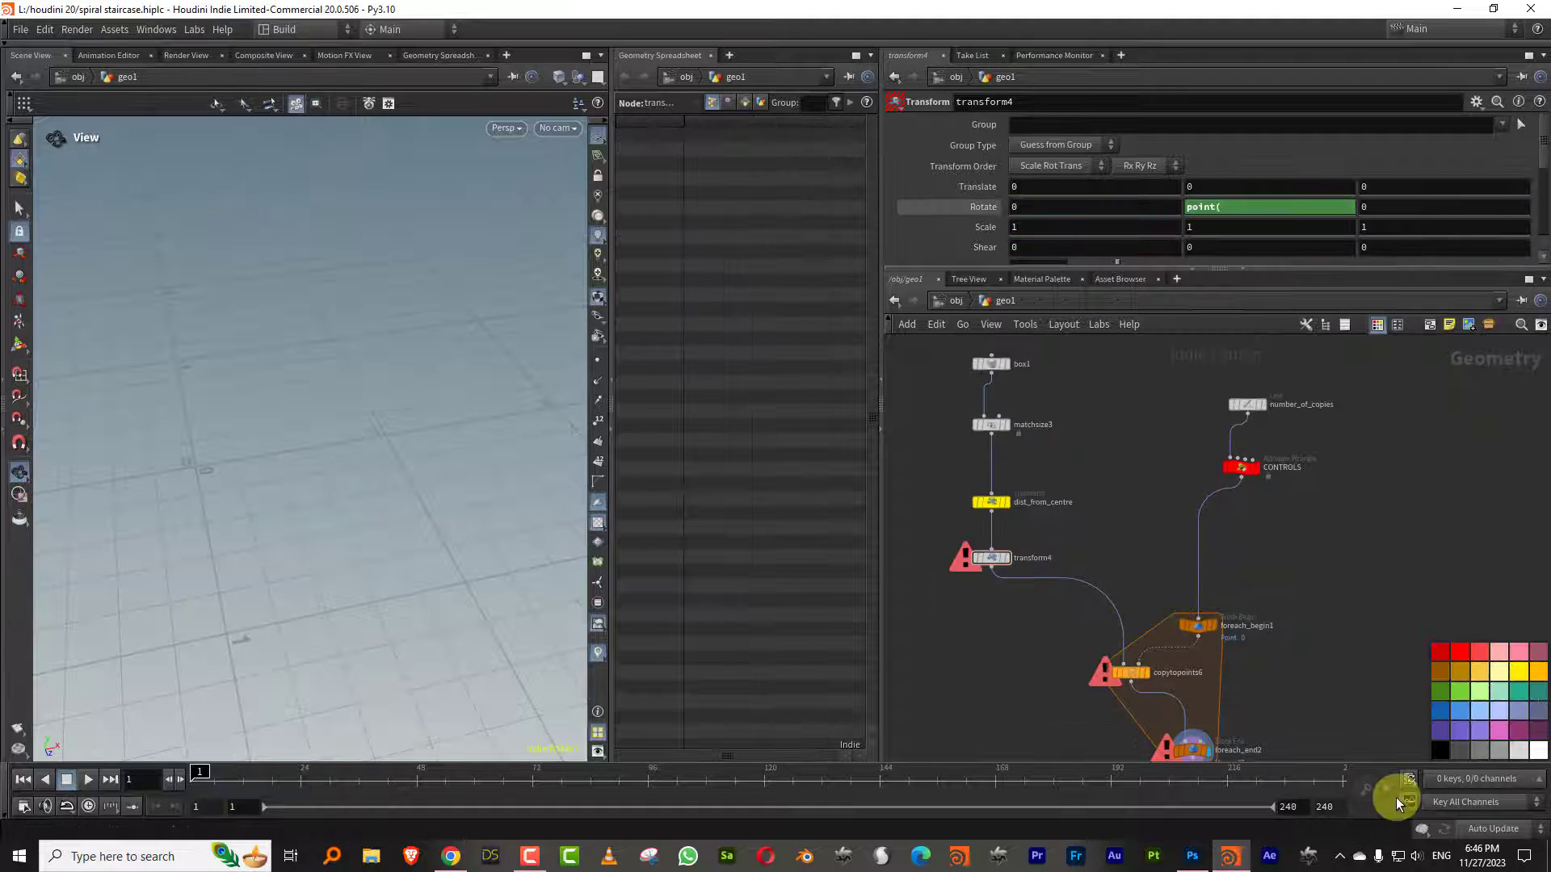
double_click(1246, 625)
key(Right)
key(BackSpace)
key(BackSpace)
key(BackSpace)
key(BackSpace)
key(BackSpace)
key(BackSpace)
key(BackSpace)
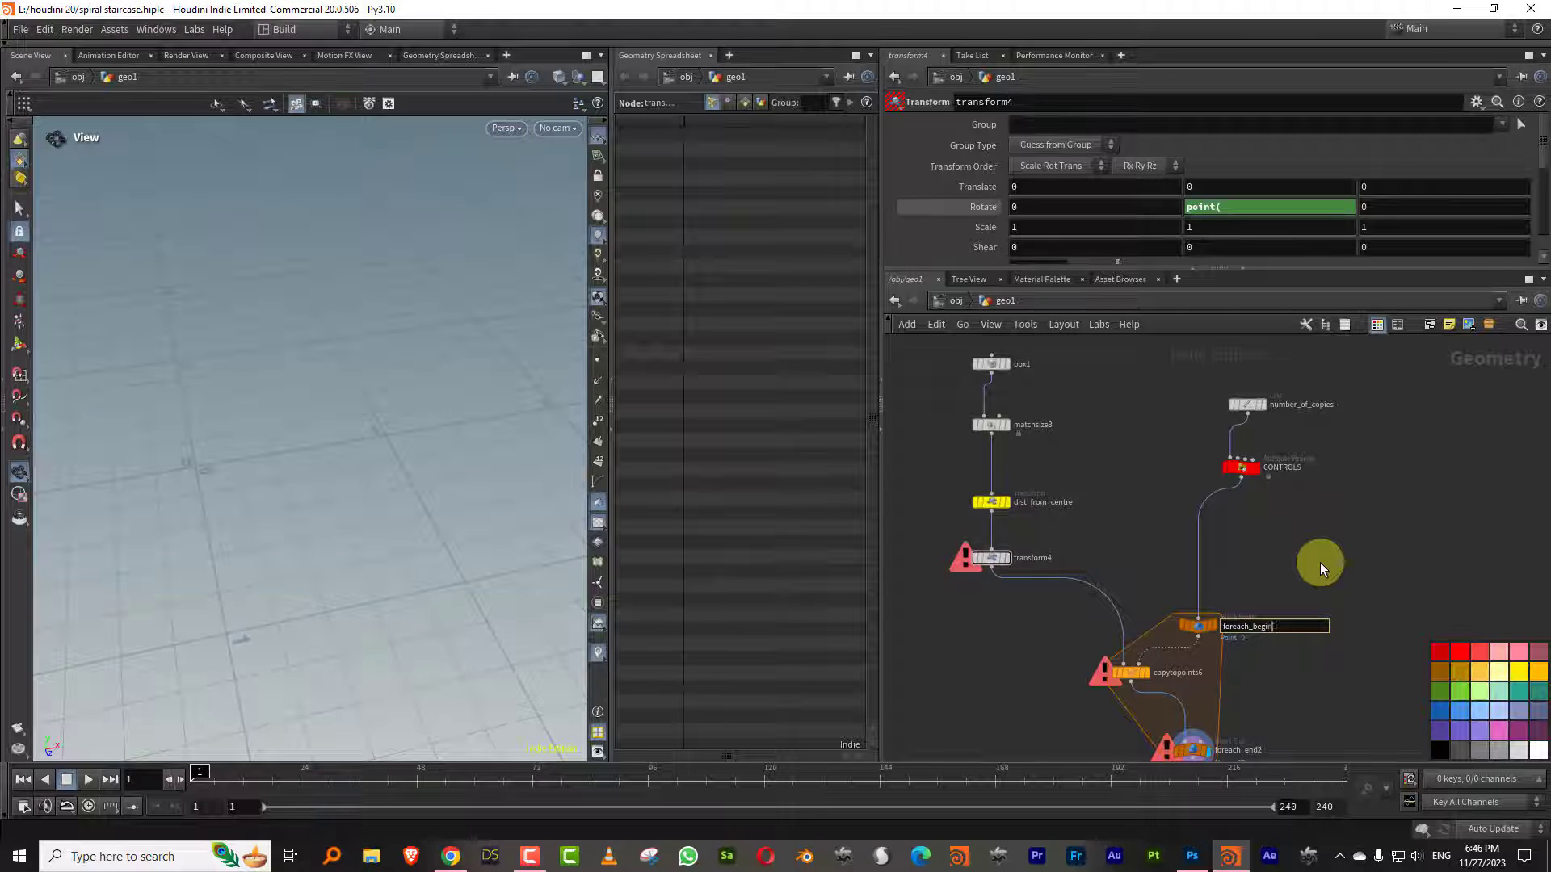
text(A)
key(Return)
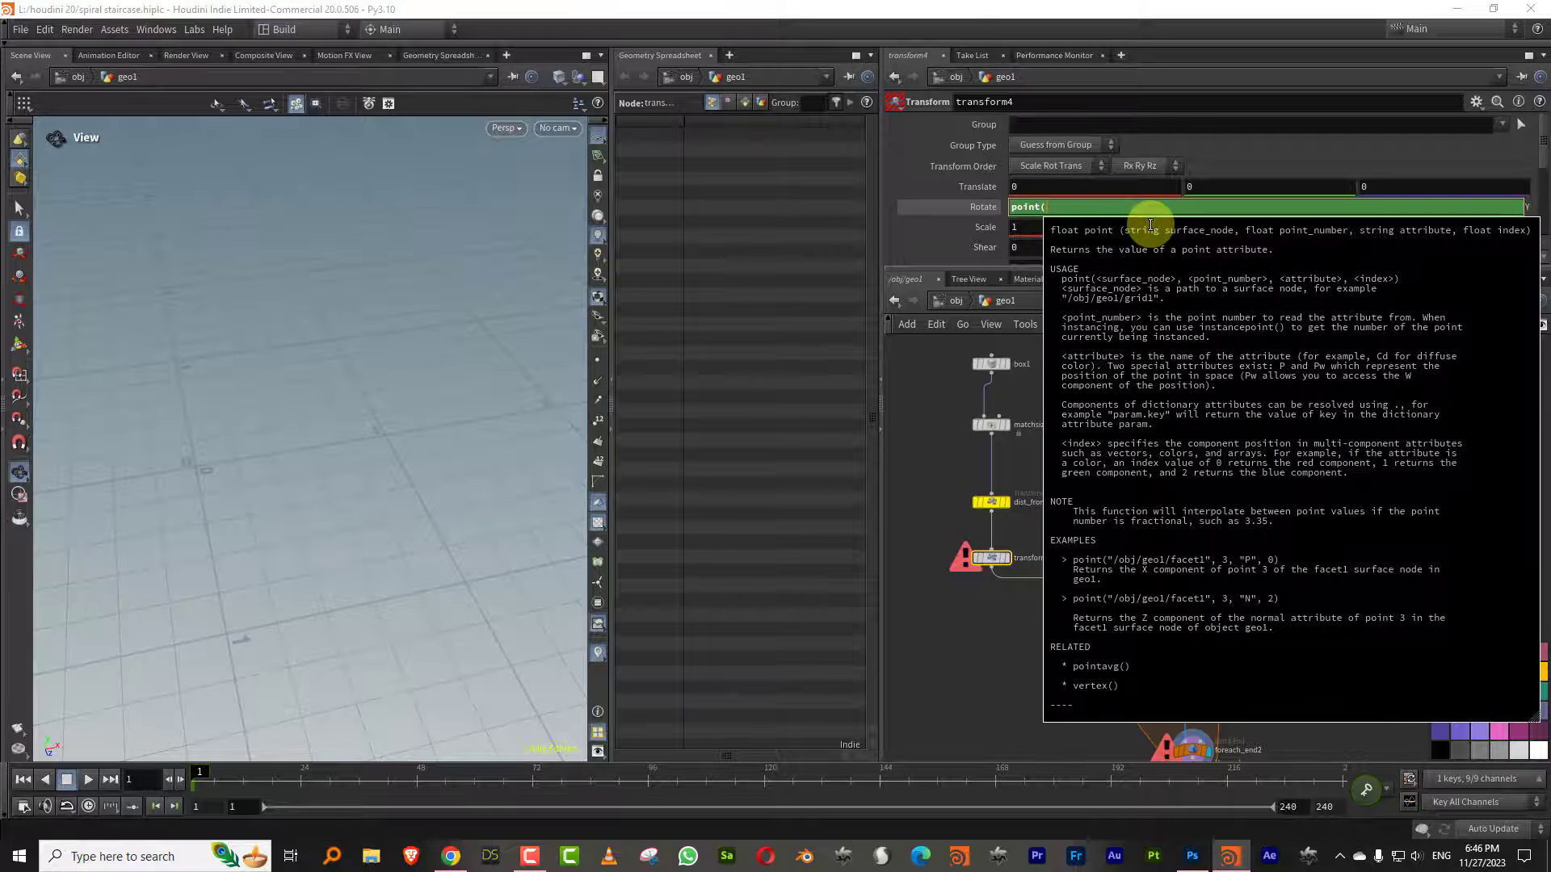
Complete transform4's Y rotation expression as point("../foreachA" , 0 , "rot" , 0)
text("..)
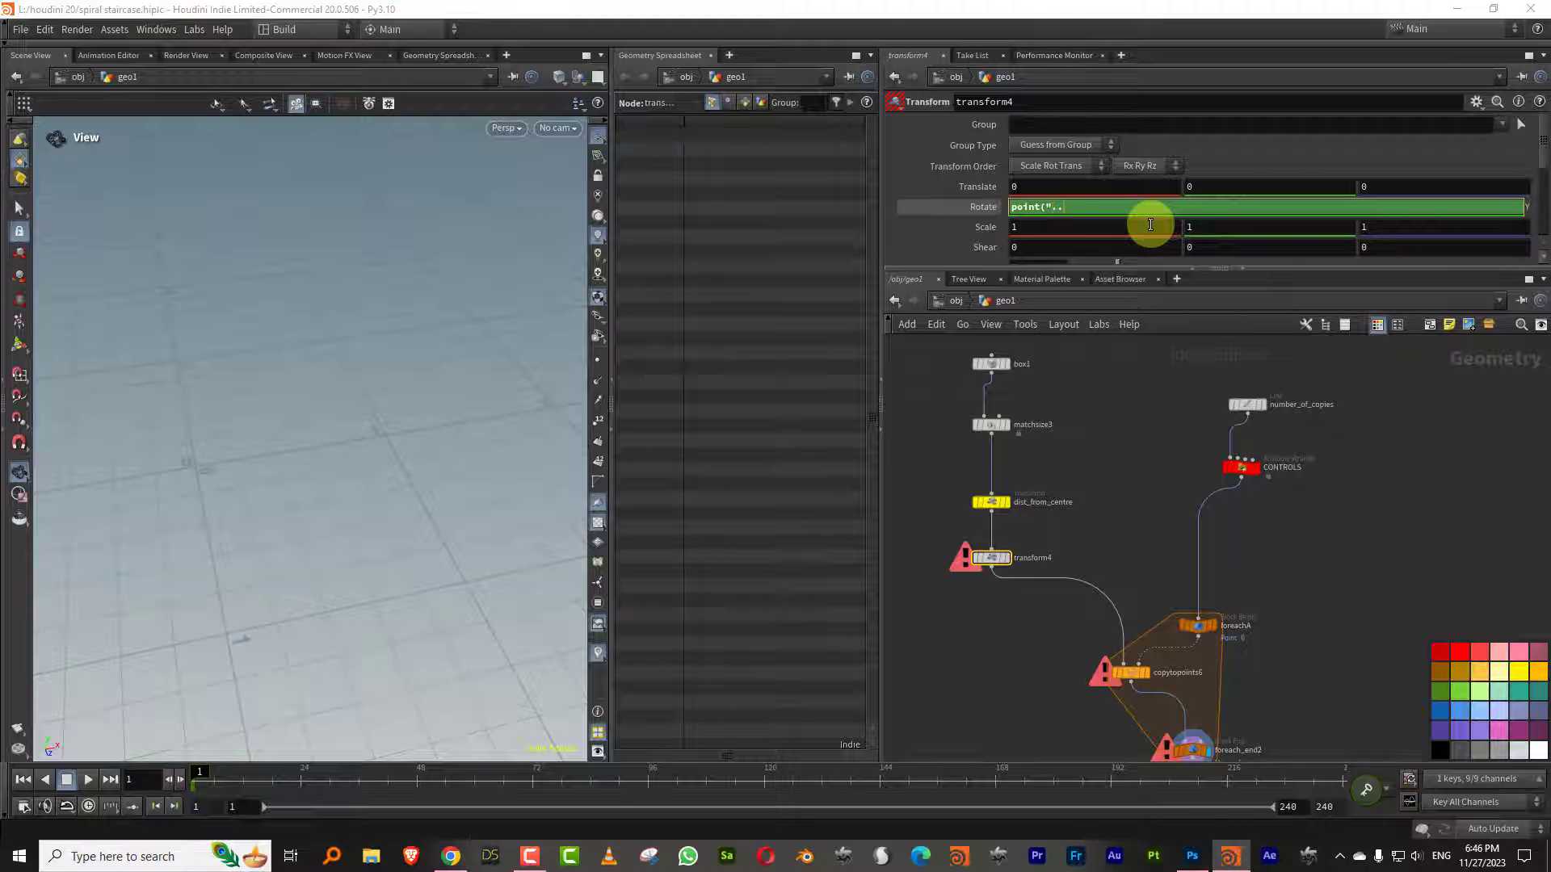
text(/fo)
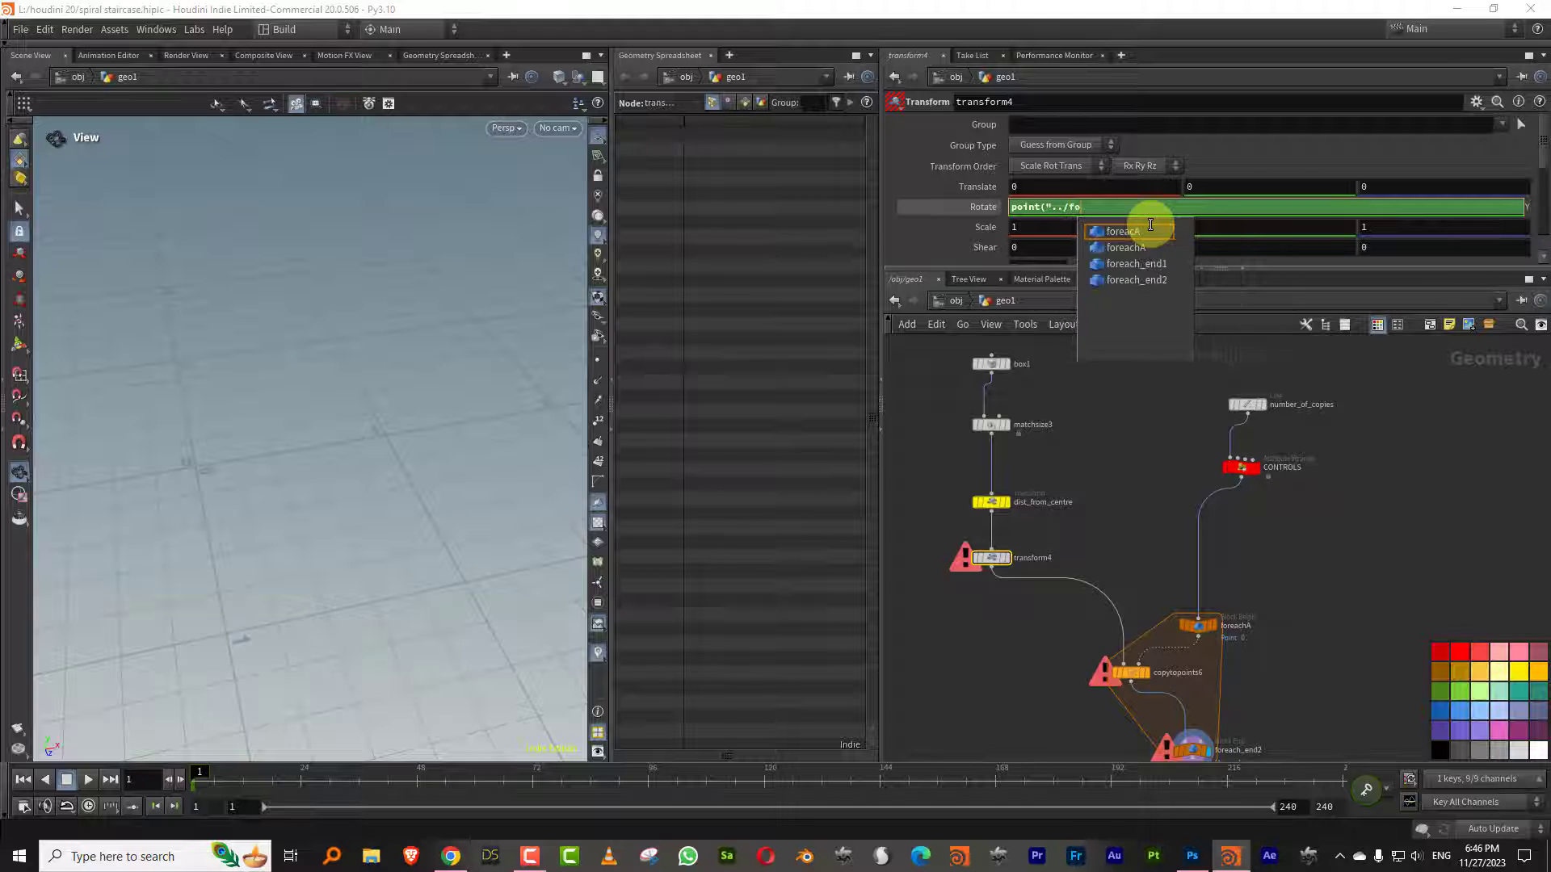
key(Down)
key(Return)
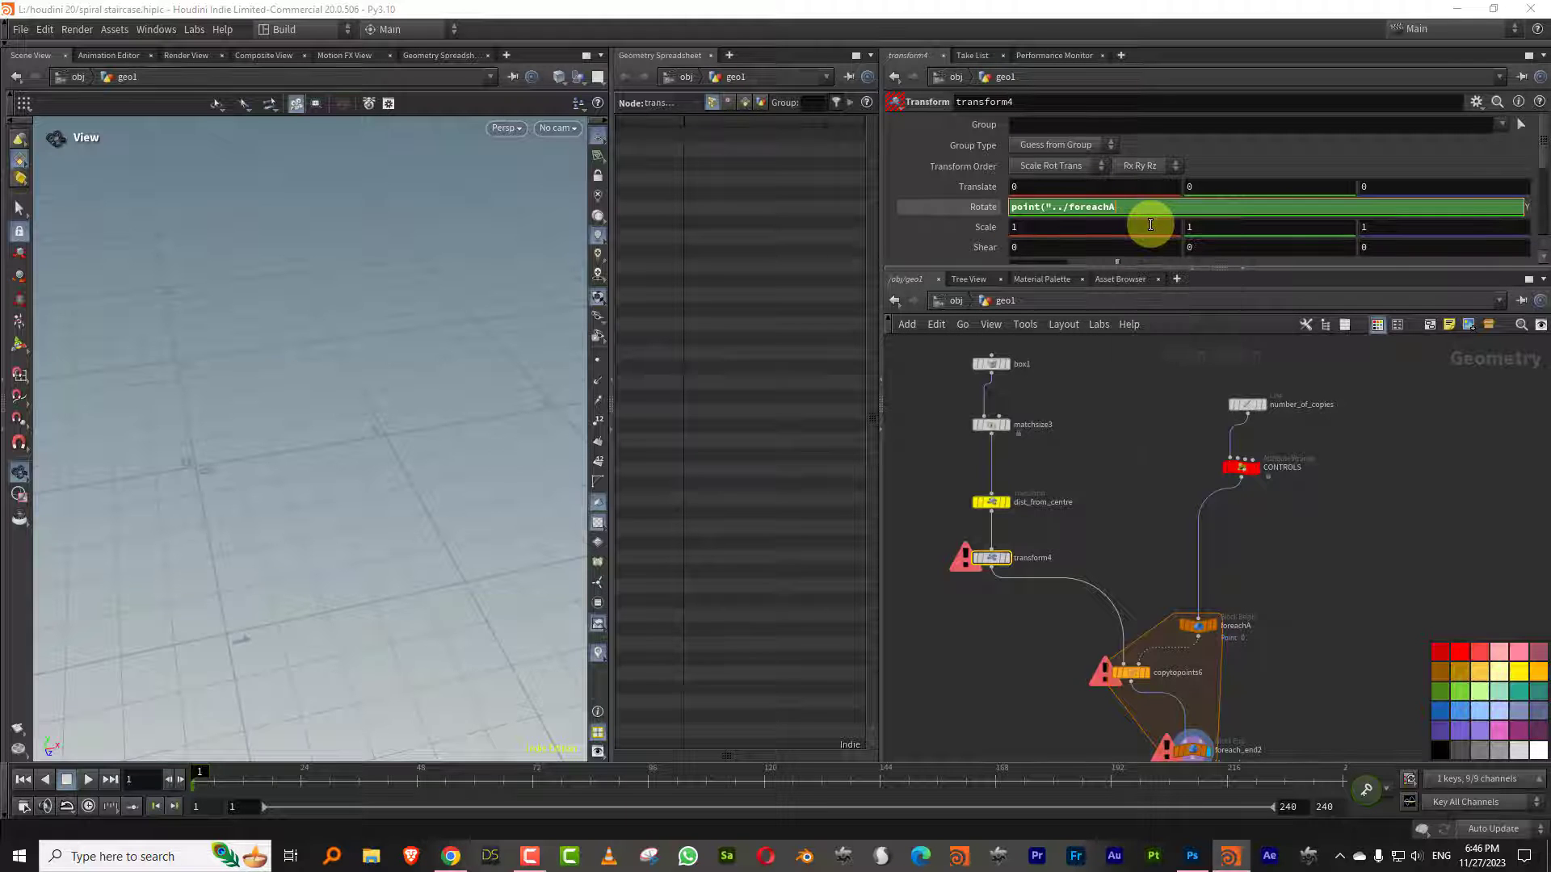
text(" , 0)
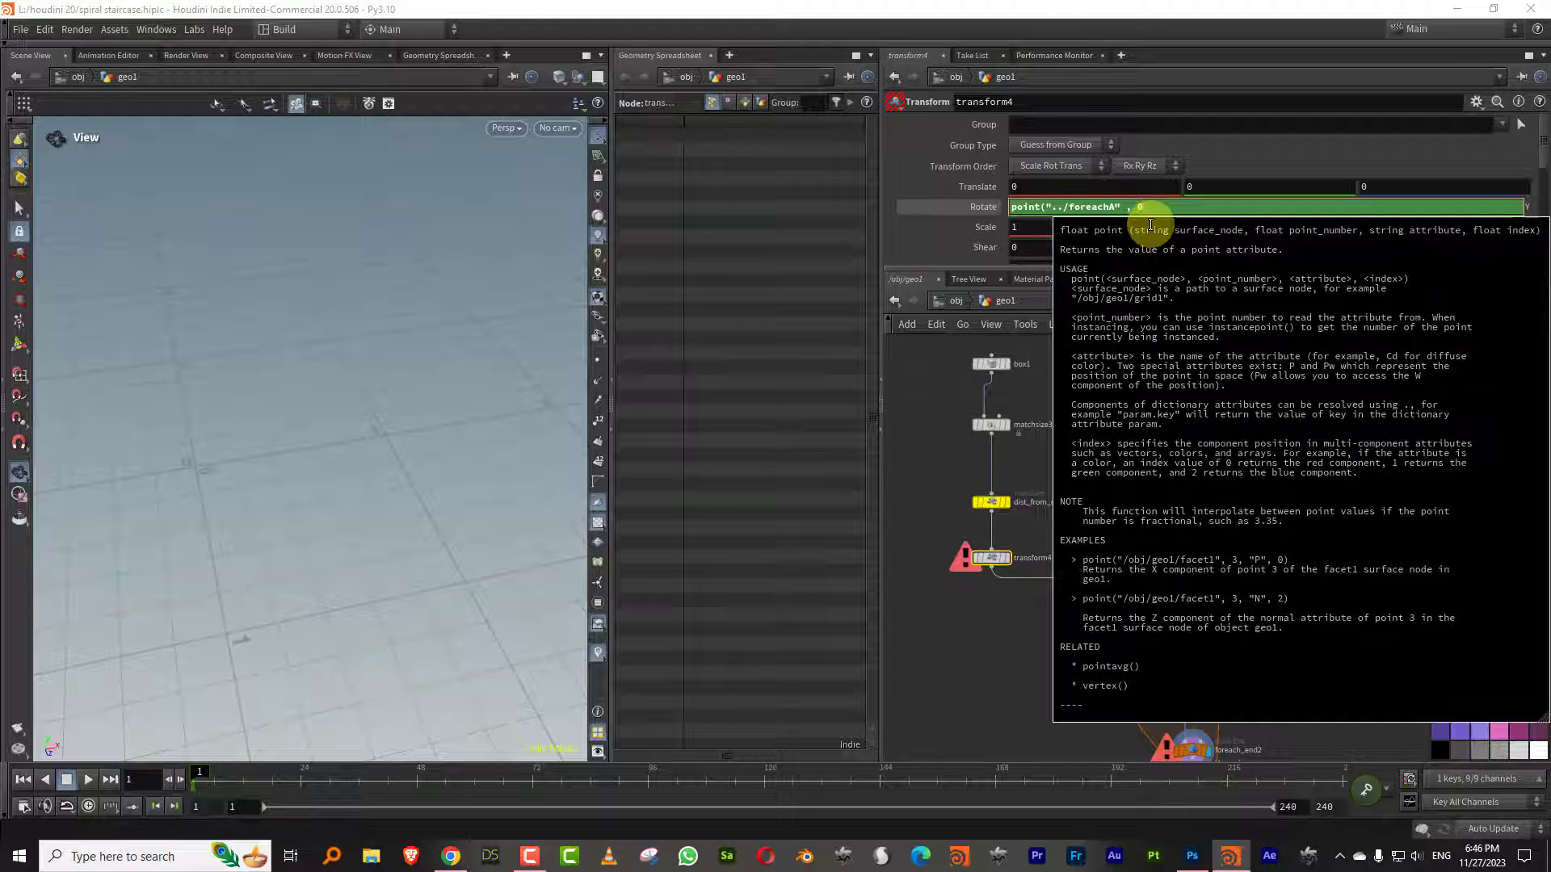
text(")
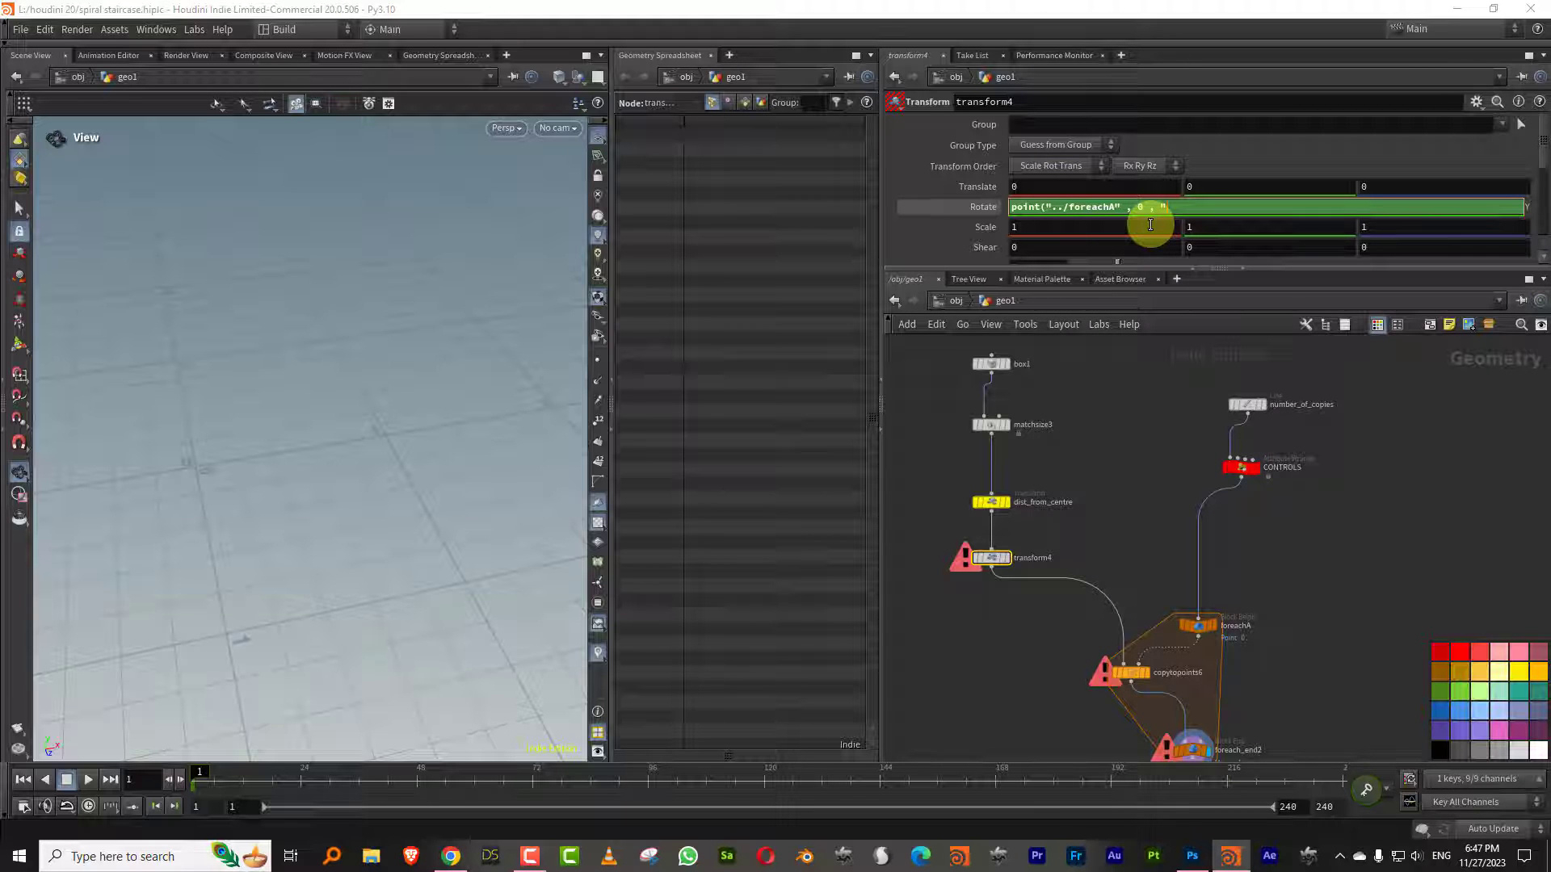
text(rot" ,)
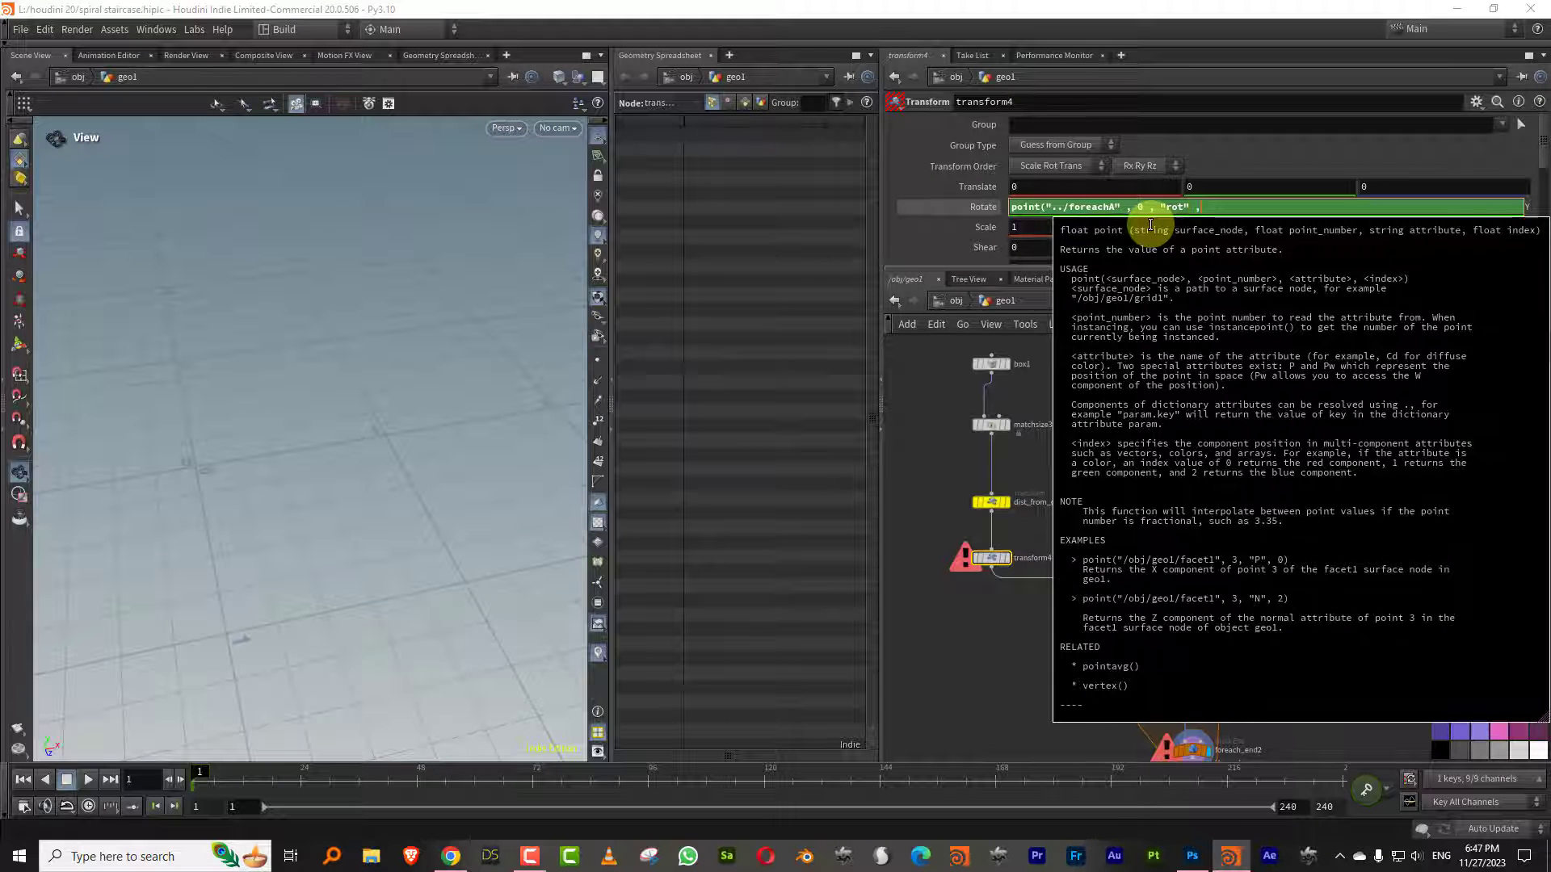
text( 0))
key(Return)
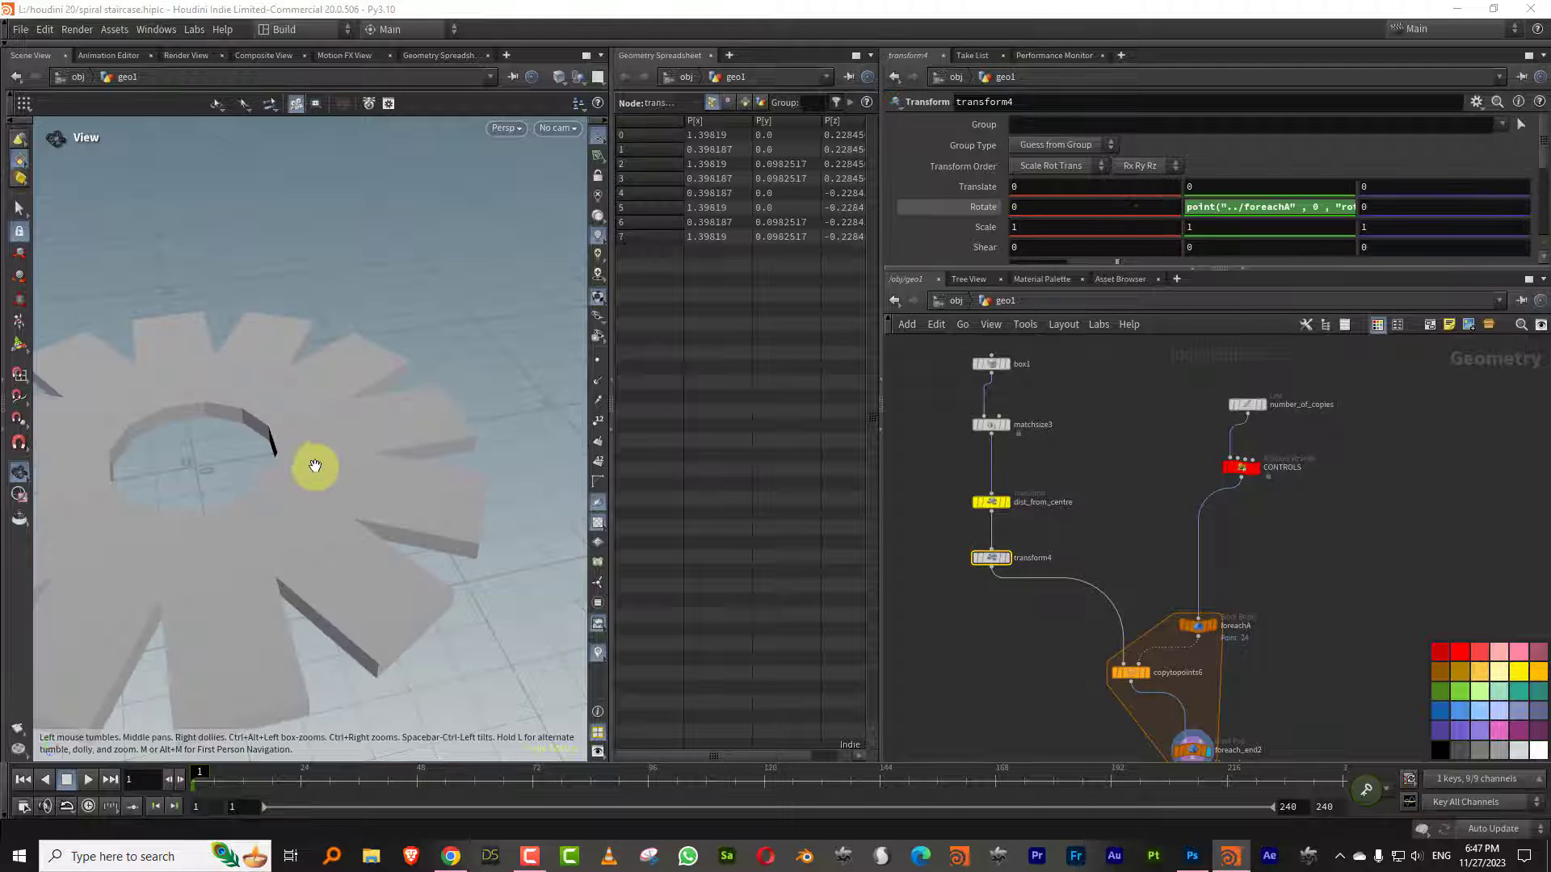
Widen the parameter pane and copy transform4's Y rotation expression into its Y translation
scroll(282, 501, down, 5)
drag(253, 544, 307, 428)
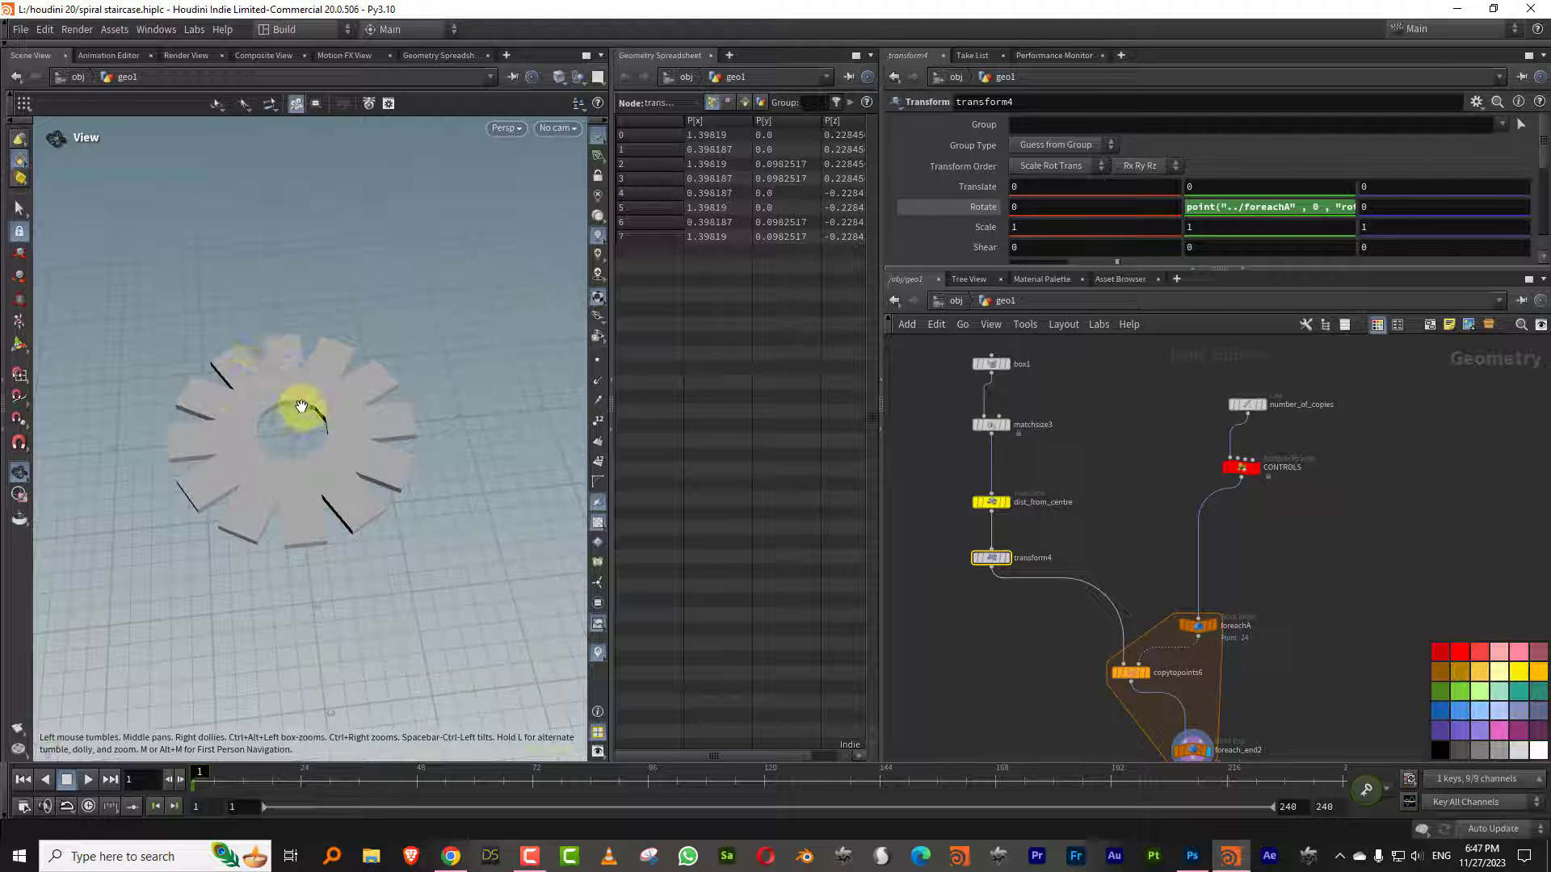
middle_drag(1102, 460, 1041, 573)
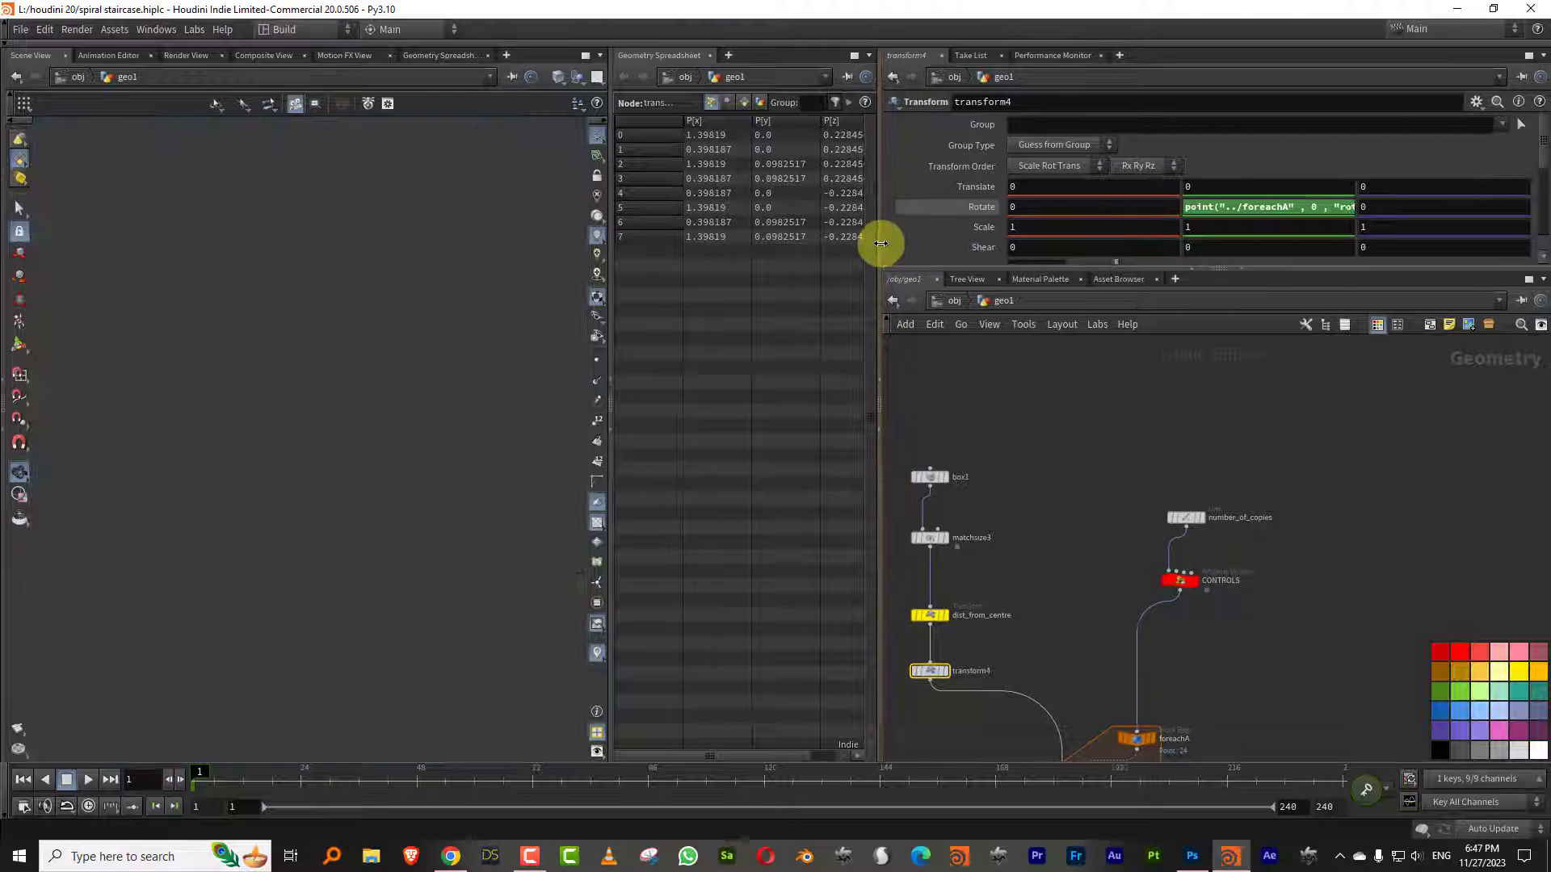
drag(882, 242, 743, 242)
click(1098, 209)
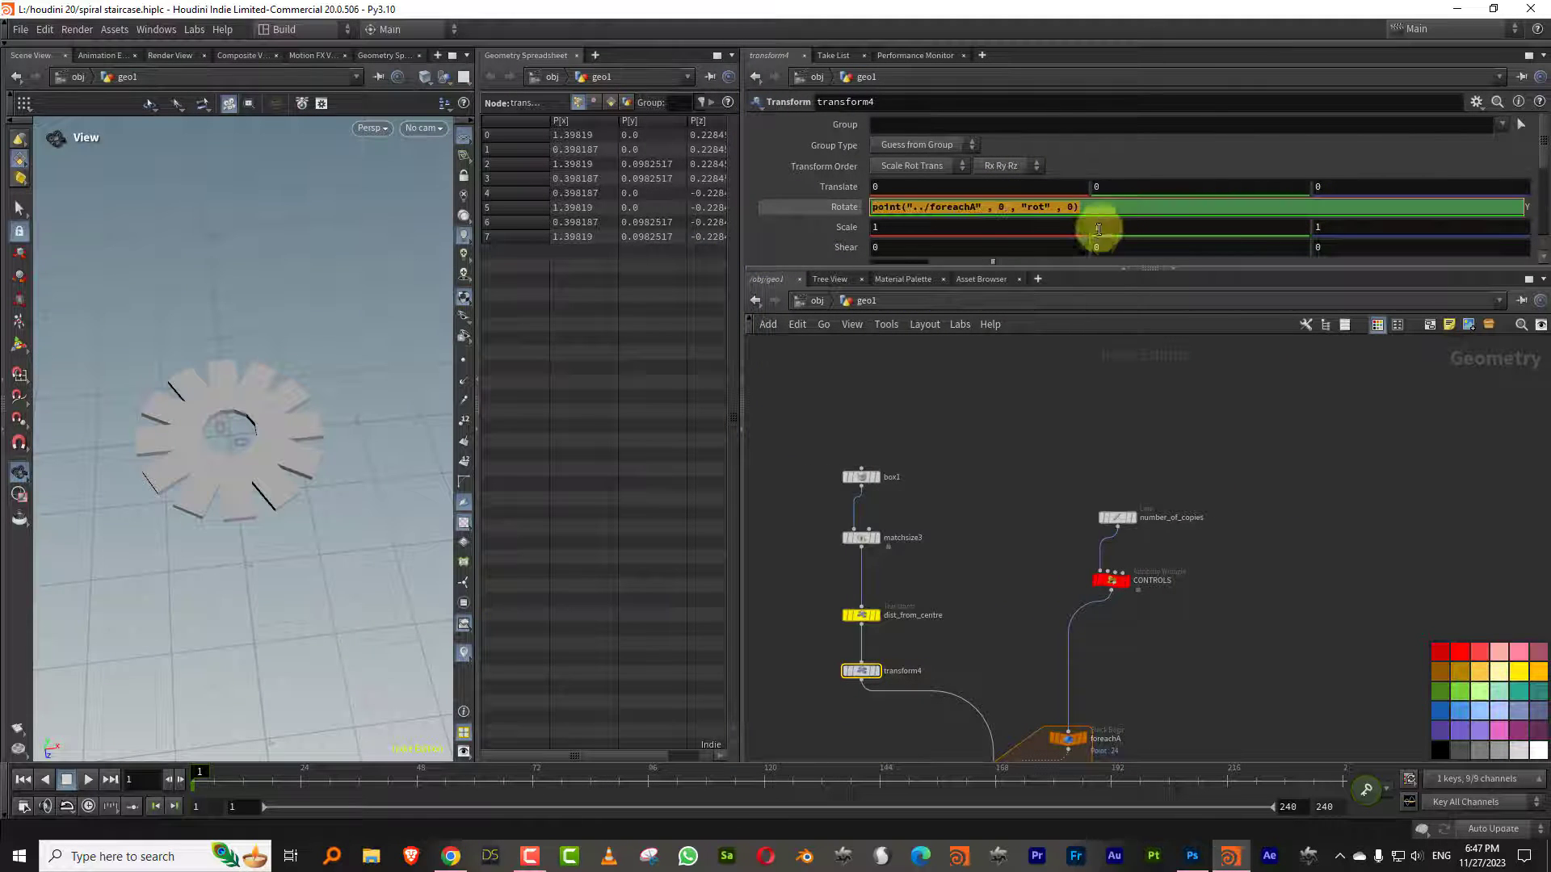
click(1123, 187)
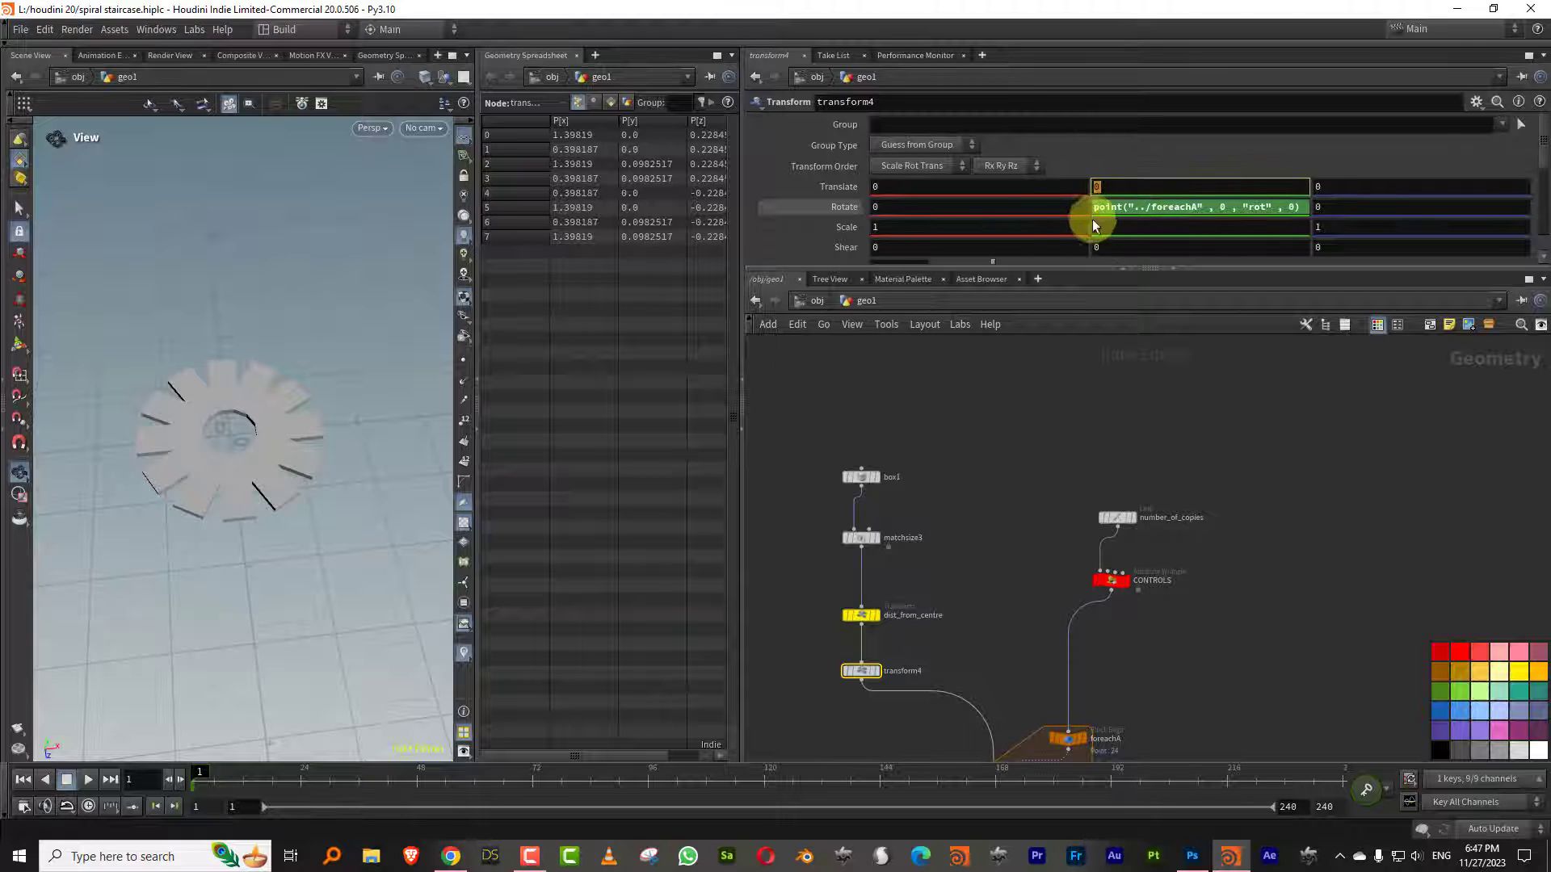
text(point("../foreachA" , 0 , "rot" , 0))
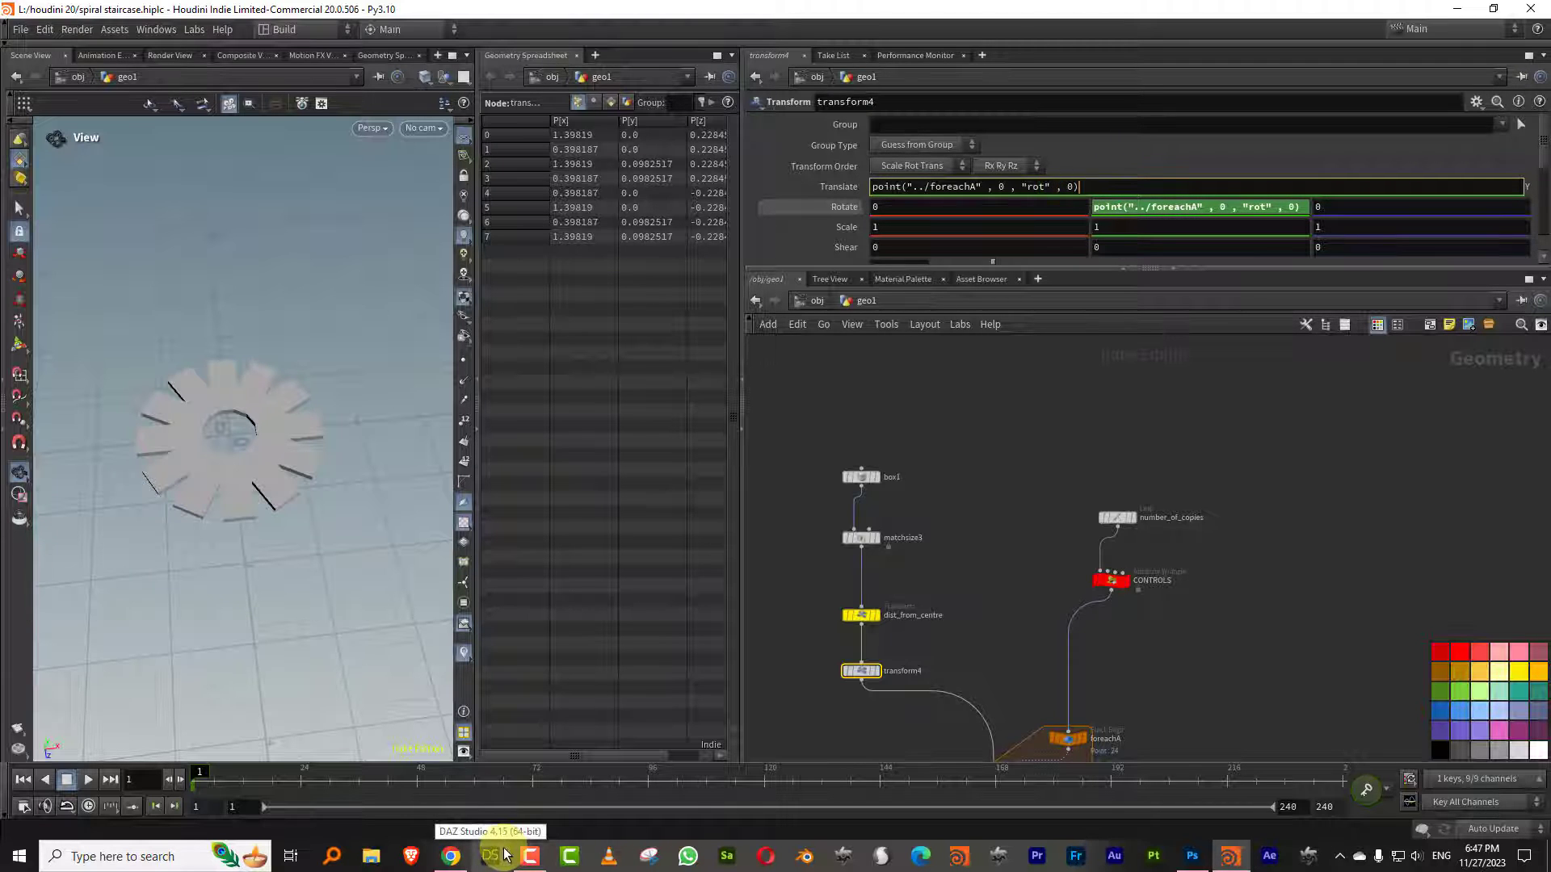
Change the attribute name in transform4's Y translation expression to "move"
key(Left)
key(Left)
key(Left)
key(BackSpace)
key(BackSpace)
key(BackSpace)
text(move)
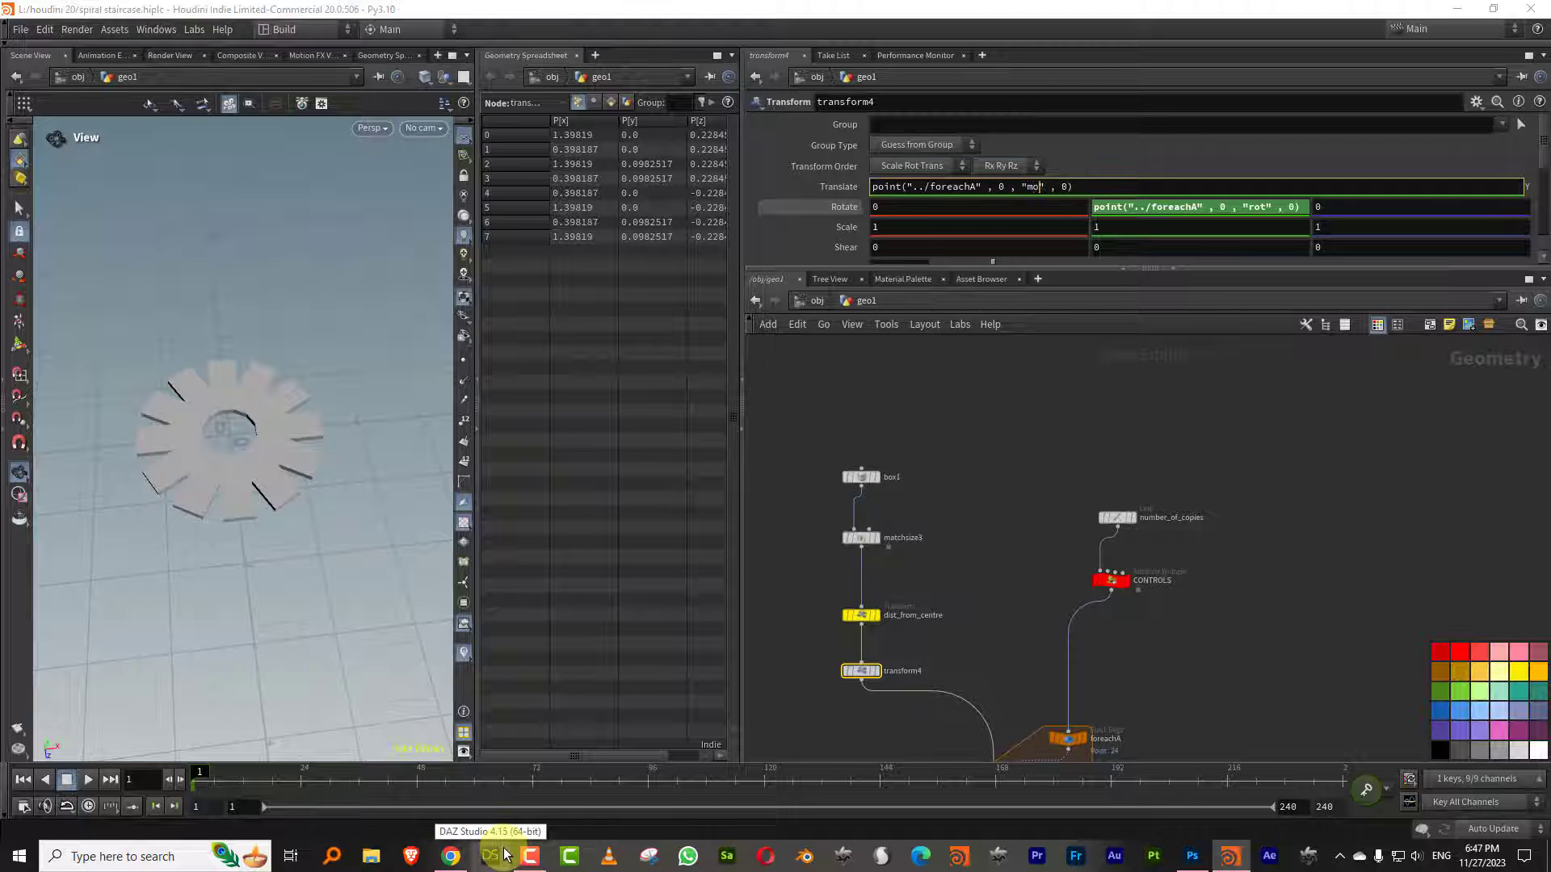
key(Return)
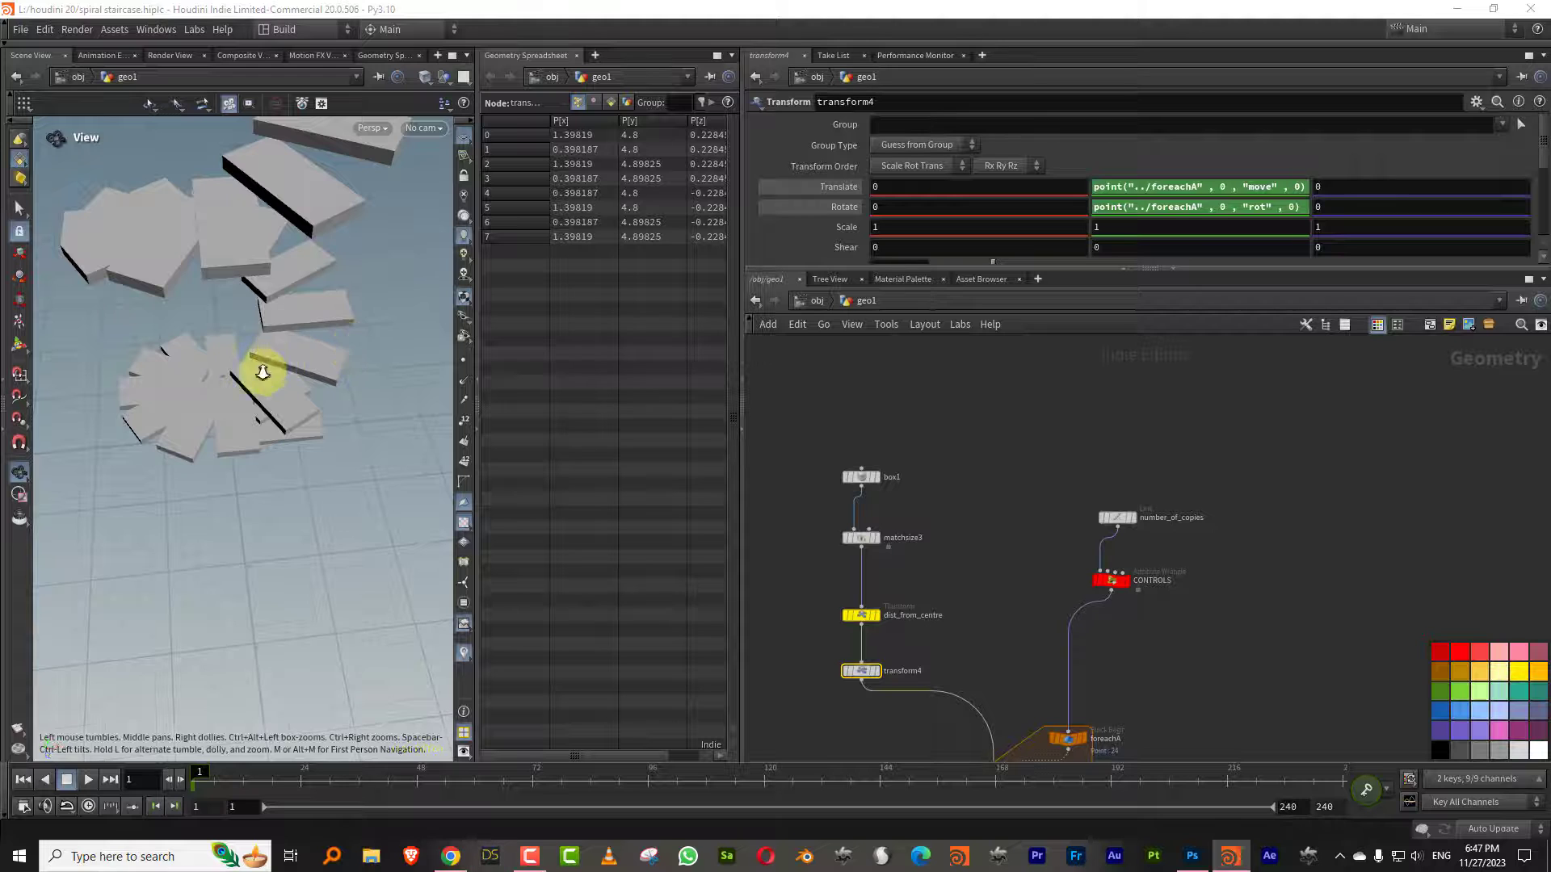
Move number_of_copies and CONTROLS closer to foreachA, and show the CONTROLS code in a taller parameter pane
scroll(263, 371, down, 3)
drag(263, 371, 226, 383)
middle_drag(1172, 576, 1145, 473)
drag(1182, 381, 1074, 527)
click(1072, 529)
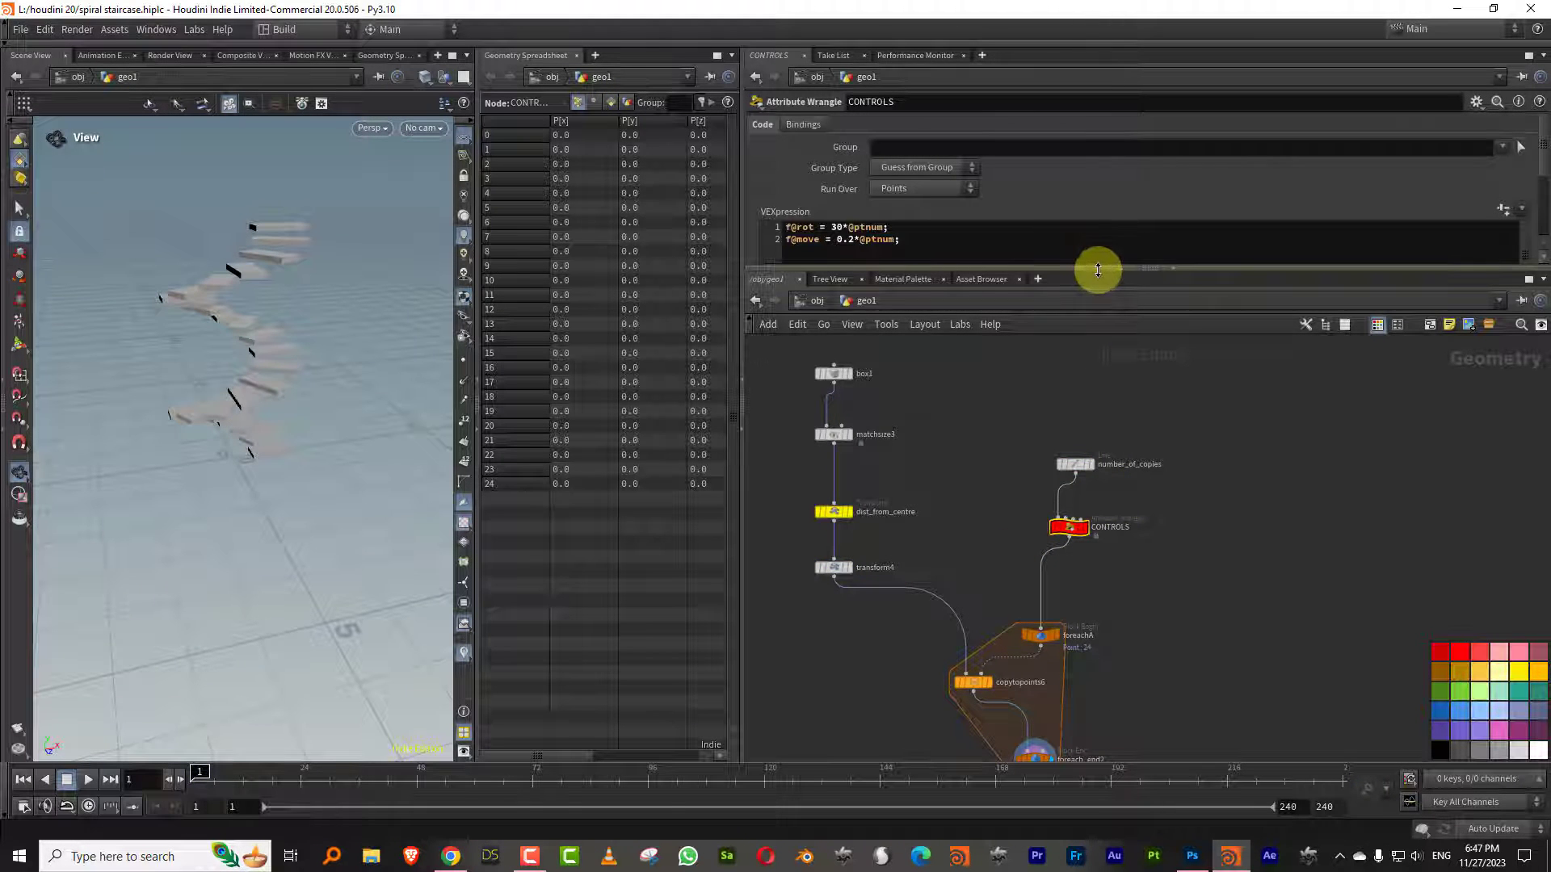
drag(1094, 270, 1094, 351)
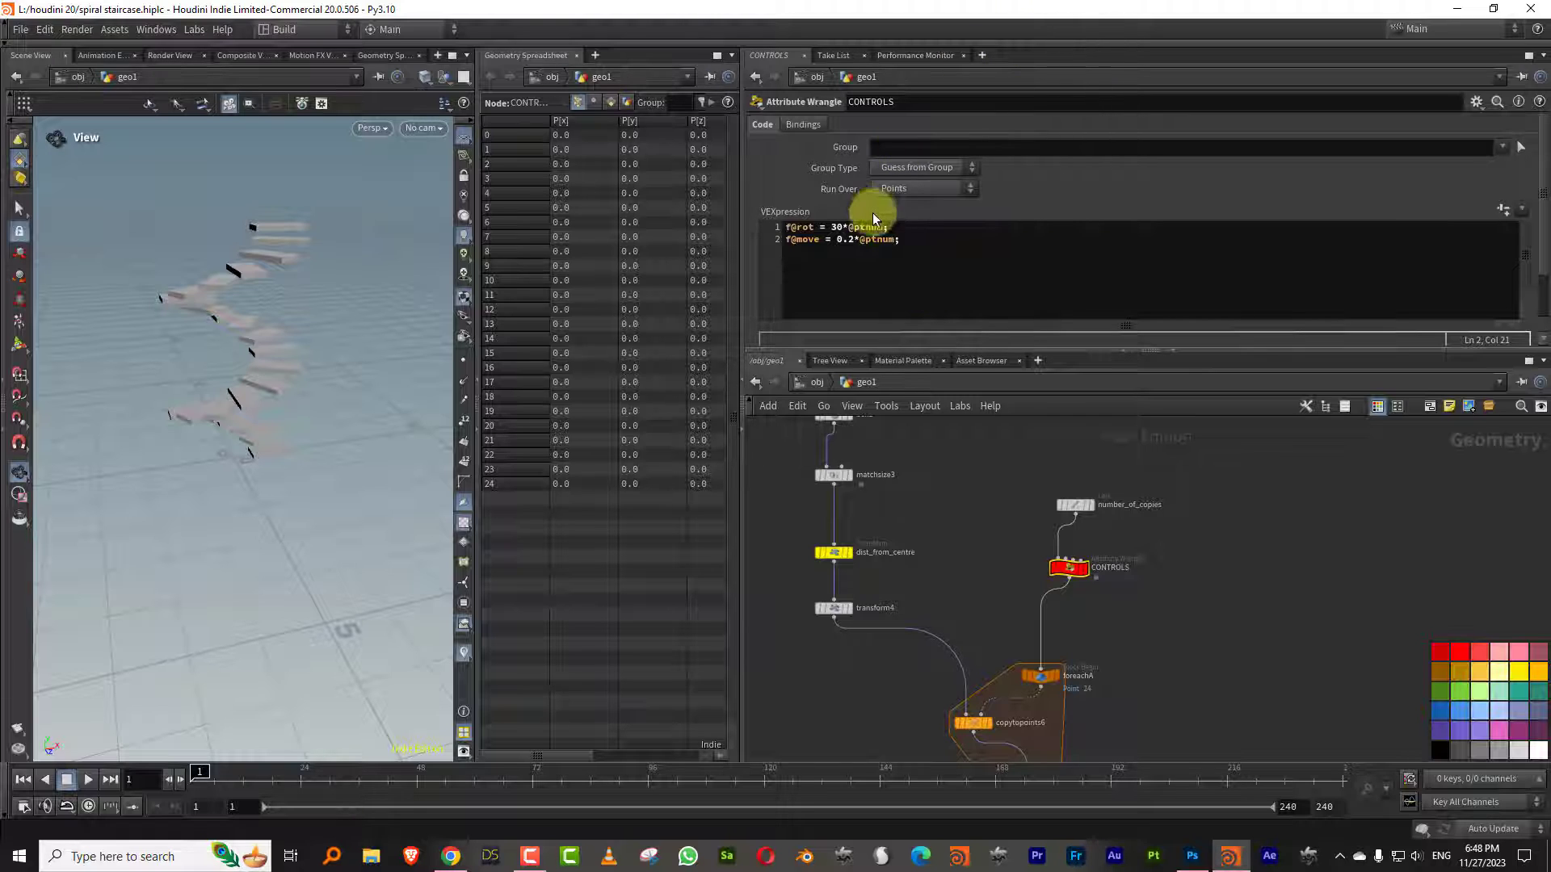
click(848, 227)
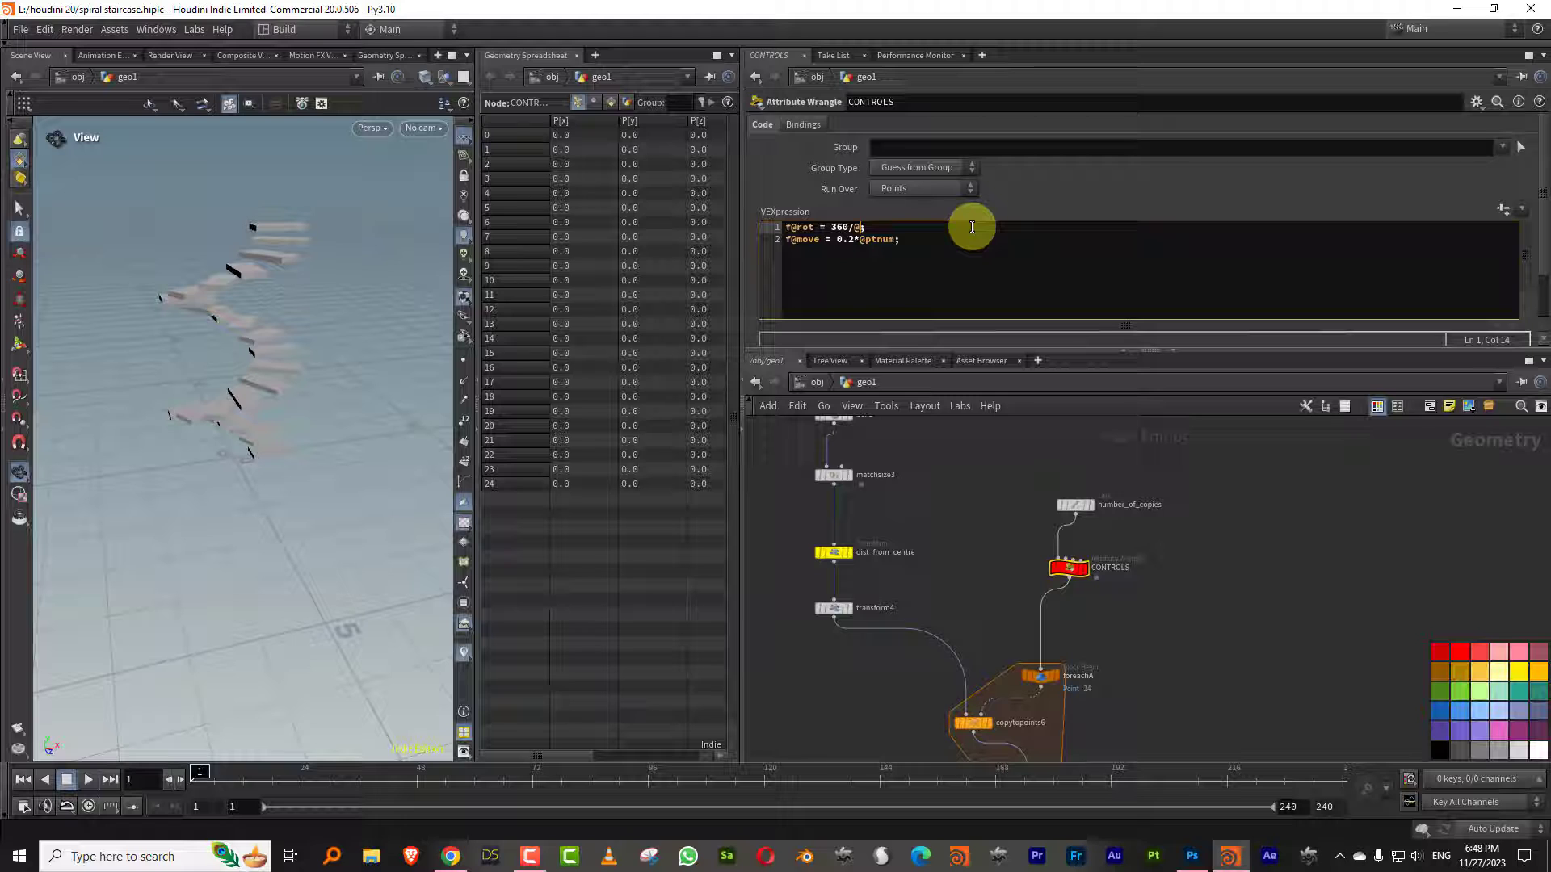
text(um)
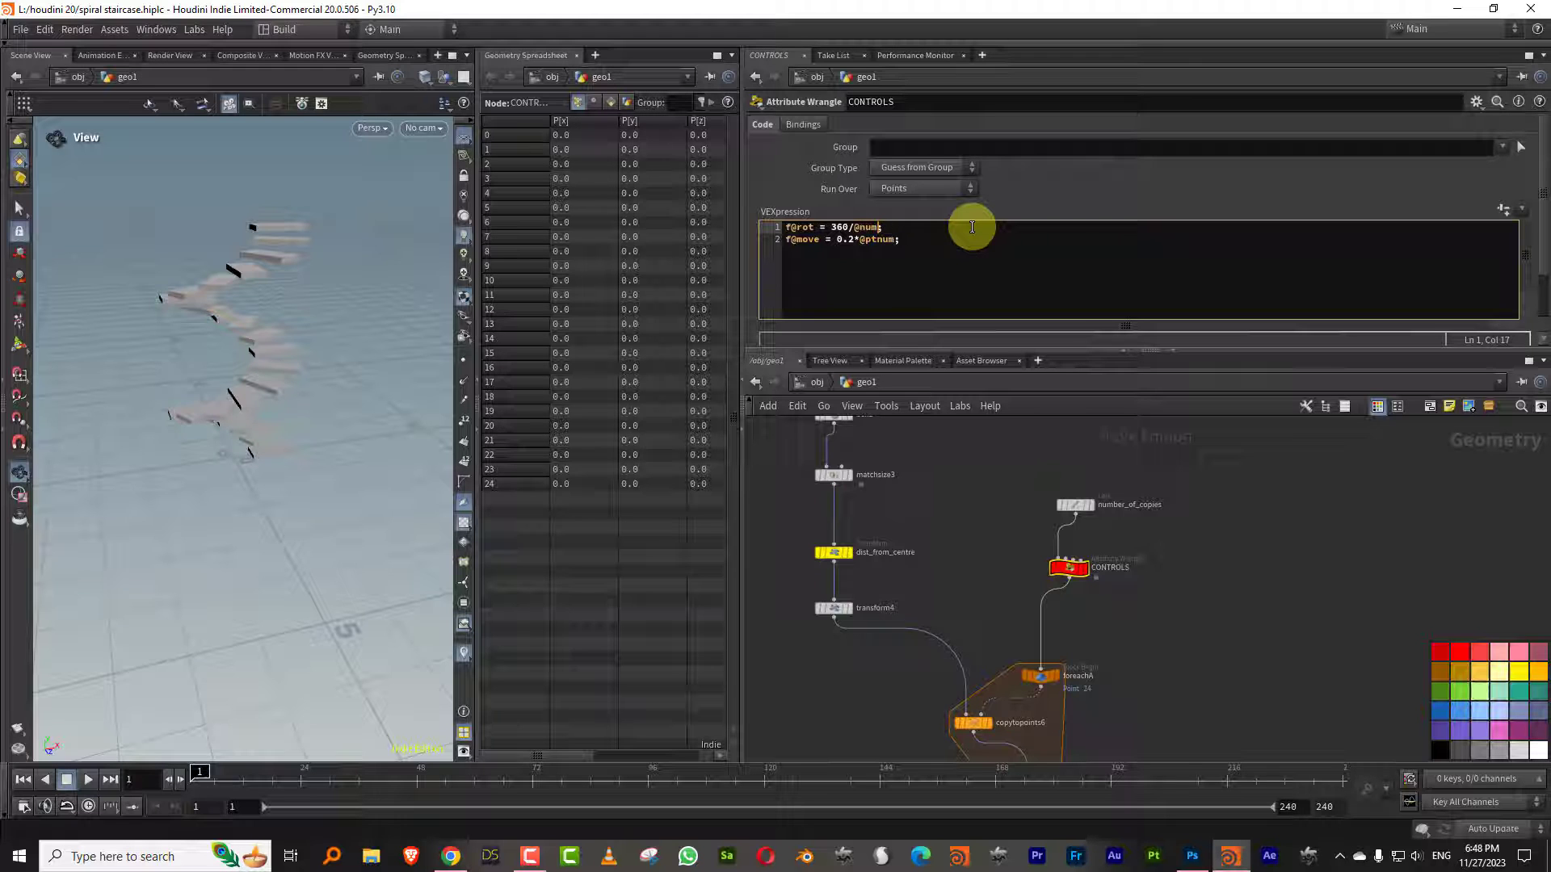
text(p)
text(()
key(Right)
key(Right)
key(Right)
key(Right)
key(Right)
key(Right)
key(Right)
key(Right)
key(Right)
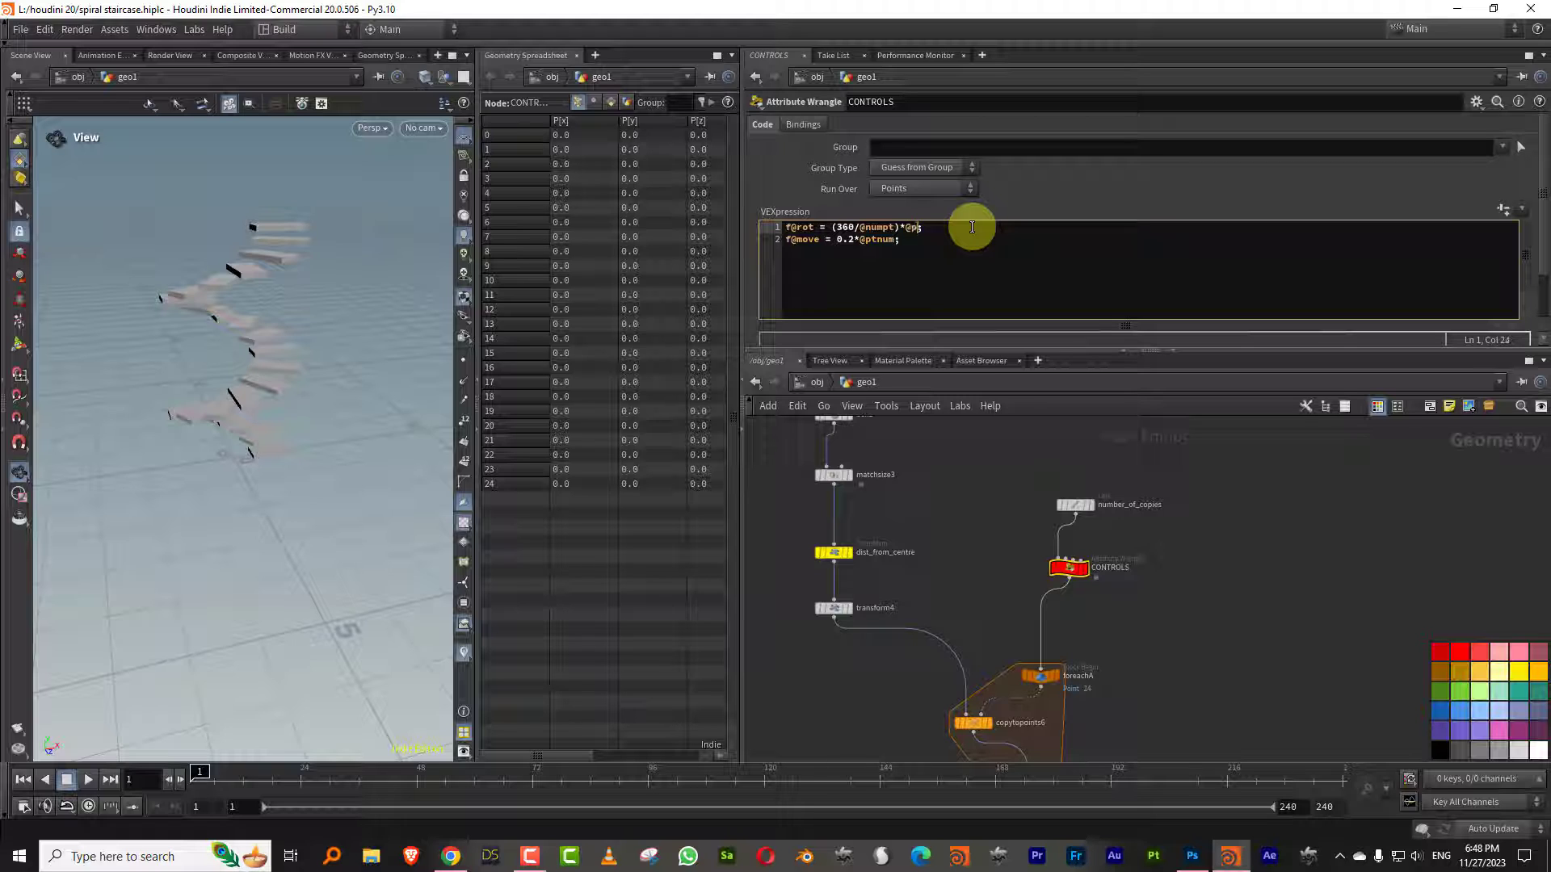
click(977, 514)
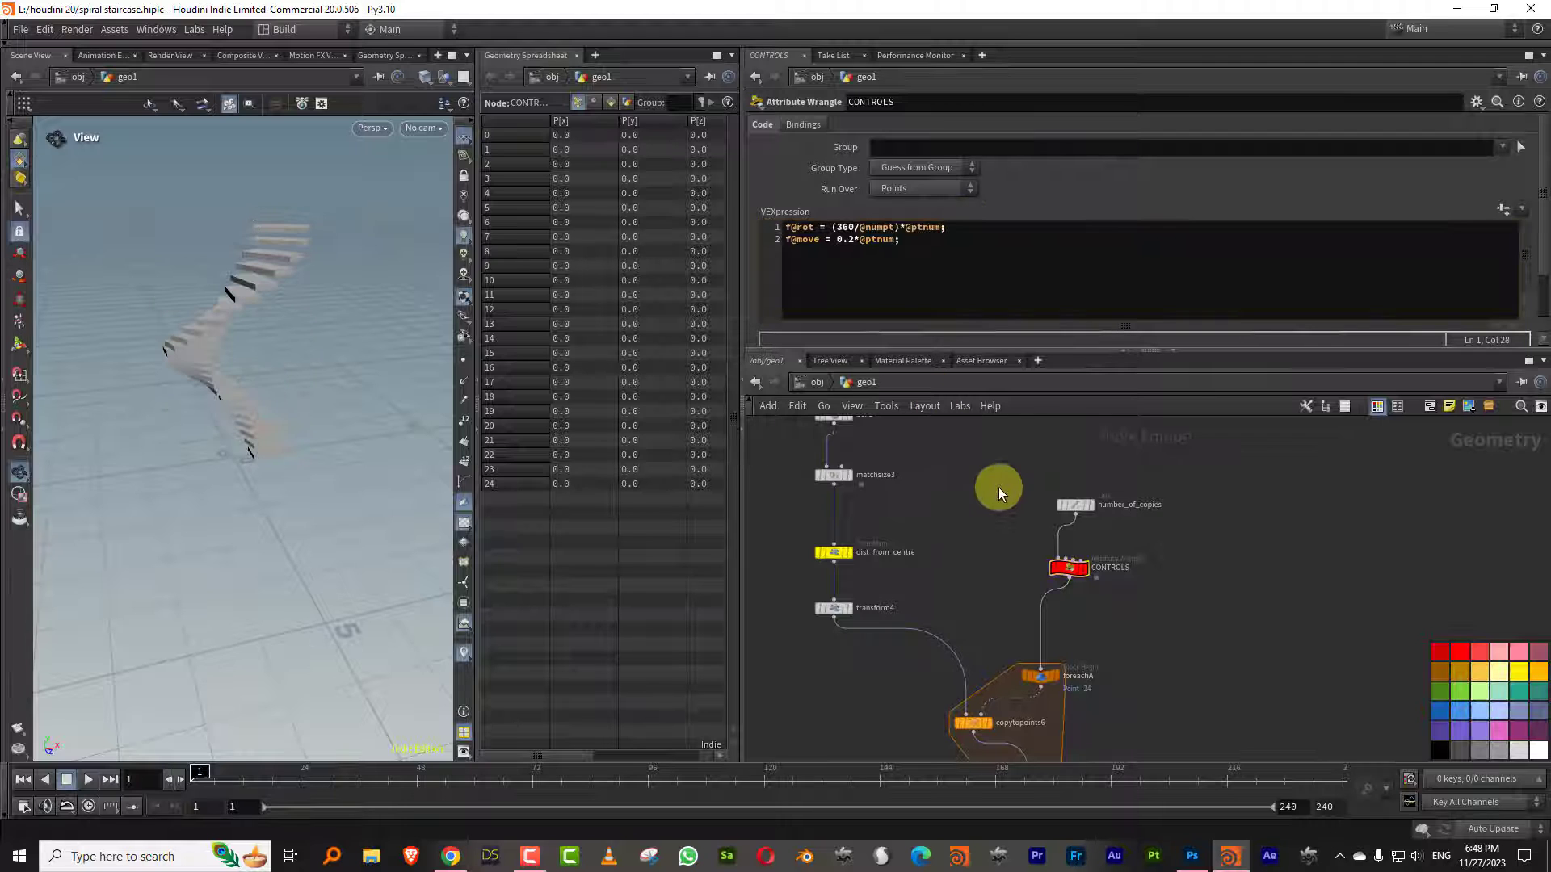
Reduce the number_of_copies line to 20 points and check the step spacing in wireframe from the top view
drag(240, 434, 623, 380)
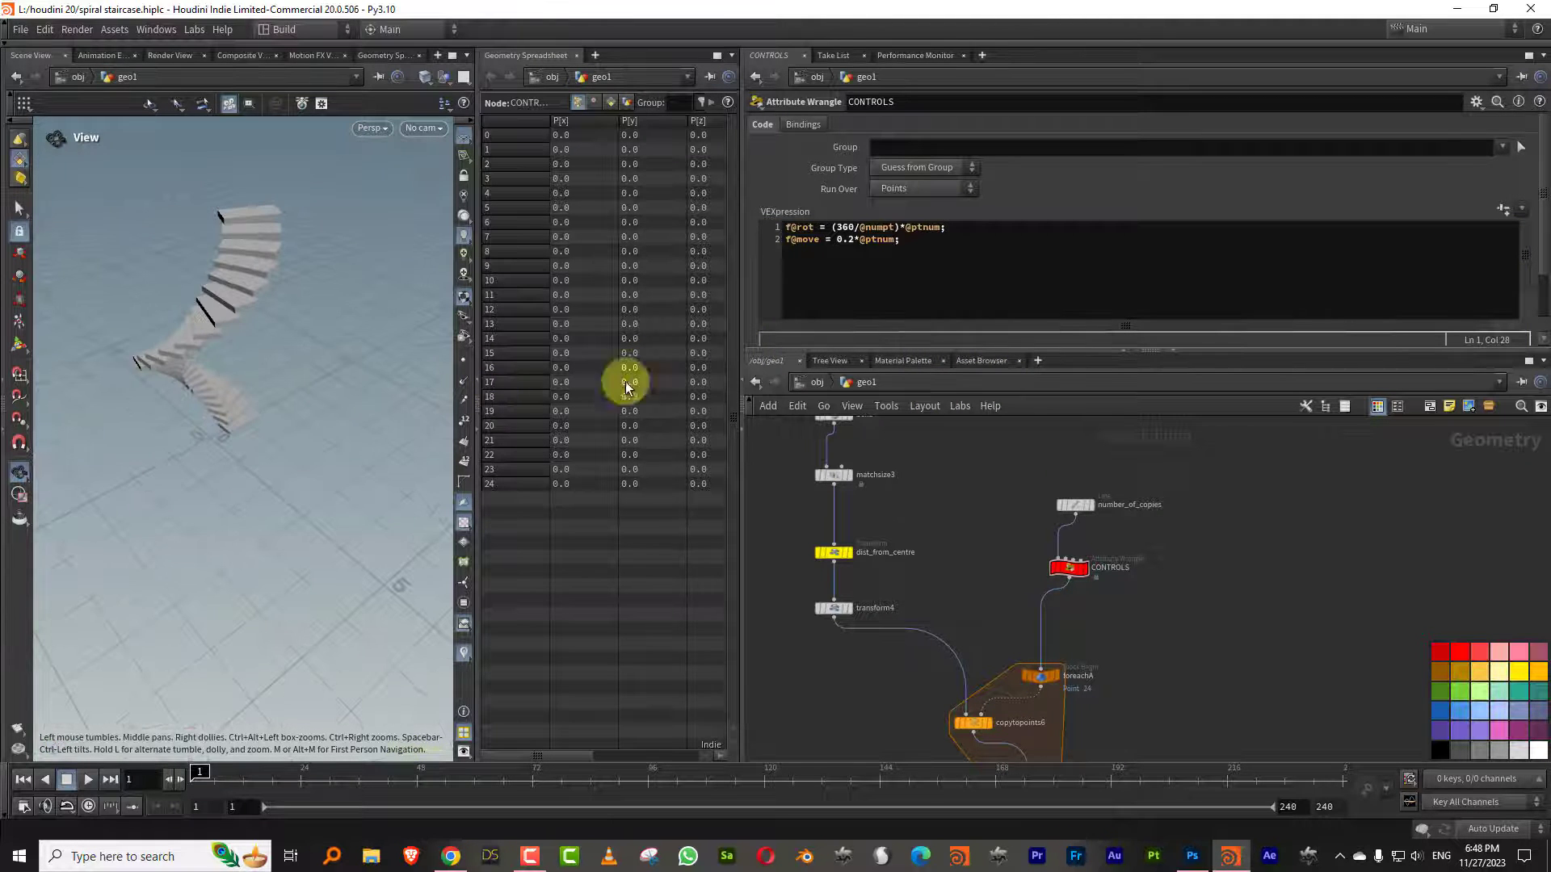
click(1094, 502)
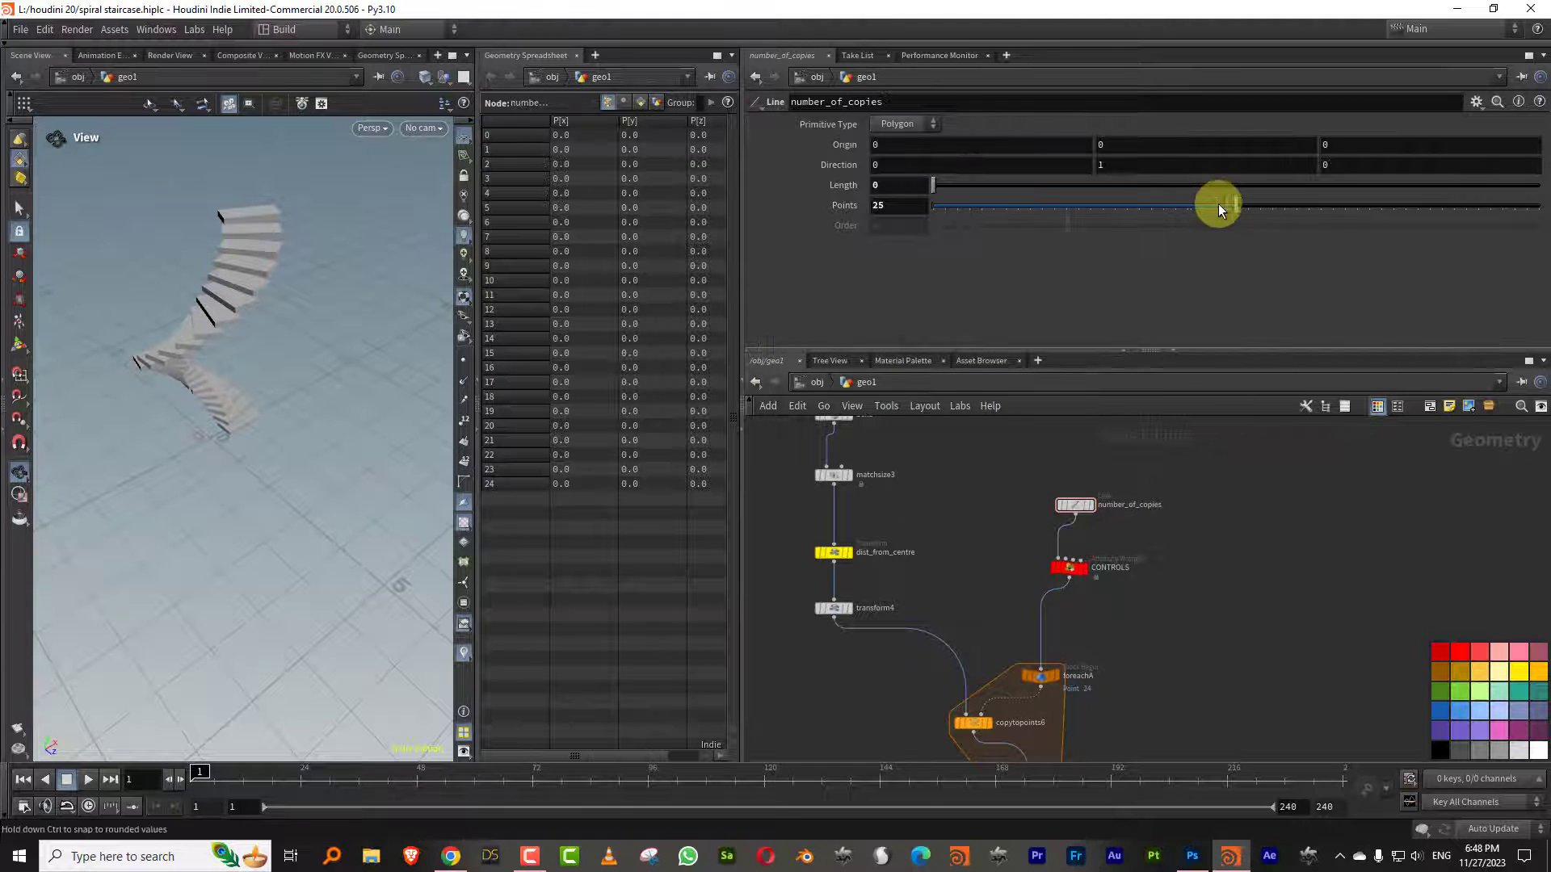
drag(1219, 205, 1188, 208)
key(space+2)
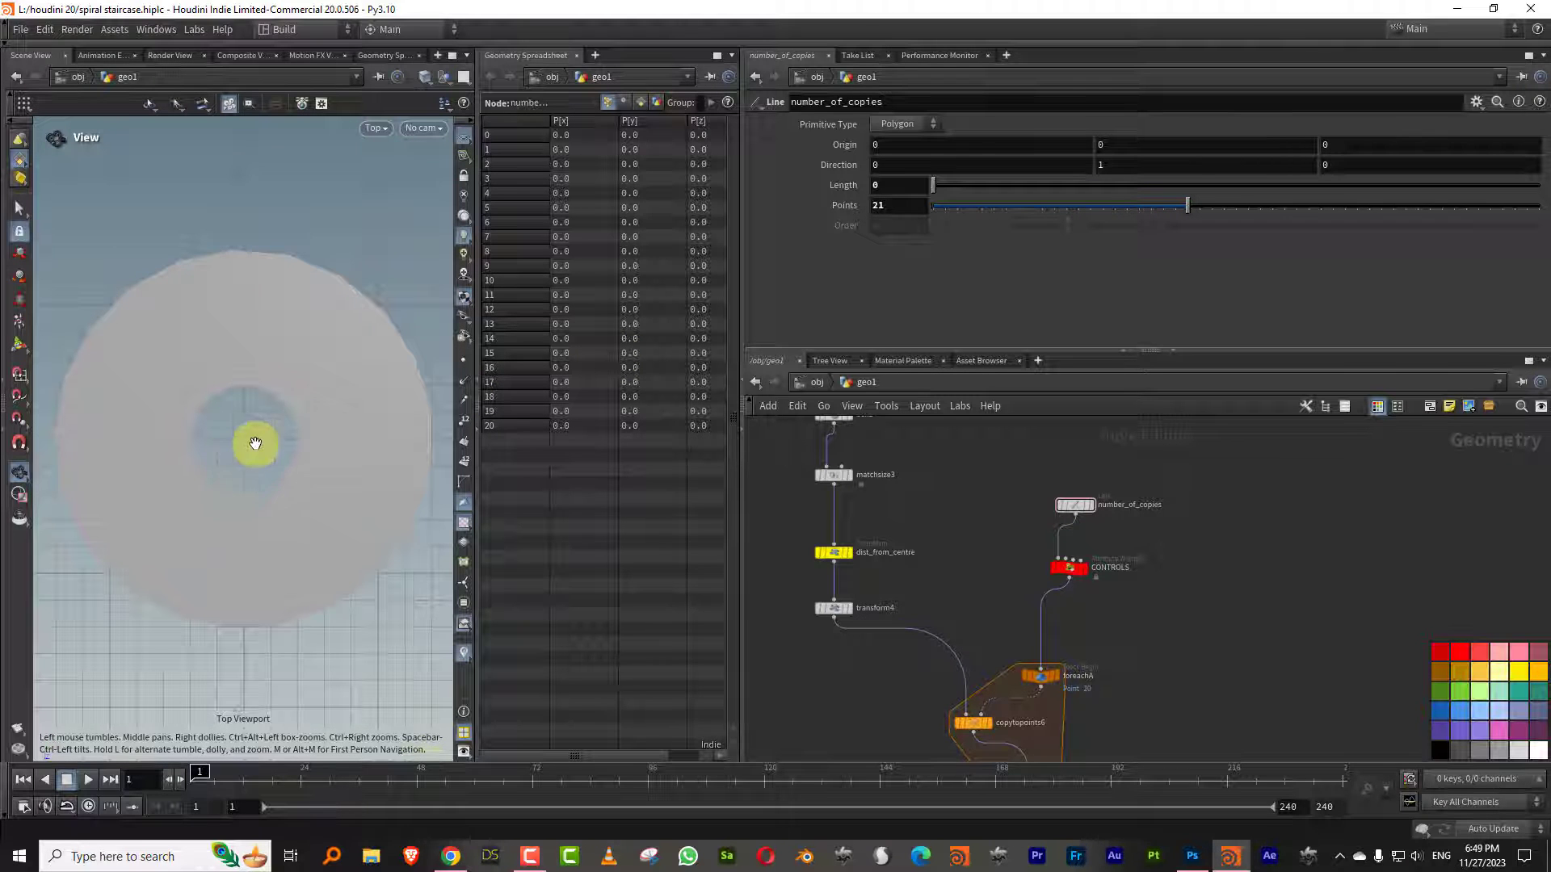
scroll(267, 419, down, 5)
key(shift+w)
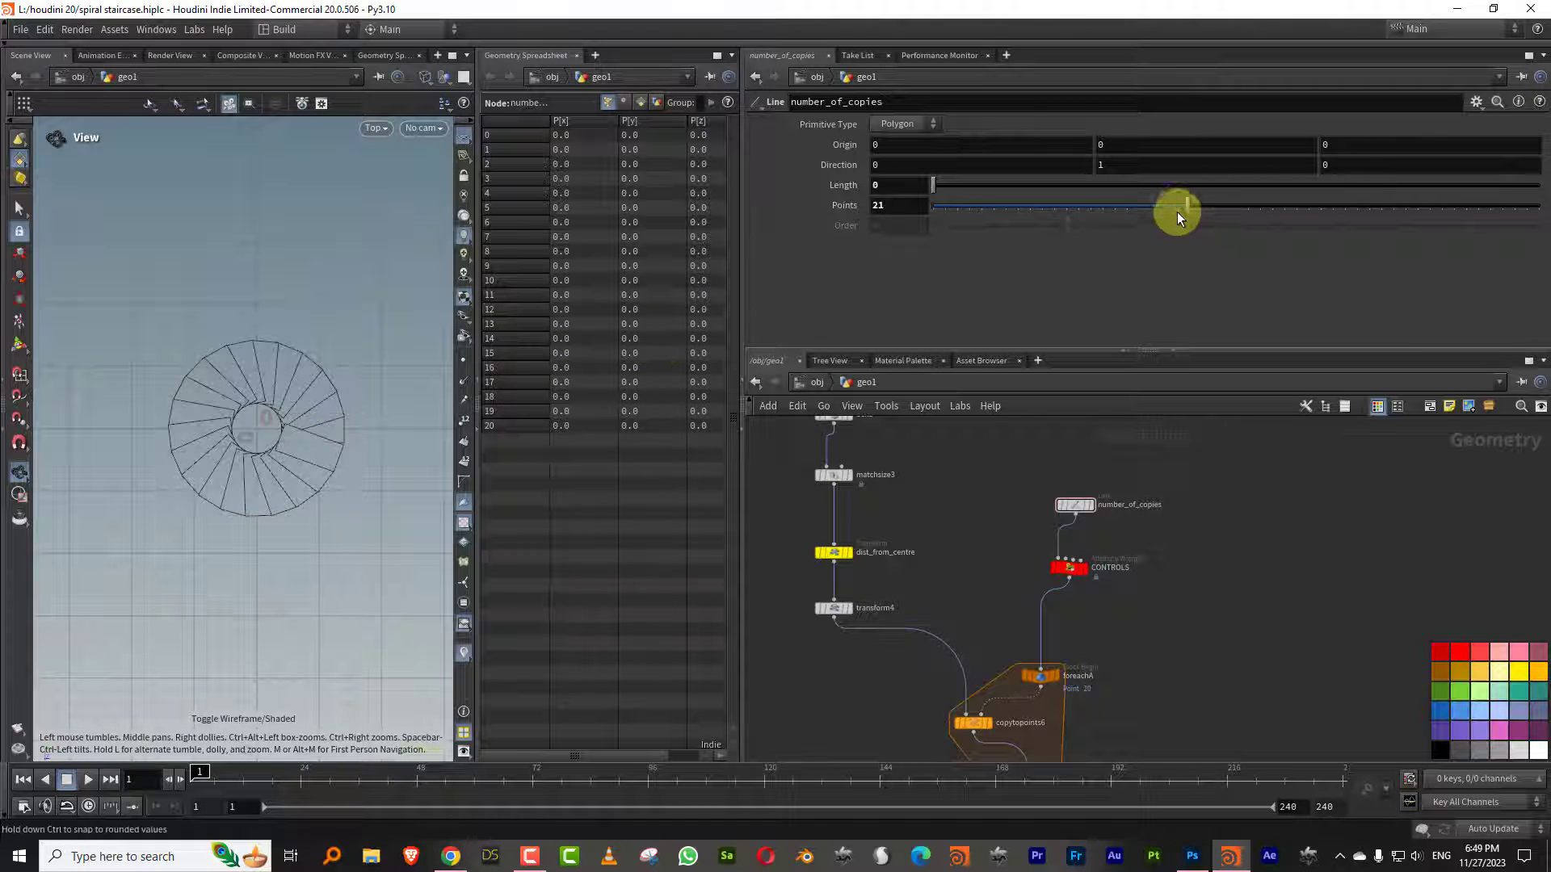
mouse_move(1176, 212)
mouse_down()
mouse_move(977, 222)
mouse_move(1189, 206)
mouse_move(1160, 211)
mouse_move(1175, 207)
mouse_up()
mouse_move(374, 463)
mouse_down()
mouse_move(342, 502)
mouse_move(340, 448)
mouse_move(355, 460)
mouse_up()
Replace 360 with ch("rot") in the rotation line of the CONTROLS wrangle and apply the code
click(1070, 568)
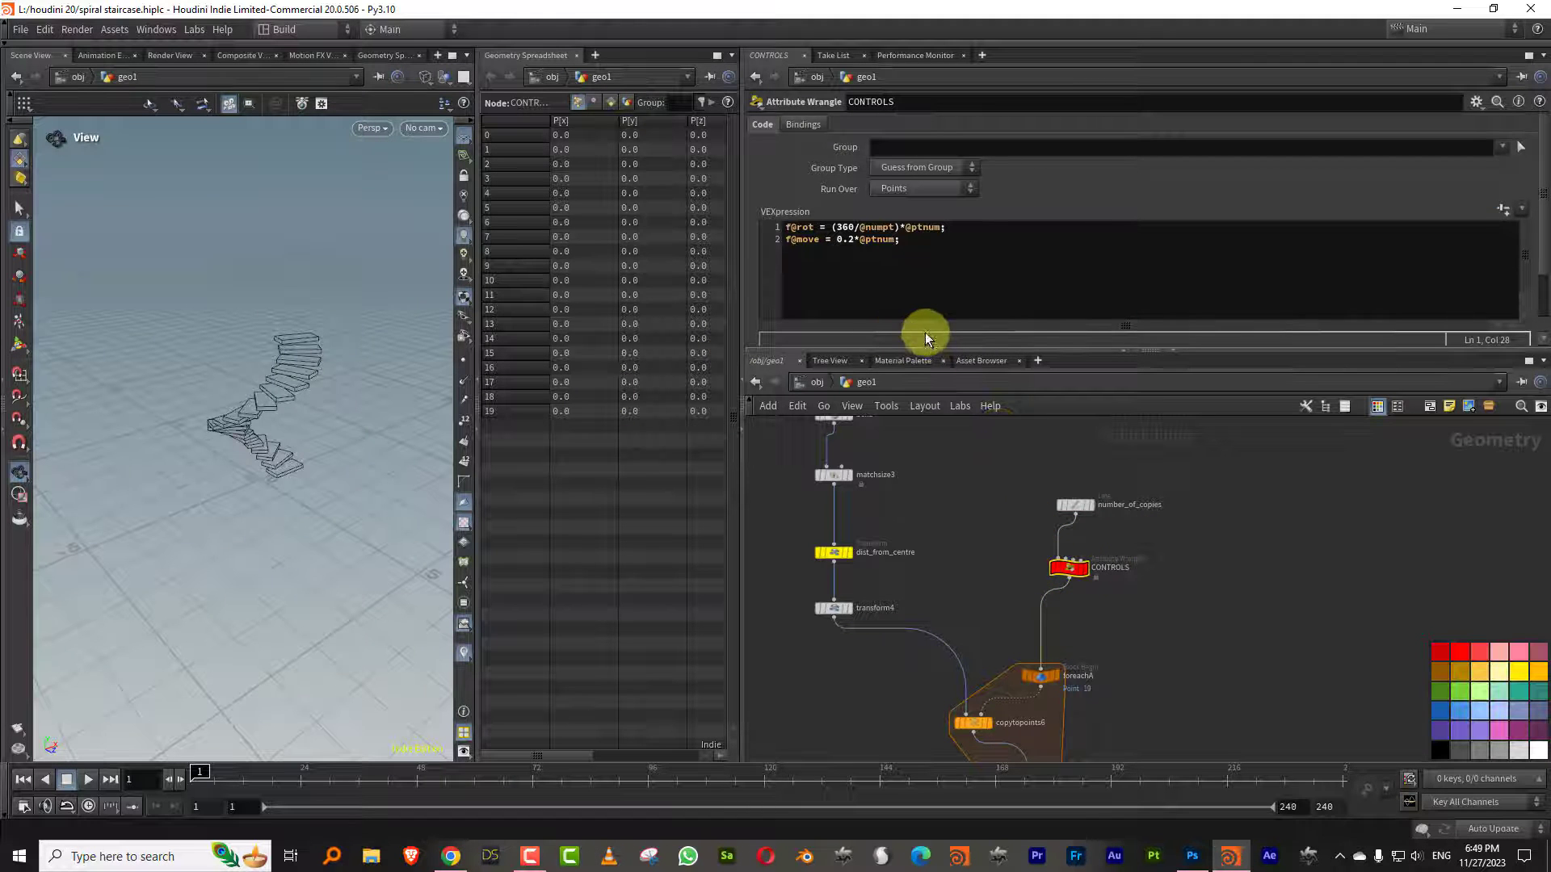
click(853, 228)
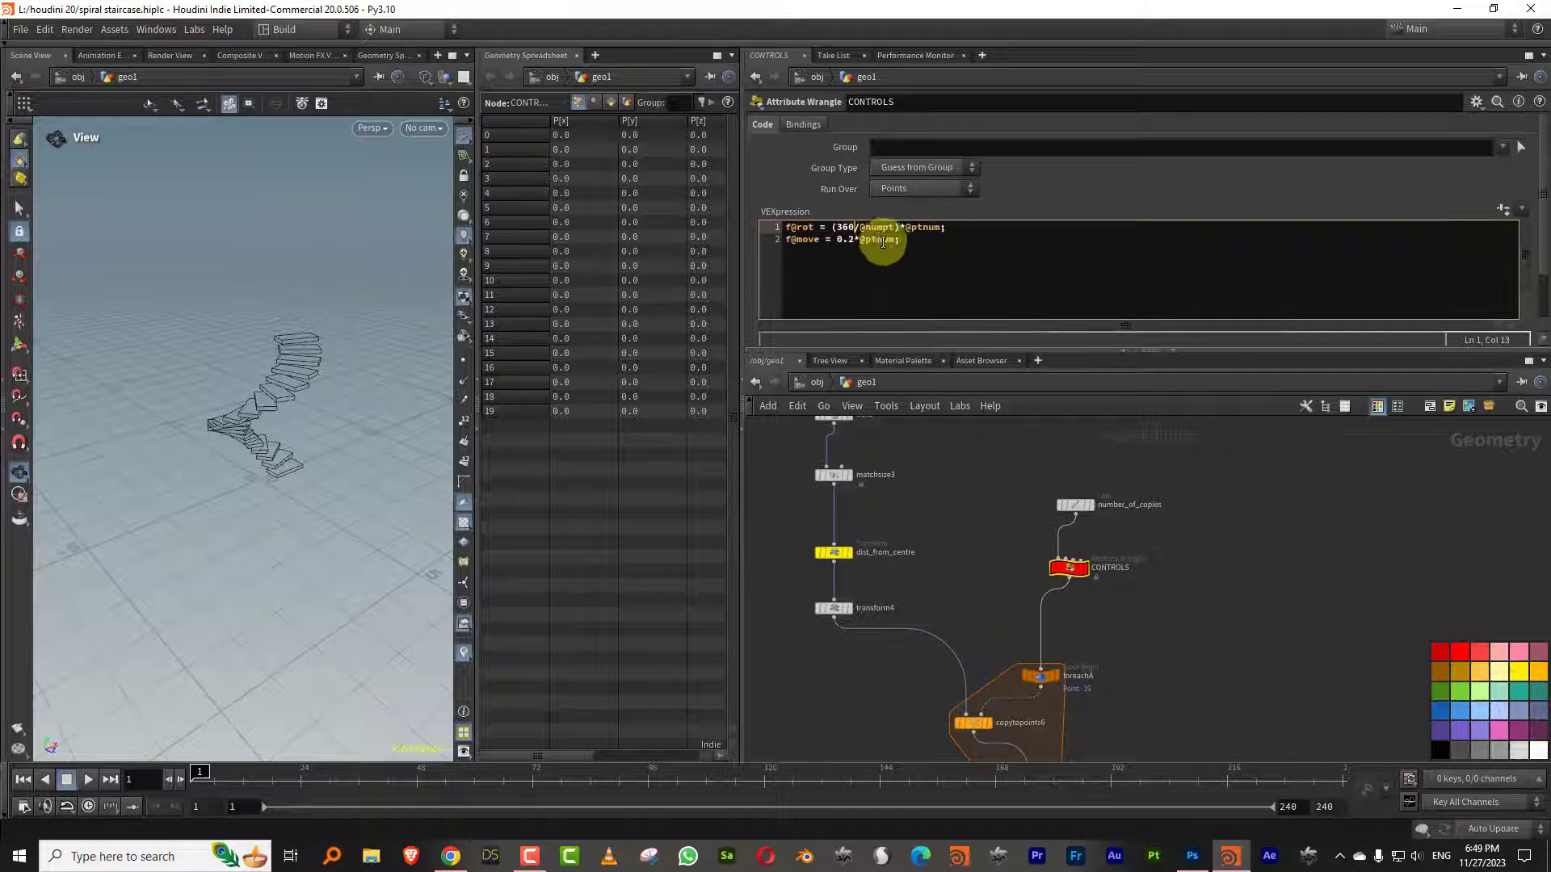
key(BackSpace)
key(BackSpace)
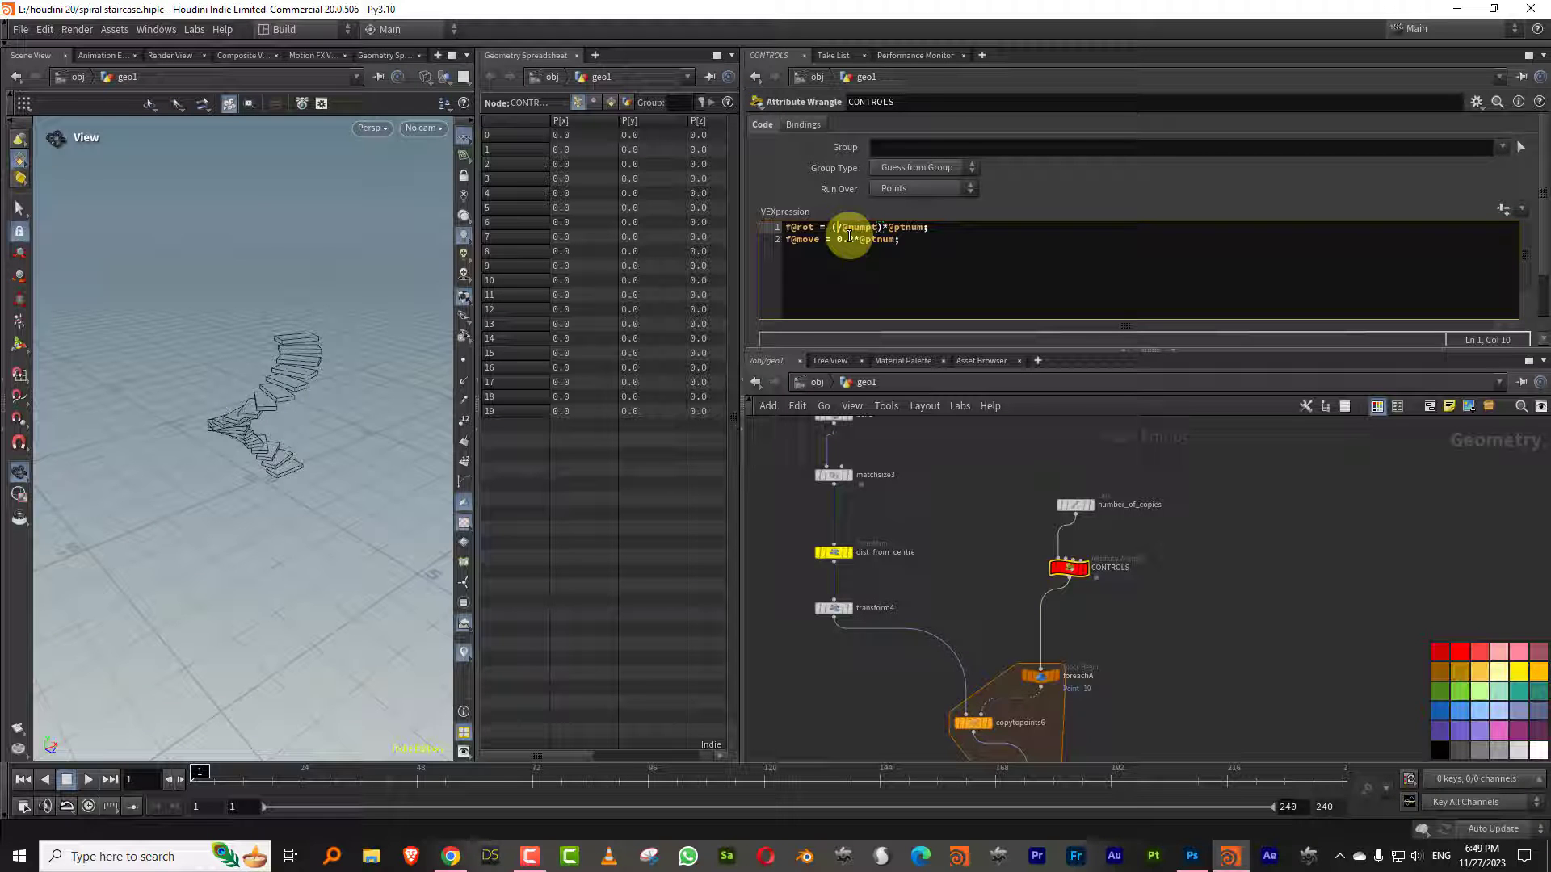
text(ch()
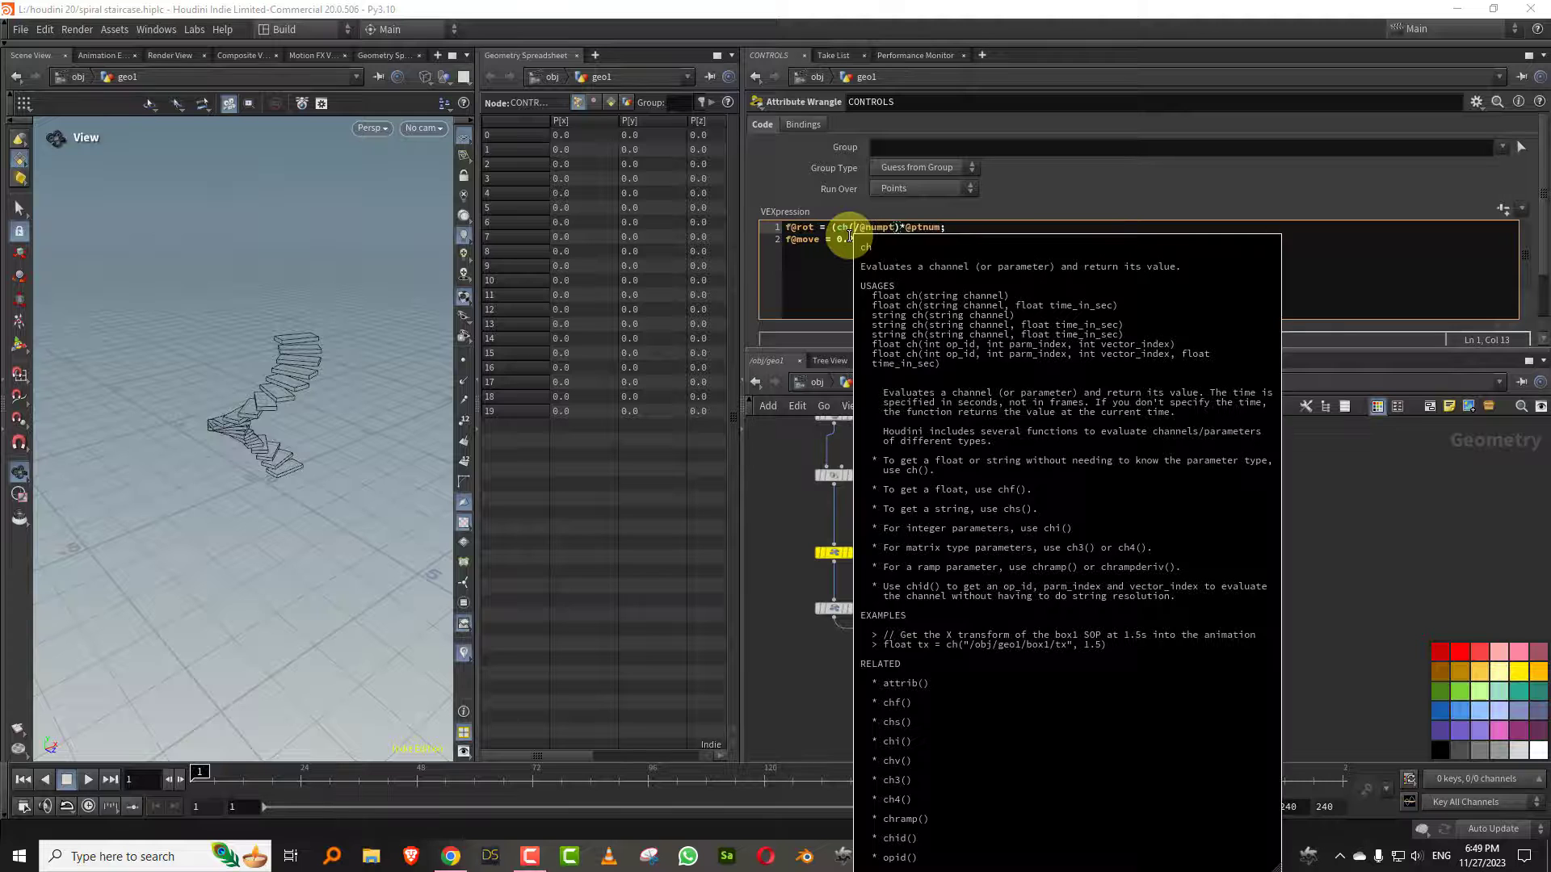
text())
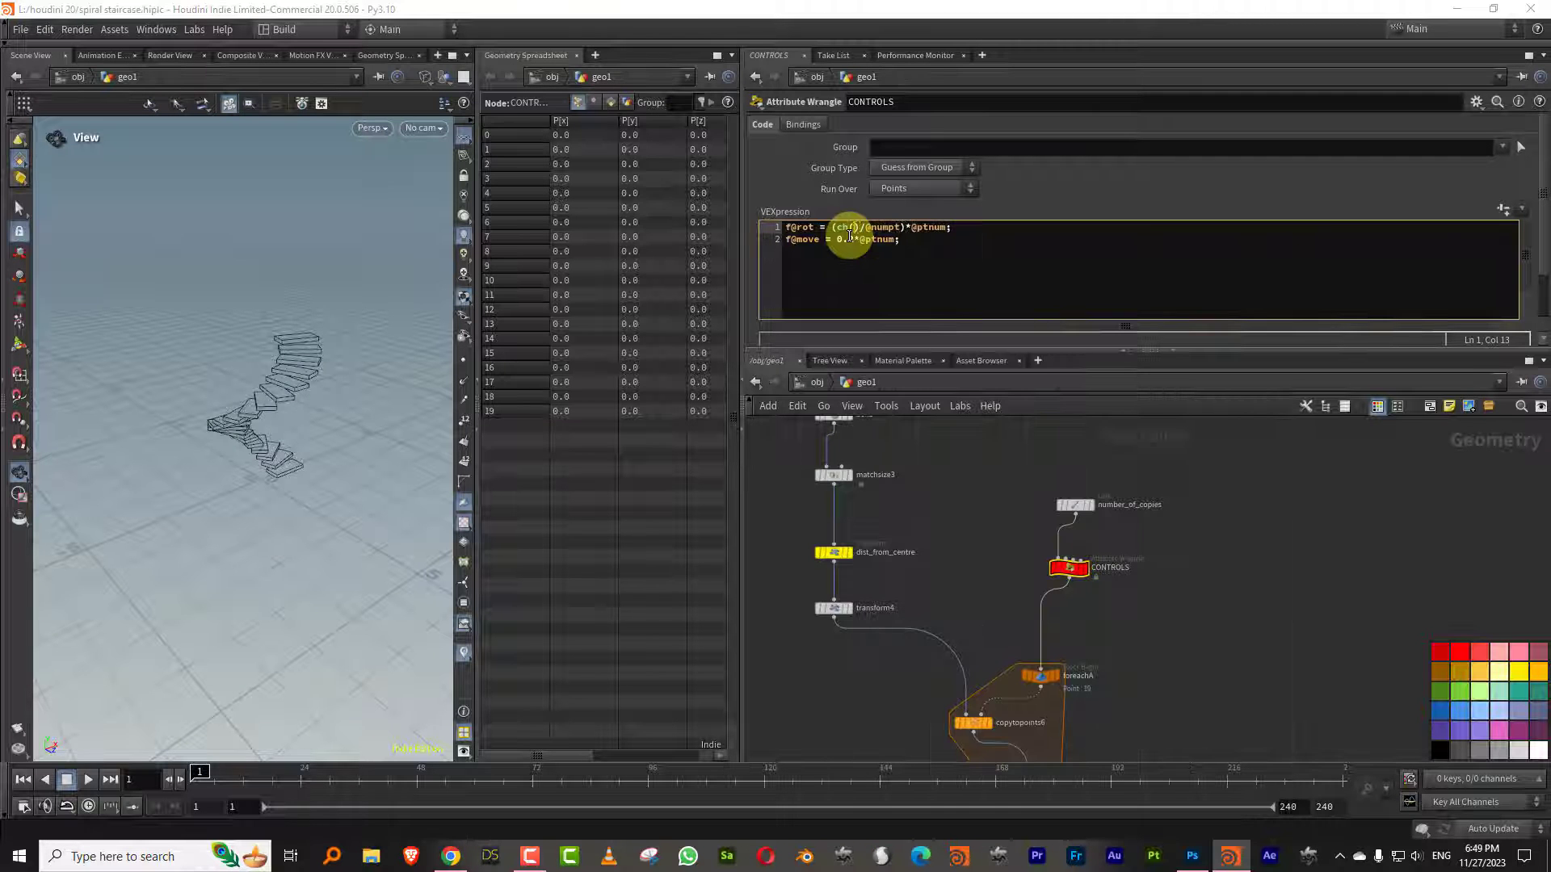
text("rot")
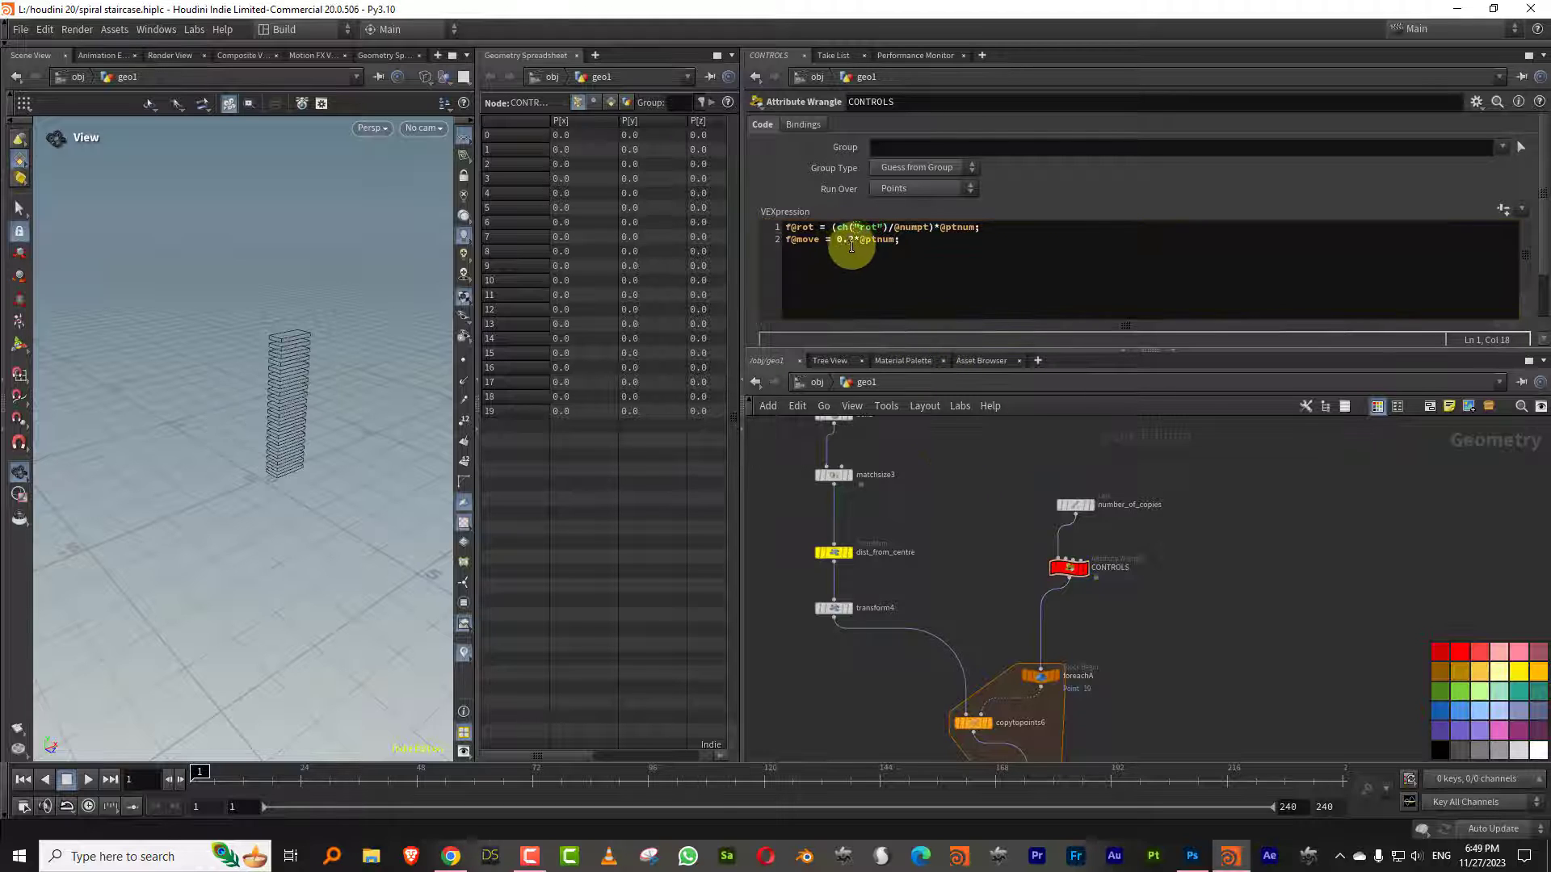
Replace the 0.2 multiplier in the f@move line with ch("ht") and generate the channel parameters for the CONTROLS wrangle
click(856, 239)
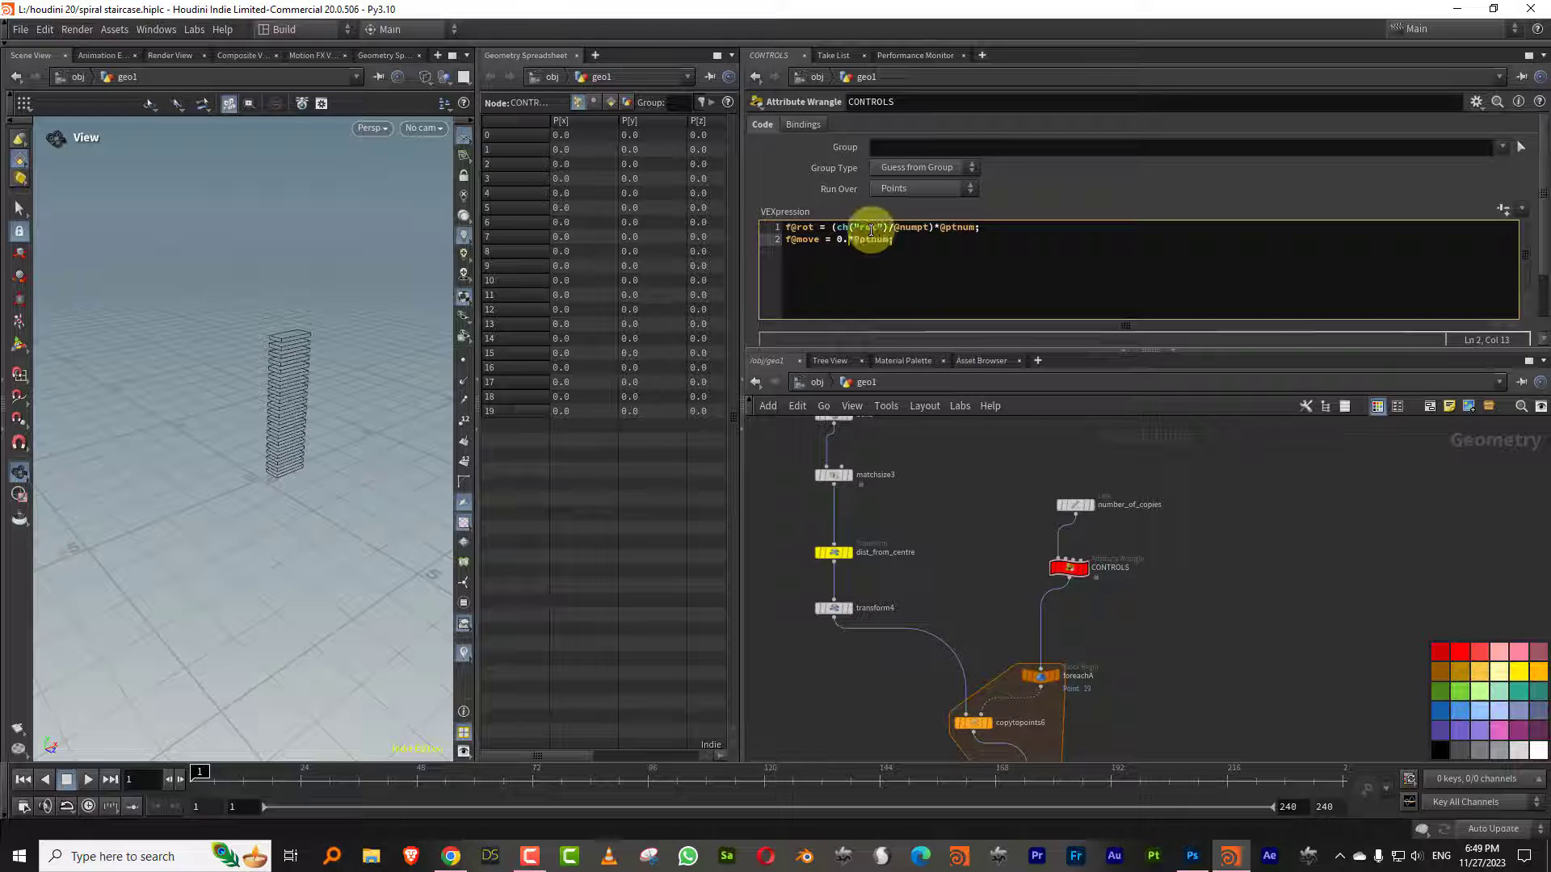
key(BackSpace)
key(BackSpace)
key(BackSpace)
text(ch()
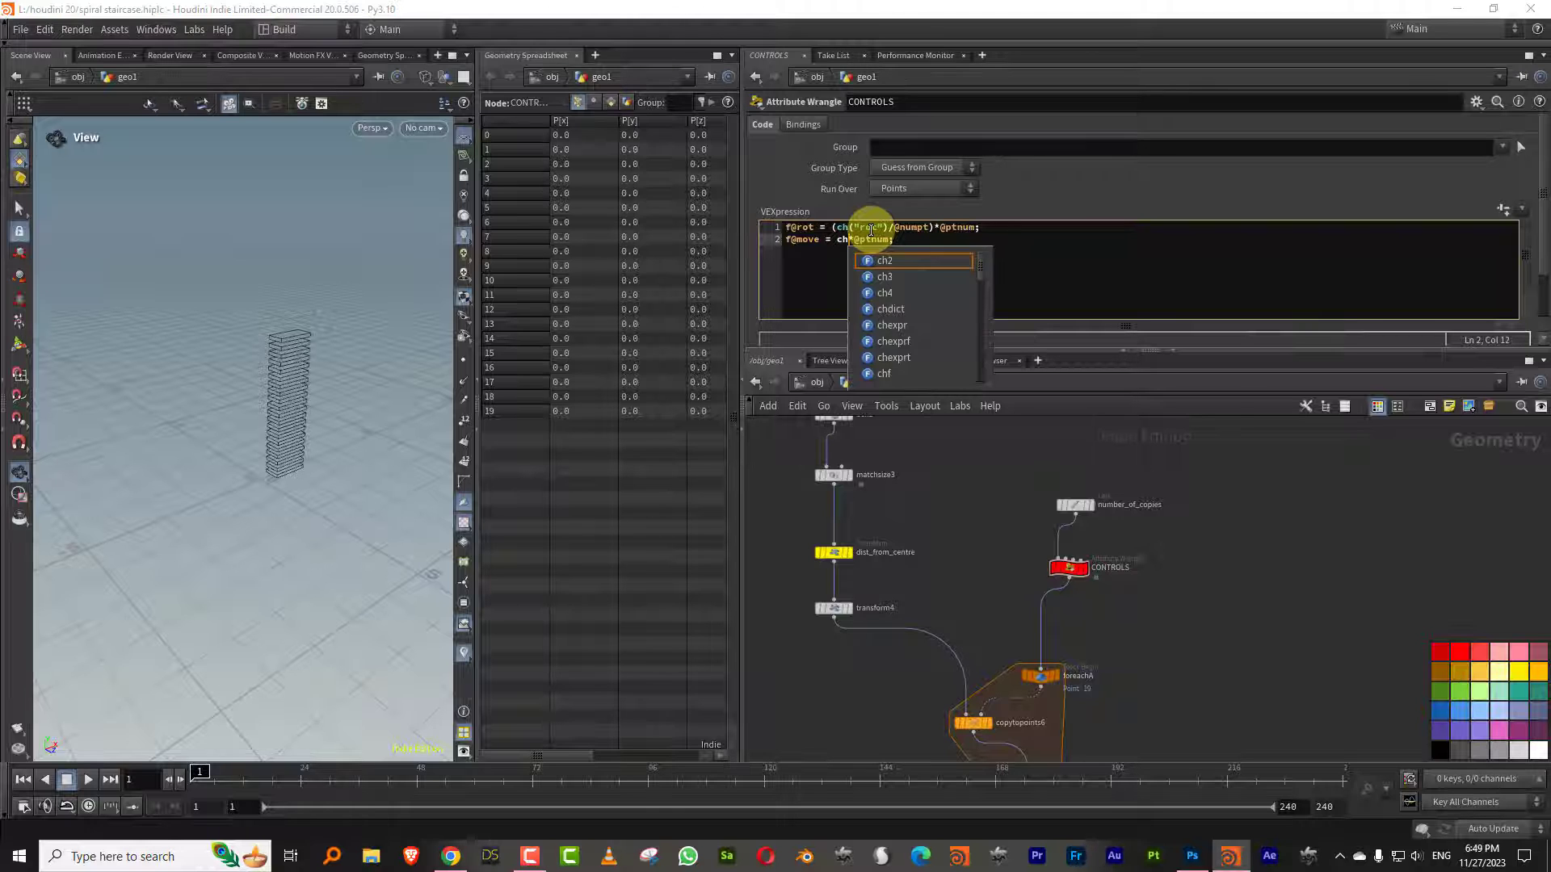
text("ht)
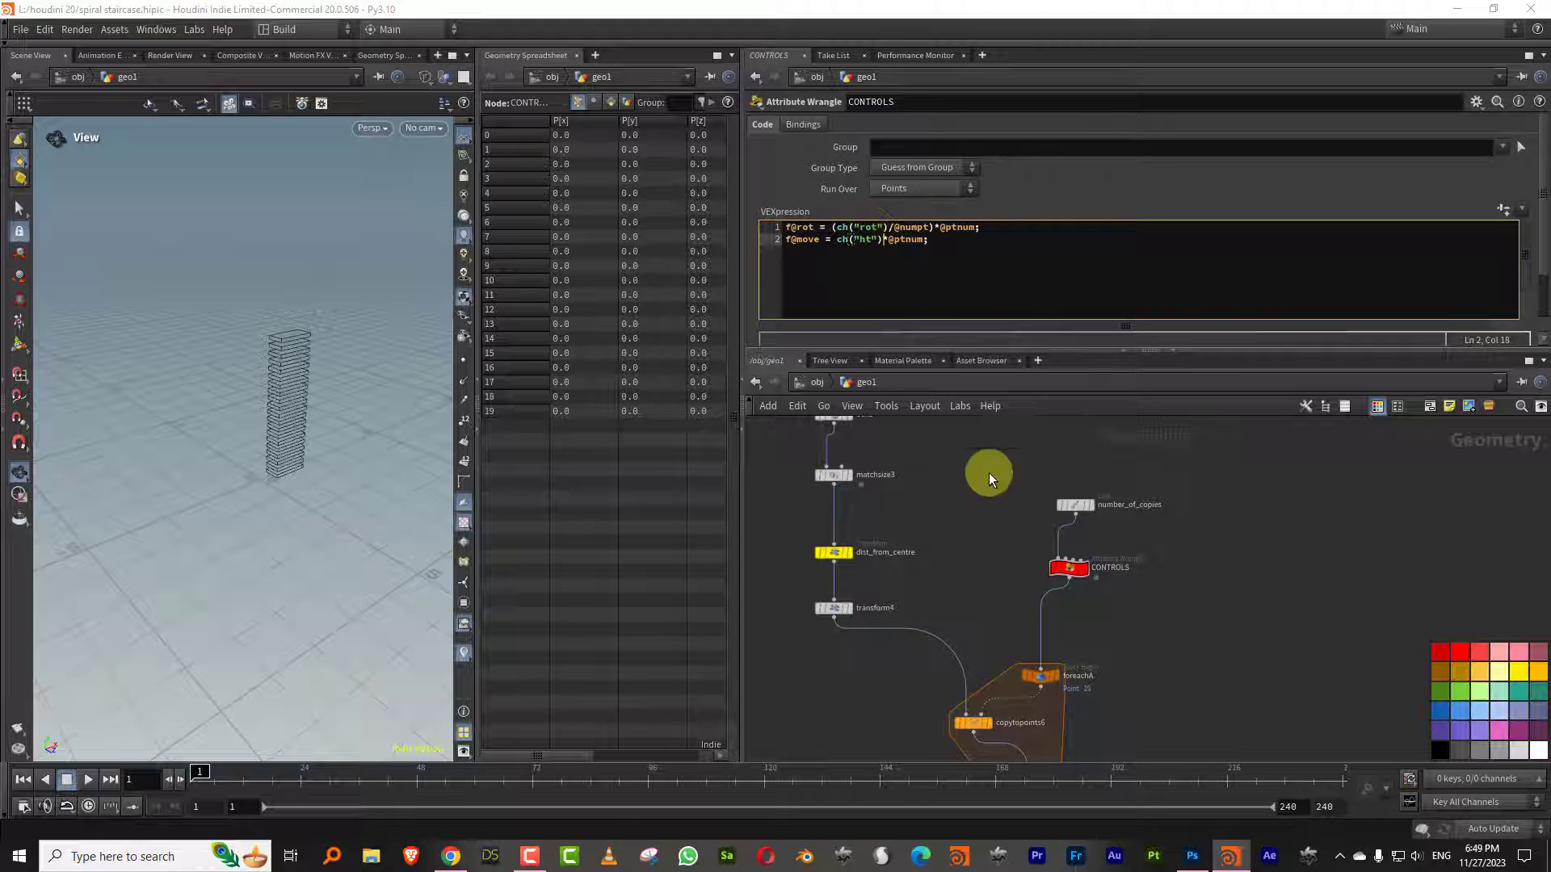
click(1505, 209)
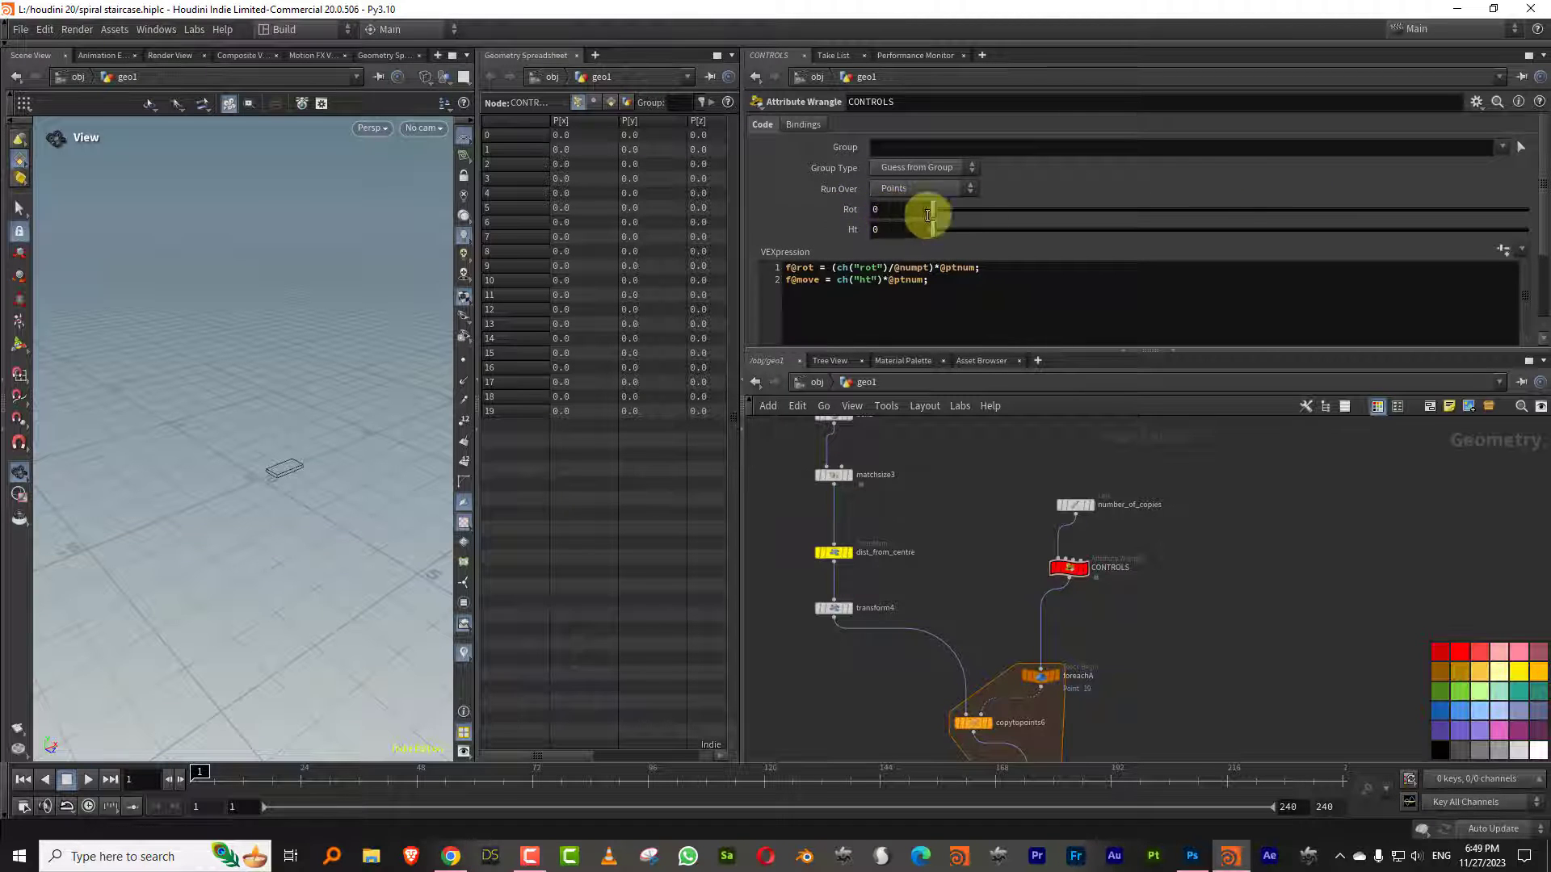
Edit the CONTROLS parameter interface so the Rot range goes up to 960, and accept the change
click(1477, 104)
click(1423, 119)
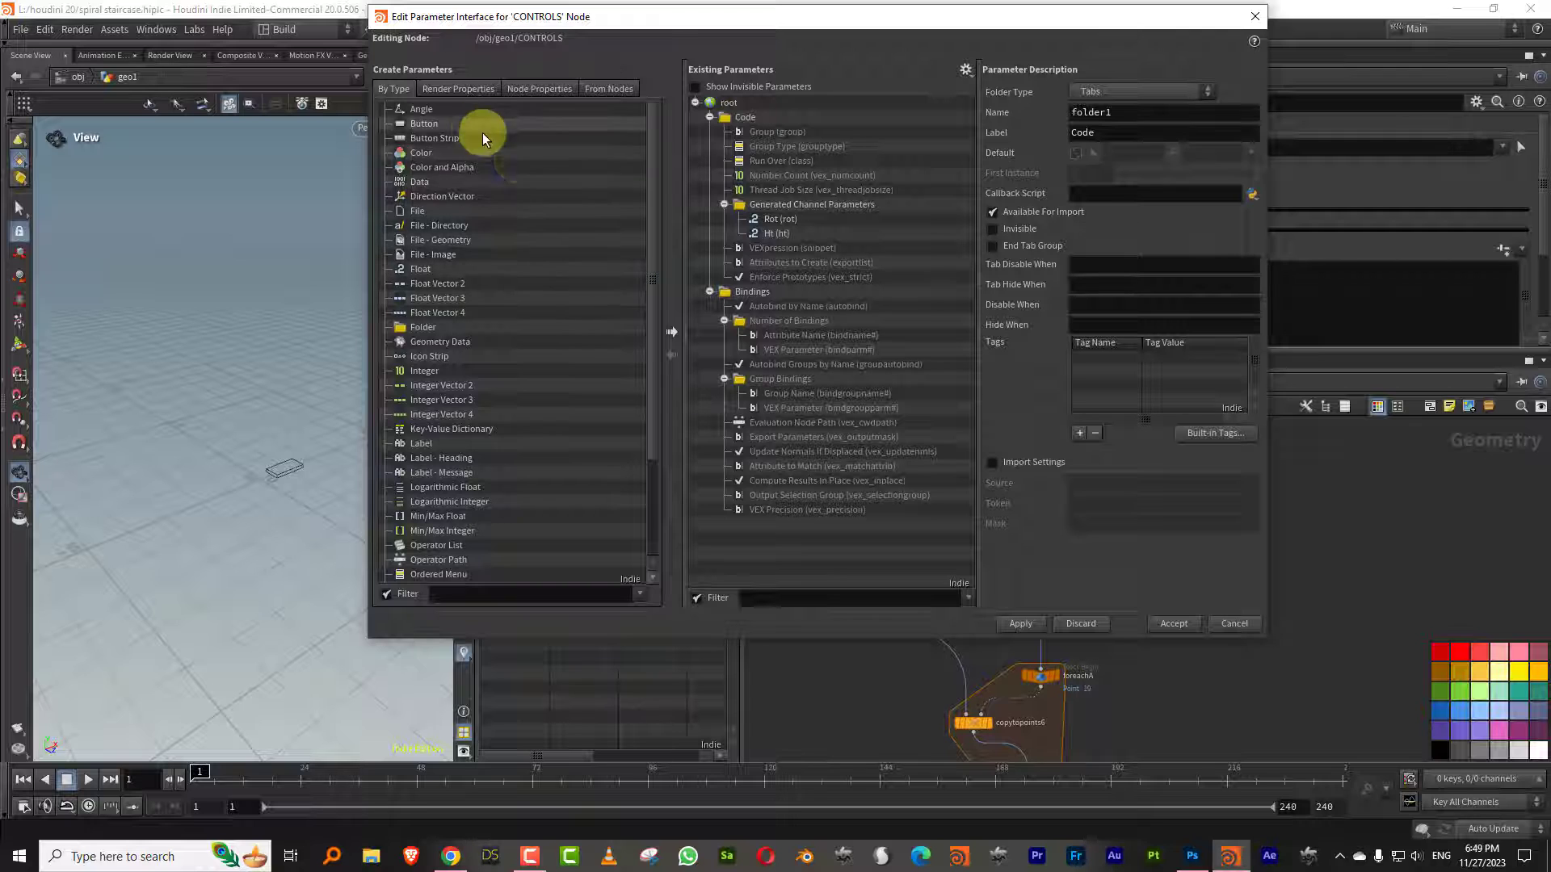
click(790, 218)
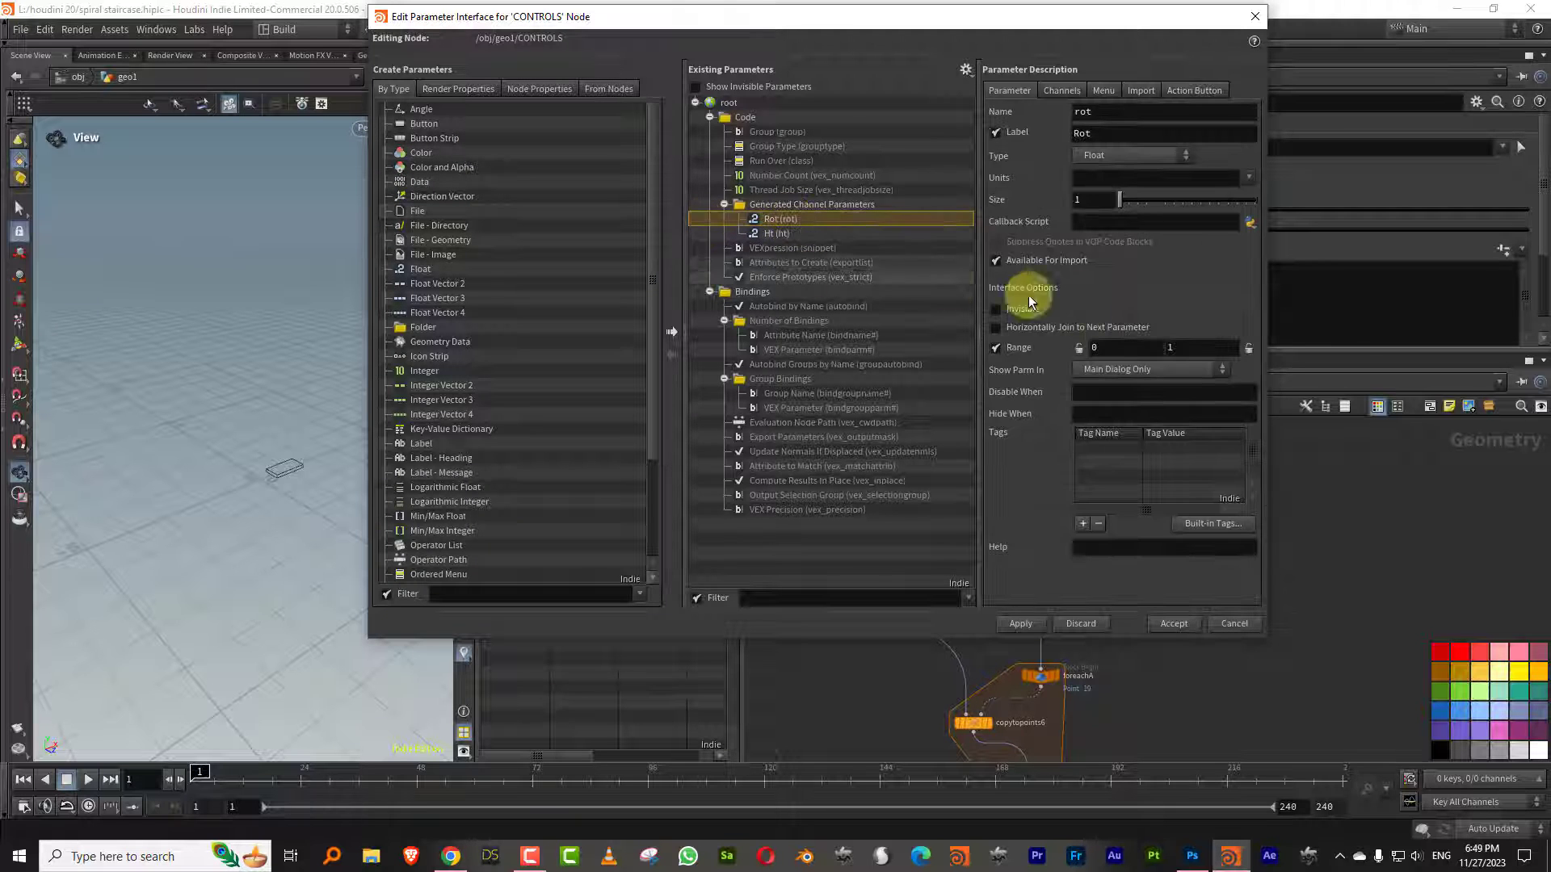
click(1187, 347)
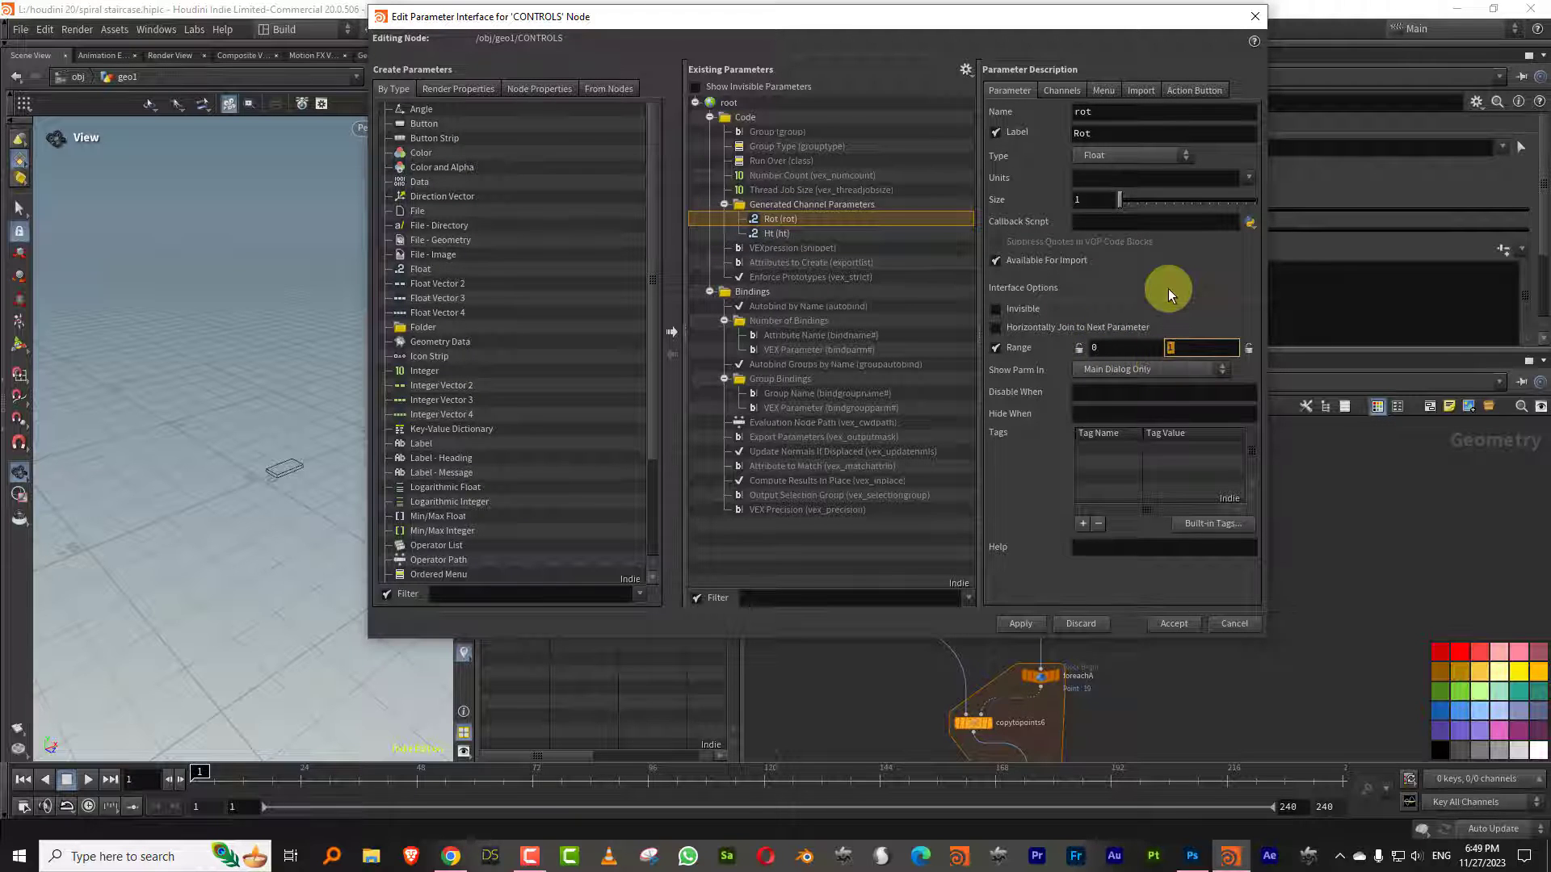
text(960)
key(Return)
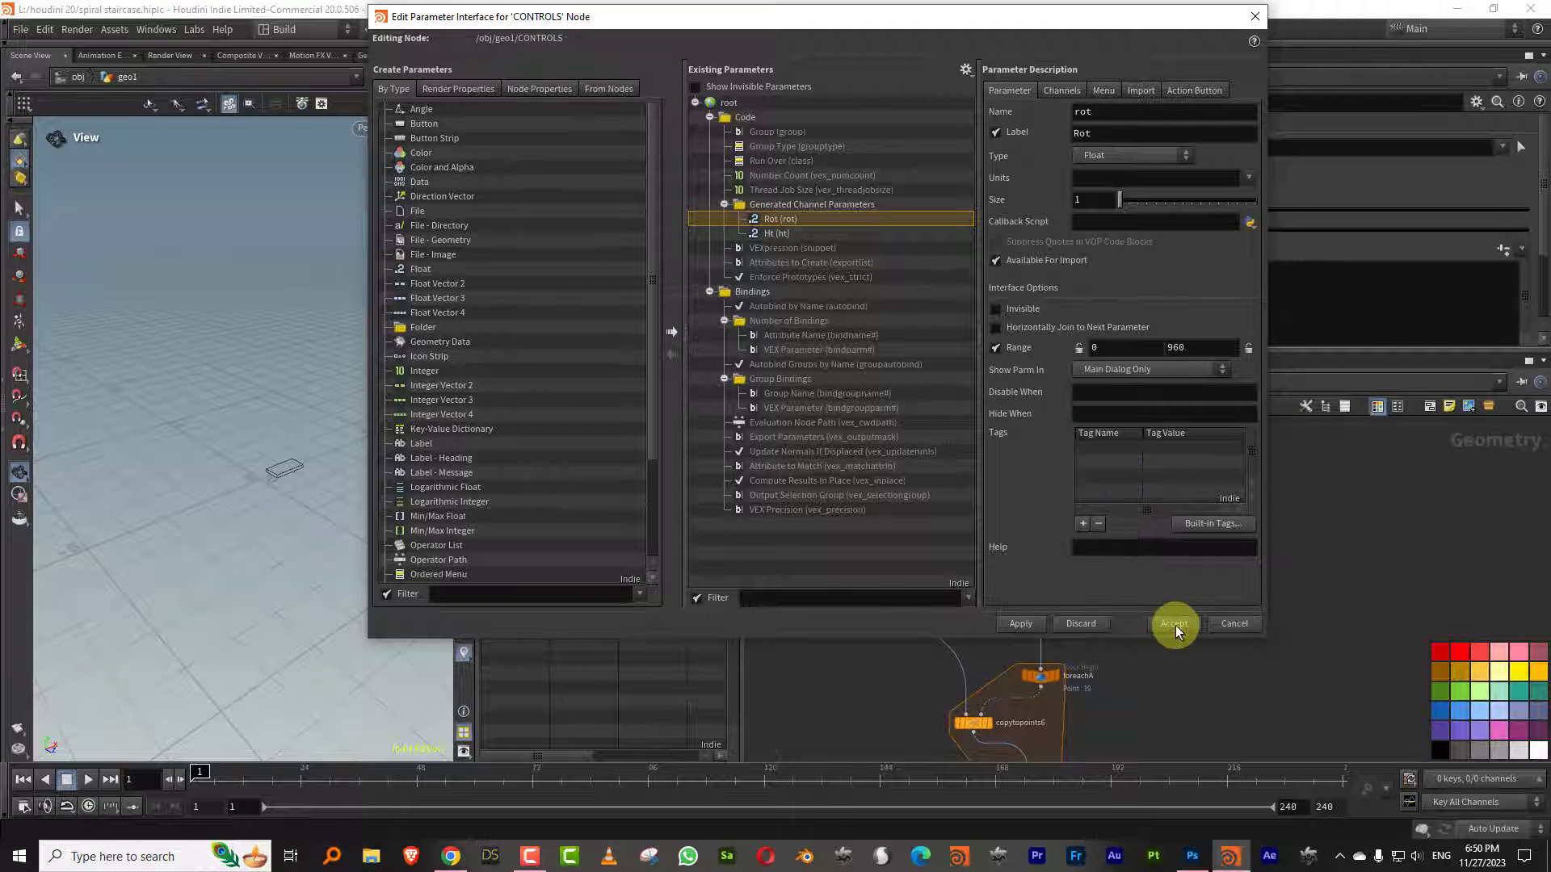
click(1032, 628)
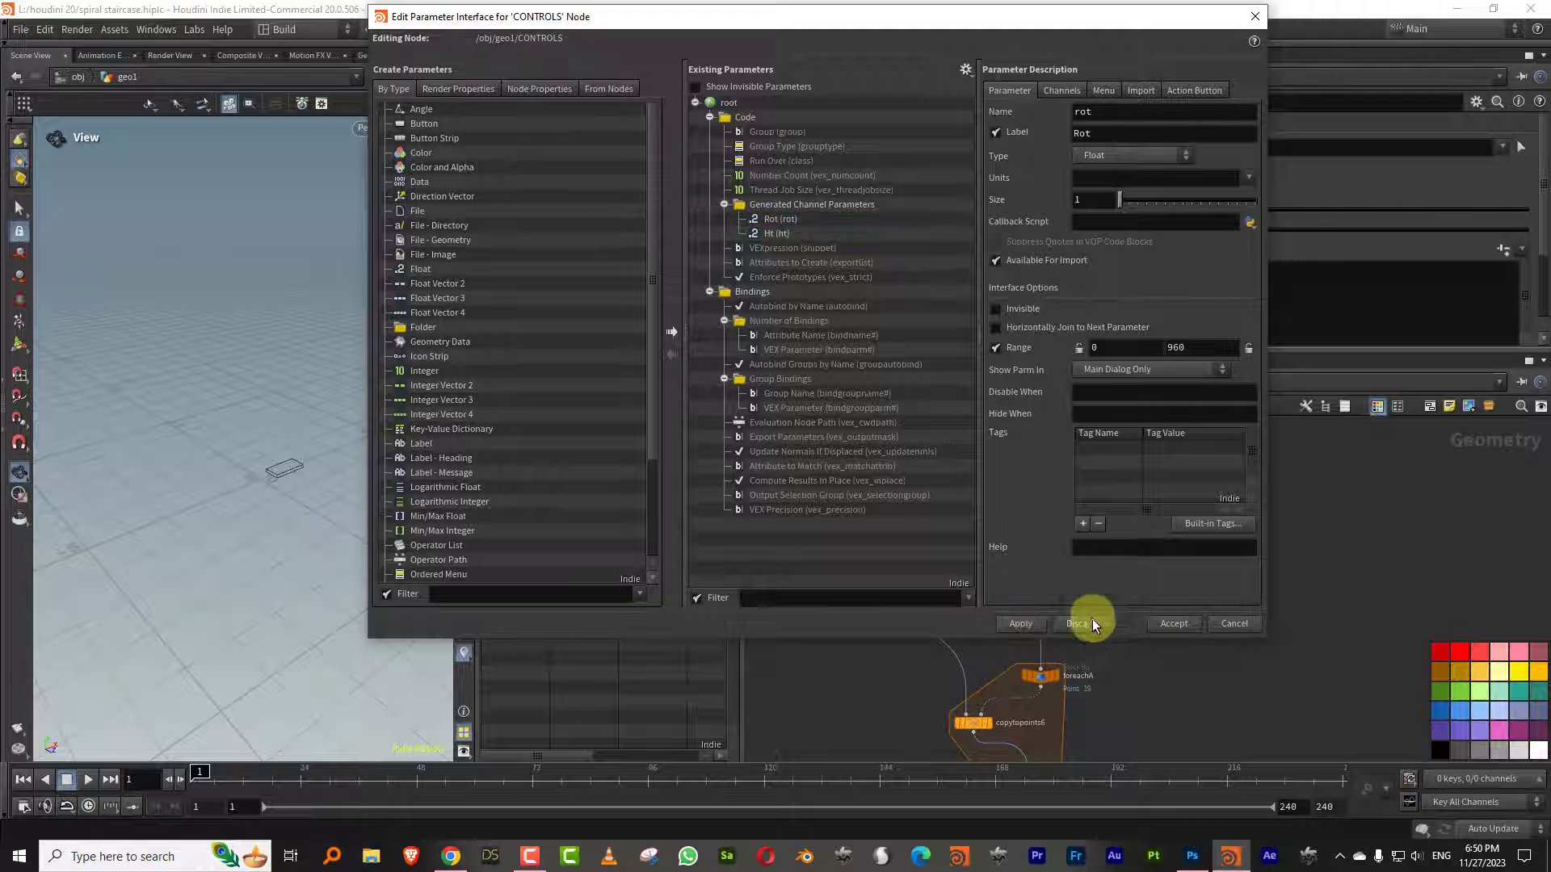
click(1197, 625)
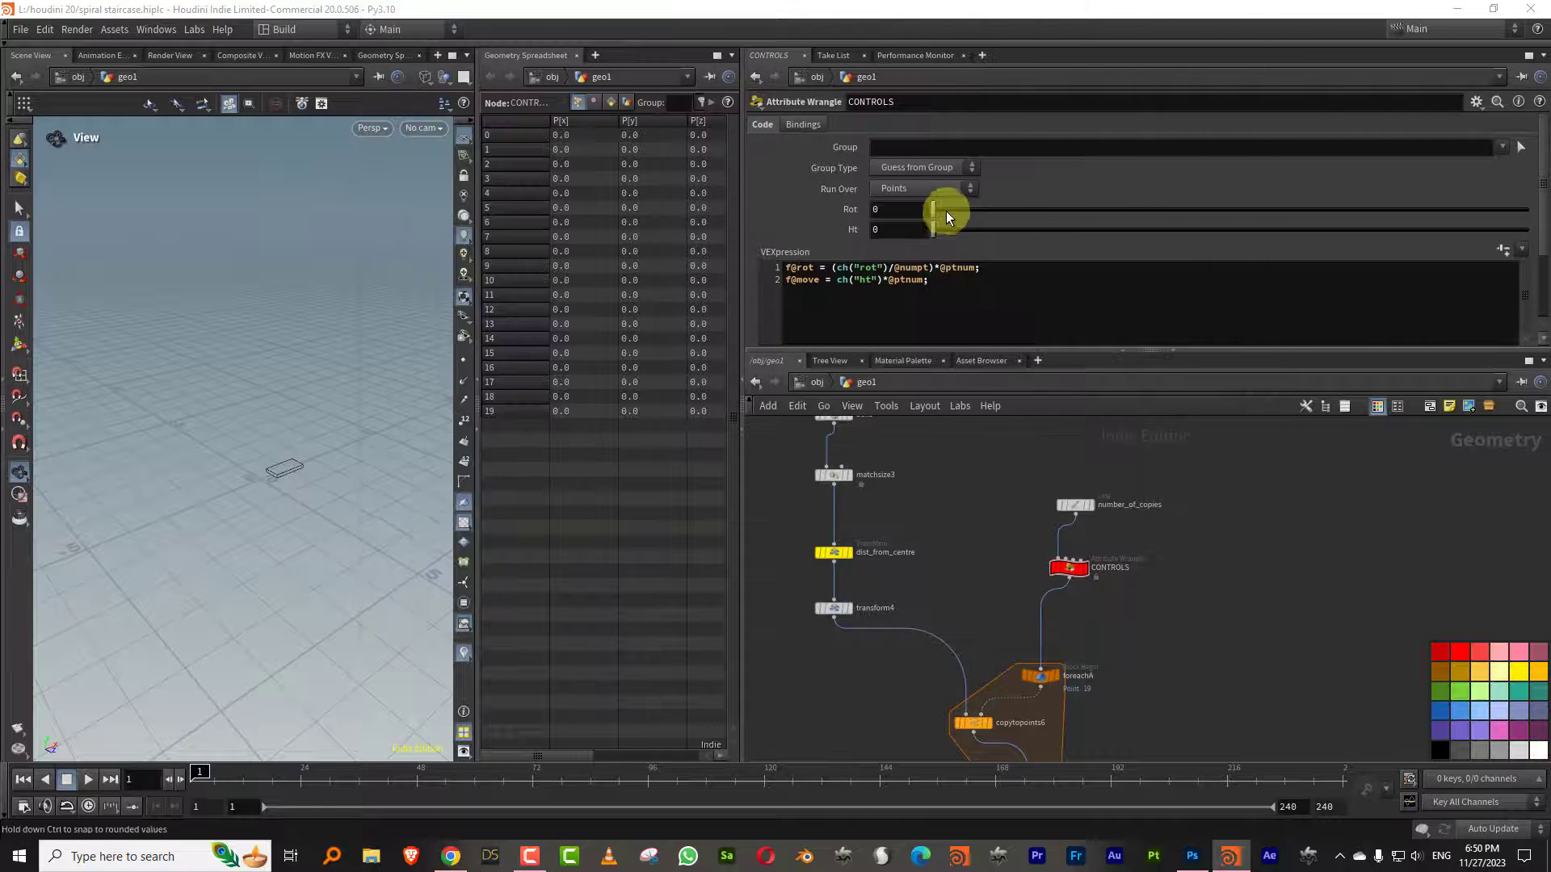
Set Rot to 470 and Ht to 0.198 on CONTROLS and inspect the spiral
drag(946, 211, 1053, 212)
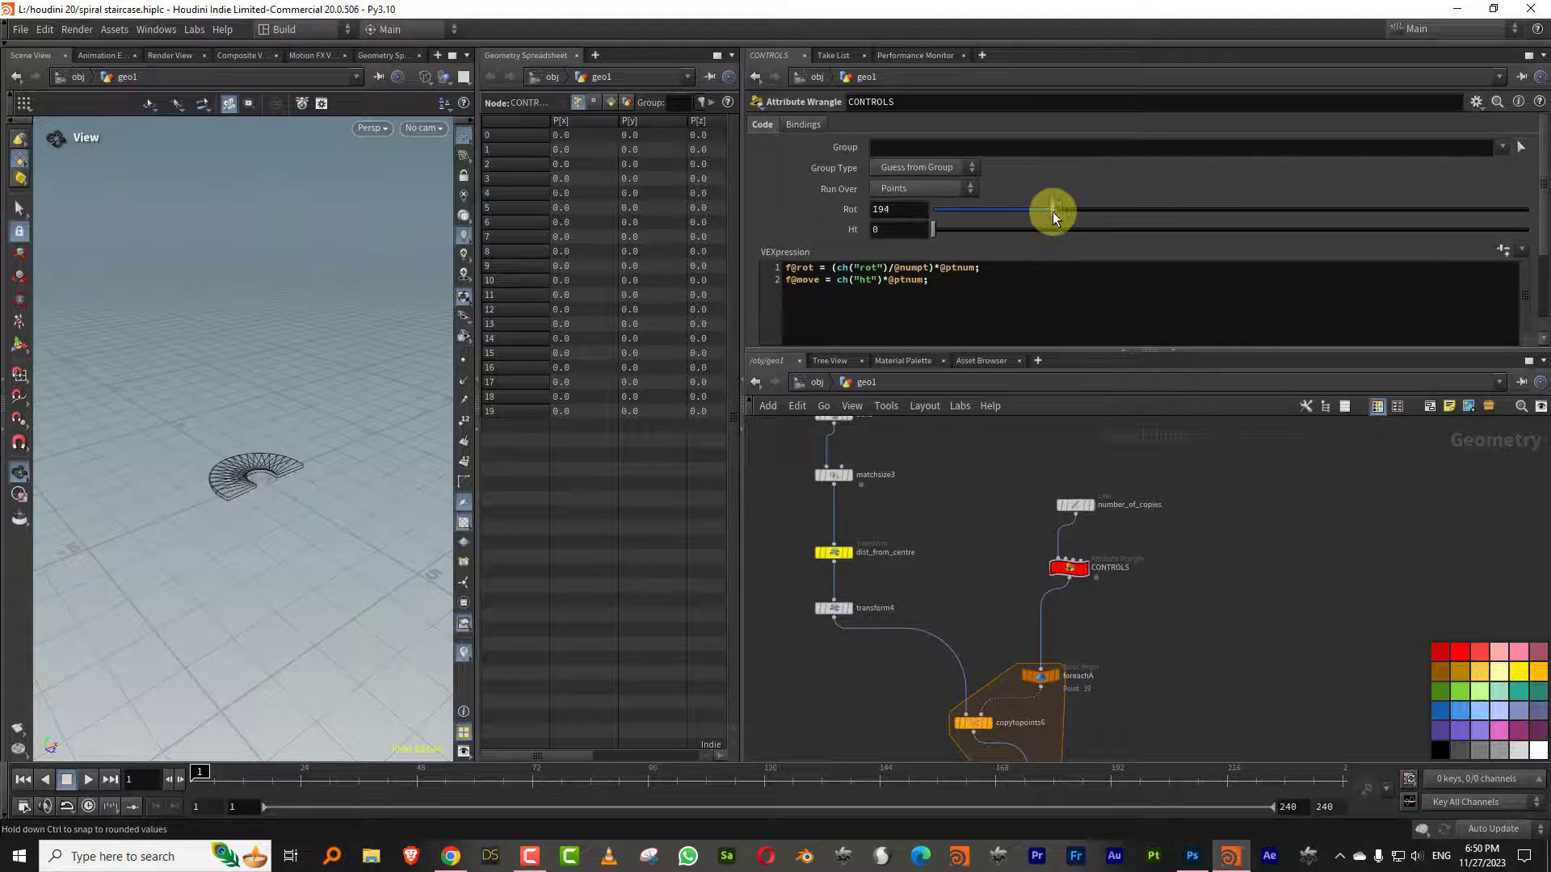
drag(947, 232, 1224, 211)
drag(282, 412, 296, 395)
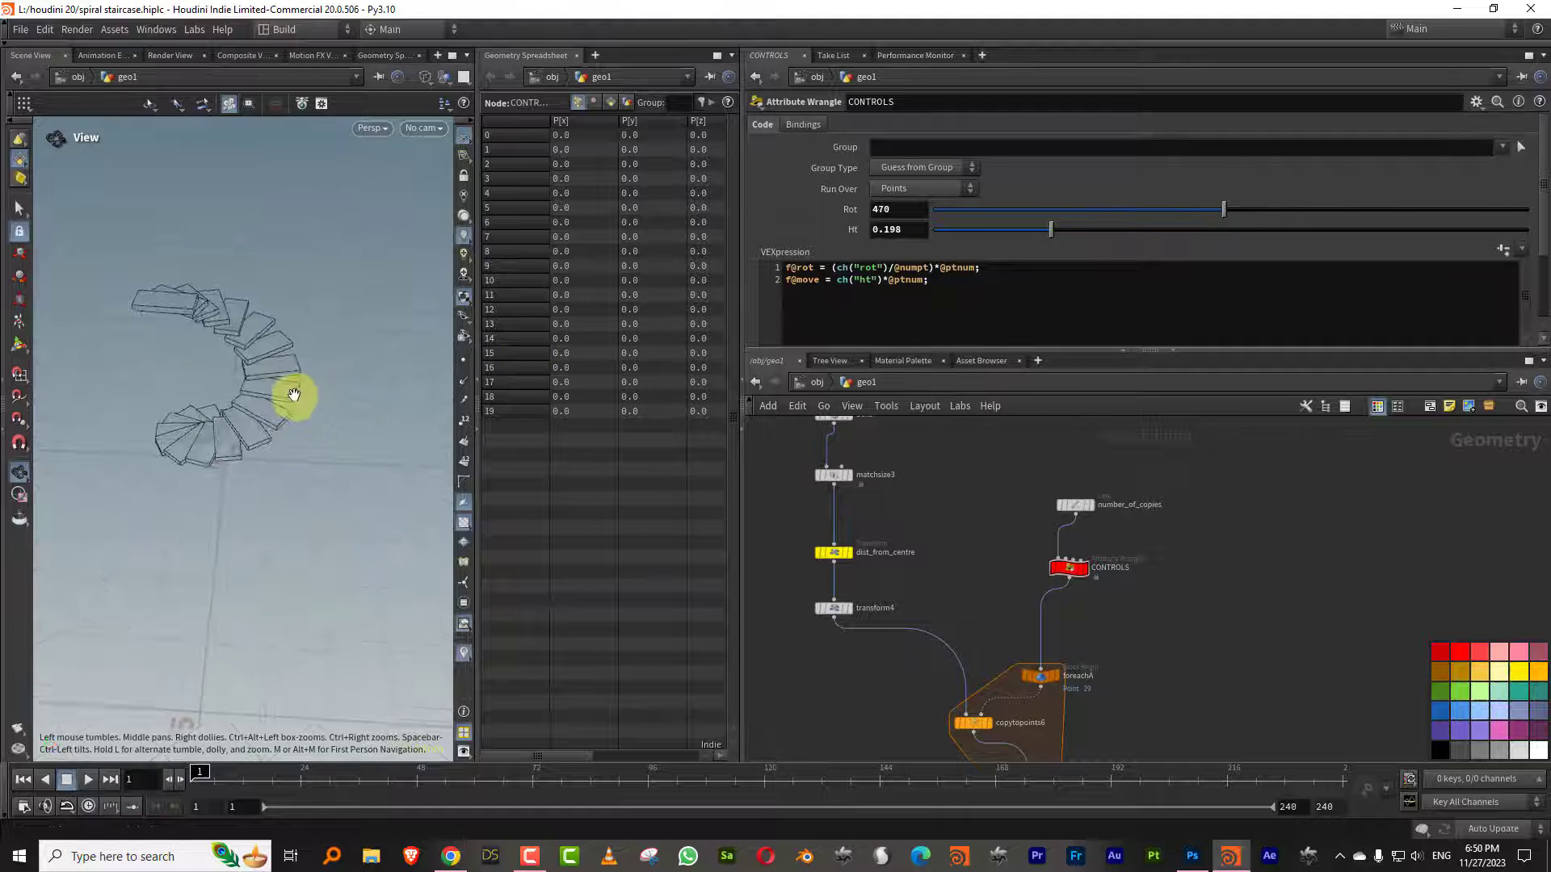
Enlarge the network area and move the detailed step's node group closer to the staircase loop nodes
scroll(1046, 536, down, 6)
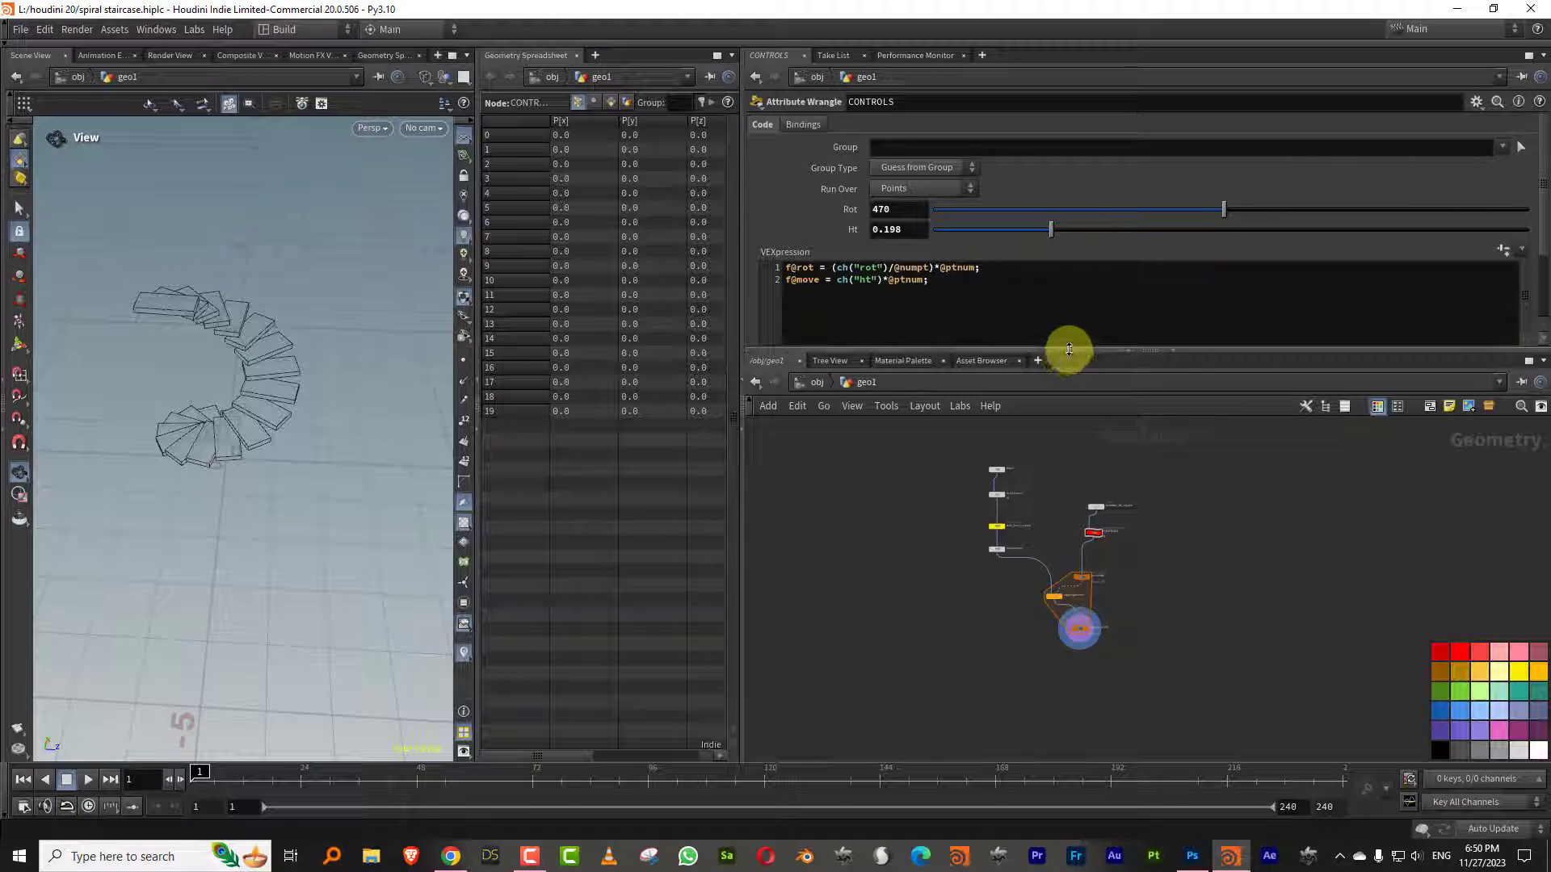
drag(1065, 355, 1068, 302)
middle_drag(1048, 424, 1054, 632)
scroll(1037, 544, down, 4)
middle_drag(974, 481, 972, 522)
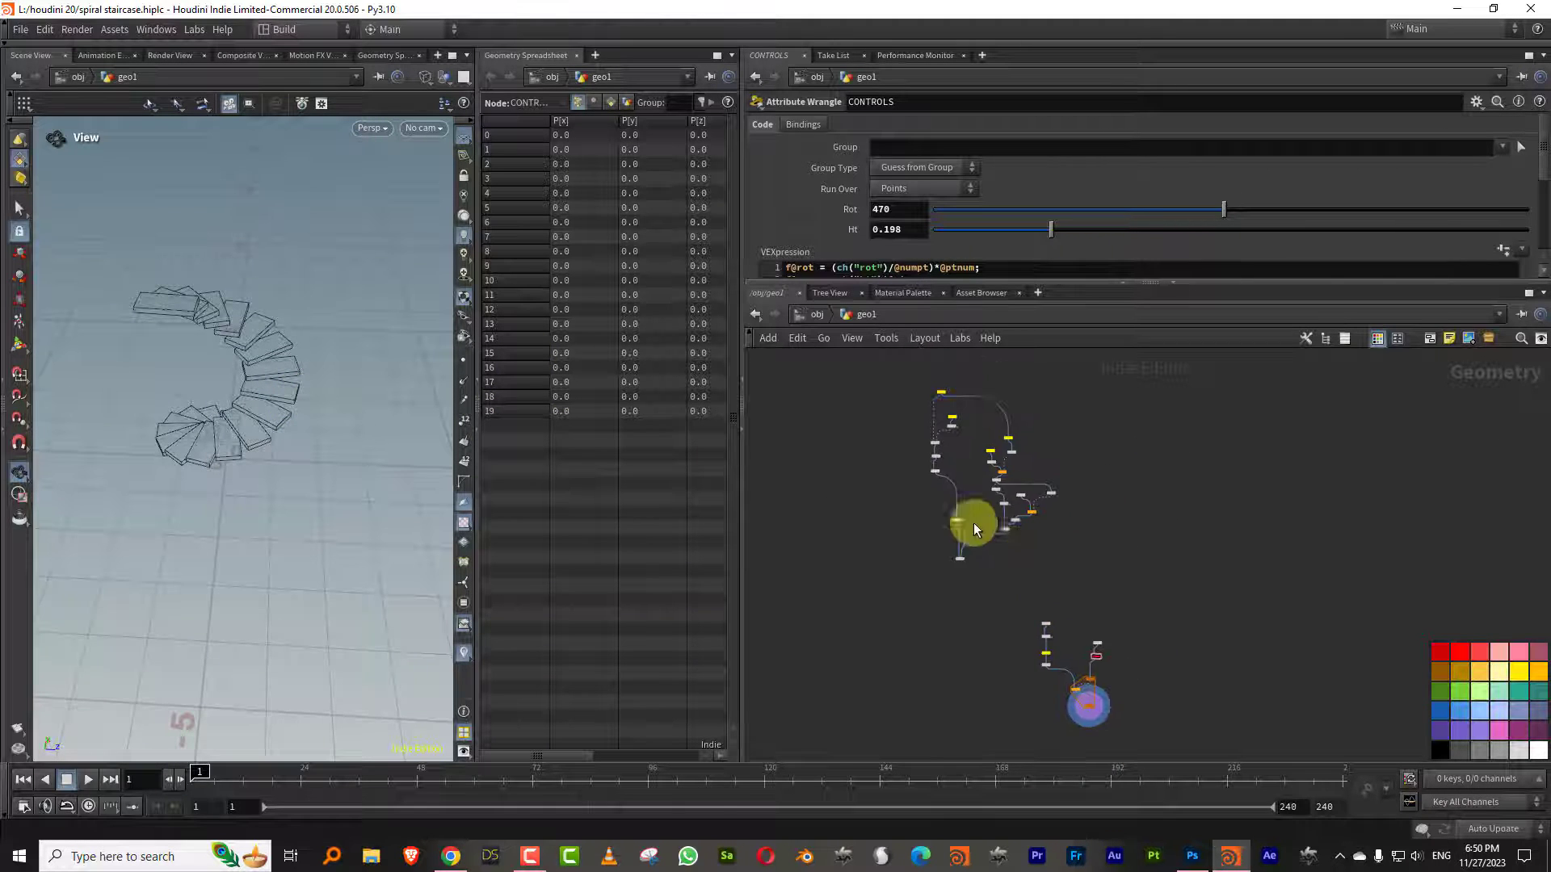
drag(884, 373, 1071, 568)
drag(960, 556, 1232, 521)
Connect merge10's output to dist_from_centre in place of matchsize3 and view the staircase with its railing posts
scroll(1059, 610, up, 8)
click(978, 607)
click(855, 560)
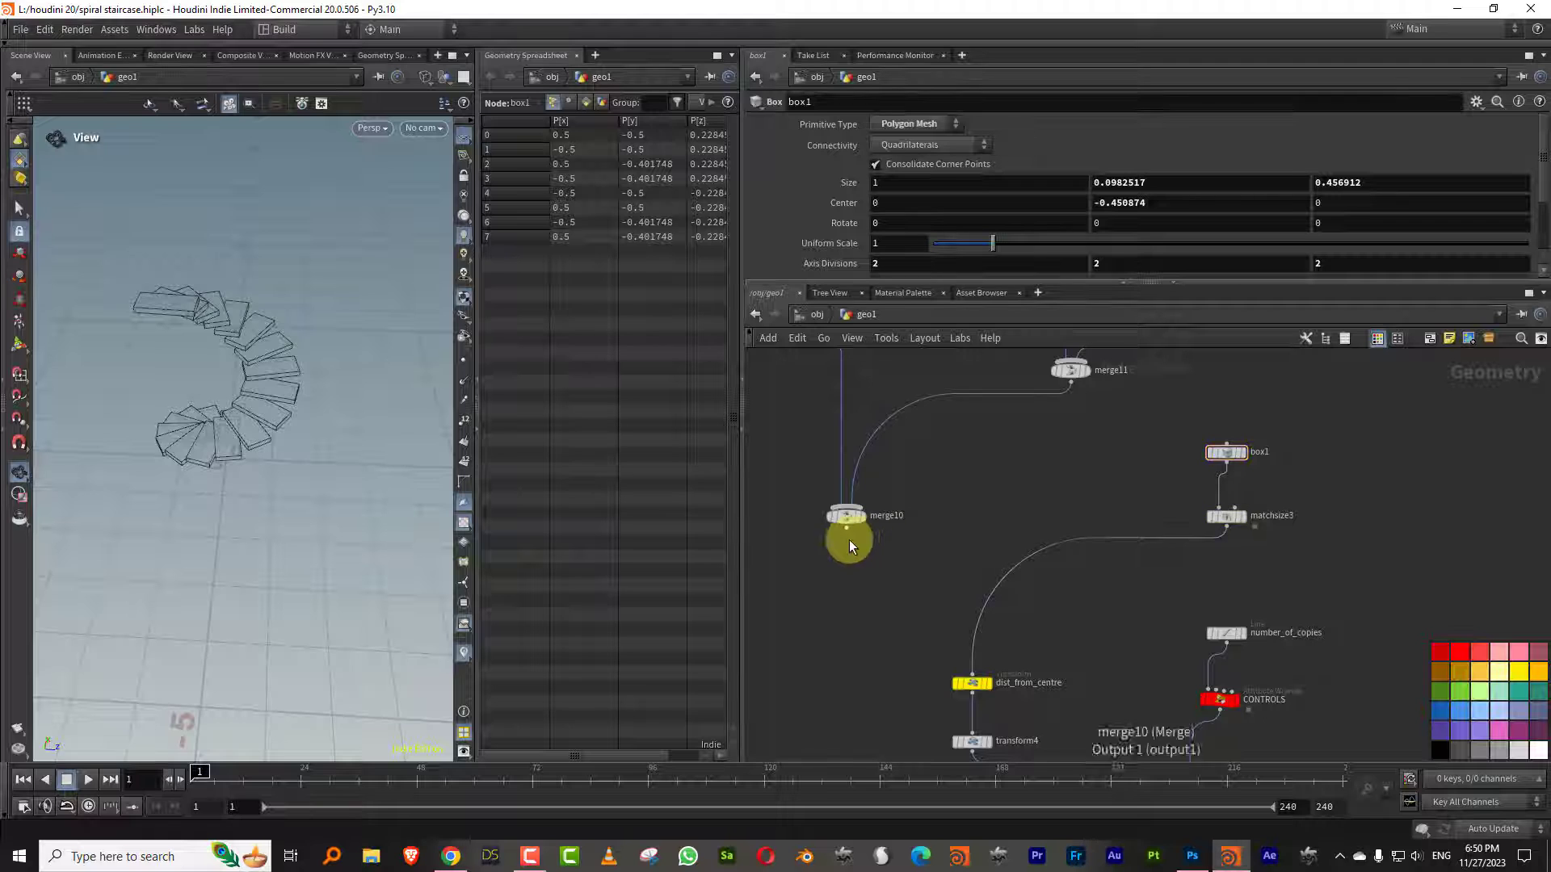
drag(849, 539, 973, 664)
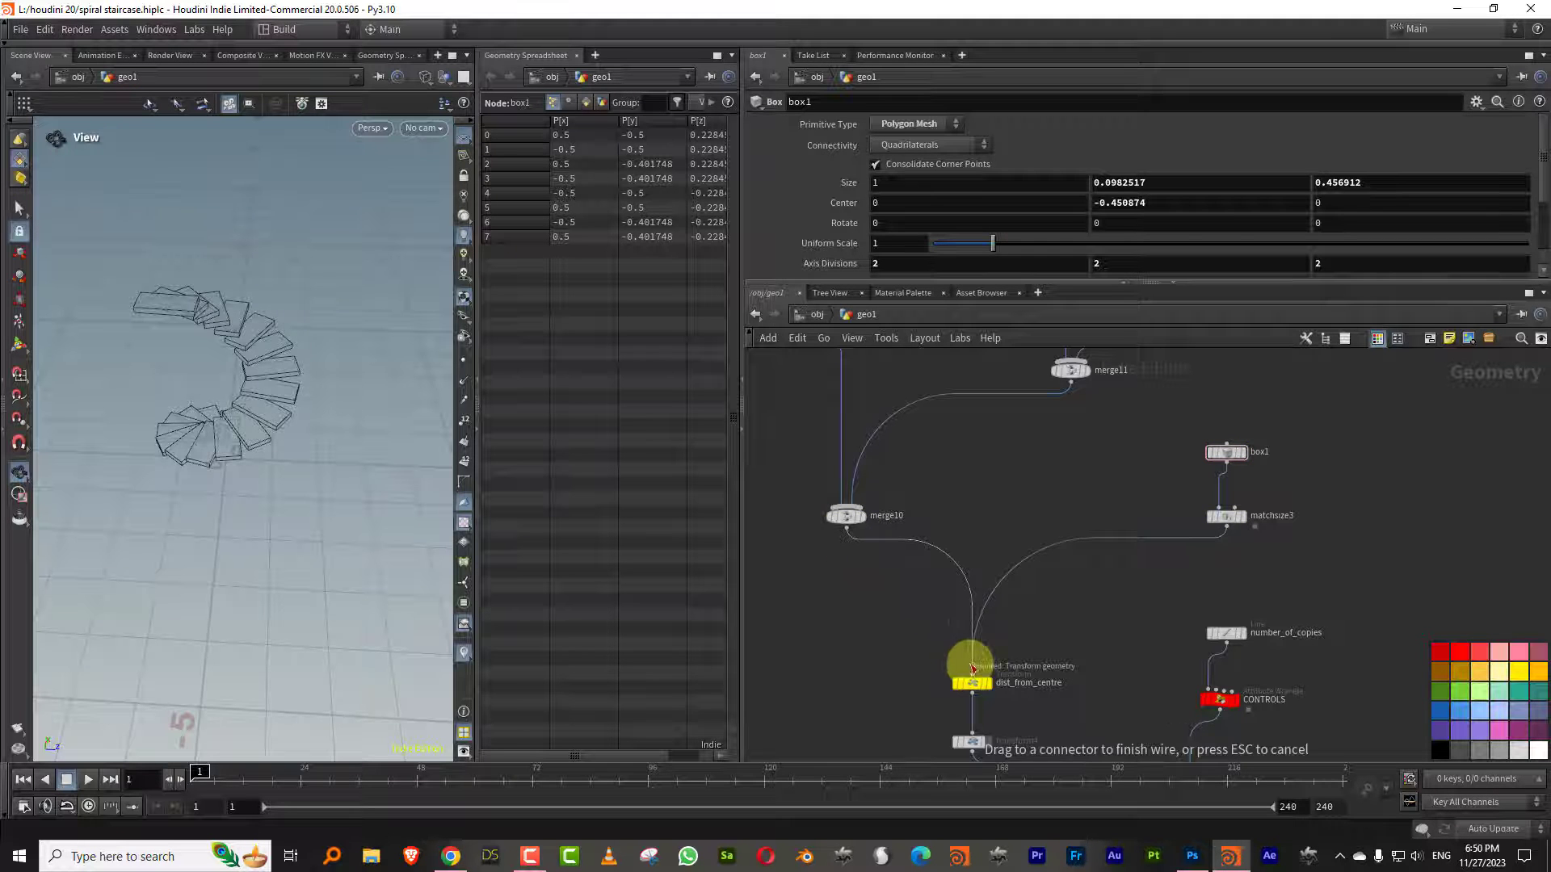
drag(242, 408, 303, 444)
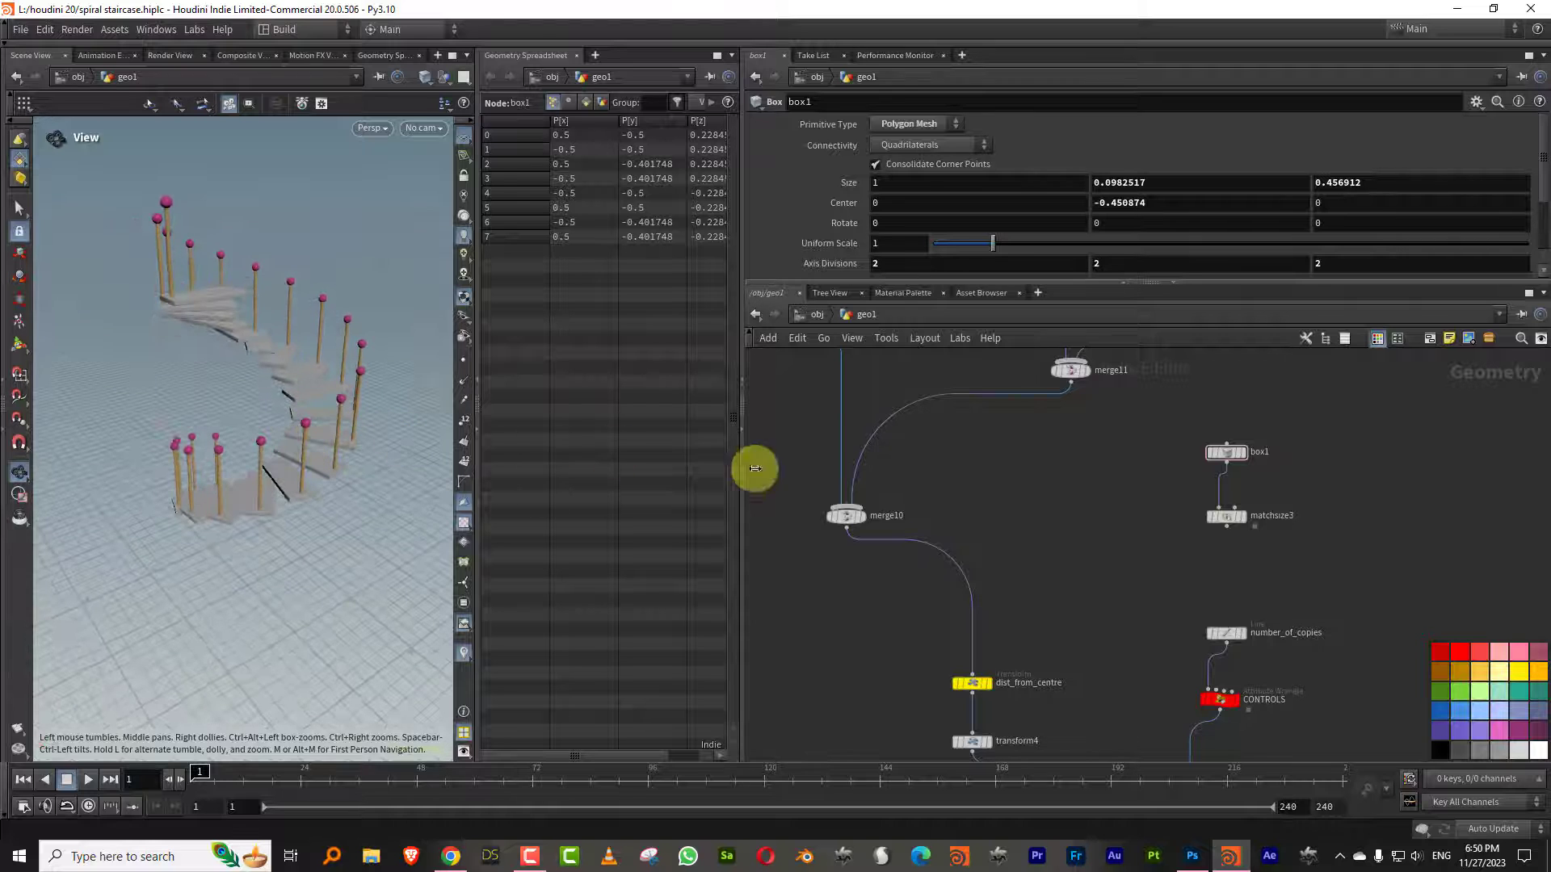
Delete the unused box1 and matchsize3 nodes, give the network more height, and inspect the staircase
drag(1166, 557, 1282, 475)
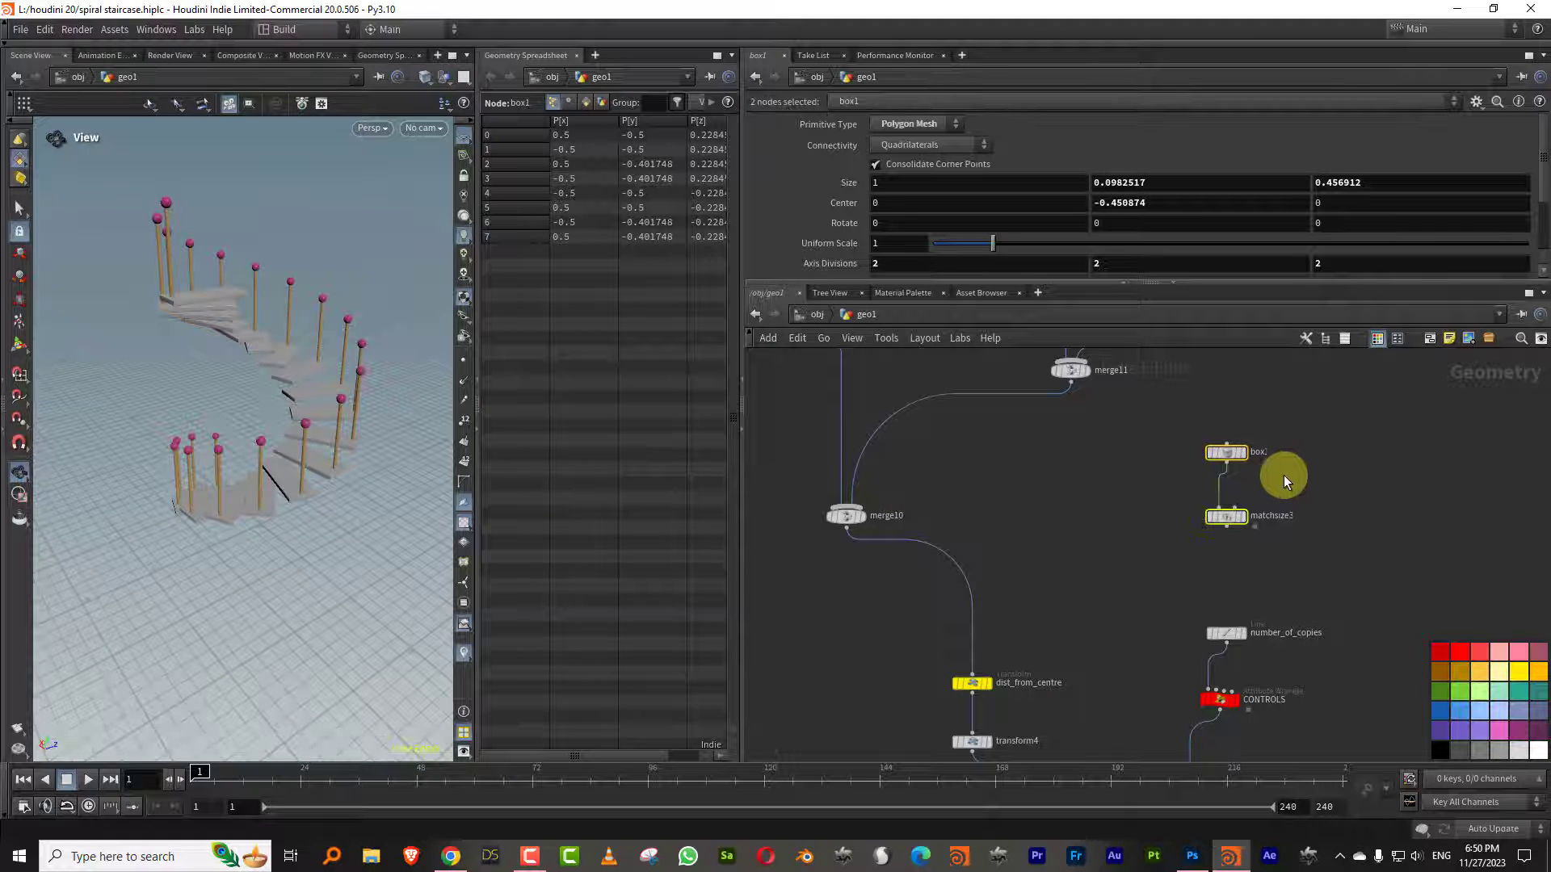
key(Delete)
drag(305, 404, 275, 355)
drag(1228, 283, 1212, 208)
scroll(985, 598, down, 3)
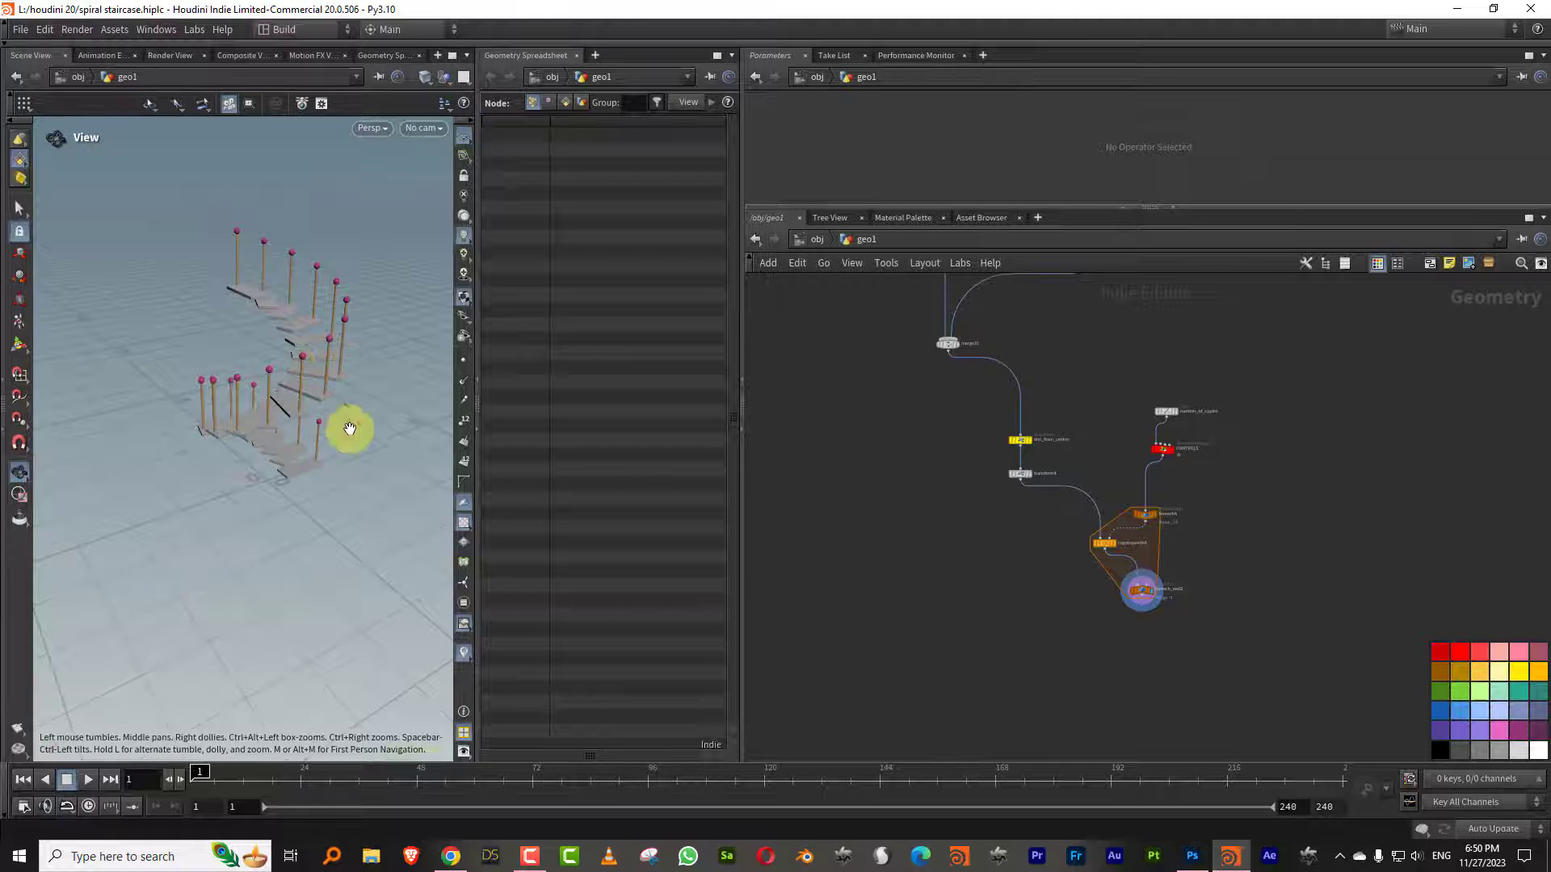
drag(297, 350, 197, 261)
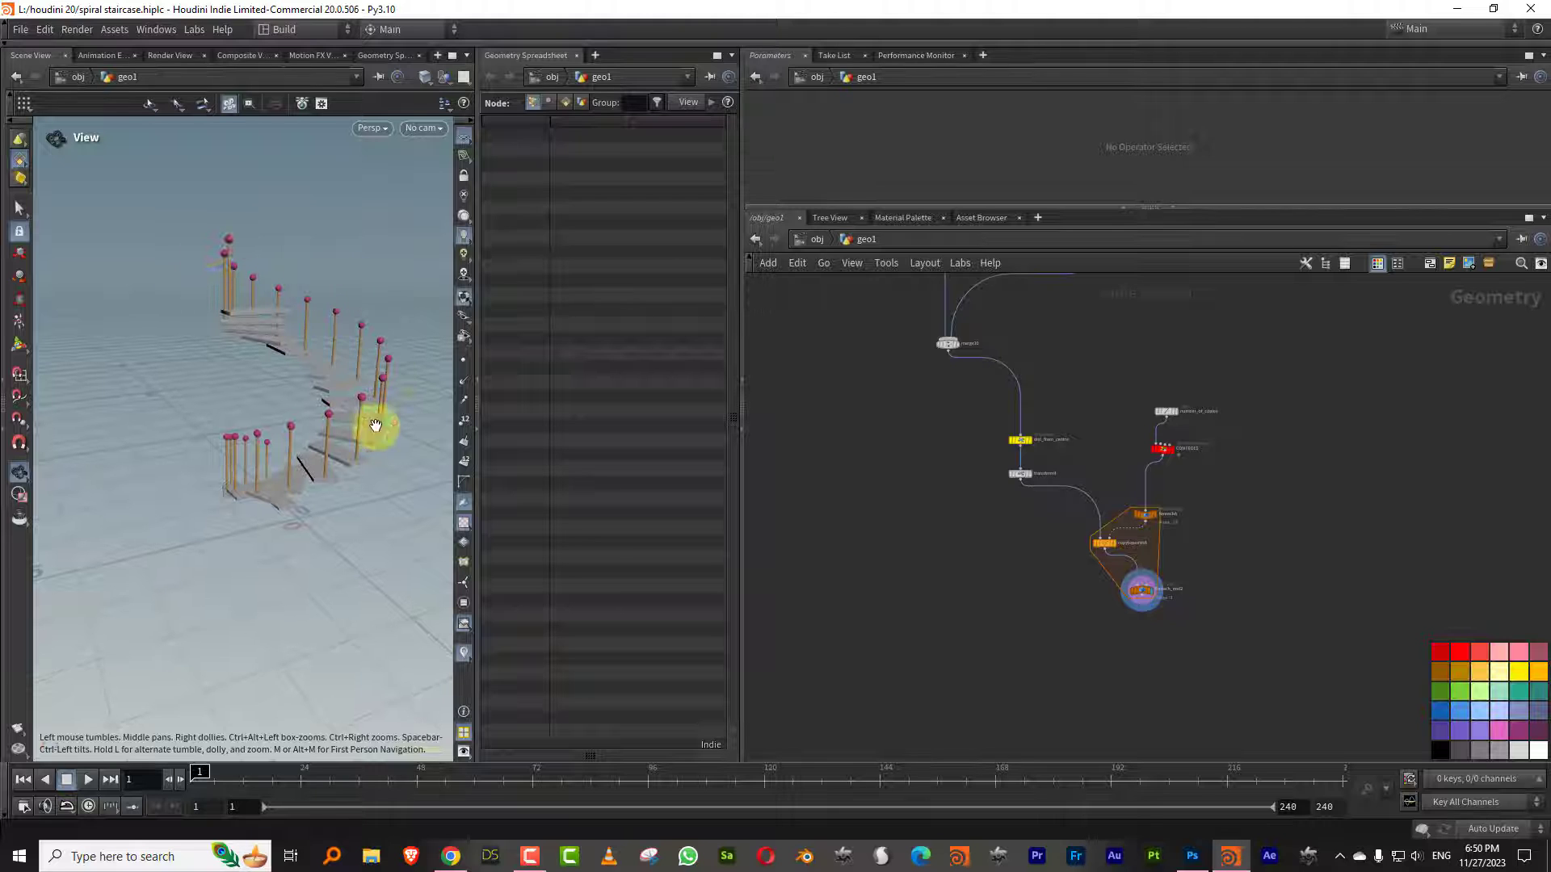
Align the for-each end node directly beneath the copy-to-points node in the staircase loop
middle_drag(894, 470, 856, 631)
middle_drag(1086, 566, 1068, 506)
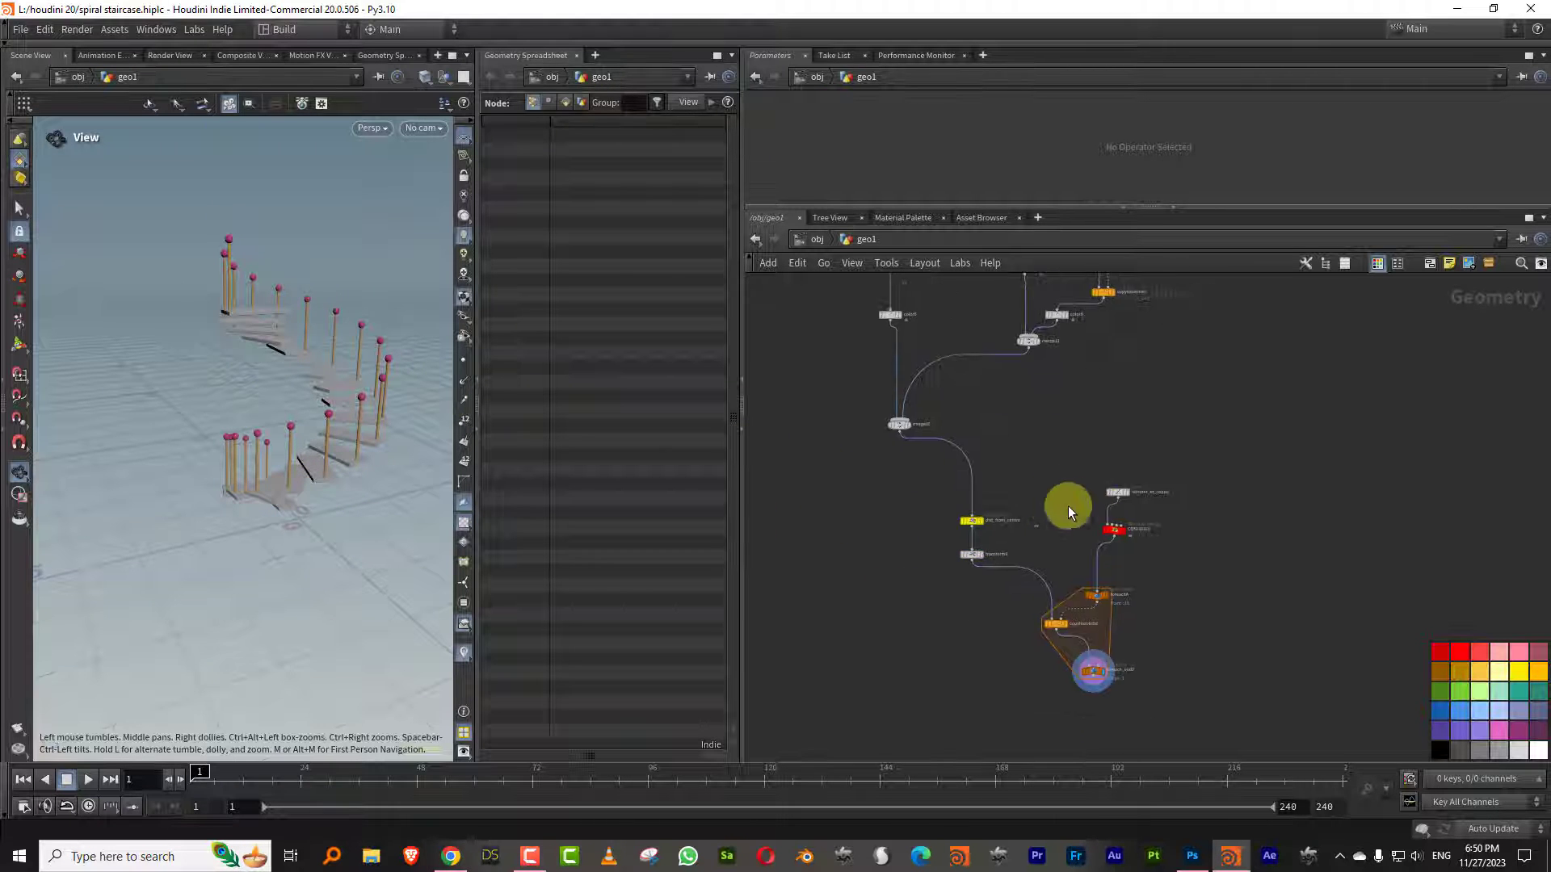
drag(1099, 674, 1066, 675)
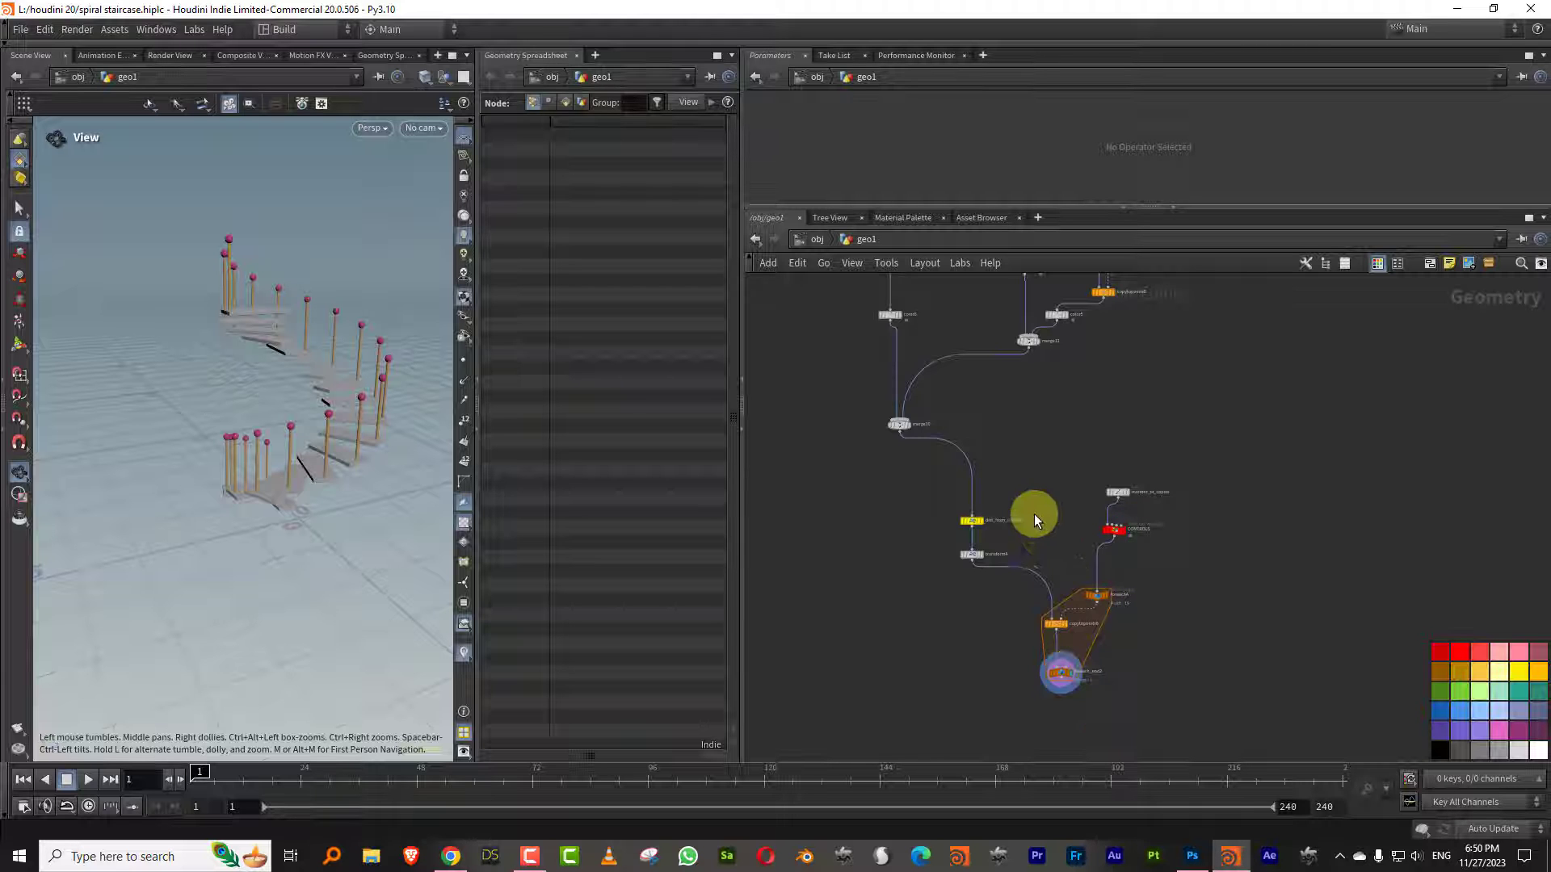
Spread out the railing post nodes by repositioning color5, merge11, color4 and copytopoints5
middle_drag(904, 488, 951, 585)
scroll(951, 585, up, 3)
scroll(1002, 565, down, 3)
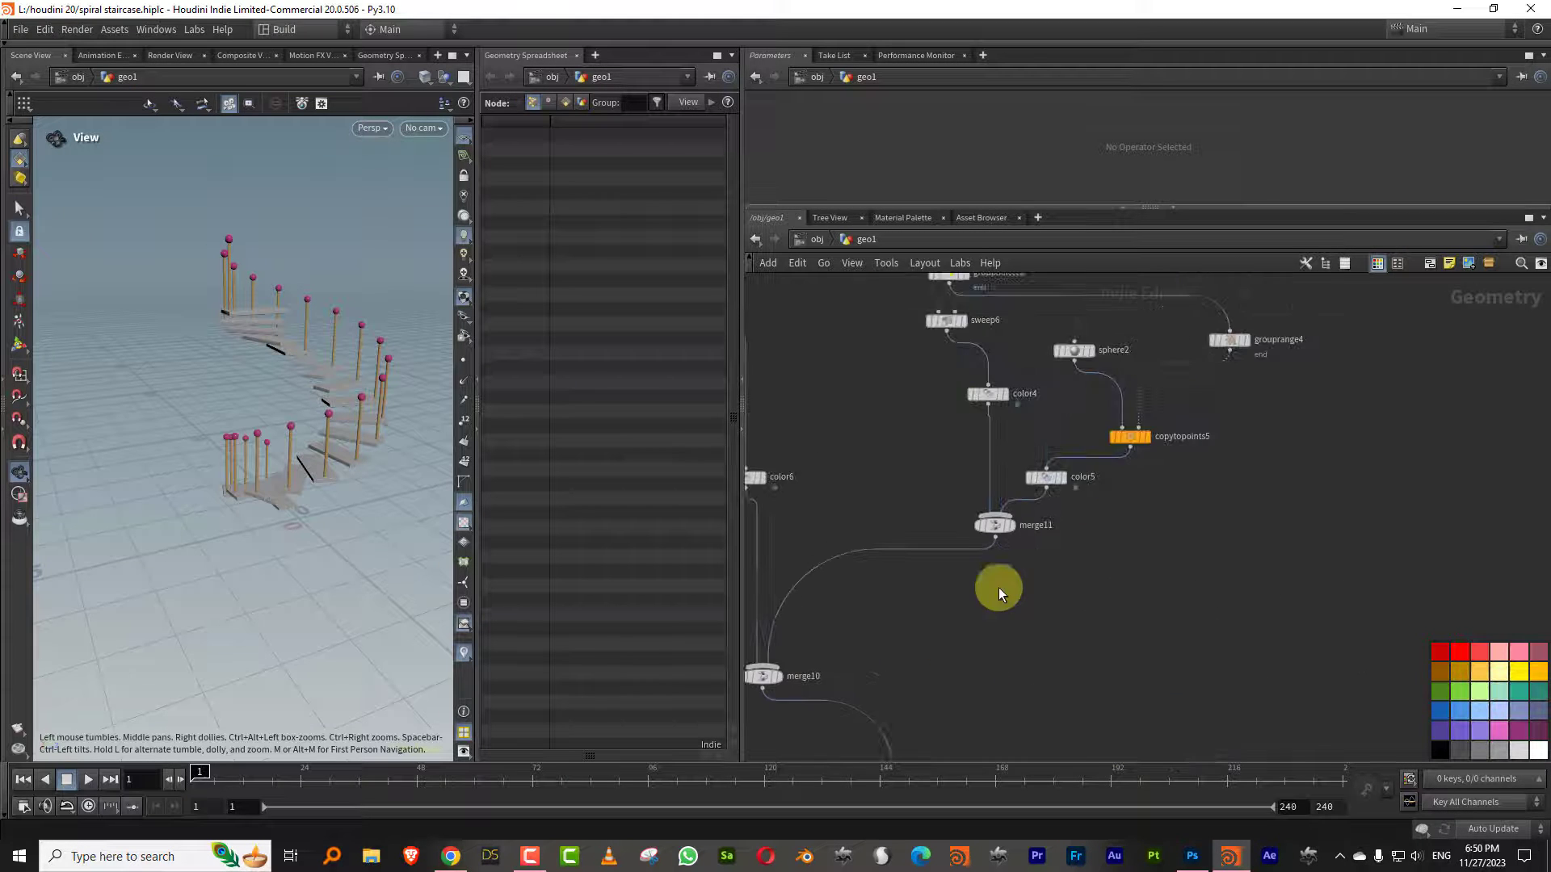
scroll(1110, 517, up, 3)
scroll(889, 630, down, 1)
drag(886, 630, 1001, 582)
drag(929, 425, 870, 452)
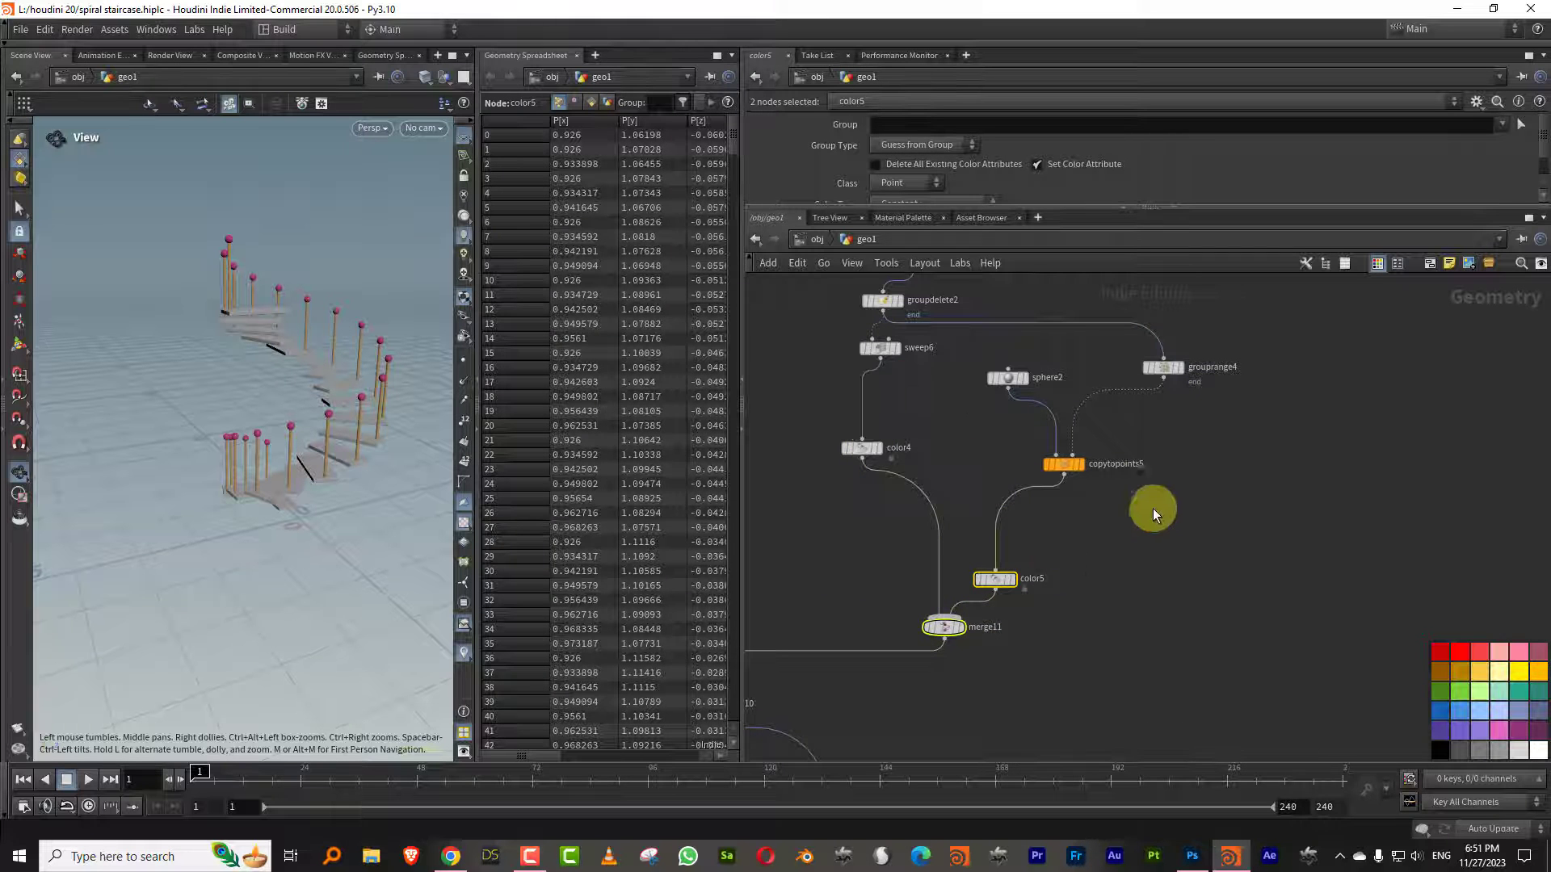
drag(1069, 463, 1104, 505)
Place a new Add node beside copytopoints5, just under sphere2, and display its output
click(1022, 486)
key(Tab)
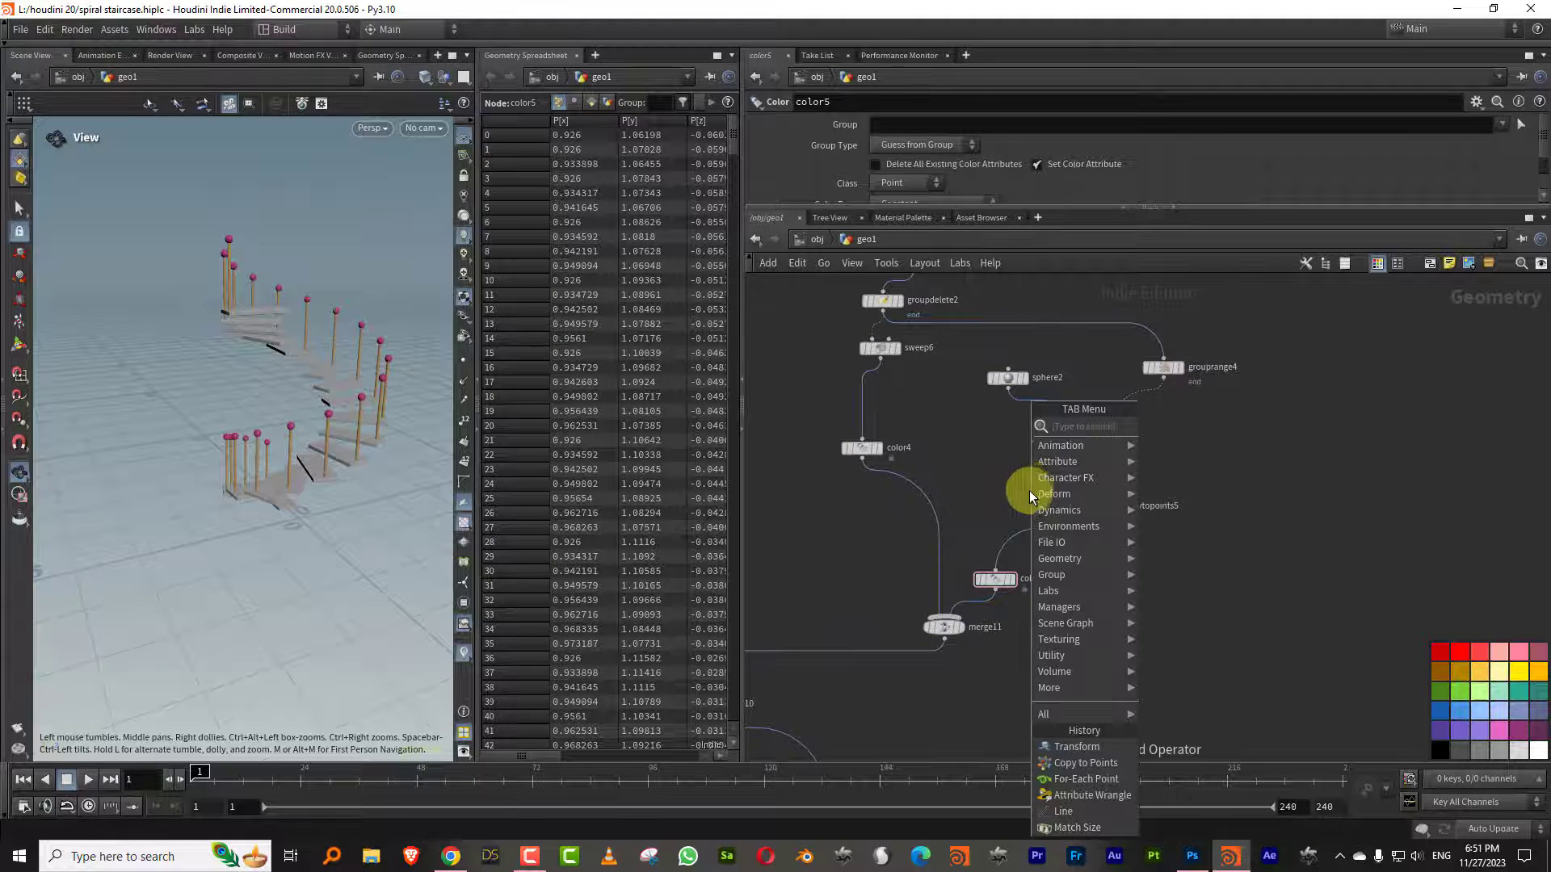
click(1170, 426)
click(984, 454)
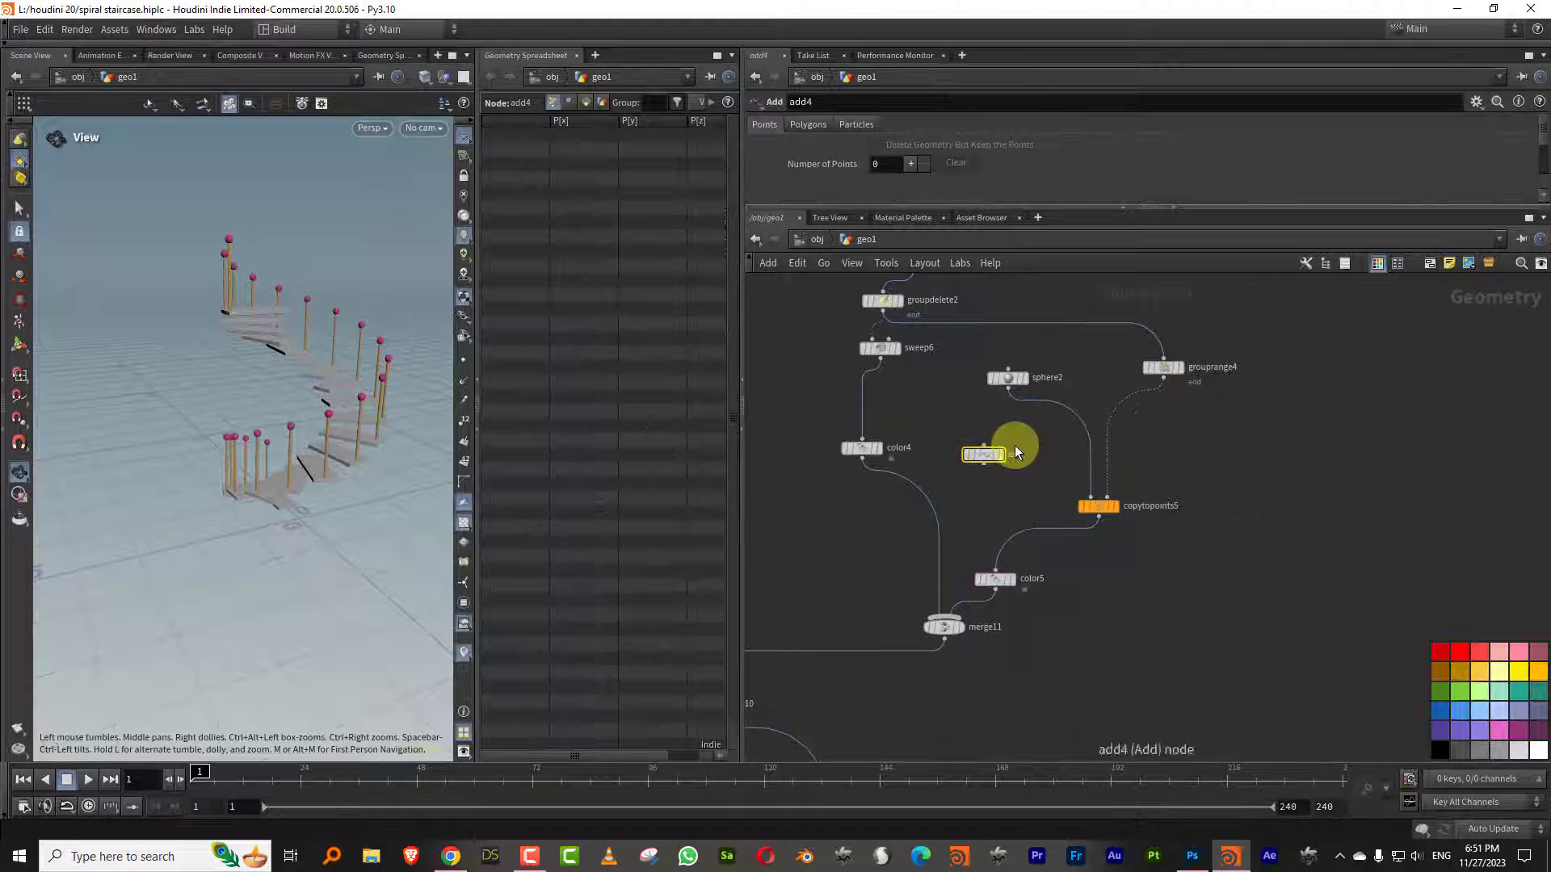
scroll(1002, 460, up, 4)
click(987, 472)
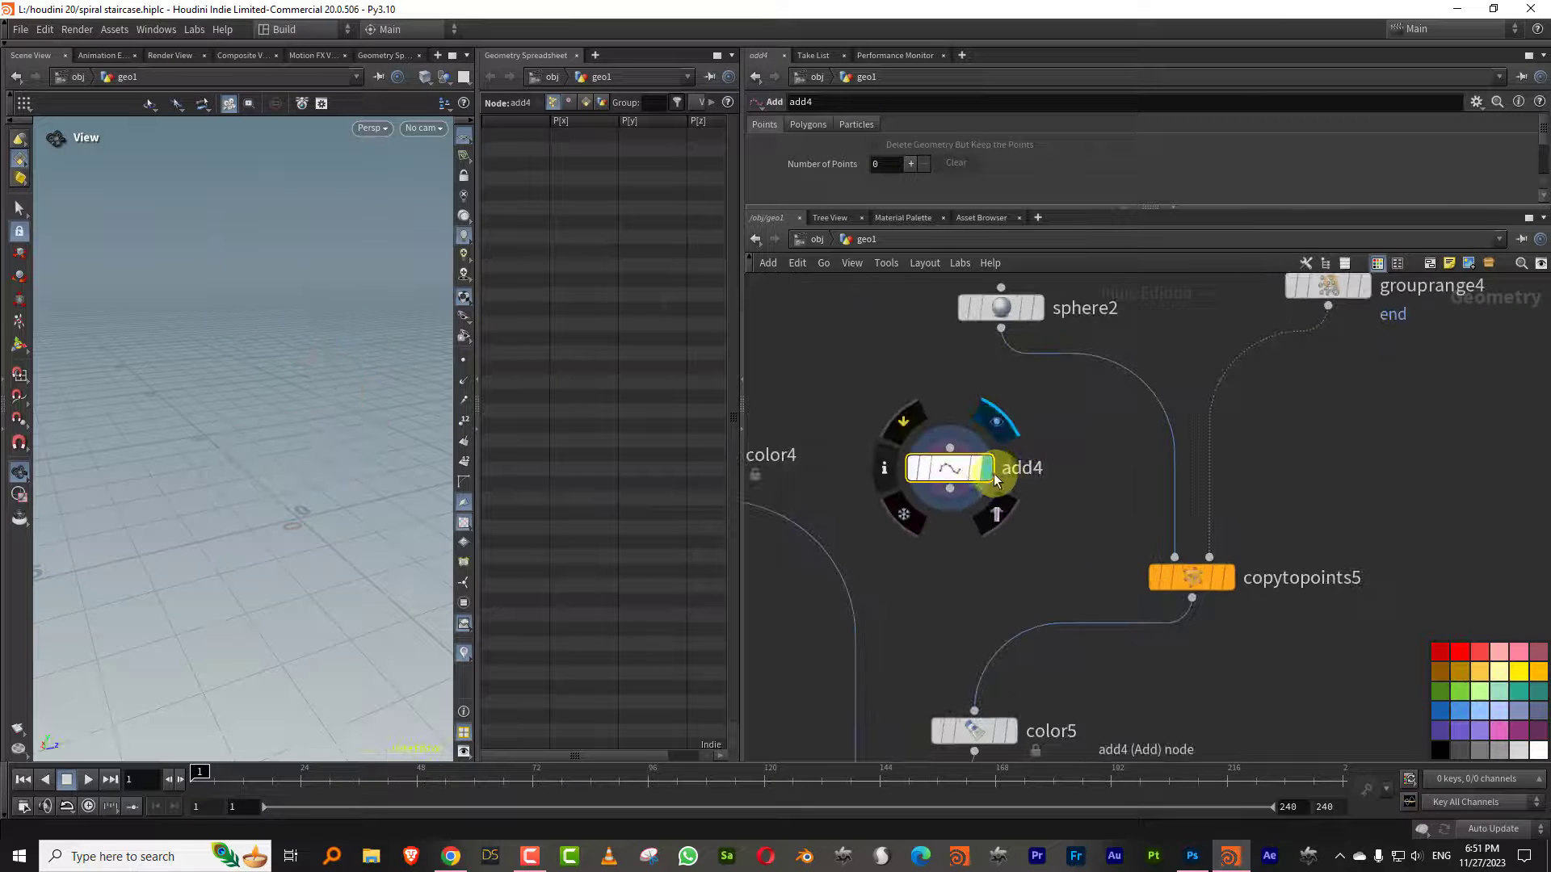
Enlarge the viewport and parameter areas, and give add4 one point at the origin
click(480, 429)
drag(975, 208, 980, 283)
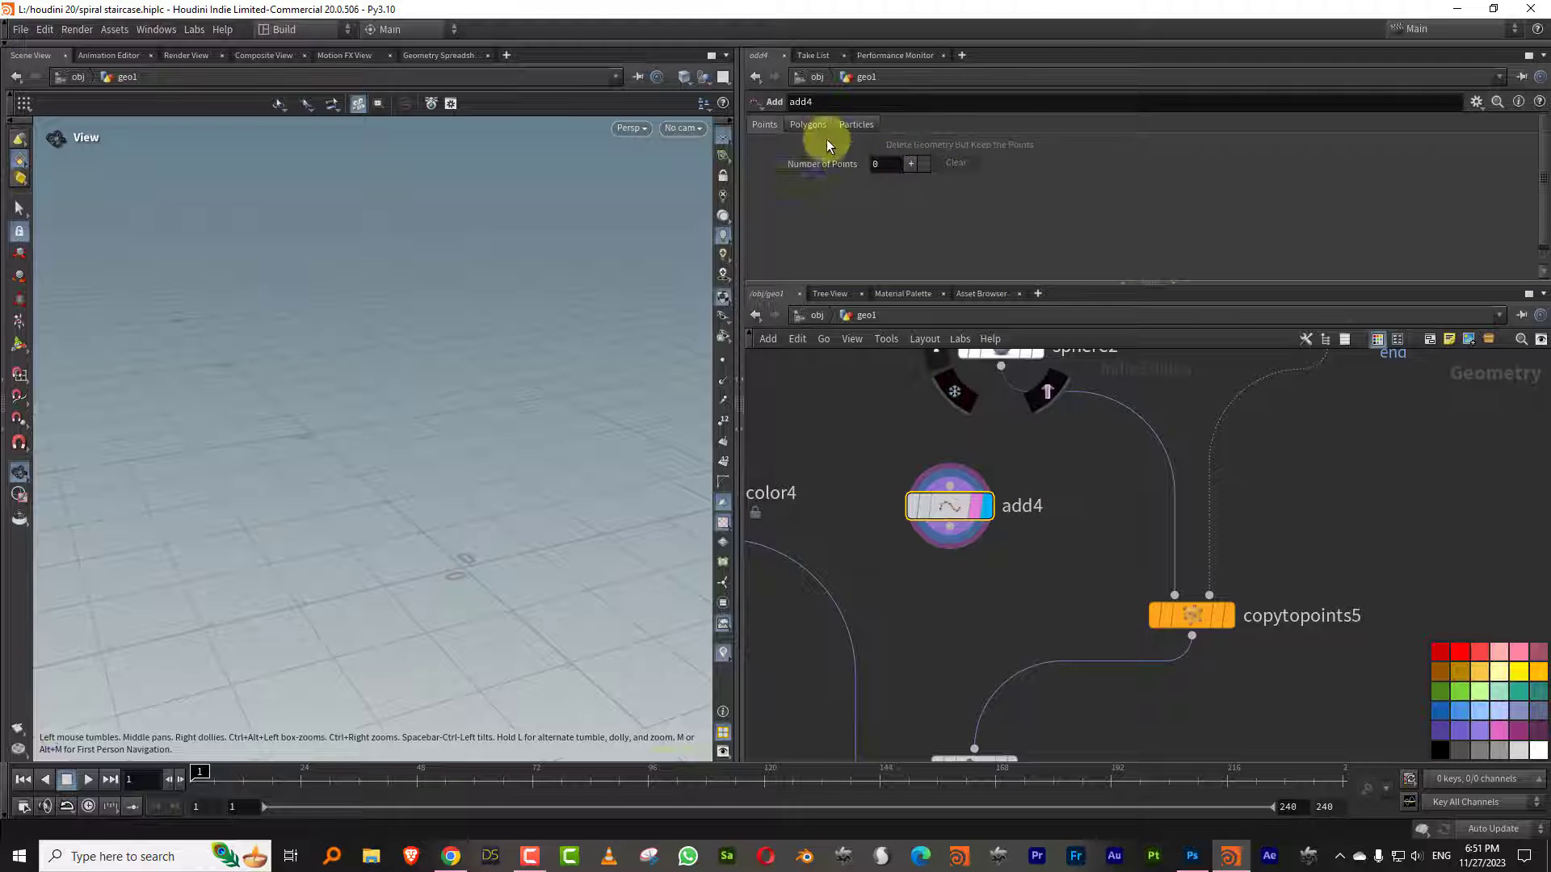
click(910, 163)
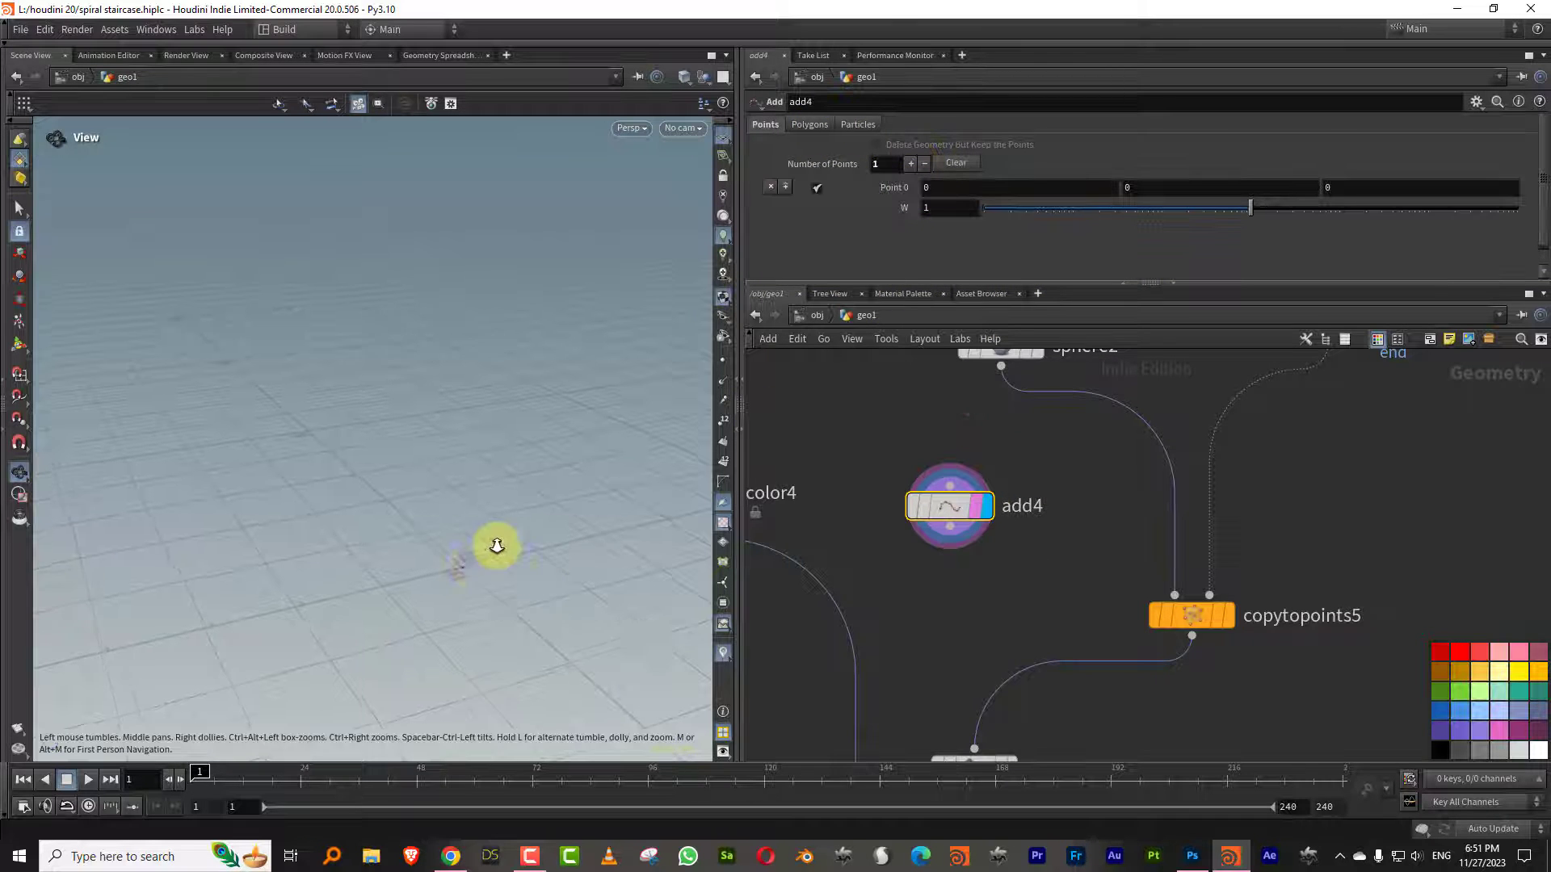
middle_drag(483, 576, 433, 512)
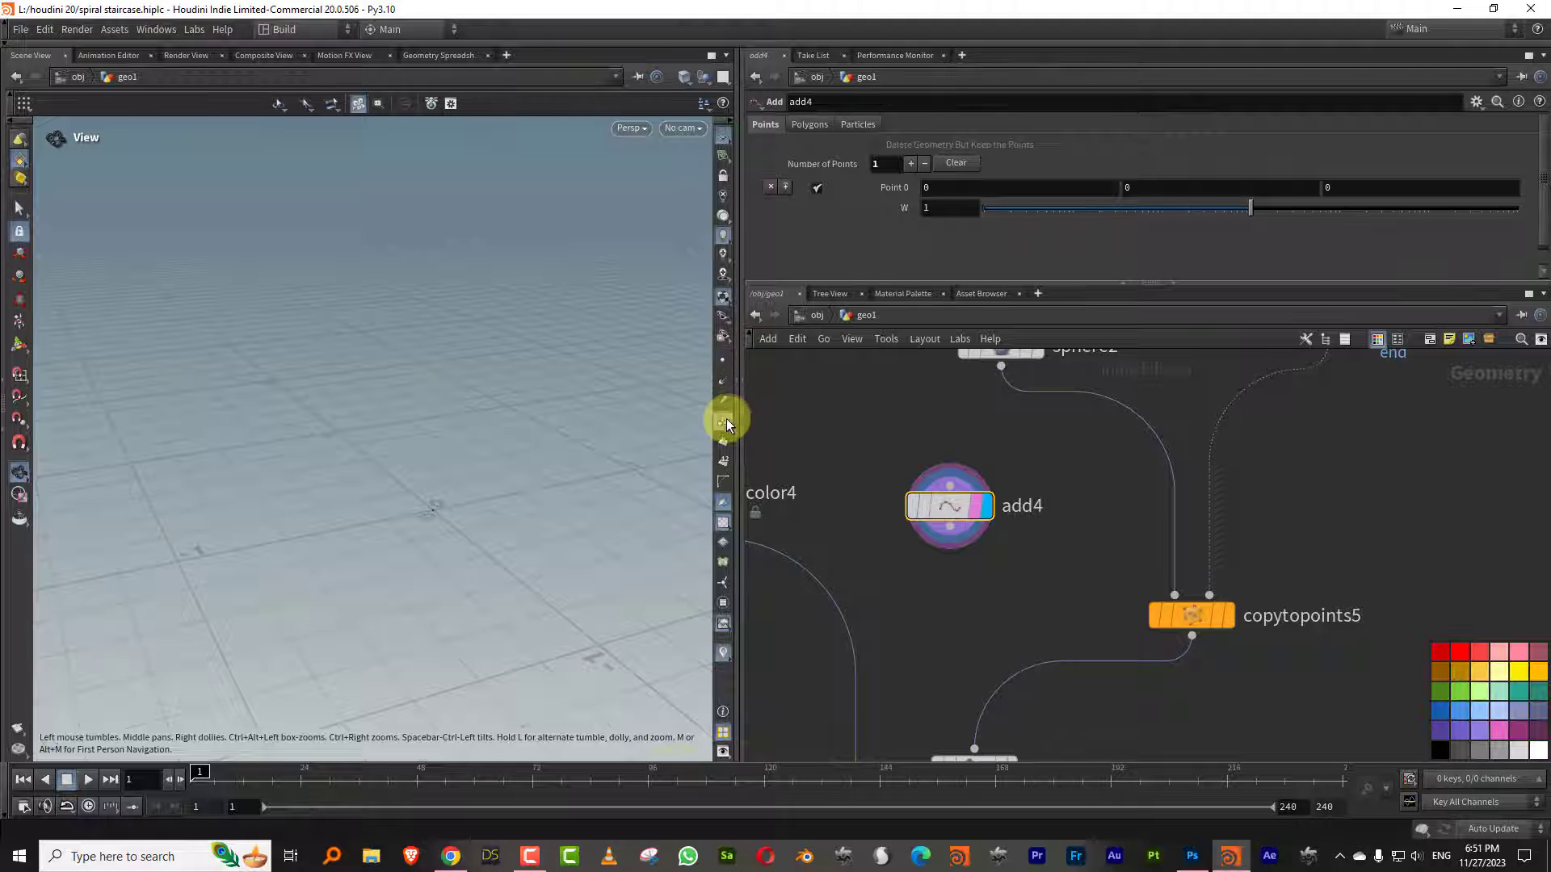
middle_drag(1099, 475, 1079, 548)
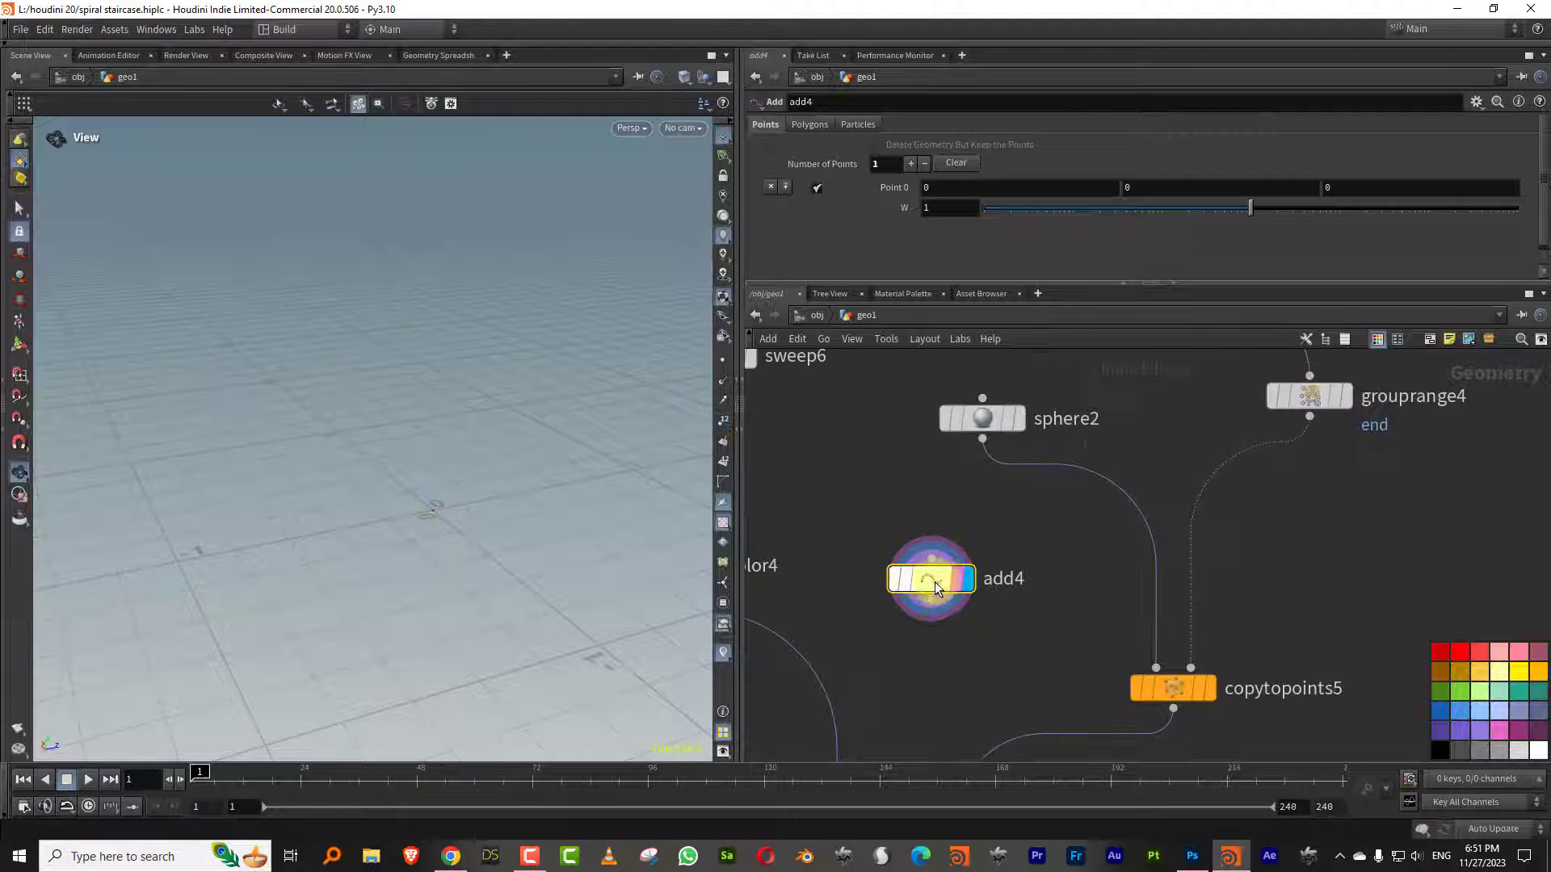
Place a Group Create node beneath add4, connected to its output, and display it
drag(933, 581, 895, 535)
click(971, 664)
key(Tab)
text(group)
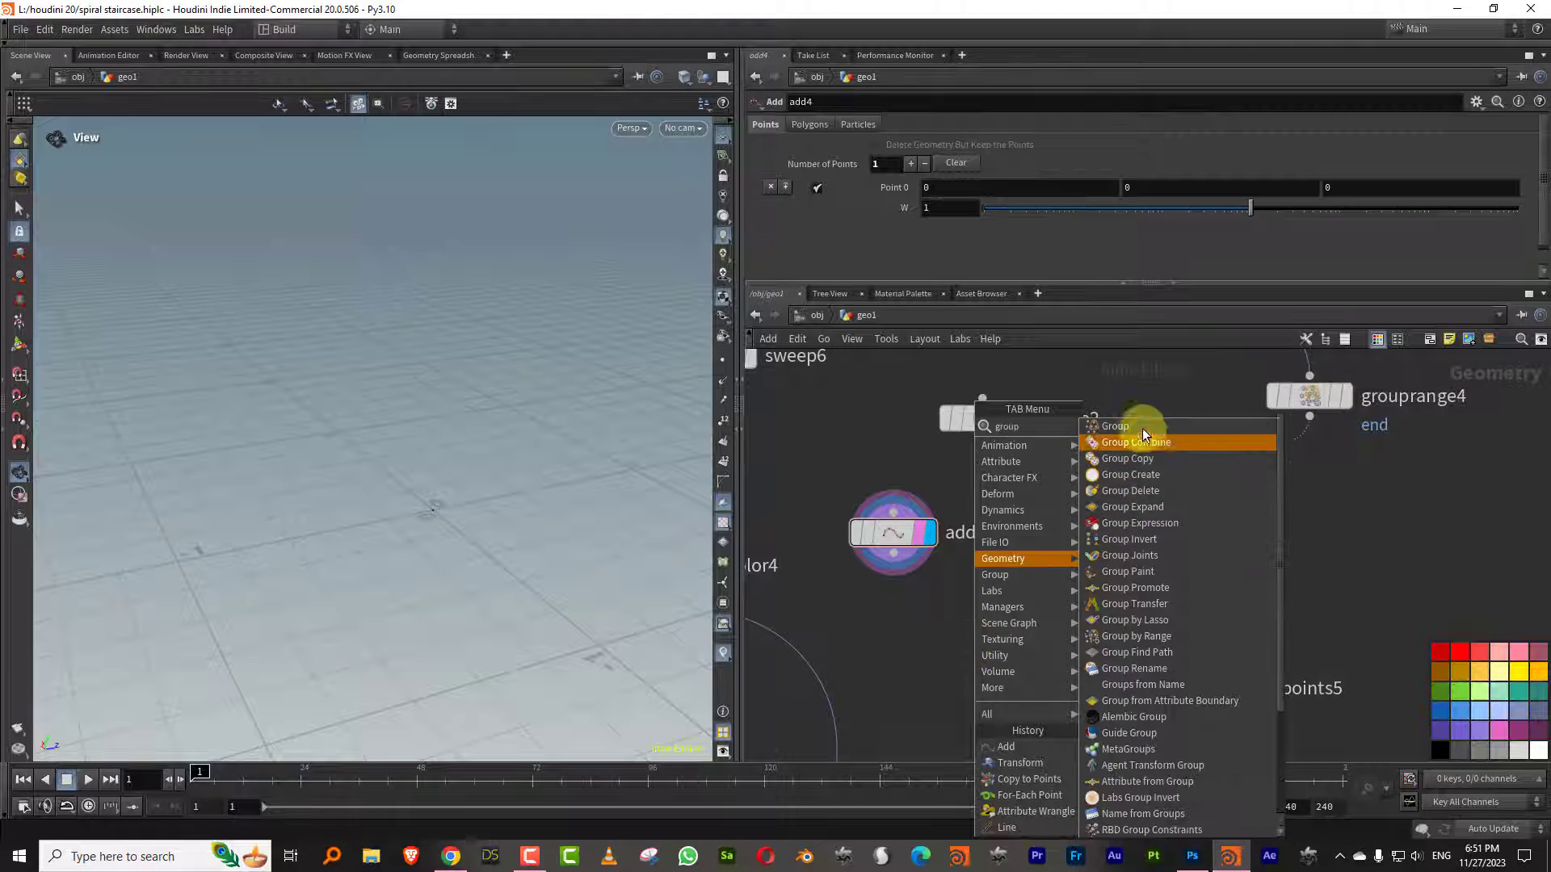
click(1130, 474)
click(936, 640)
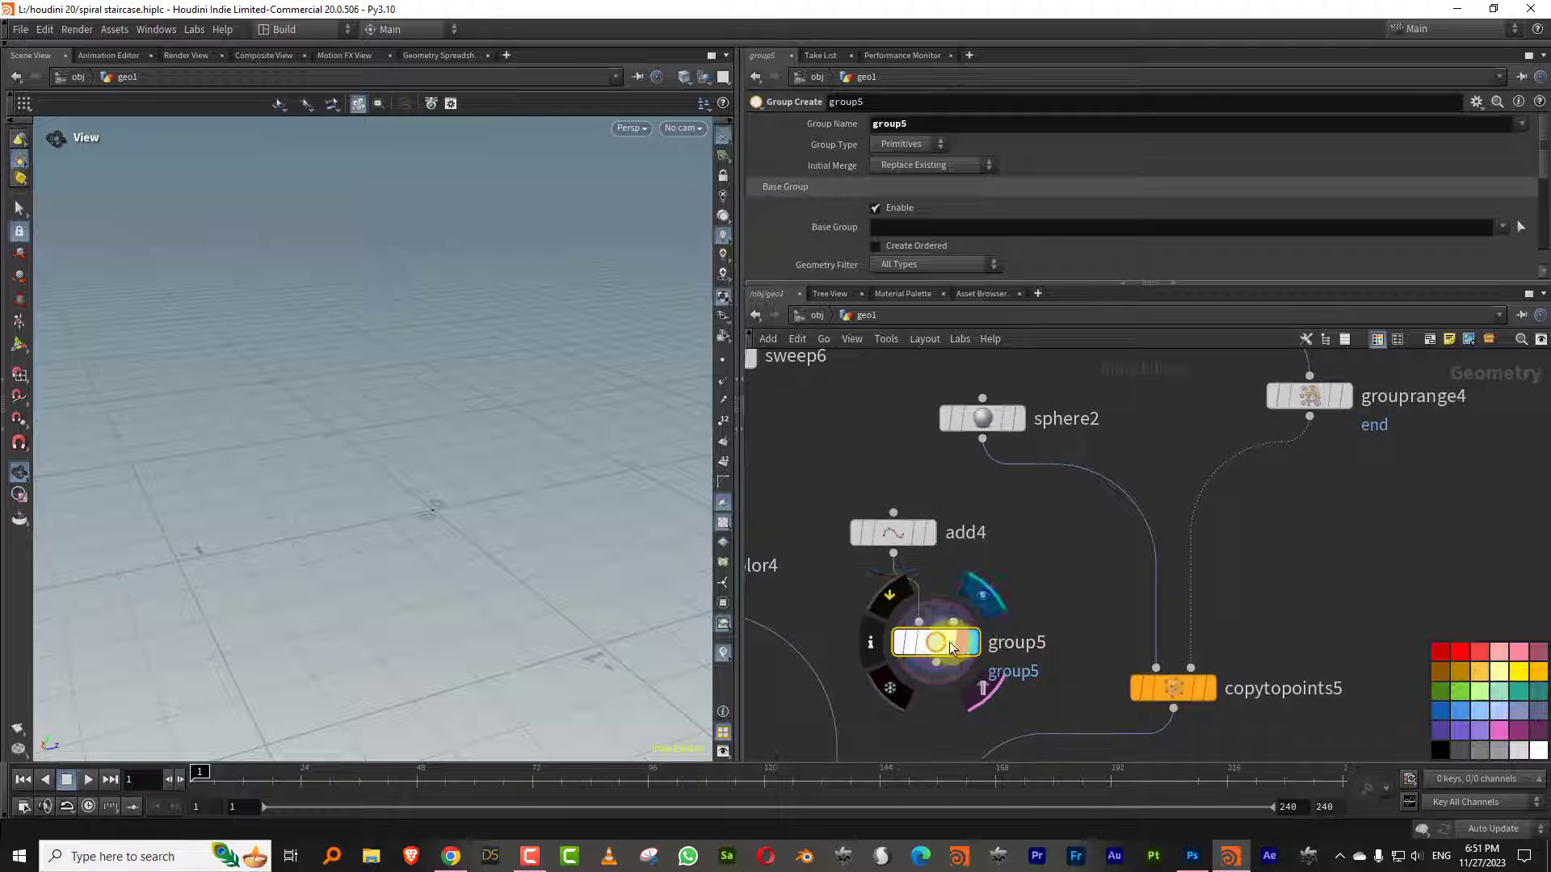
Name the new group rail and set its group type to Points
double_click(911, 123)
text(rail)
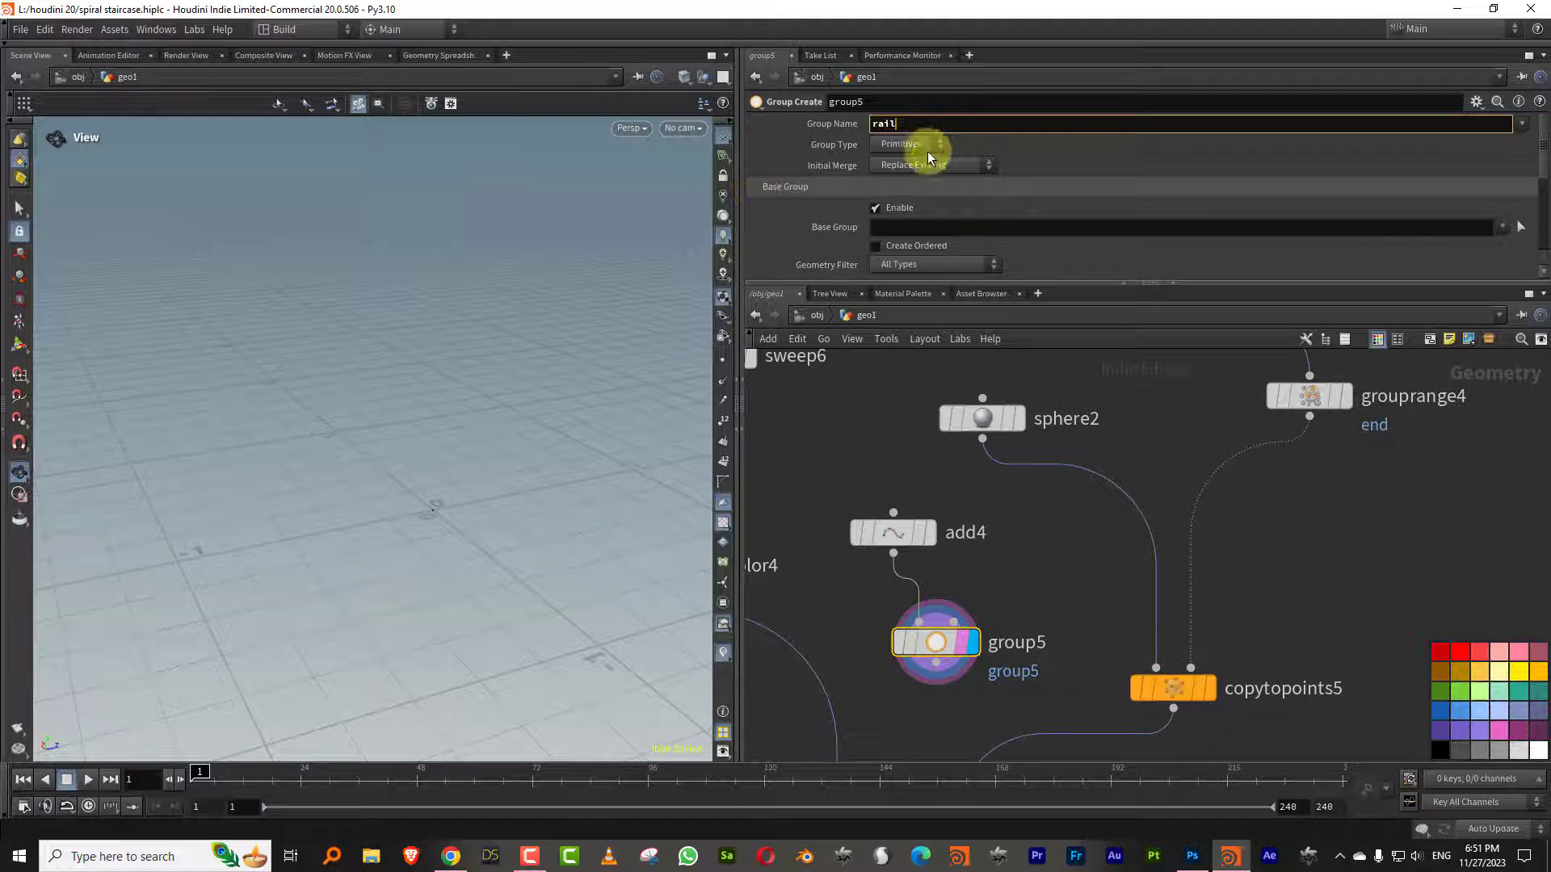
click(928, 152)
click(934, 176)
Insert a Merge node between sphere2 and copytopoints5 and connect the rail group node to it
middle_drag(1033, 532, 980, 424)
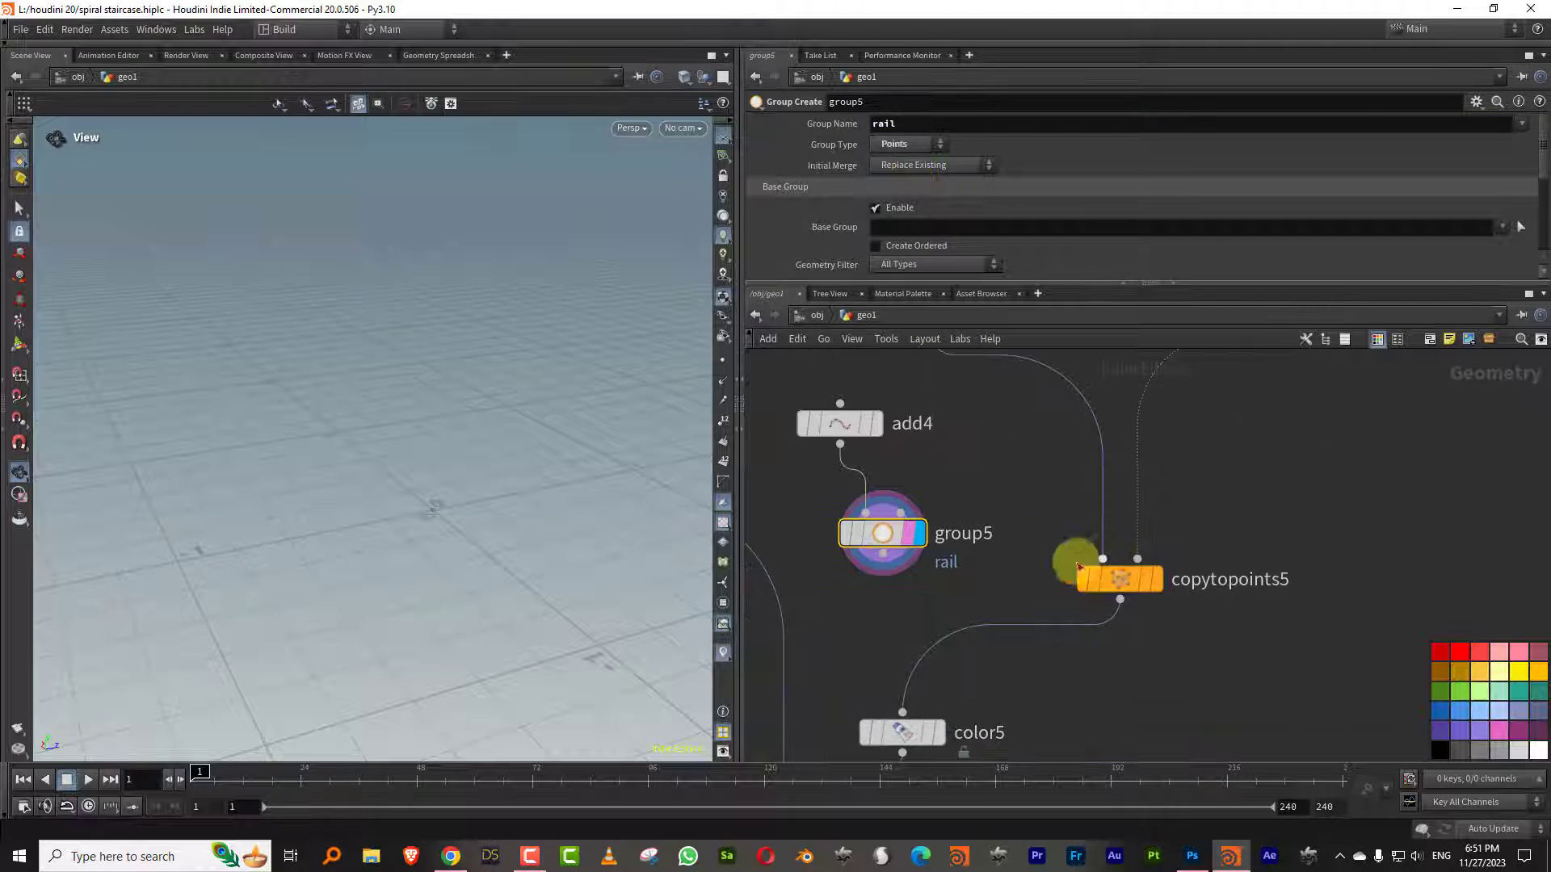
drag(846, 609, 944, 436)
drag(873, 521, 825, 421)
click(1020, 492)
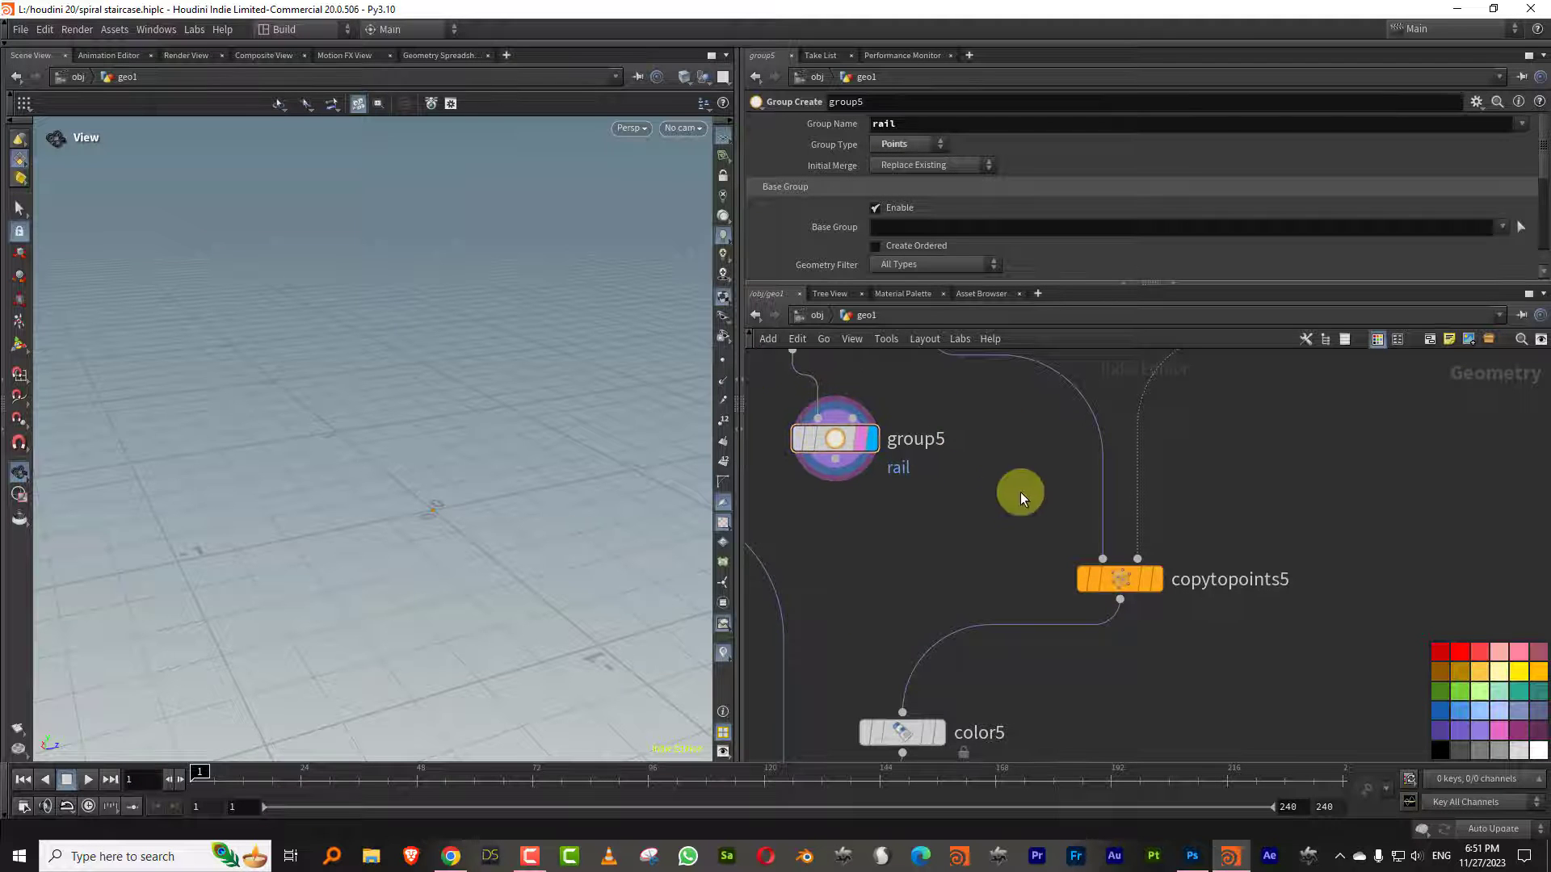
middle_drag(1020, 492, 1028, 539)
key(Tab)
text(mer)
click(1154, 428)
click(1059, 554)
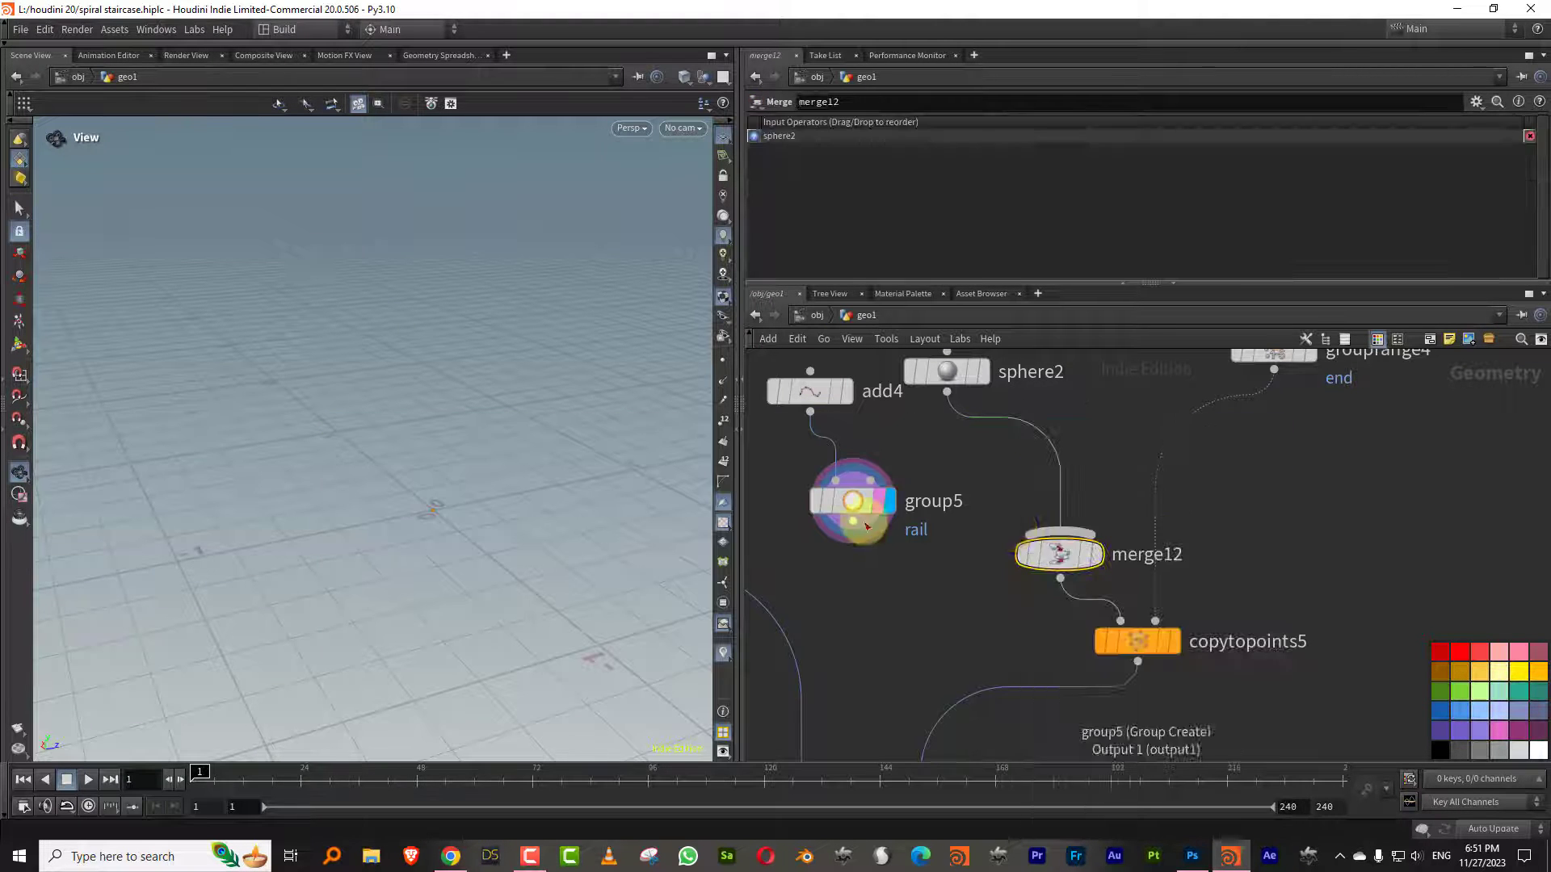
drag(856, 524, 1050, 557)
mouse_move(1040, 563)
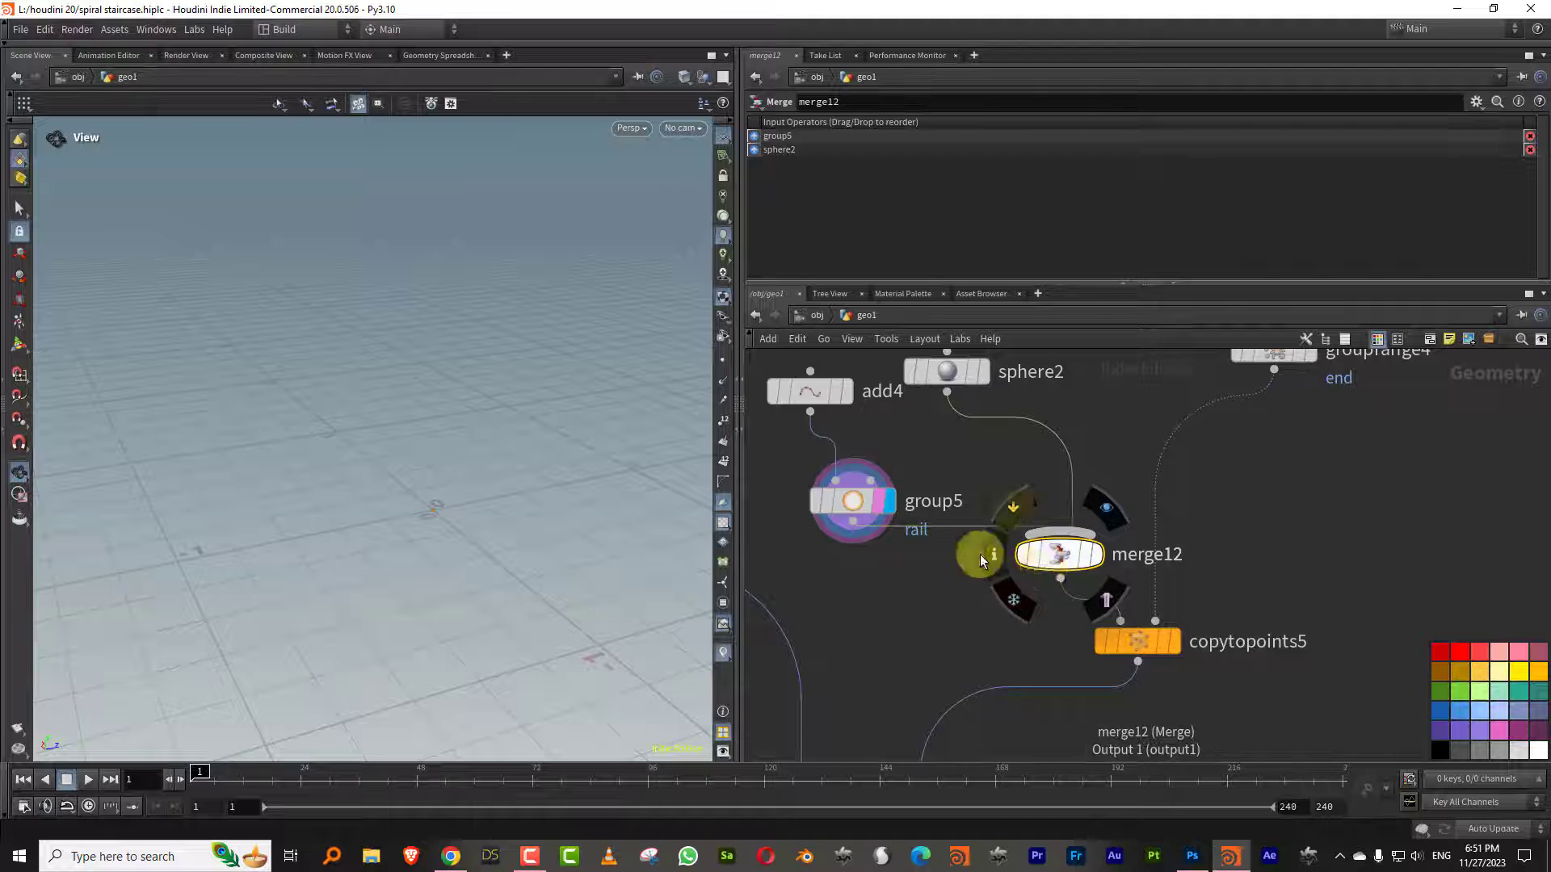
Display the for-each end node's output and examine its point groups in the node info
click(853, 500)
scroll(1015, 516, down, 10)
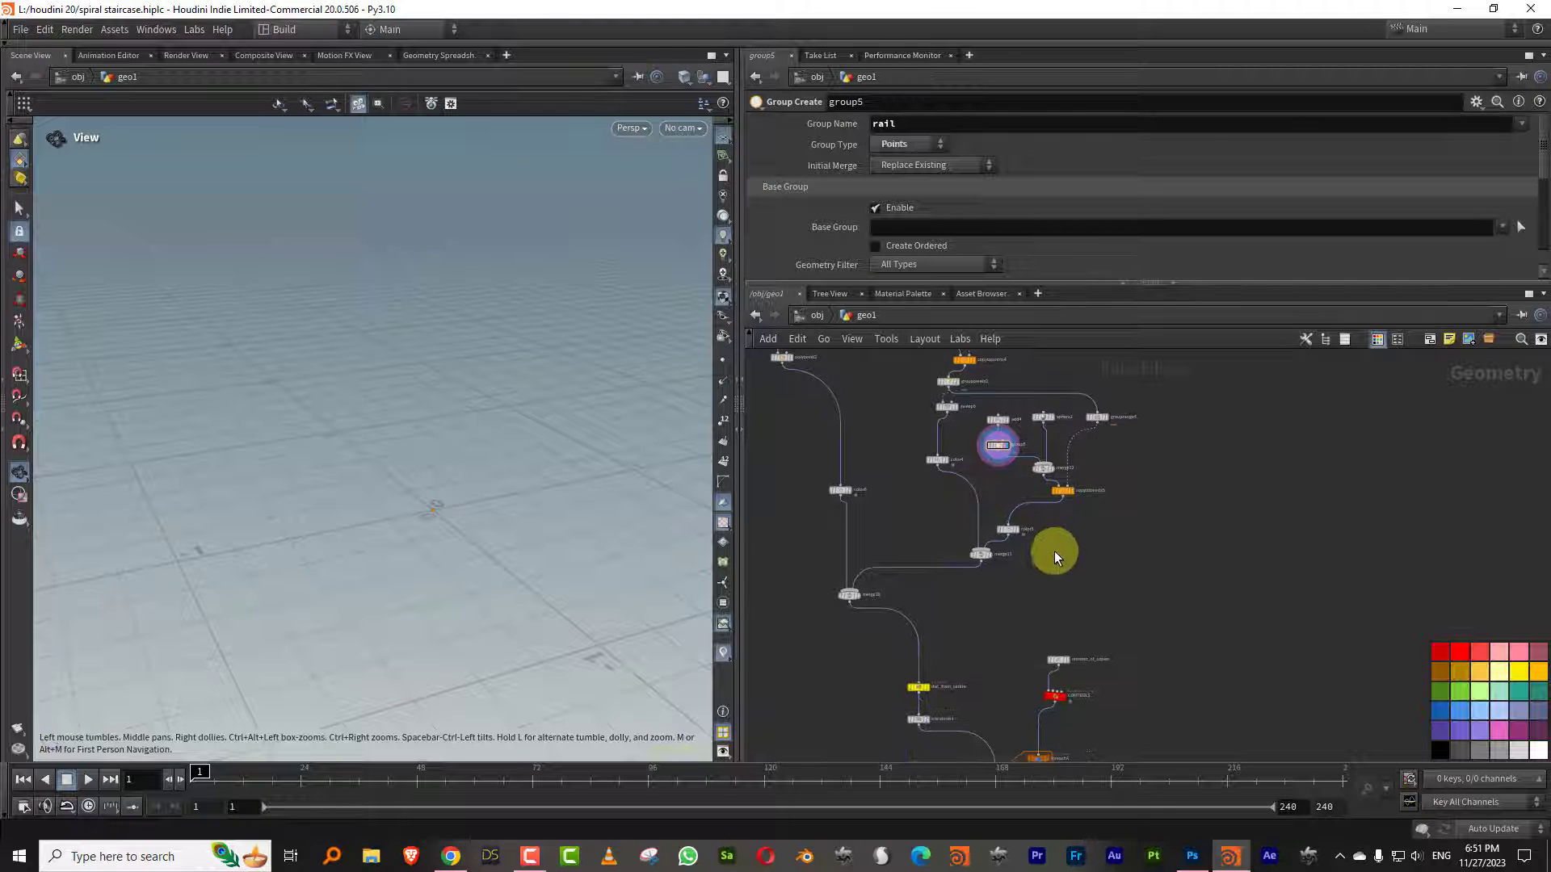
middle_drag(1054, 552, 1077, 515)
scroll(987, 575, up, 5)
middle_drag(1009, 633, 1007, 363)
middle_drag(1093, 688, 1075, 470)
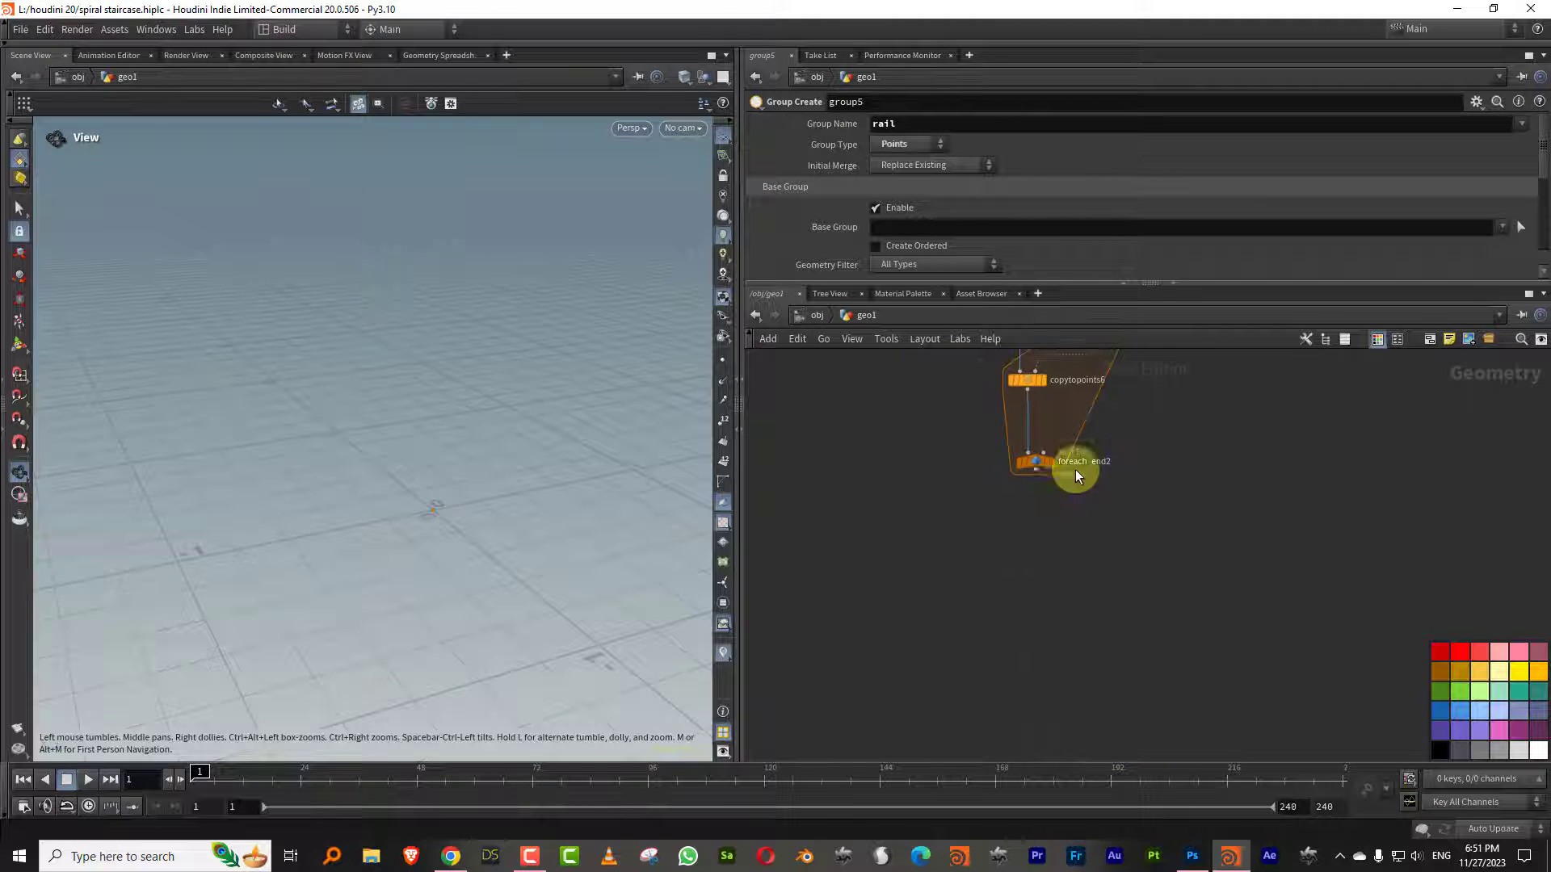
scroll(1050, 465, up, 3)
click(978, 470)
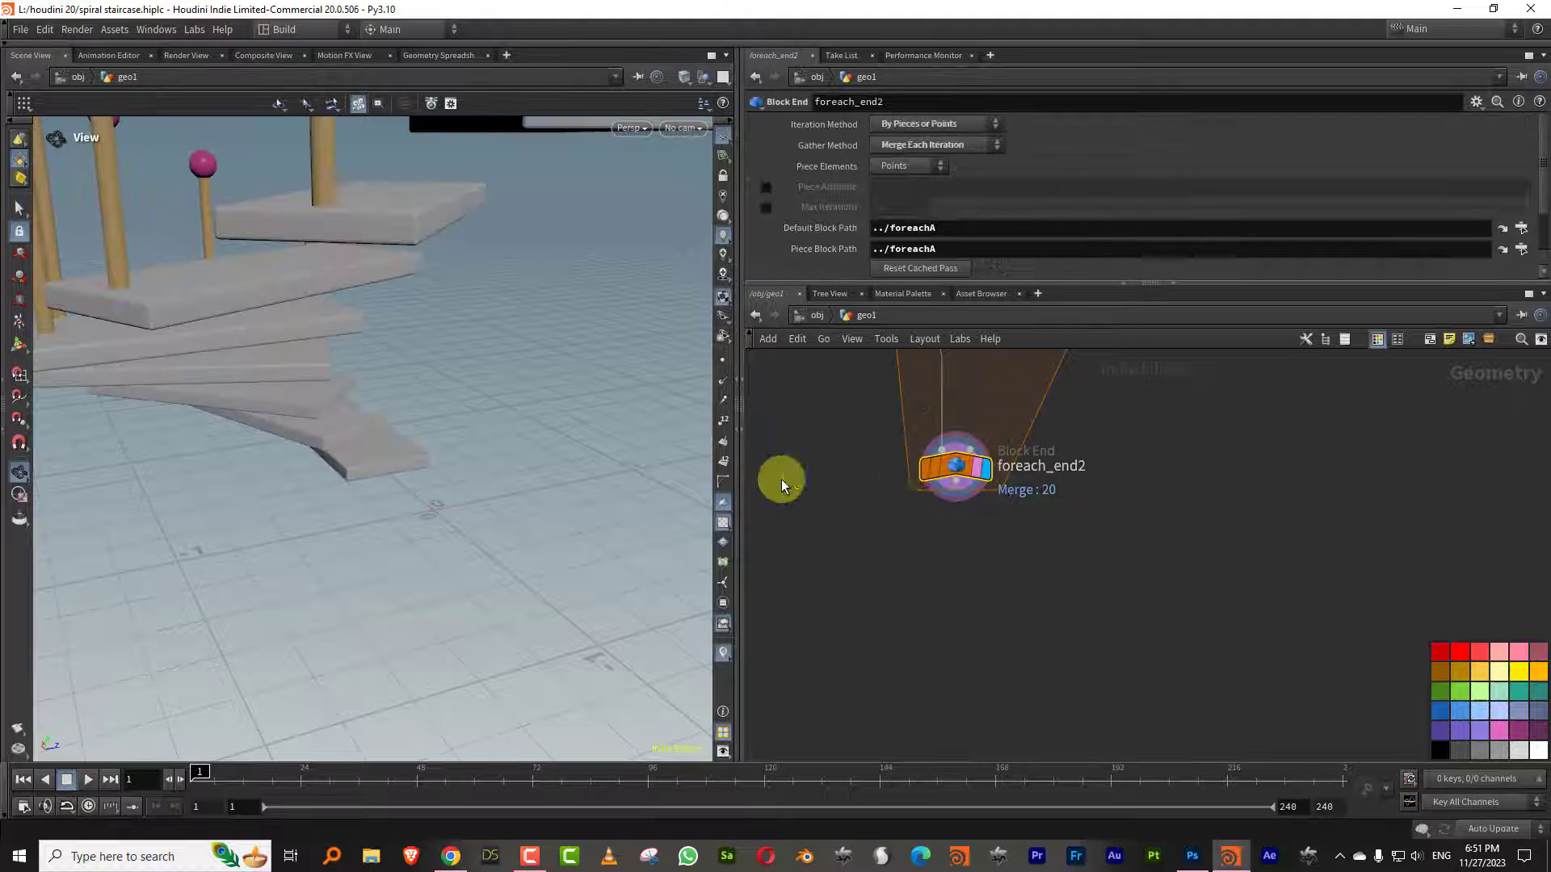
drag(419, 443, 408, 307)
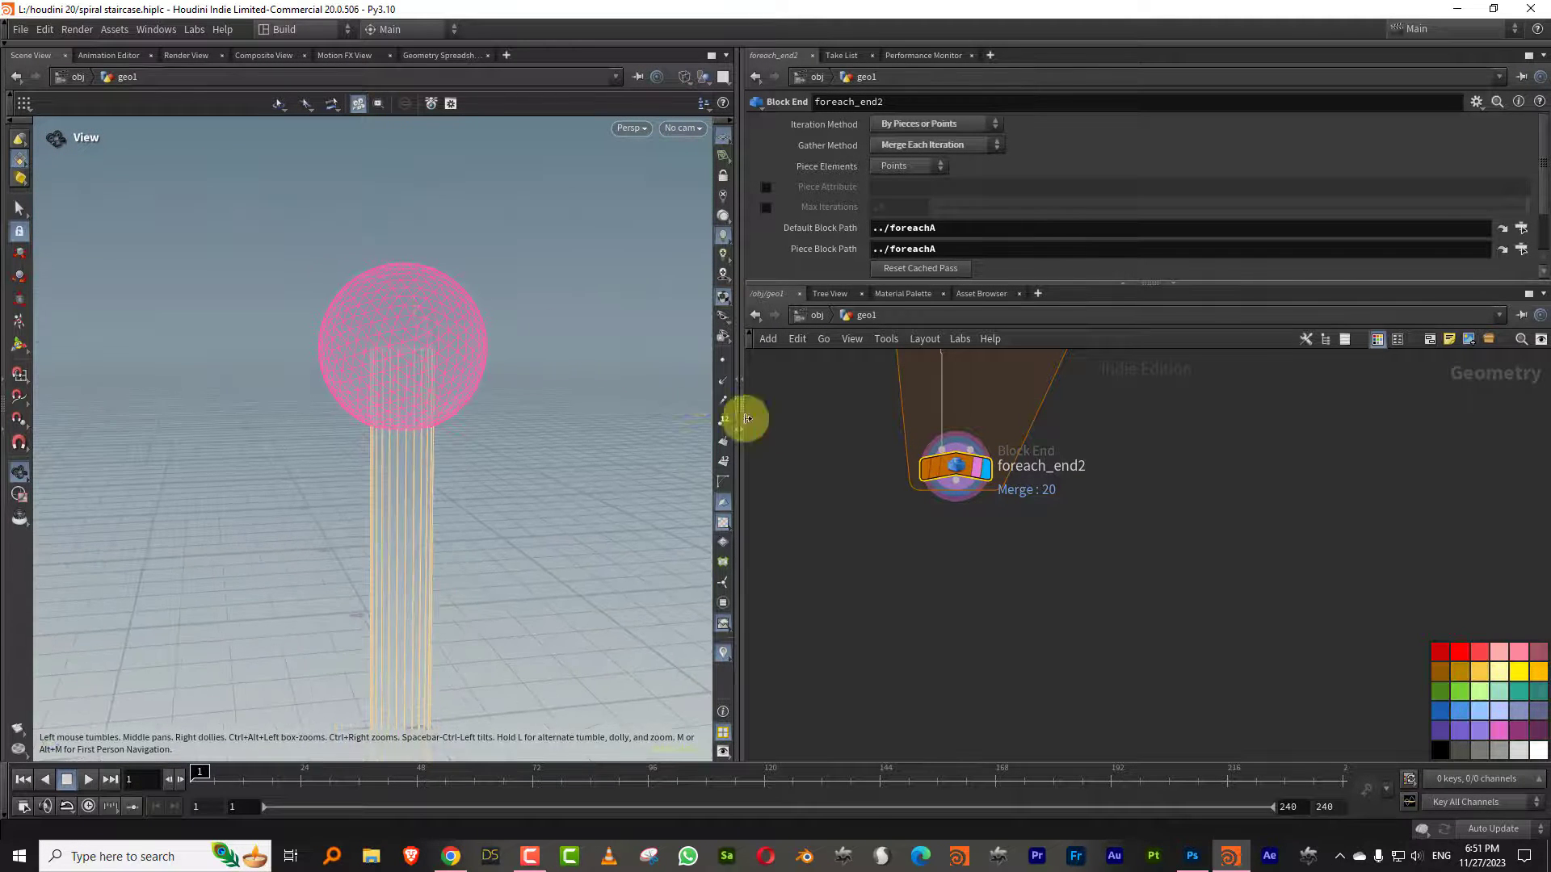
click(903, 467)
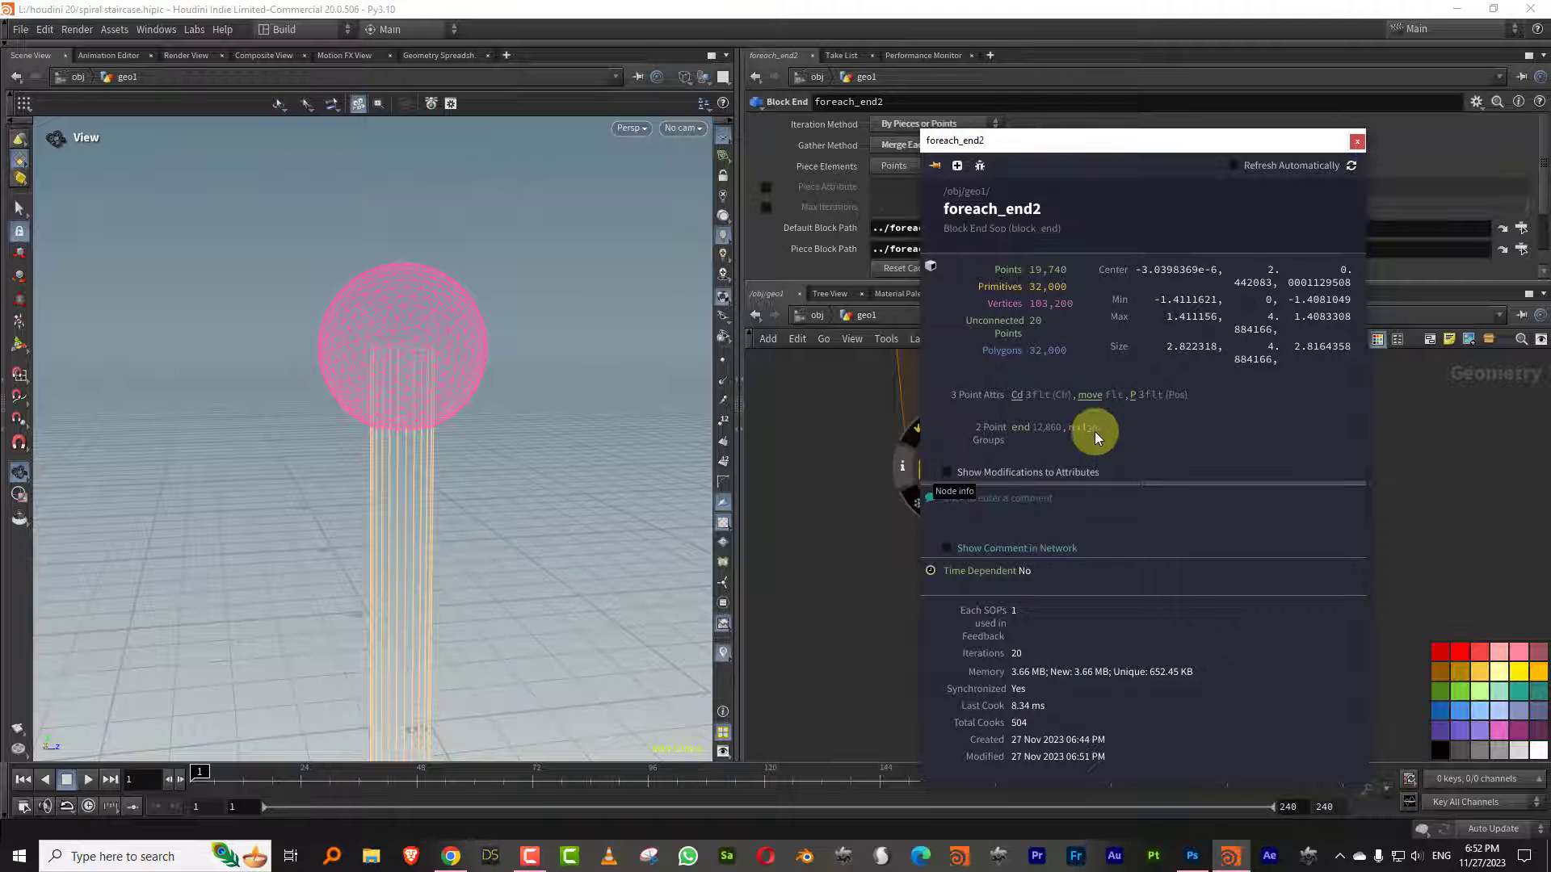
click(860, 493)
Insert a Group Delete node between the transform and copytopoints6, and set it to delete the end group
middle_drag(1261, 416, 1153, 534)
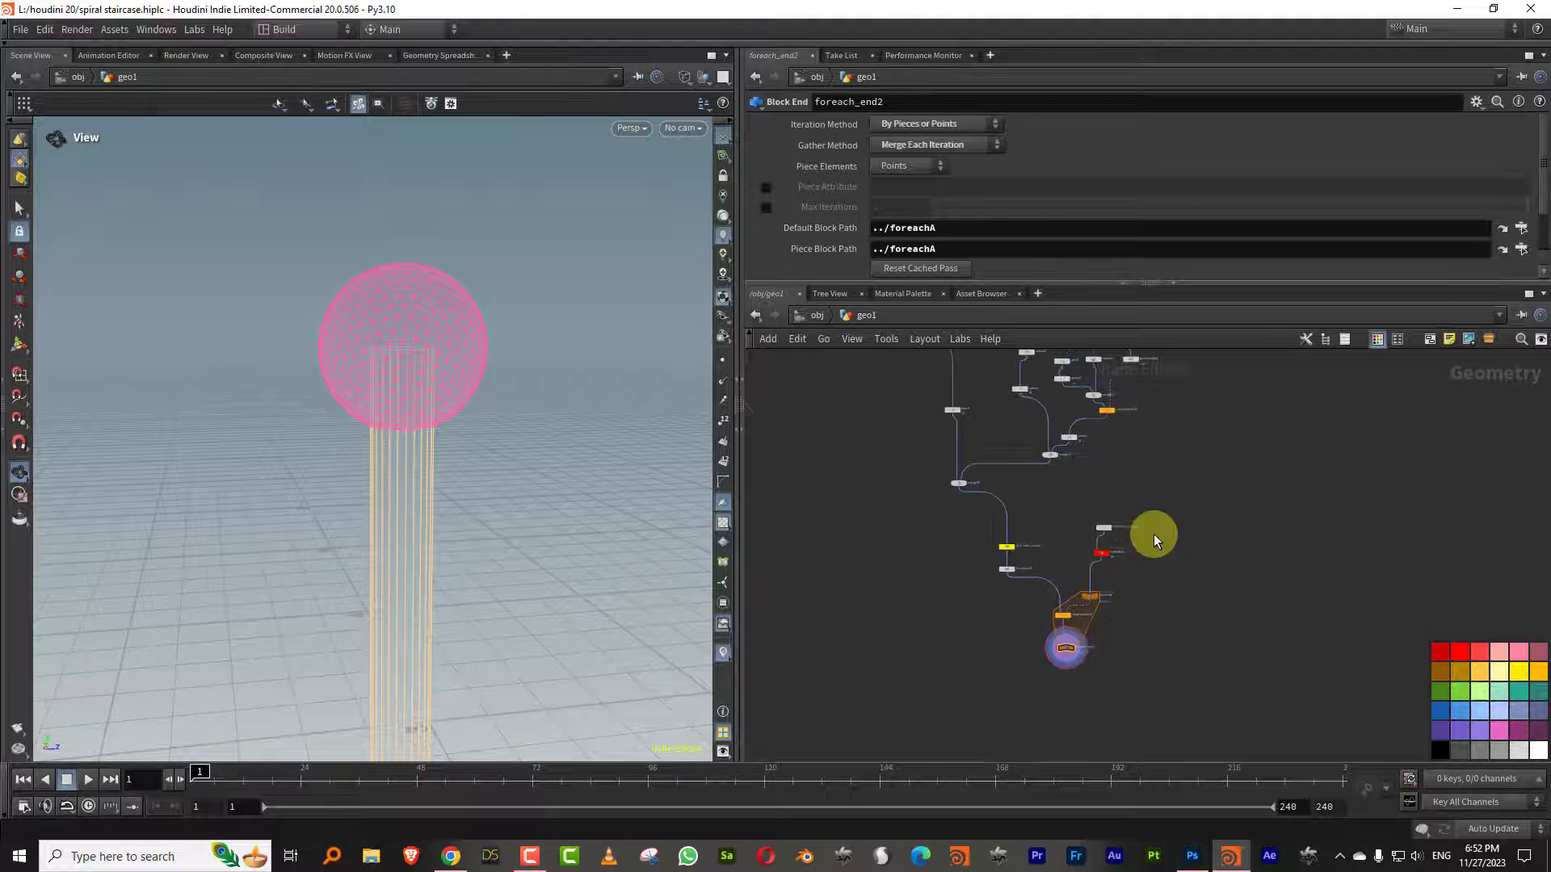
scroll(1126, 546, up, 5)
click(1057, 488)
scroll(969, 581, down, 4)
middle_drag(868, 687, 954, 655)
scroll(934, 558, up, 2)
key(Tab)
text(de)
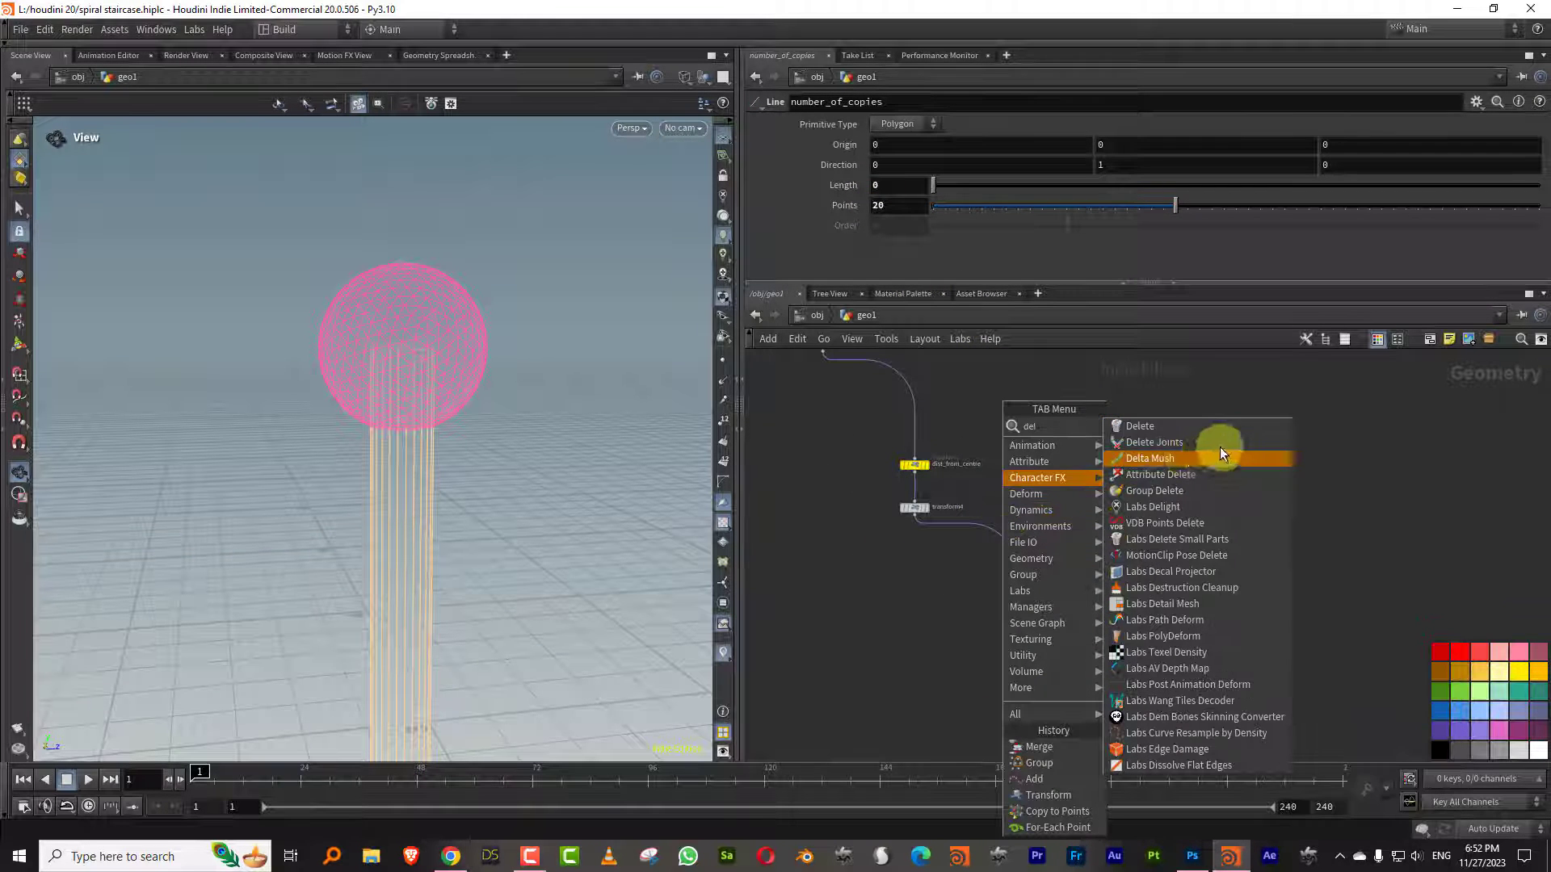
click(1181, 491)
click(988, 537)
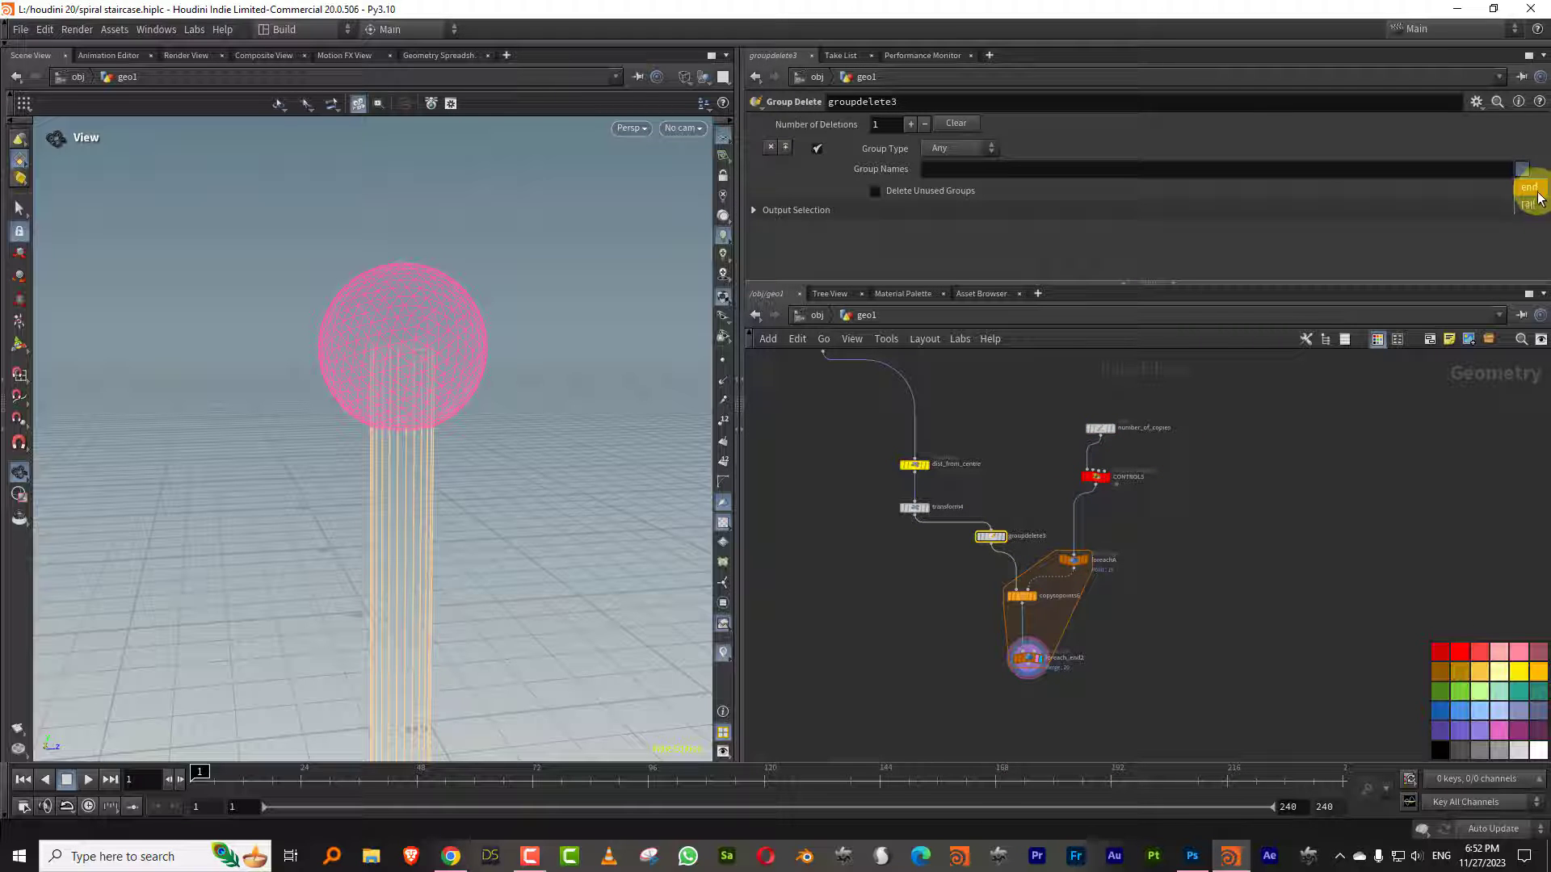
click(1532, 189)
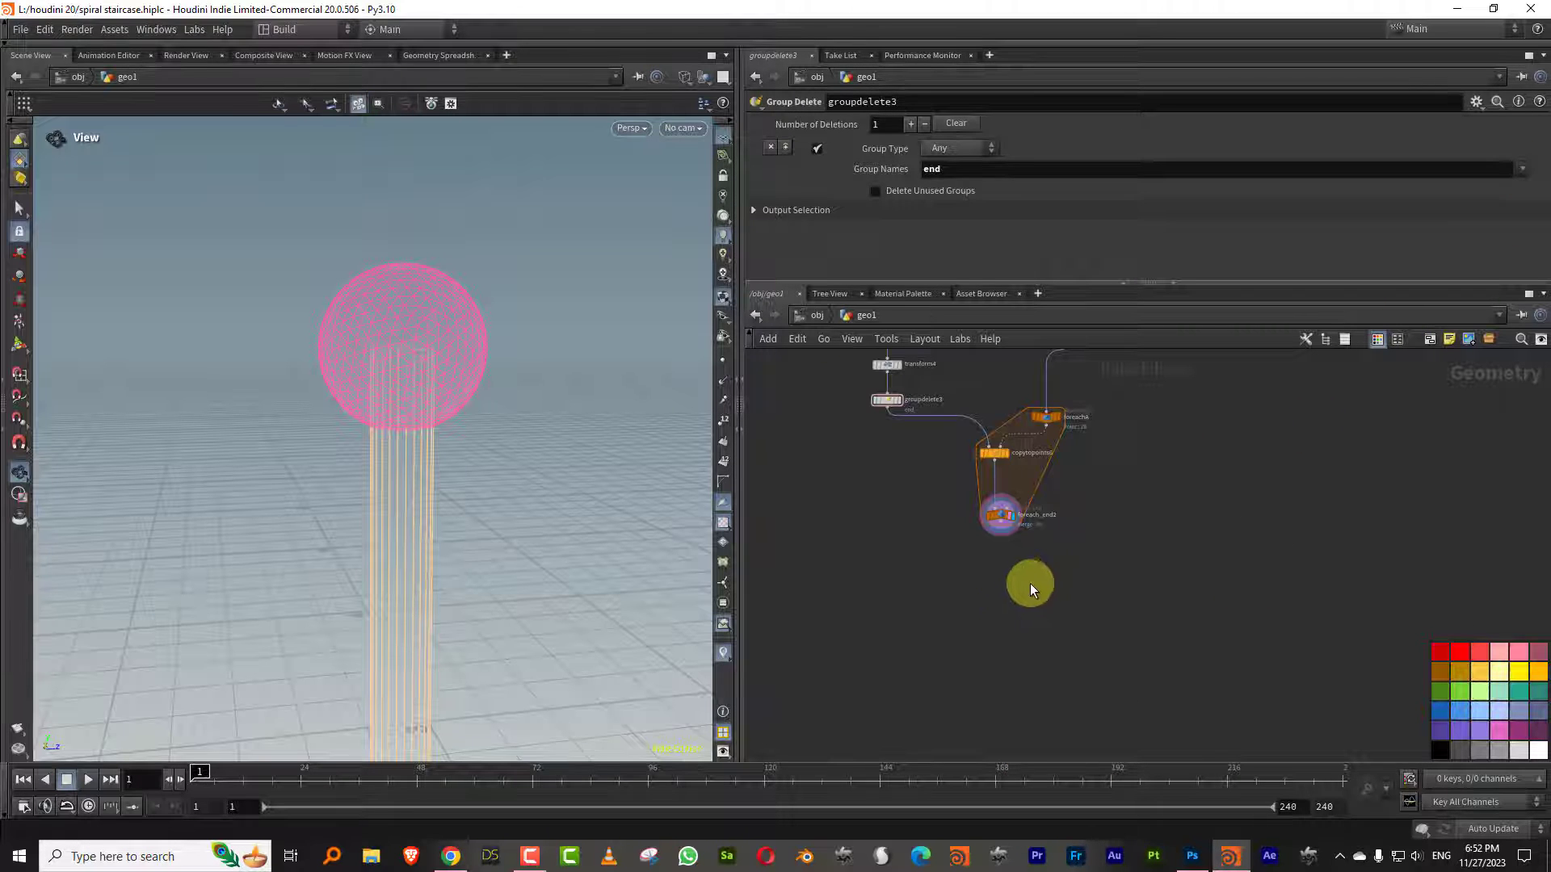
key(Tab)
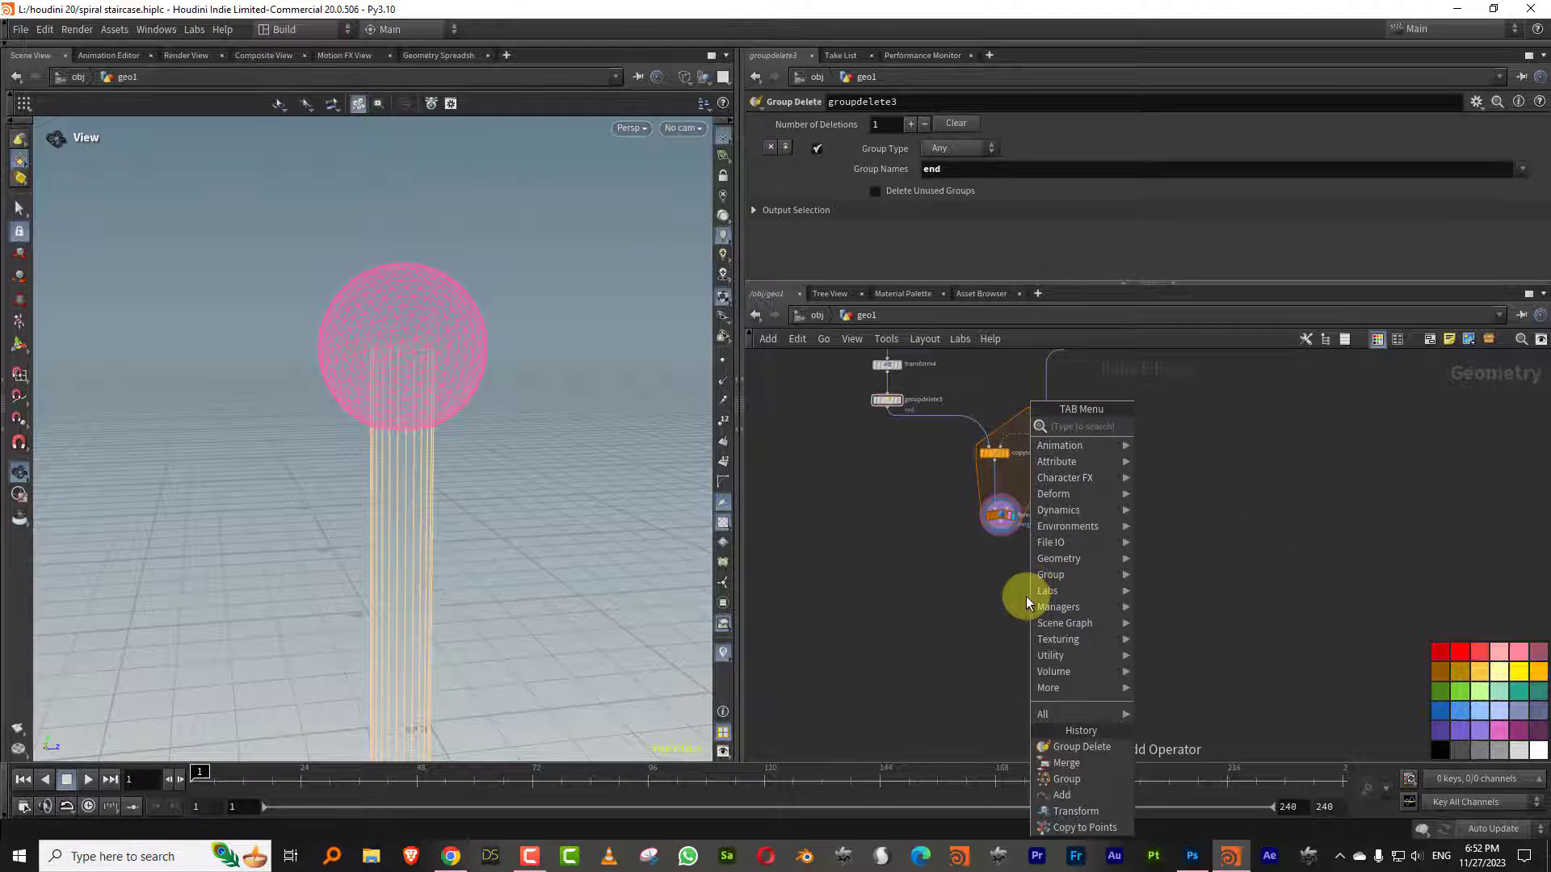
text(blas)
key(Escape)
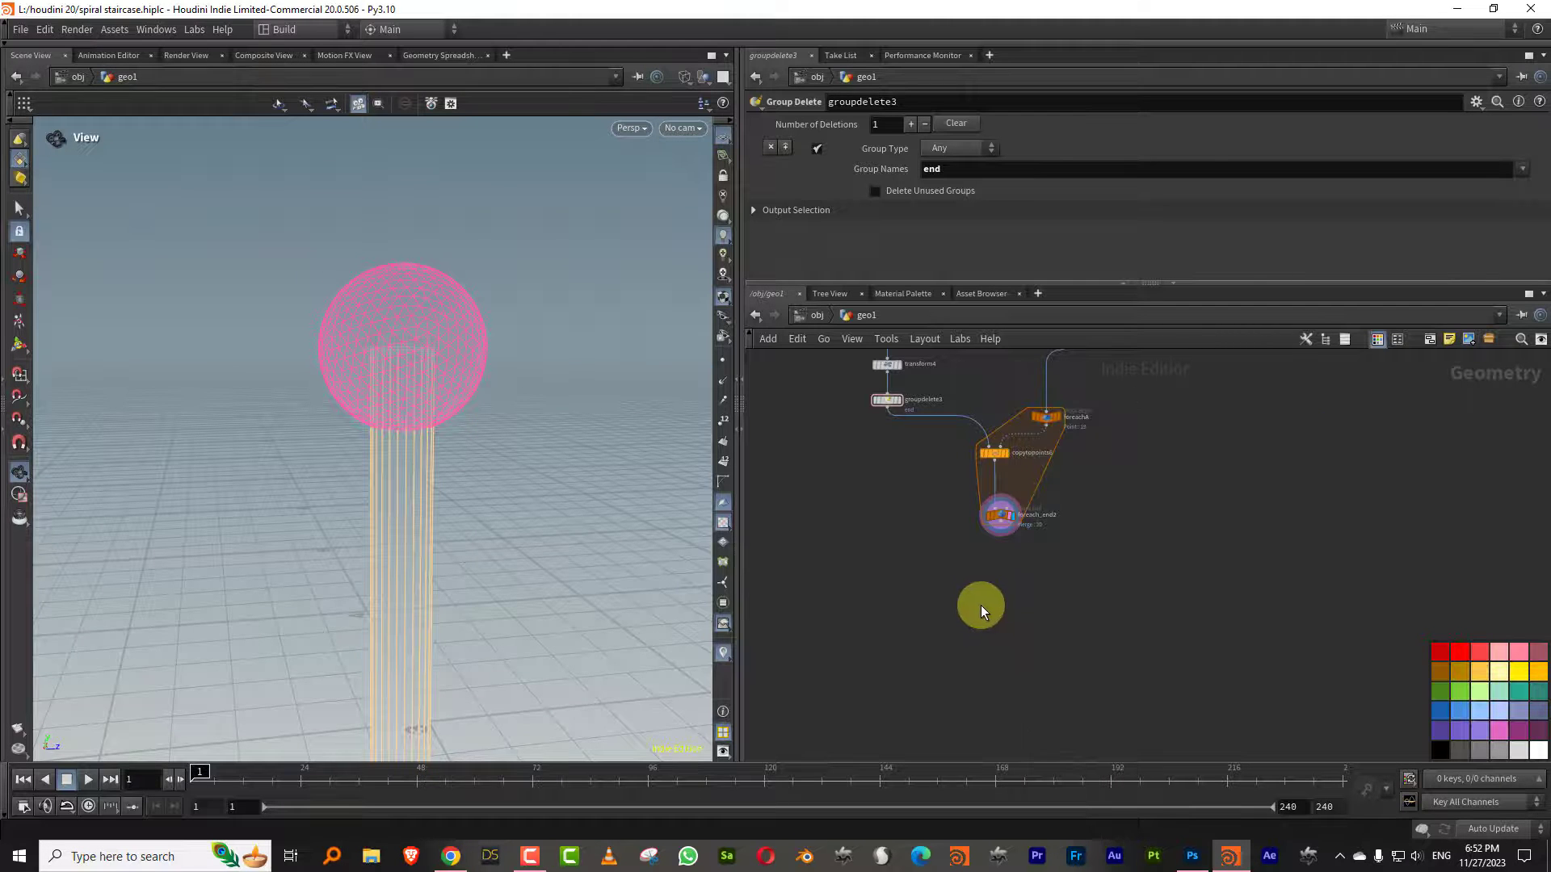
Add a Split node after foreach_end2, using the rail group with group type Points
key(Tab)
text(split)
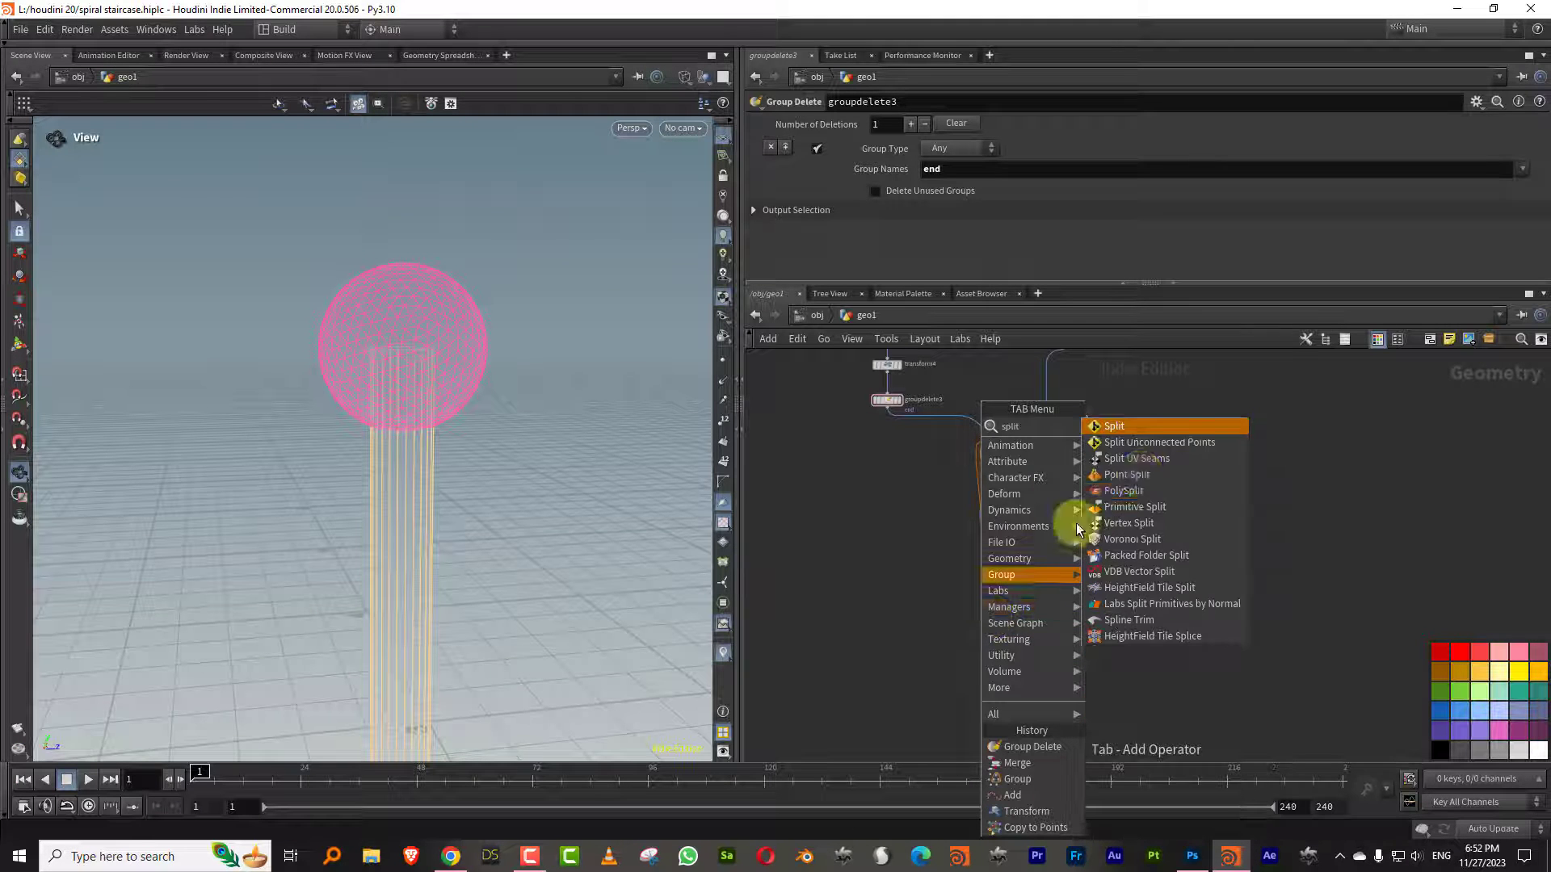
click(1142, 424)
click(1015, 538)
scroll(1033, 530, up, 3)
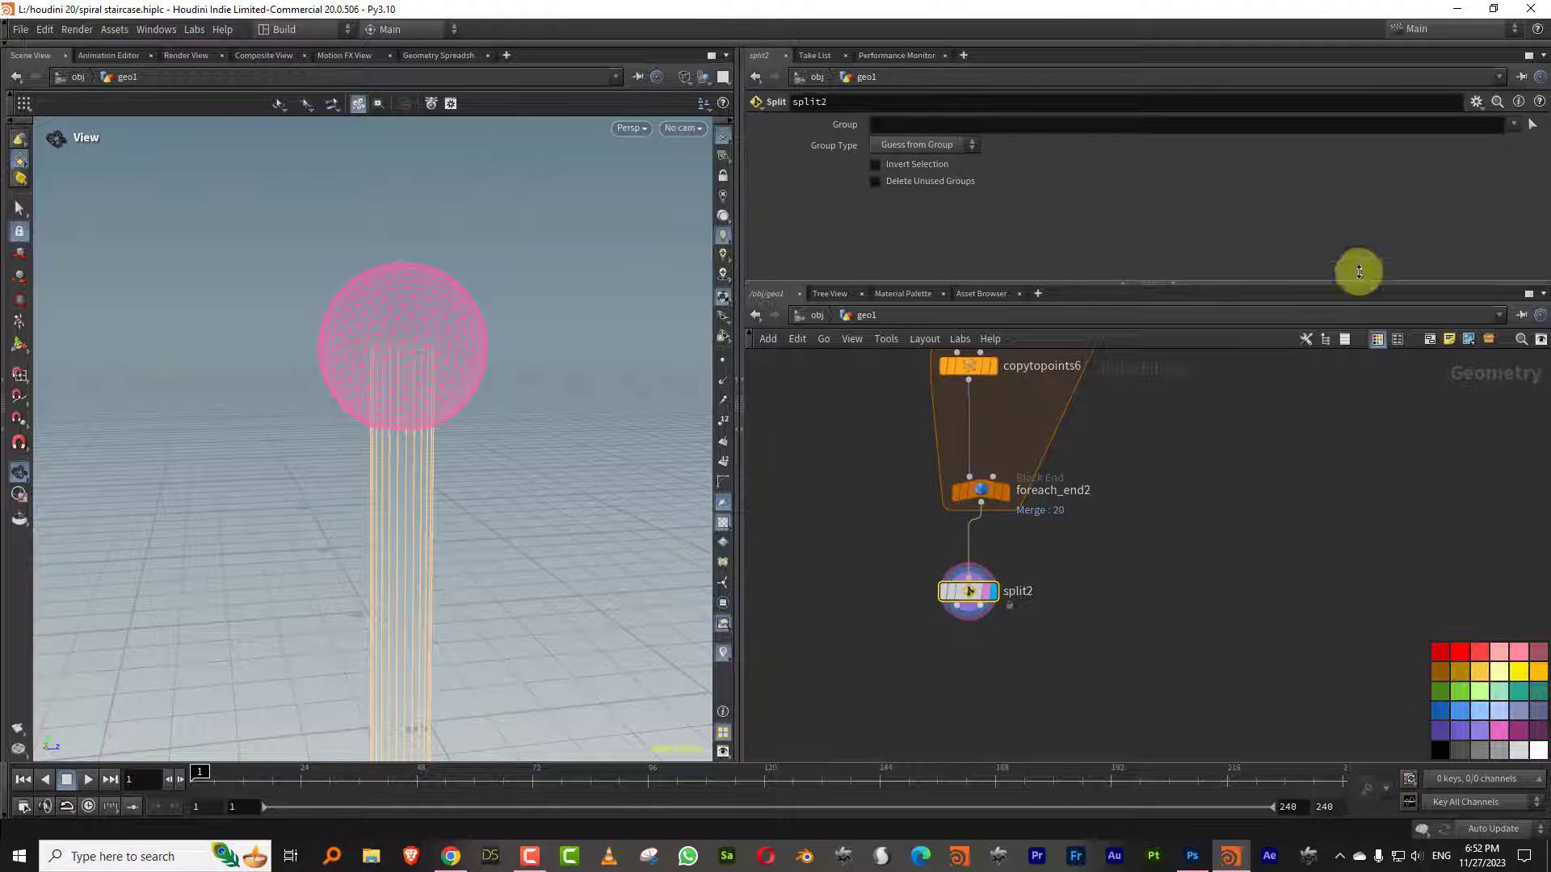
click(1514, 124)
click(1518, 143)
click(955, 147)
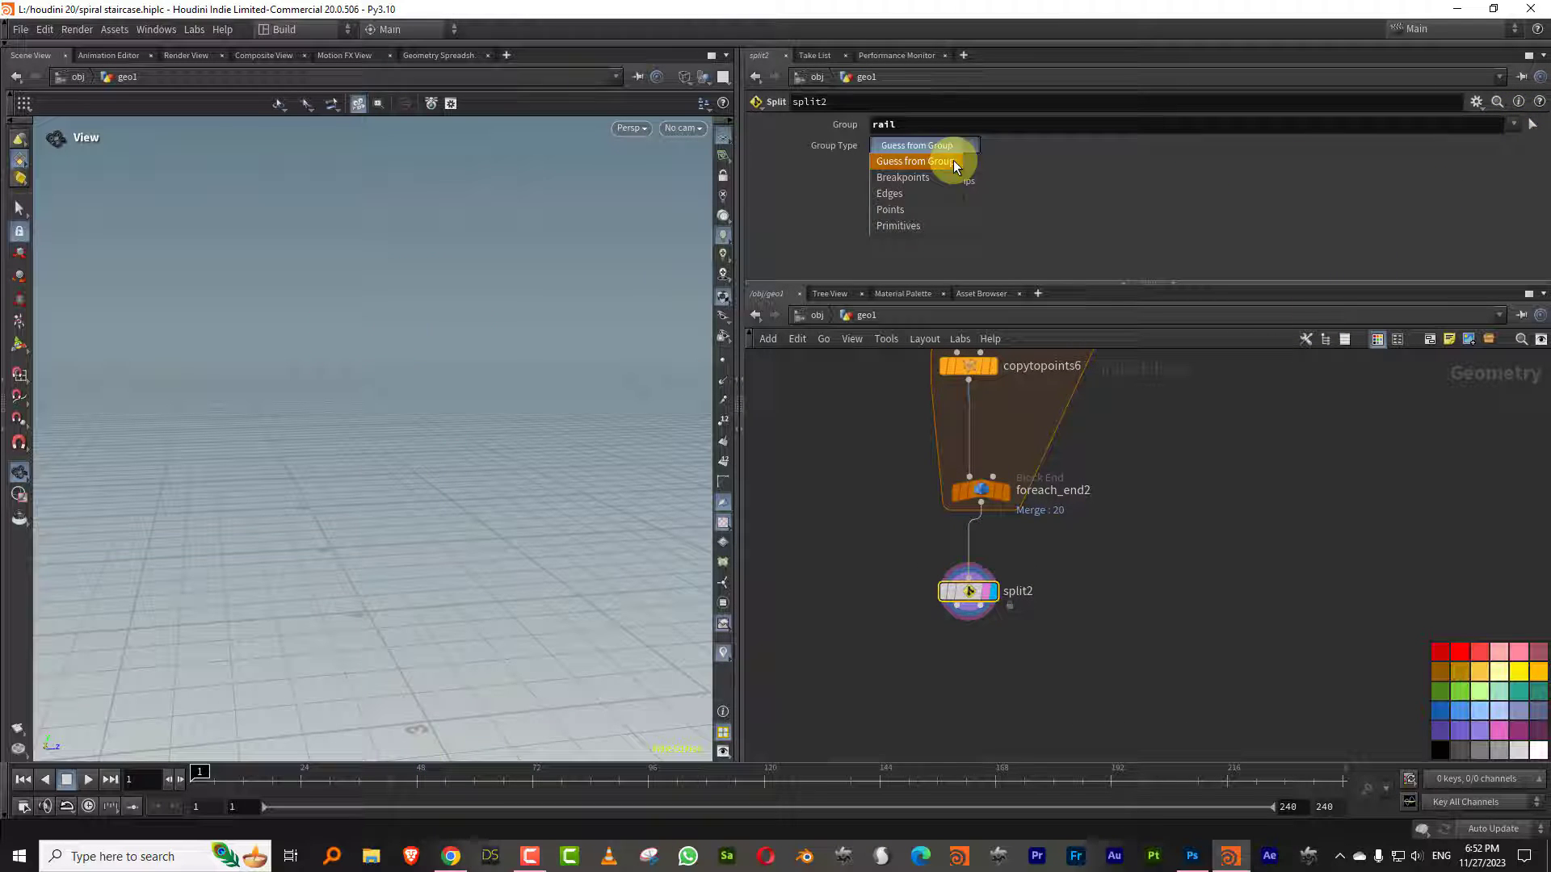
click(943, 209)
Turn on point display in the viewport and bring the spiral of rail points into view
right_drag(427, 441, 246, 697)
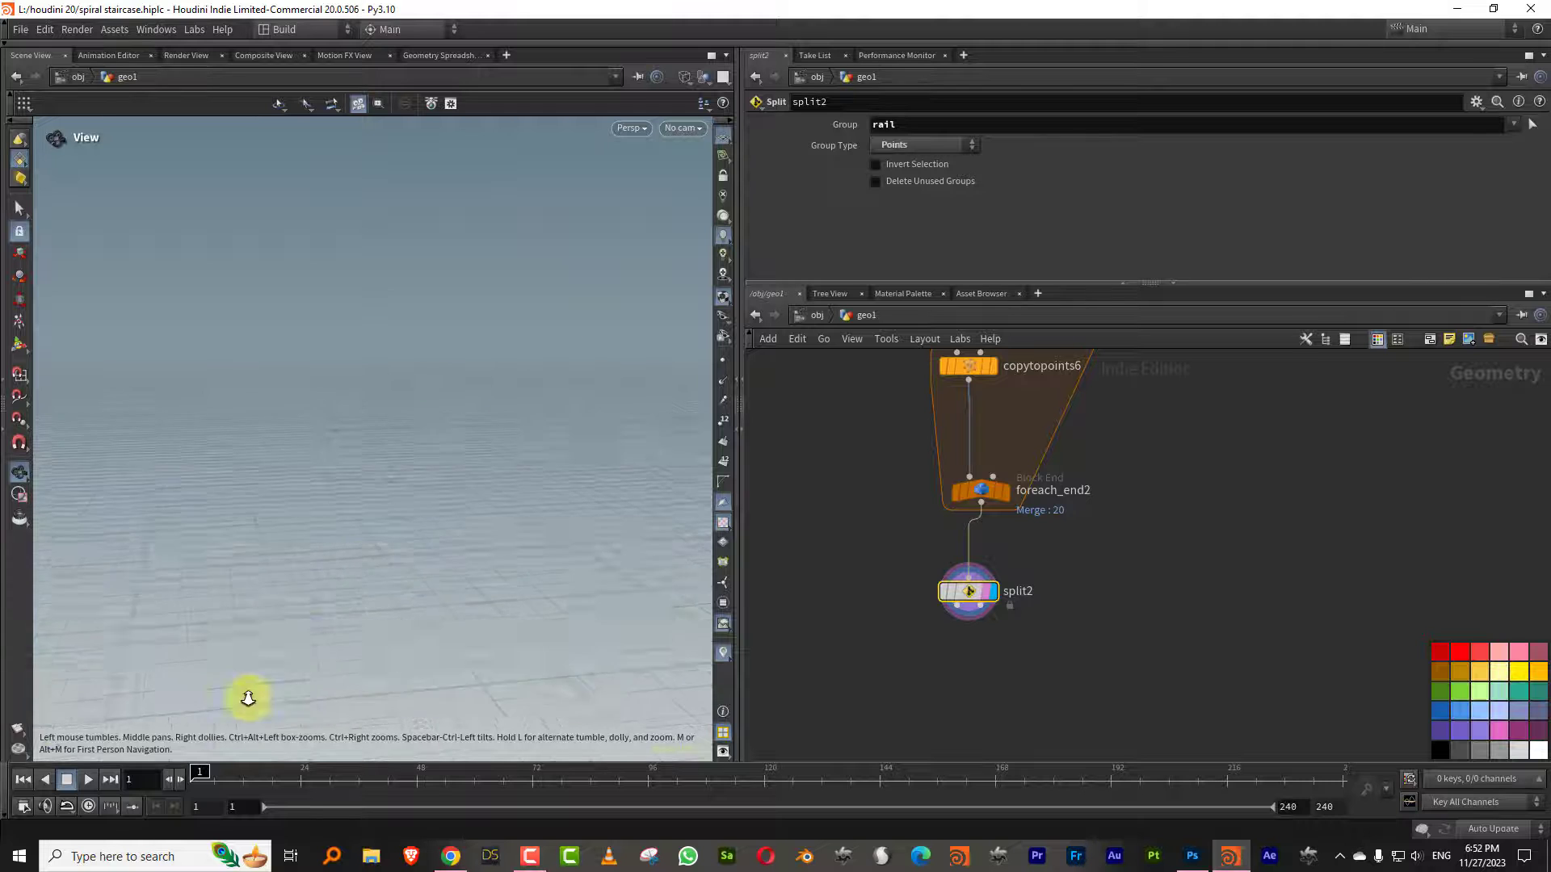
mouse_move(444, 487)
right_down()
mouse_move(316, 622)
mouse_move(358, 586)
right_up()
right_drag(419, 523, 506, 444)
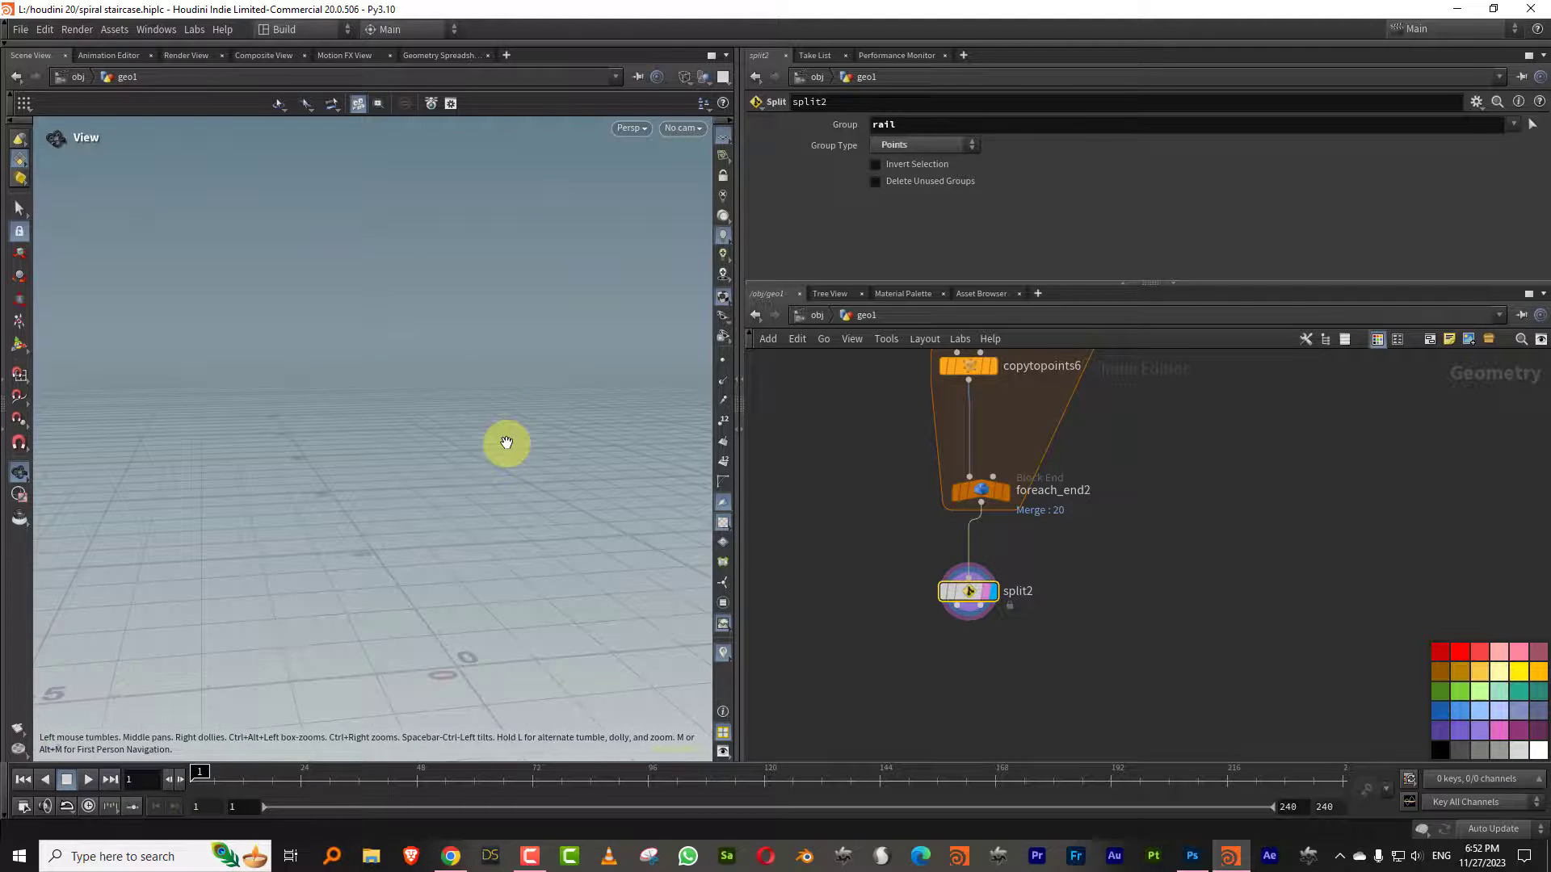
click(722, 359)
drag(415, 492, 563, 454)
right_drag(529, 503, 543, 471)
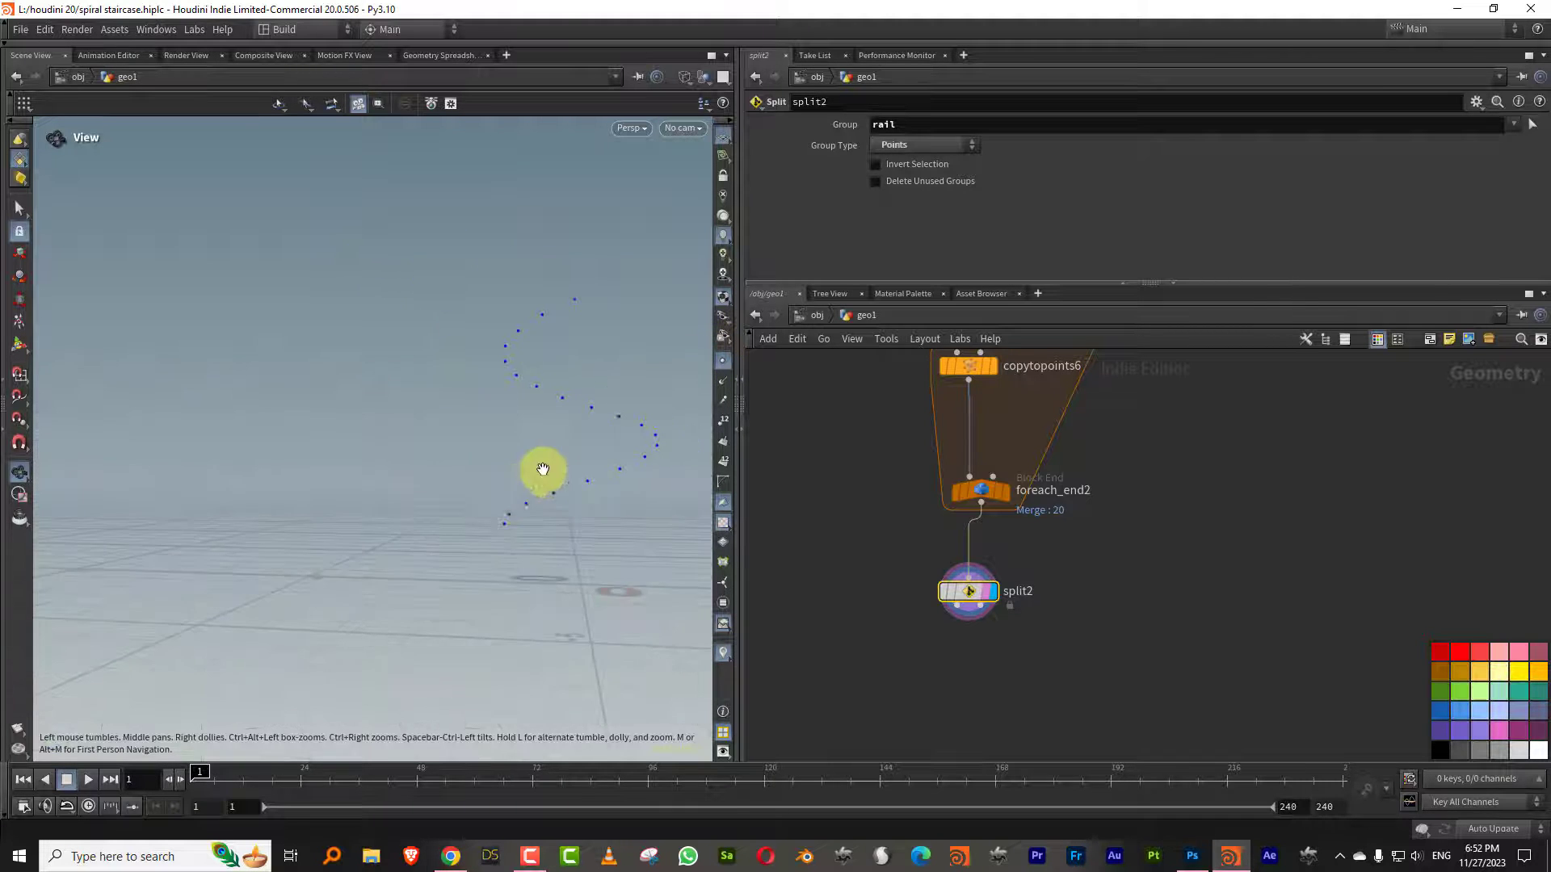
middle_drag(543, 471, 429, 456)
Place an Add node below split2, connected to its first output, and display it
middle_drag(1070, 584, 1074, 526)
key(Tab)
text(add)
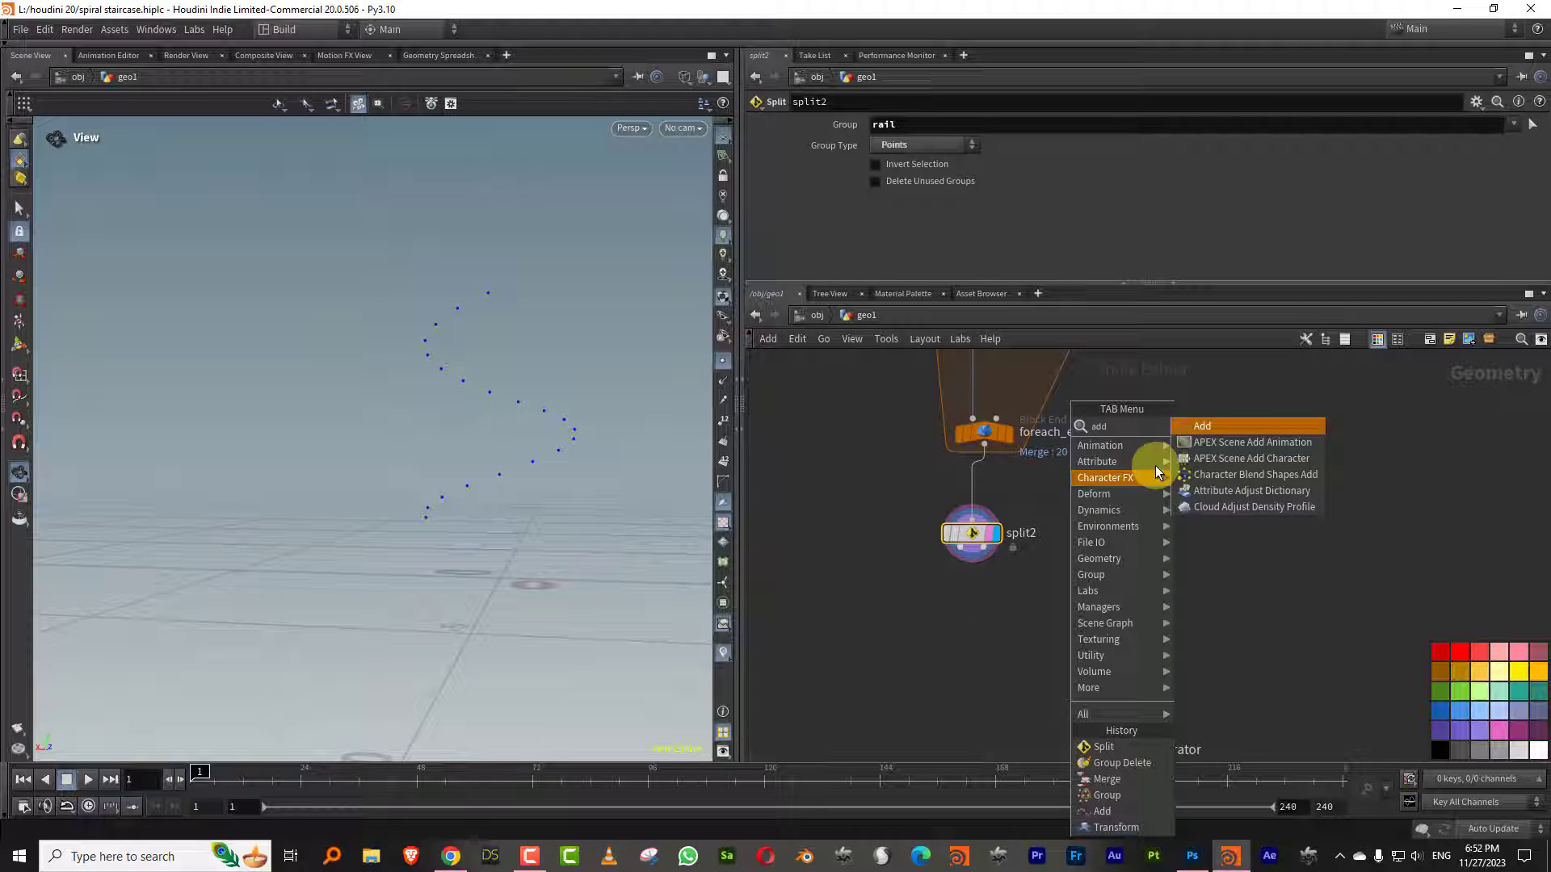
click(1222, 424)
click(921, 654)
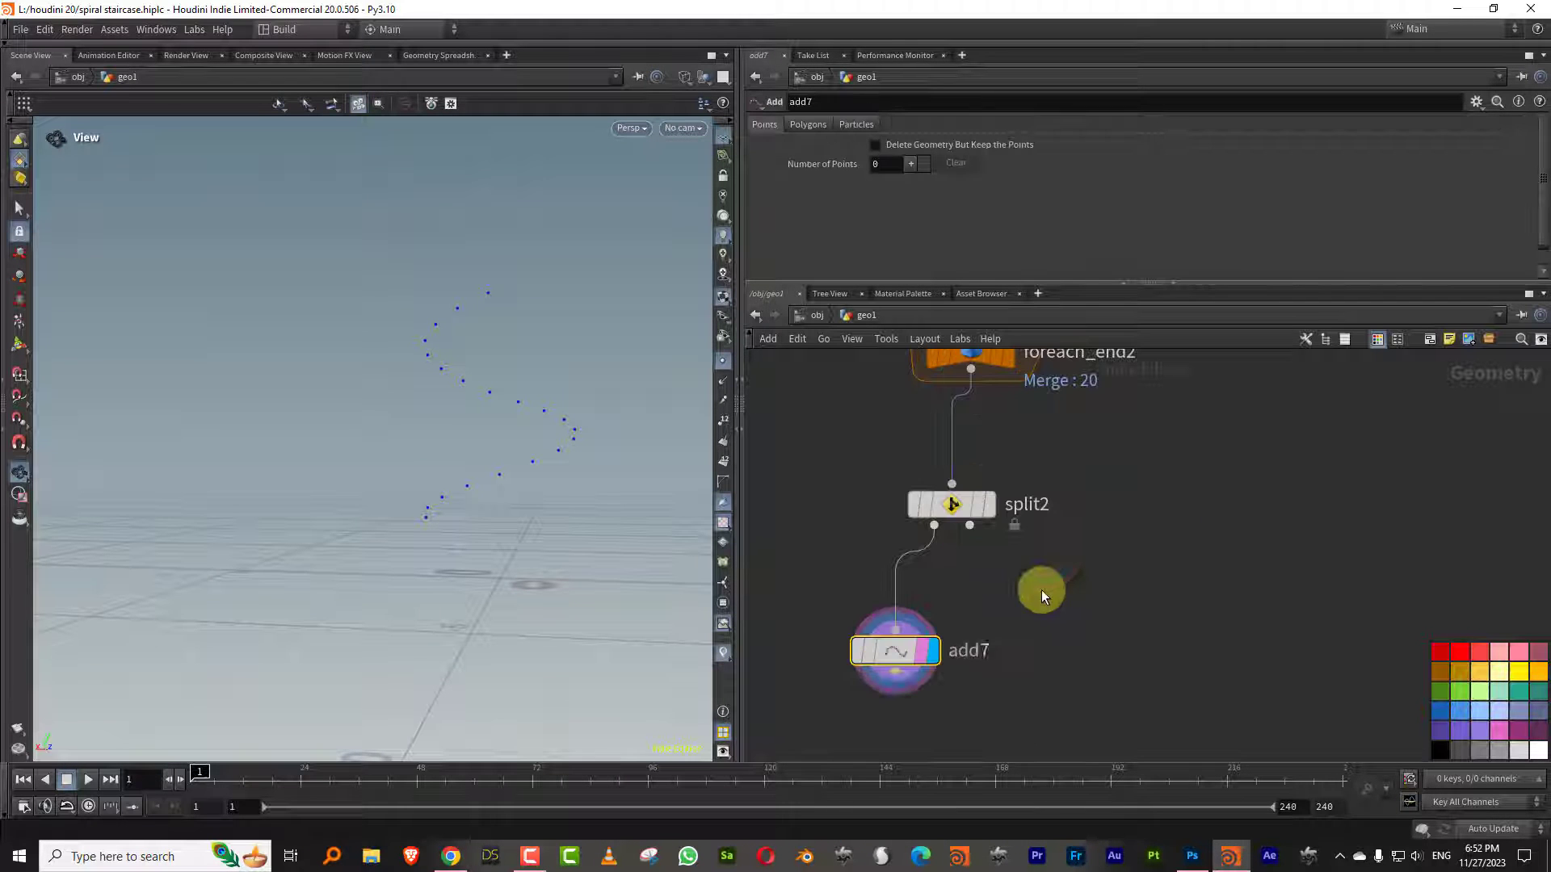
Toggle the point display off and back on while examining the rail points from another angle
click(718, 363)
drag(537, 444, 677, 405)
click(720, 360)
drag(574, 426, 609, 443)
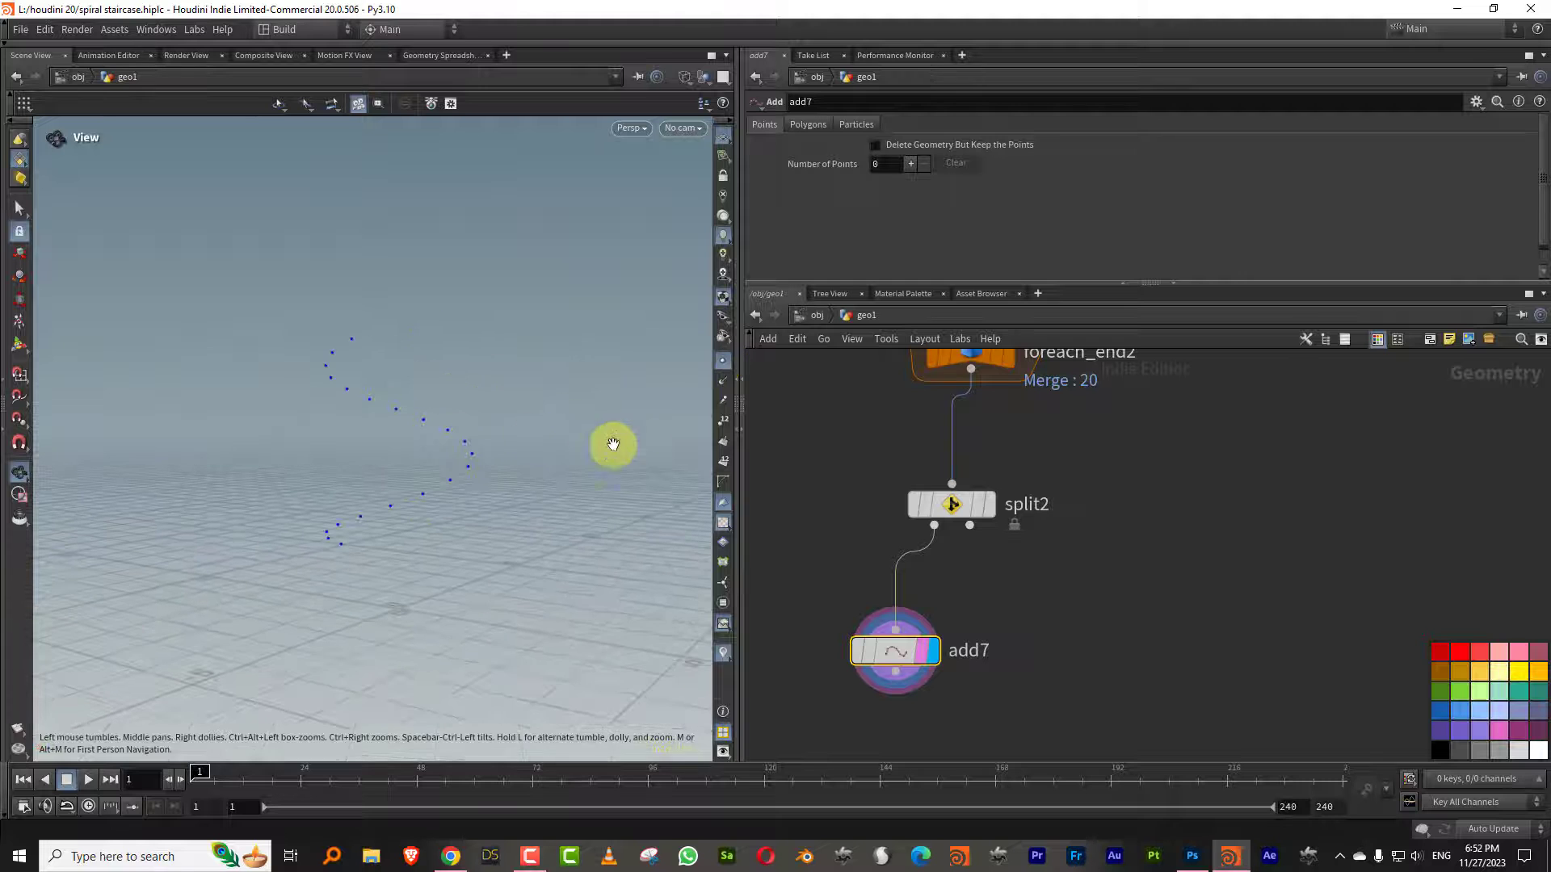
Set the Add node to build polygons by group from all points, and turn off the viewport point display
click(808, 124)
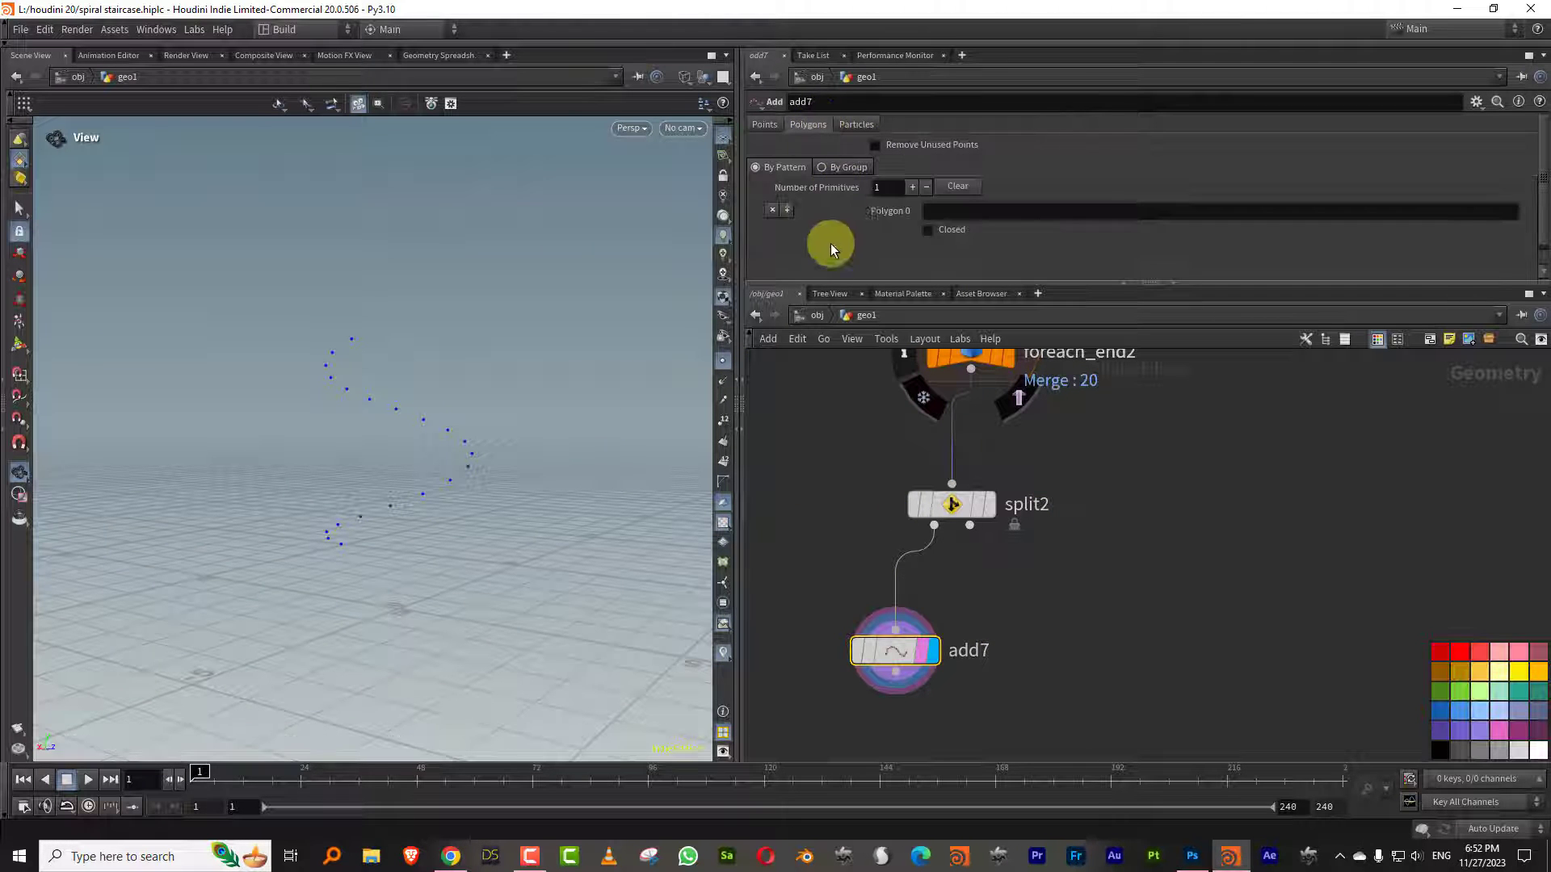
click(842, 167)
click(721, 365)
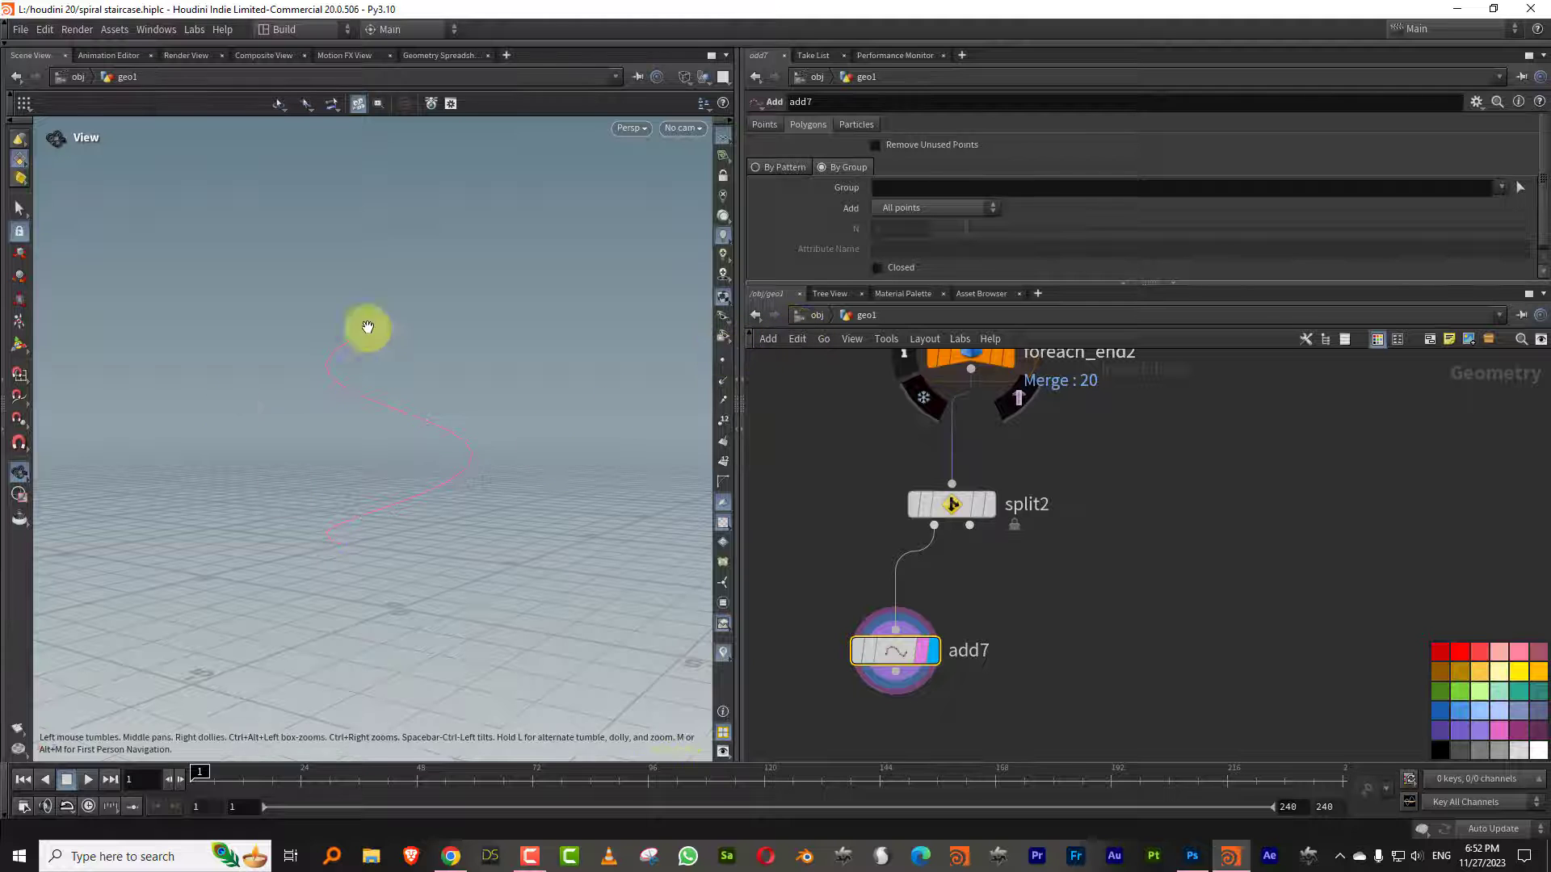
drag(472, 451, 440, 398)
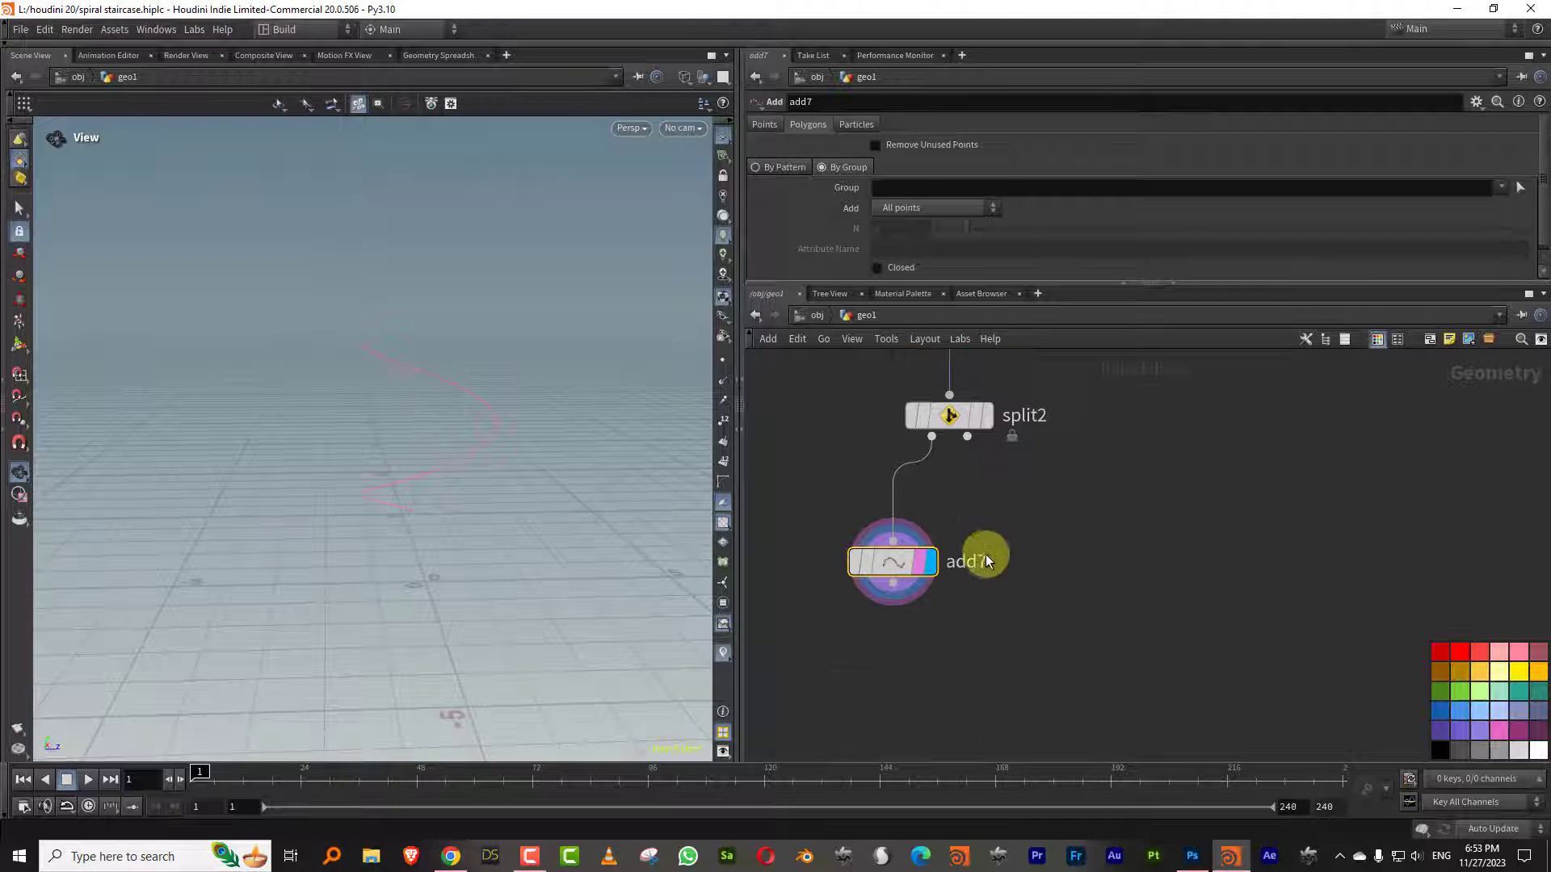
Add a Sweep node below add7, connect and display it, and set its surface shape to Round Tube
key(Tab)
text(sweep)
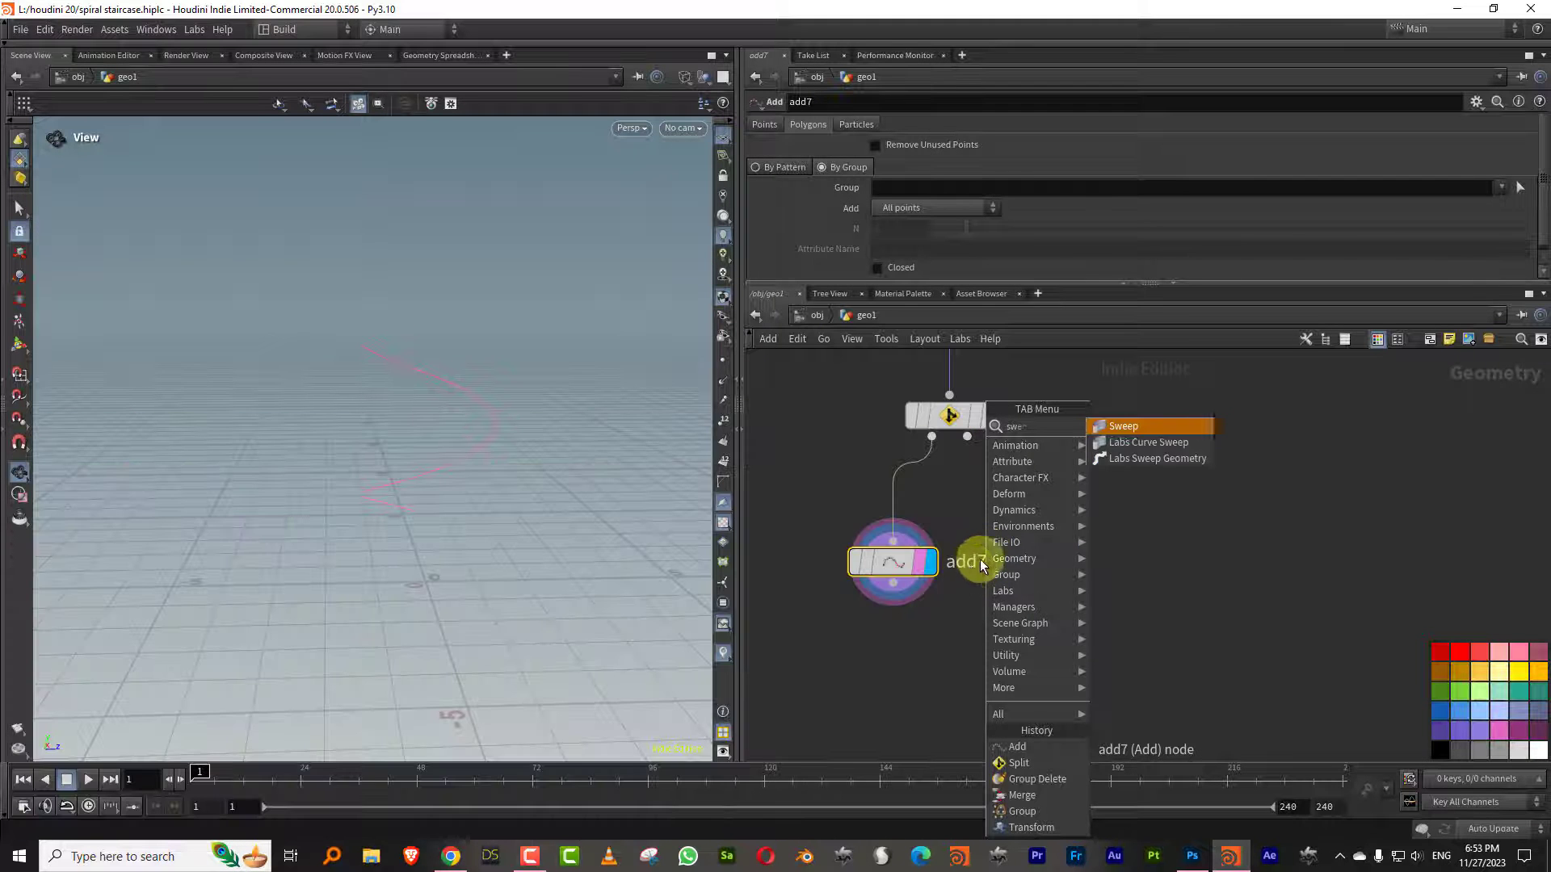
click(1134, 425)
click(895, 692)
drag(895, 596, 888, 687)
click(911, 151)
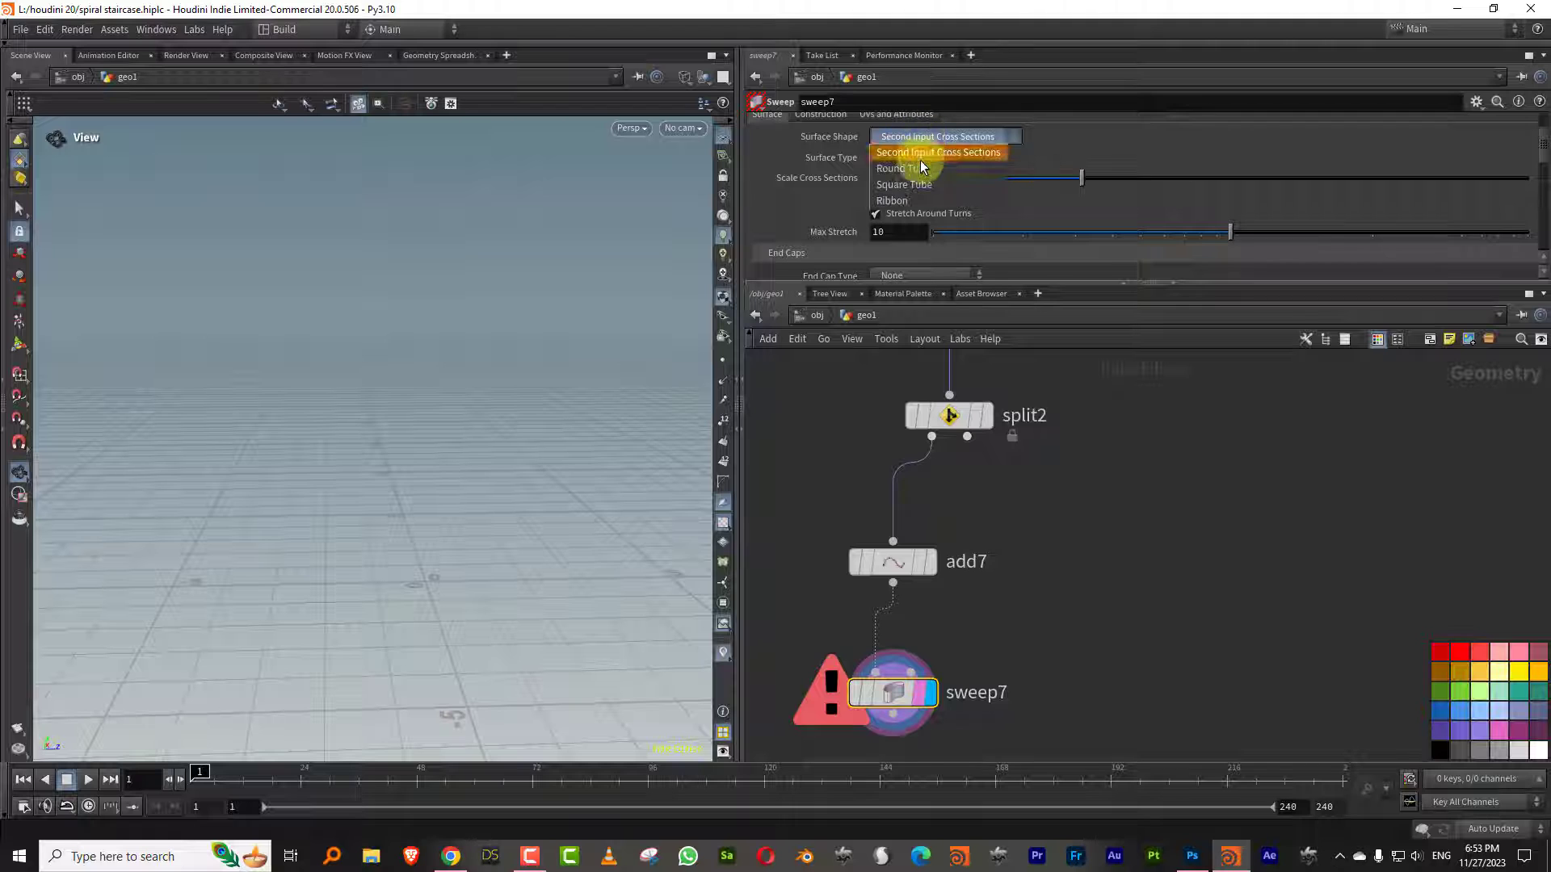
click(919, 160)
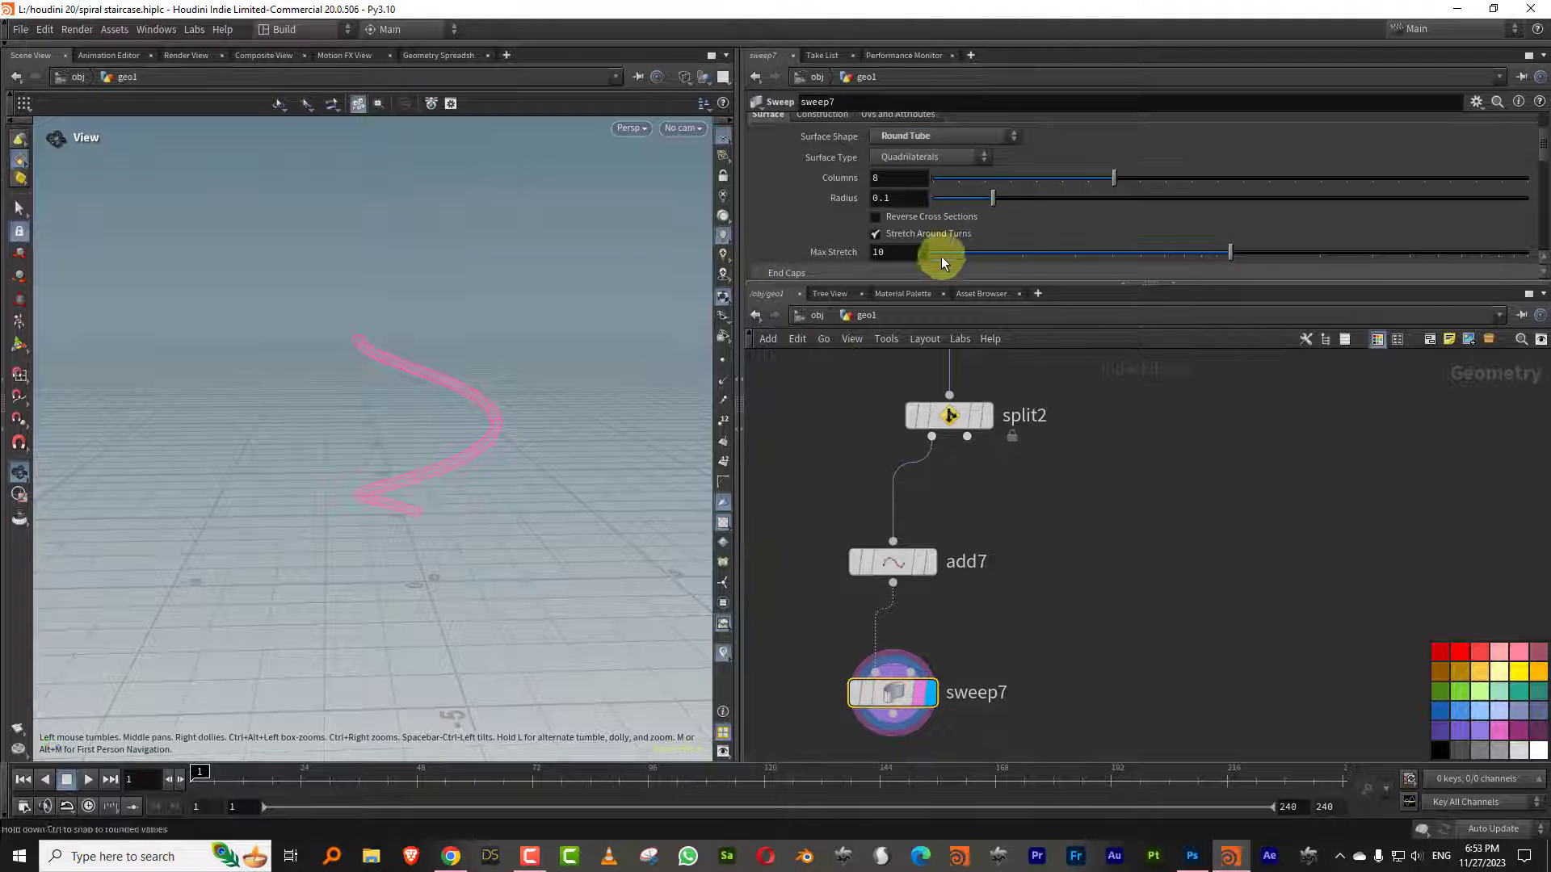
Give the handrail sweep Grid end caps, 24 columns and a radius of 0.065
drag(913, 282, 912, 412)
click(909, 314)
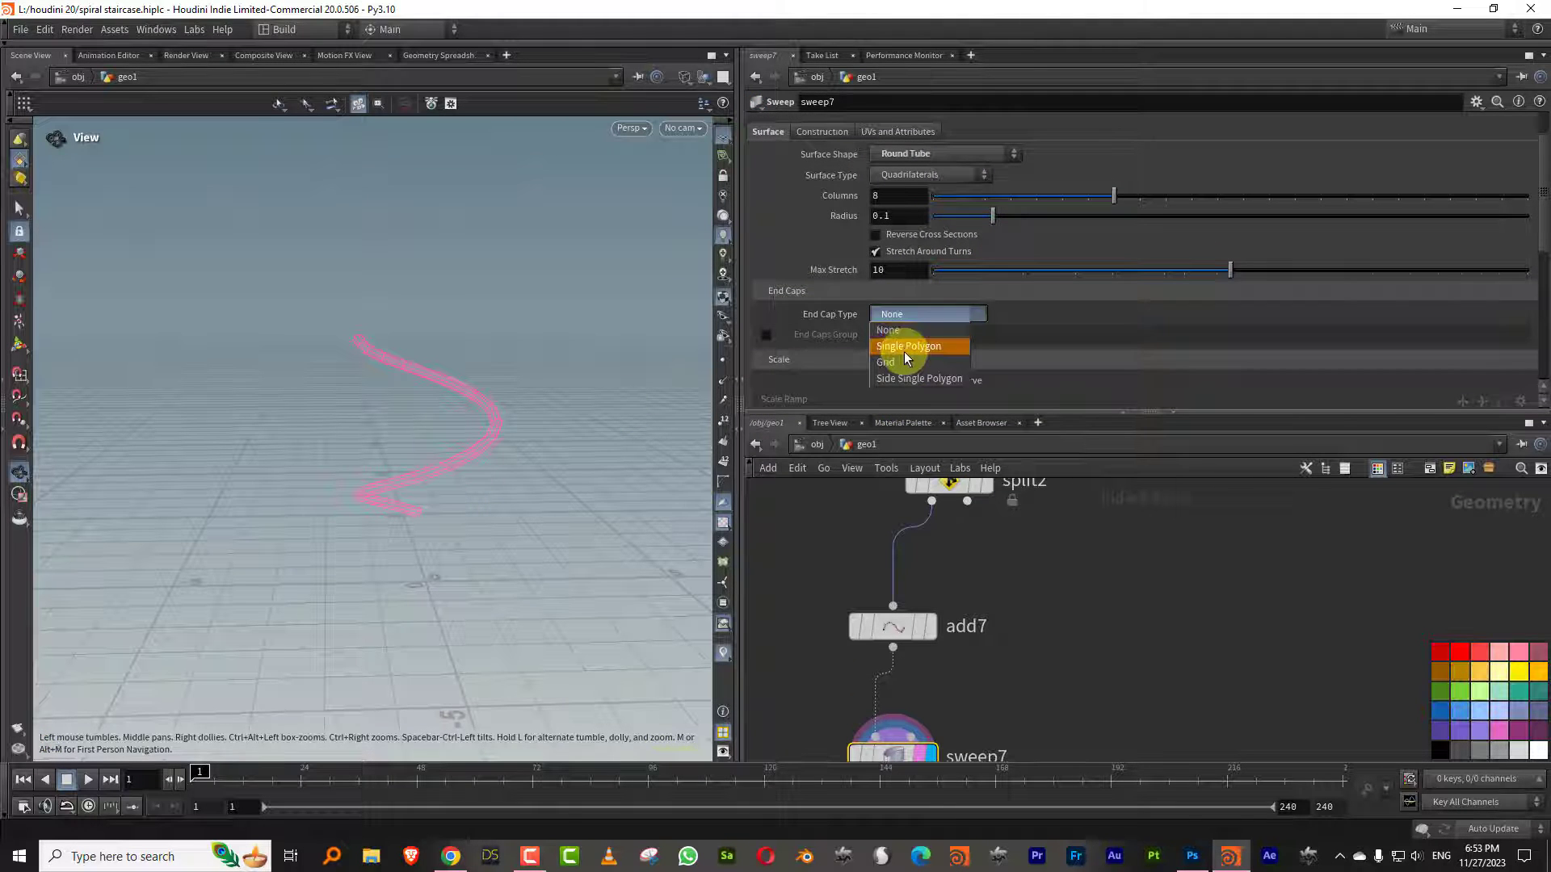
click(903, 362)
drag(1118, 200, 1526, 202)
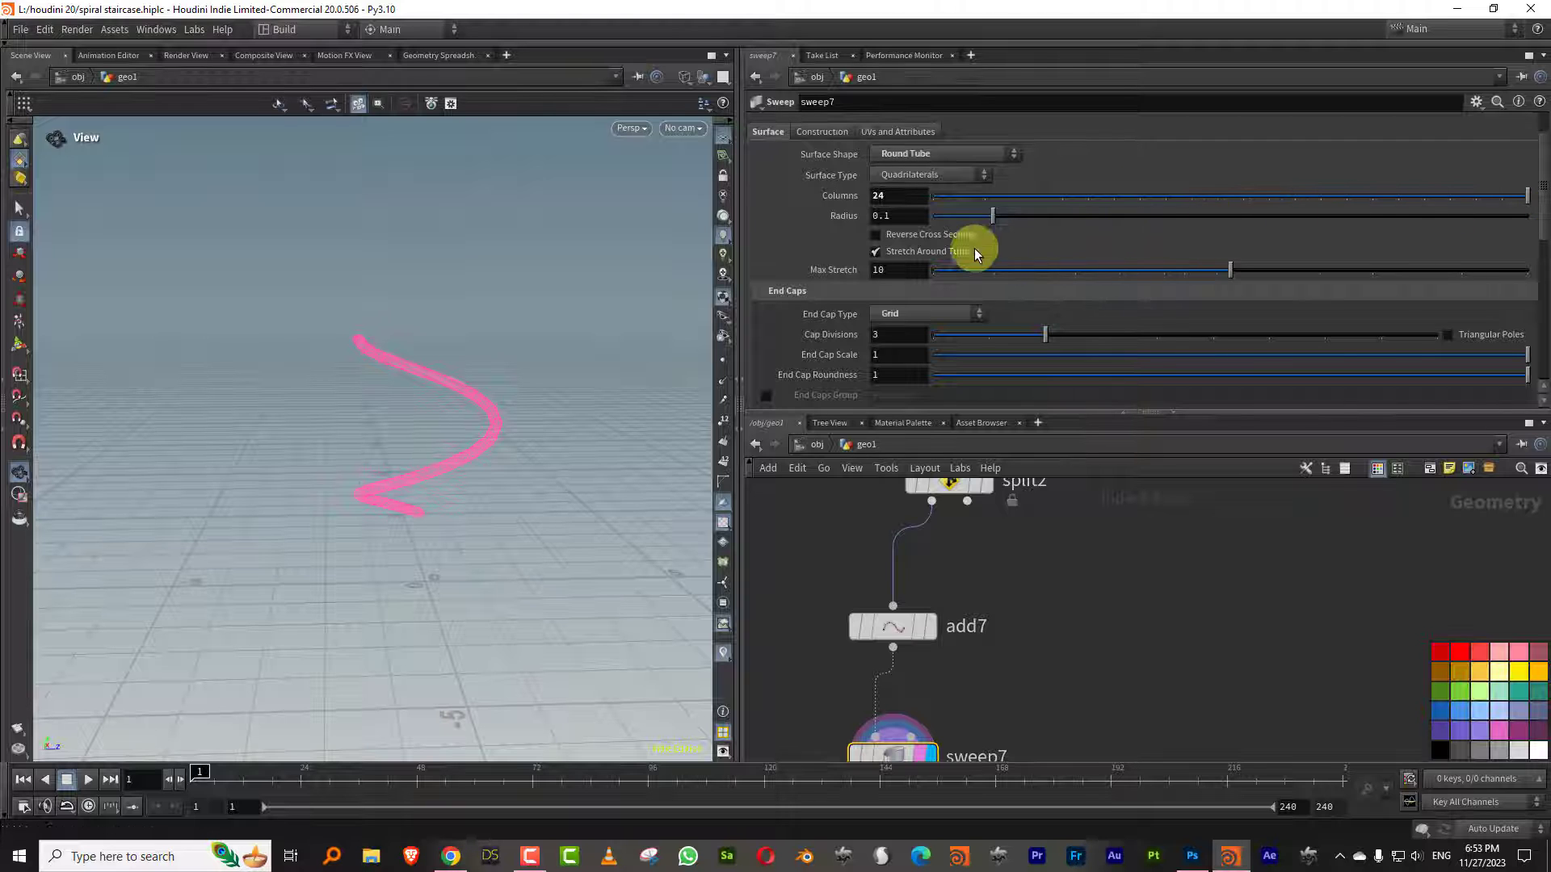
drag(986, 217, 972, 218)
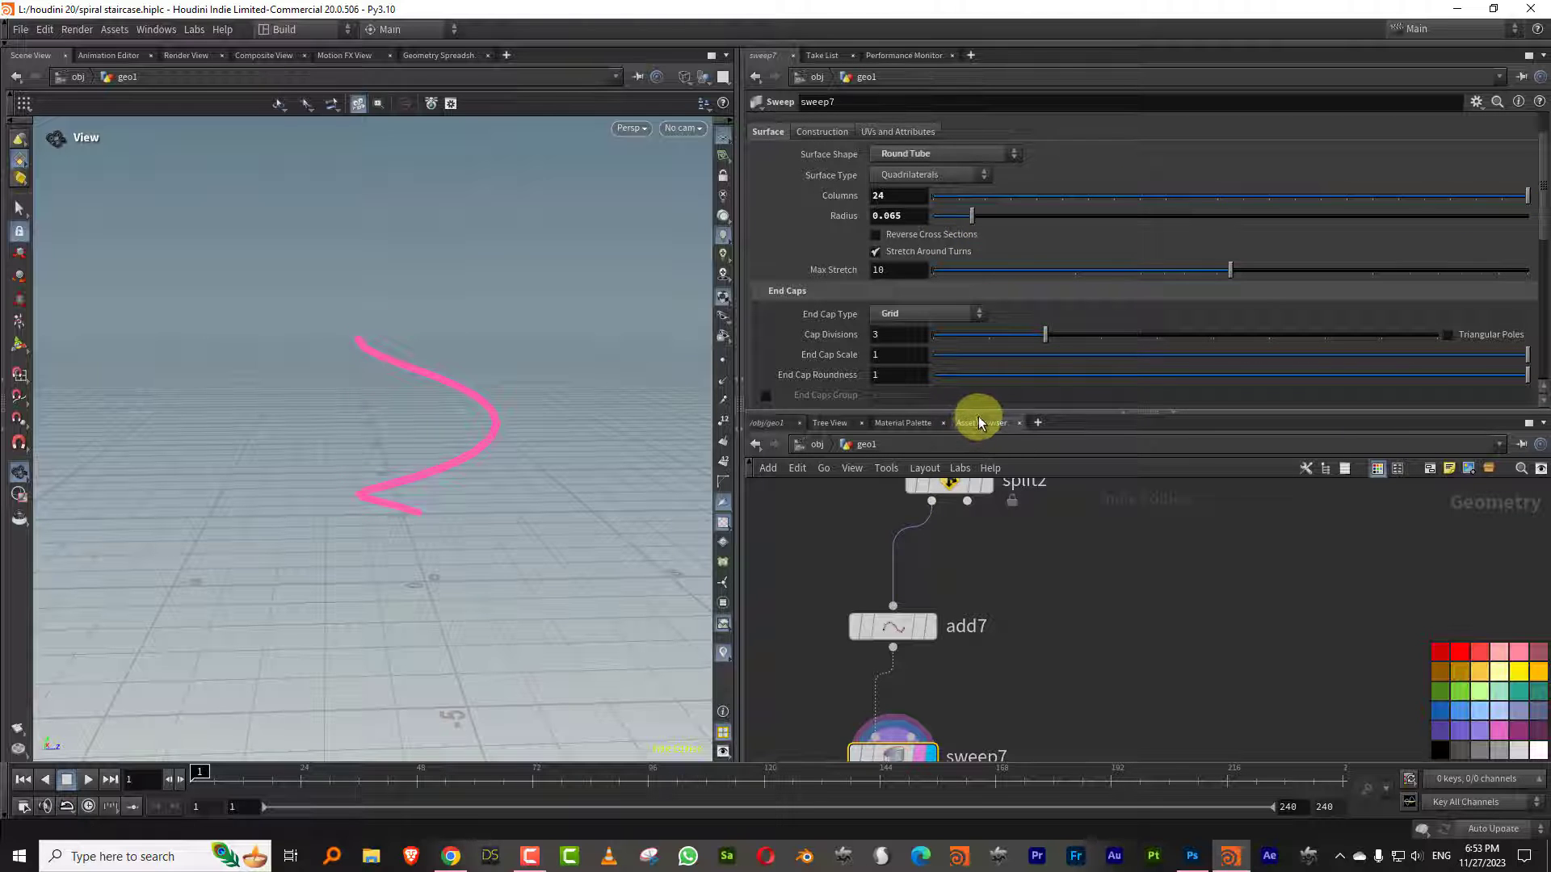
drag(985, 414, 1019, 270)
Add a Merge node combining sweep7 with the second output of split2, and display it
key(Tab)
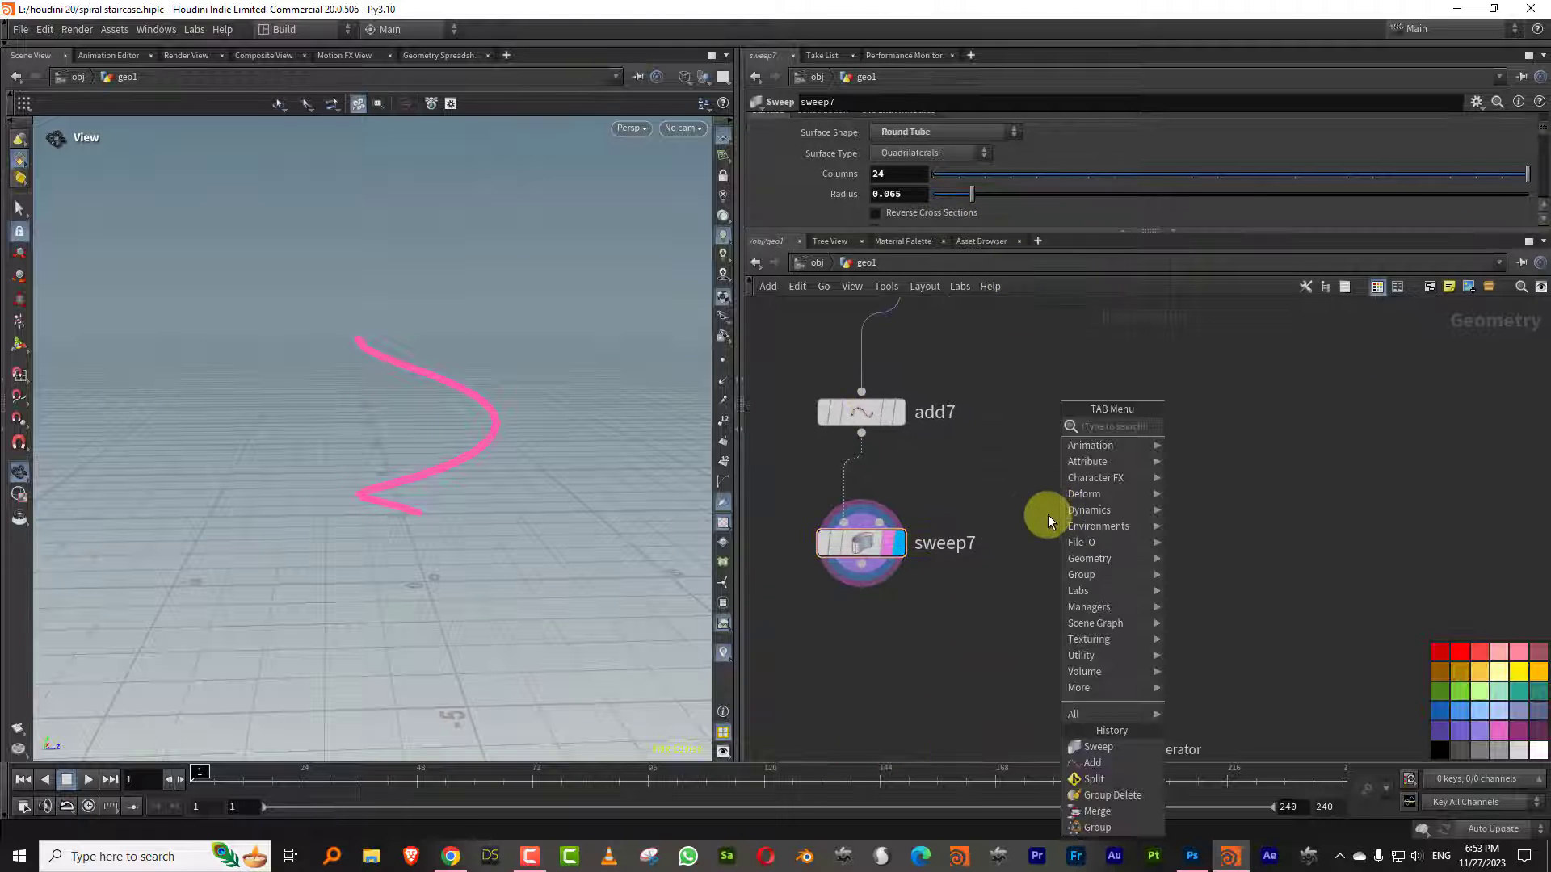
mouse_move(1156, 477)
click(1227, 424)
click(990, 677)
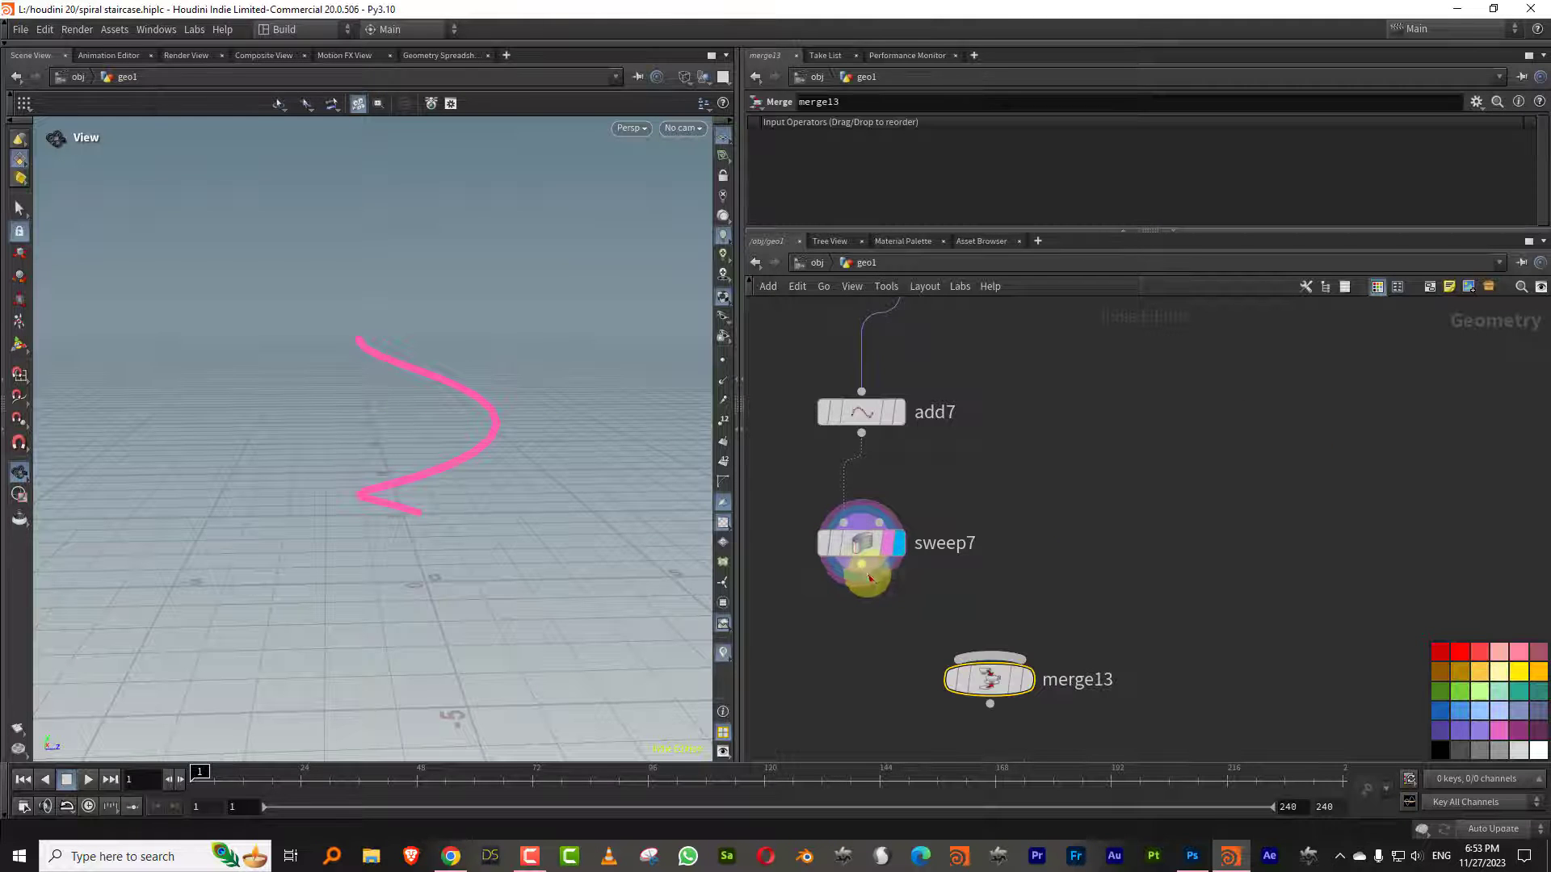
middle_drag(1010, 540, 971, 694)
drag(896, 441, 994, 608)
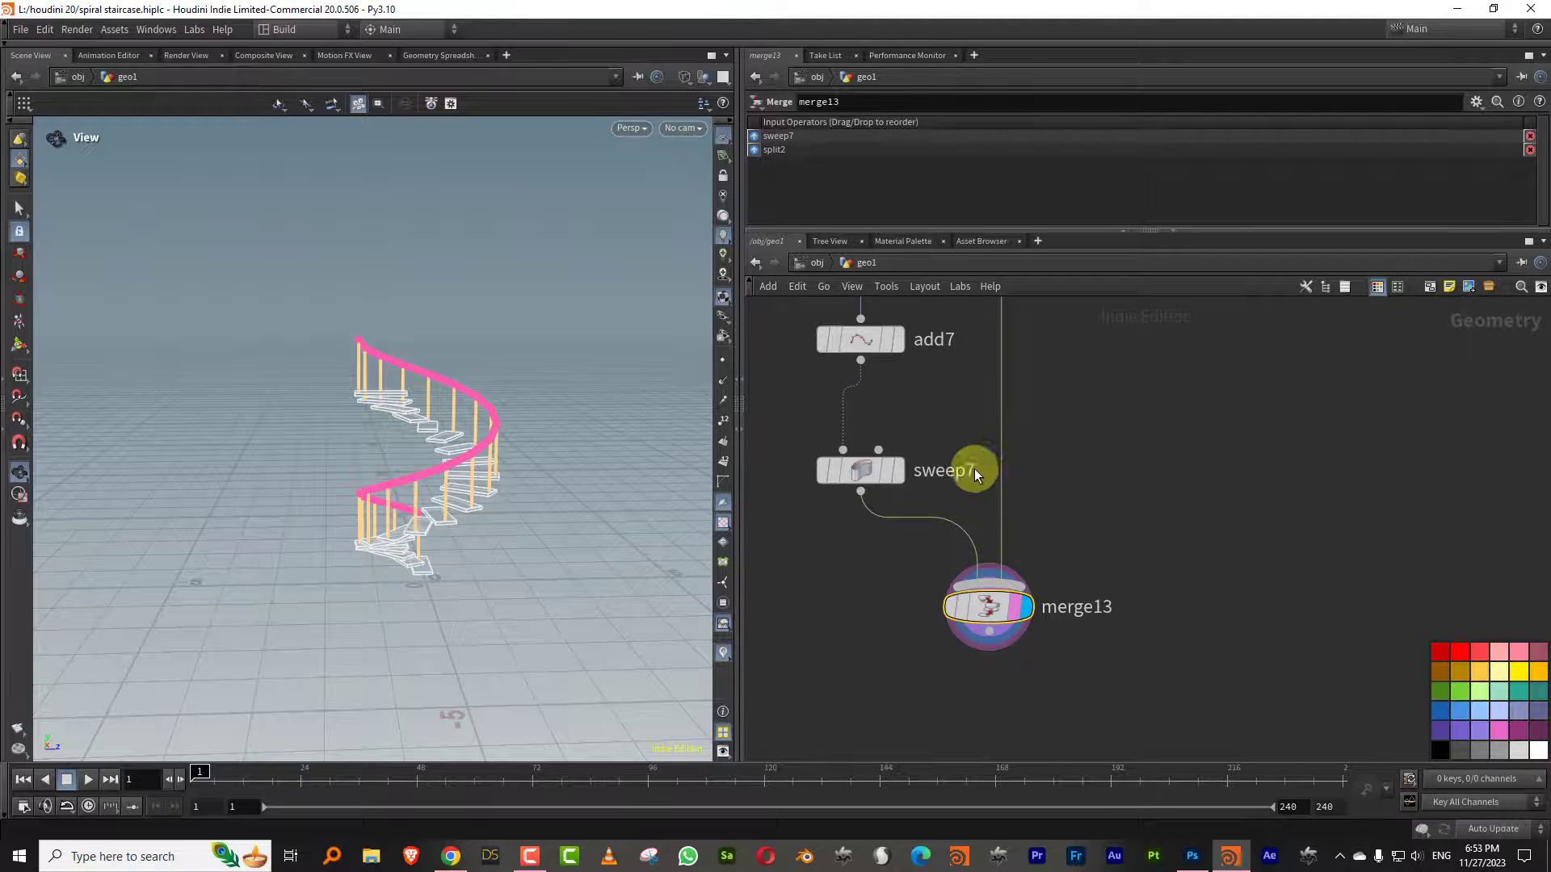
Insert a Color node between sweep7 and the merge, set to dark red with hue 359, saturation 0.938 and value 0.456
key(Tab)
text(colo)
click(1128, 425)
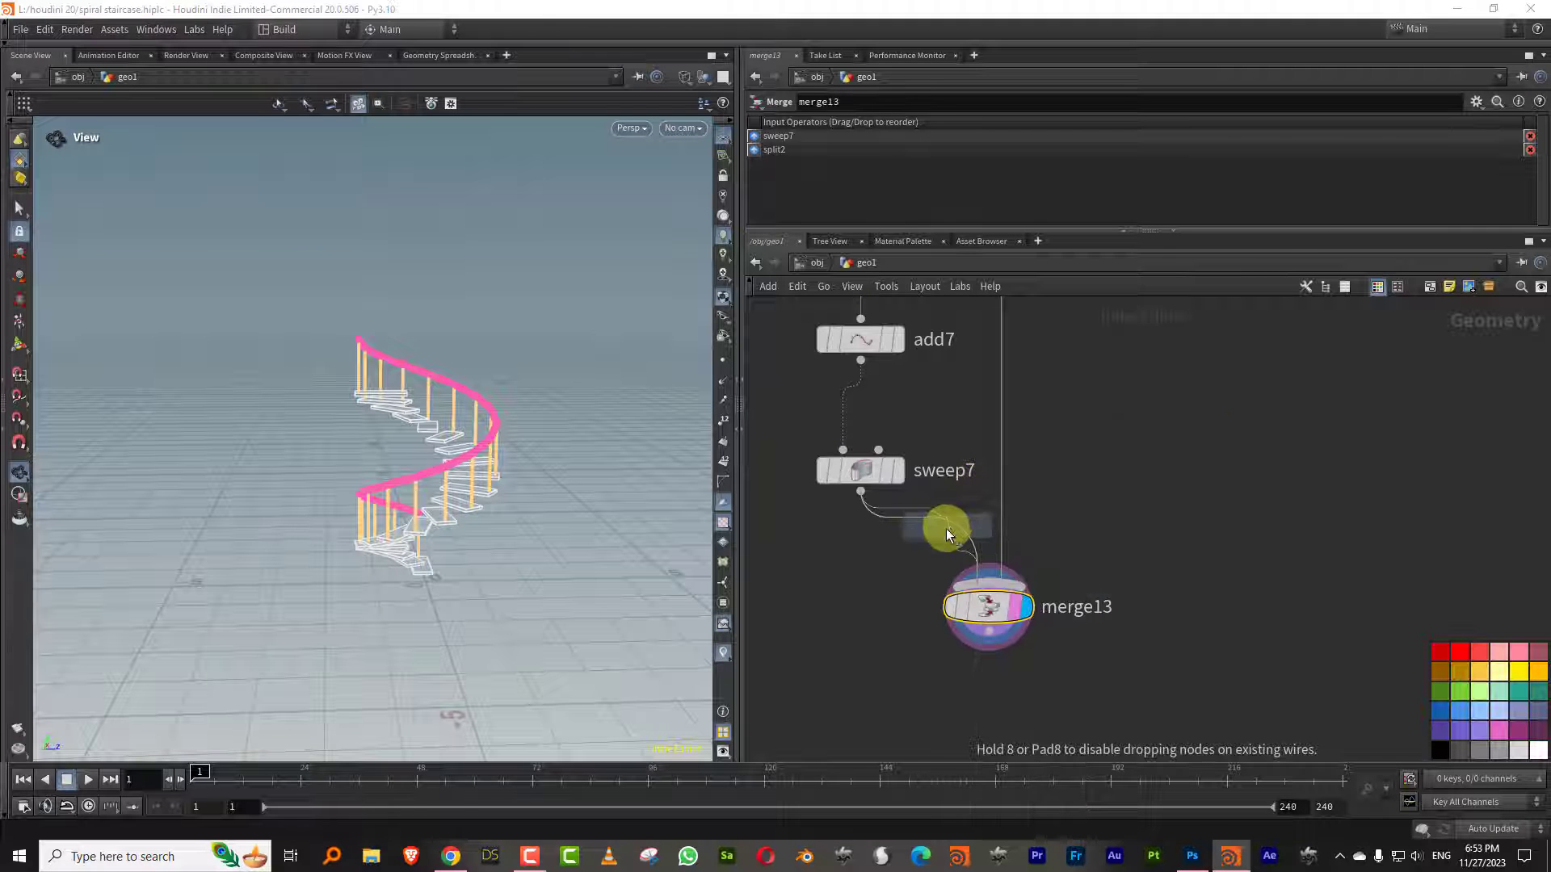
click(945, 529)
click(877, 221)
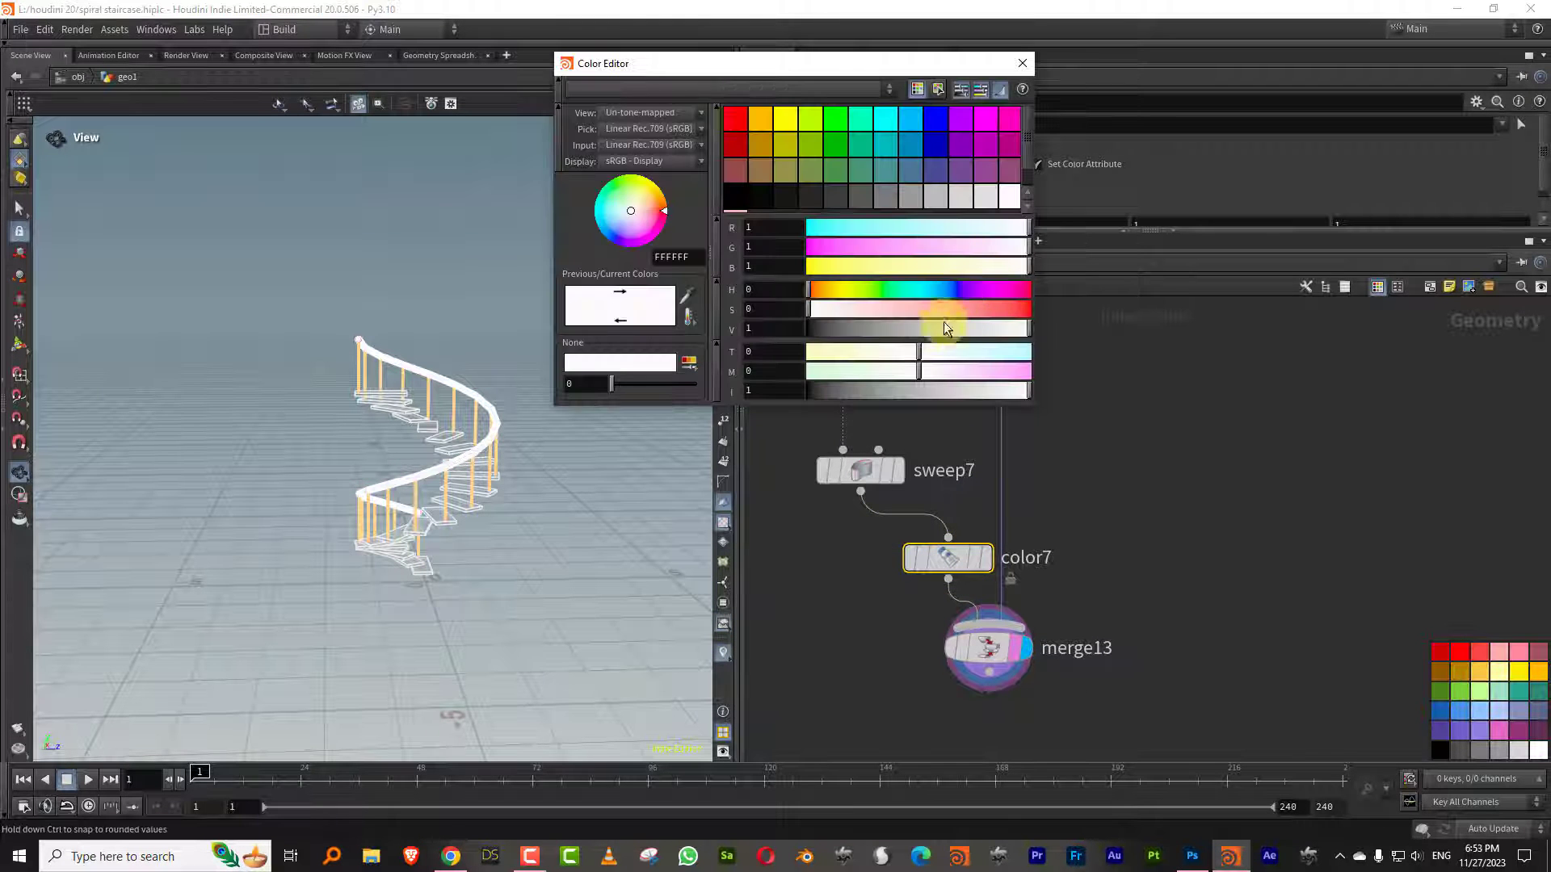
drag(945, 328, 909, 329)
click(1027, 289)
click(1015, 309)
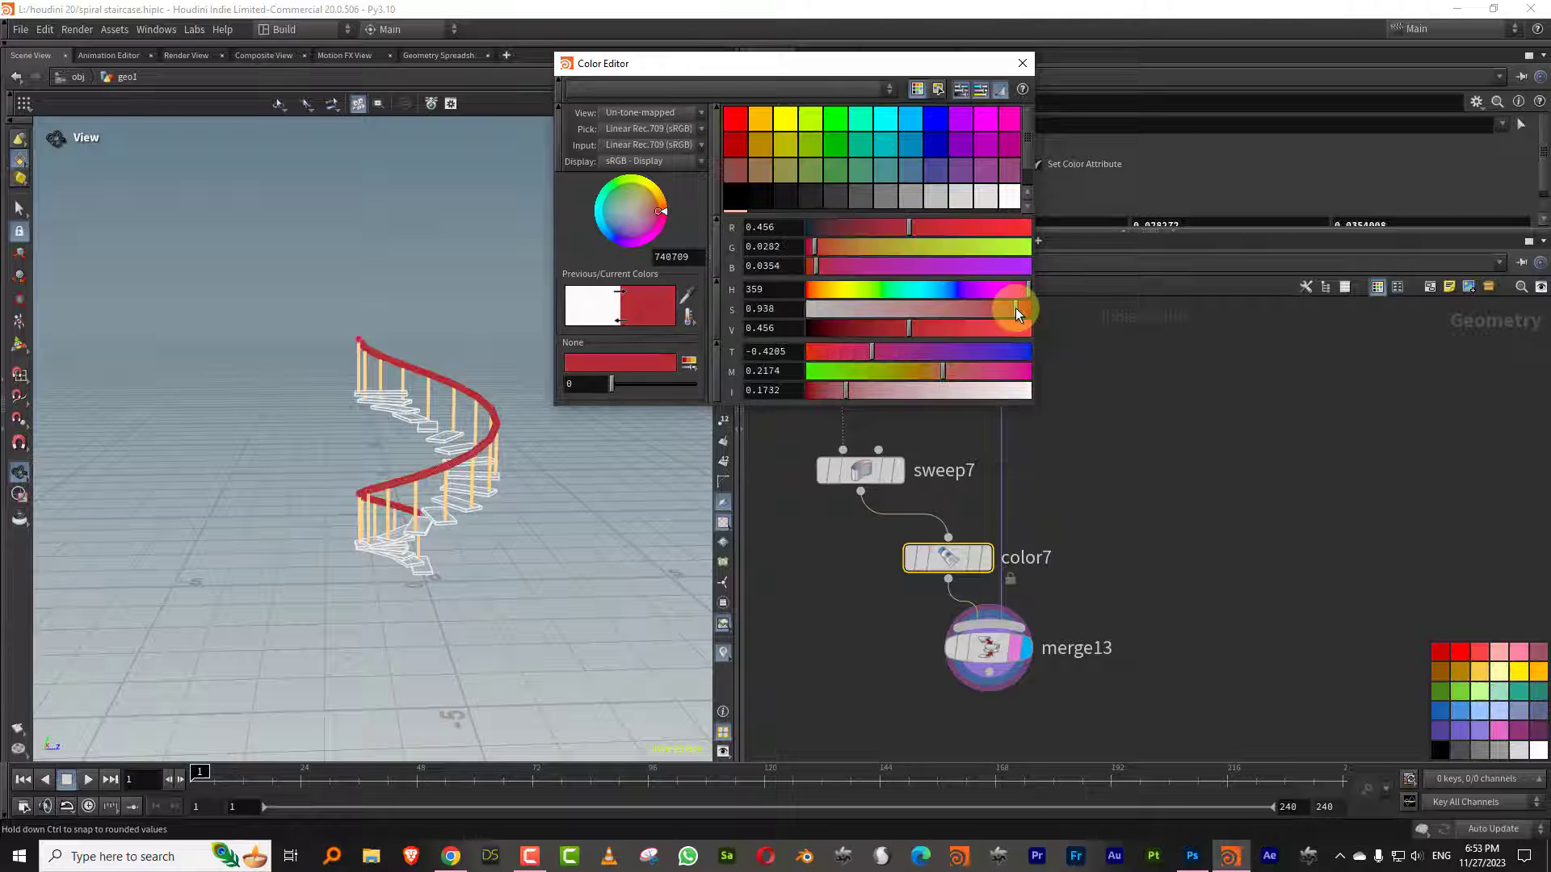
click(1023, 63)
Set the sweep7 radius to 0.02 and rearrange the color and merge nodes below it
click(832, 477)
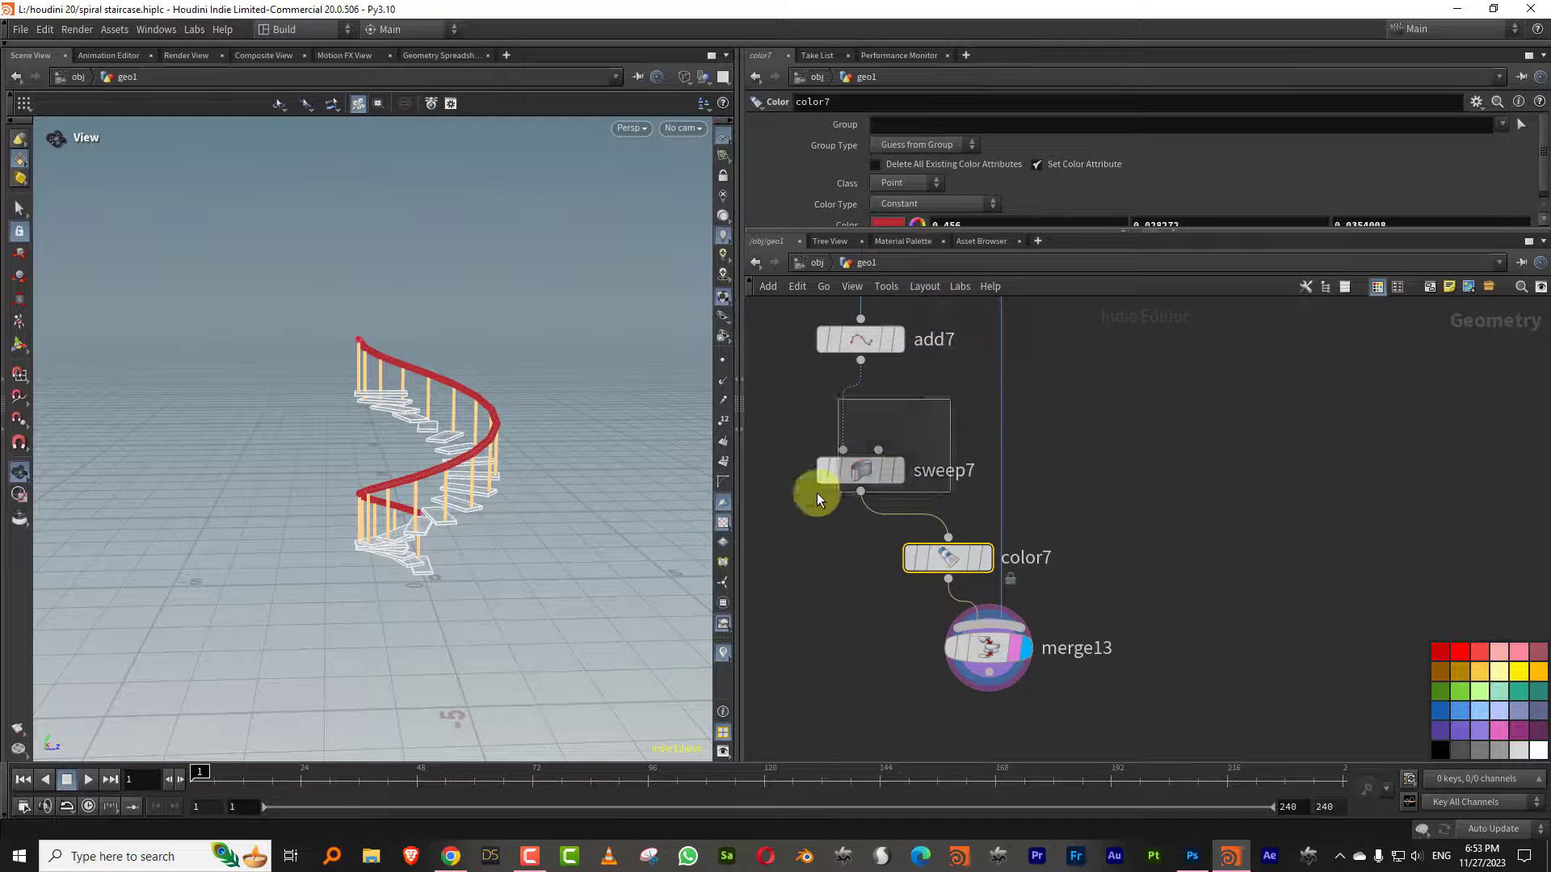
drag(961, 191, 946, 199)
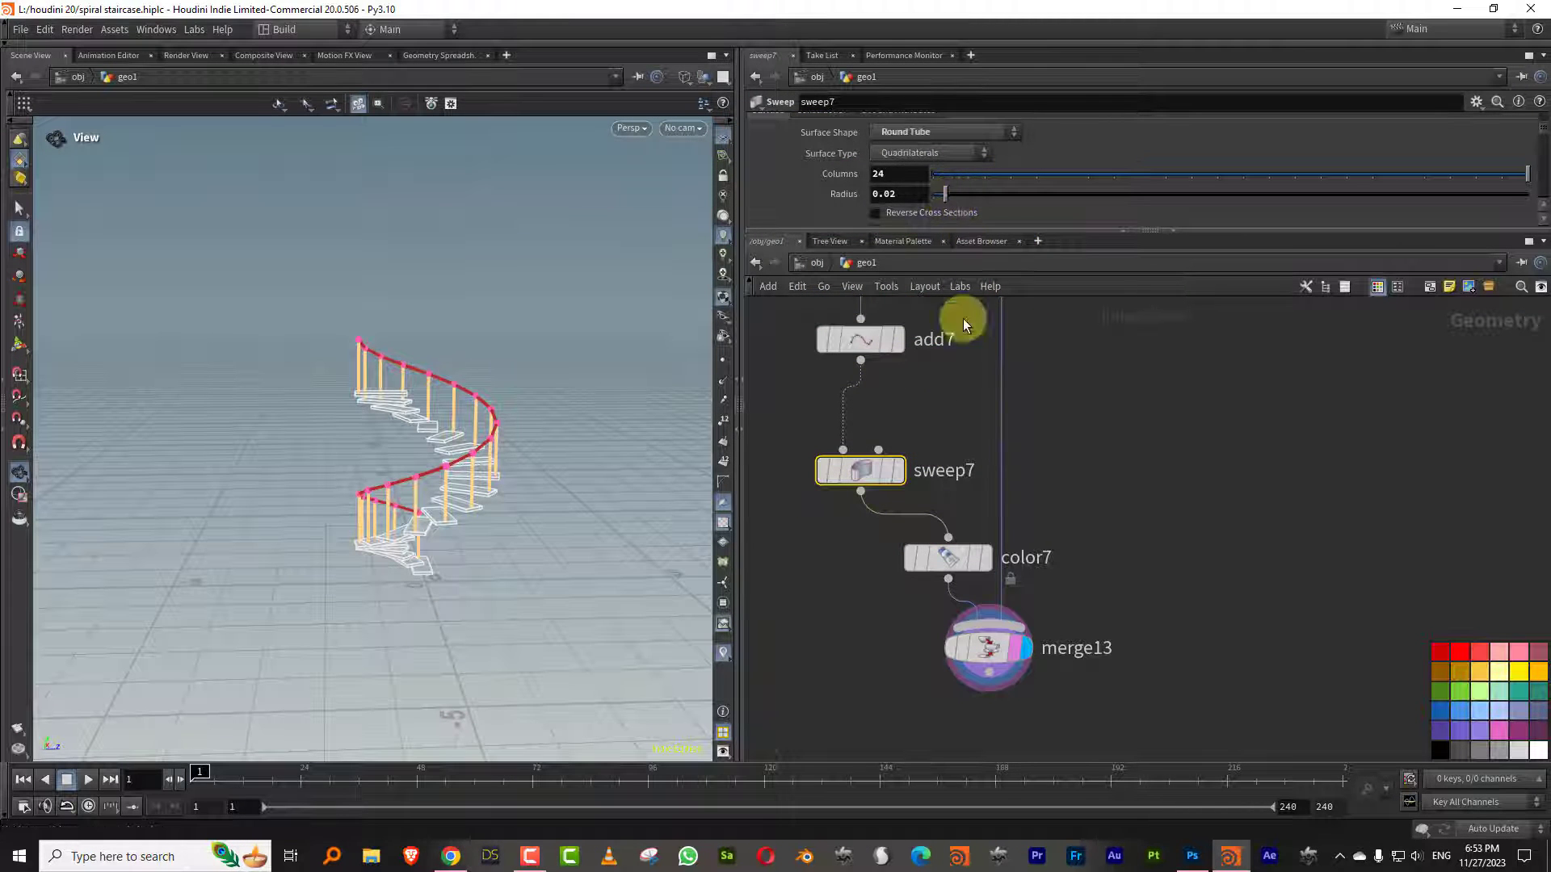
drag(968, 603, 1002, 633)
drag(910, 569, 848, 587)
drag(428, 500, 526, 484)
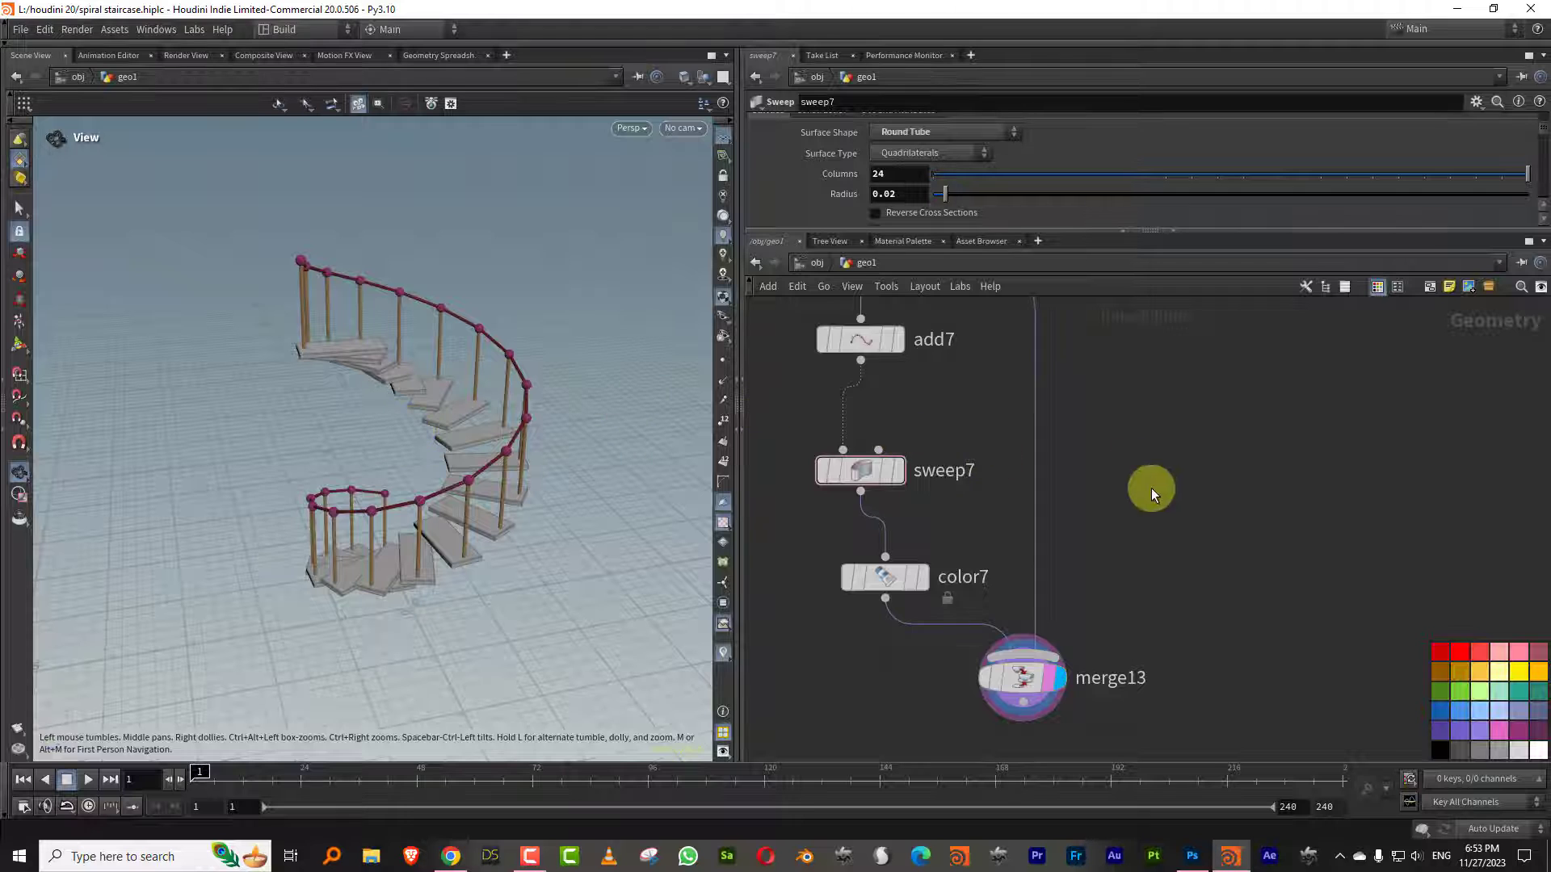
Place an Add node beside dist_from_centre and give it one point at the origin
middle_drag(1171, 431, 1118, 544)
scroll(1158, 496, down, 5)
middle_drag(989, 364, 965, 610)
scroll(1020, 501, up, 2)
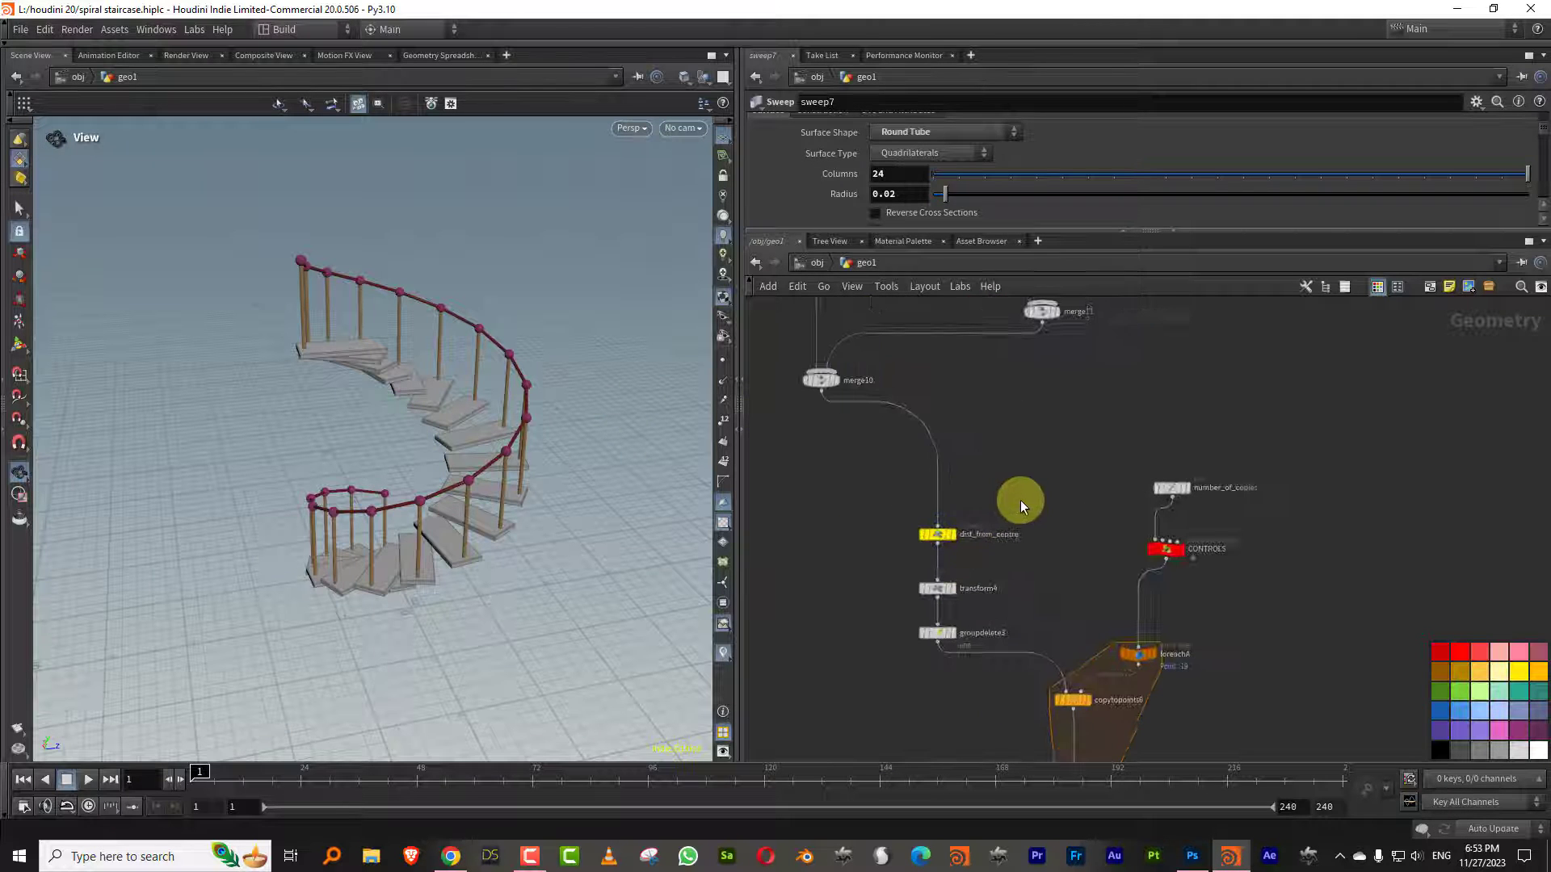
scroll(957, 505, up, 2)
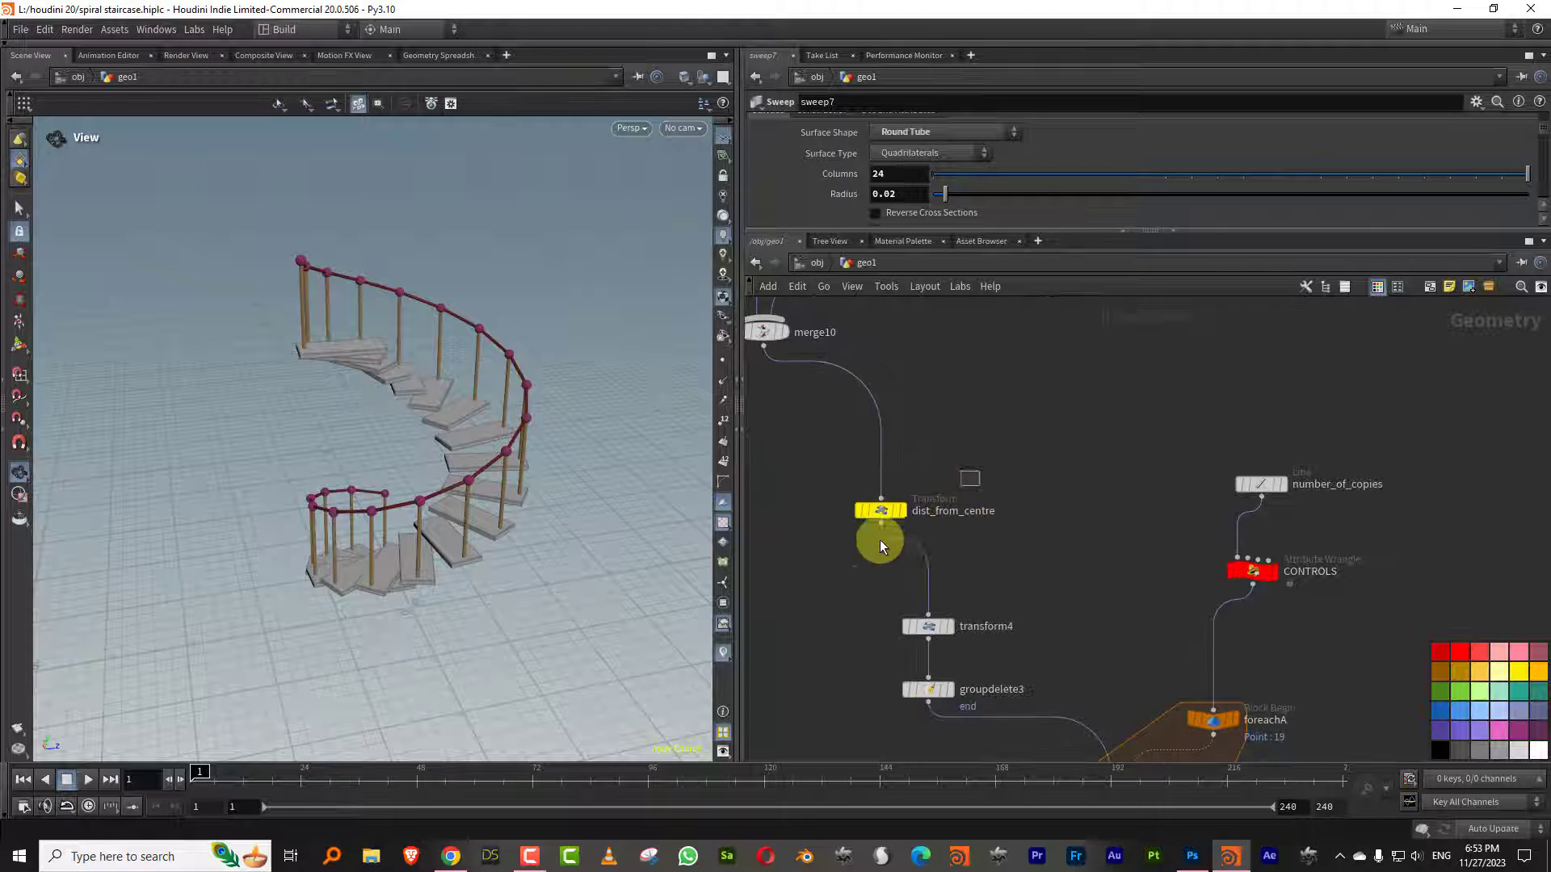
click(882, 511)
middle_drag(754, 562, 893, 478)
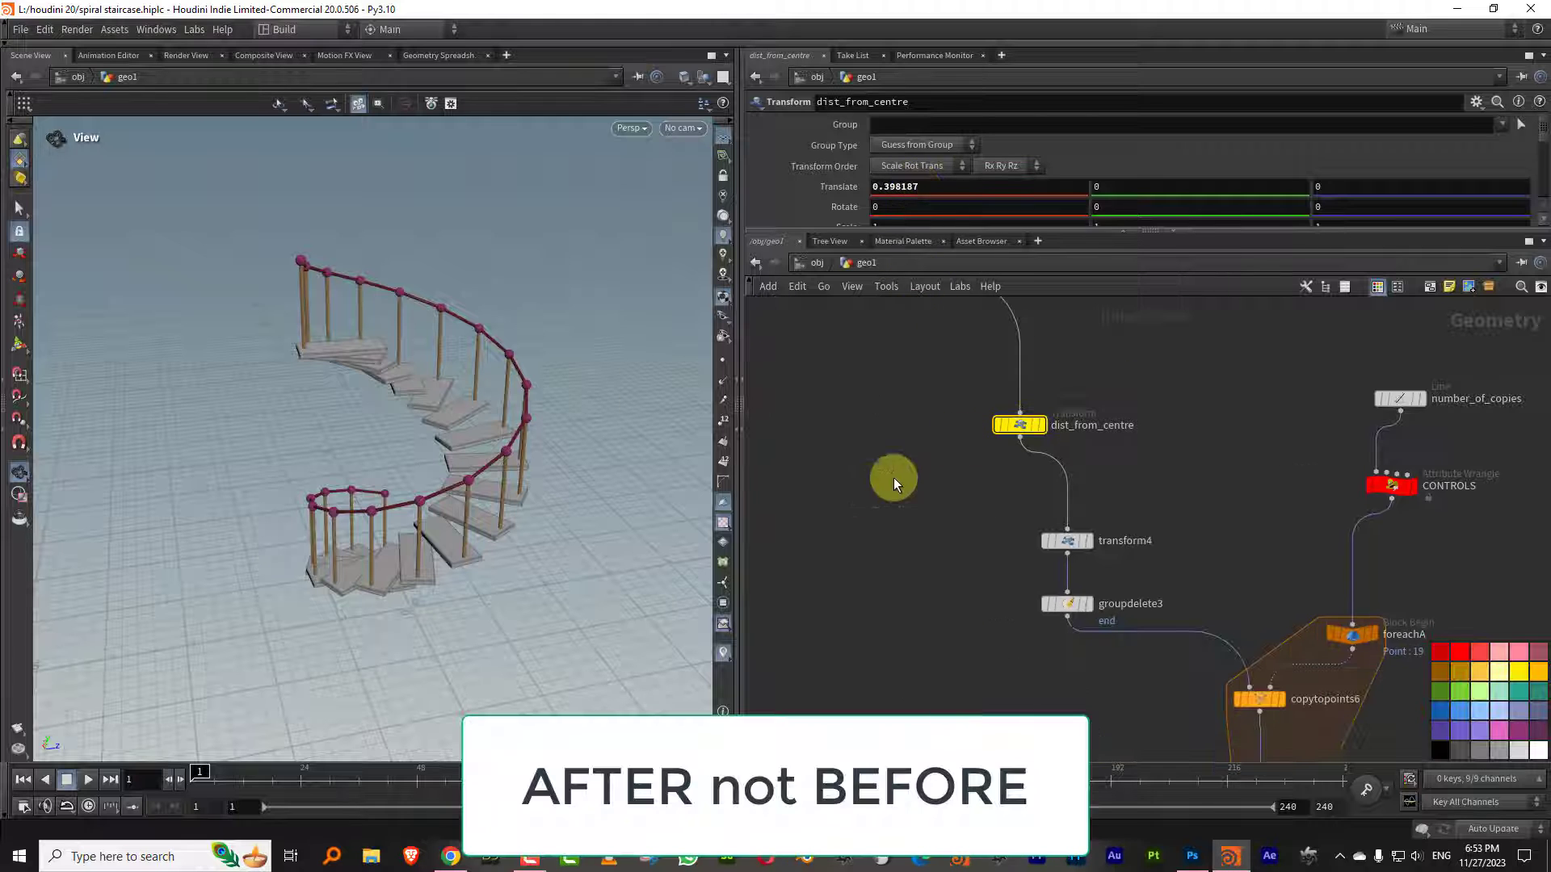
key(Tab)
text(add)
click(1010, 426)
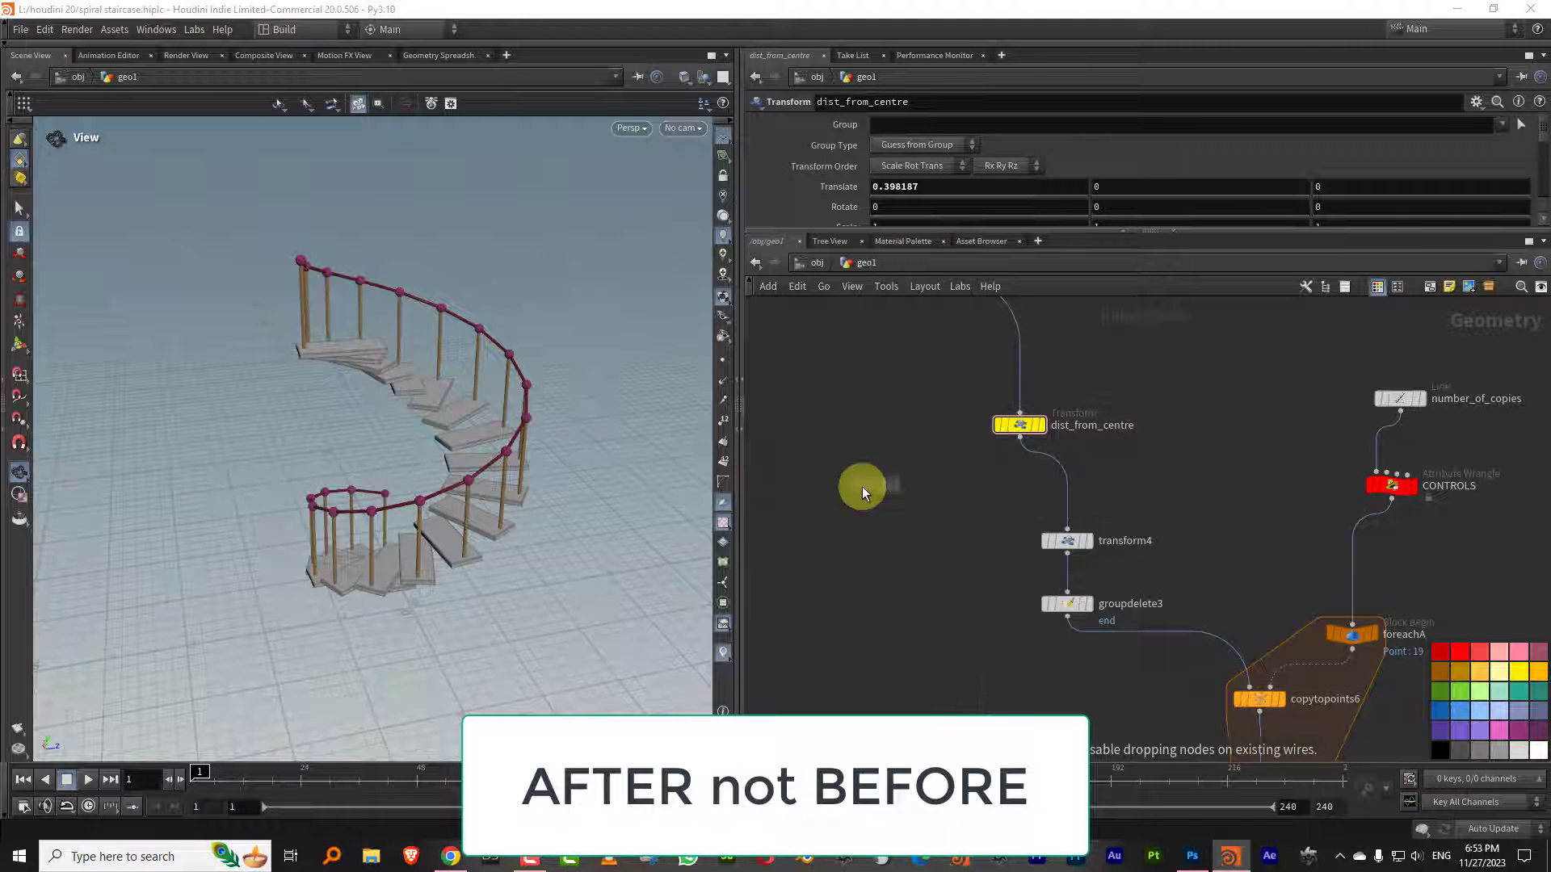
click(861, 487)
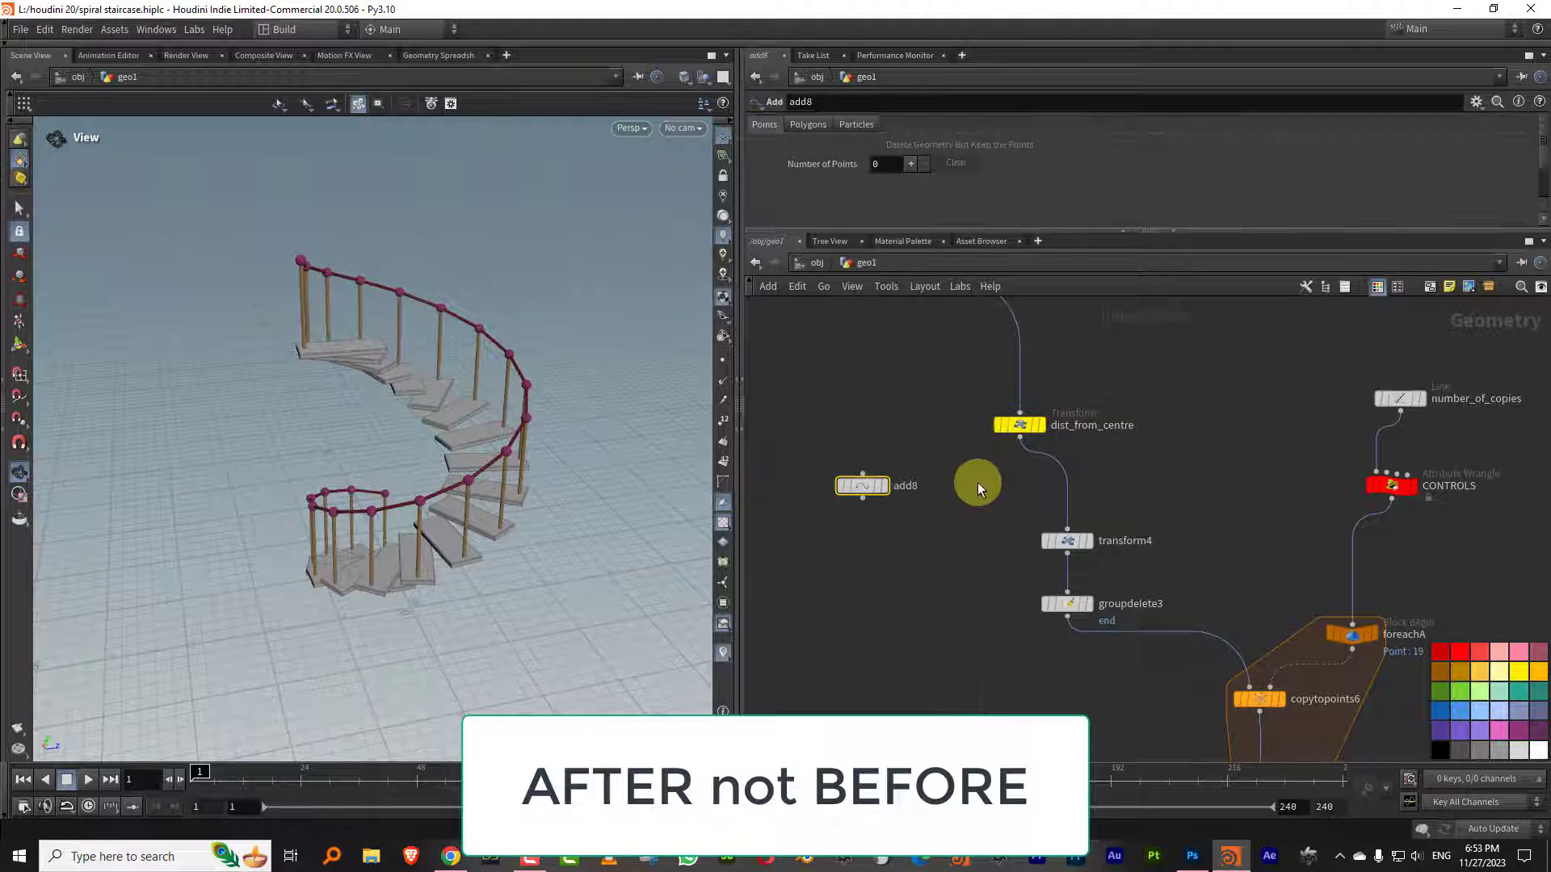
click(909, 164)
double_click(876, 479)
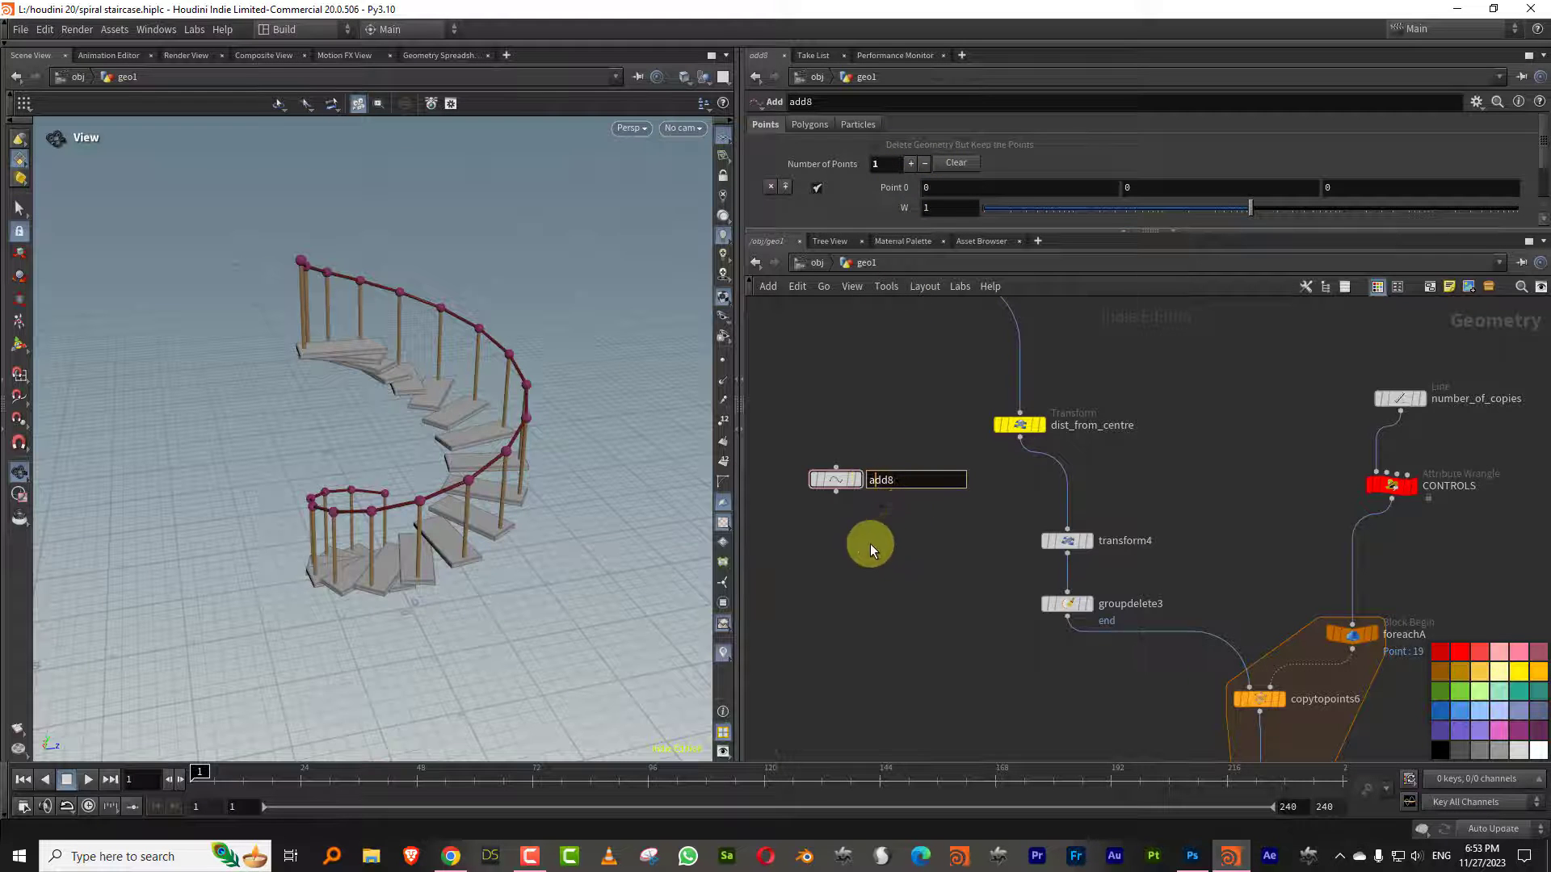
key(Return)
Add a Group Create node after add8, display it, and define a Points group named centre
key(Tab)
text(grou)
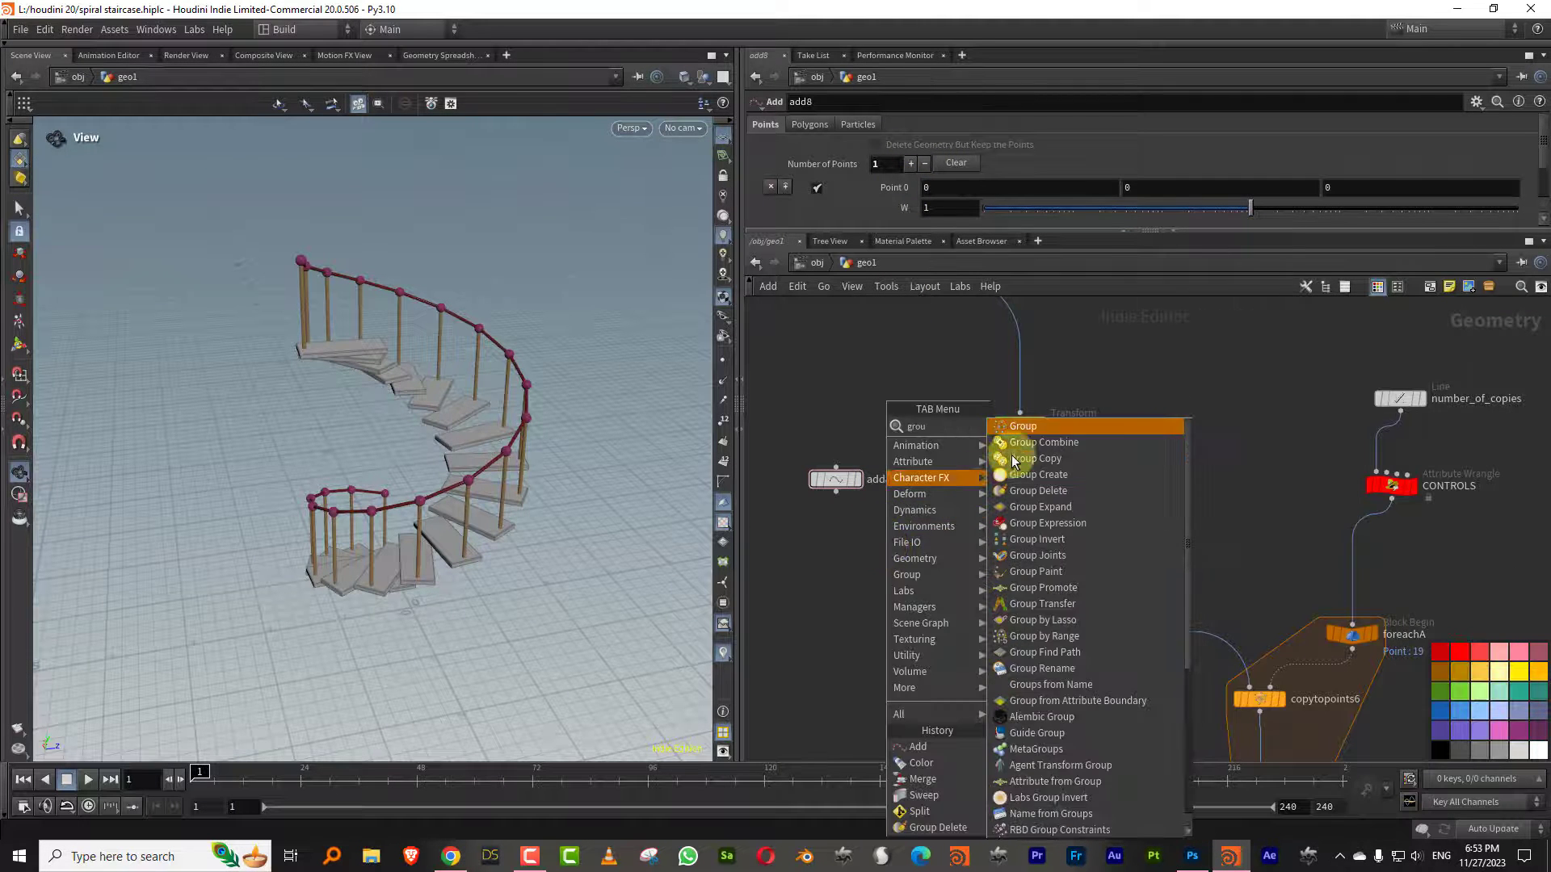
click(1037, 474)
click(889, 558)
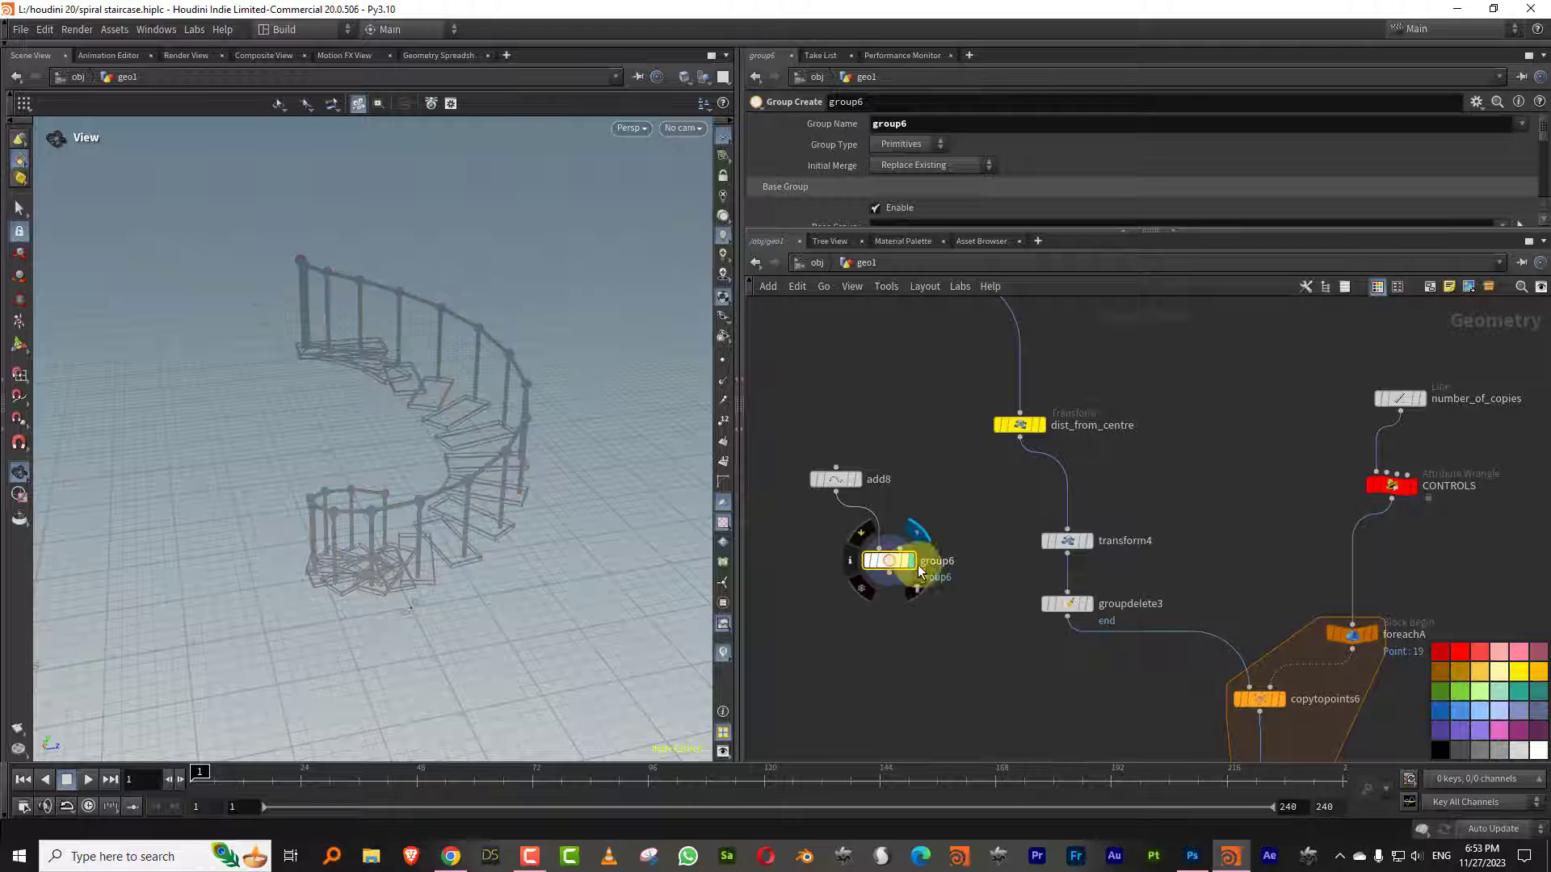
click(912, 561)
drag(911, 124, 780, 174)
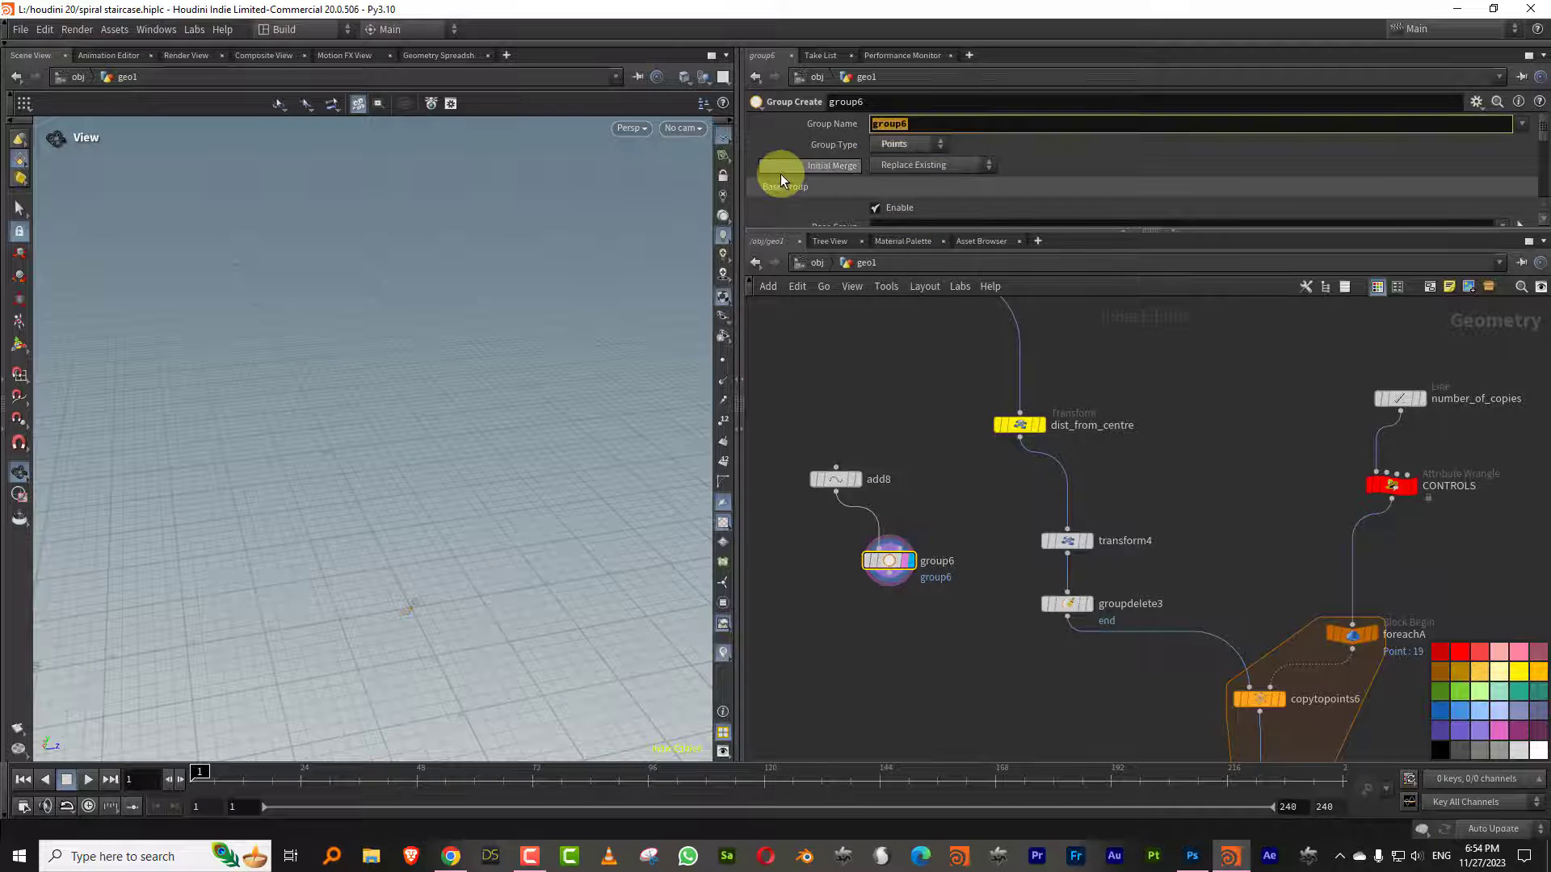
text(centre)
key(Return)
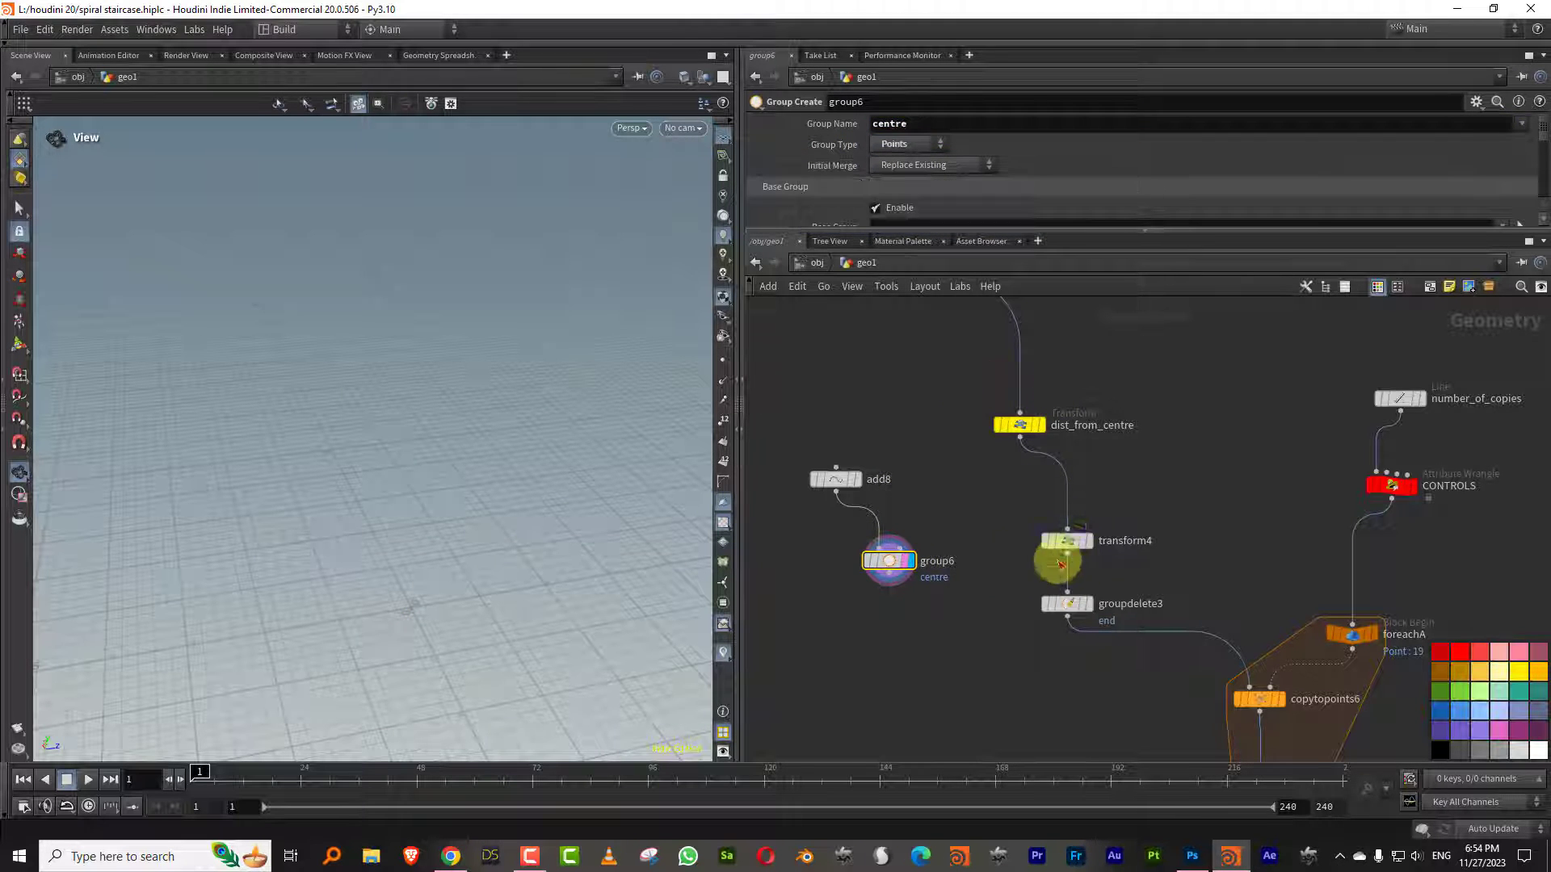
Insert a Merge node between dist_from_centre and transform4, and connect the centre group node to it
drag(883, 554, 883, 471)
key(Tab)
text(m)
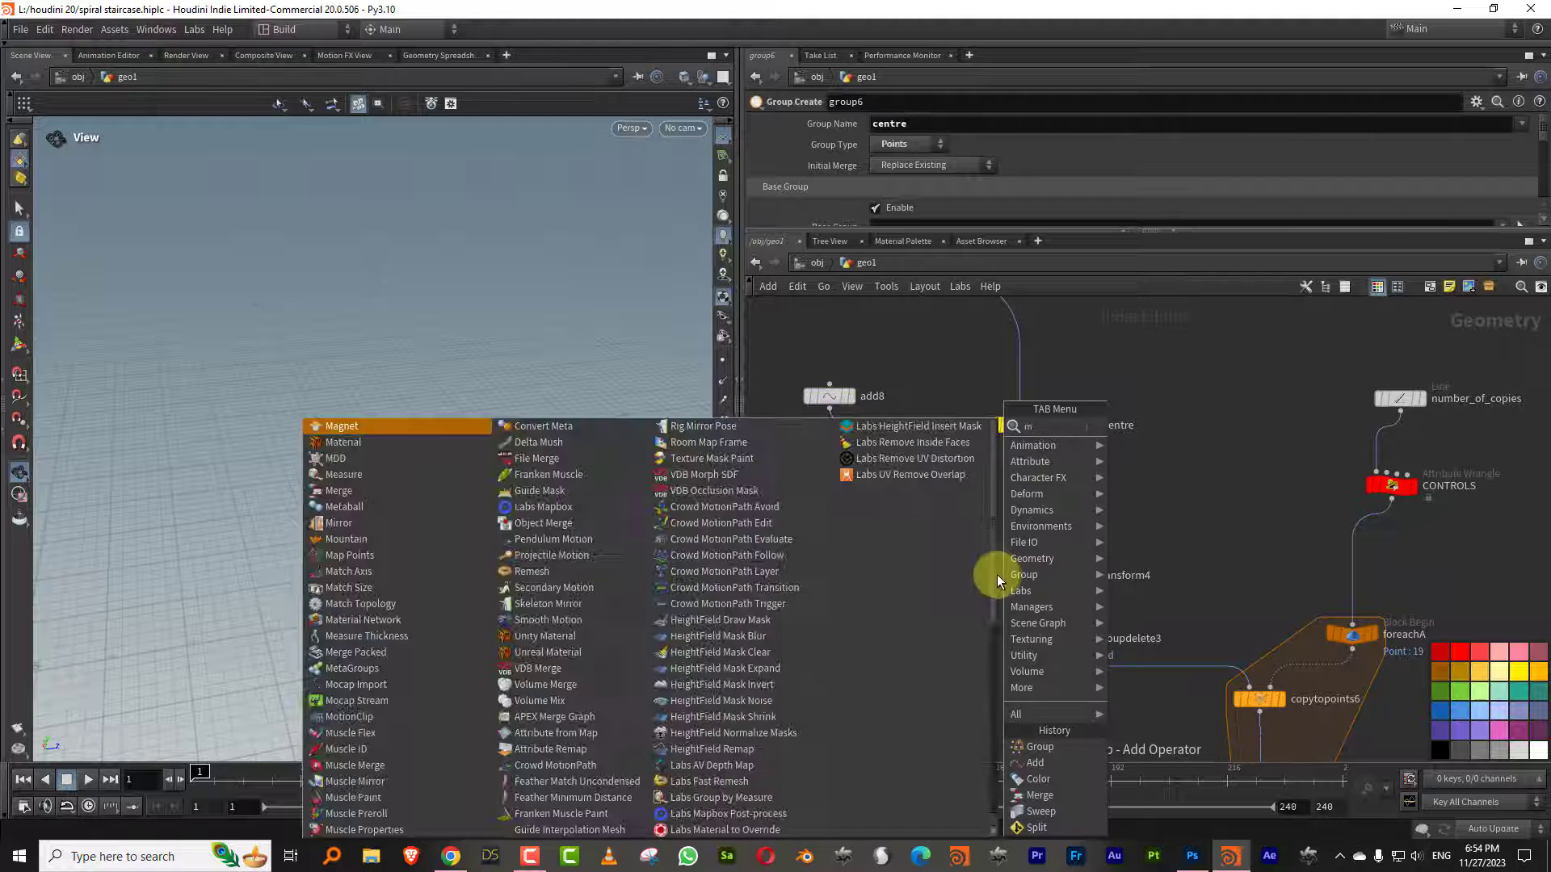
text(ber)
click(1147, 428)
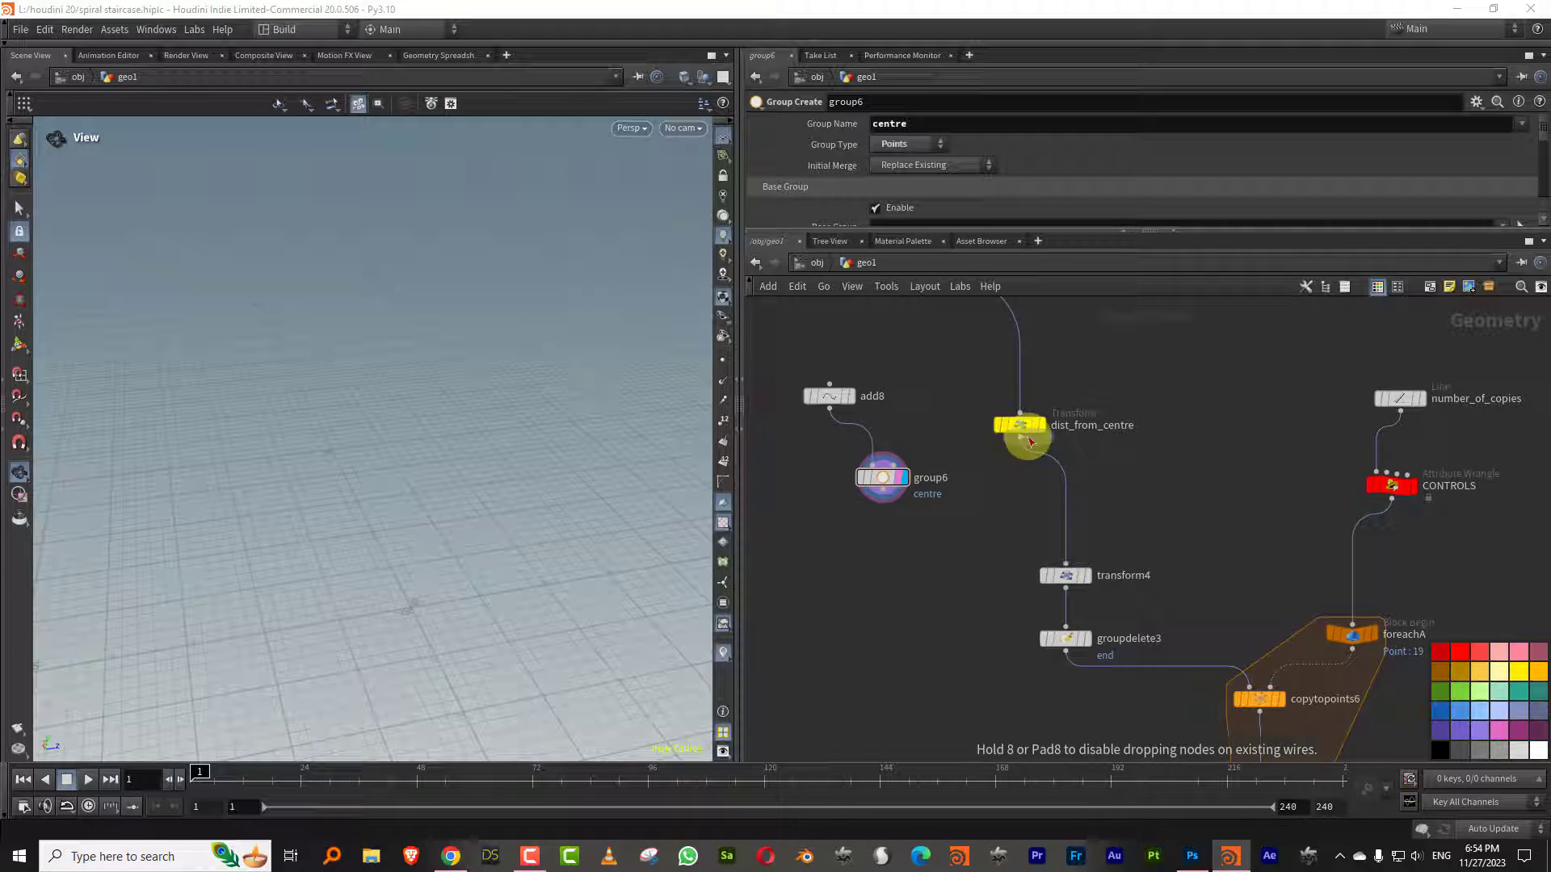
click(1063, 484)
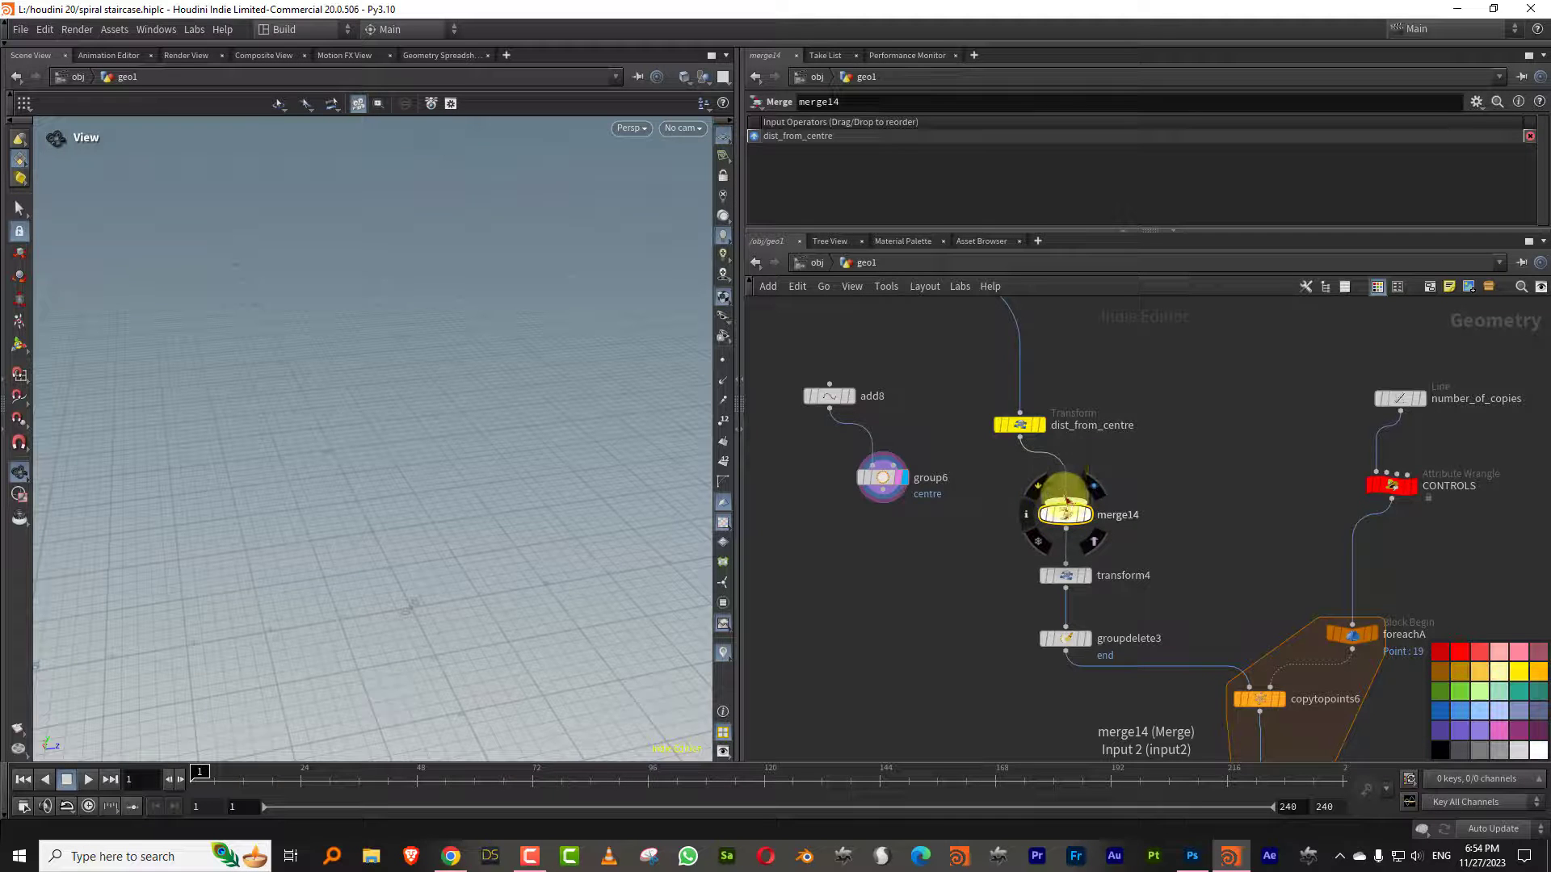
drag(1024, 426, 1071, 412)
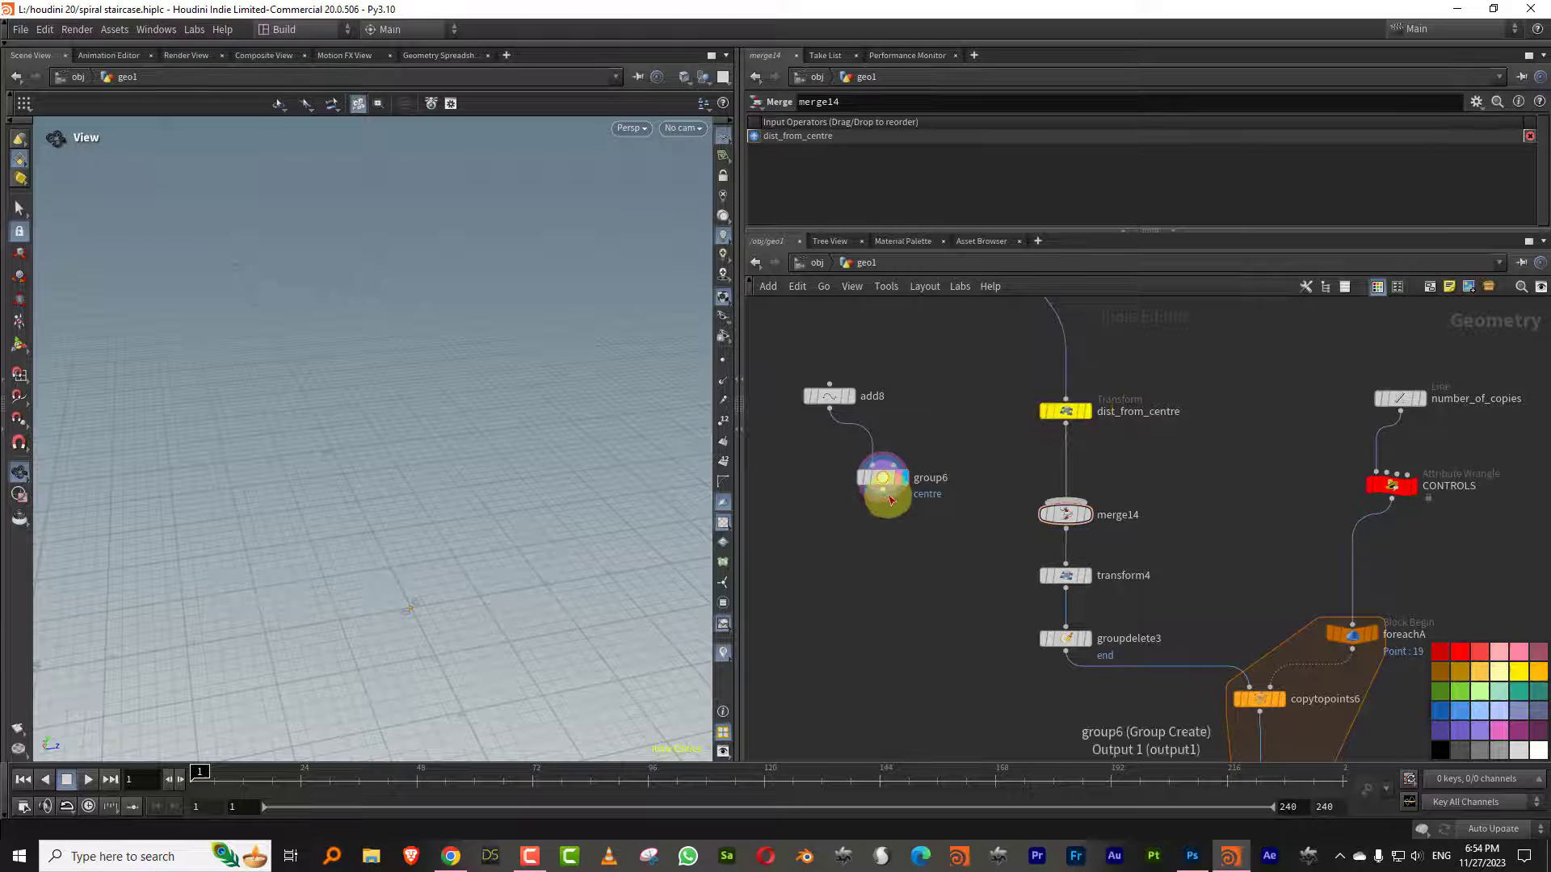
drag(932, 359, 1065, 502)
click(1186, 454)
click(1071, 511)
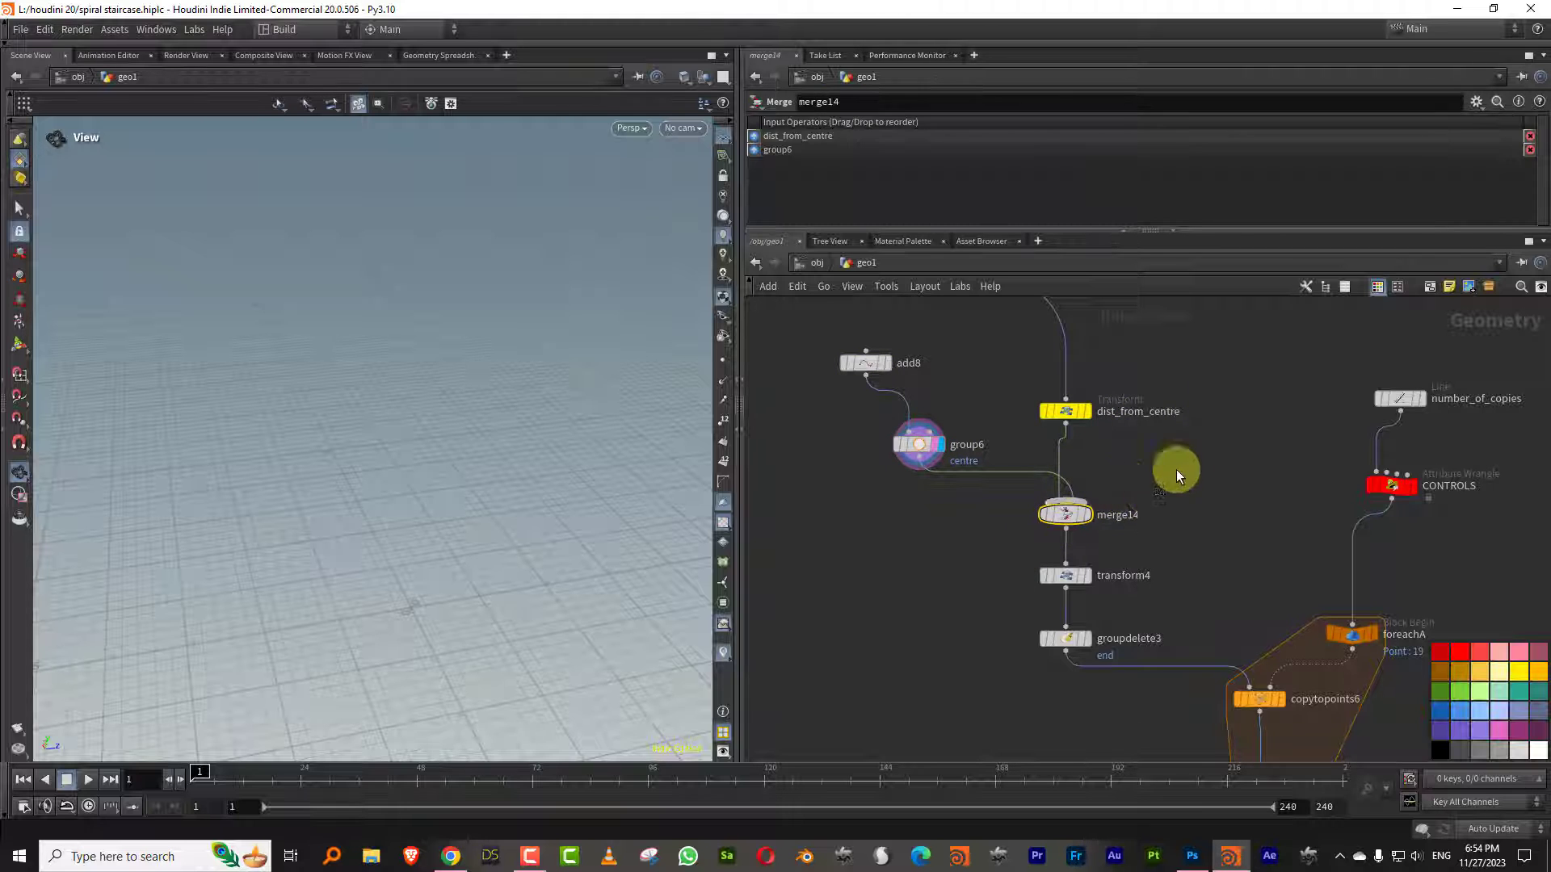
Display the output of foreach_end2 and then split2 to examine the copied staircase points
middle_drag(1122, 710, 987, 383)
scroll(1203, 517, up, 3)
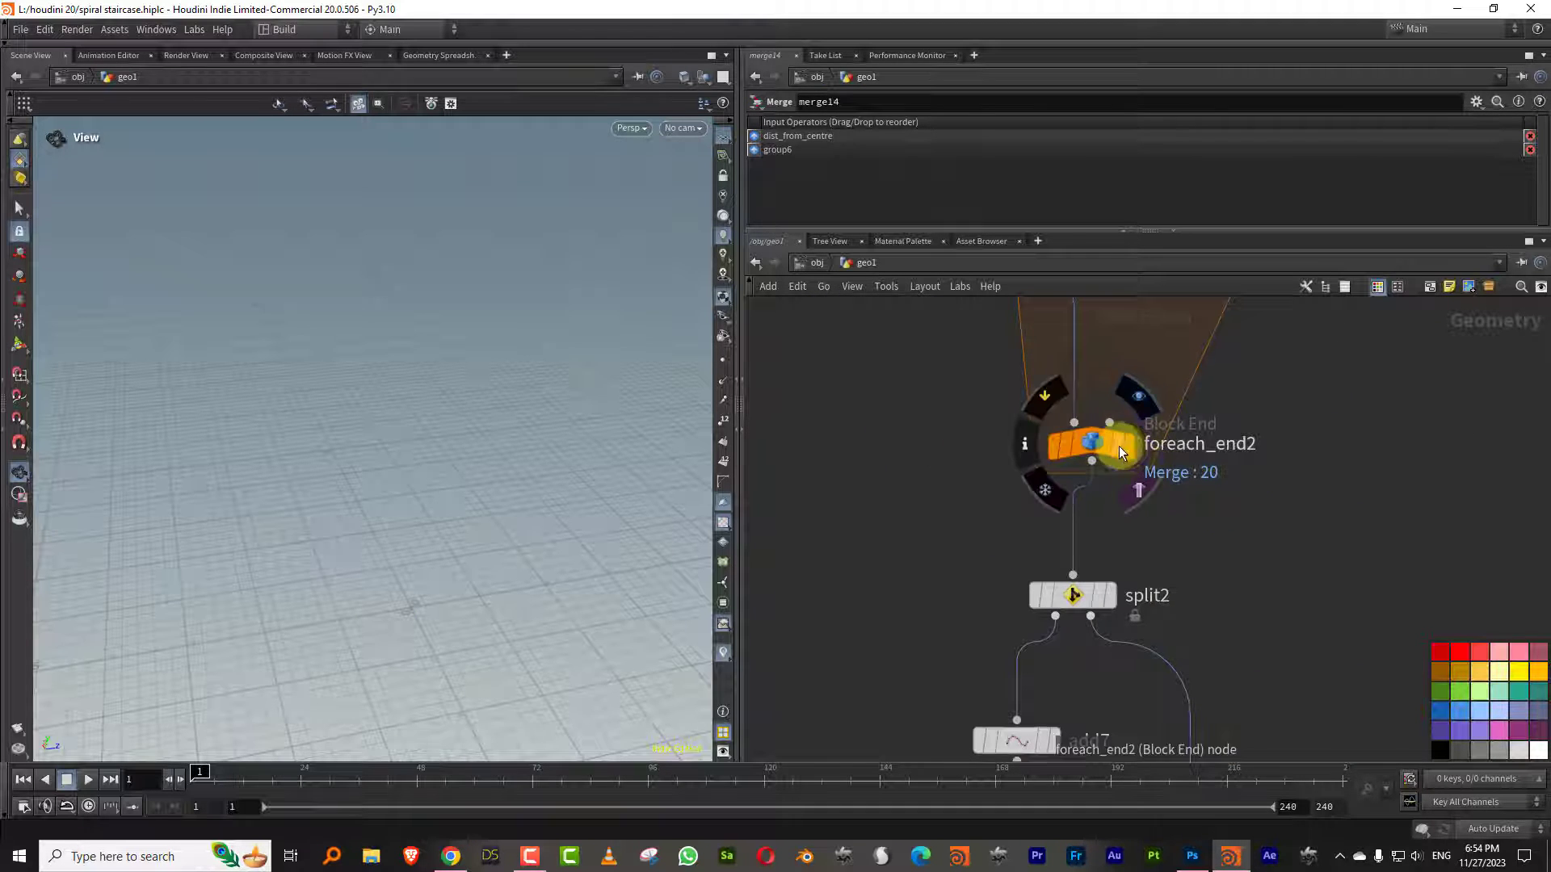
click(1121, 447)
drag(485, 474, 398, 450)
middle_drag(1218, 587, 1086, 480)
click(980, 501)
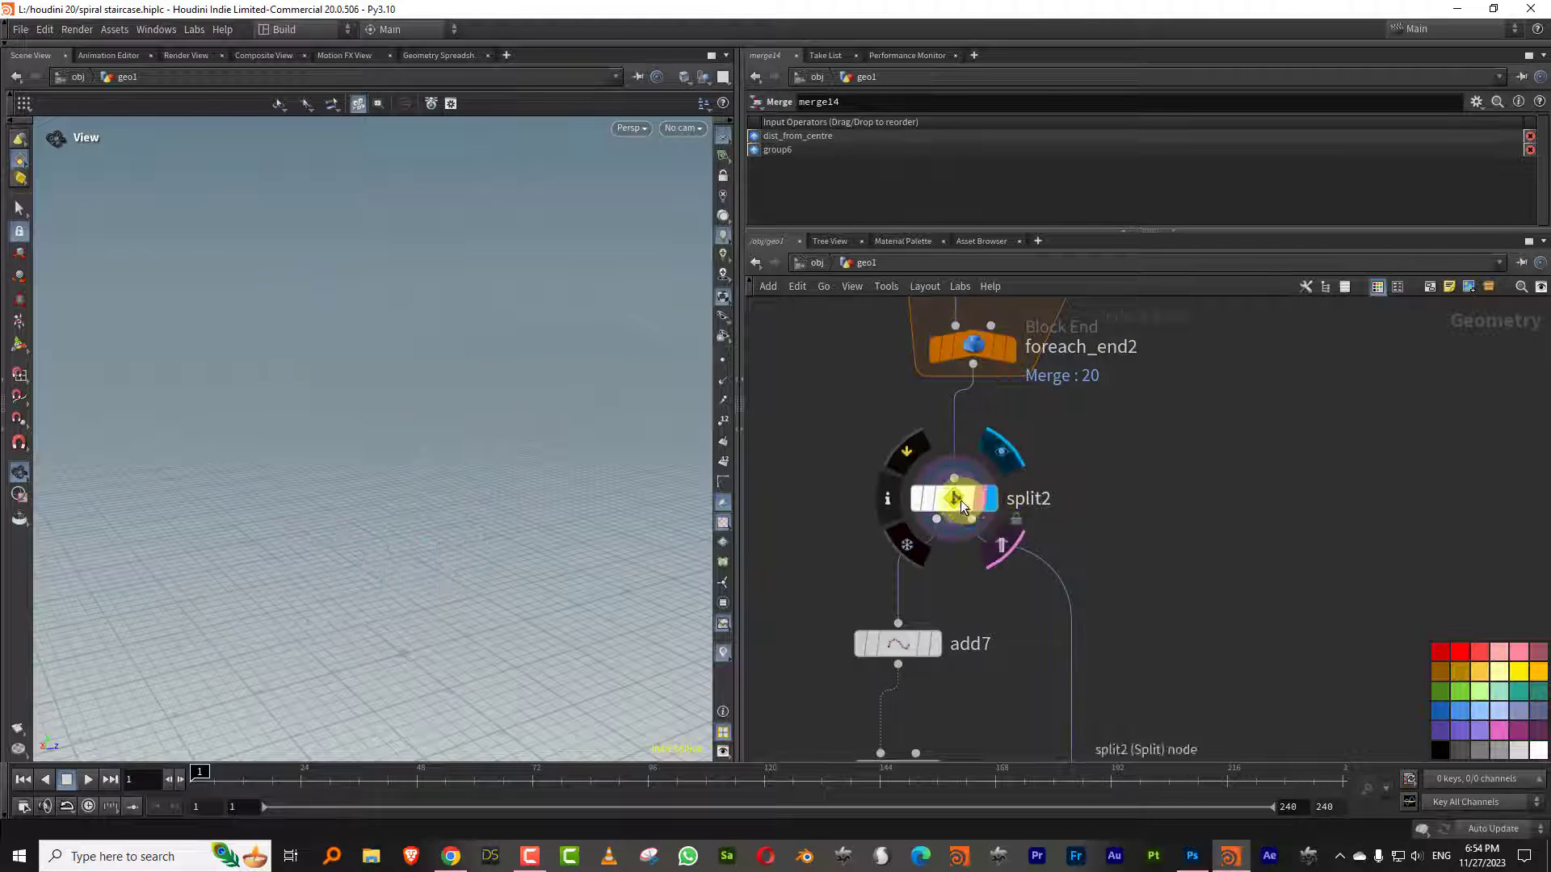
Insert a Null node on the connection from split2's second output to merge13 and display its output
click(962, 501)
scroll(1090, 432, down, 5)
key(Tab)
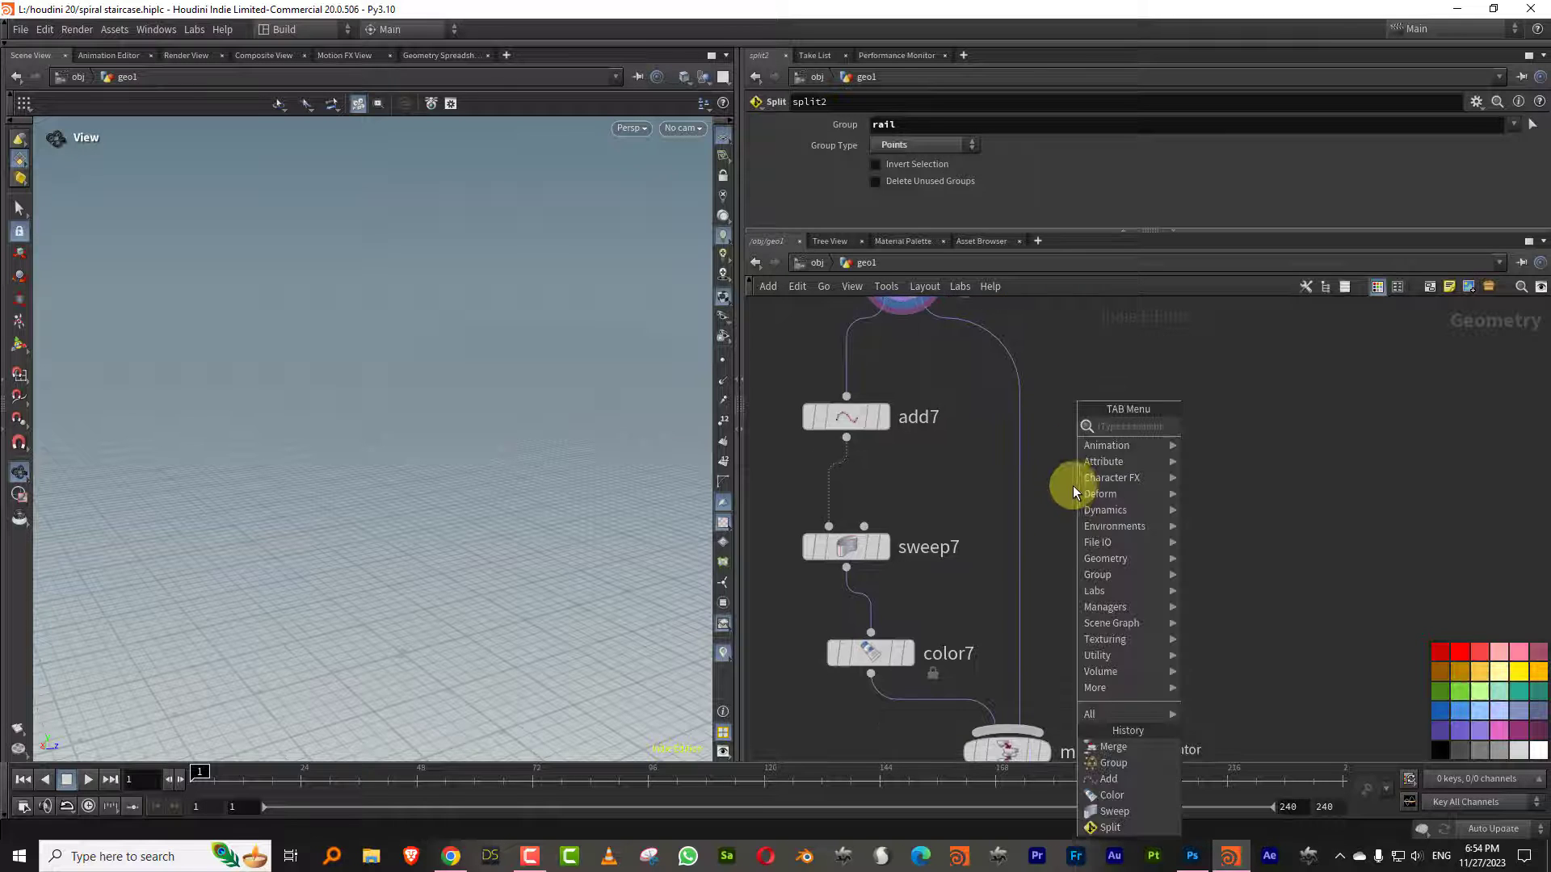
text(nul)
click(1223, 426)
click(1021, 429)
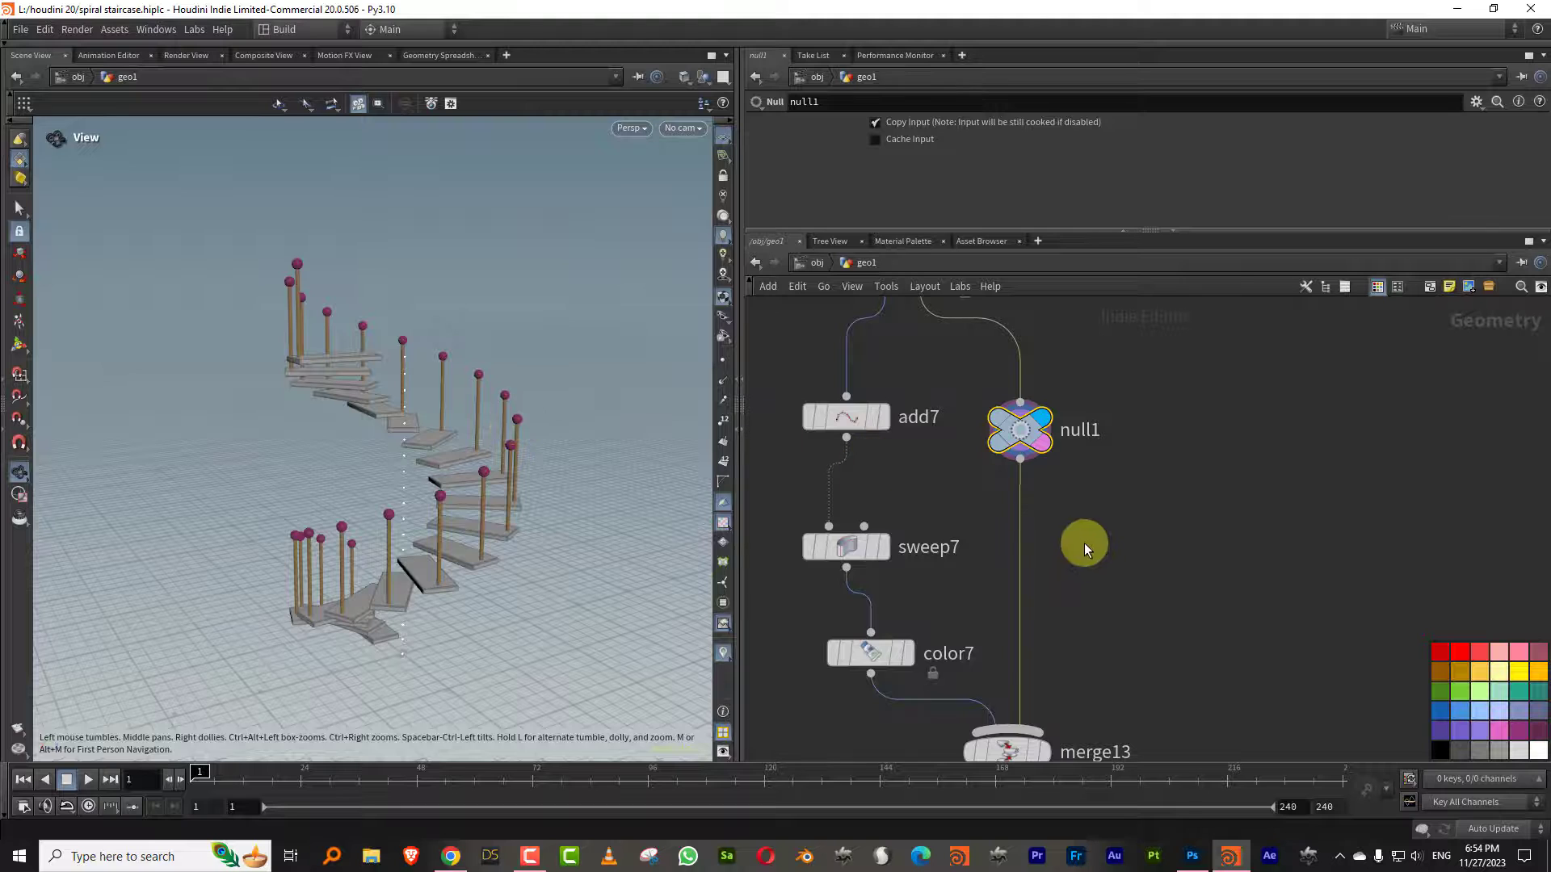
Insert a Split node between null1 and merge13
key(Tab)
text(split)
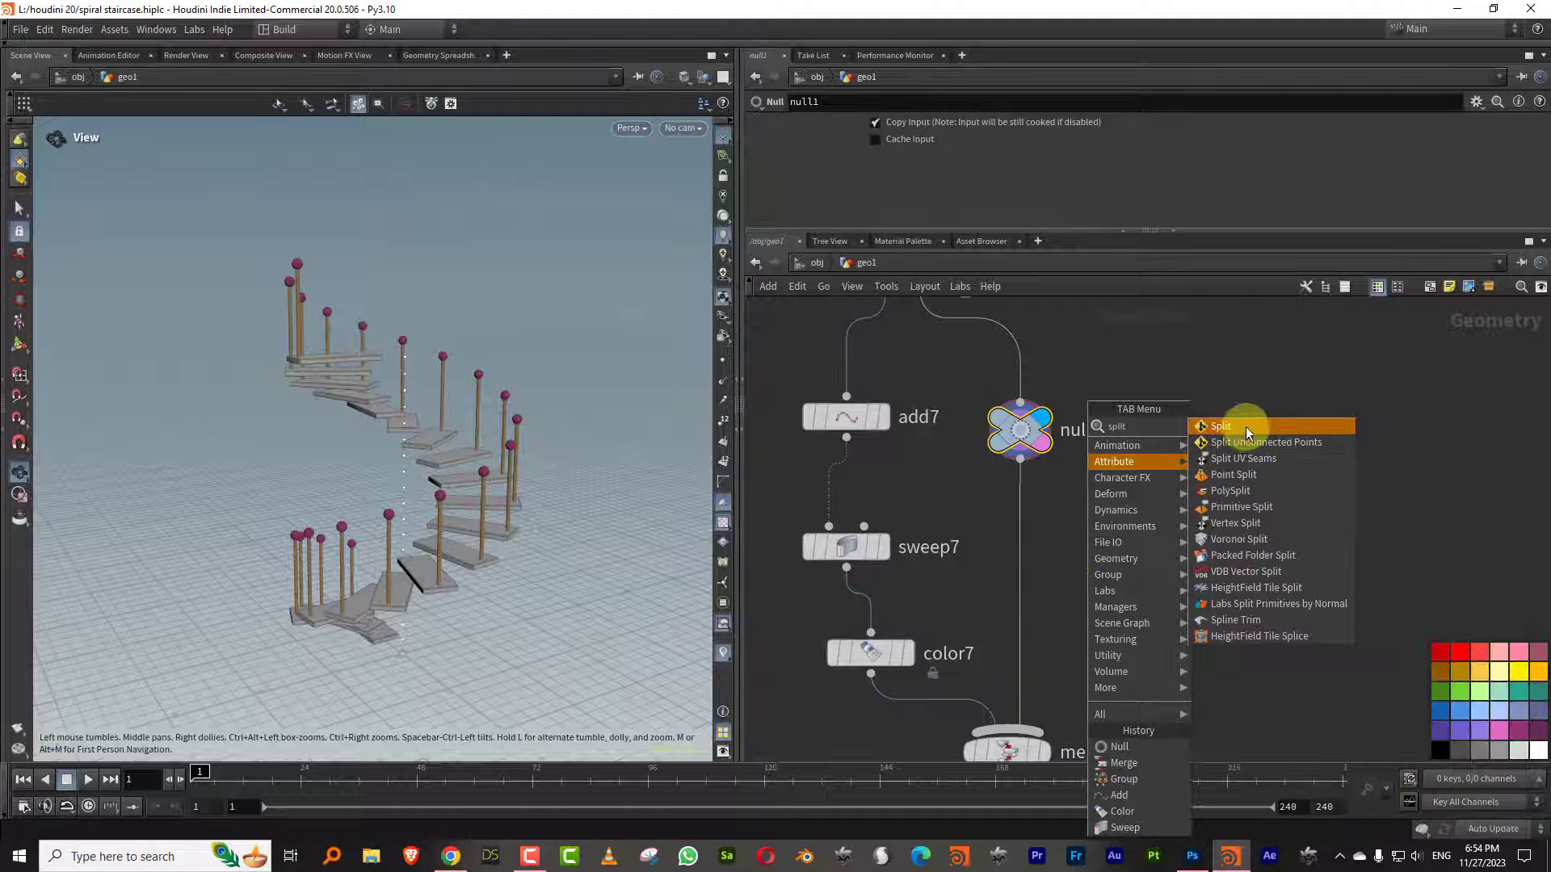
click(1245, 426)
click(1029, 521)
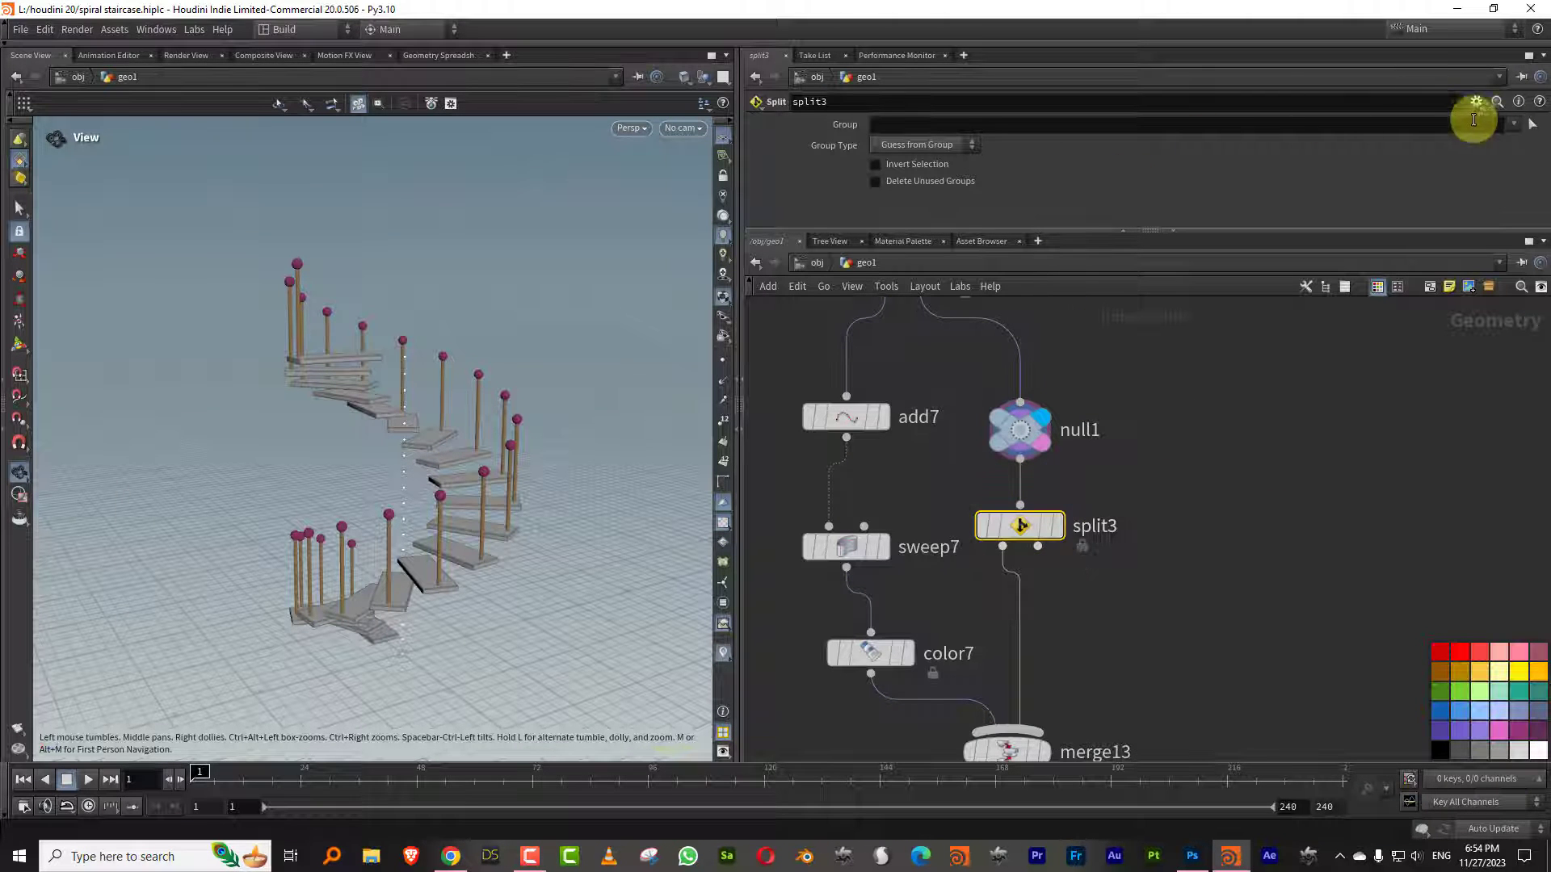
Turn on Delete Unused Groups for split2
middle_drag(1095, 474, 1061, 584)
click(868, 383)
click(937, 187)
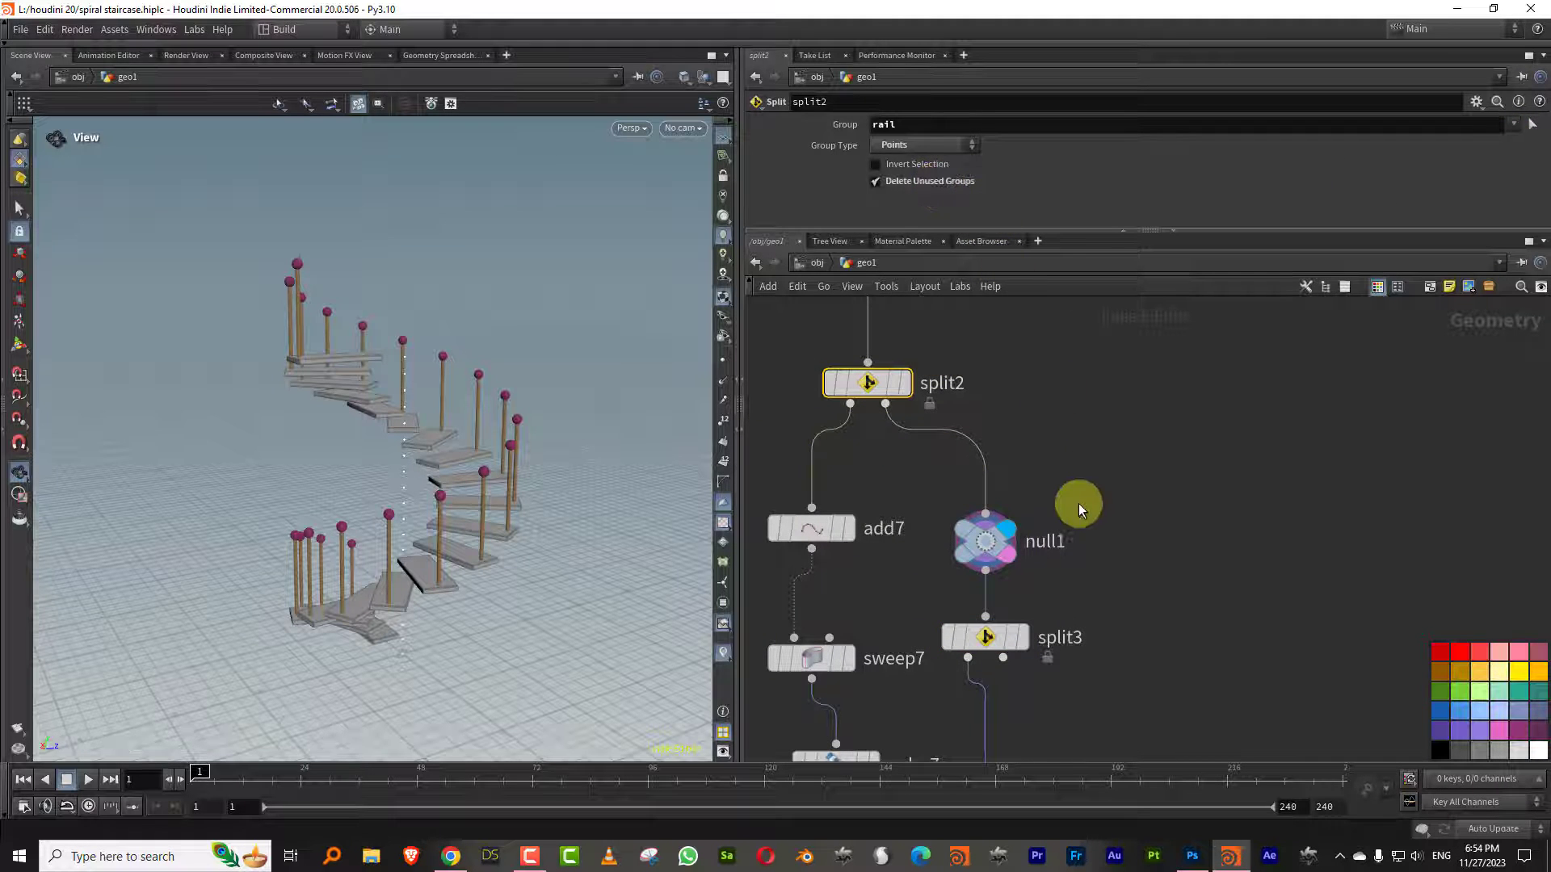
Set split3 to the centre group with group type Points and Invert Selection on, and display merge13
click(1082, 628)
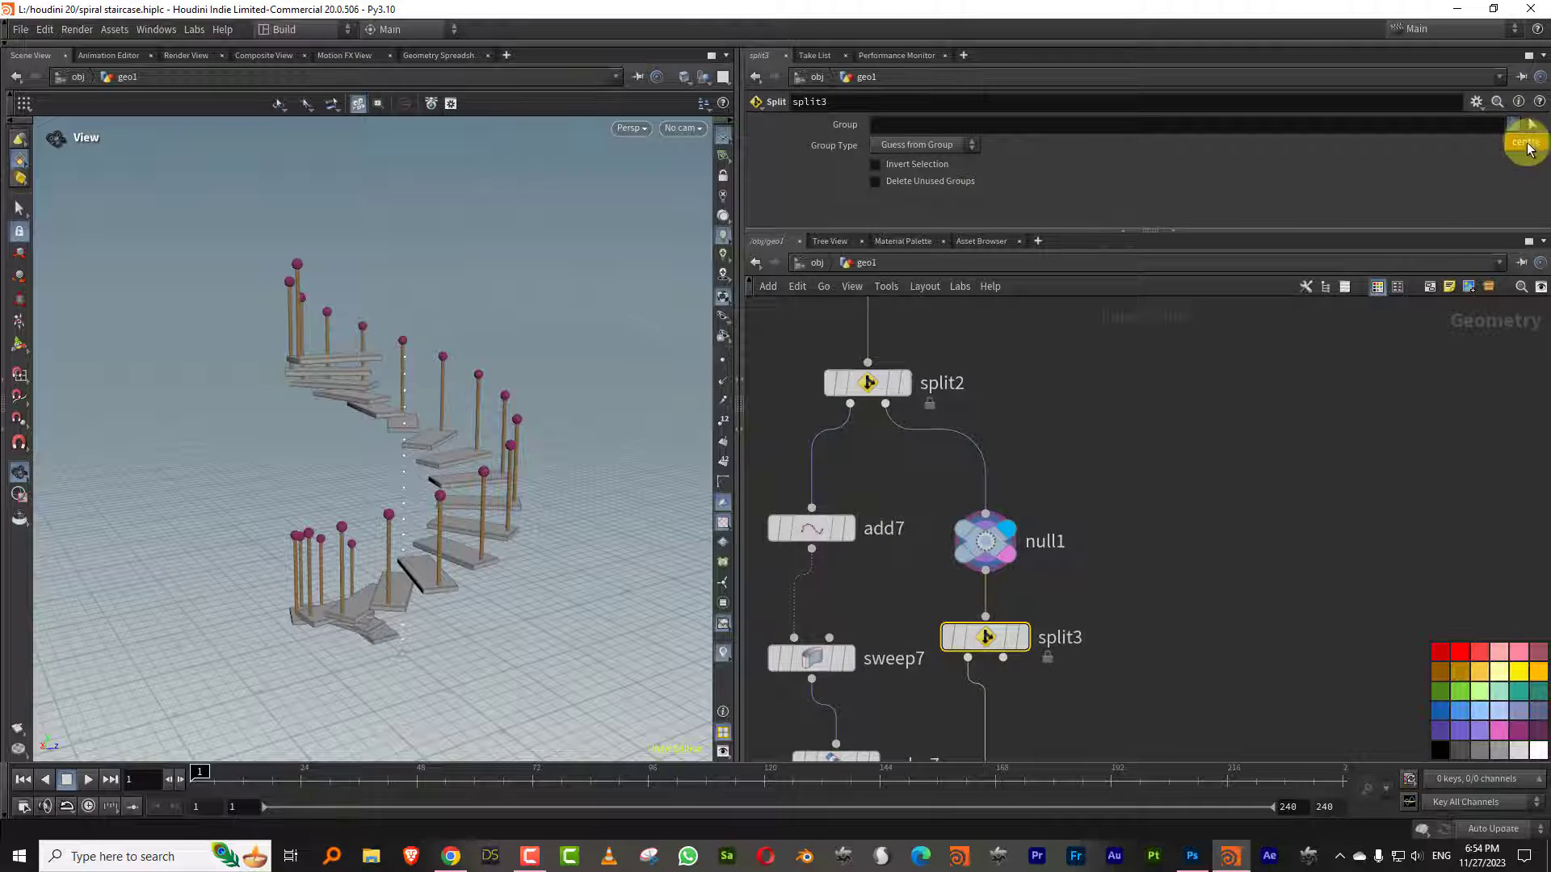
click(929, 145)
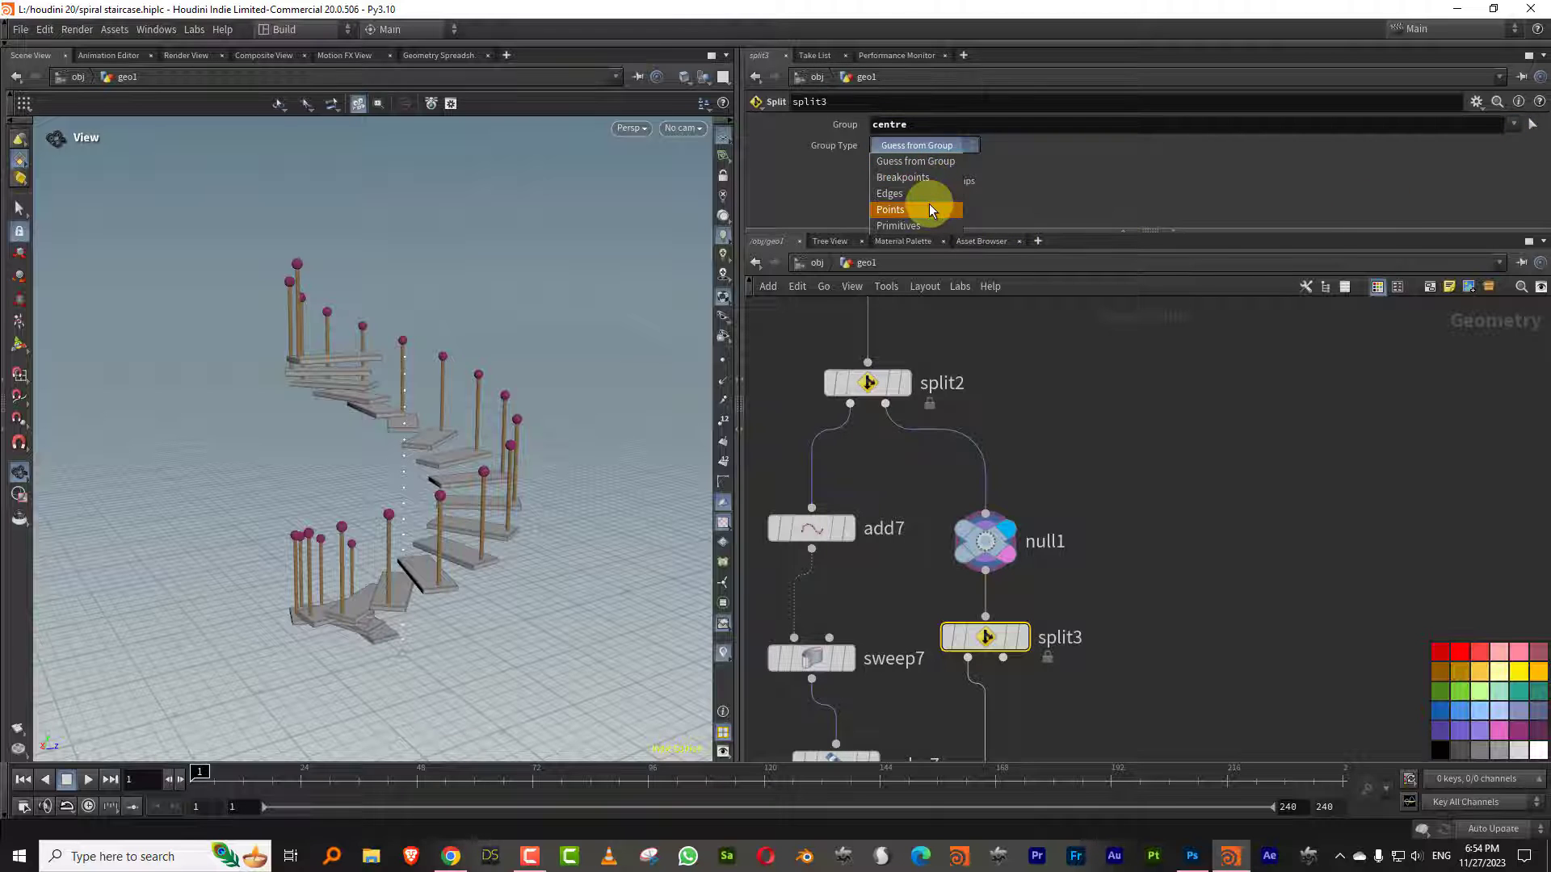
click(929, 203)
click(922, 164)
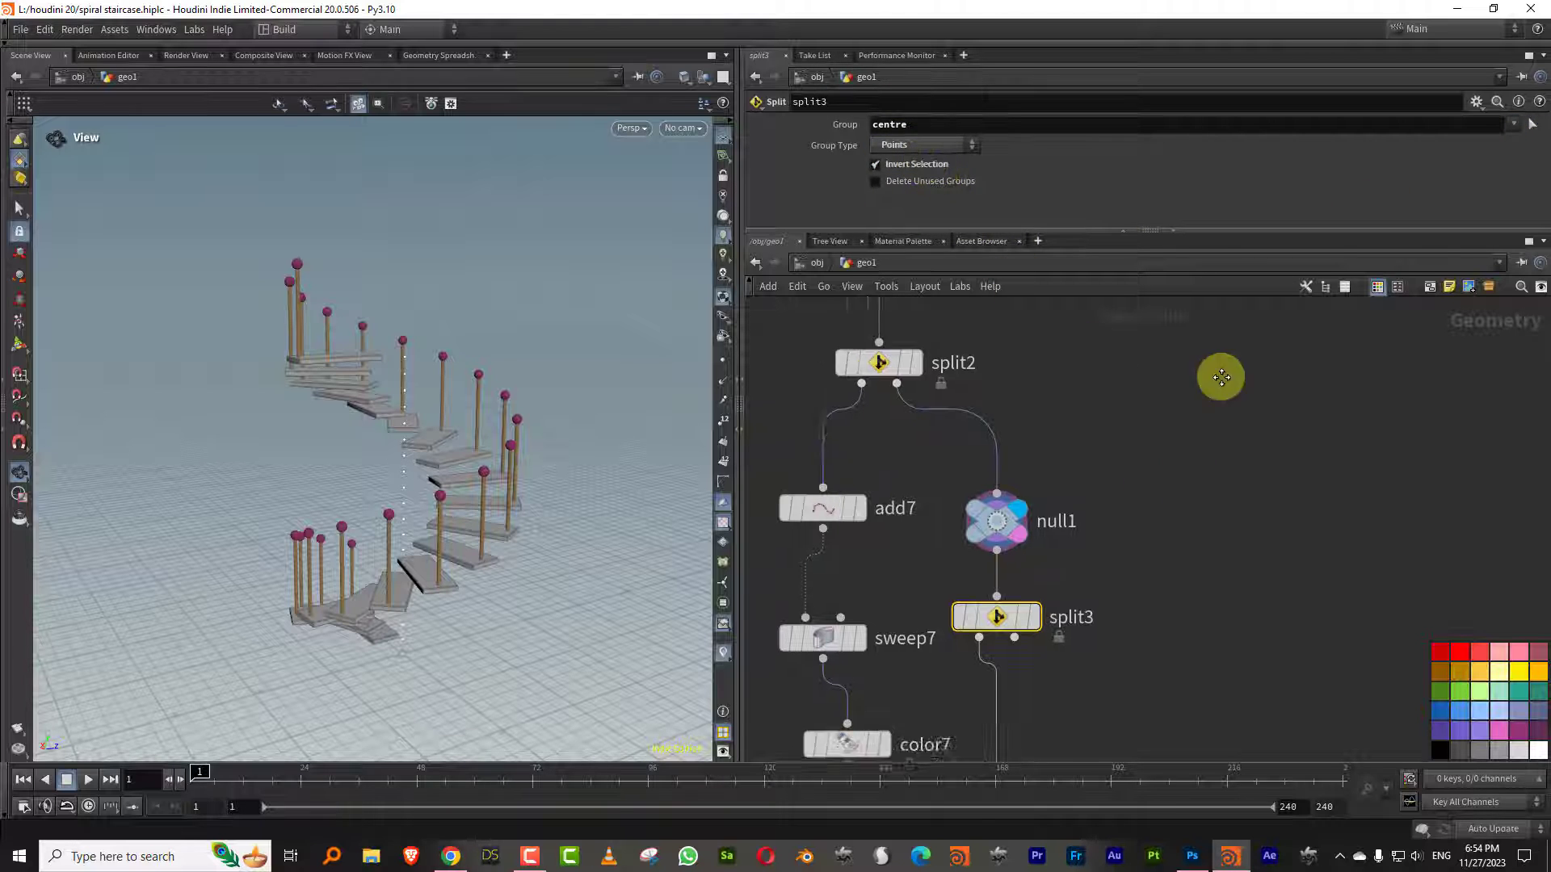
scroll(1218, 374, down, 5)
click(1039, 675)
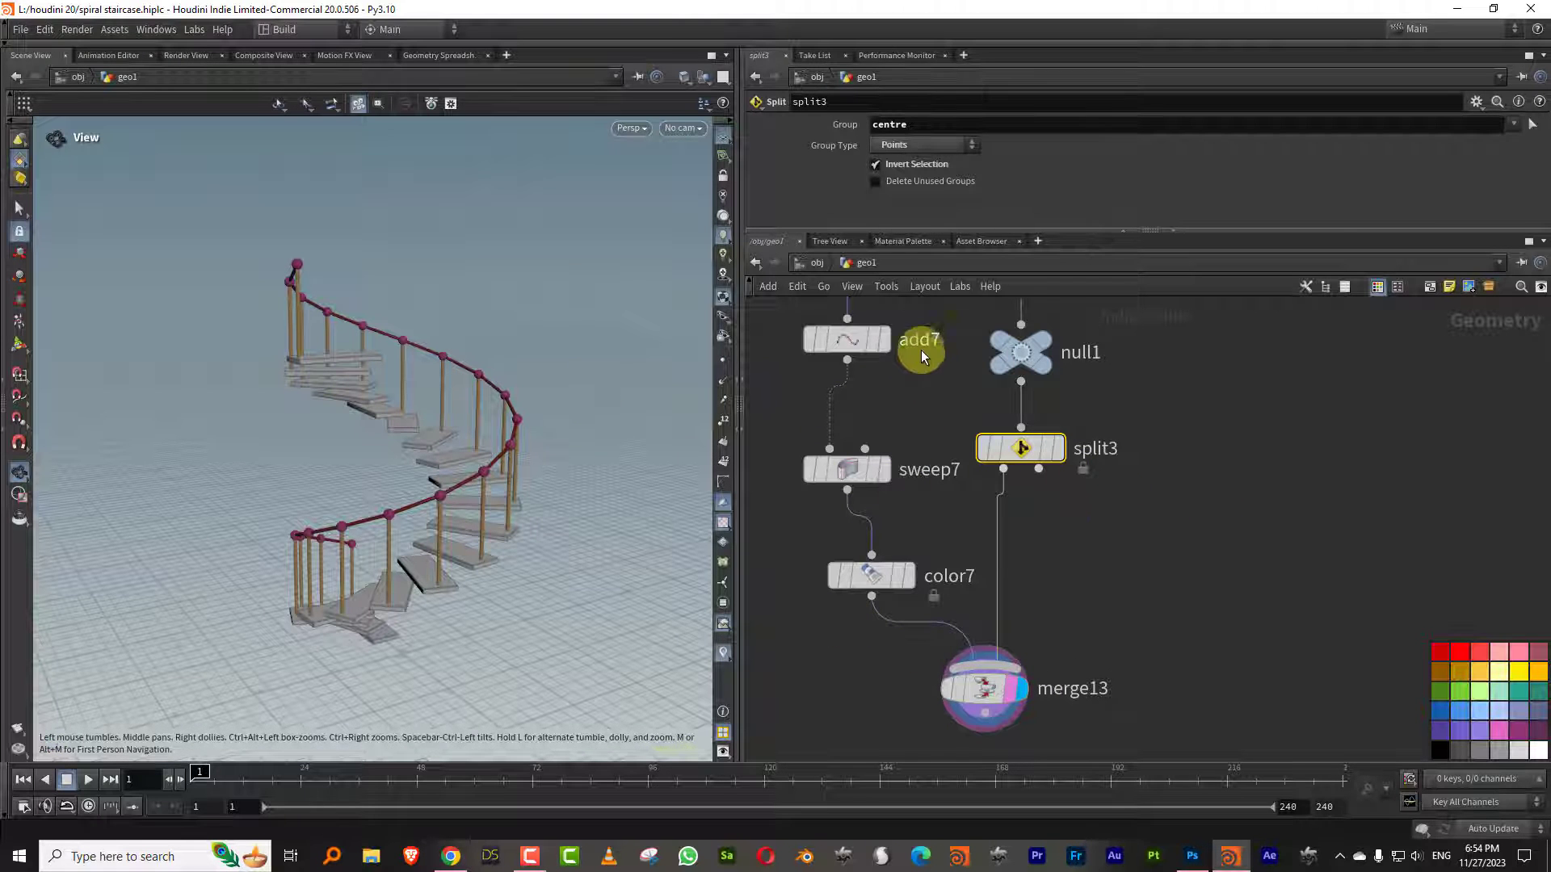
Duplicate add7, sweep7 and color7, feed the copies from split3's second output, and display the new sweep
drag(936, 316, 840, 610)
key(ctrl+c)
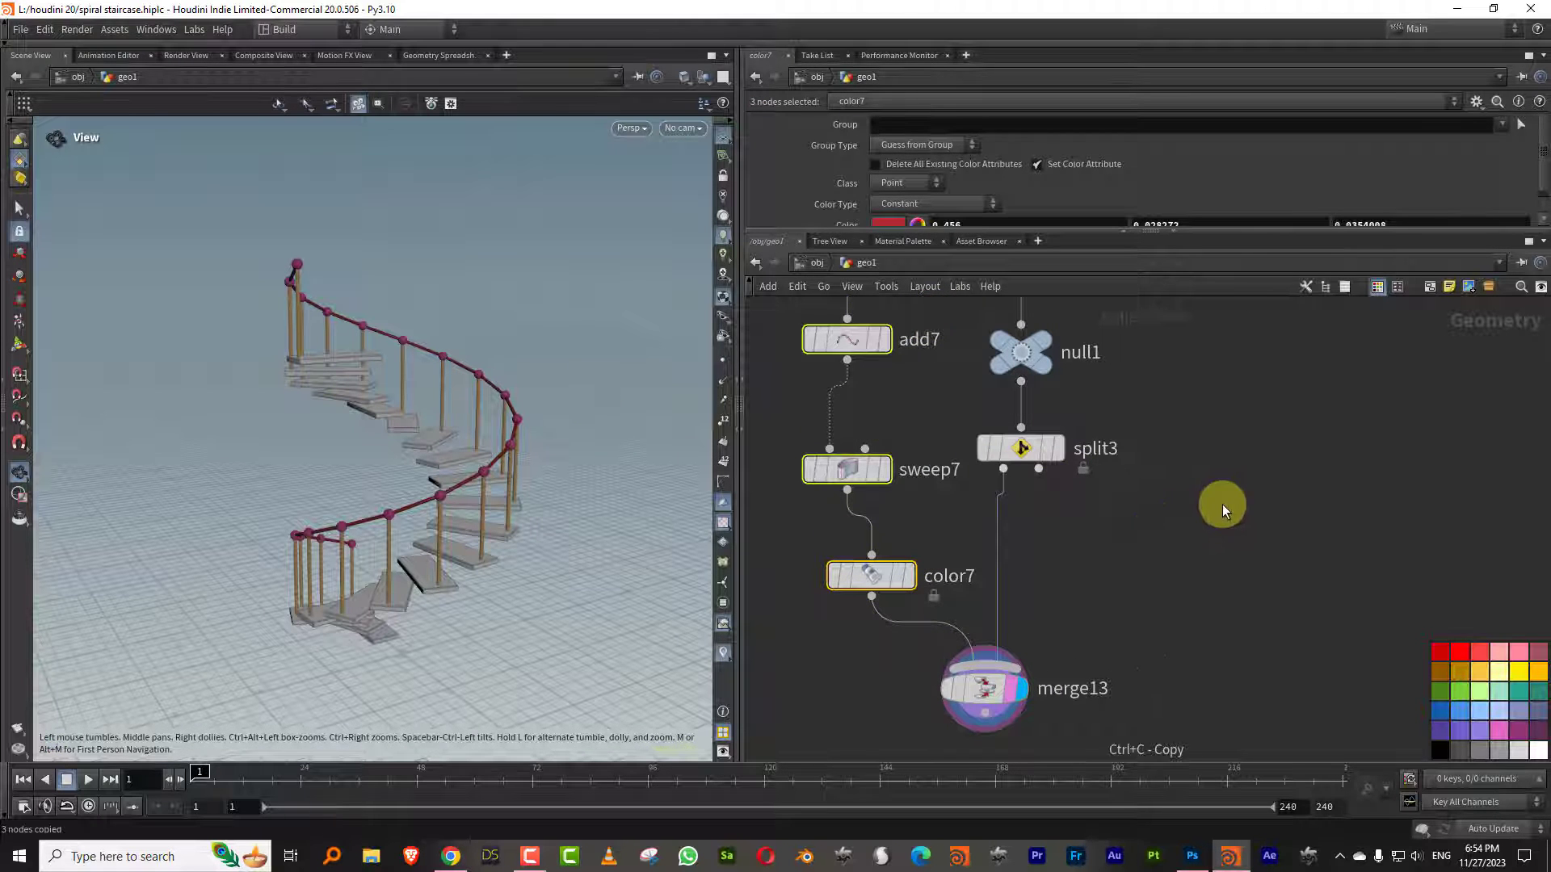
key(ctrl+v)
drag(1163, 426, 1314, 558)
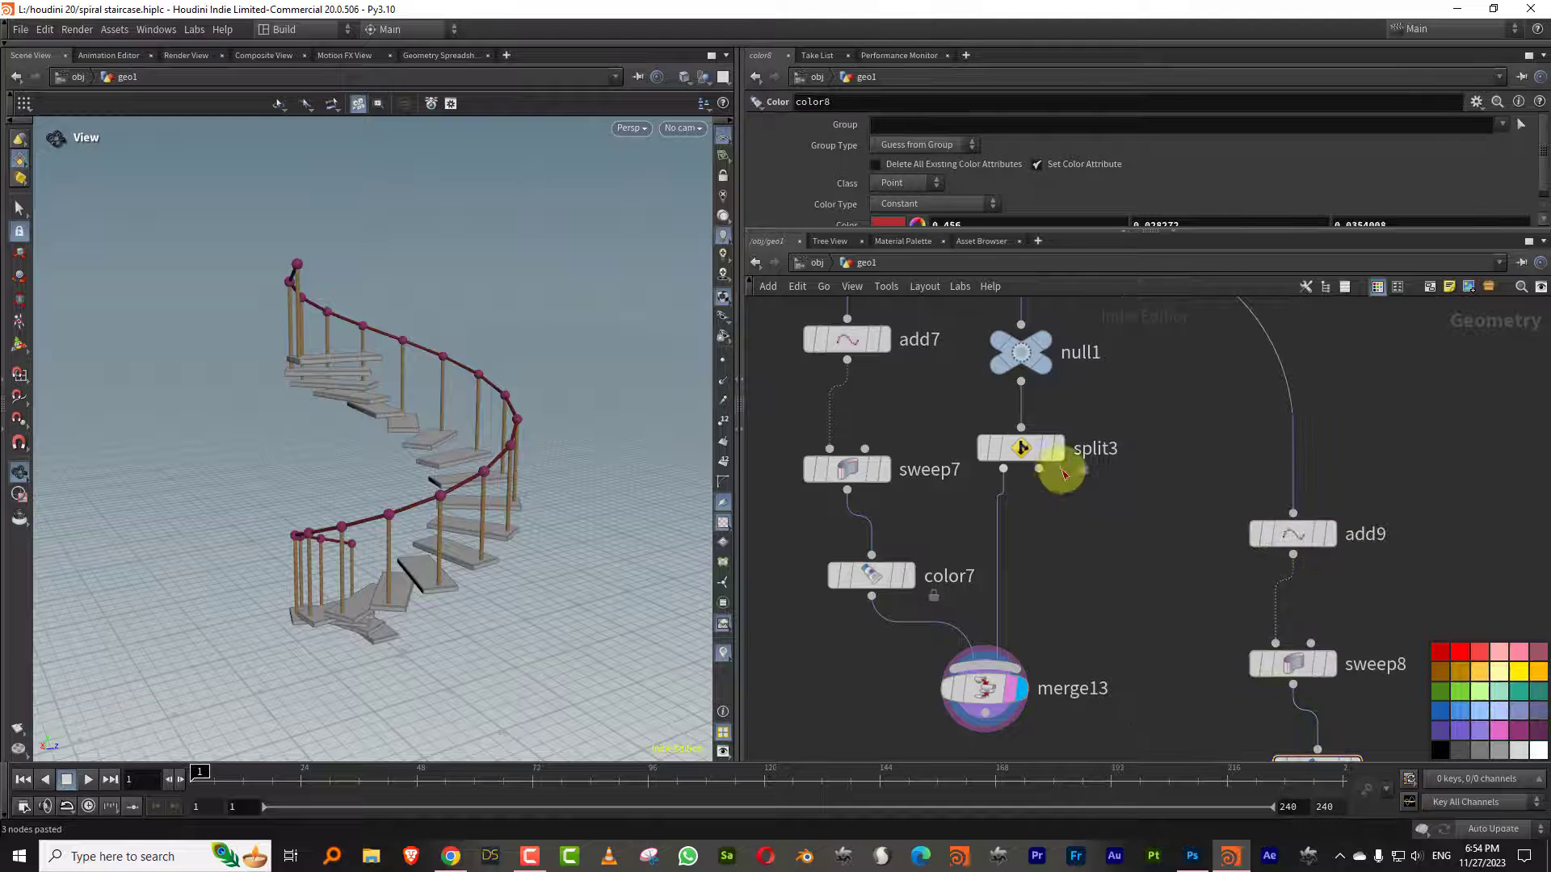
drag(1040, 469, 1292, 514)
middle_drag(1429, 498, 1355, 397)
click(1251, 565)
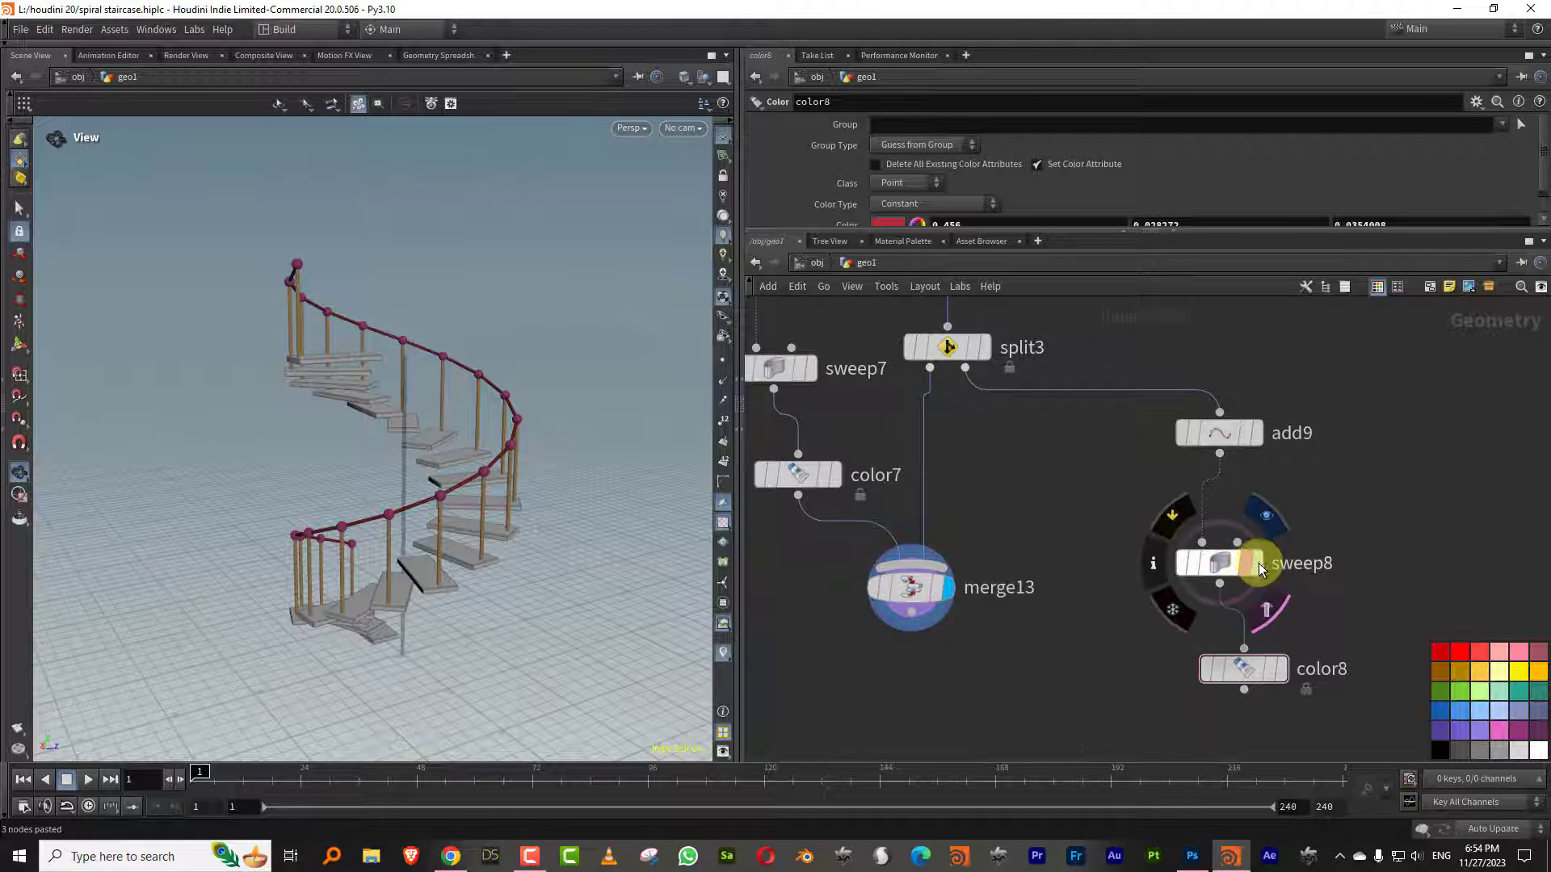
click(1258, 566)
drag(519, 512, 500, 585)
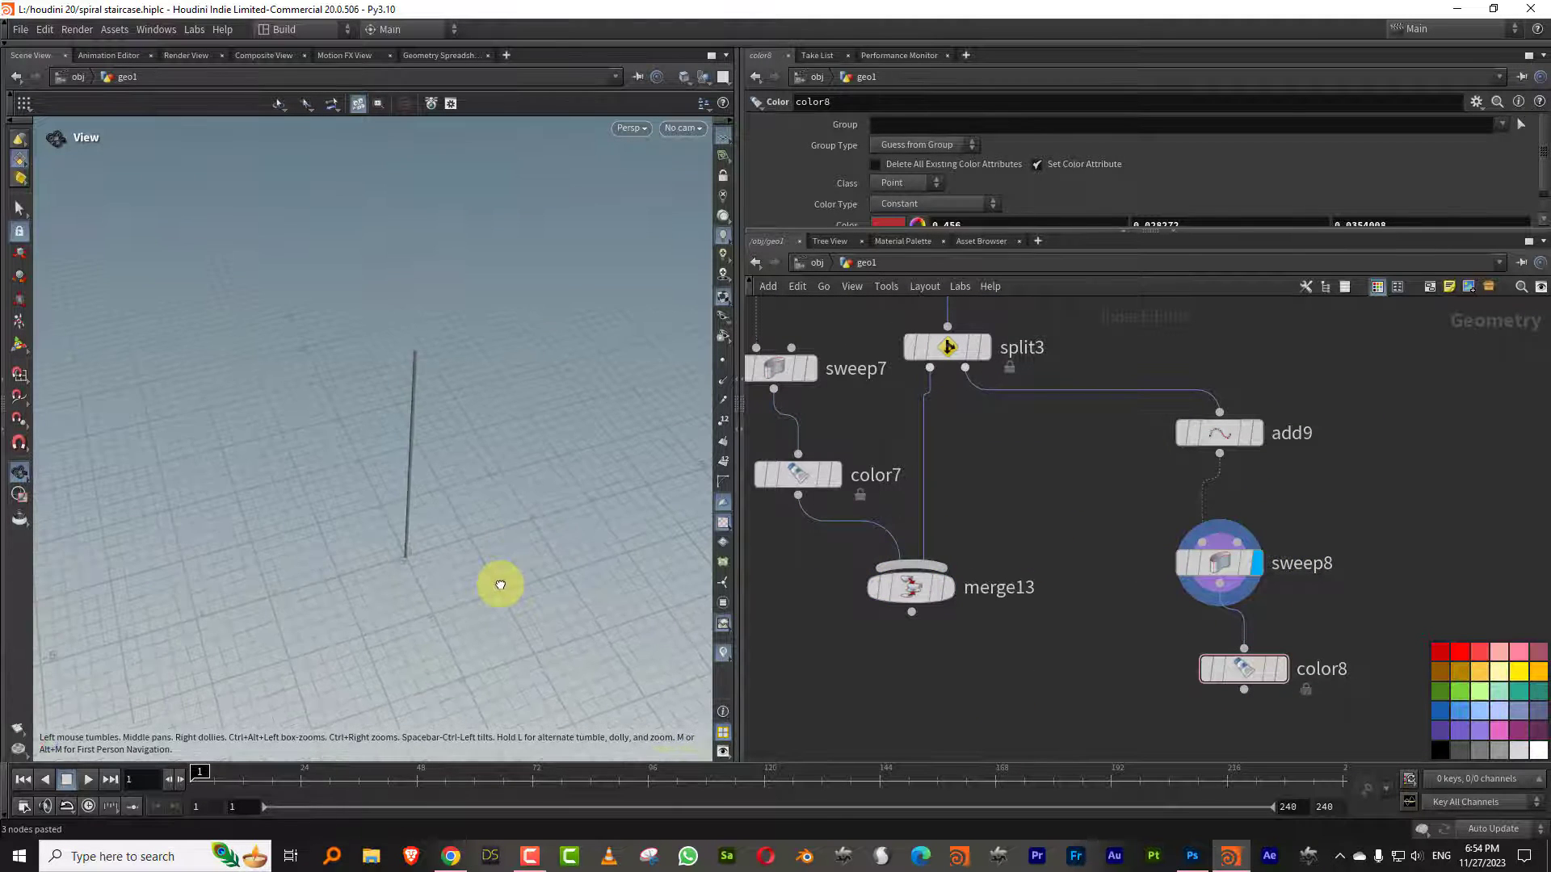
Align color8 below sweep8, display it, and change its colour to dark grey
middle_drag(1365, 534, 1350, 480)
drag(1229, 616, 1204, 660)
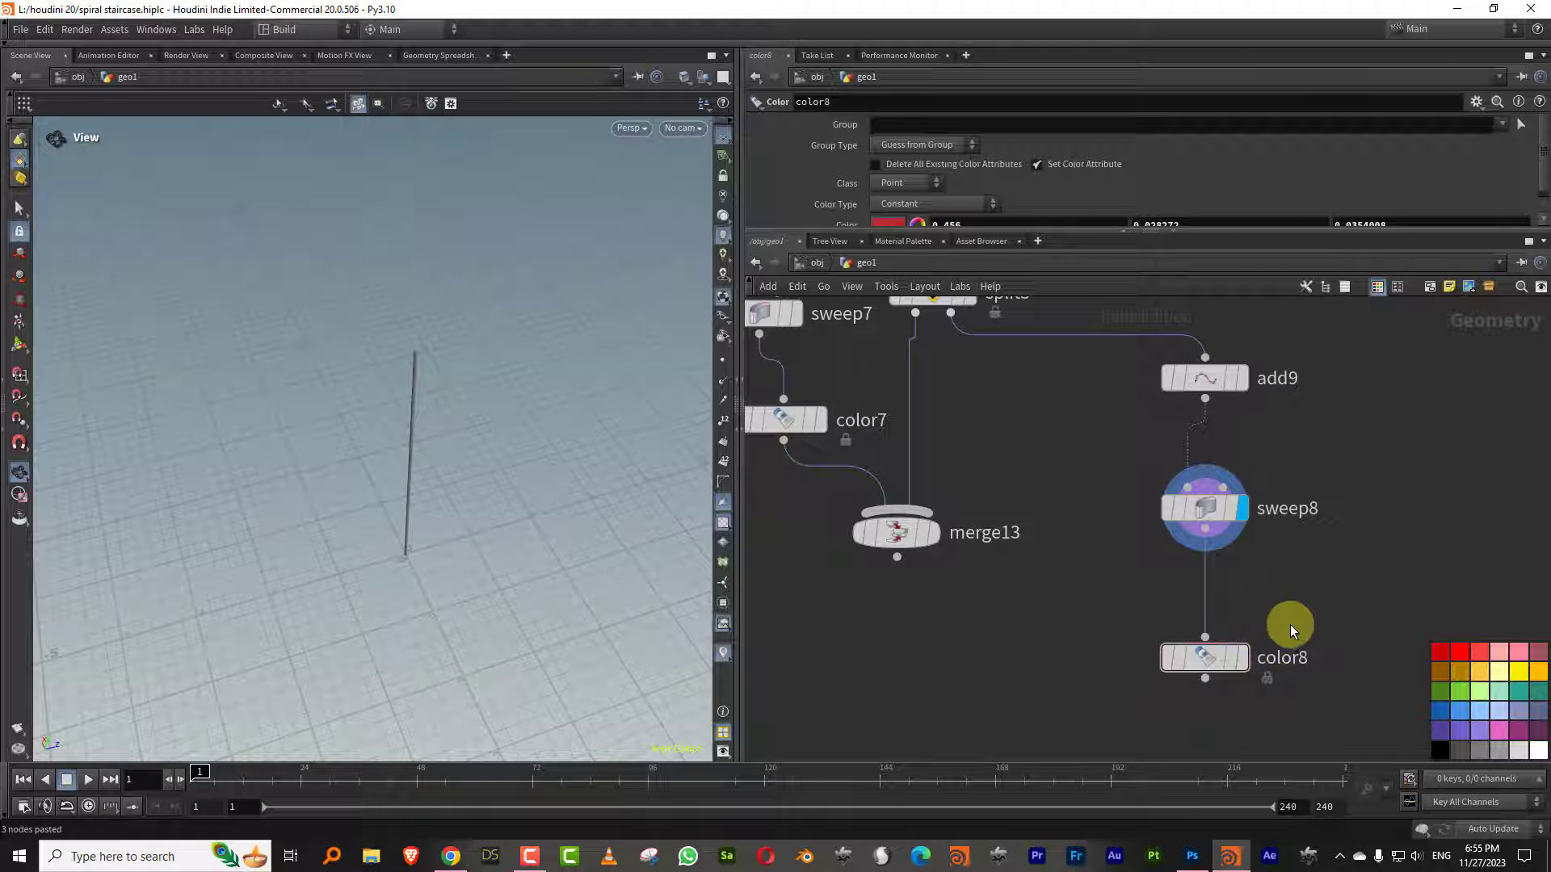
click(1239, 657)
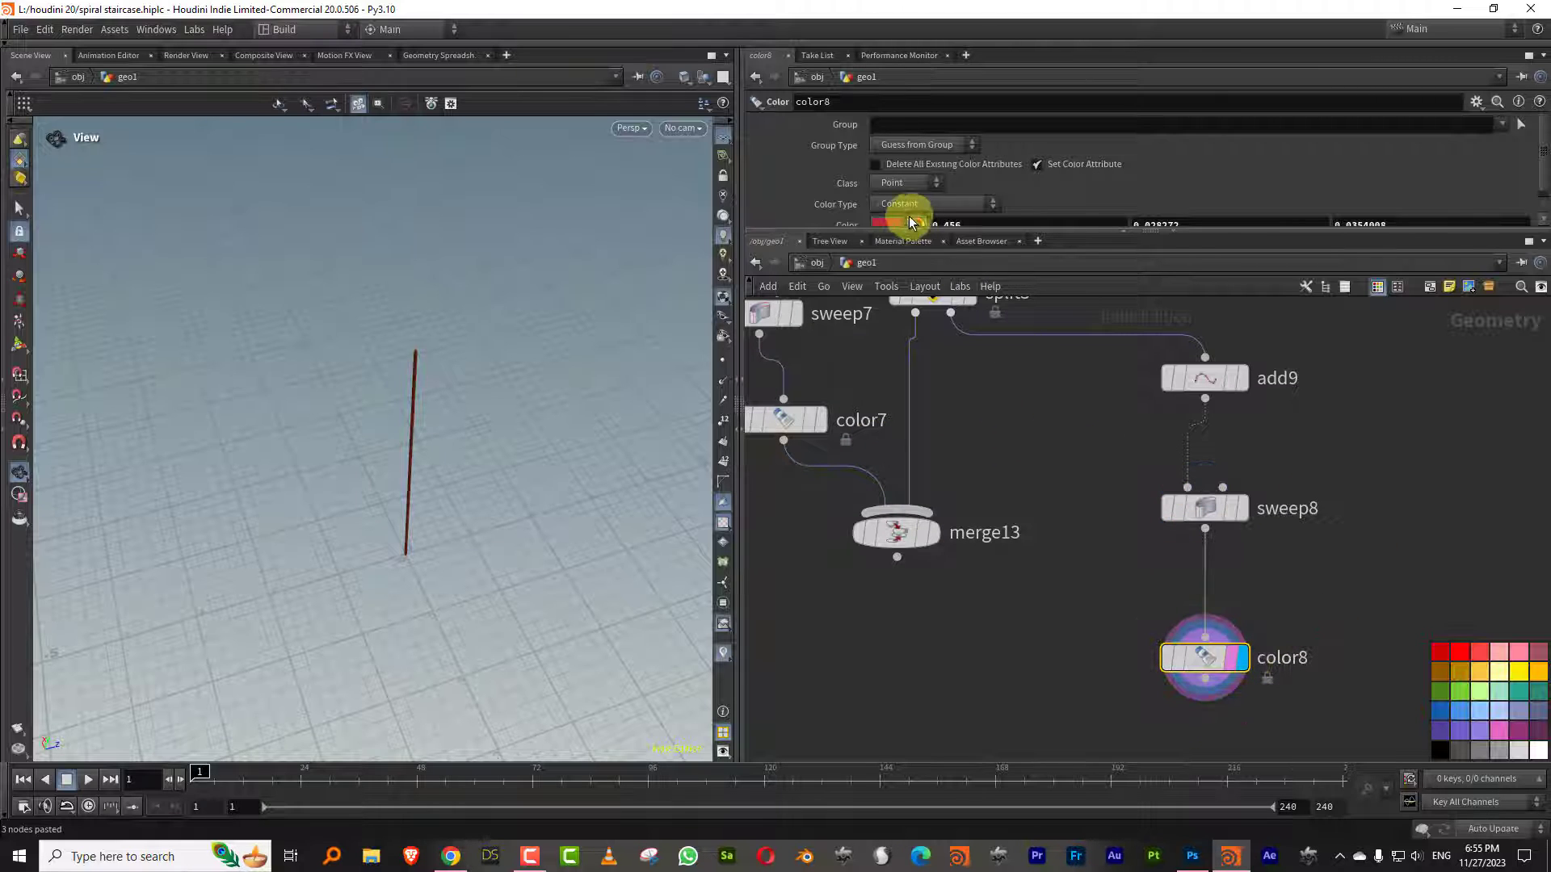
click(908, 218)
drag(829, 306, 870, 328)
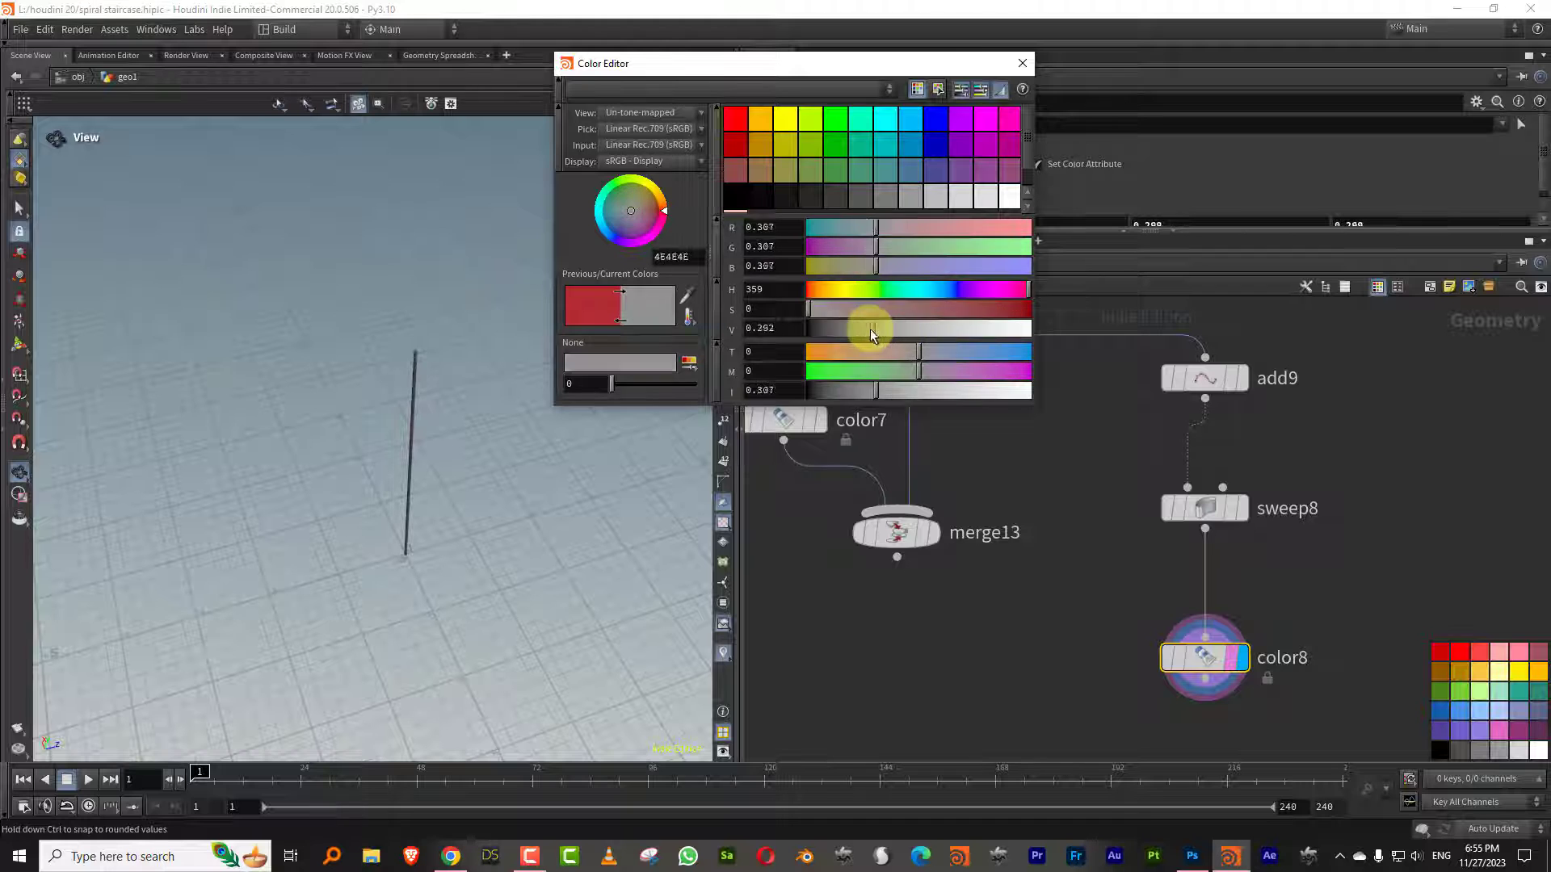
click(1023, 63)
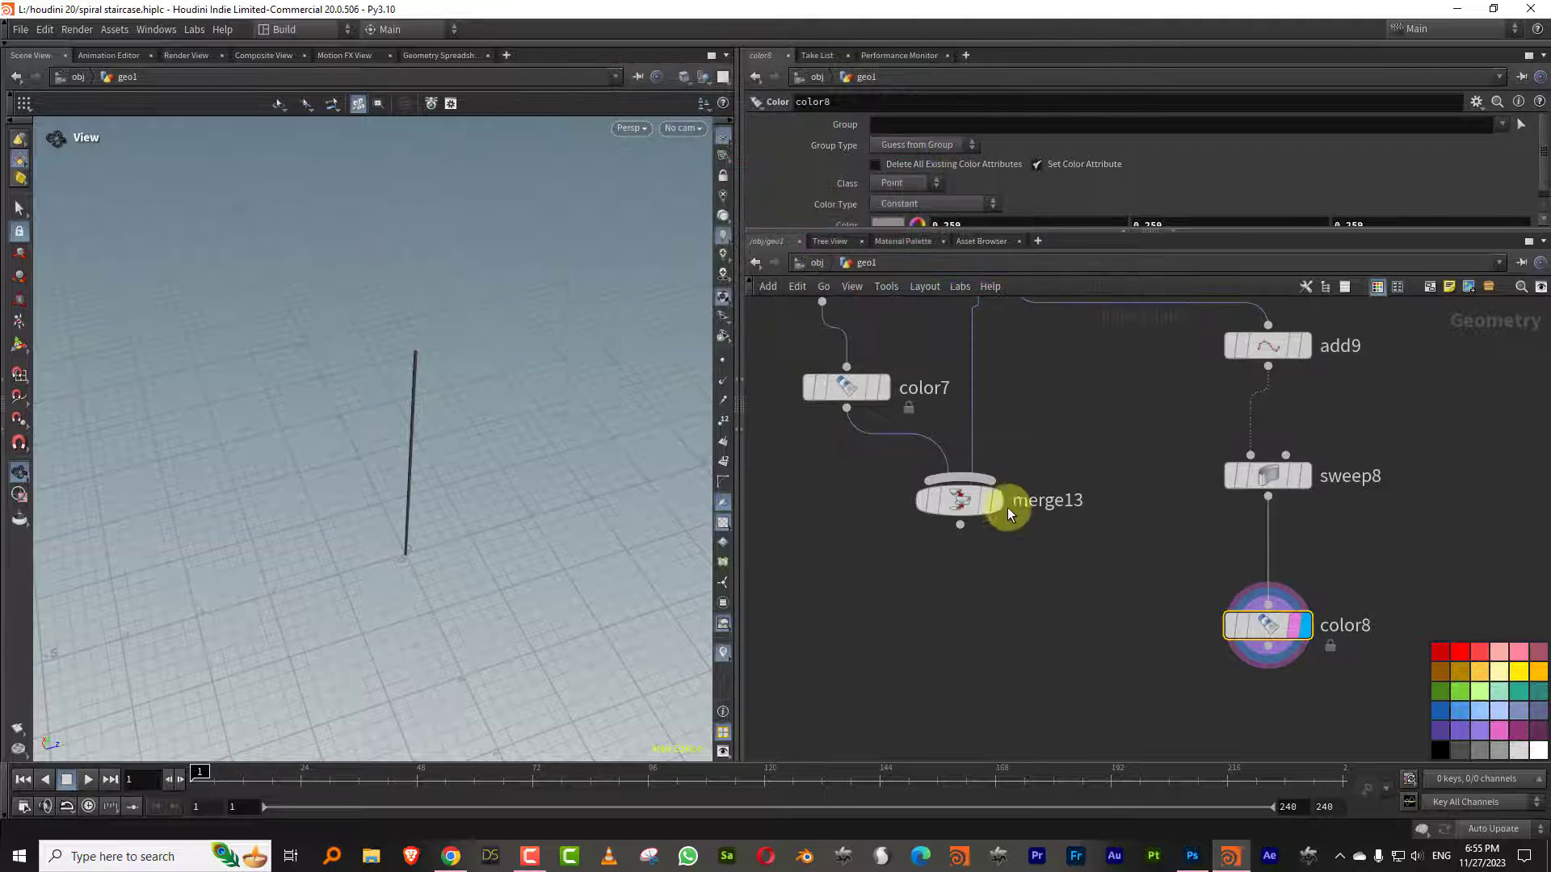
Move merge13 lower in the network and copy the X translation parameter of dist_from_centre
drag(1006, 507, 1014, 659)
scroll(1074, 520, down, 3)
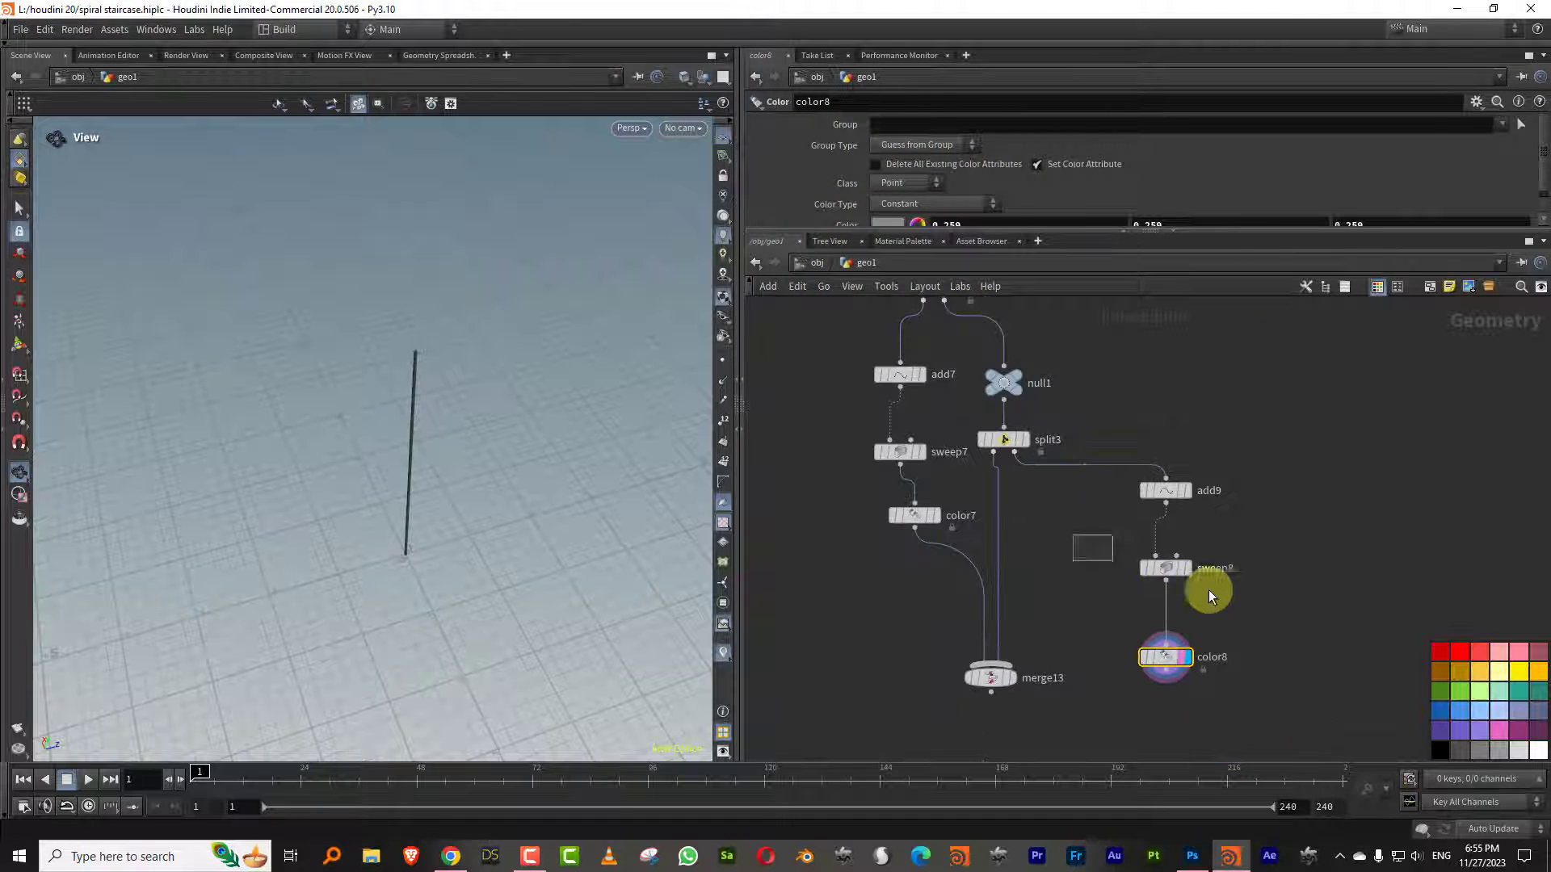
click(1168, 569)
middle_drag(1125, 546, 1137, 710)
middle_drag(1090, 353, 1071, 649)
middle_drag(802, 491, 992, 589)
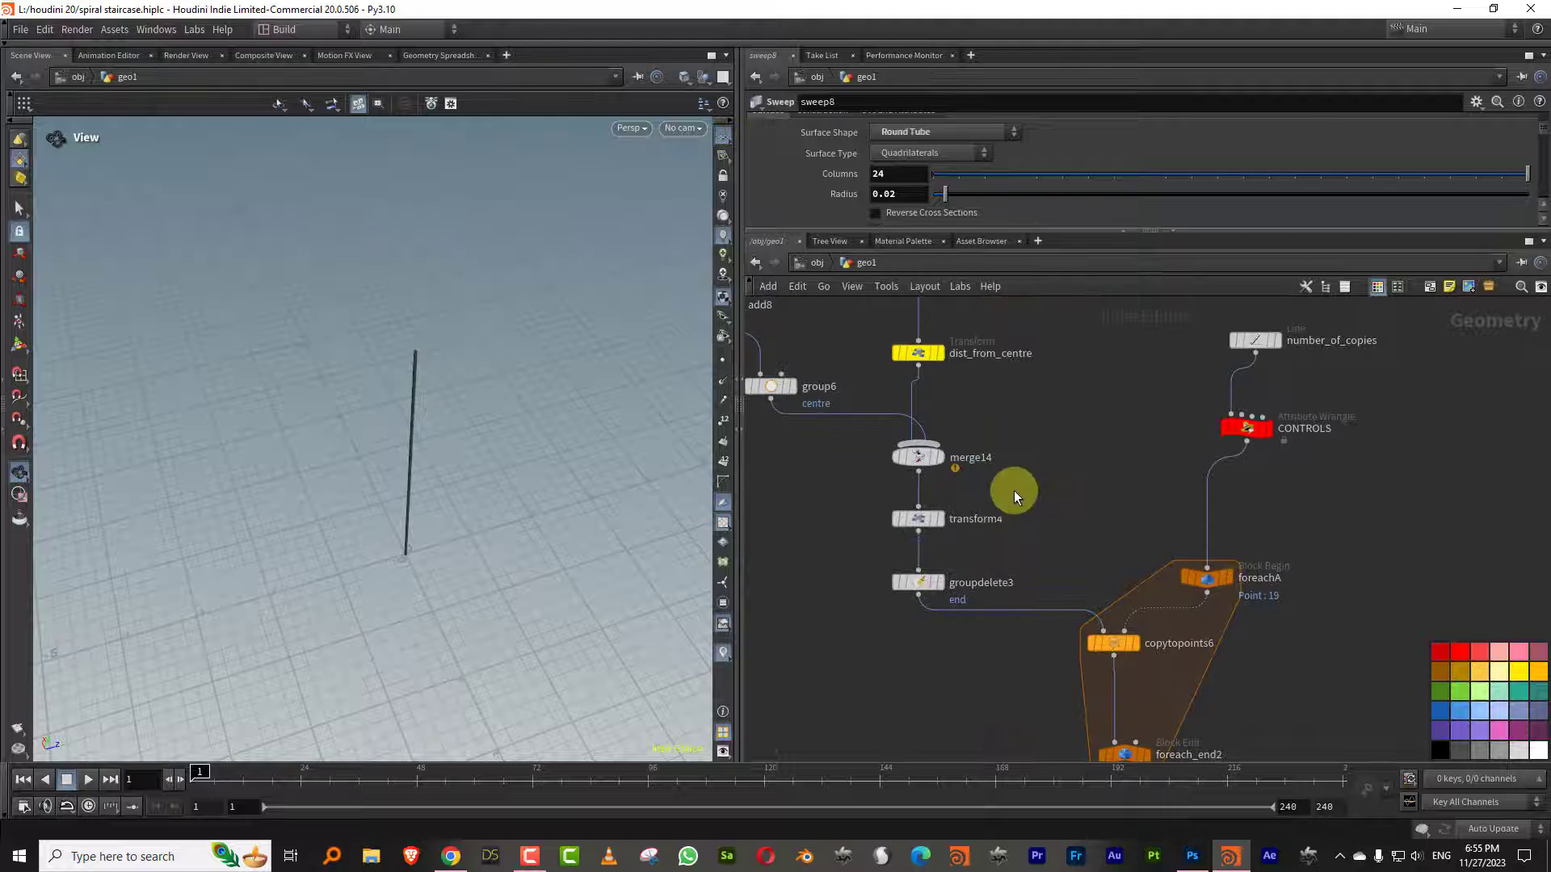
click(913, 352)
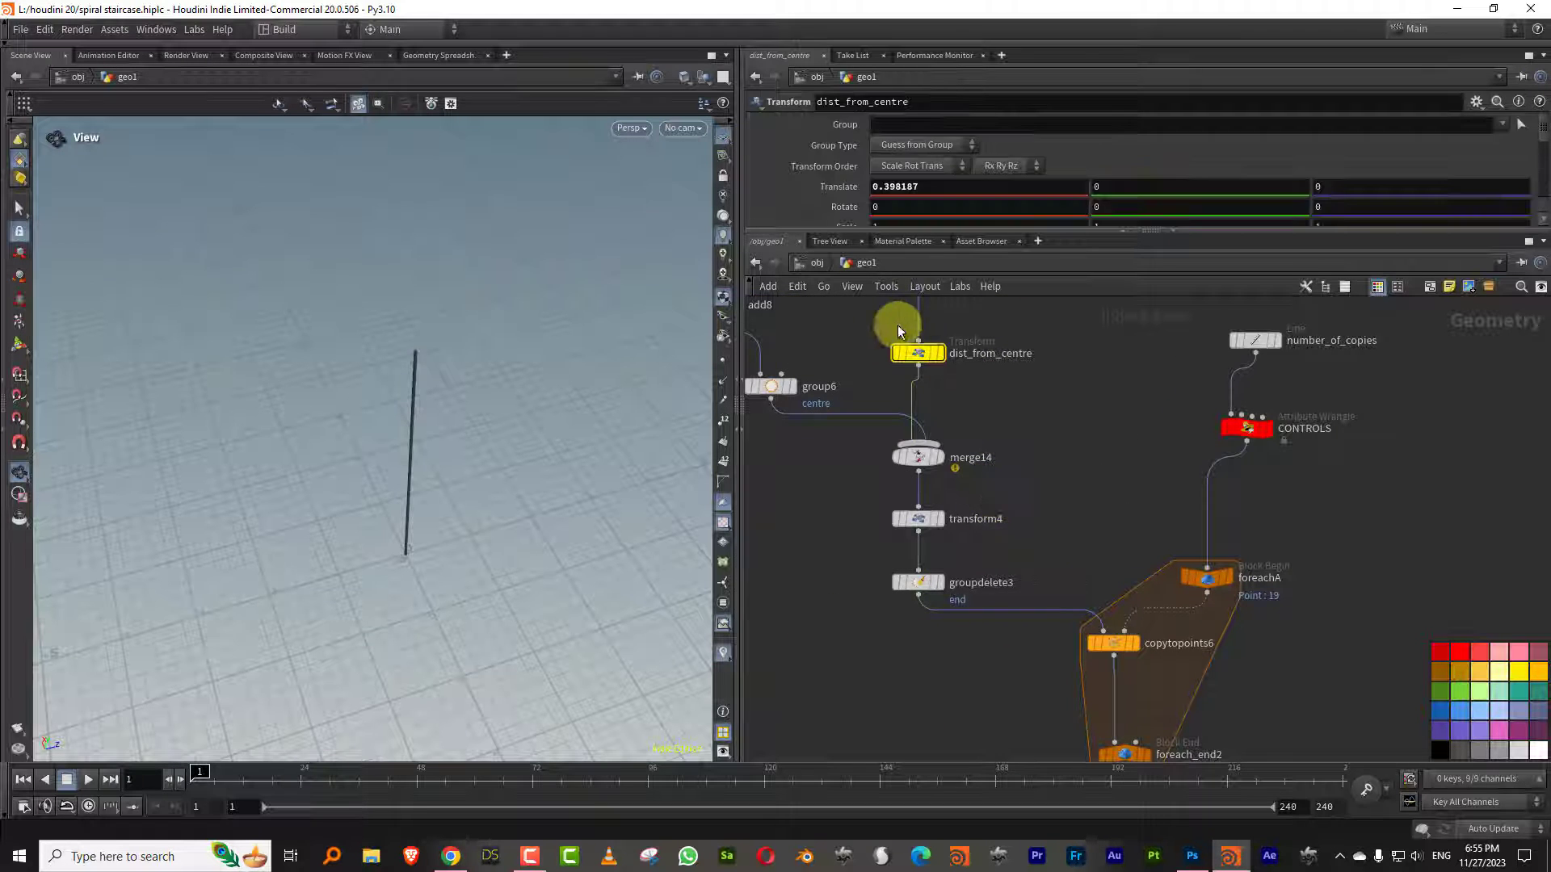
right_click(943, 186)
click(992, 300)
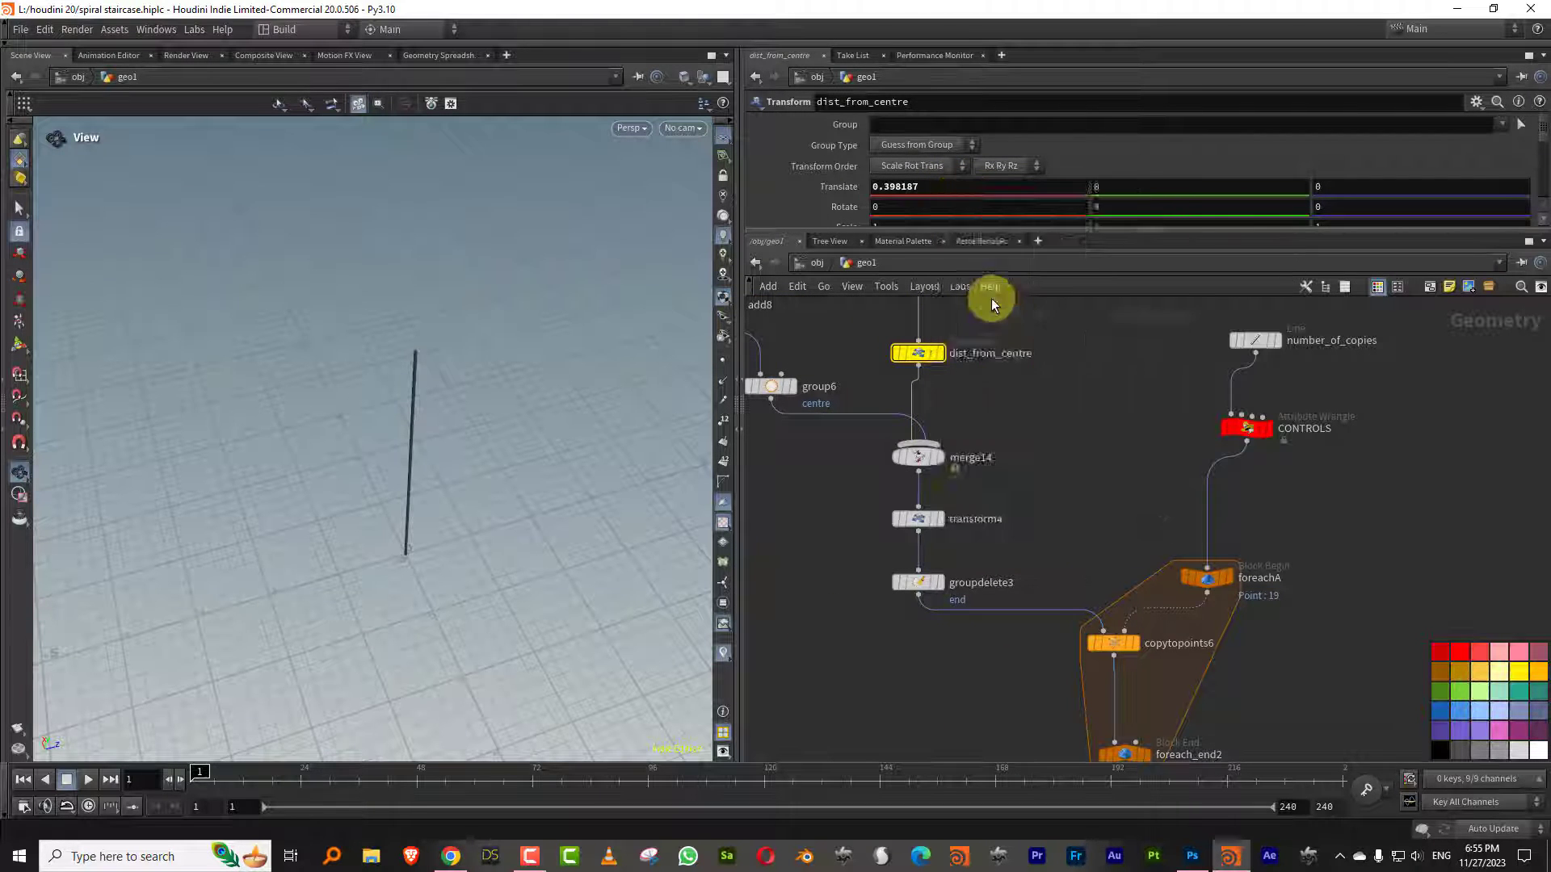
Link sweep8's radius to the copied dist_from_centre X translation as a relative reference
middle_drag(1321, 563, 1219, 323)
middle_drag(1284, 694, 1192, 384)
scroll(1211, 551, up, 3)
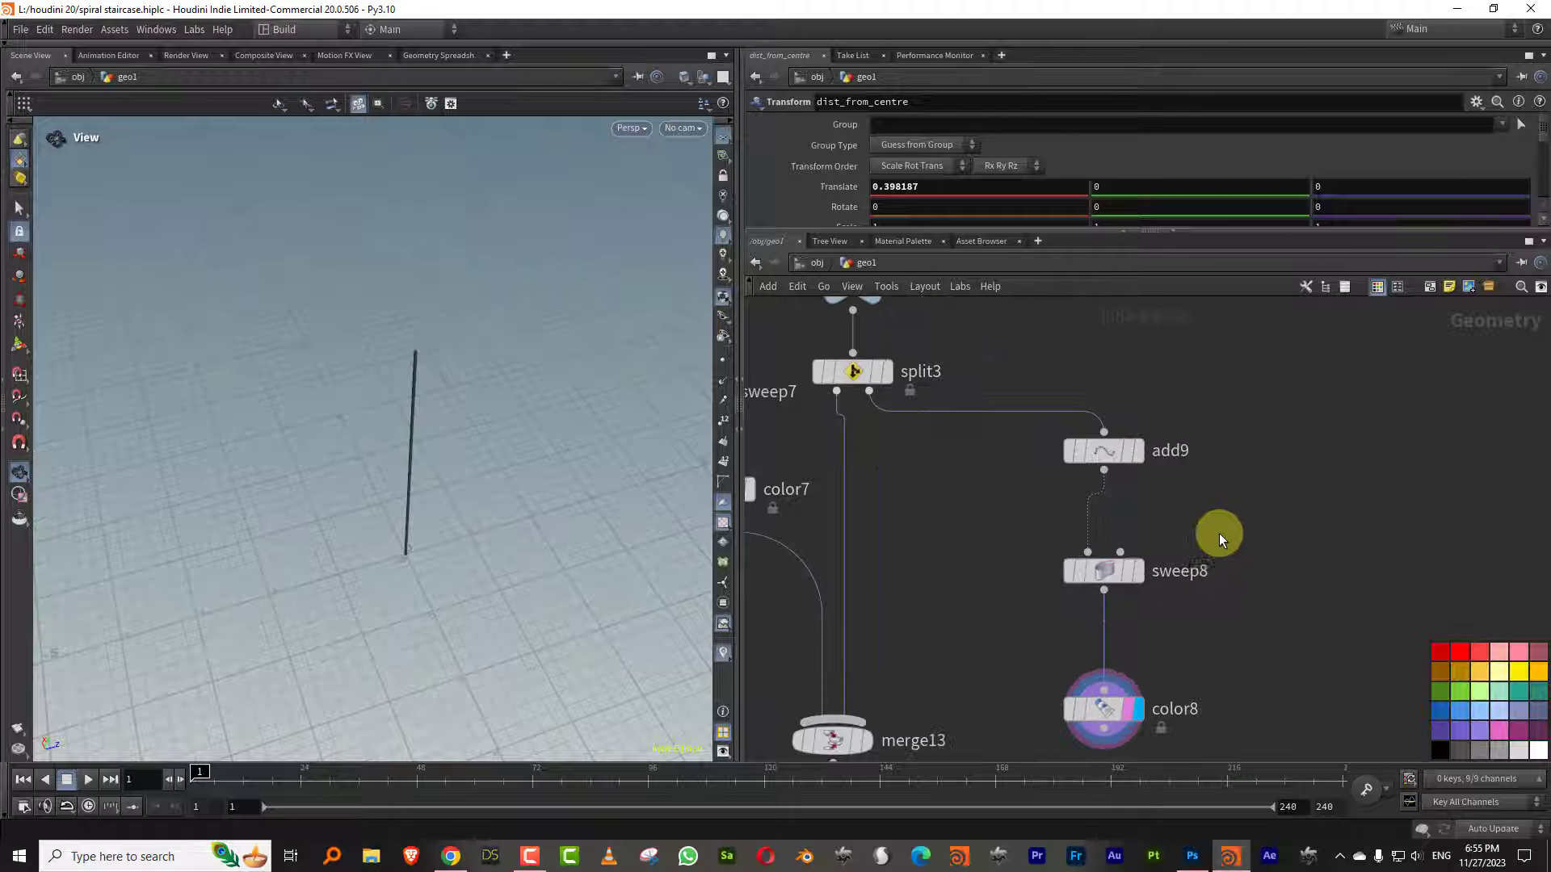
click(1103, 571)
right_click(913, 199)
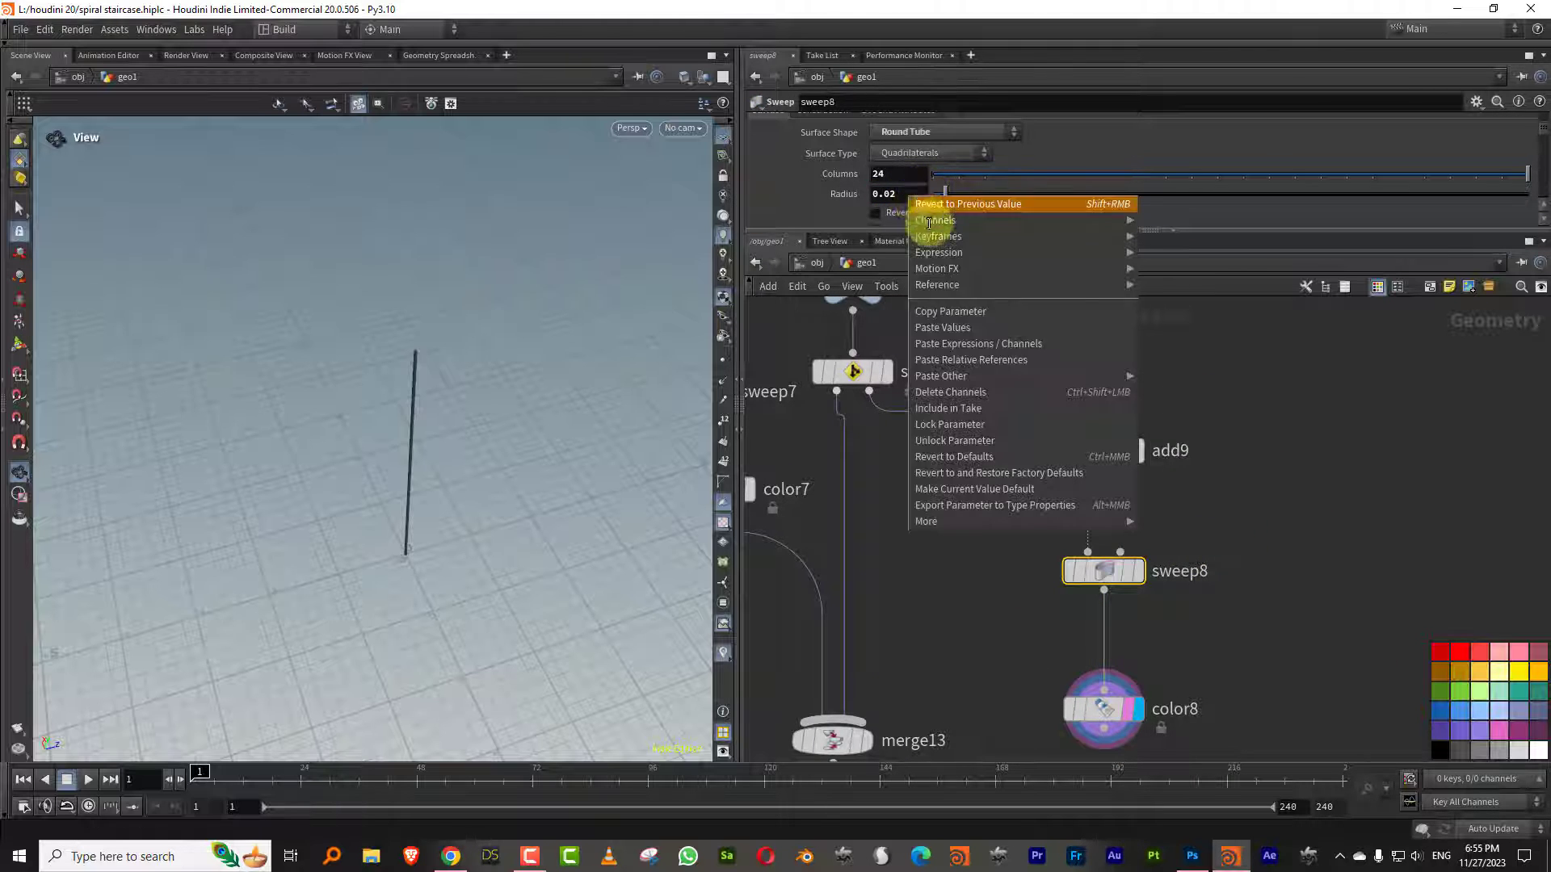
click(961, 360)
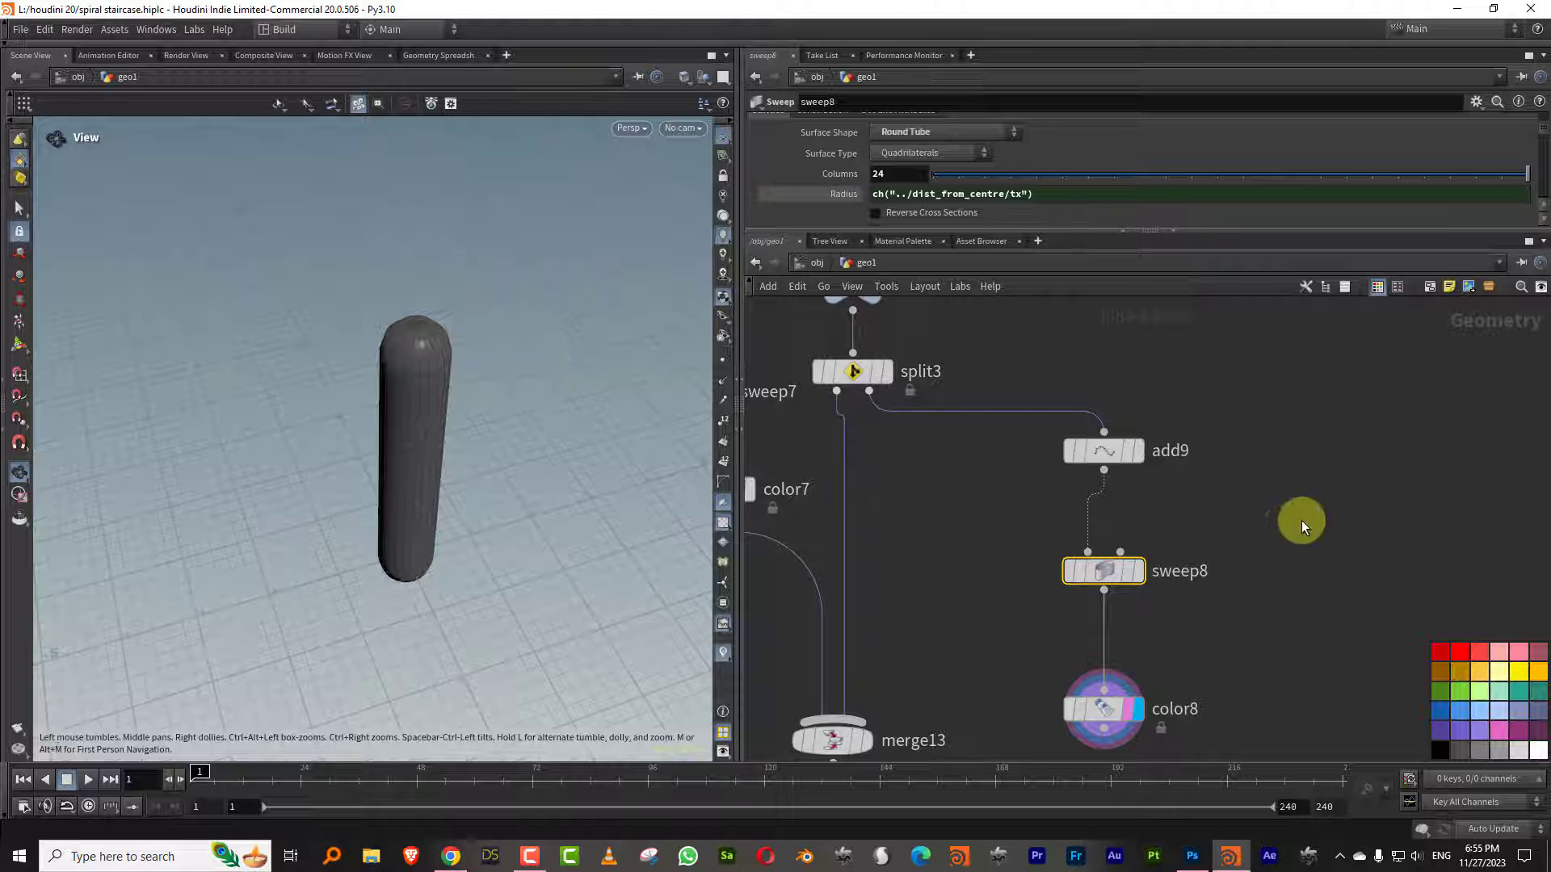
Enlarge the parameter area and set sweep8's end cap type to Single Polygon
drag(970, 230, 989, 451)
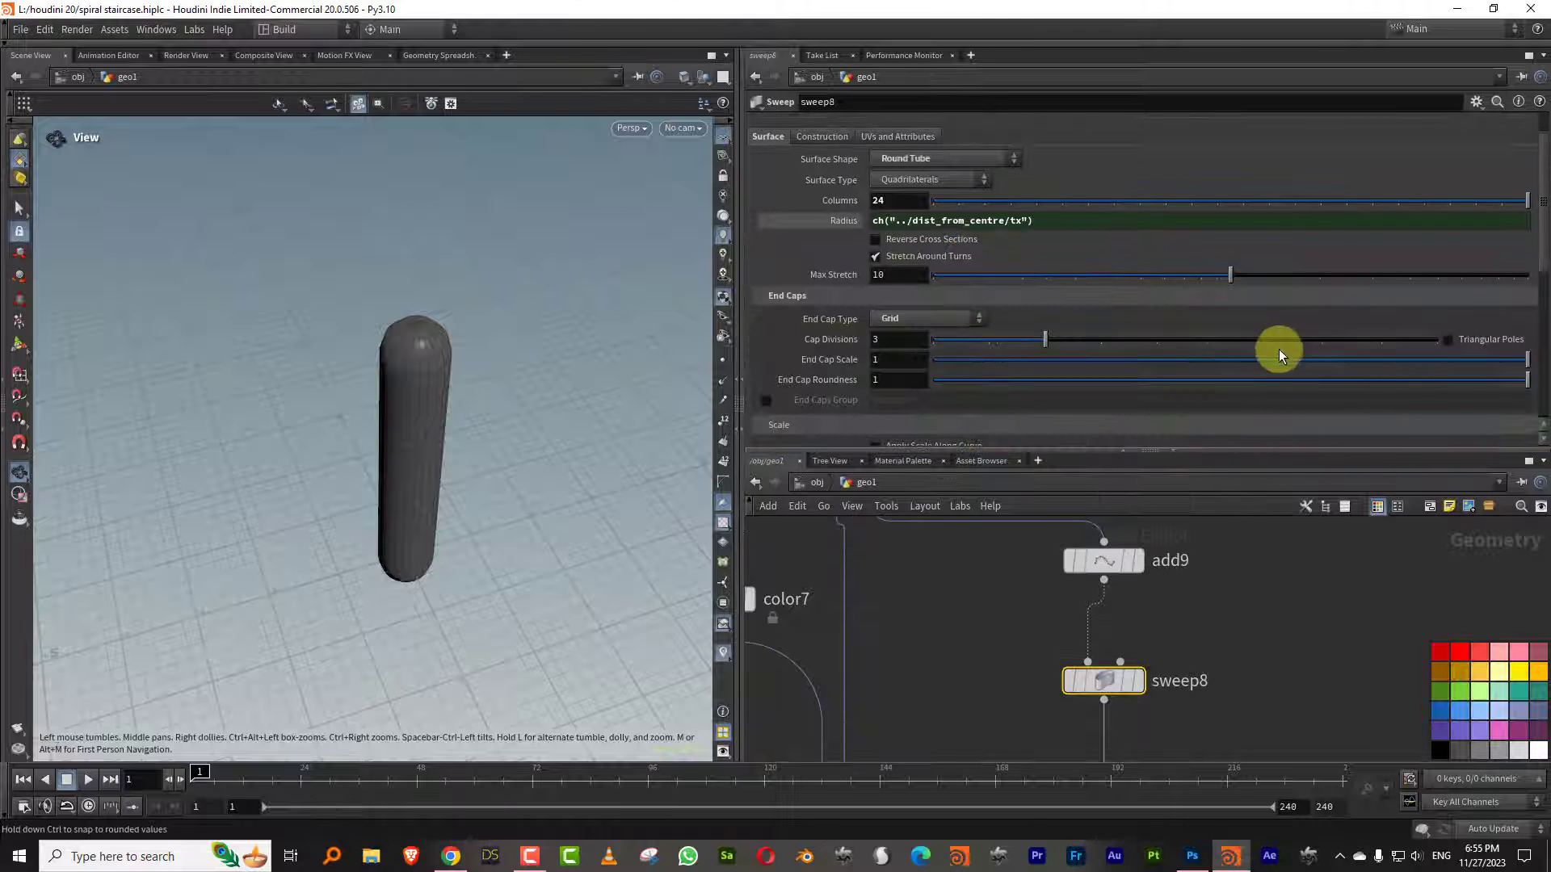
click(948, 320)
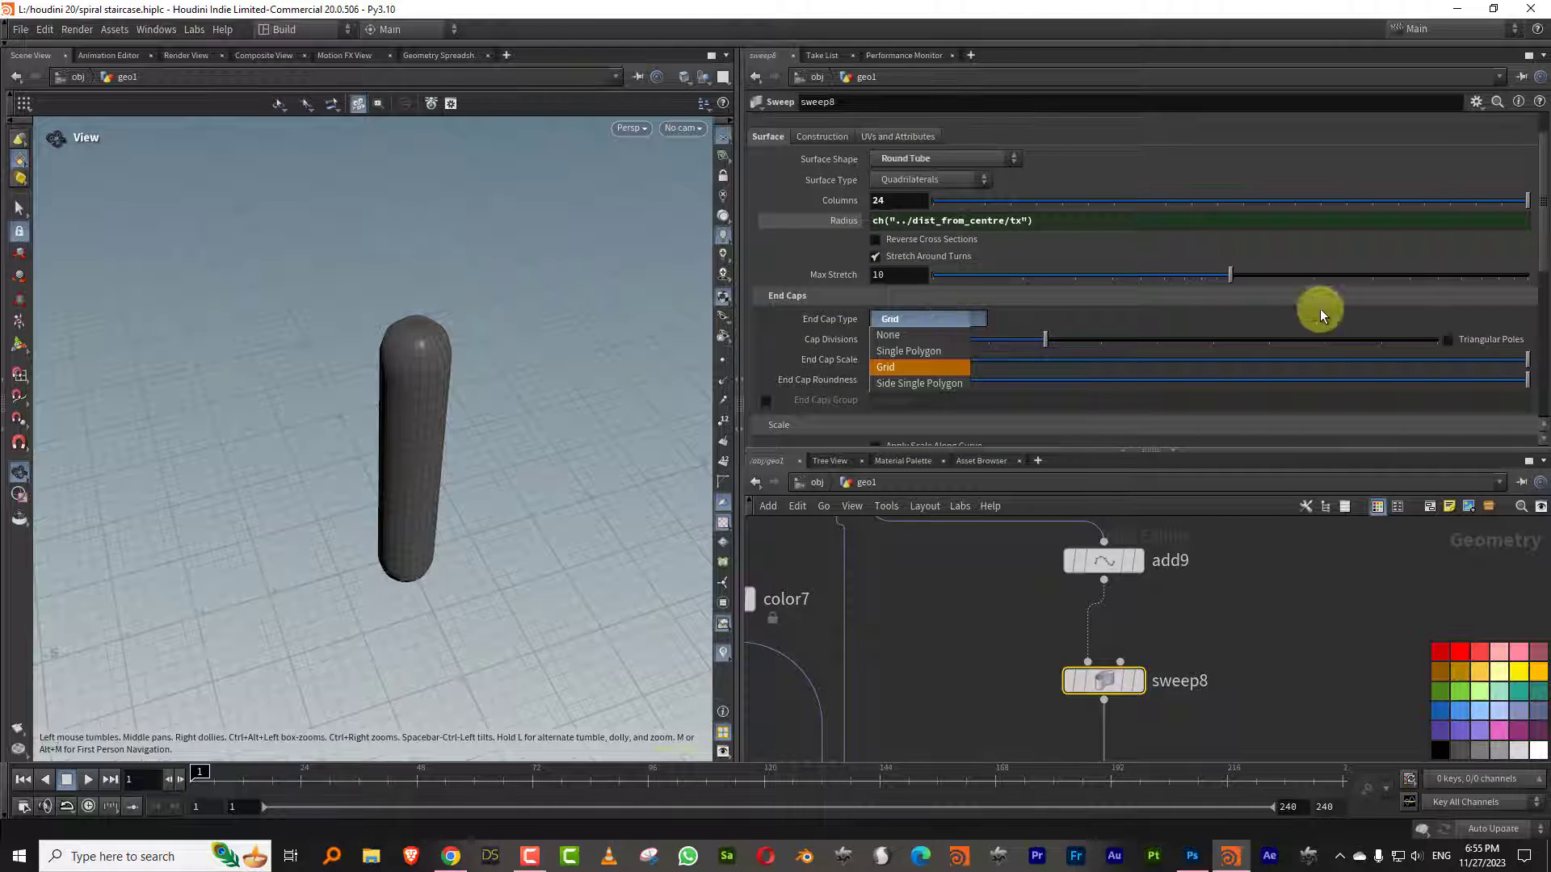
click(1320, 309)
drag(1475, 358, 1014, 370)
click(922, 321)
click(916, 347)
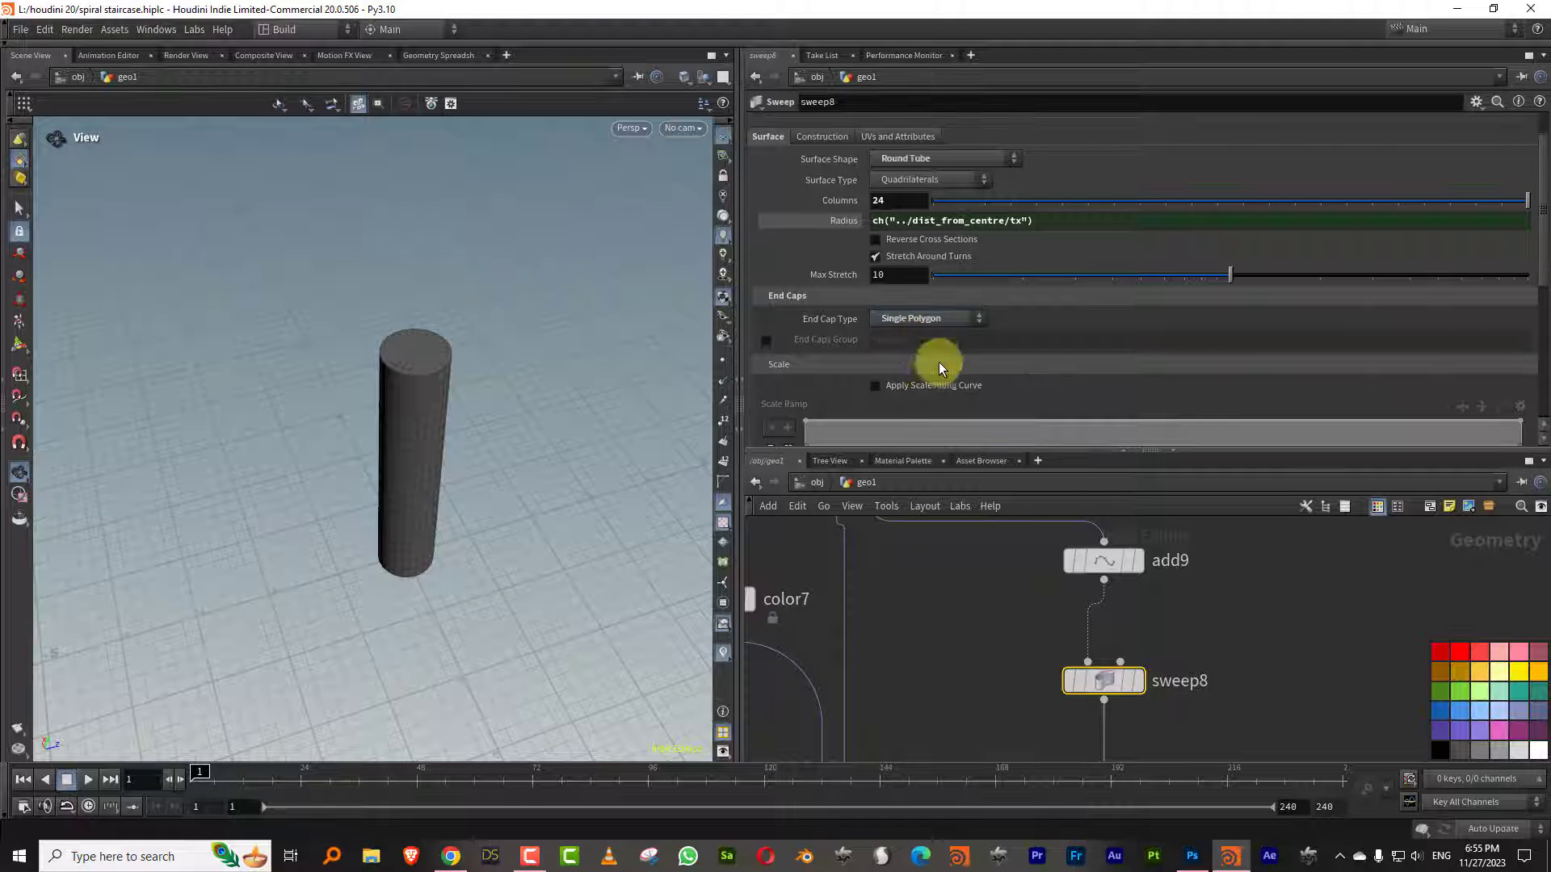
Connect color8 to merge13 and display the merged staircase with its central column
scroll(1001, 565, down, 5)
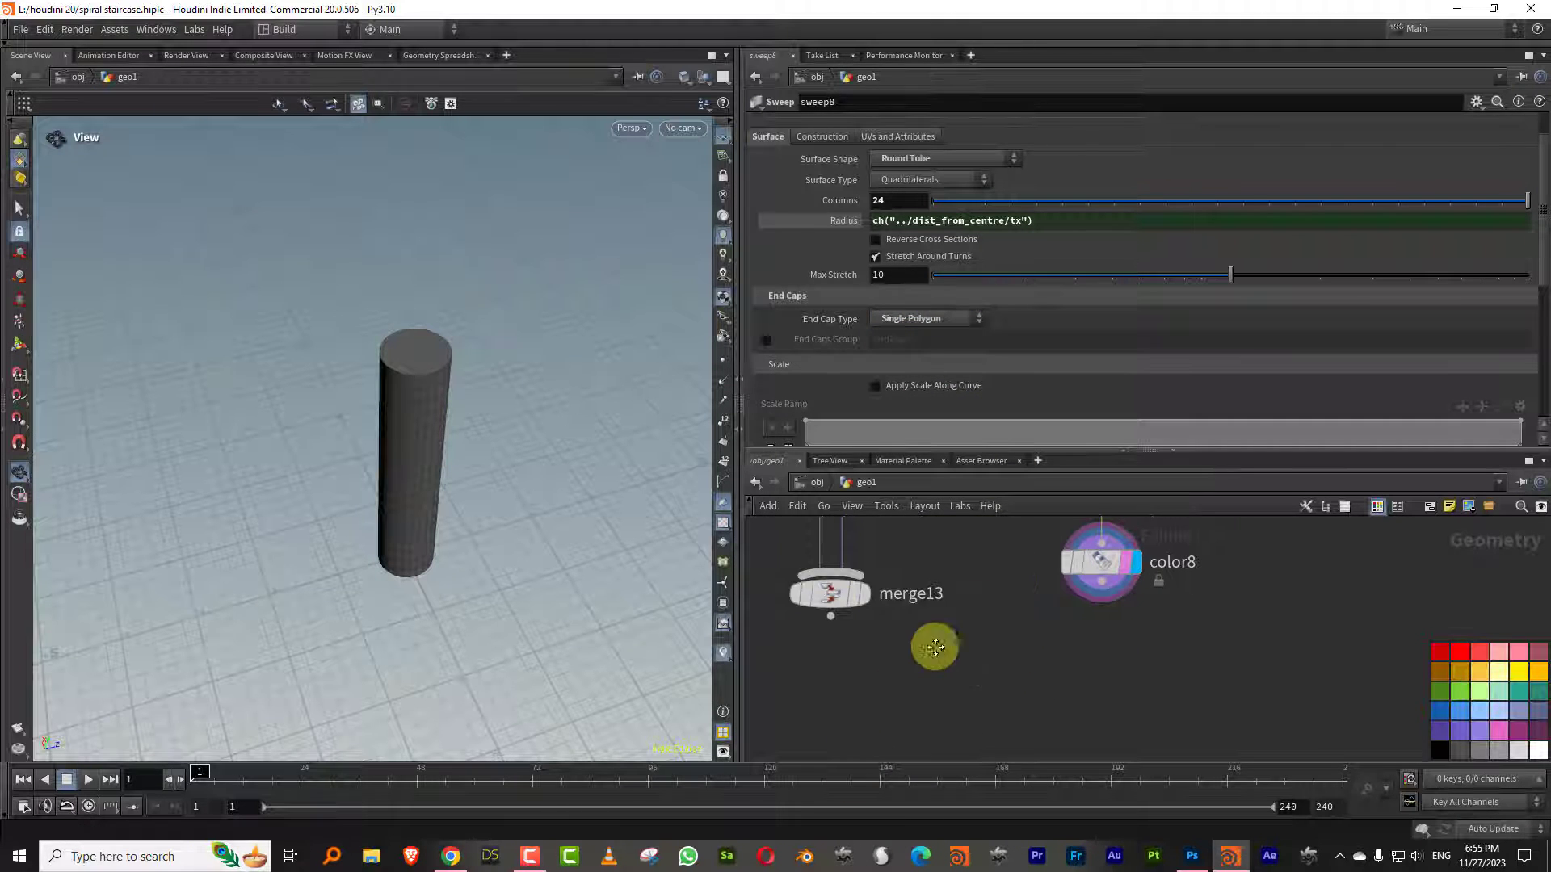
scroll(936, 606, down, 3)
drag(936, 588, 935, 676)
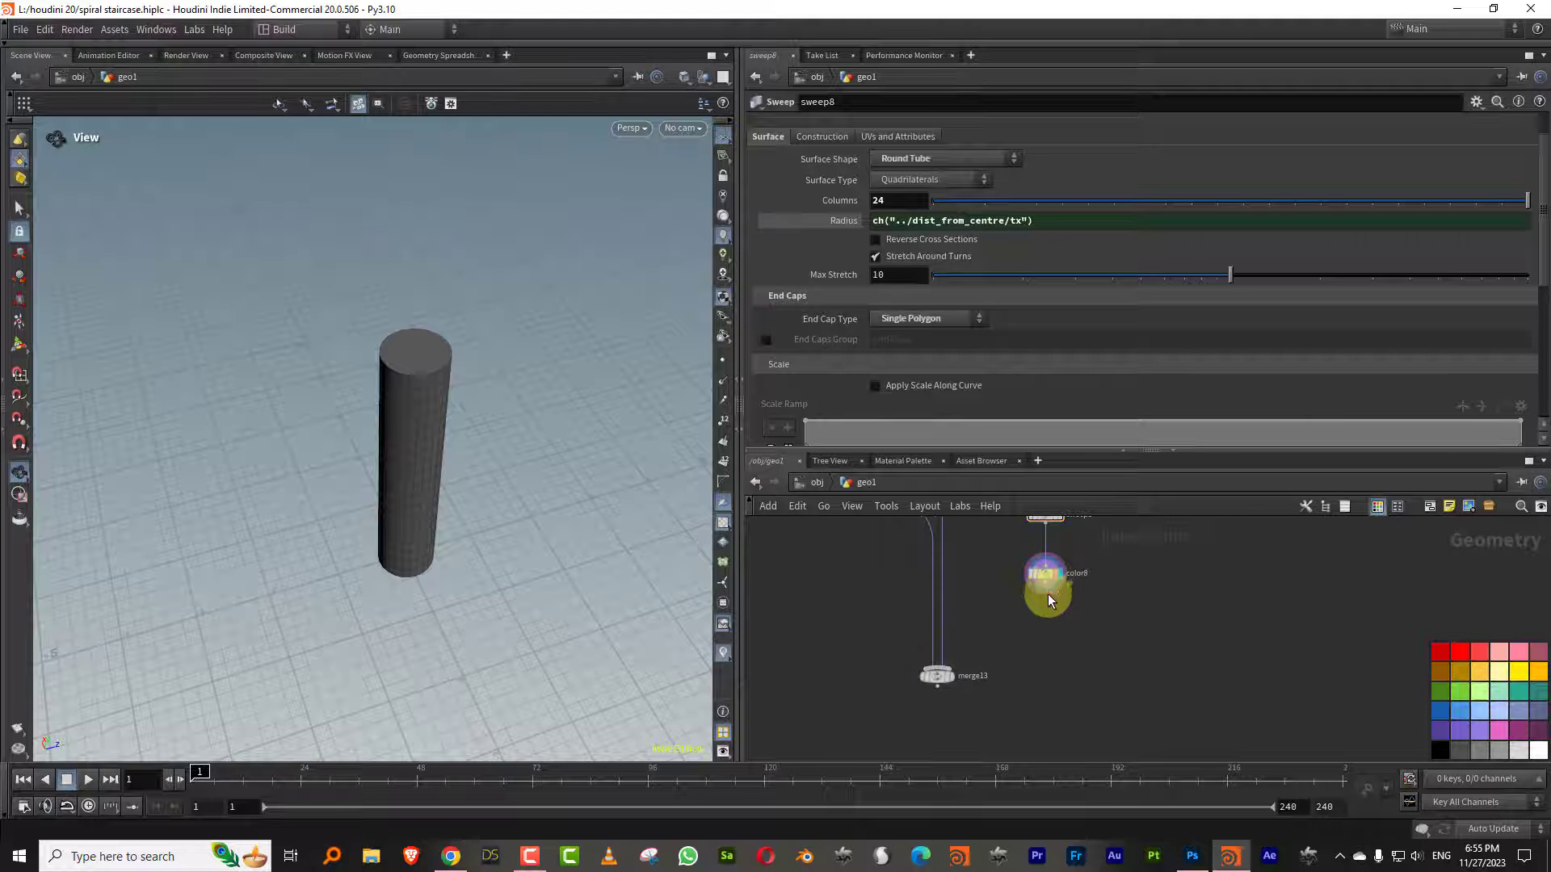
drag(1046, 588, 937, 669)
scroll(1003, 635, up, 1)
click(930, 691)
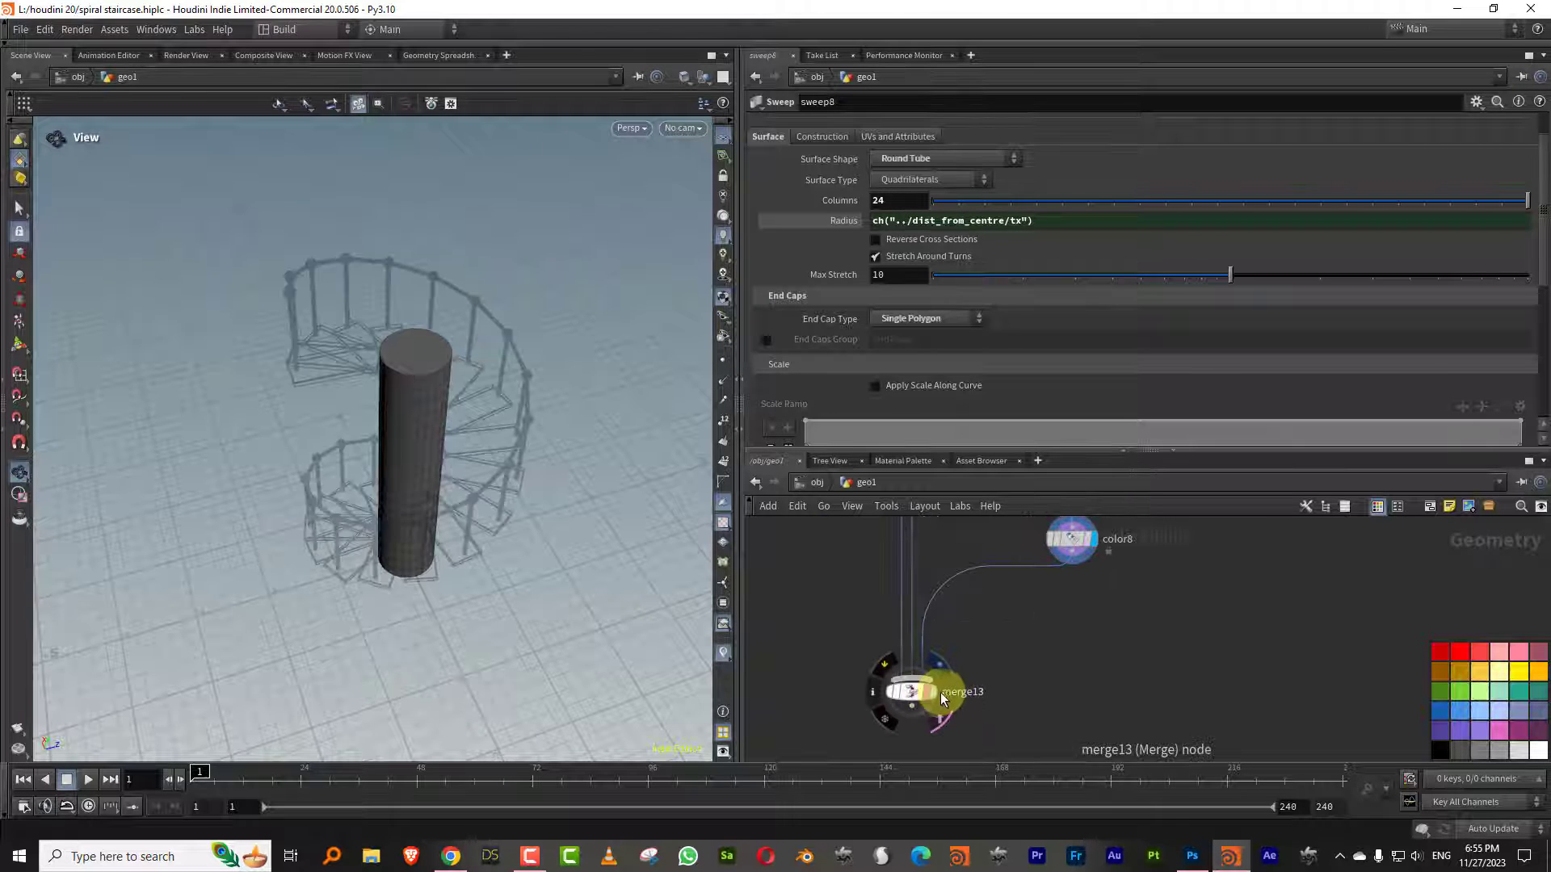
click(913, 690)
drag(533, 411, 492, 475)
Move the dist_from_centre transform outward along X to 0.471578 to widen the column and step radius
middle_drag(1001, 578, 1016, 816)
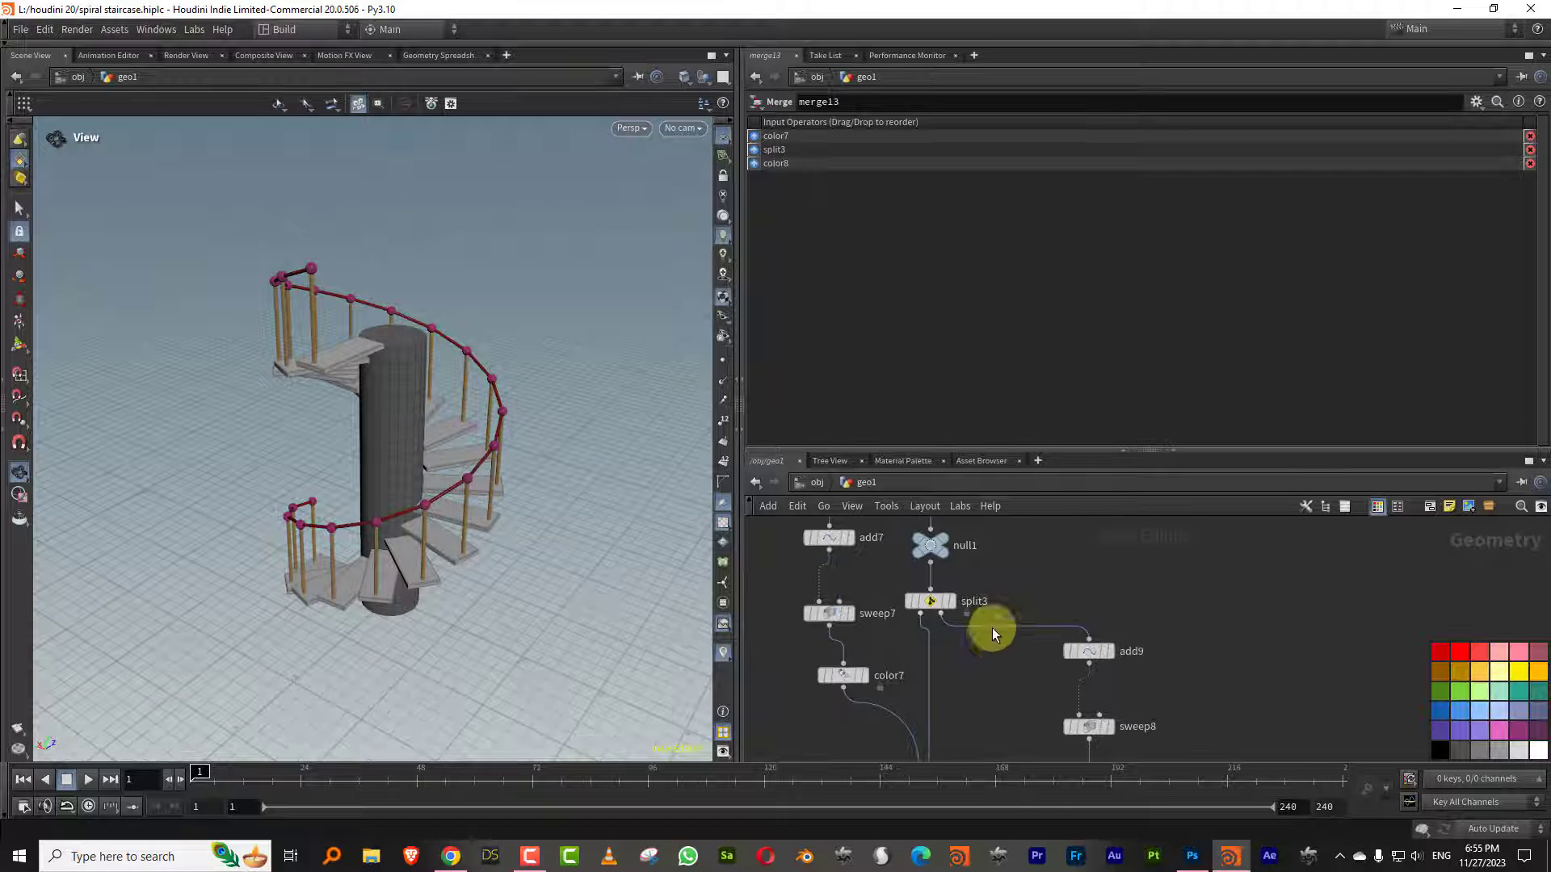
middle_drag(1019, 543, 1073, 856)
middle_drag(903, 609, 1041, 809)
click(918, 708)
key(Return)
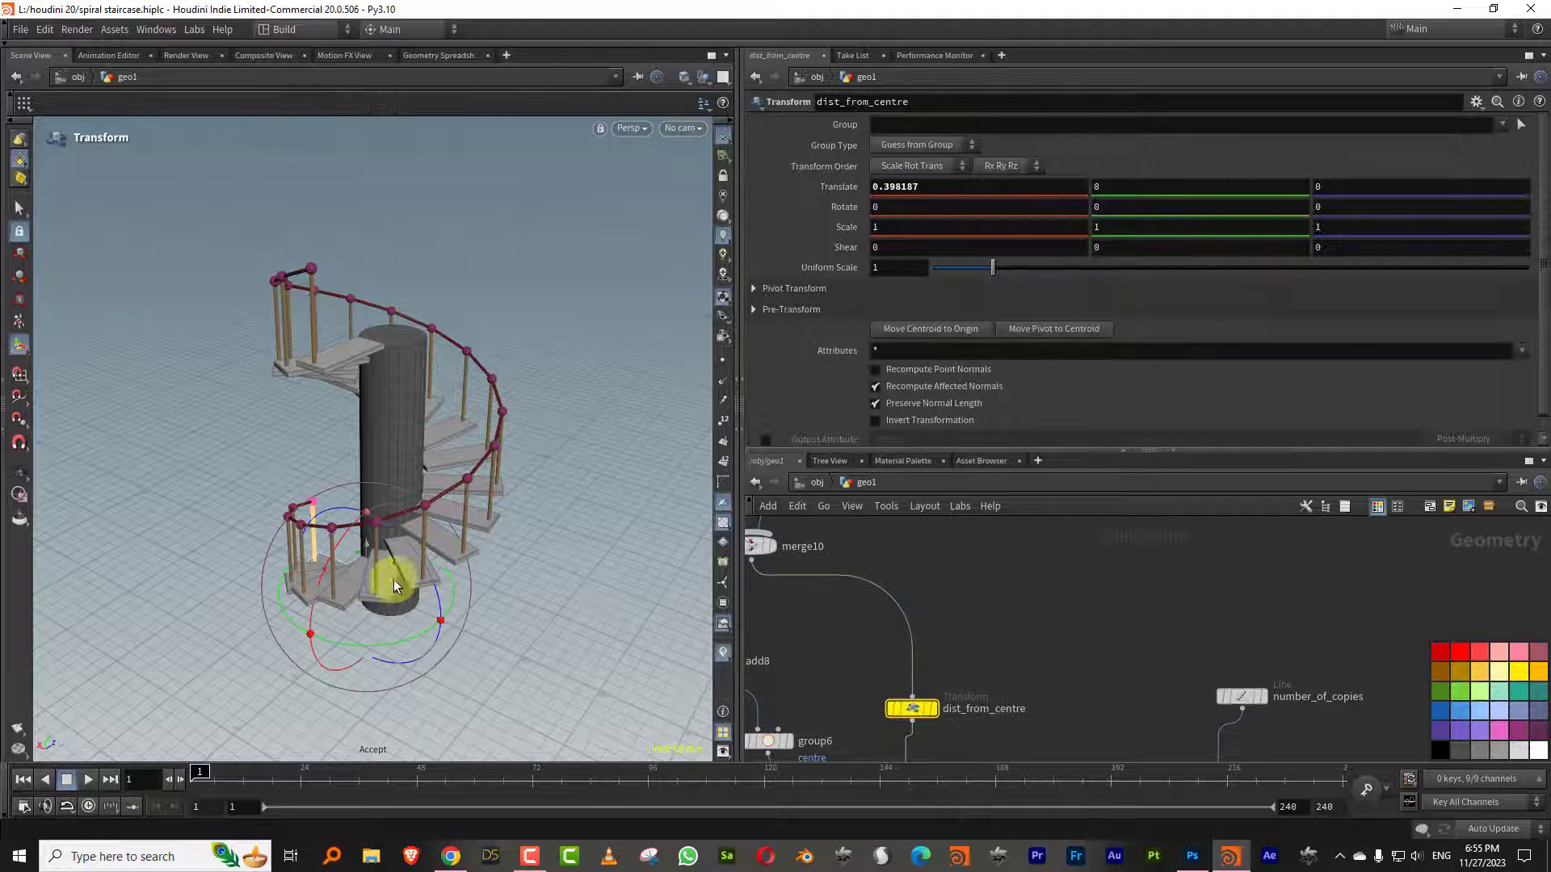
key(Escape)
drag(394, 579, 478, 498)
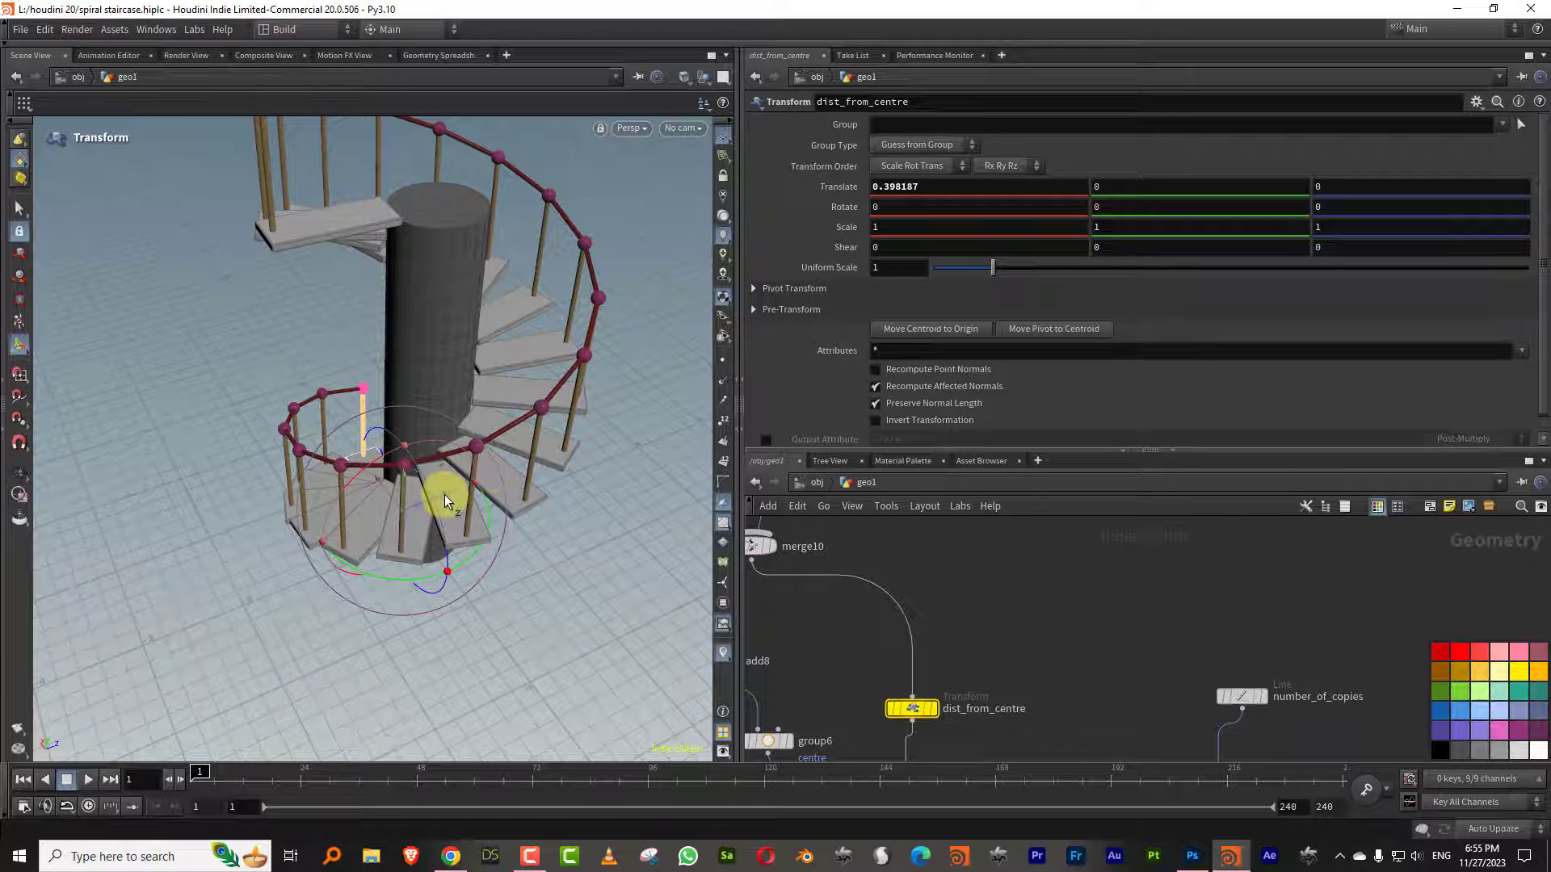
key(Escape)
drag(371, 512, 420, 524)
key(Return)
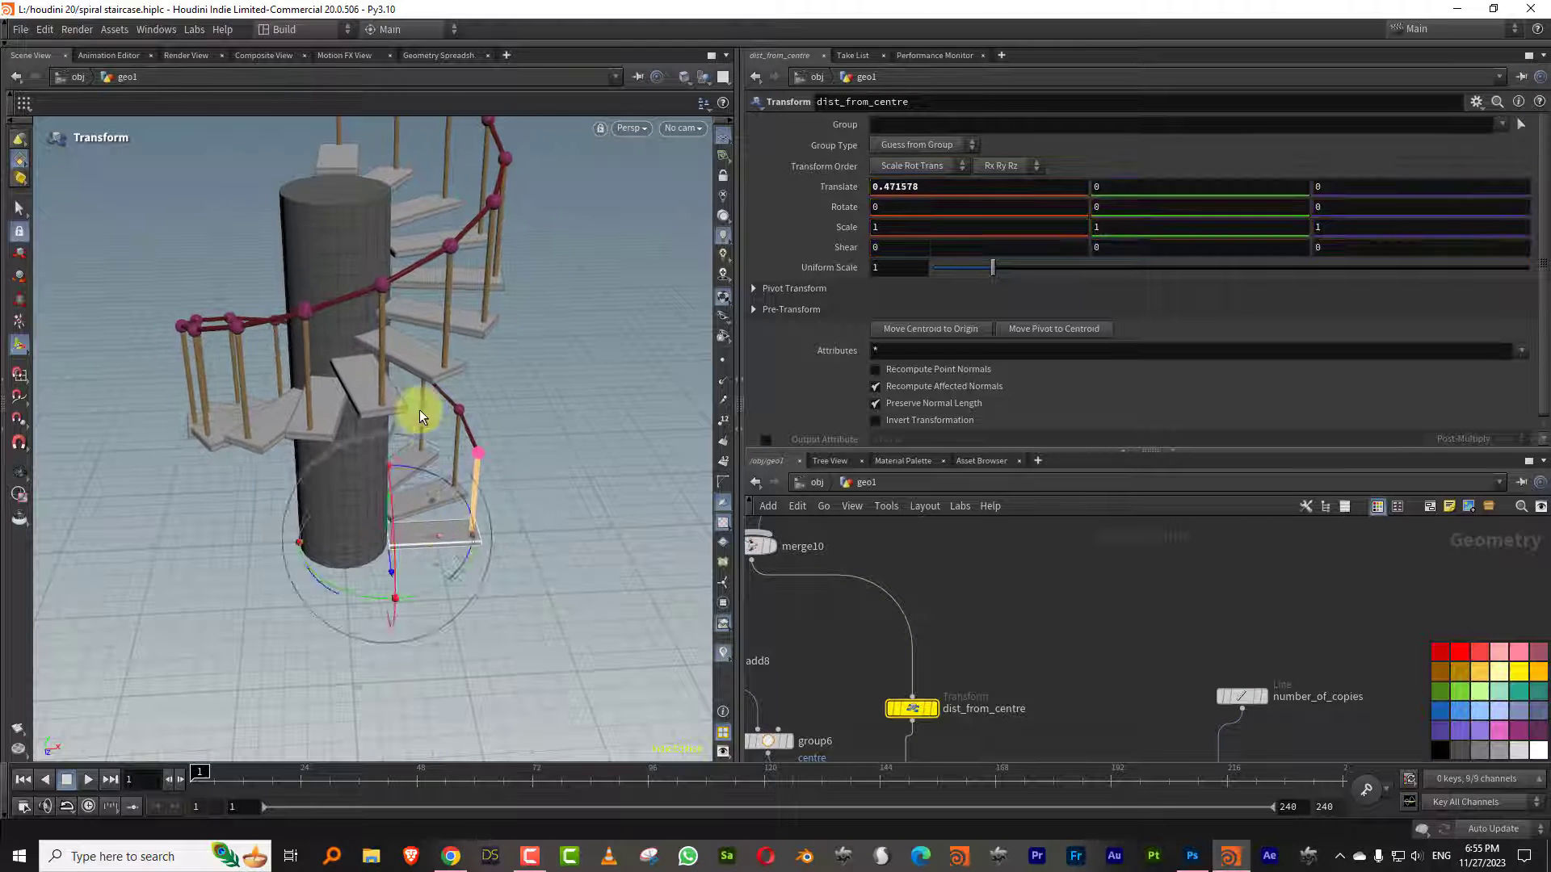
Increase the point count of the number_of_copies line to add more steps to the staircase
alt+drag(419, 417, 471, 350)
scroll(471, 350, down, 5)
middle_drag(1315, 624, 1163, 580)
scroll(1191, 589, down, 3)
click(1117, 630)
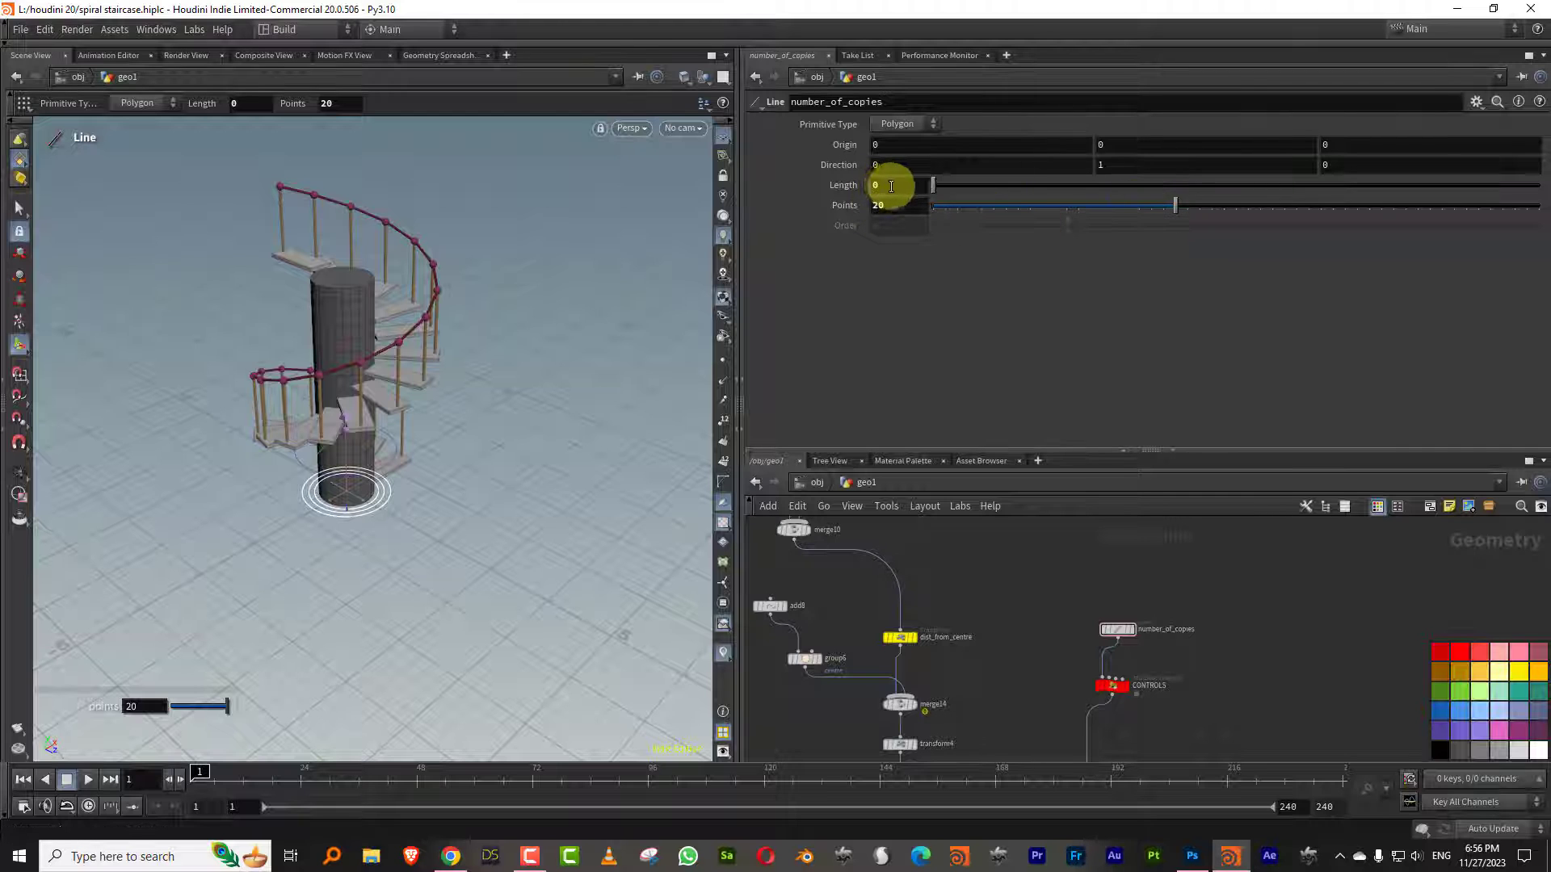
drag(1160, 200, 1224, 202)
Set the CONTROLS wrangle's Ht to 0.167 and Rot to 526 to adjust the step rise and total twist
middle_drag(1256, 587, 1222, 500)
click(1076, 598)
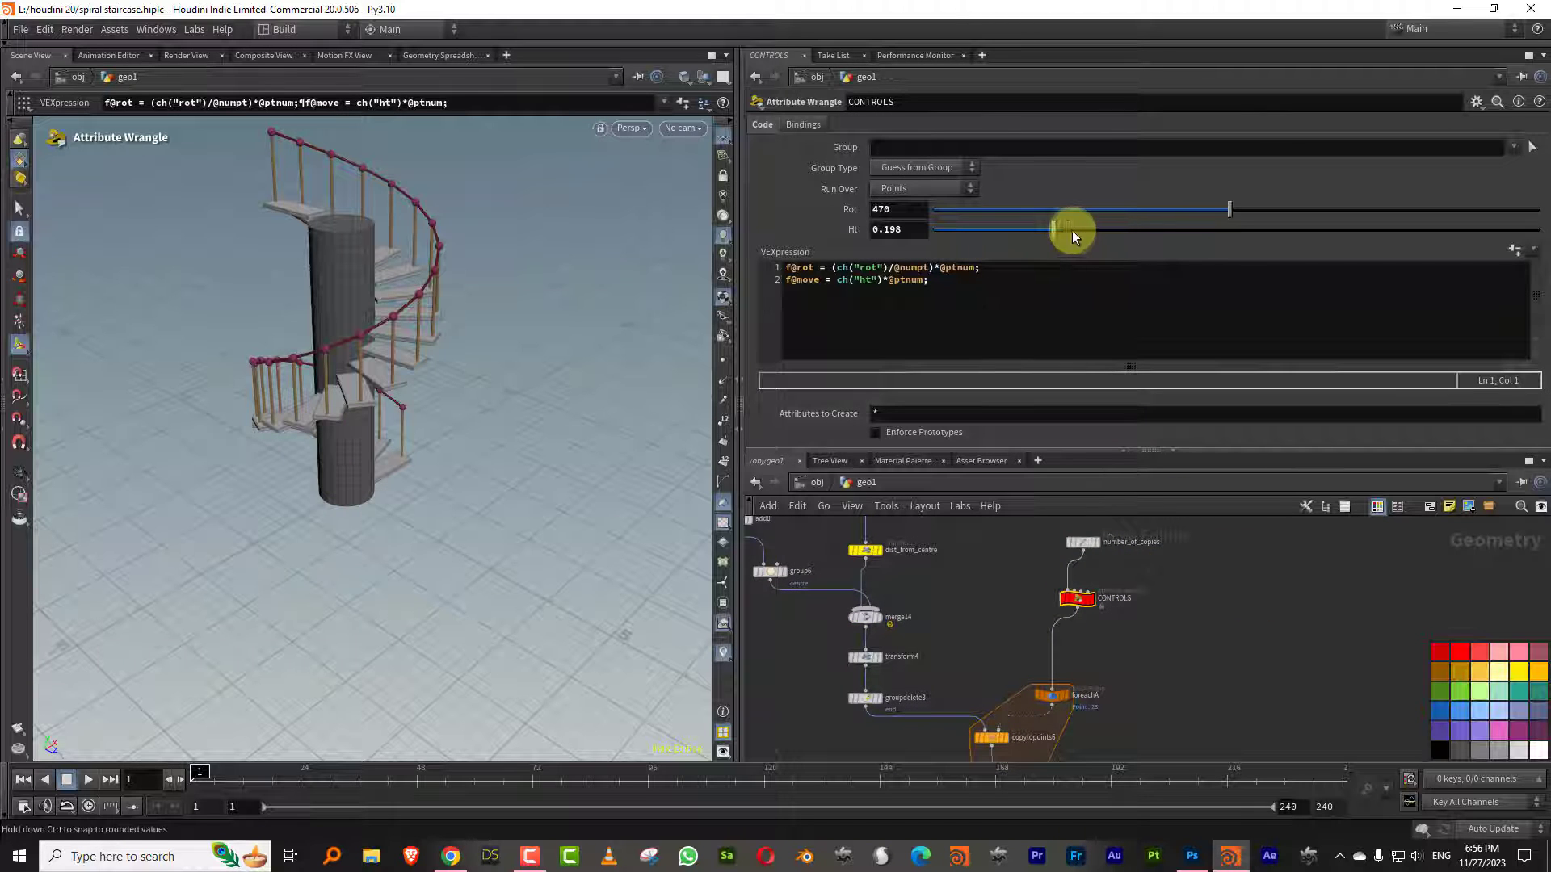
drag(1137, 229, 1036, 243)
drag(1228, 210, 1264, 224)
alt+drag(215, 302, 322, 274)
scroll(322, 274, up, 3)
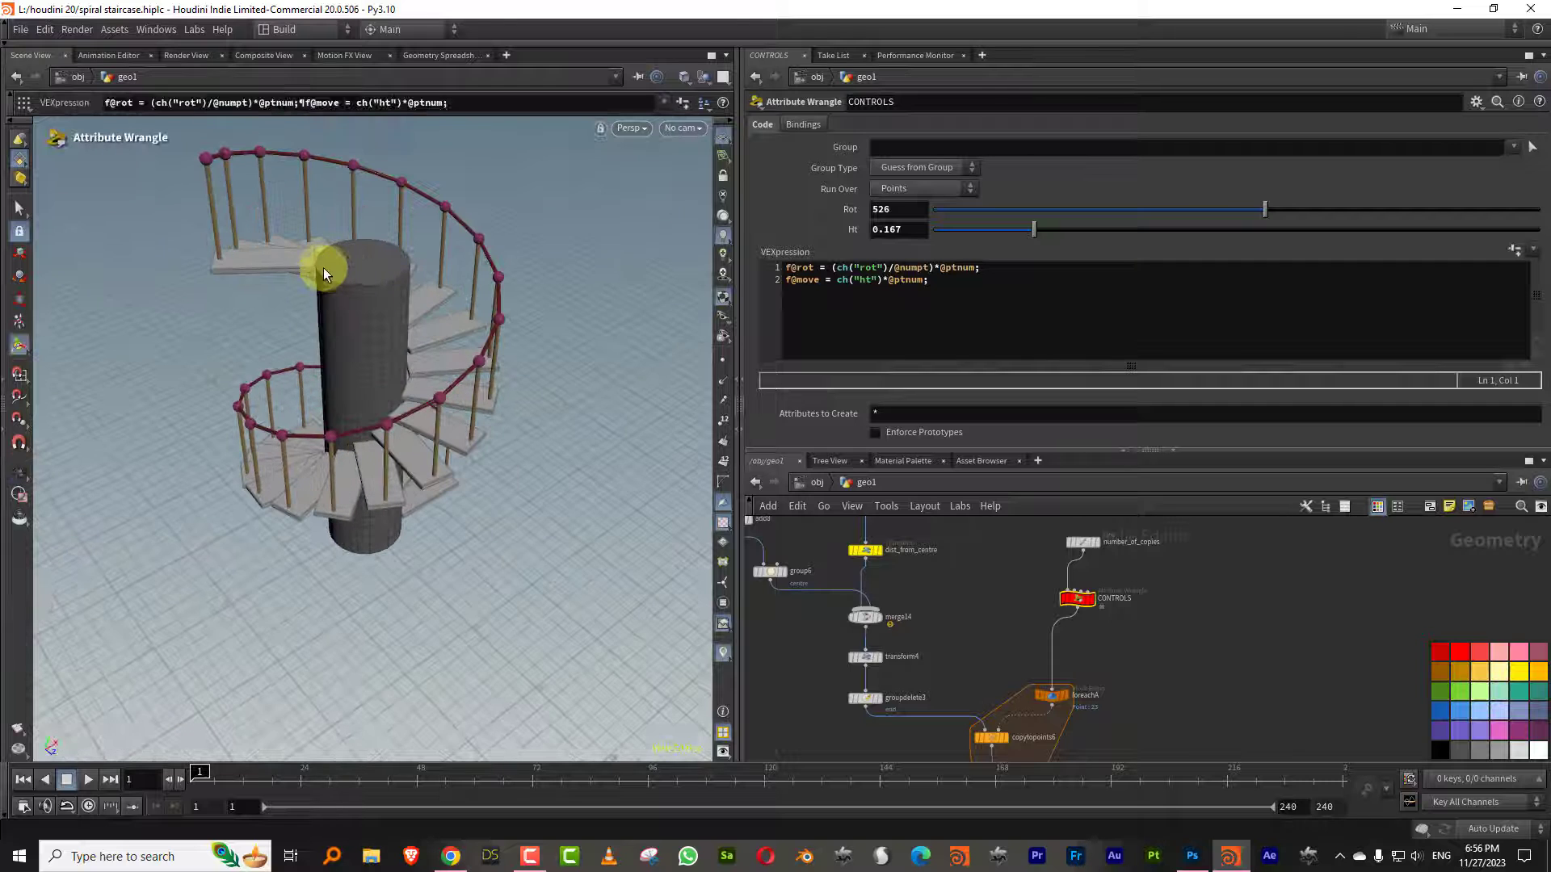
Extend sweep8's radius expression to ch("../dist_from_centre/tx")+0.1 so the central column overlaps the inner step ends
middle_drag(1205, 739, 1068, 673)
scroll(1155, 553, up, 3)
click(992, 690)
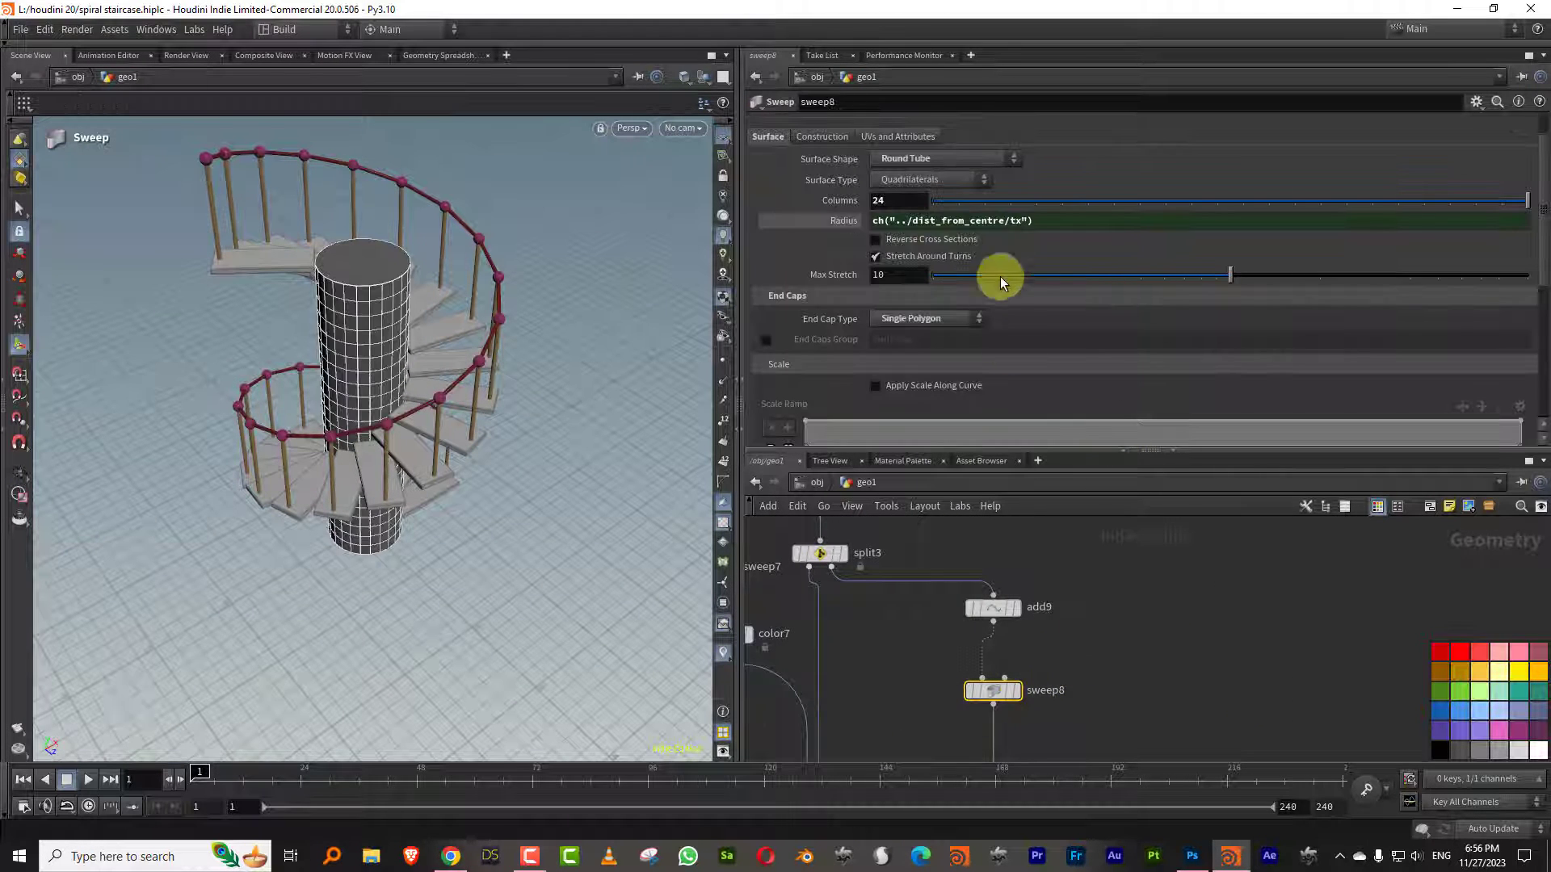
click(1072, 220)
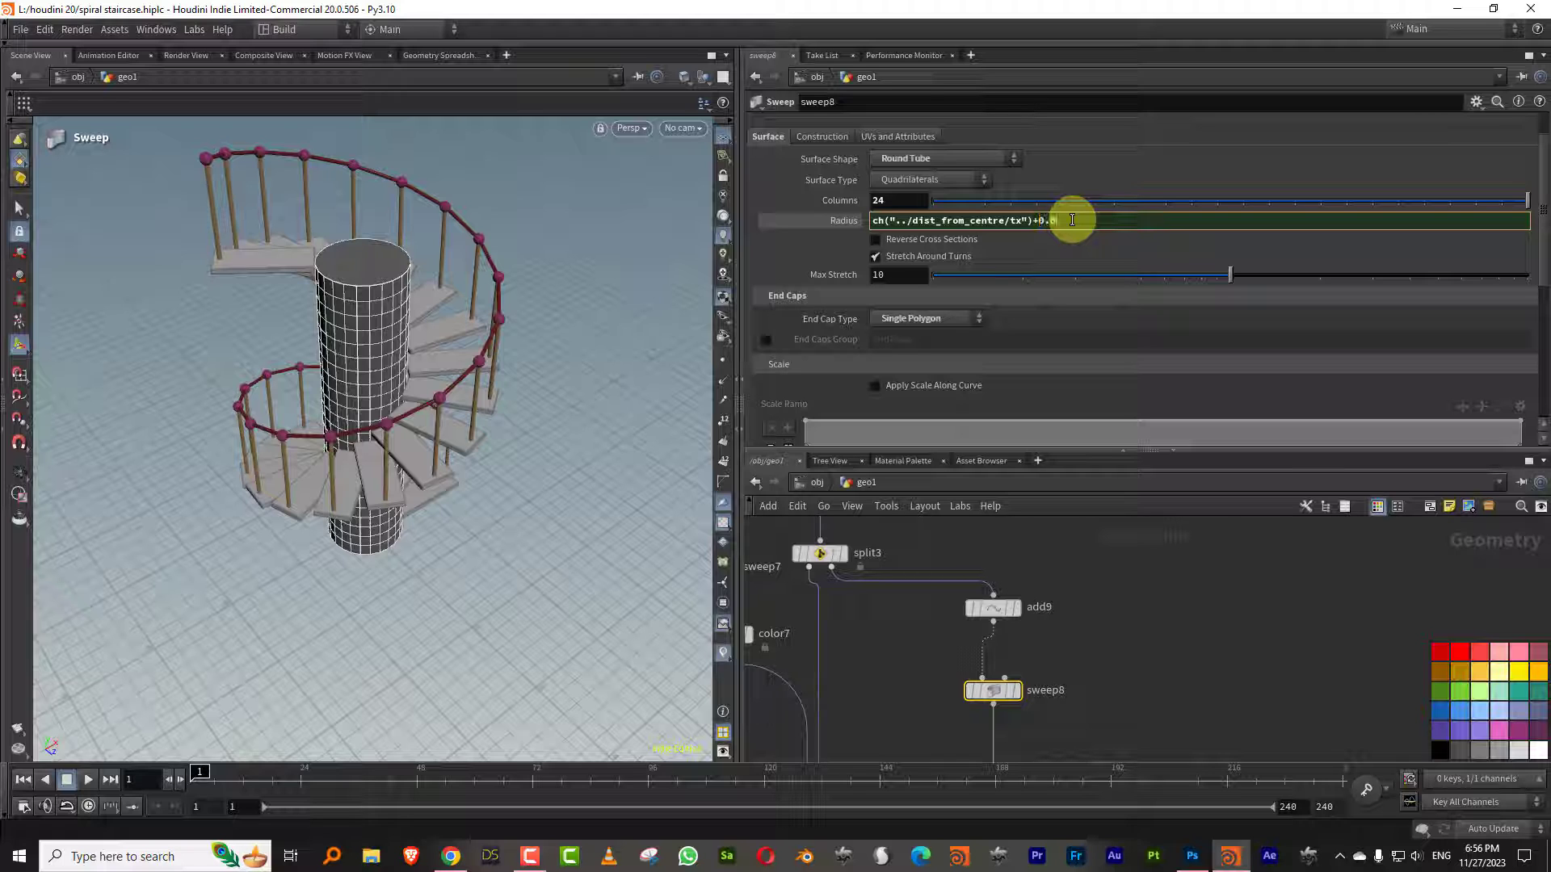
key(Return)
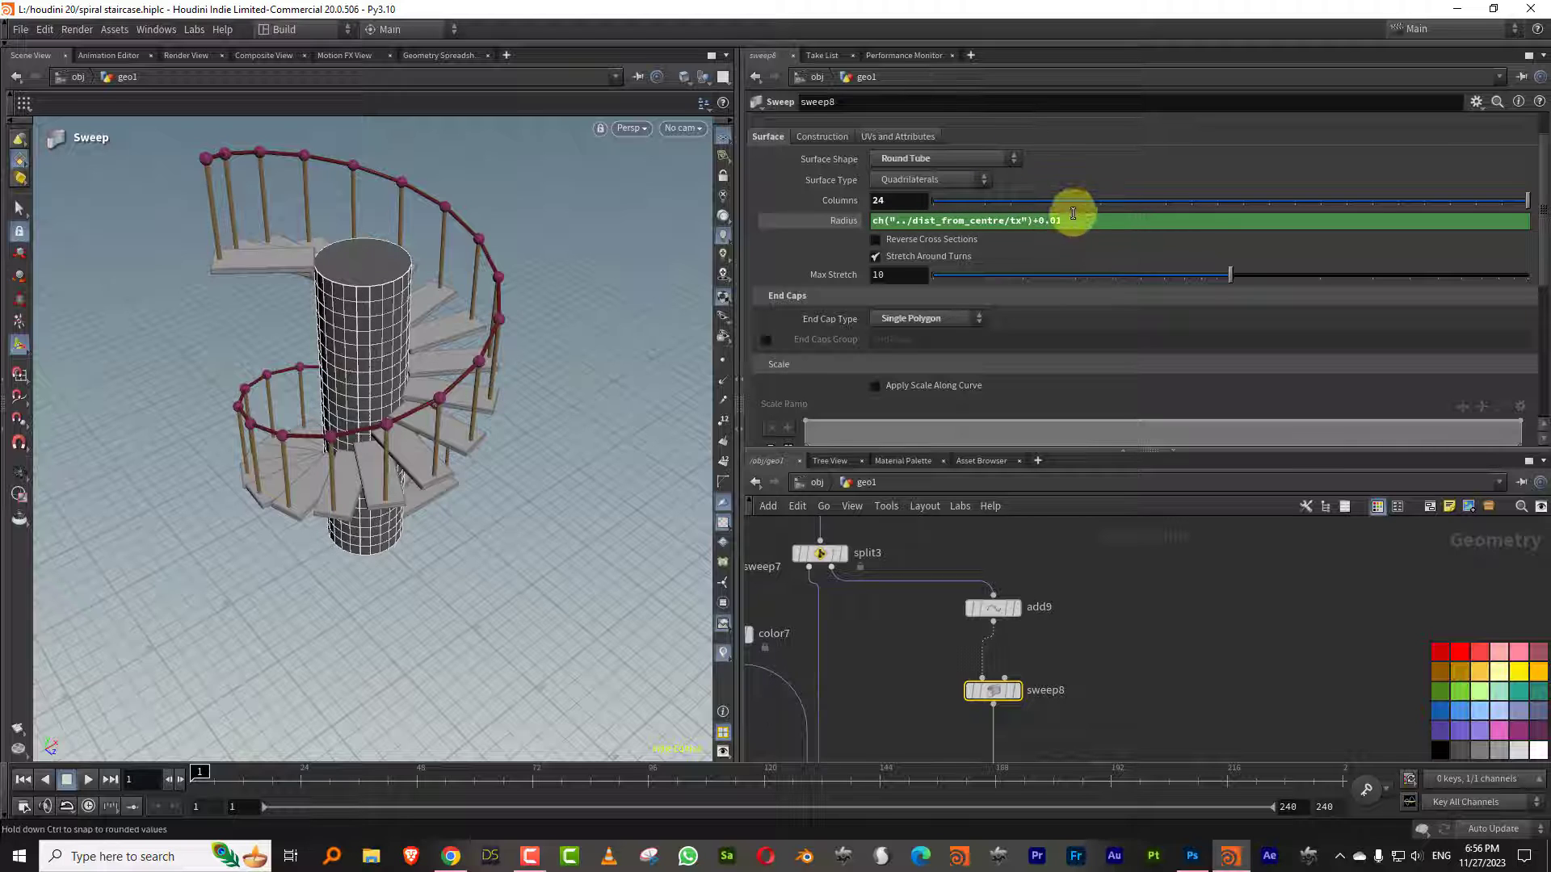
click(1091, 221)
key(BackSpace)
key(BackSpace)
text(1)
key(Return)
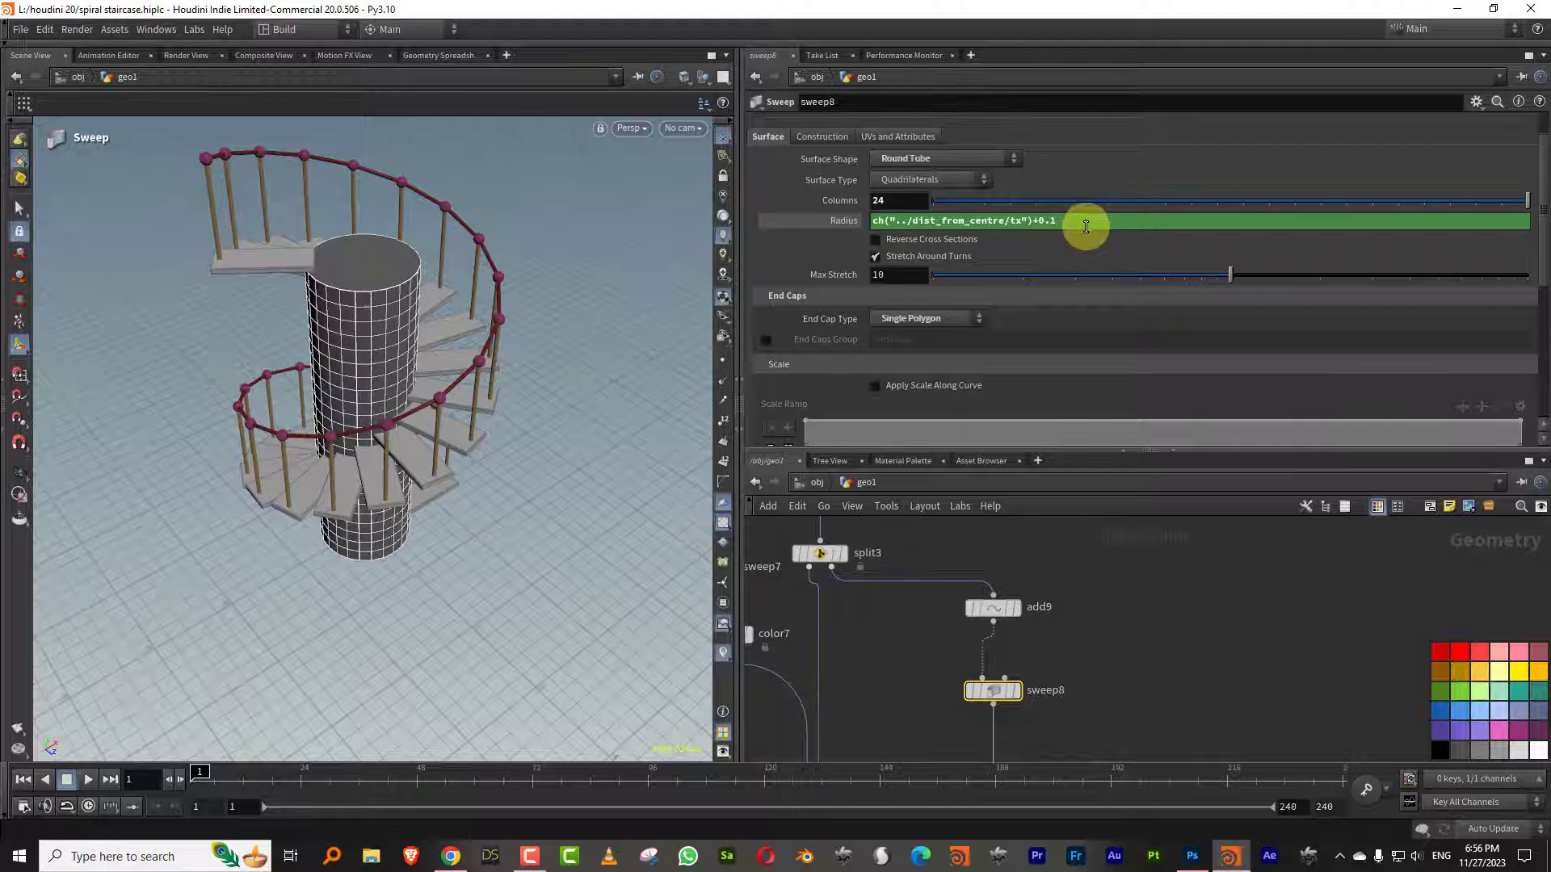
key(Escape)
drag(370, 321, 364, 289)
Reduce the length of the step_length line to shorten the staircase steps
click(1176, 621)
middle_drag(1238, 637, 1244, 578)
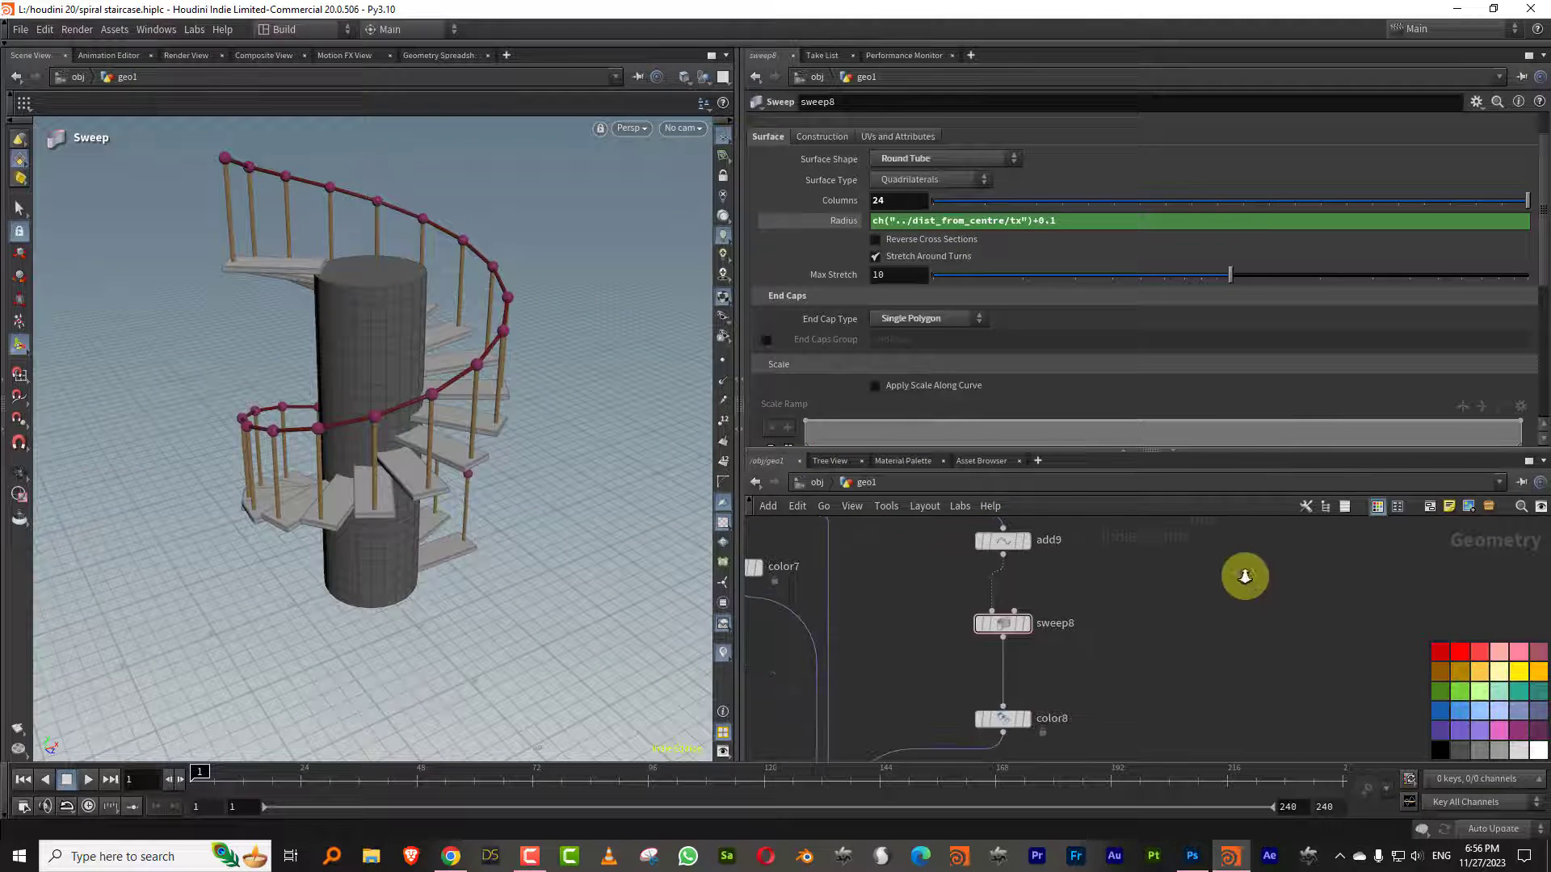
scroll(1244, 579, down, 4)
mouse_move(1030, 711)
middle_down()
mouse_move(1112, 595)
mouse_move(1082, 787)
middle_up()
middle_drag(1052, 605, 1017, 803)
middle_drag(1029, 668, 1024, 719)
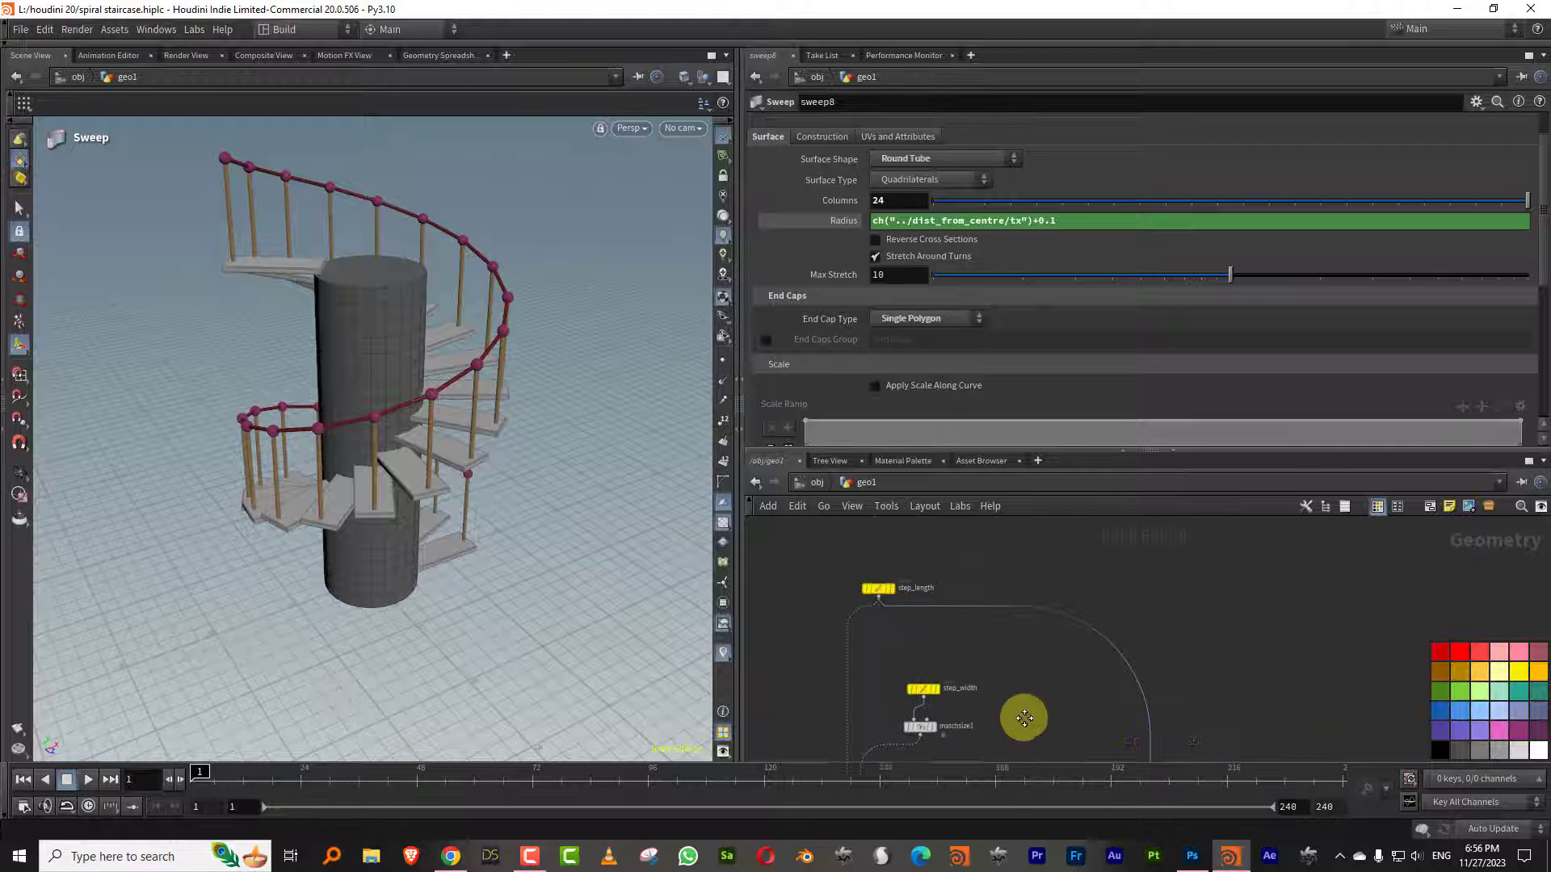
drag(940, 560, 837, 628)
drag(1024, 192, 986, 194)
Reduce the length of the step_width line to make the steps narrower
middle_drag(1231, 626, 1206, 488)
click(919, 561)
drag(979, 189, 957, 191)
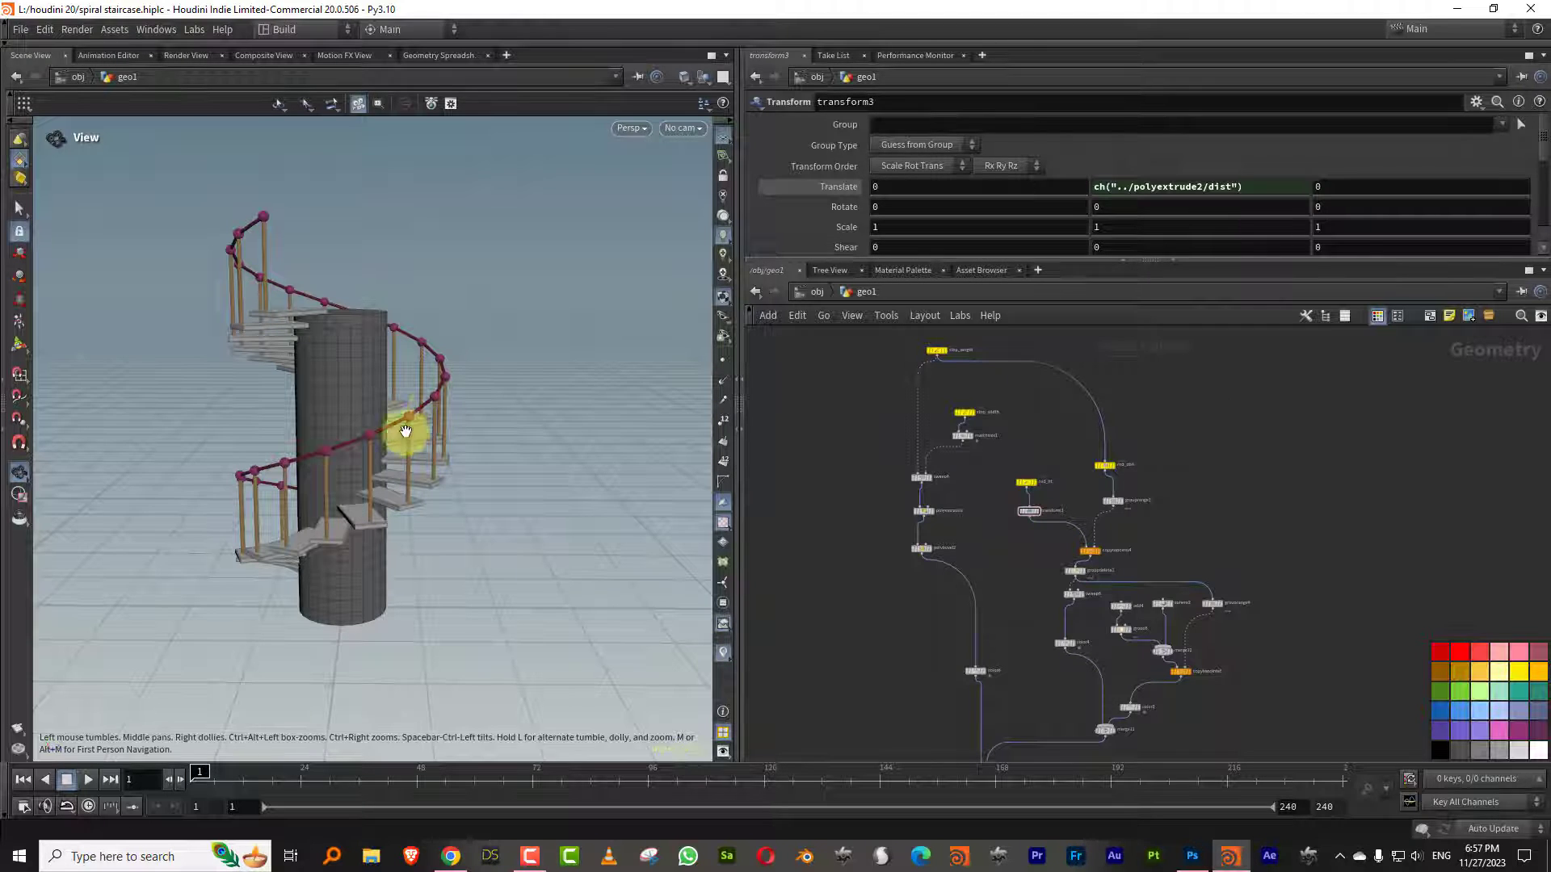
mouse_move(370, 392)
mouse_down()
mouse_move(358, 424)
mouse_move(361, 405)
mouse_up()
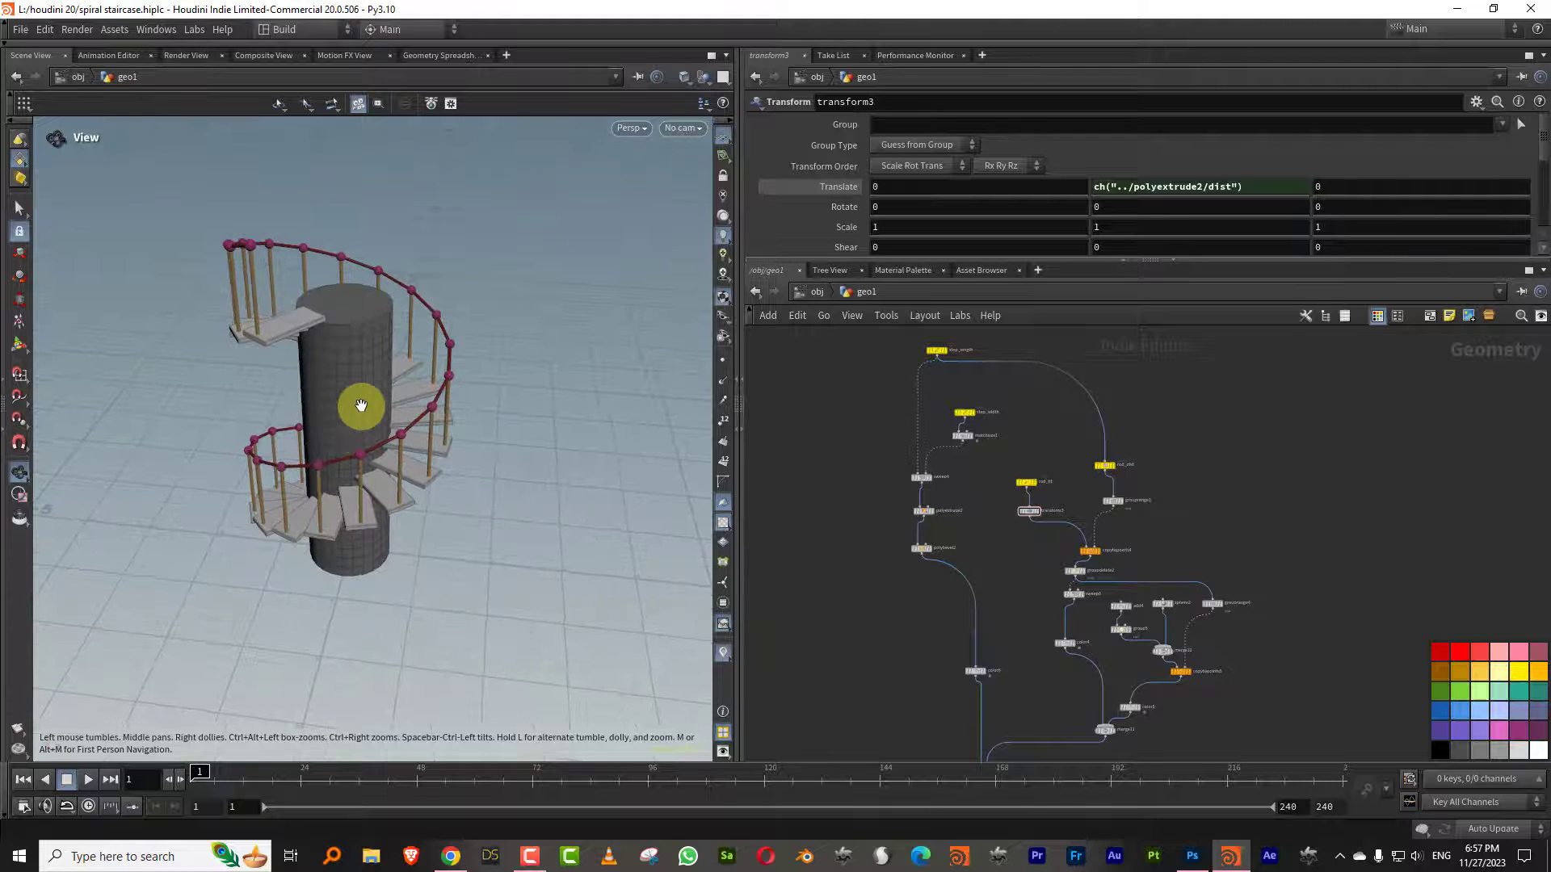